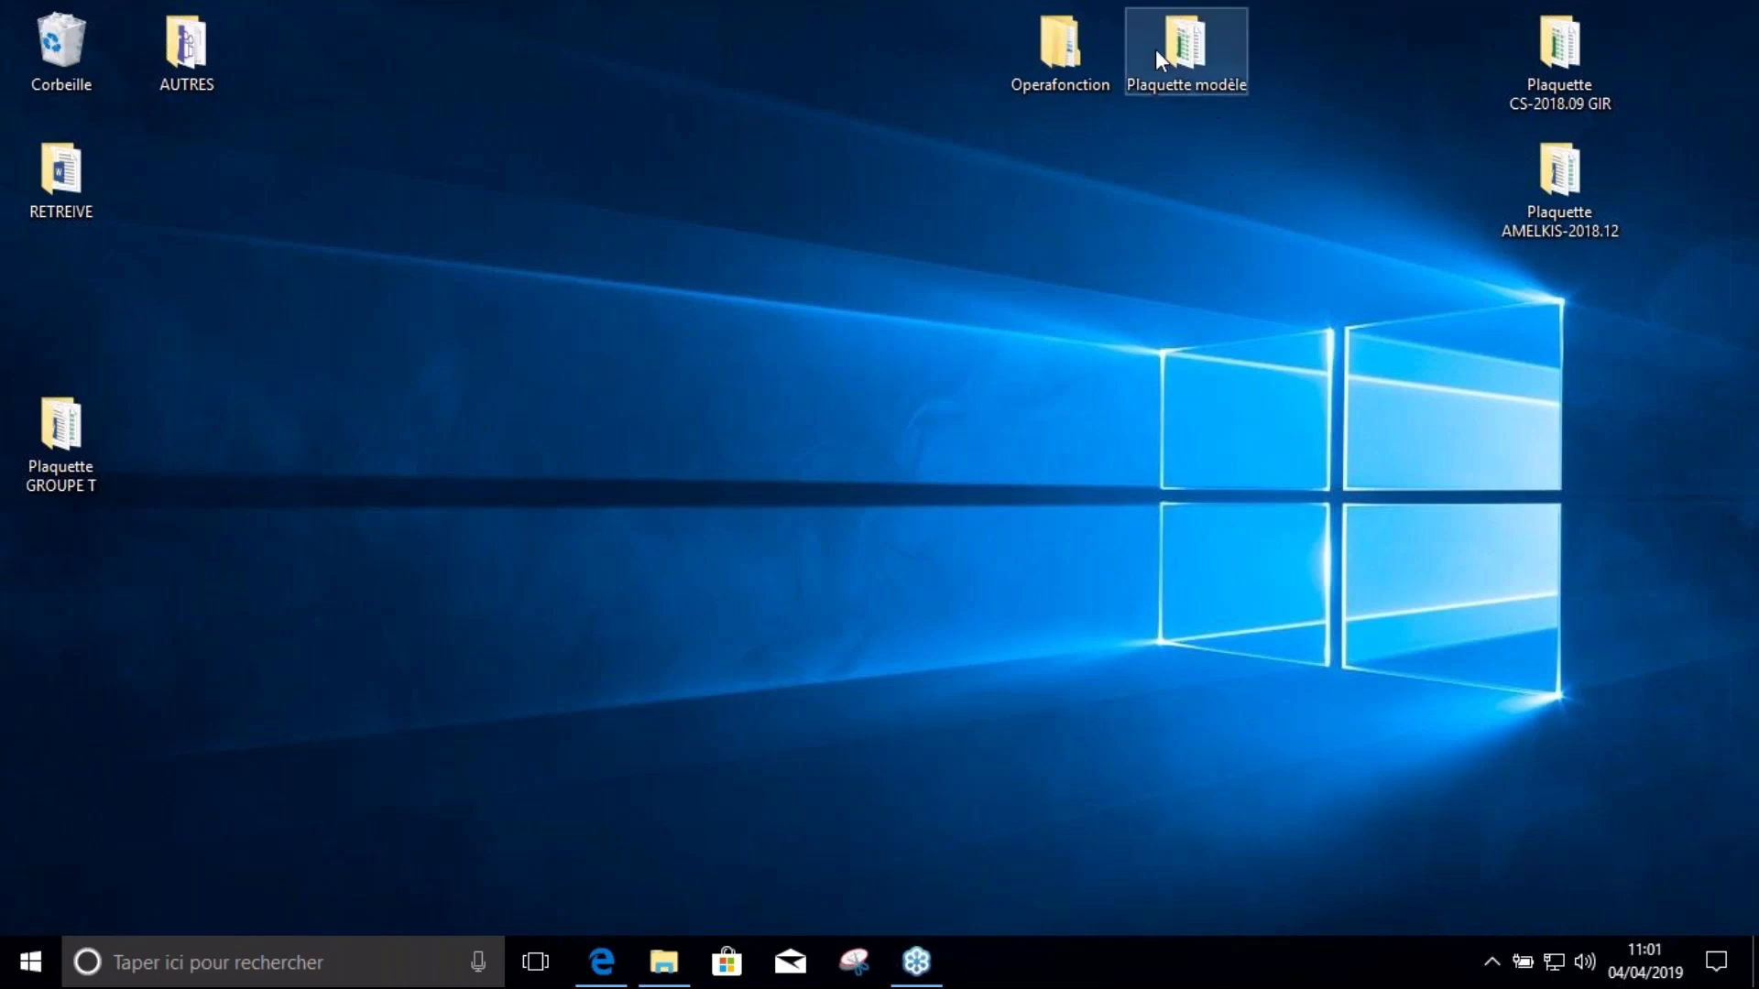
Move the Operafonction icon to the top centre of the desktop and look through its V2 subfolder
drag(1059, 27, 720, 96)
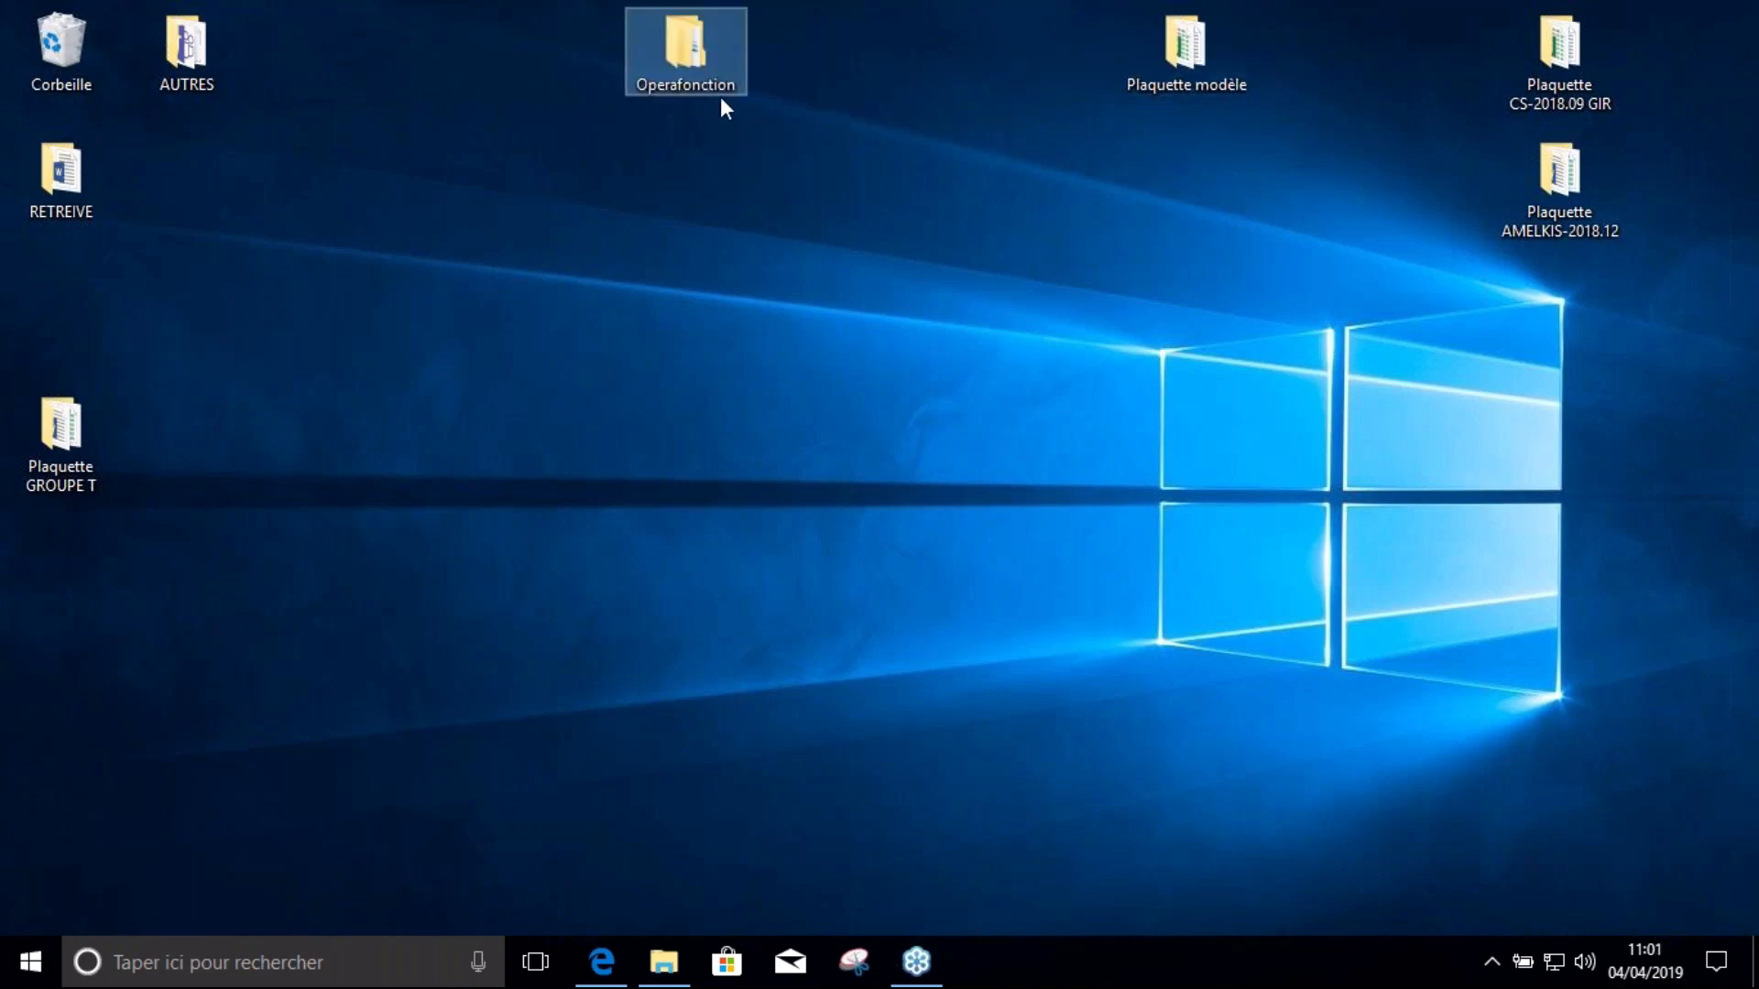
double_click(691, 42)
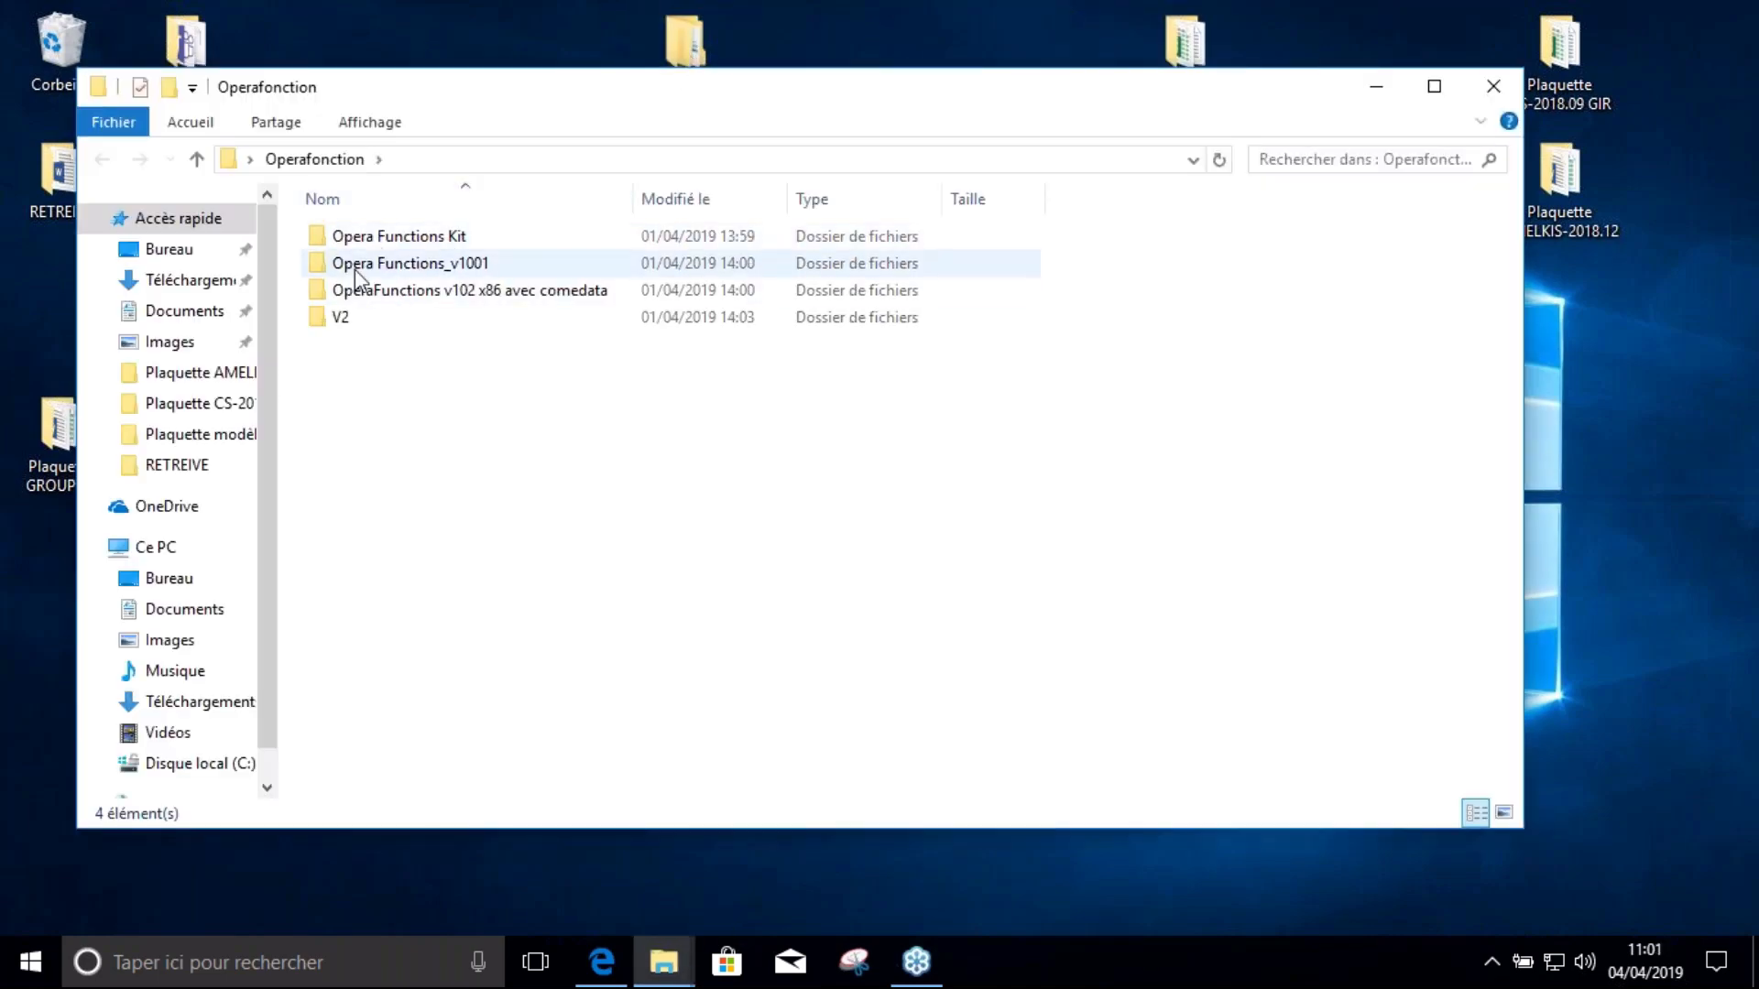
double_click(342, 320)
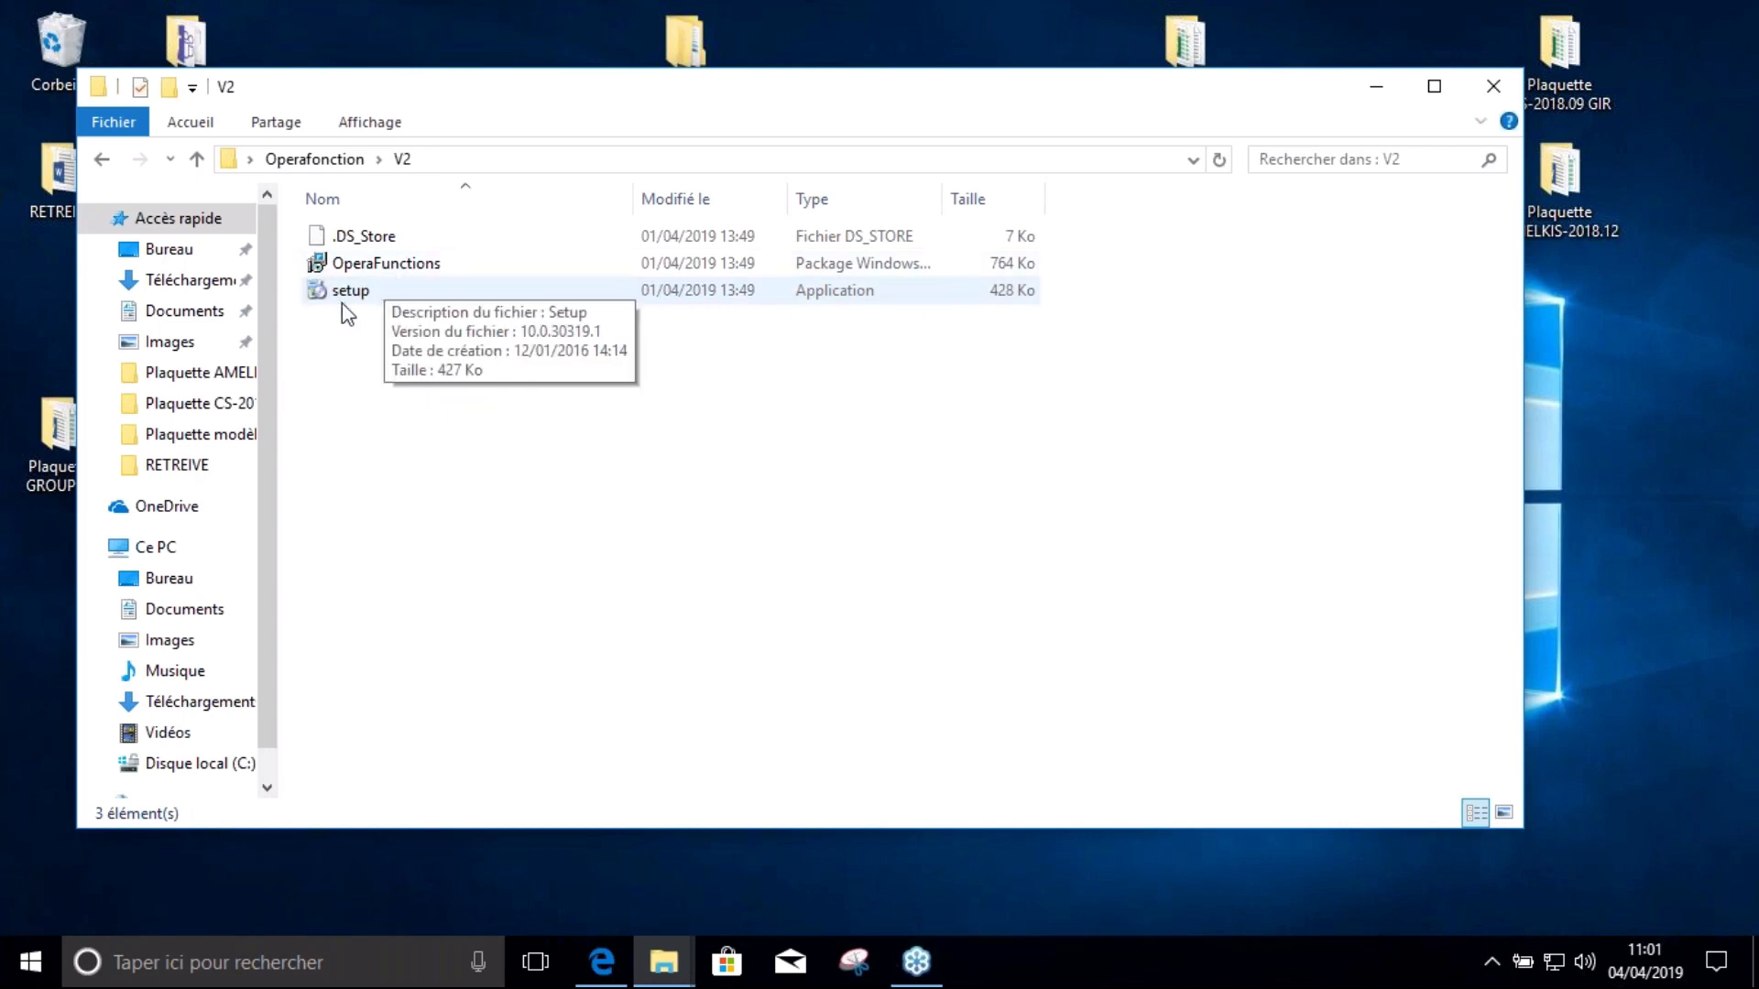
click(1376, 86)
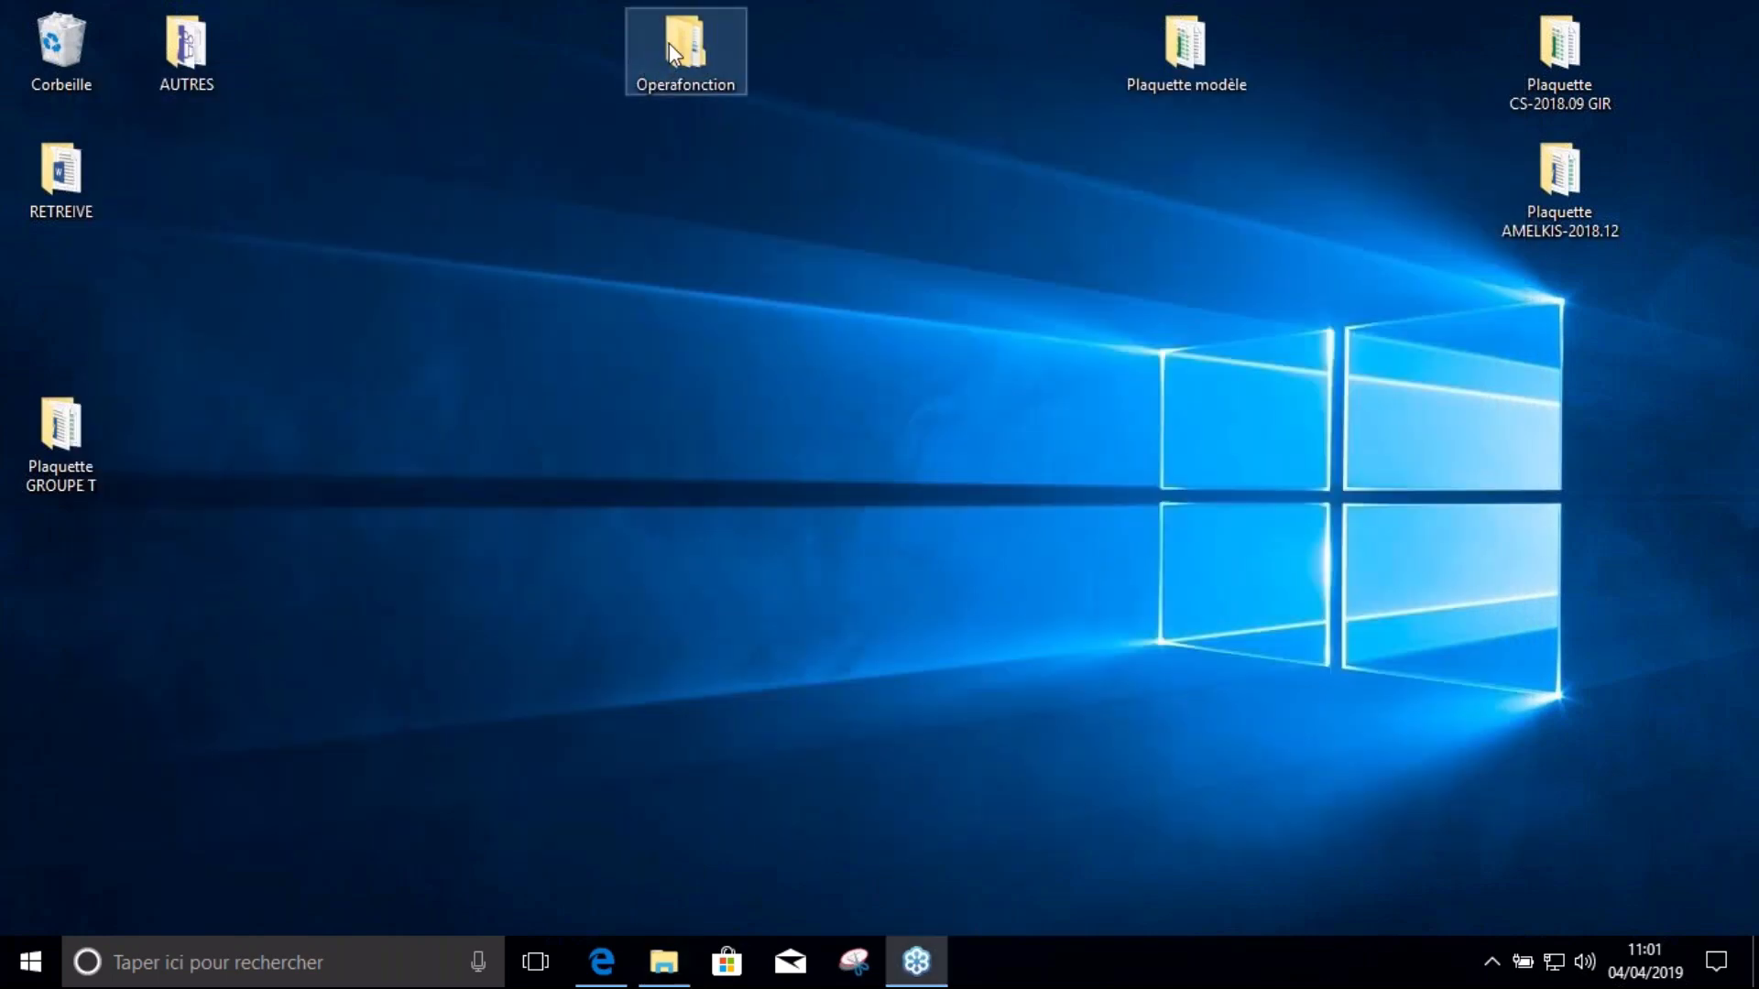
Paste a copy of the Plaquette modèle folder on the right side of the desktop
drag(1180, 38, 1054, 37)
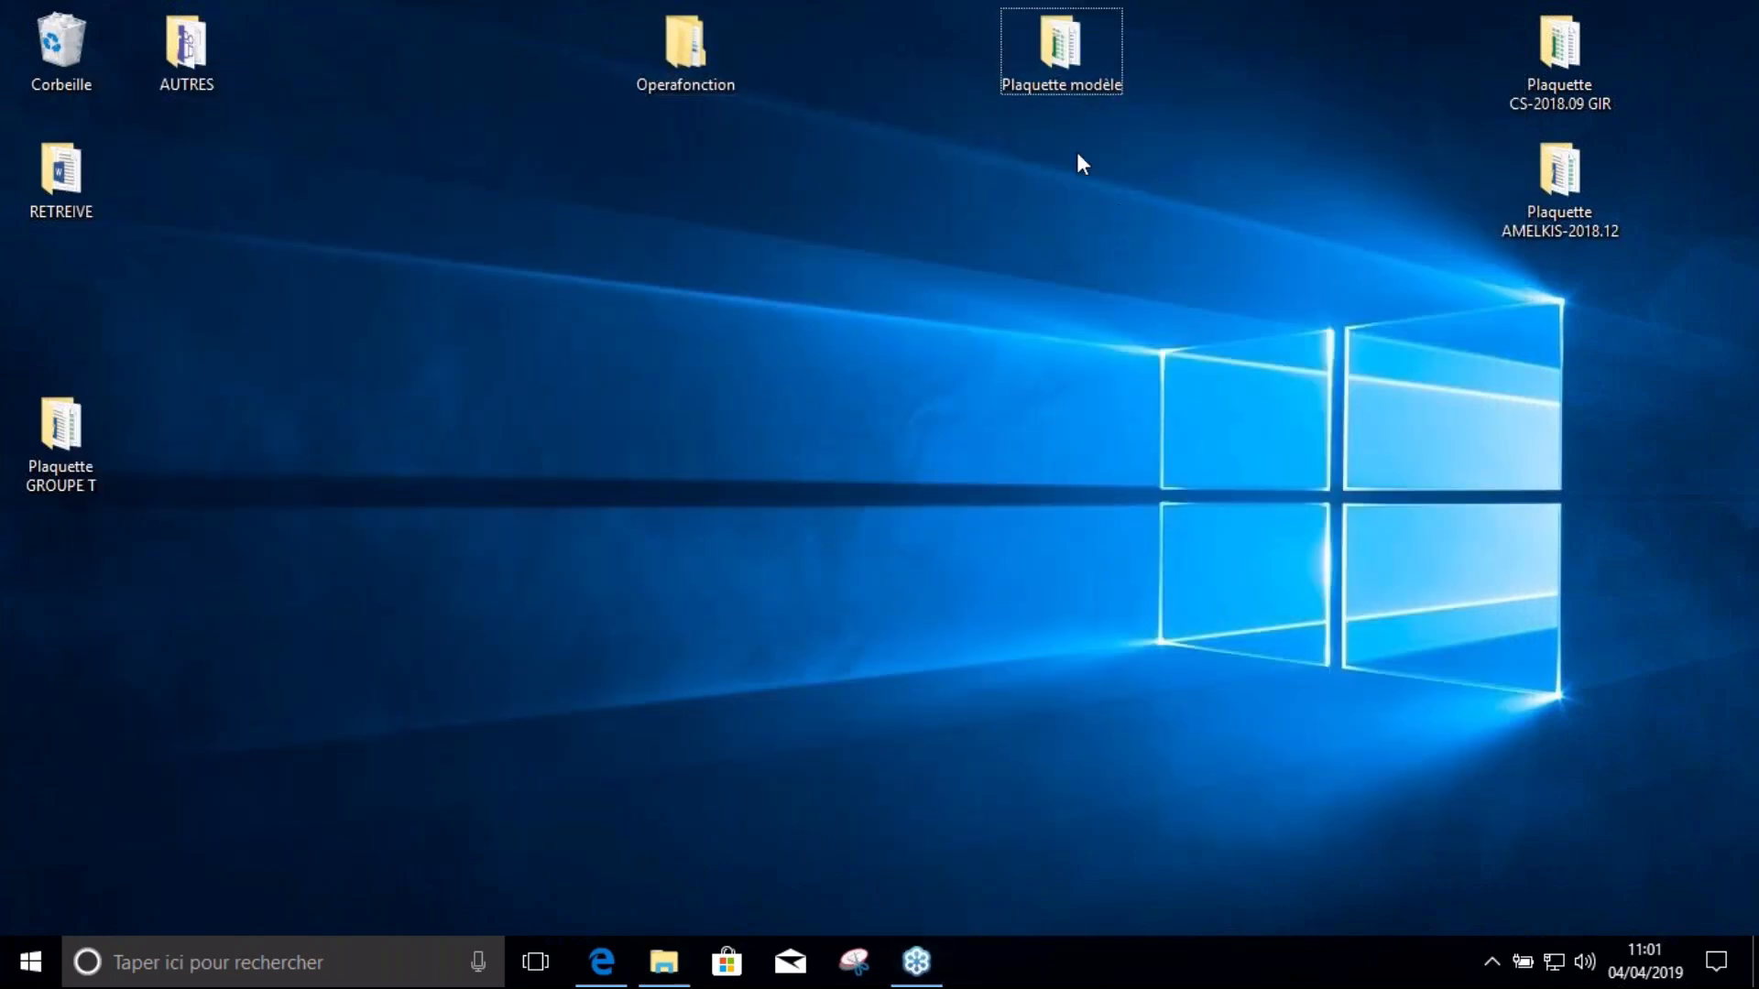
double_click(1058, 42)
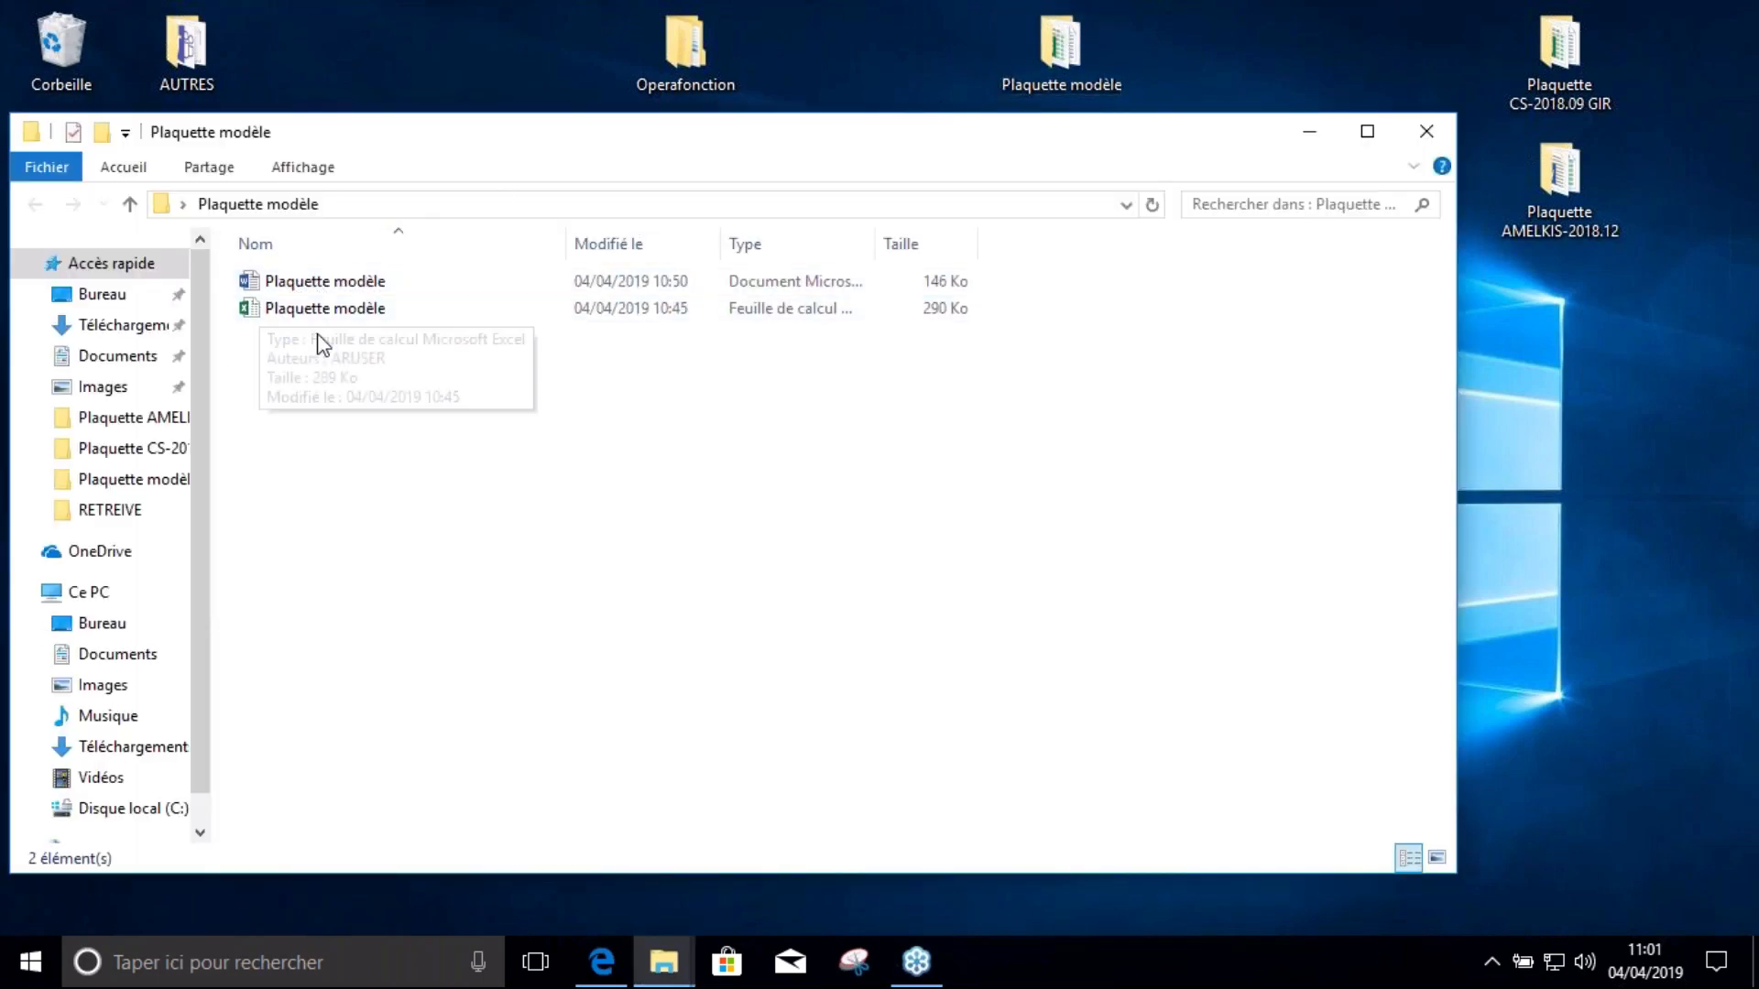
click(1426, 132)
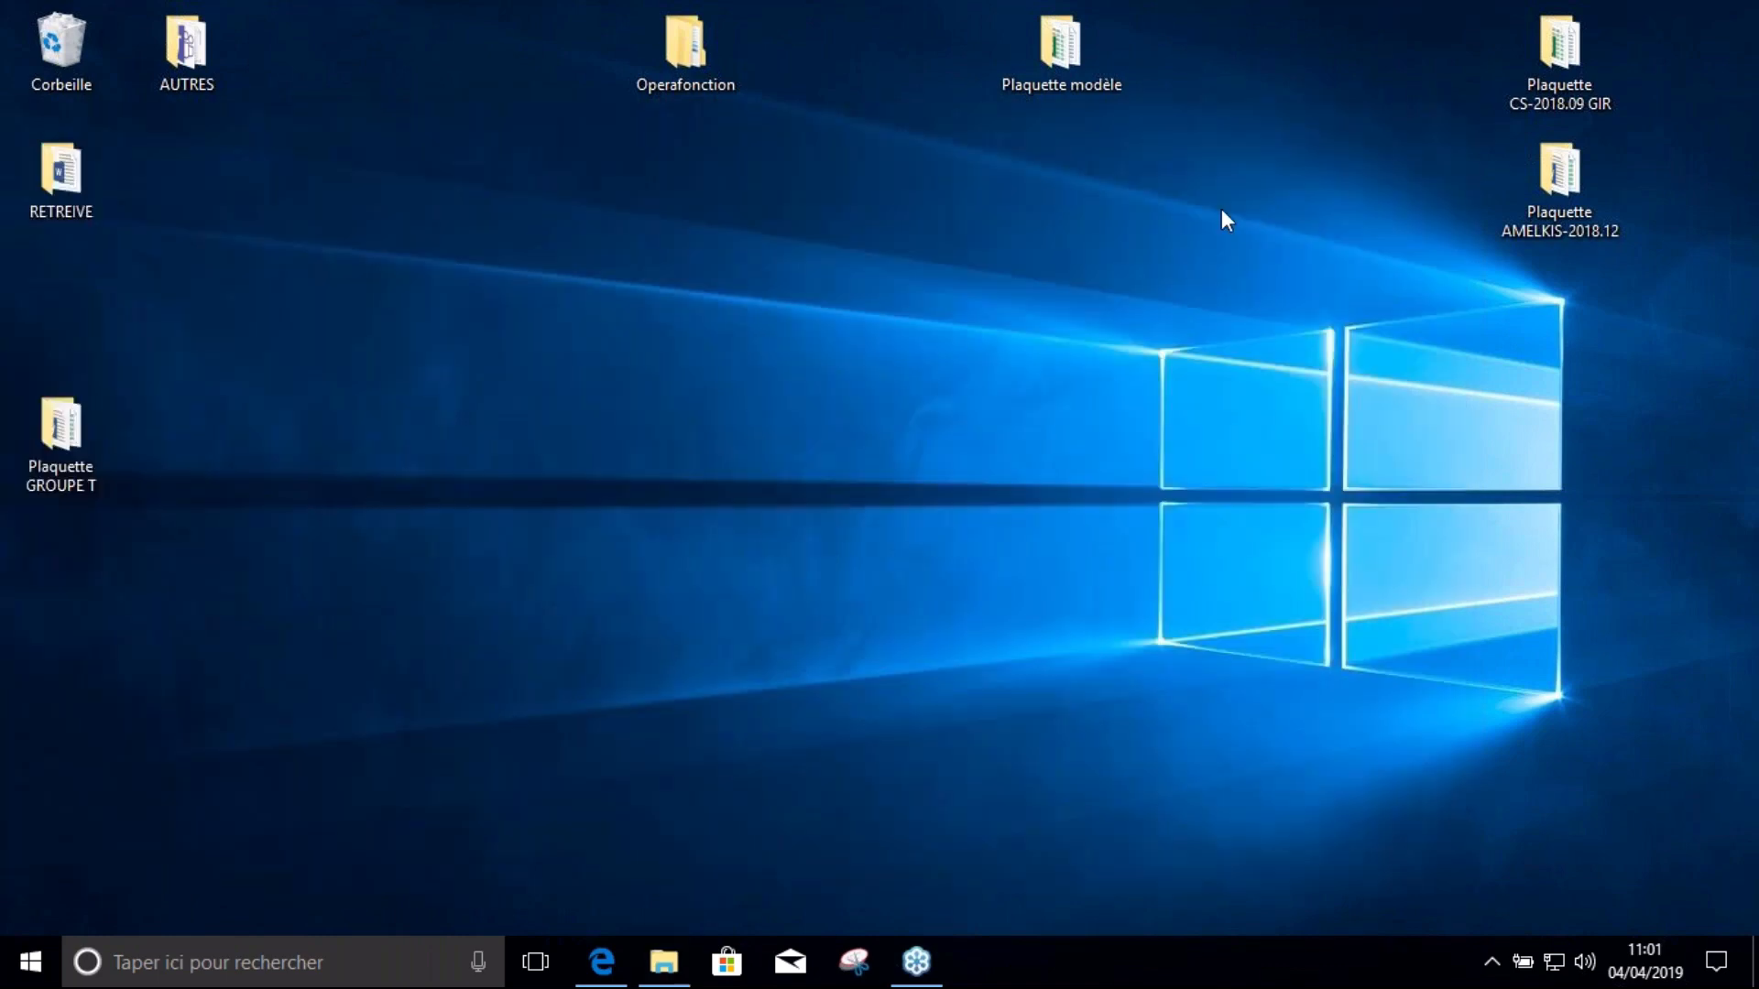
click(1077, 82)
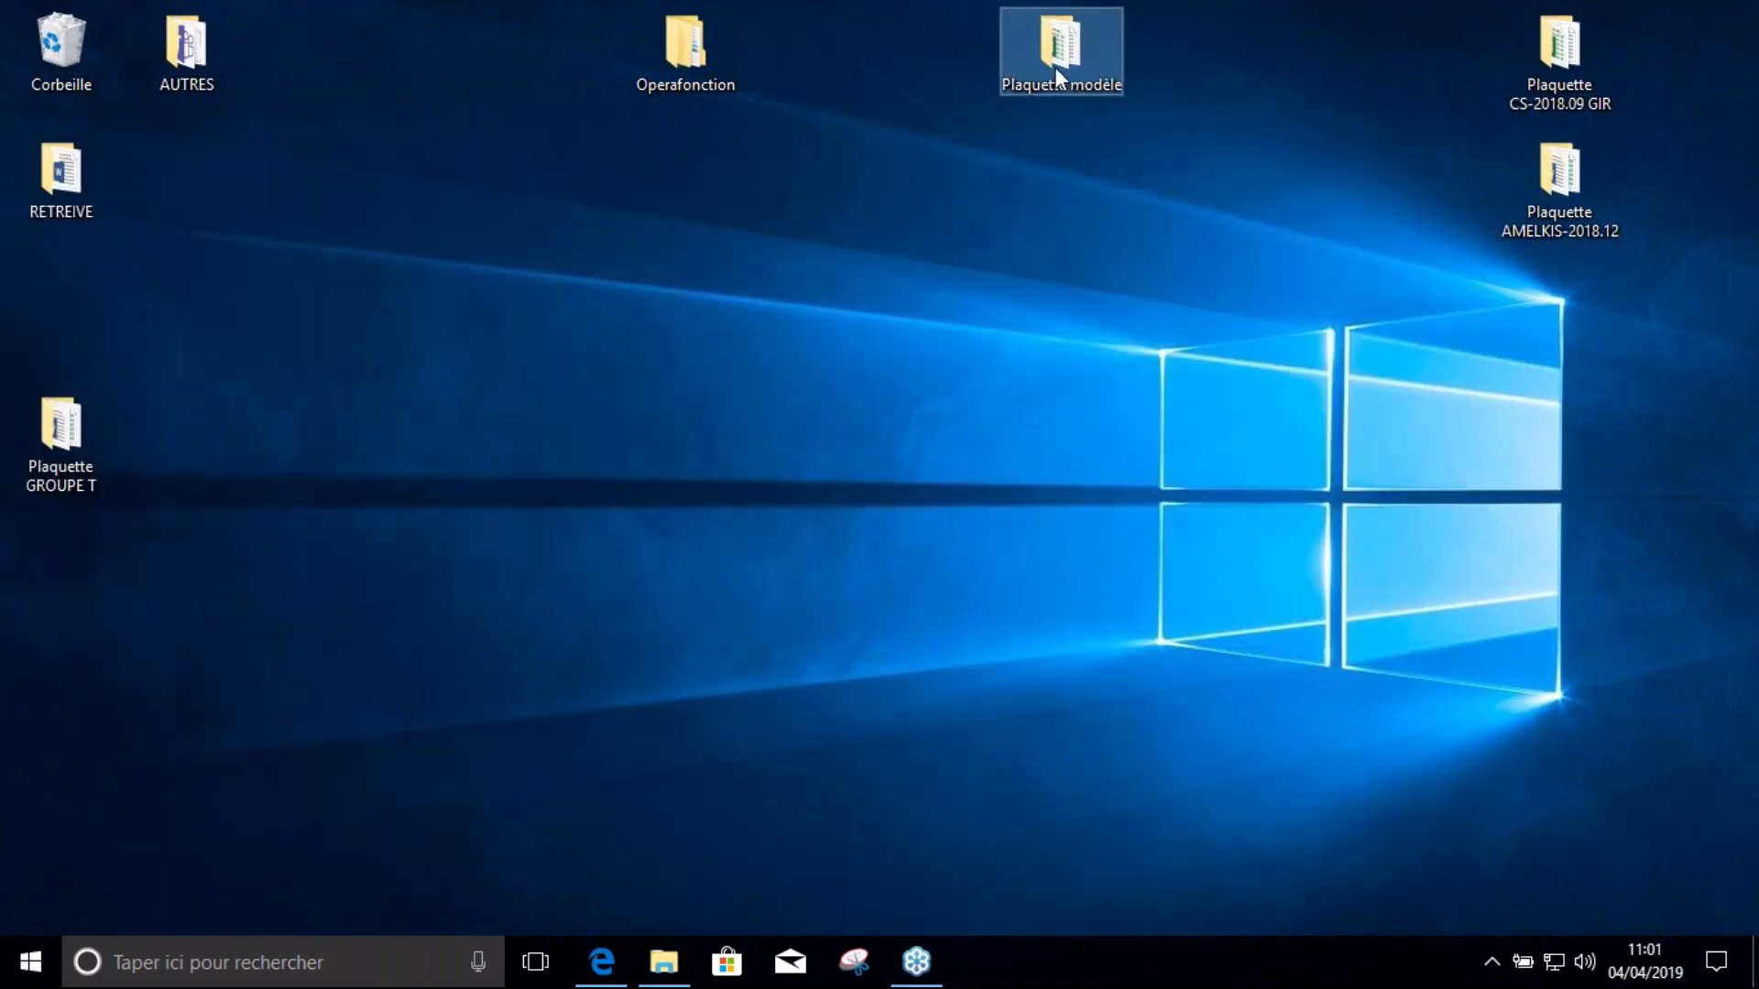
click(1027, 291)
key(ctrl+v)
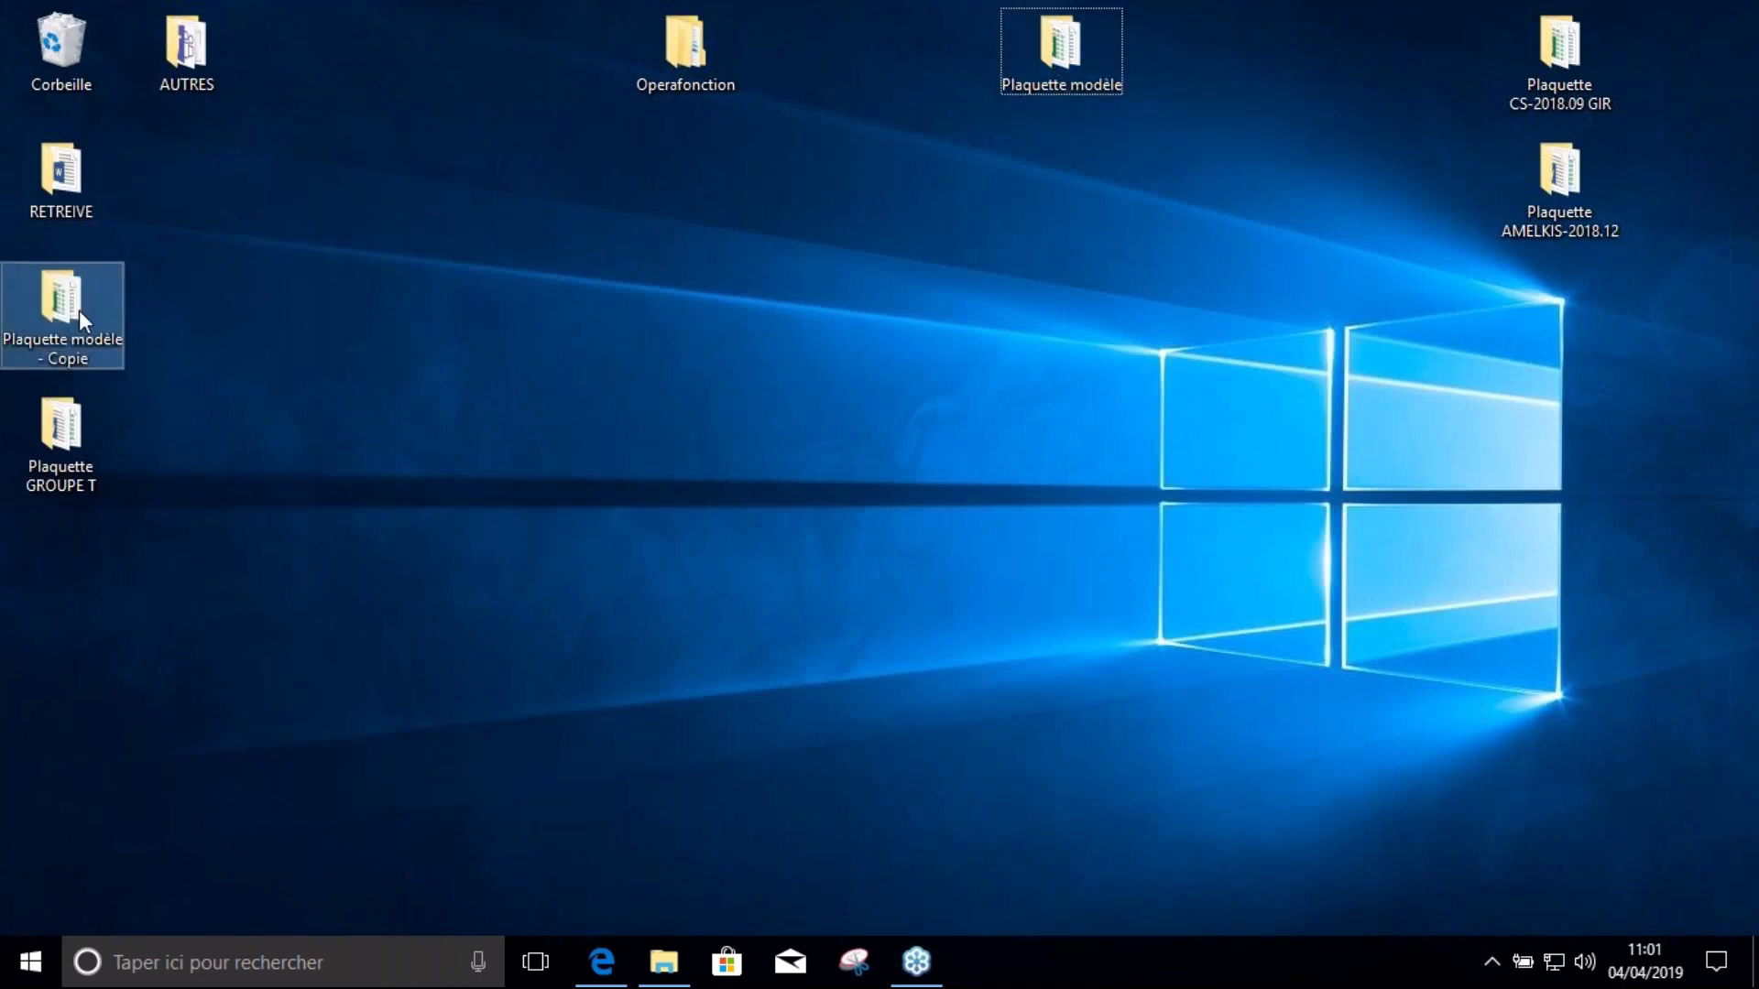
drag(79, 310, 1422, 337)
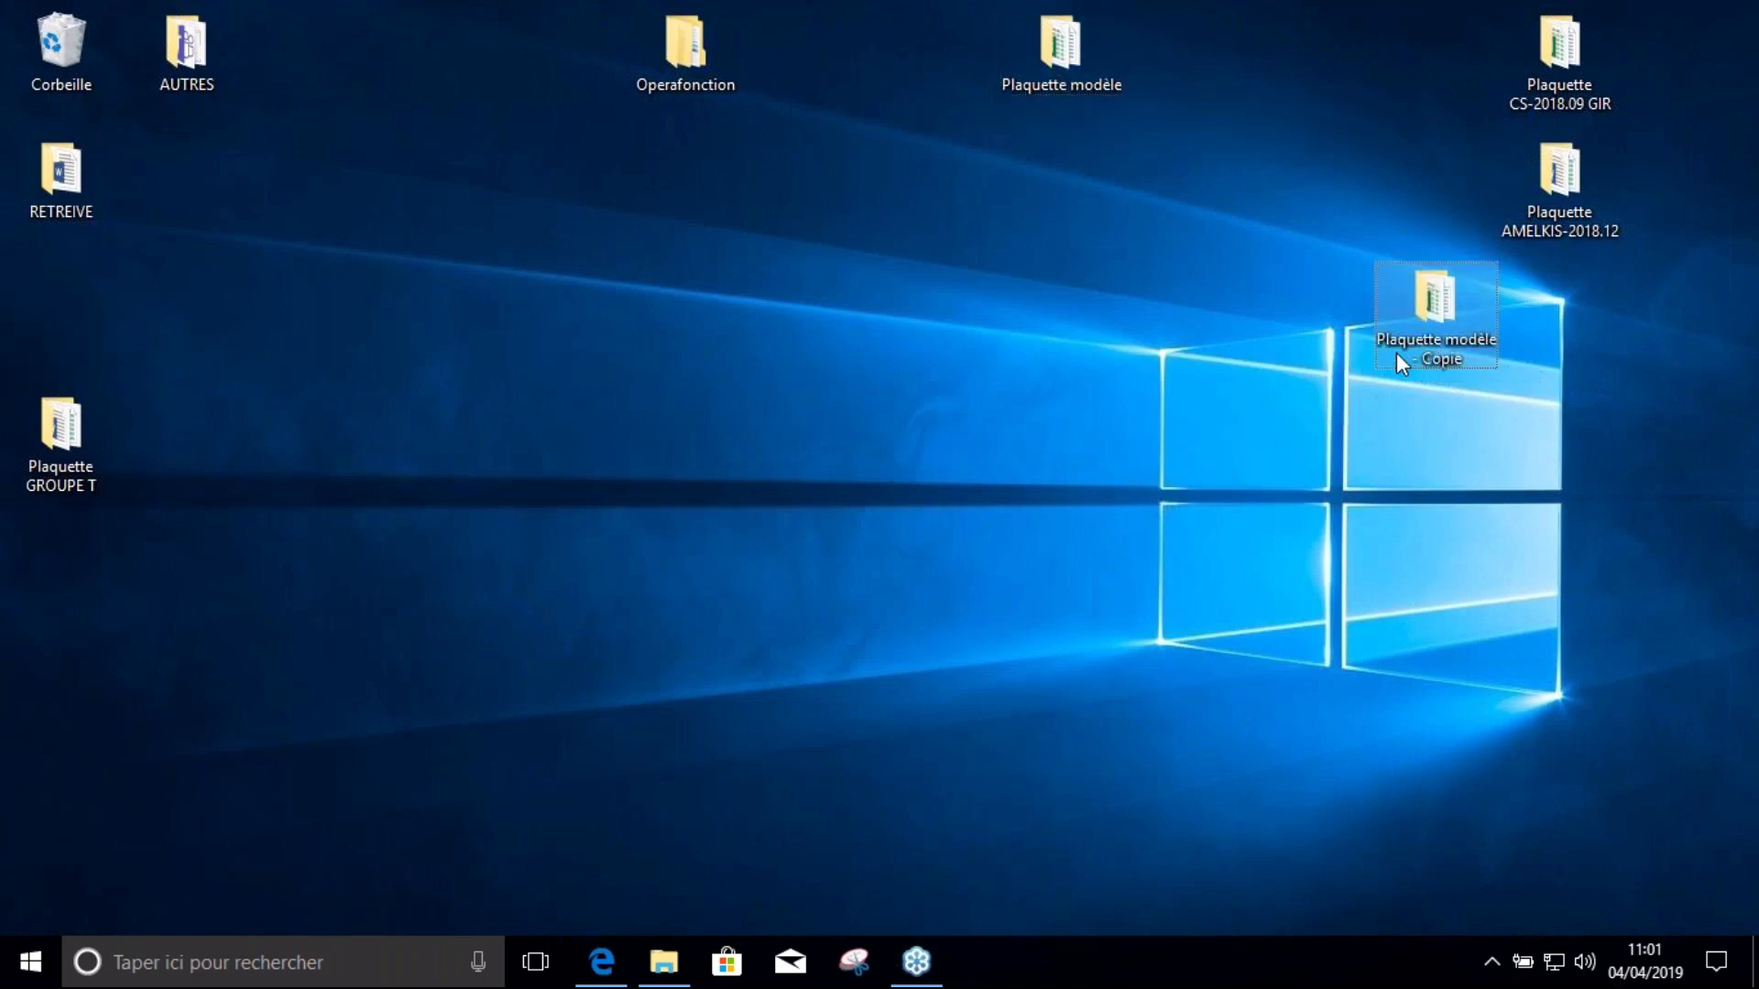
Rename the folder copy to Plaquette GROUPE TEST 2018.12
key(F2)
text(P)
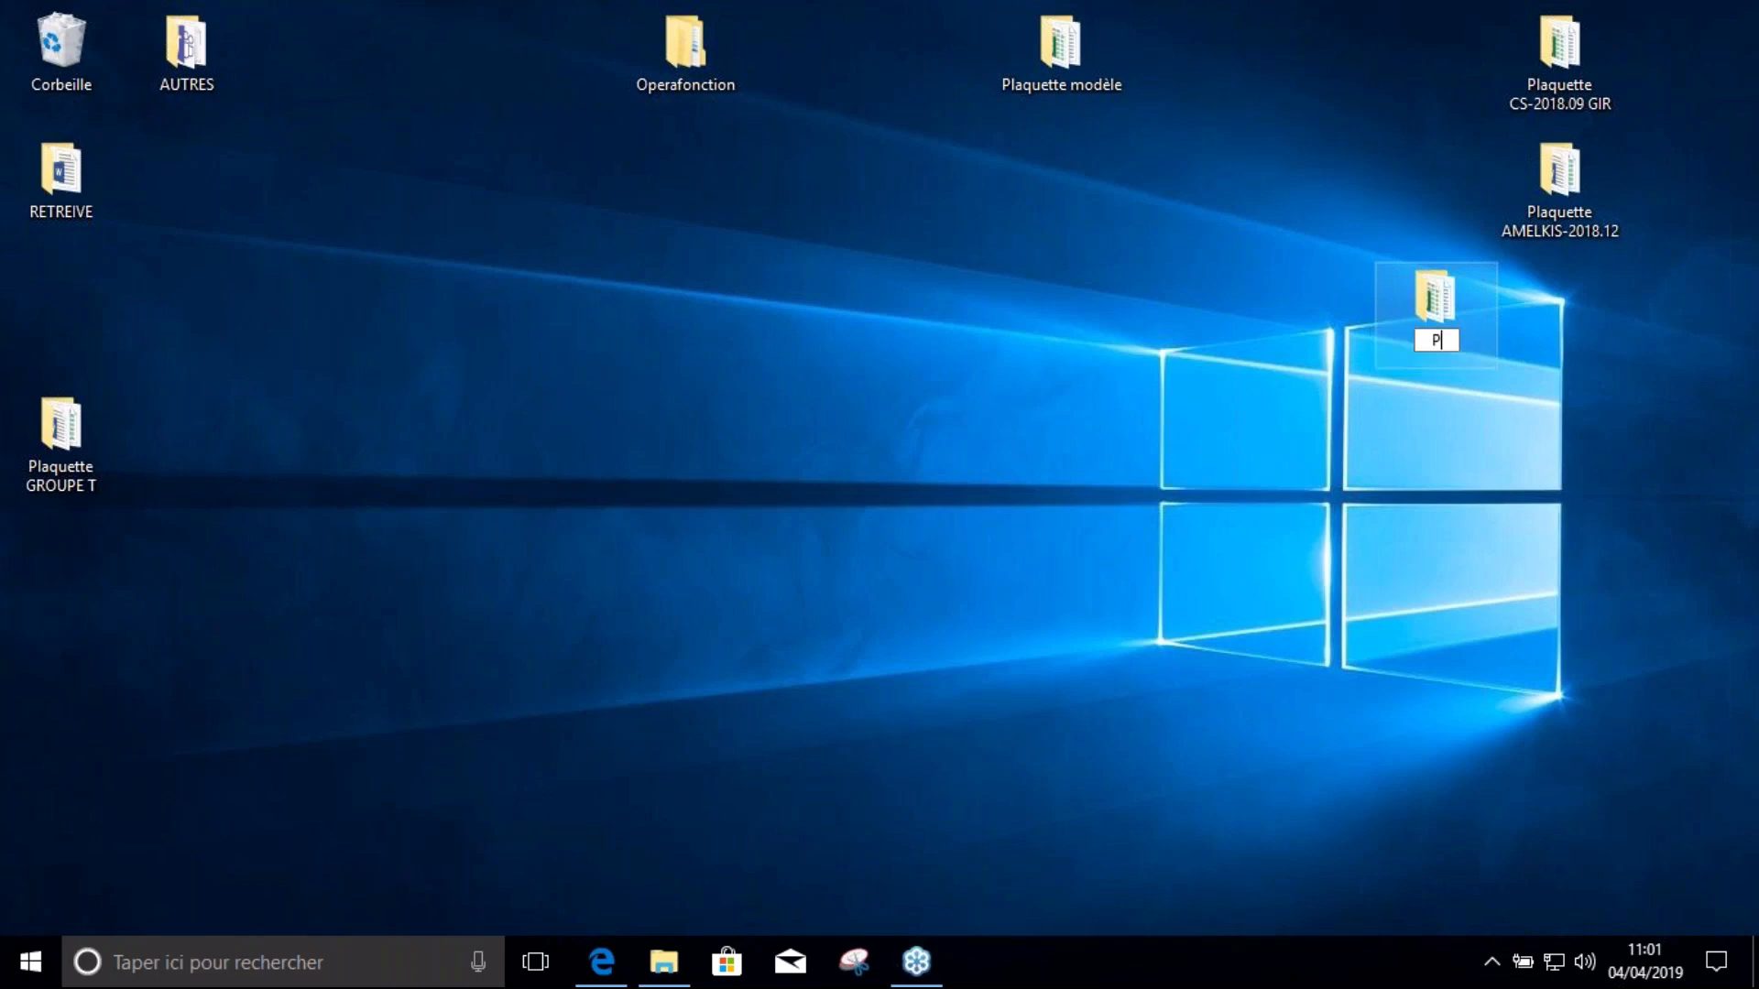
text(laquette GROUPE)
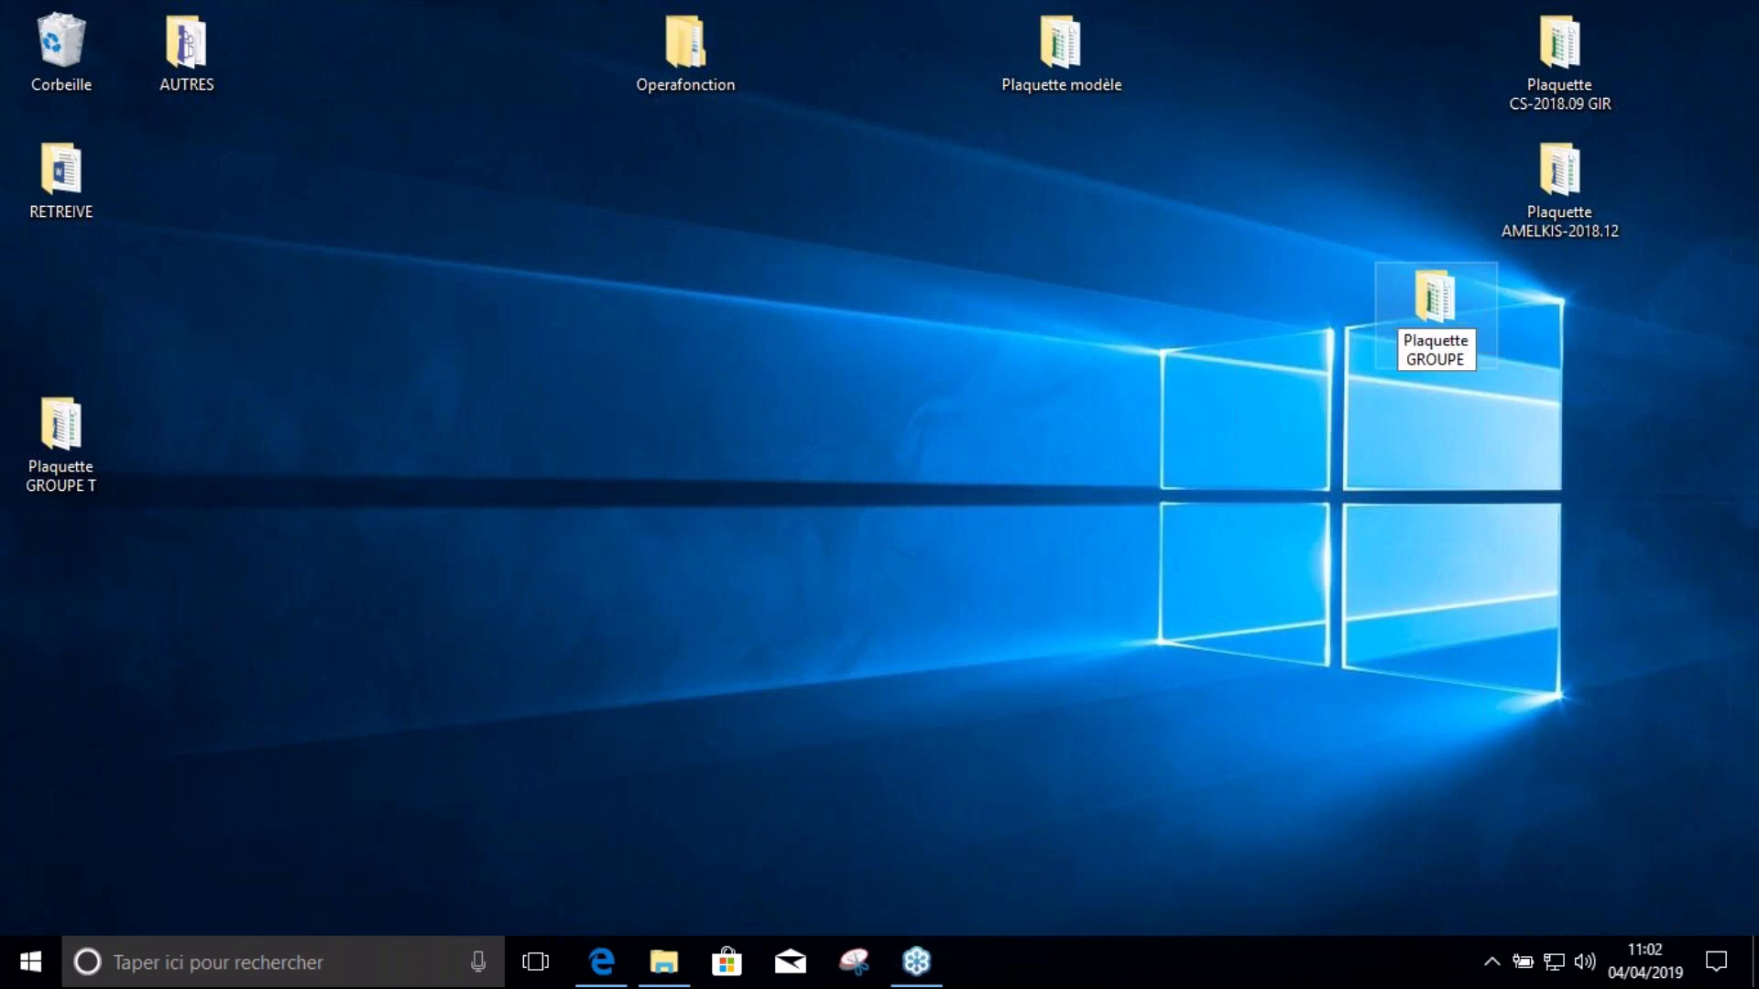
text( TEST 201)
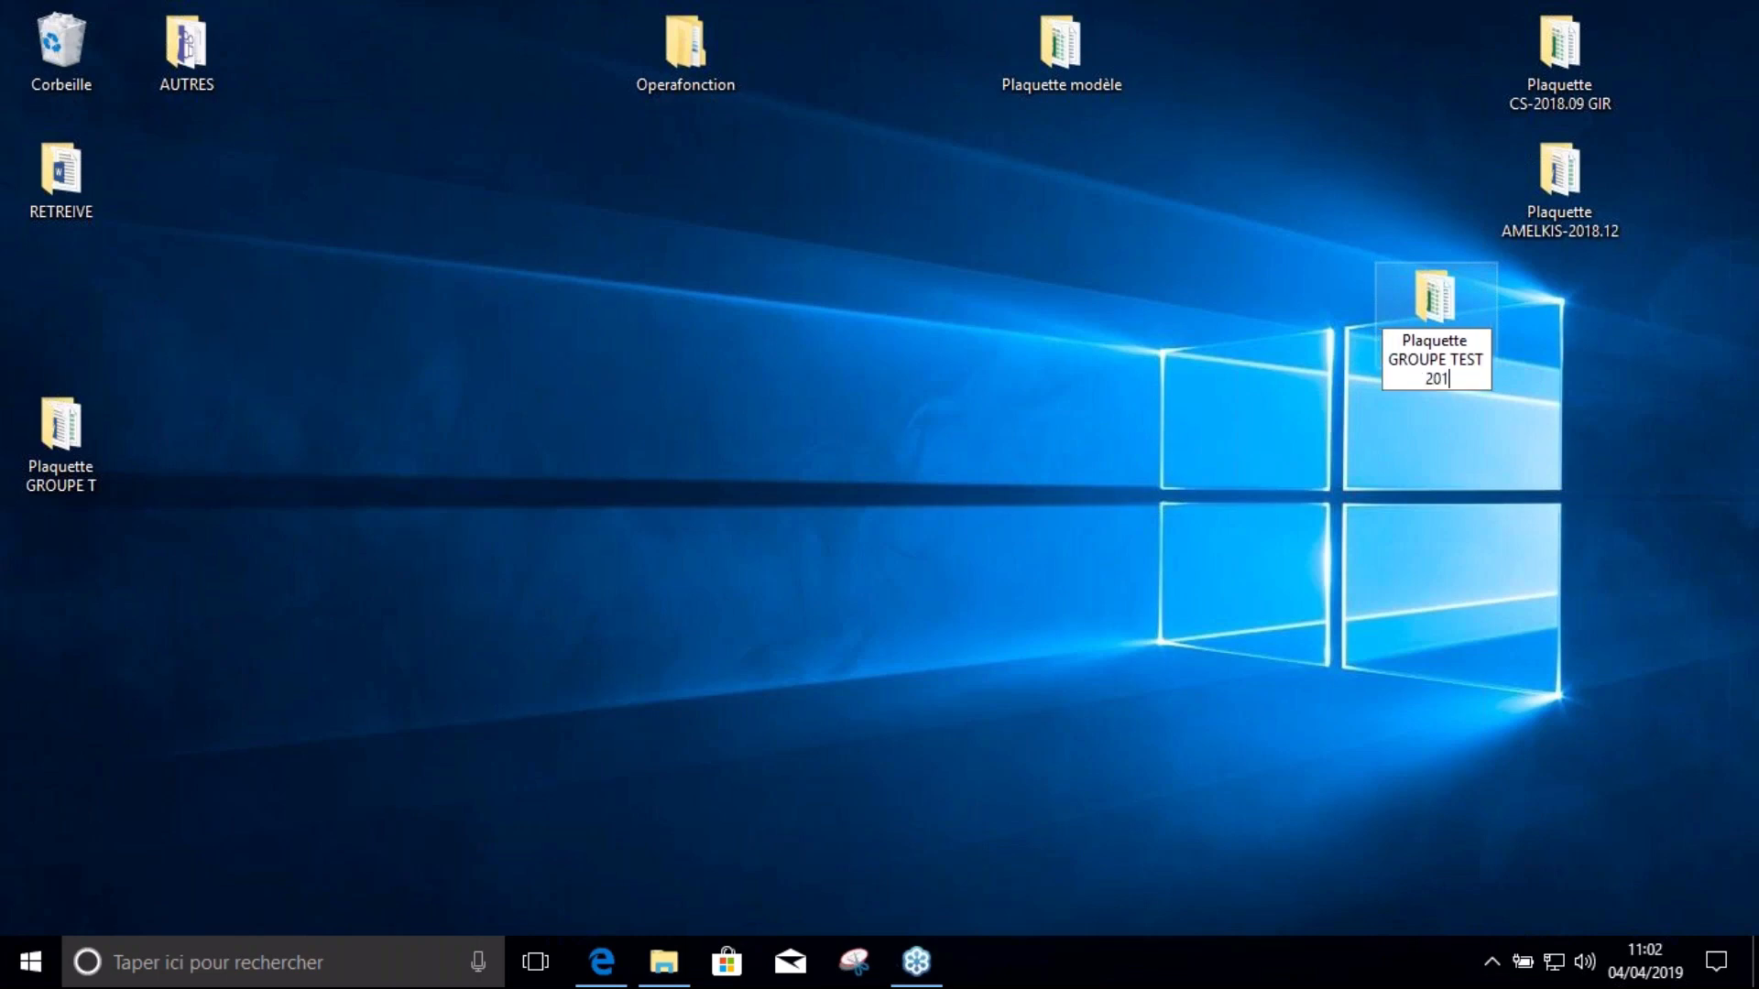
text(8.12)
click(1555, 516)
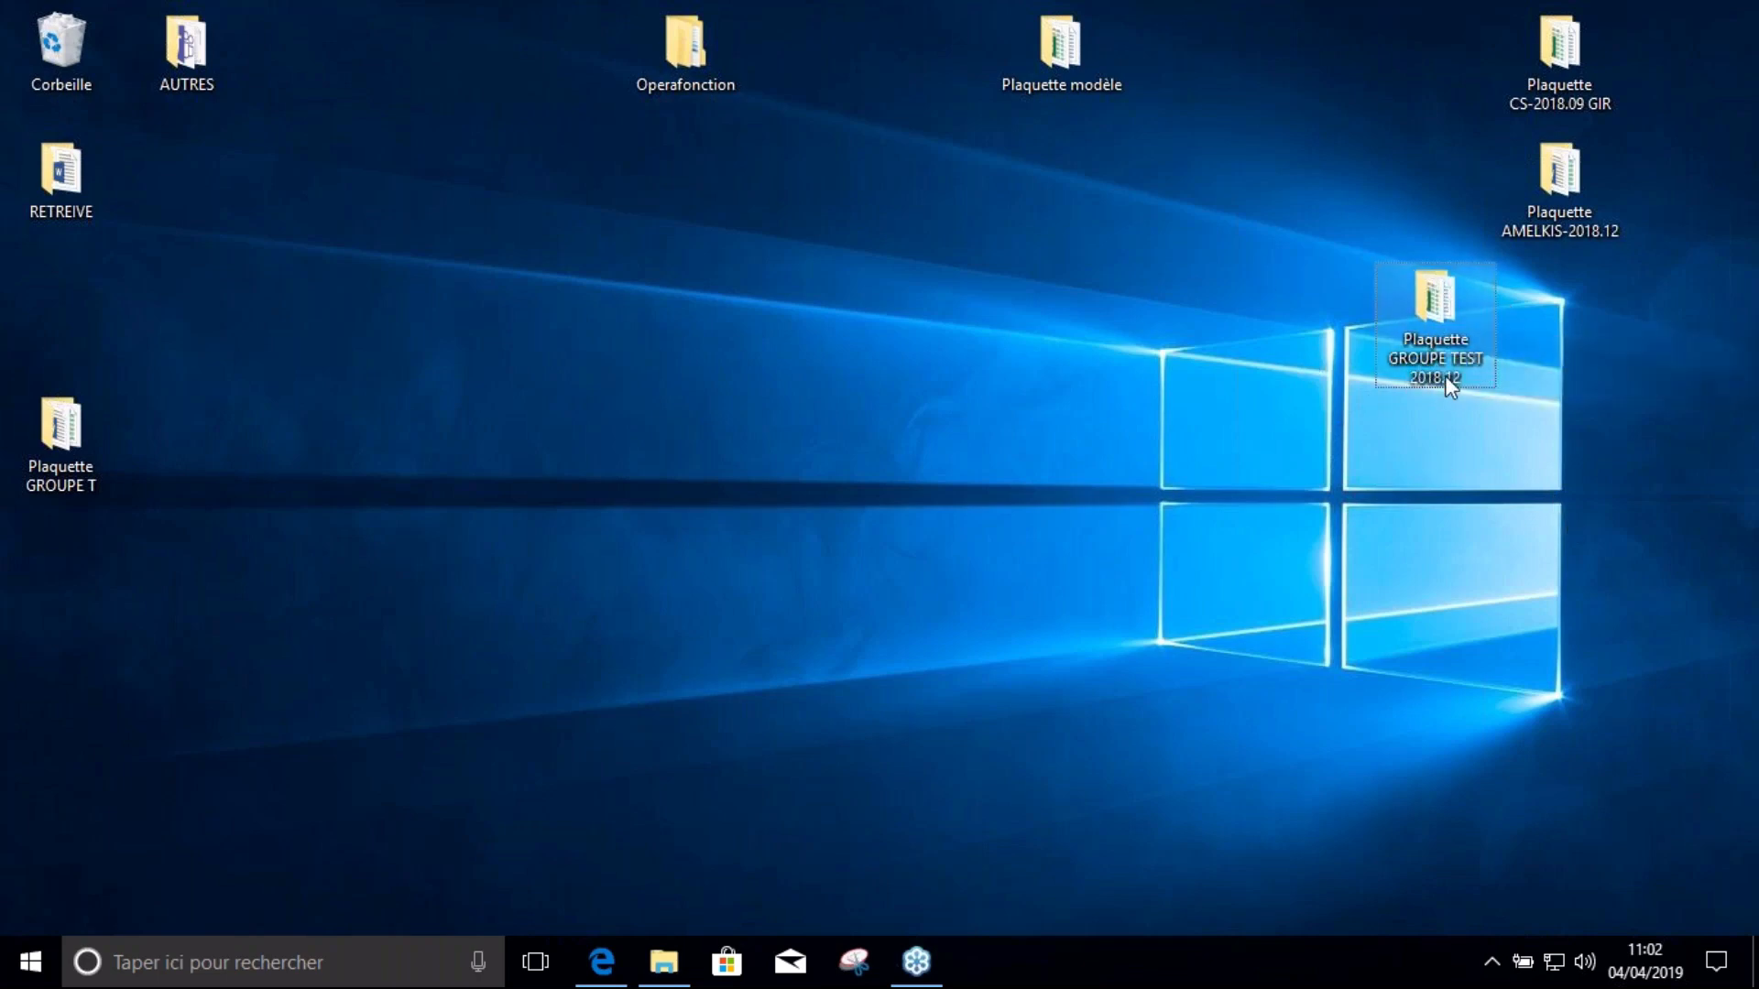
Check the new folder's contents, copy its name, and reopen the Plaquette GROUPE TEST 2018.12 folder
double_click(1440, 302)
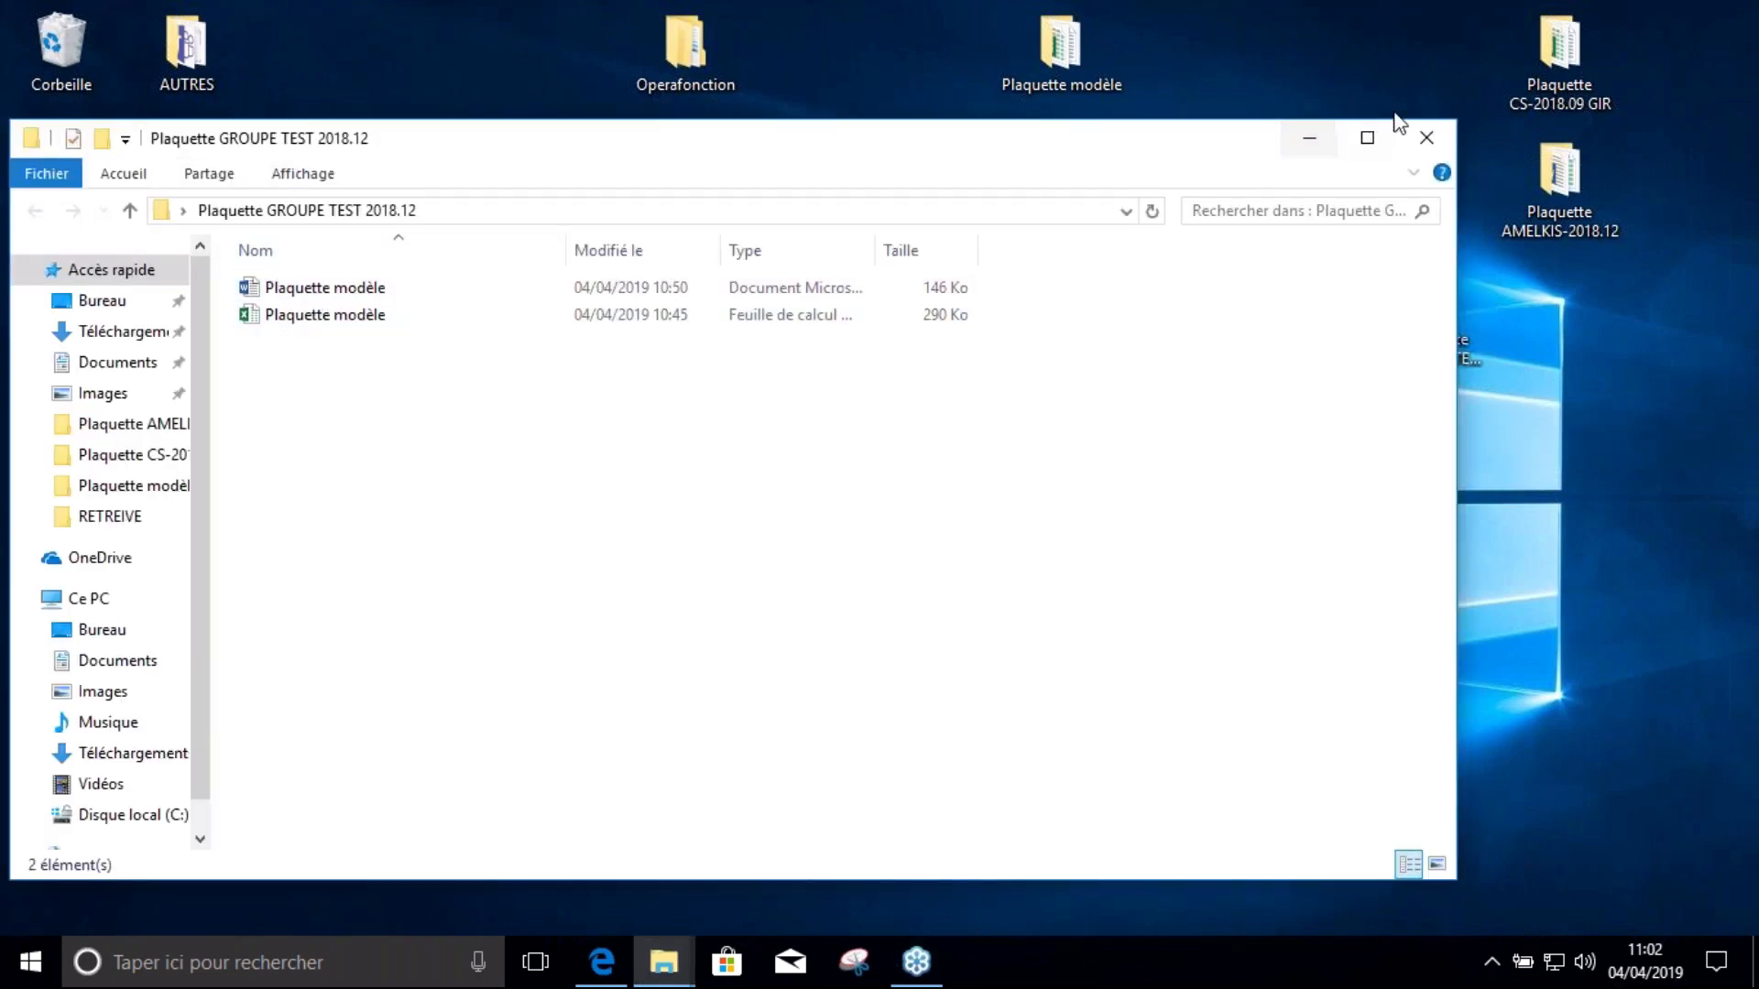
click(1426, 138)
click(1434, 363)
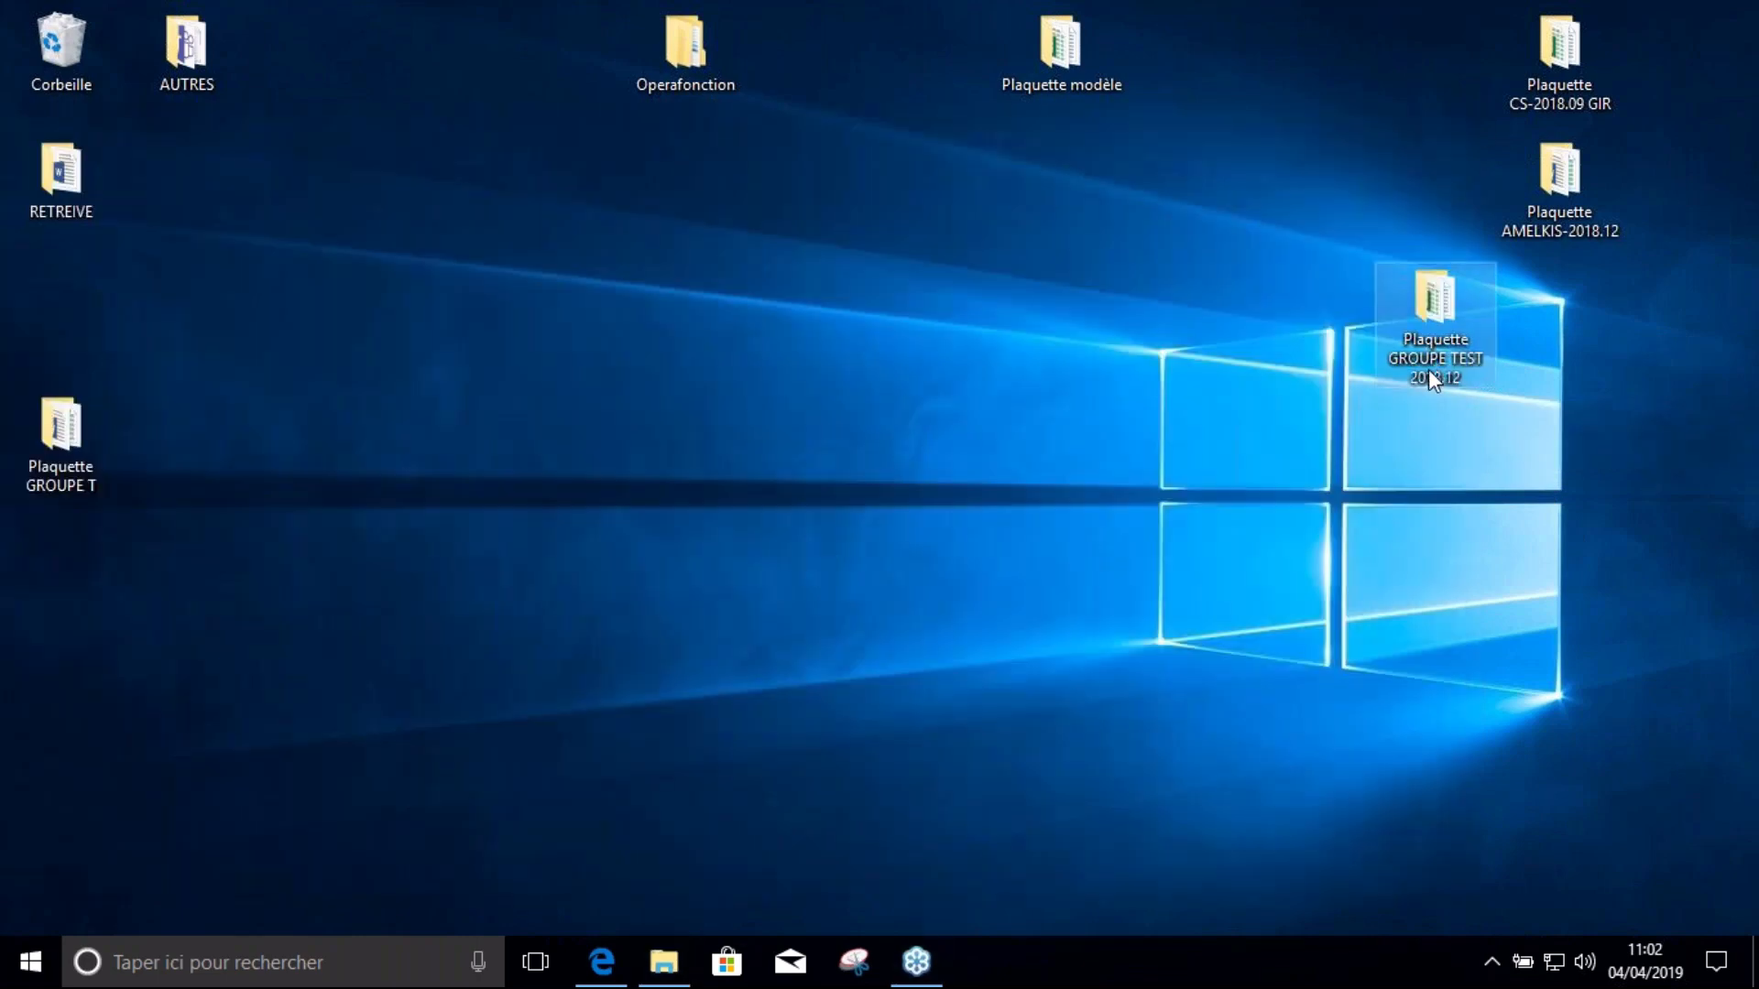
click(1434, 365)
key(ctrl+c)
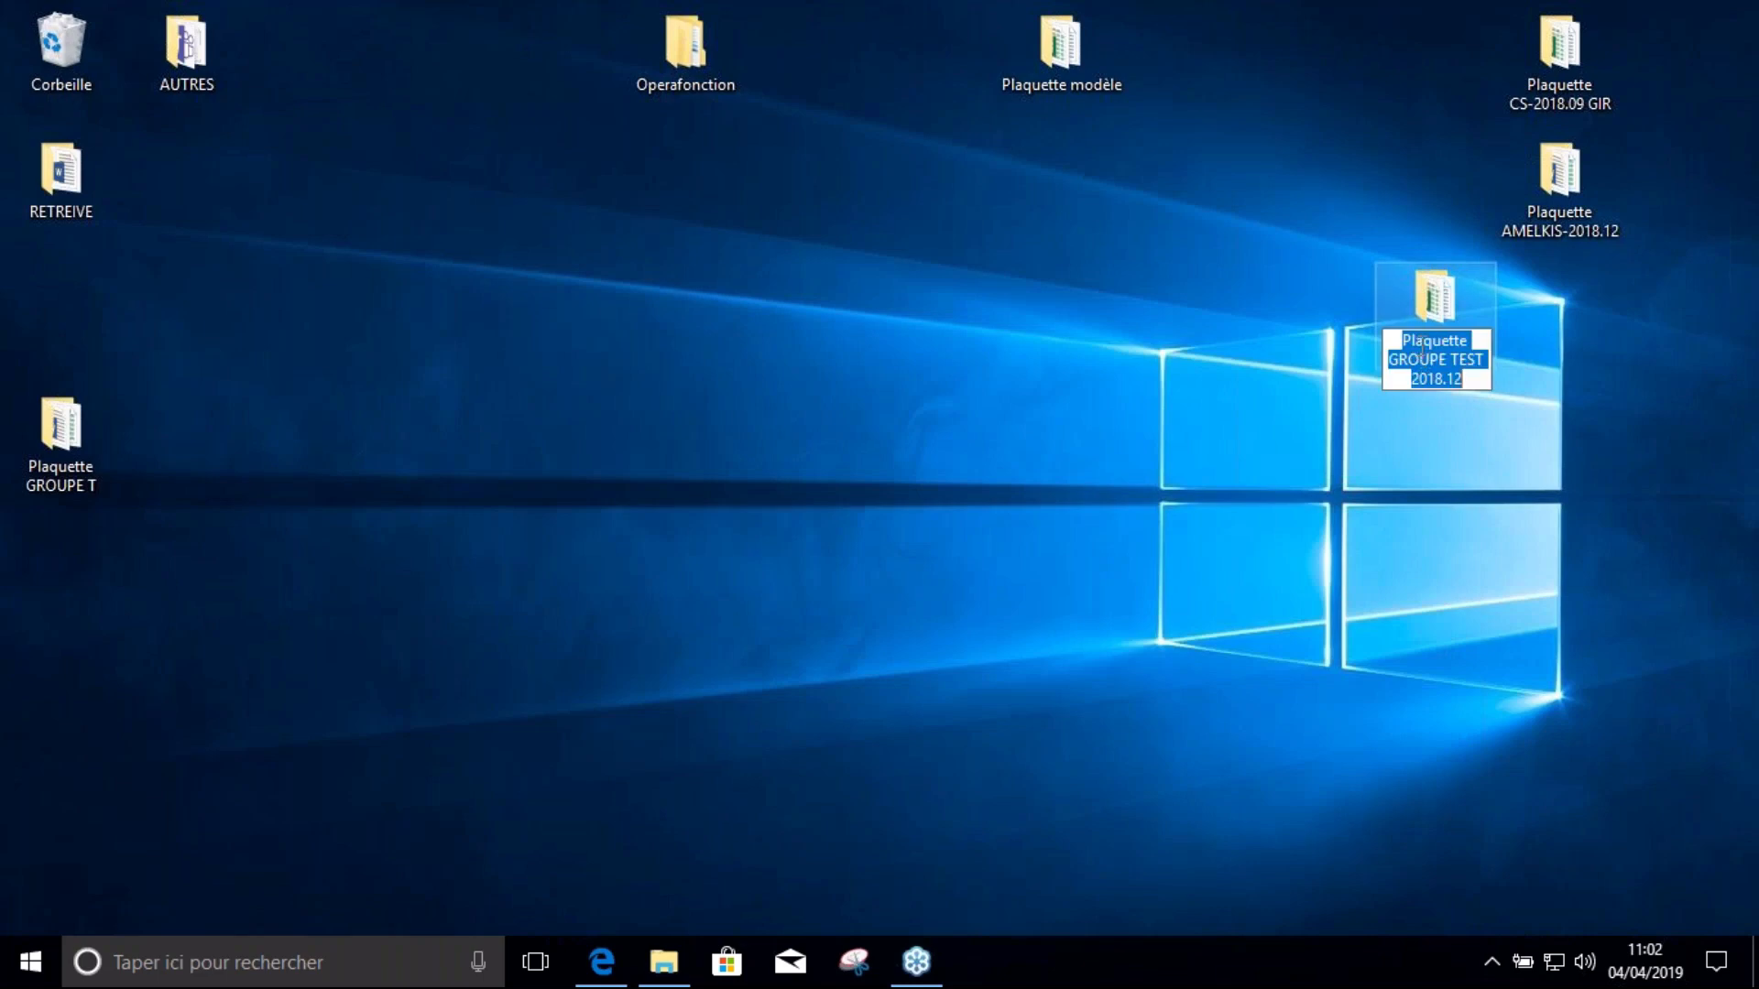
double_click(1432, 305)
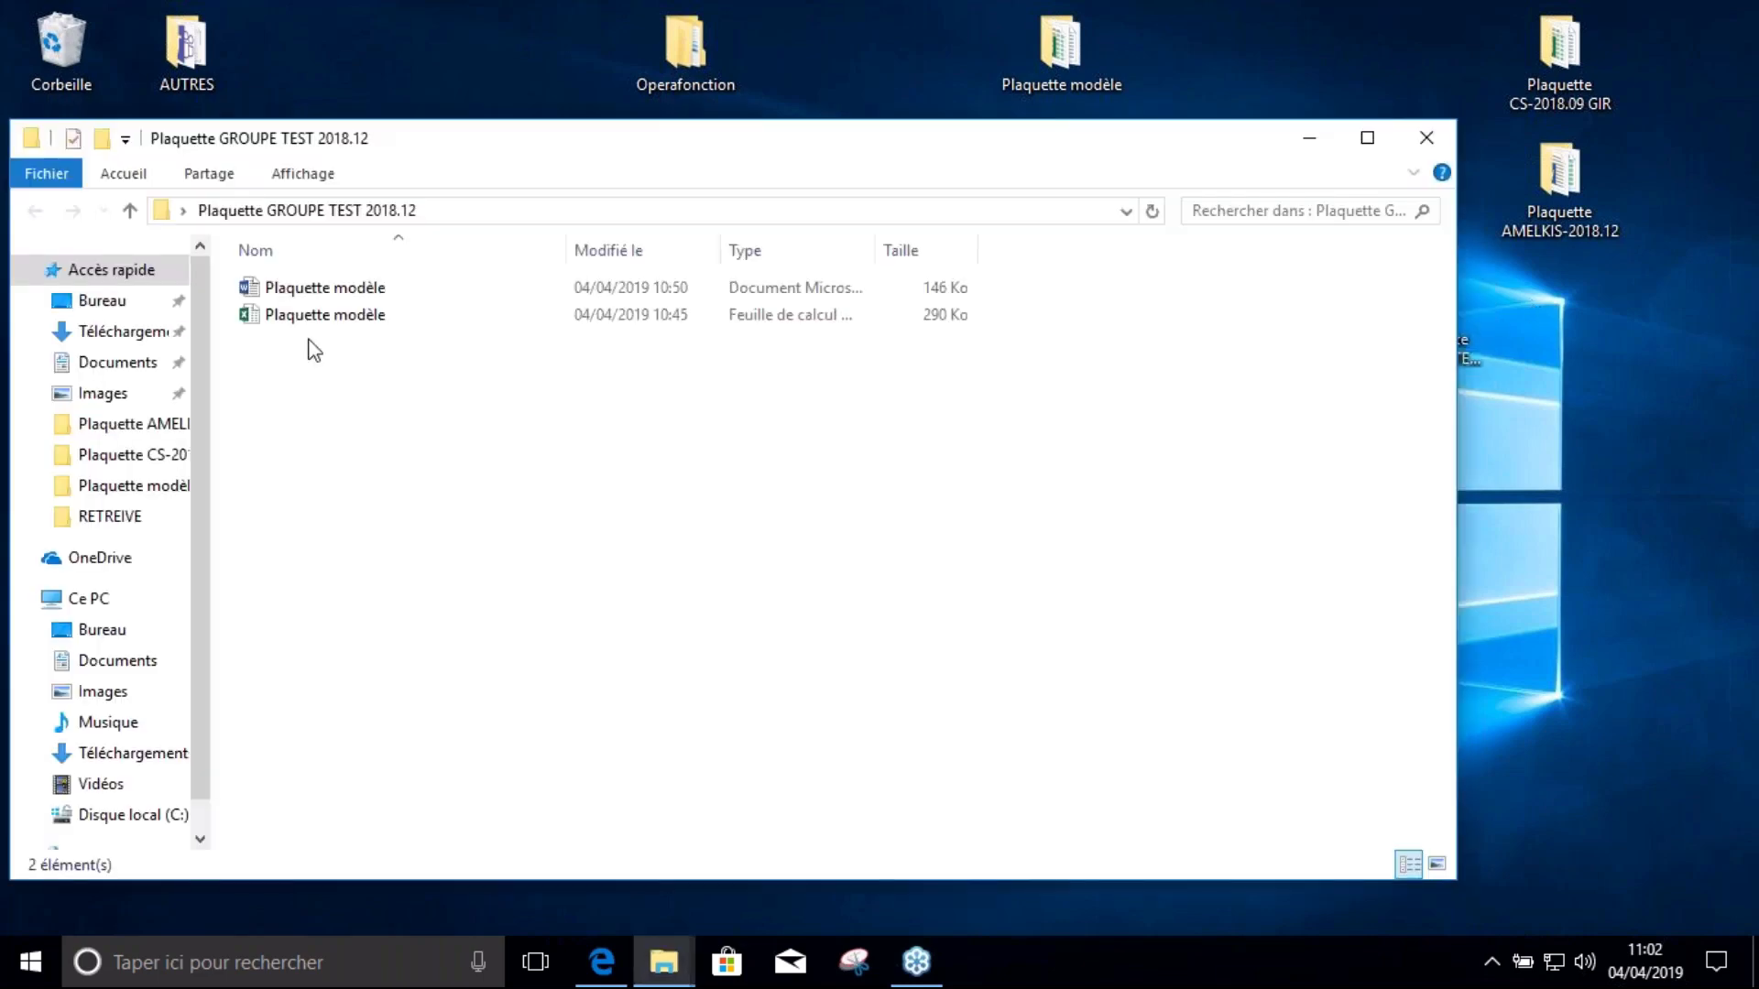
Rename the Word report file to Plaquette GROUPE TEST 2018.12 by pasting the copied name
click(330, 292)
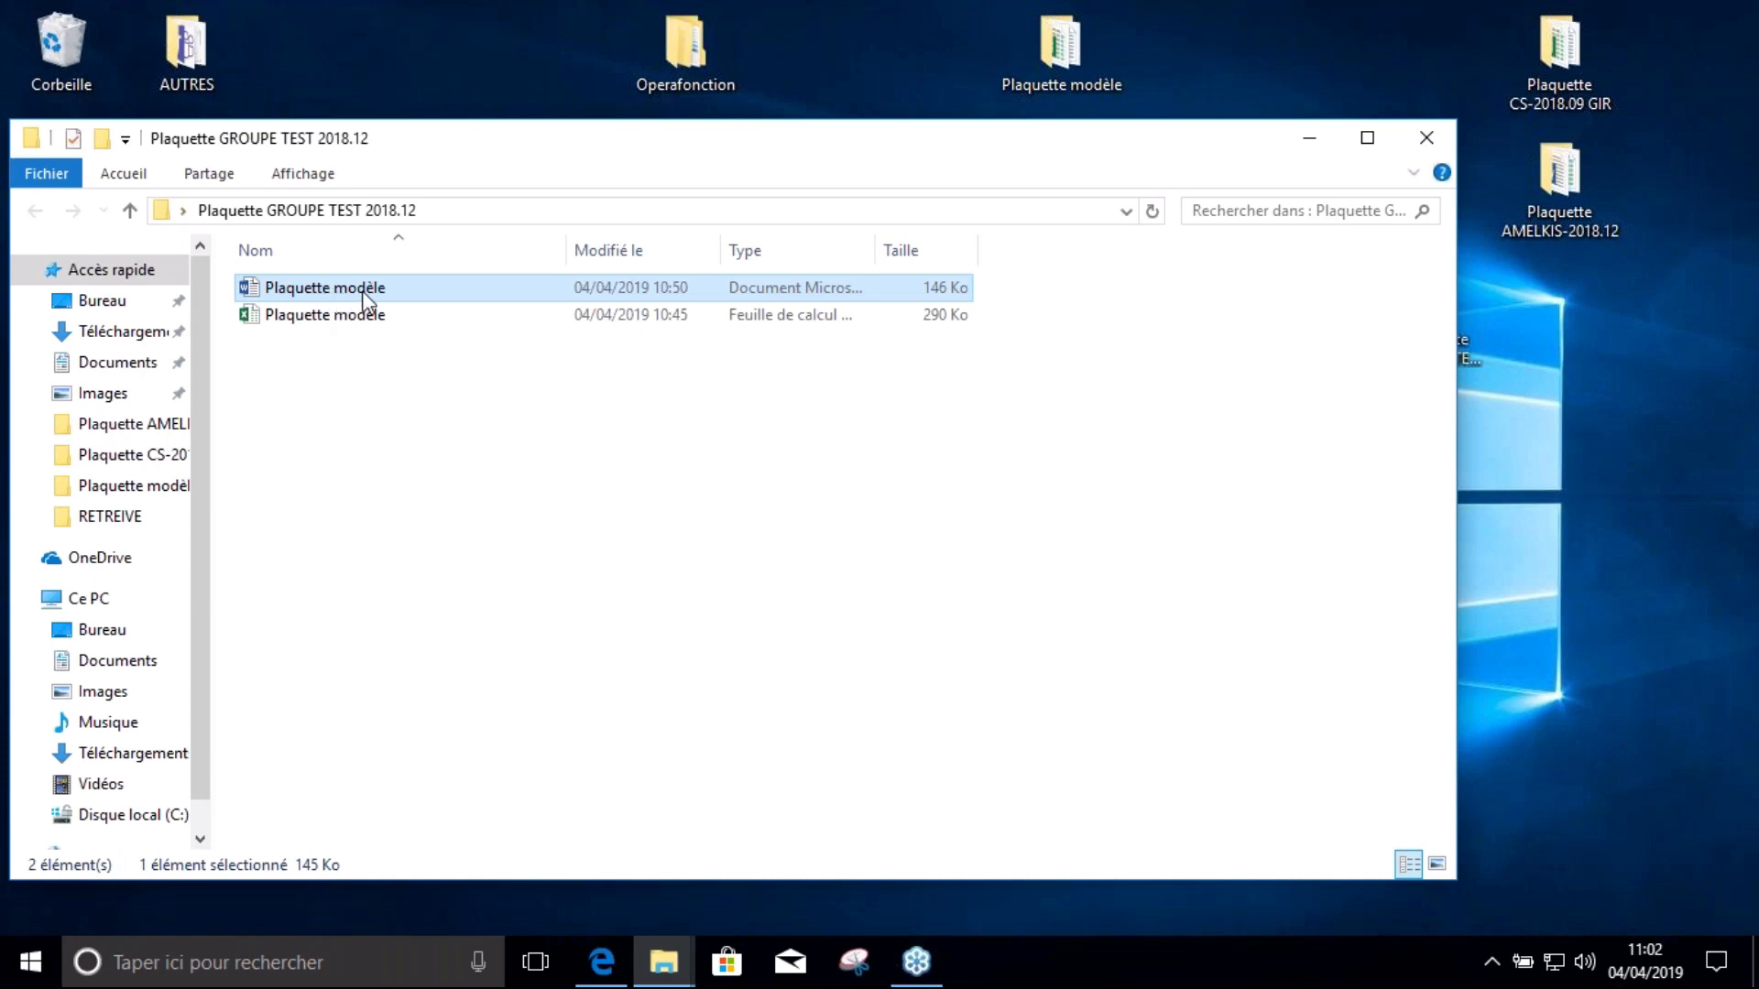
click(362, 298)
key(ctrl+v)
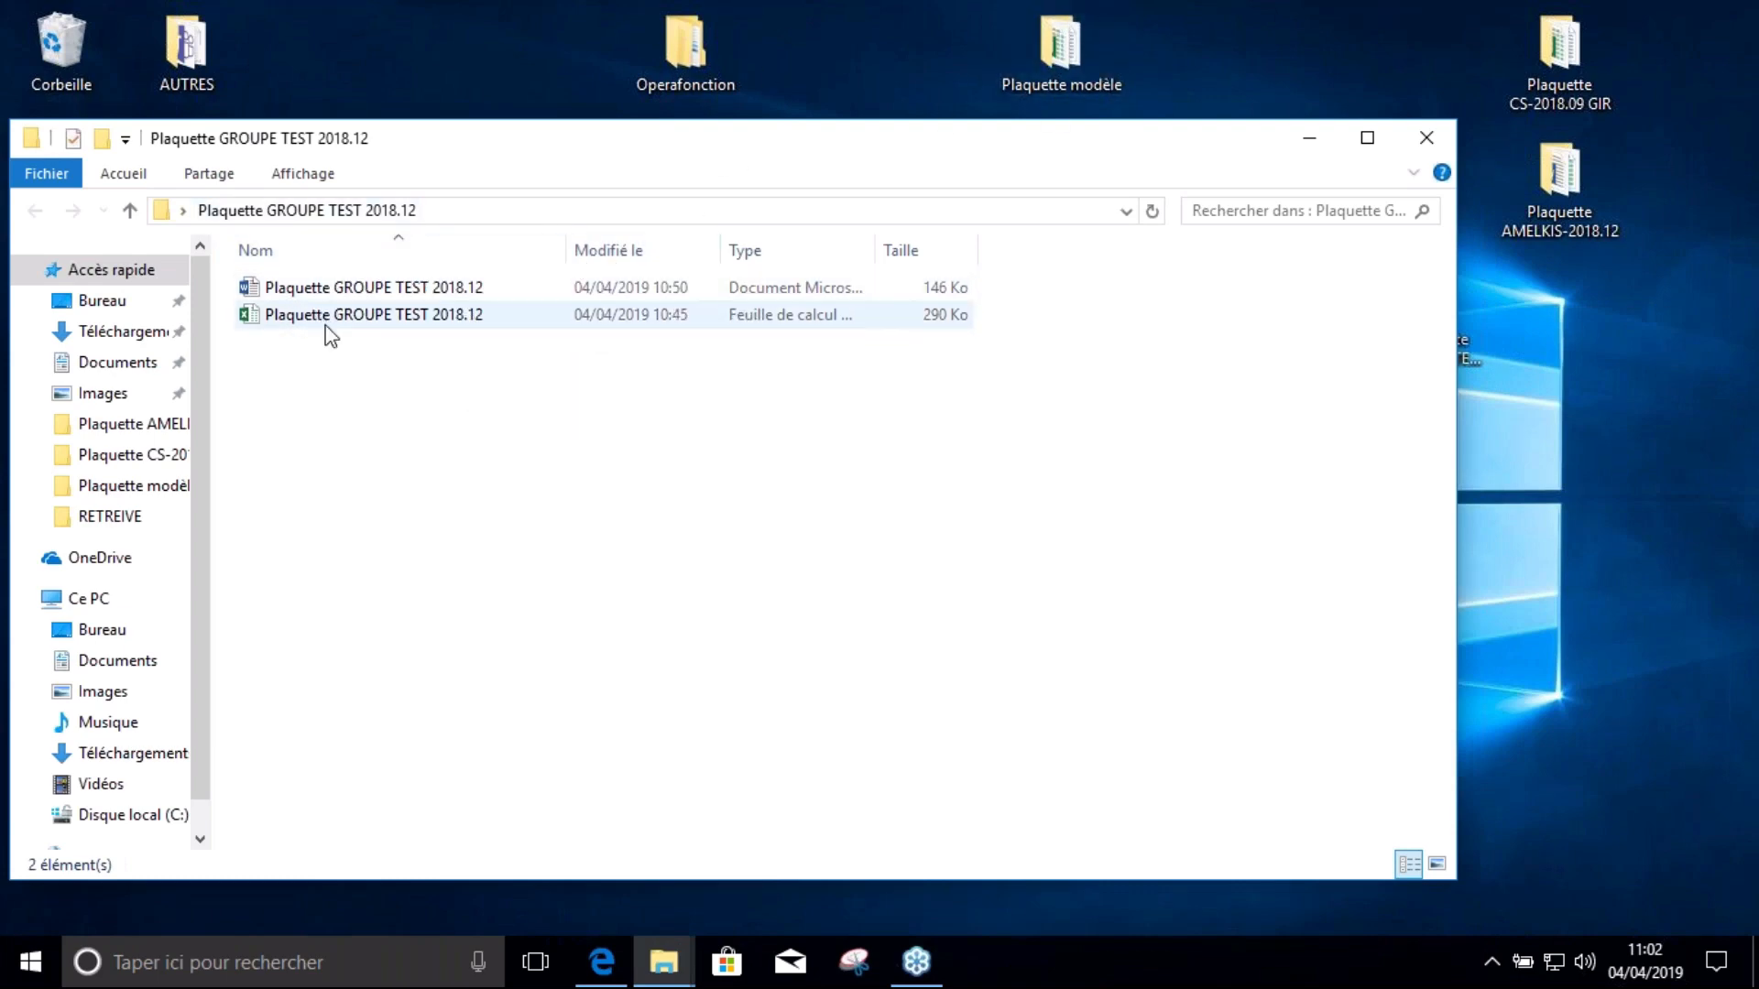
Open the Plaquette GROUPE TEST 2018.12 Word report, answering Non to updating linked files
double_click(418, 292)
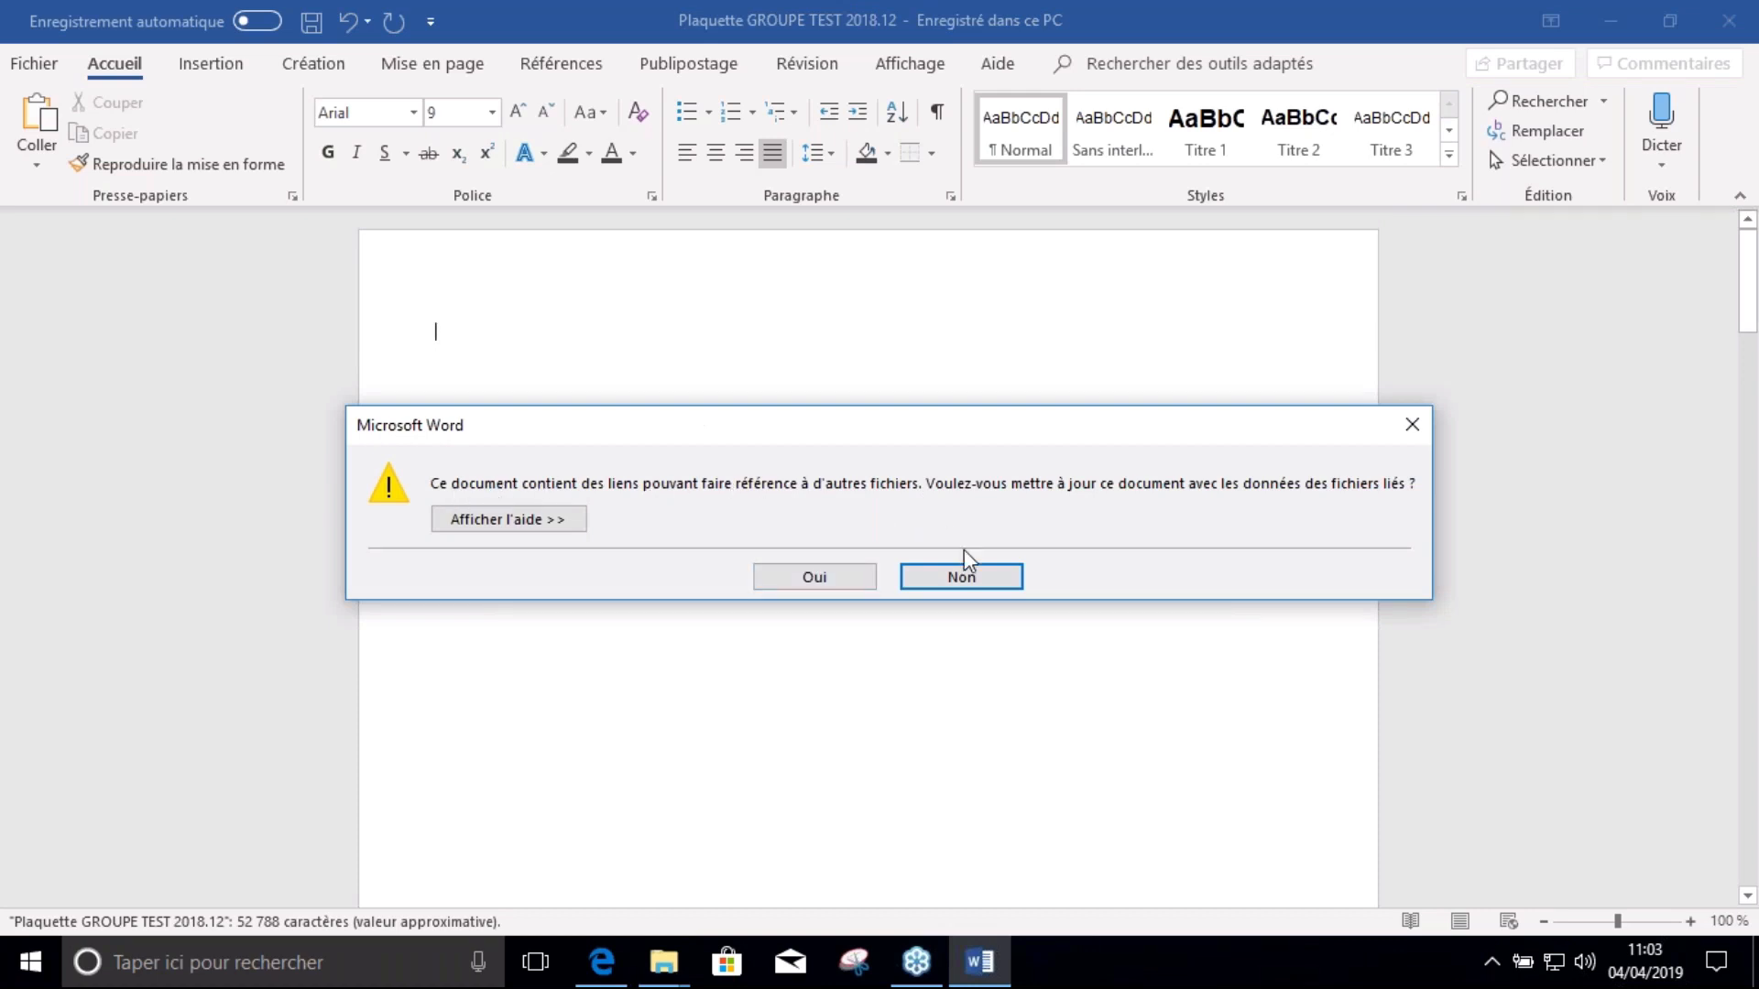
click(962, 577)
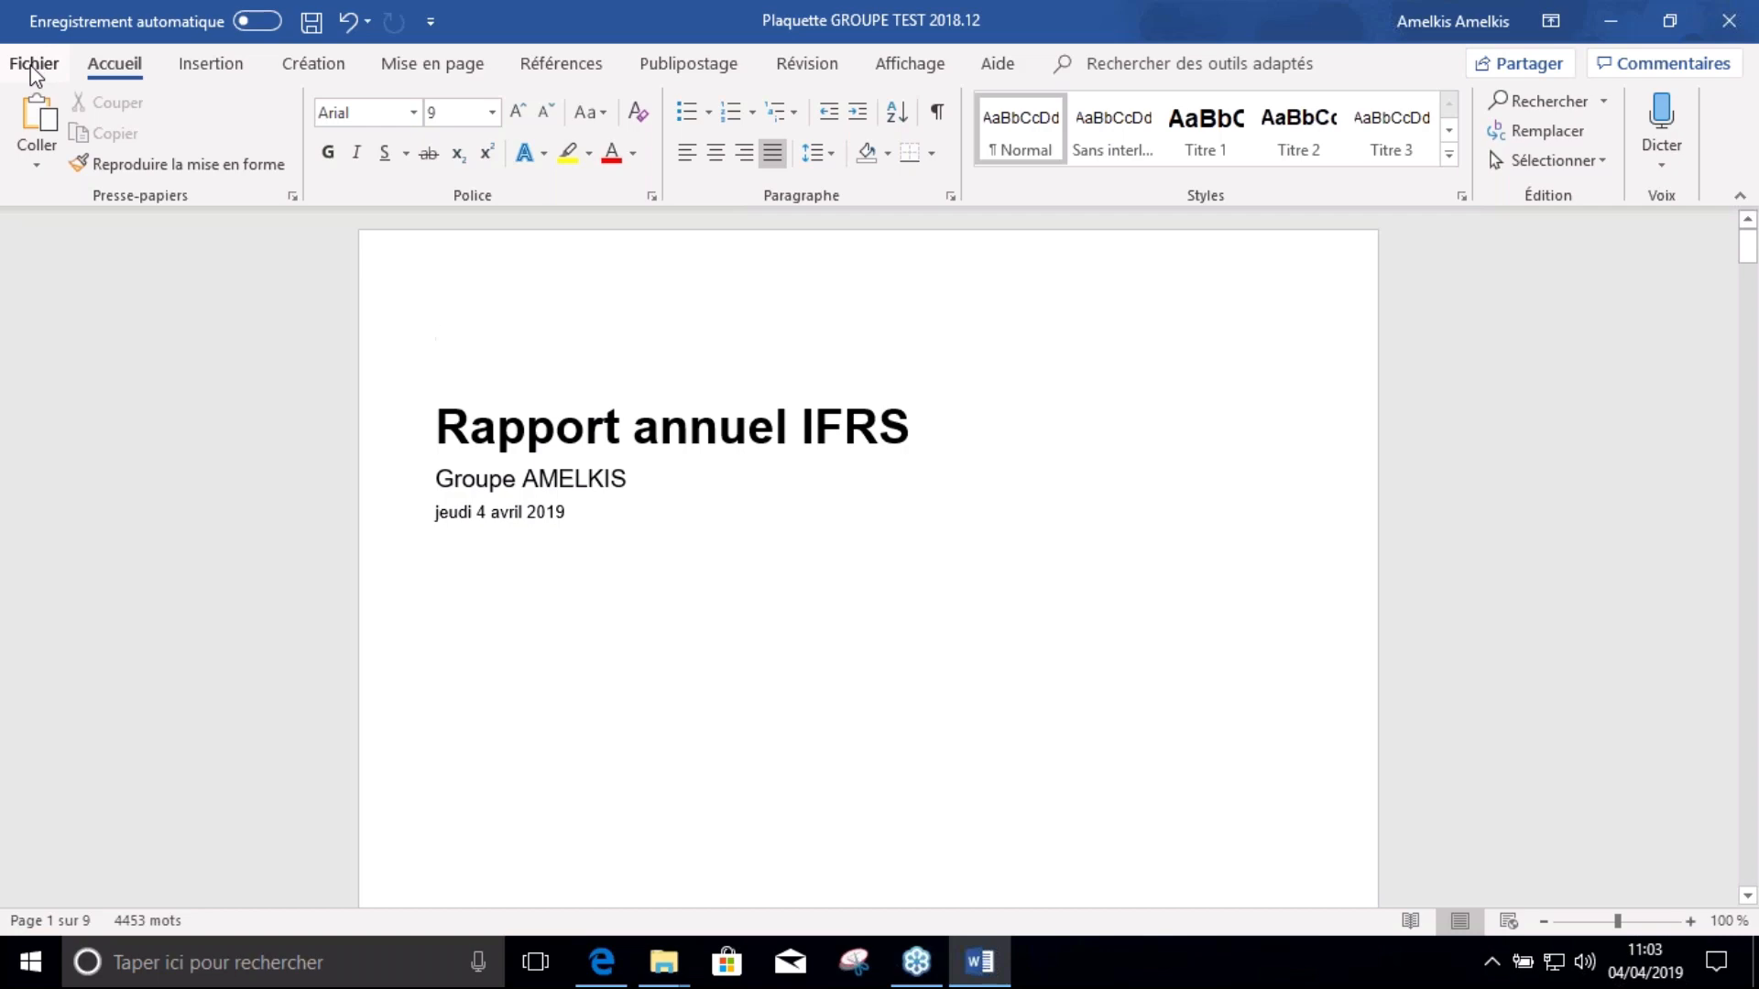
Show the report's links to other files from Fichier > Informations and inspect a link's source
click(33, 66)
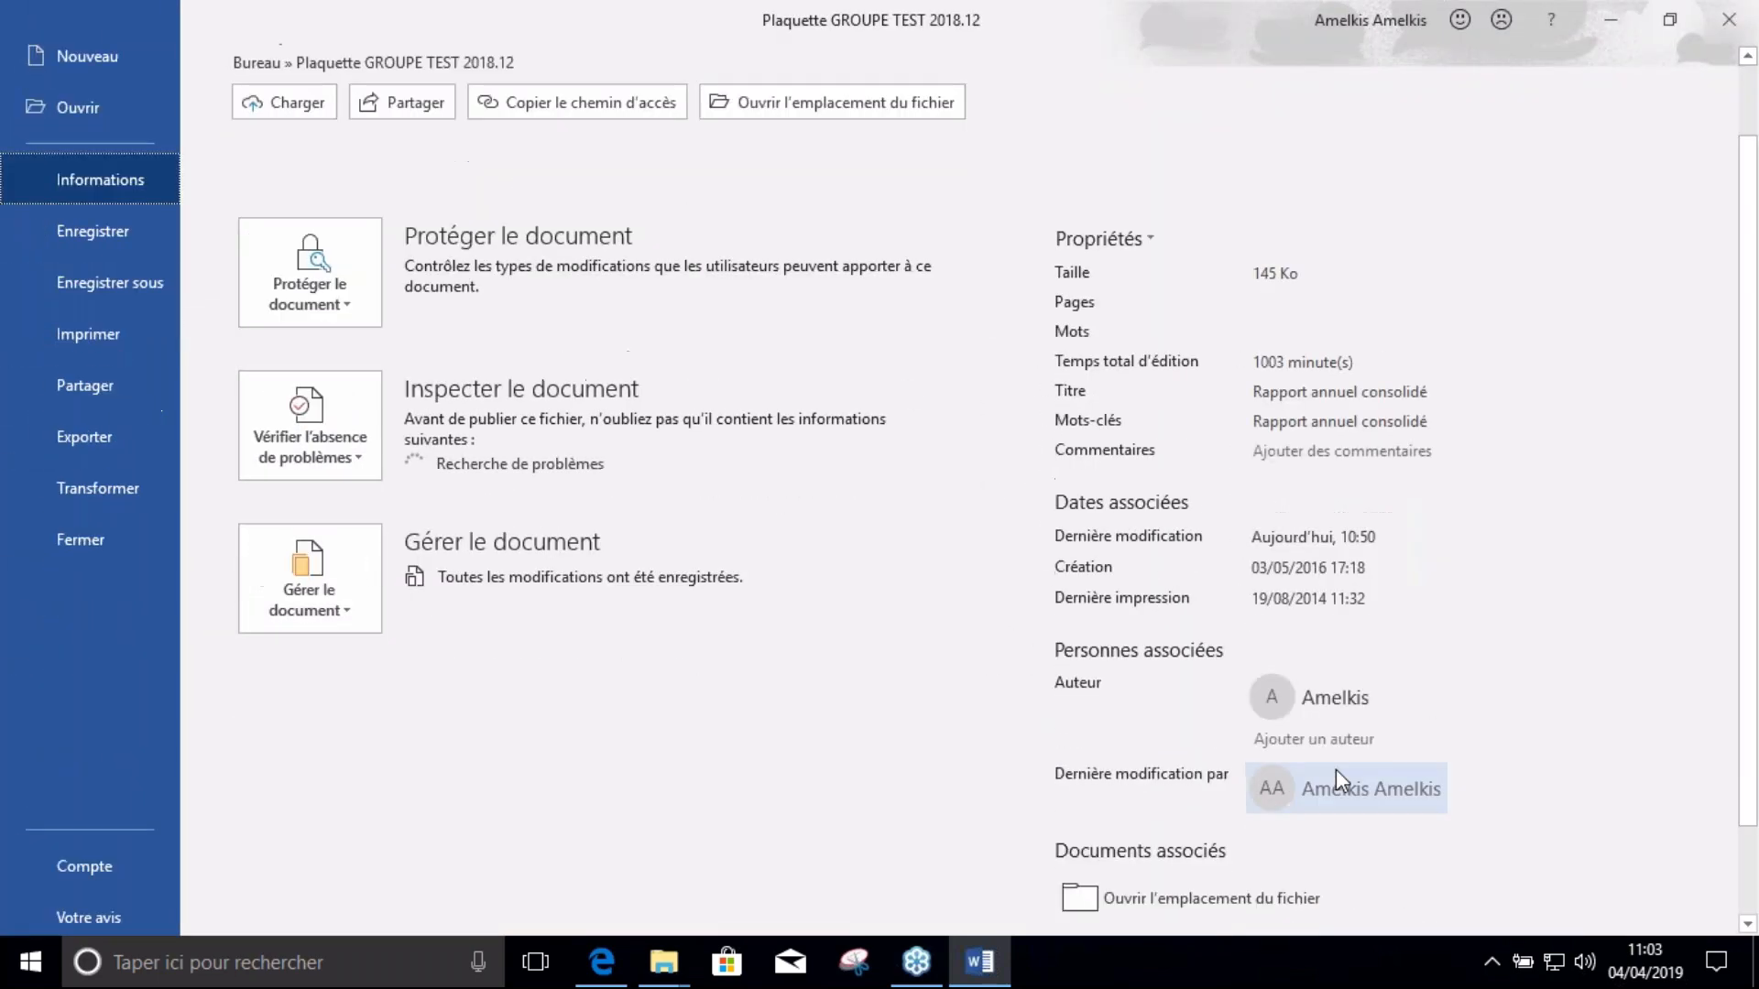
scroll(1221, 801, down, 2)
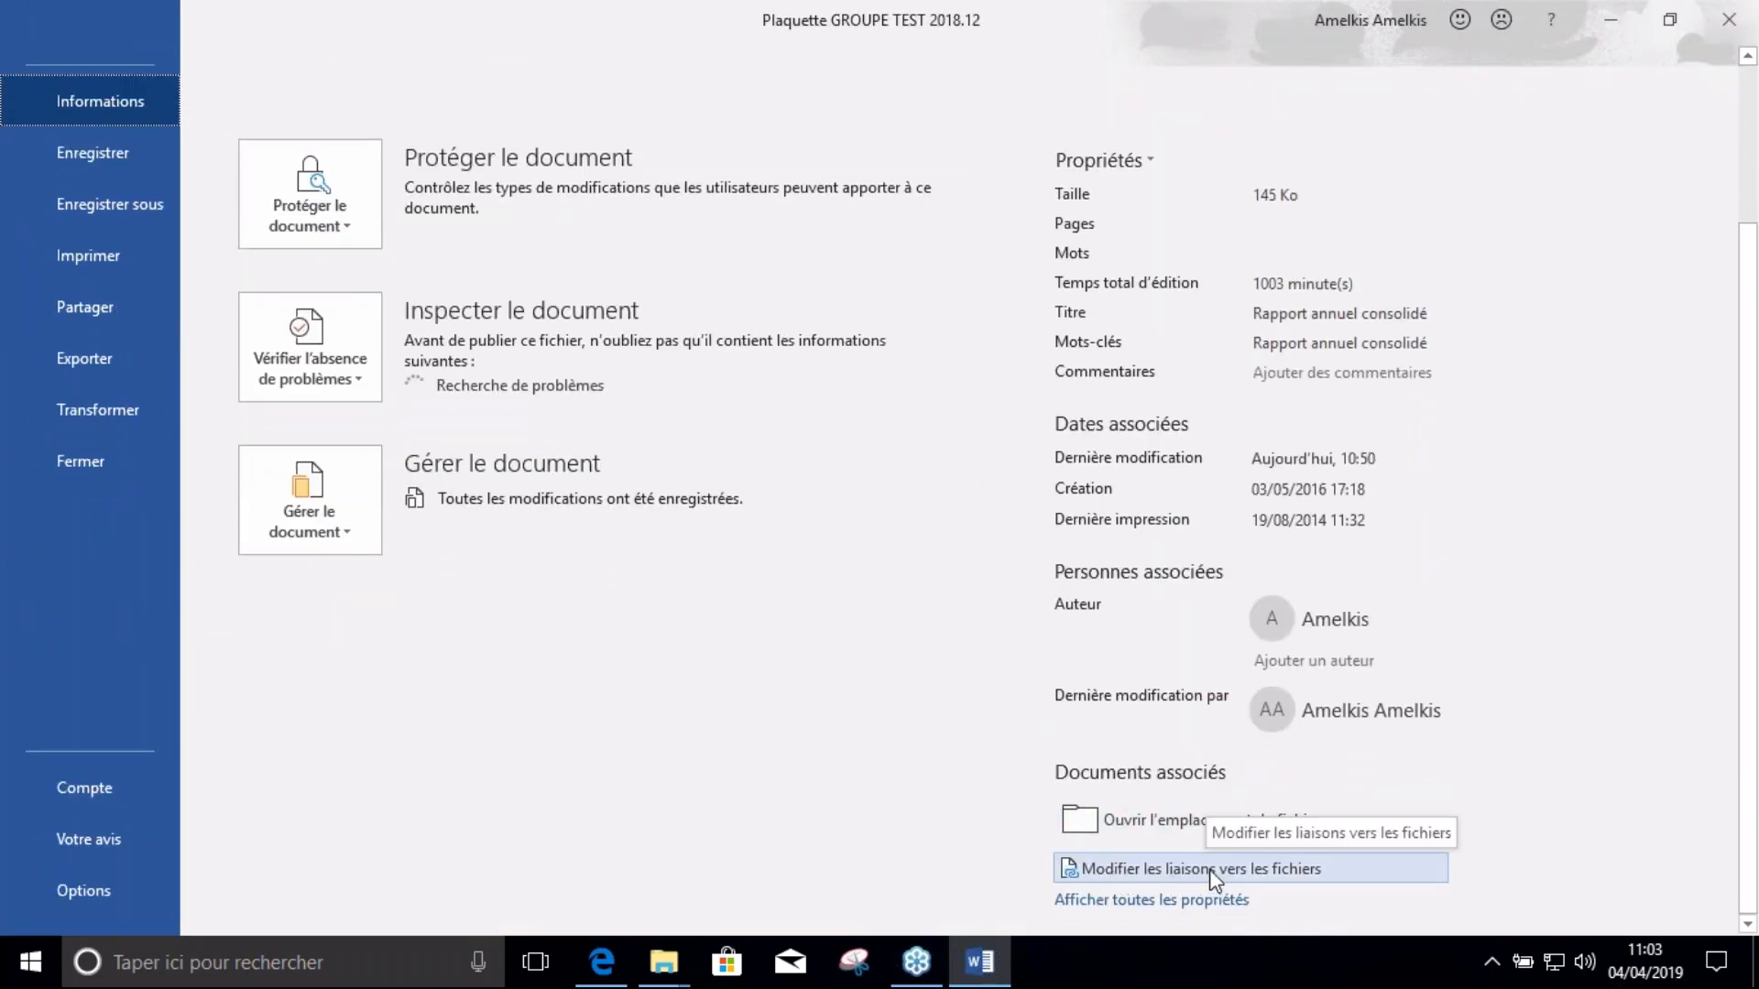
click(1198, 875)
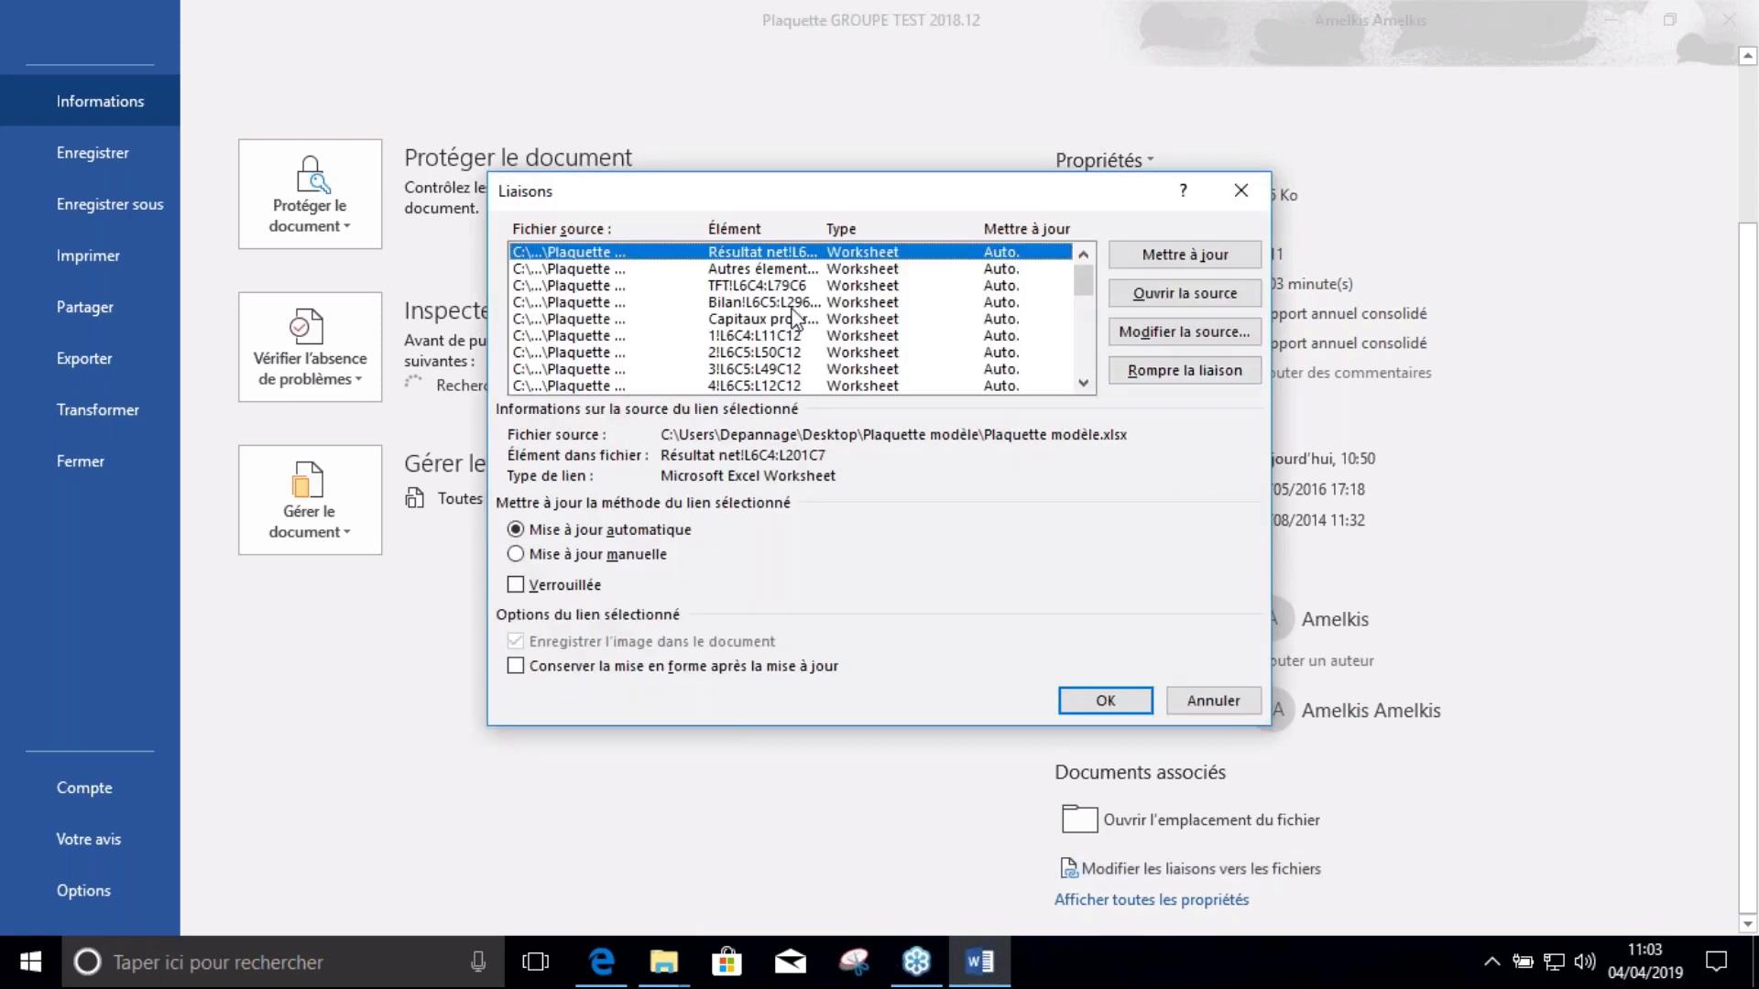
click(571, 271)
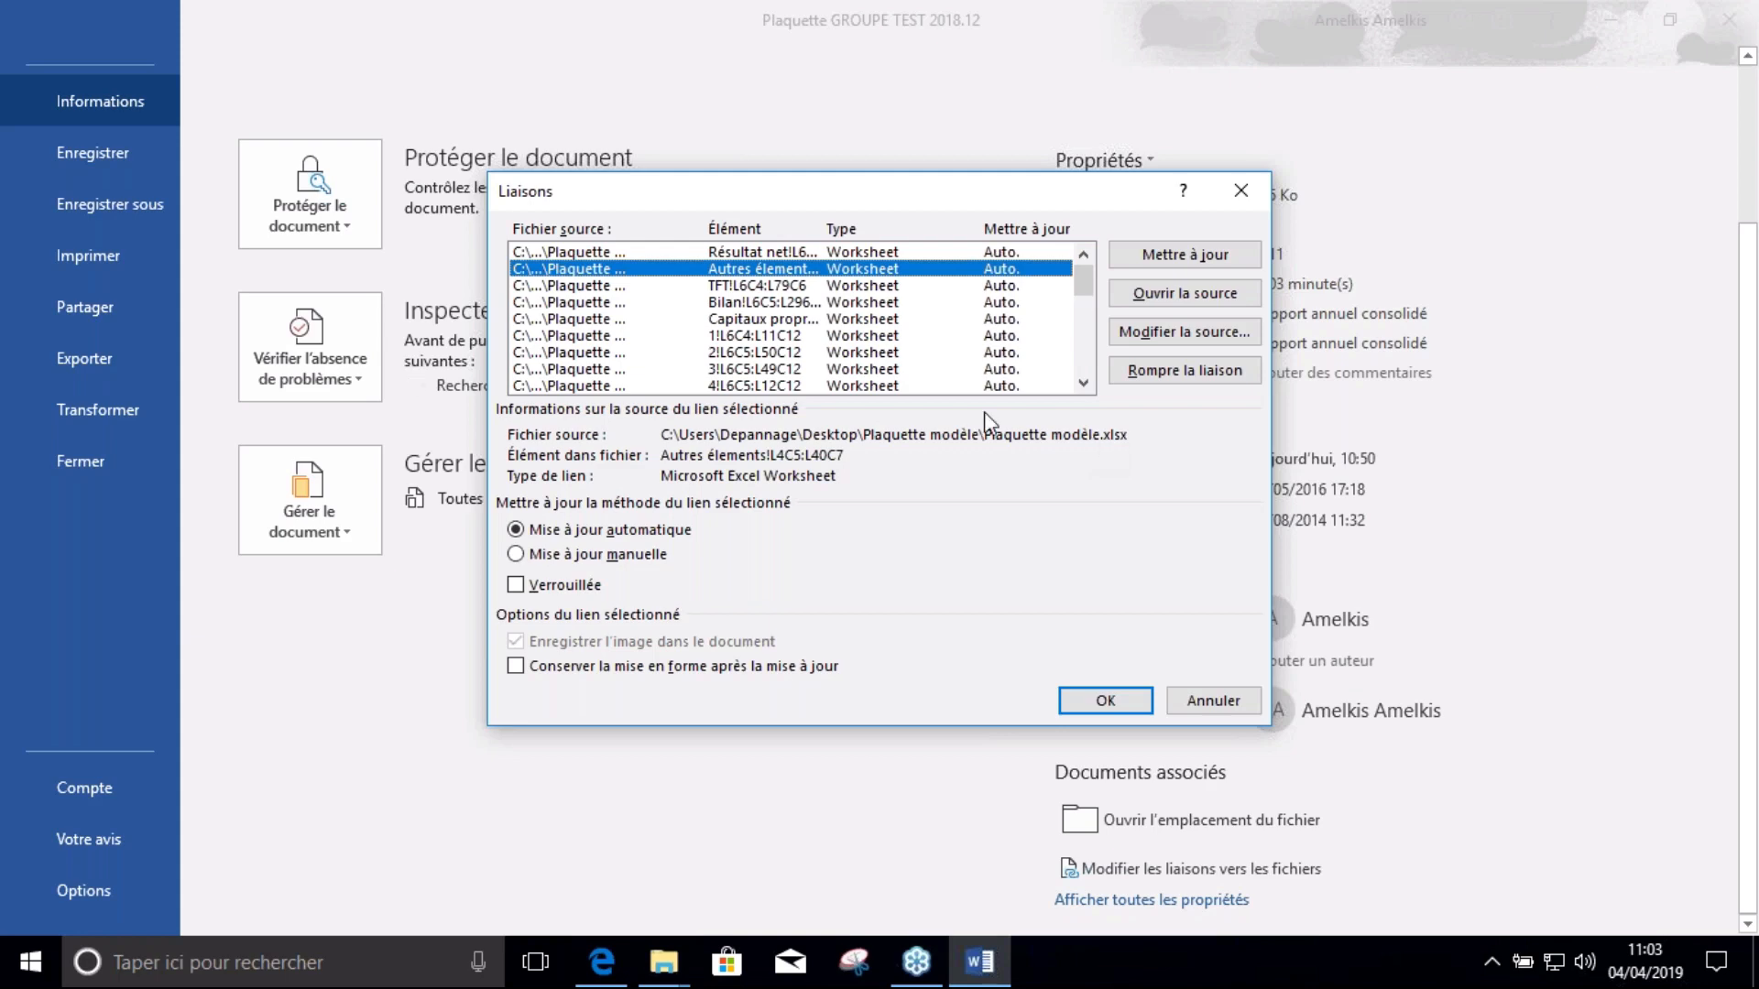
Select the links from the first one through the 2!L6C5:L50C12 link
click(673, 251)
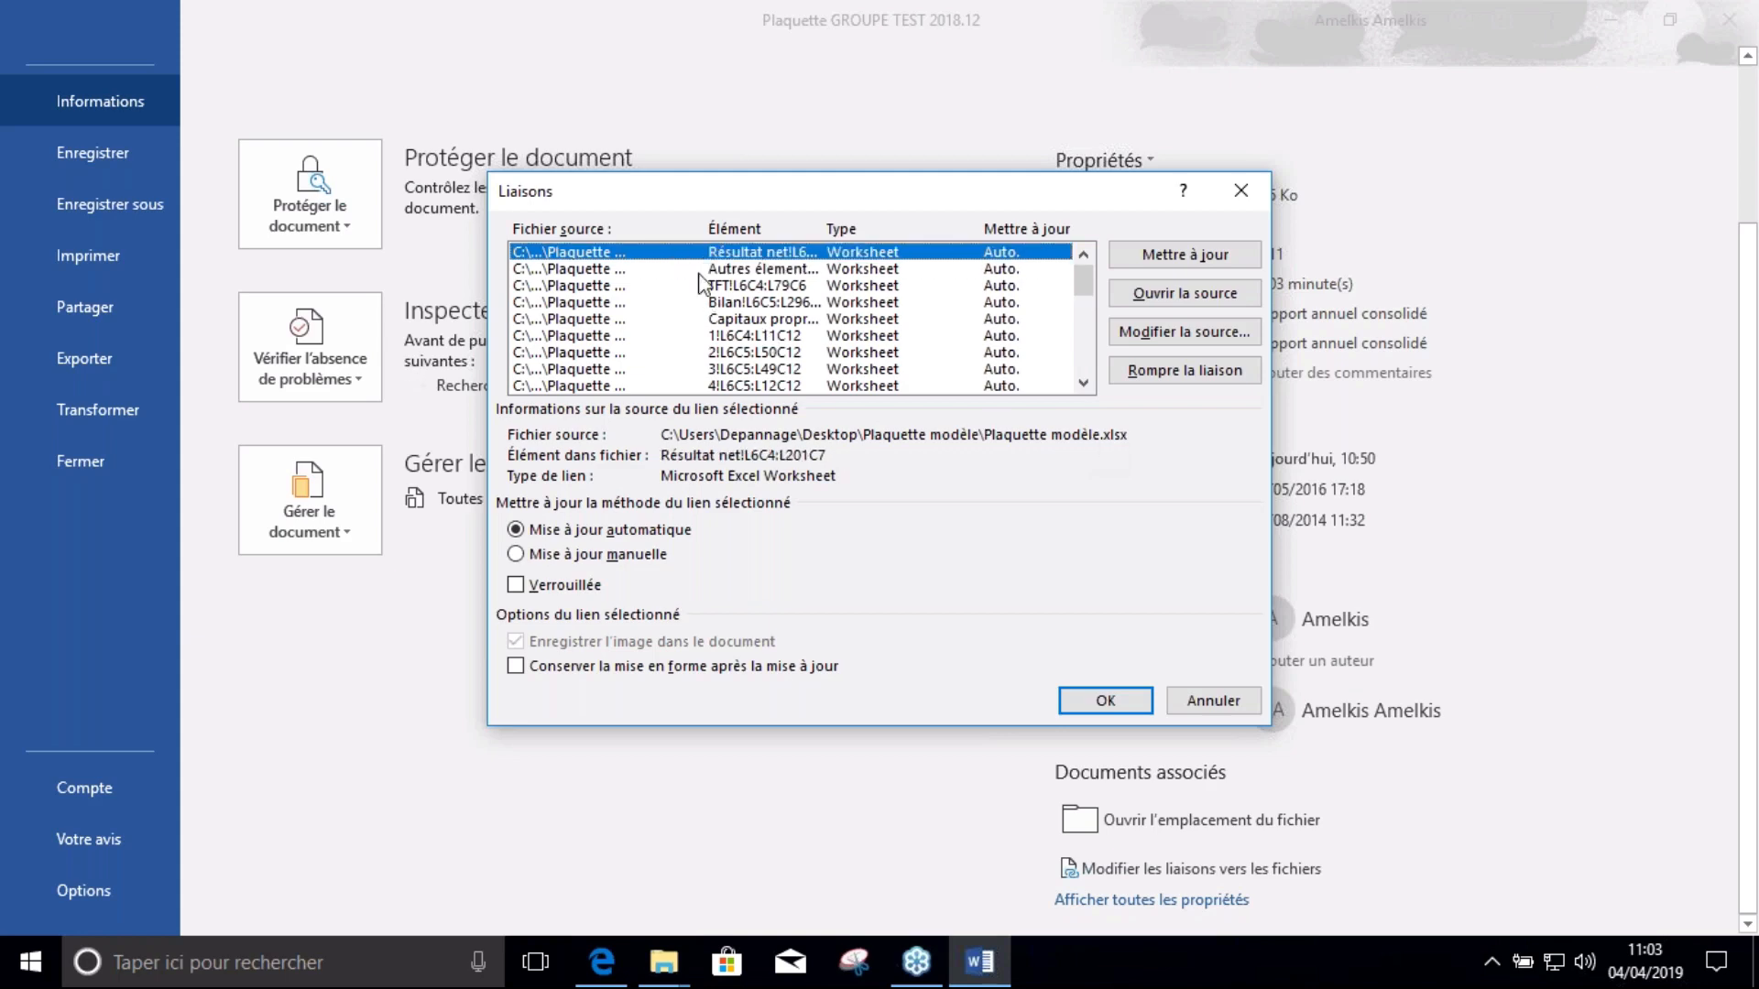
shift+click(659, 385)
scroll(733, 361, down, 2)
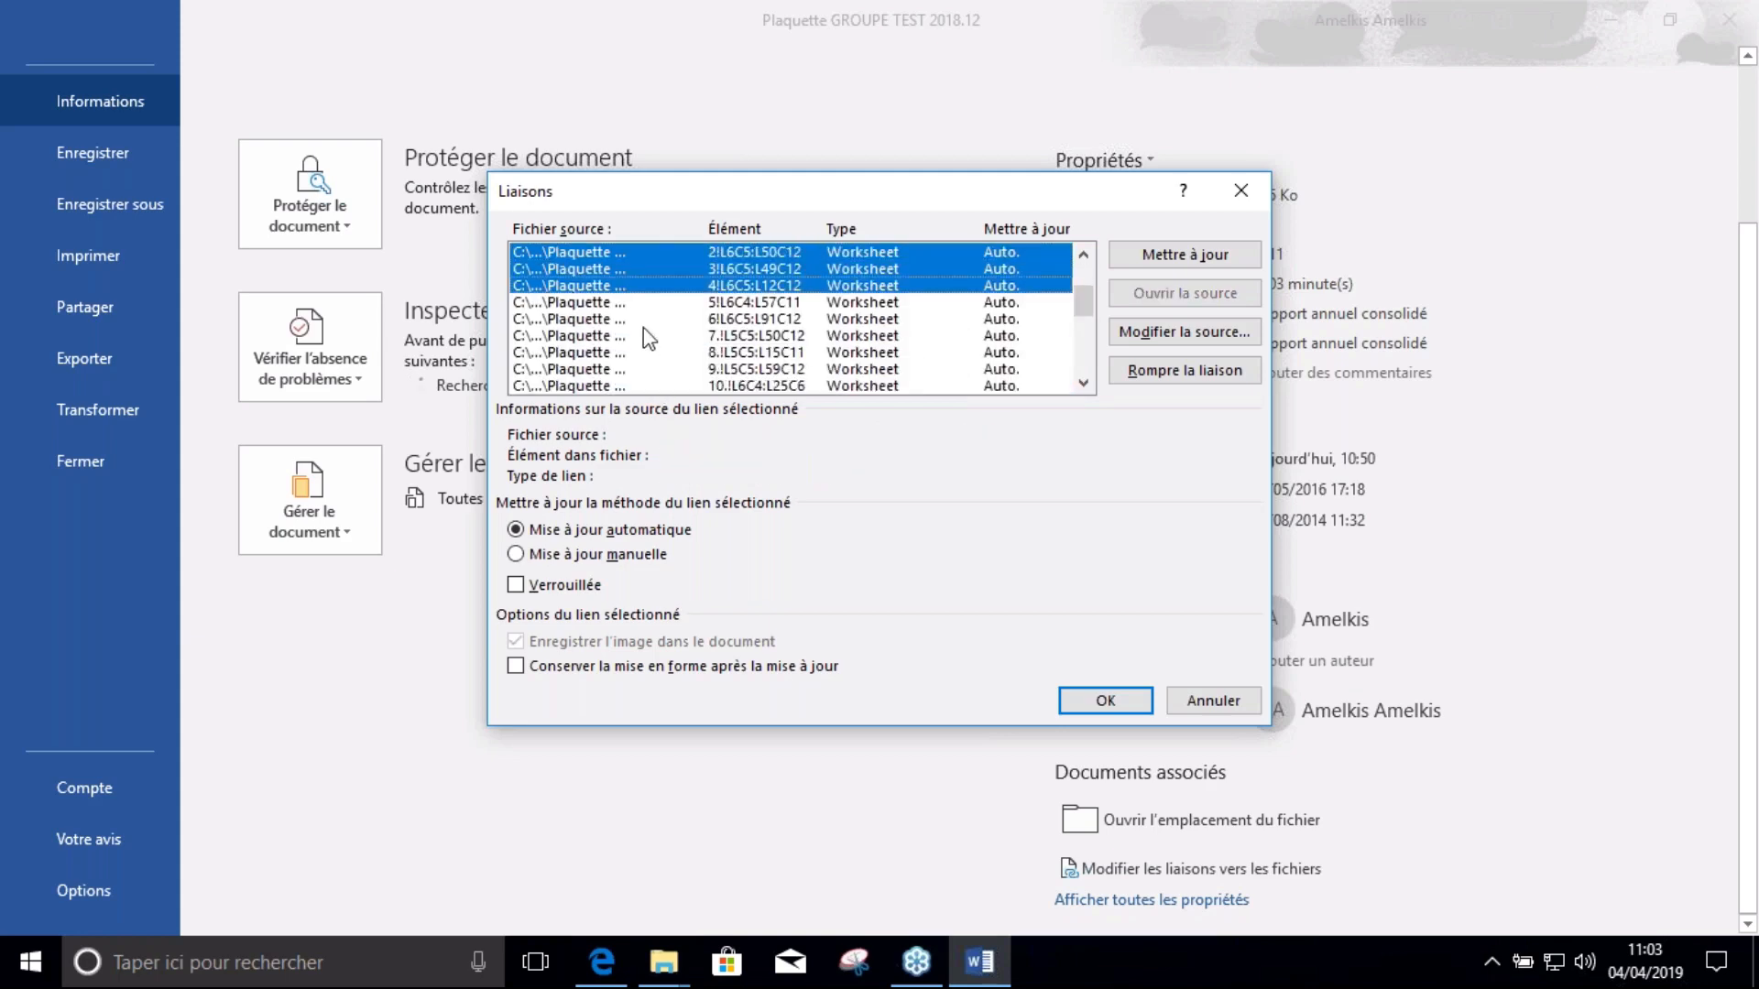
drag(1076, 311, 1079, 261)
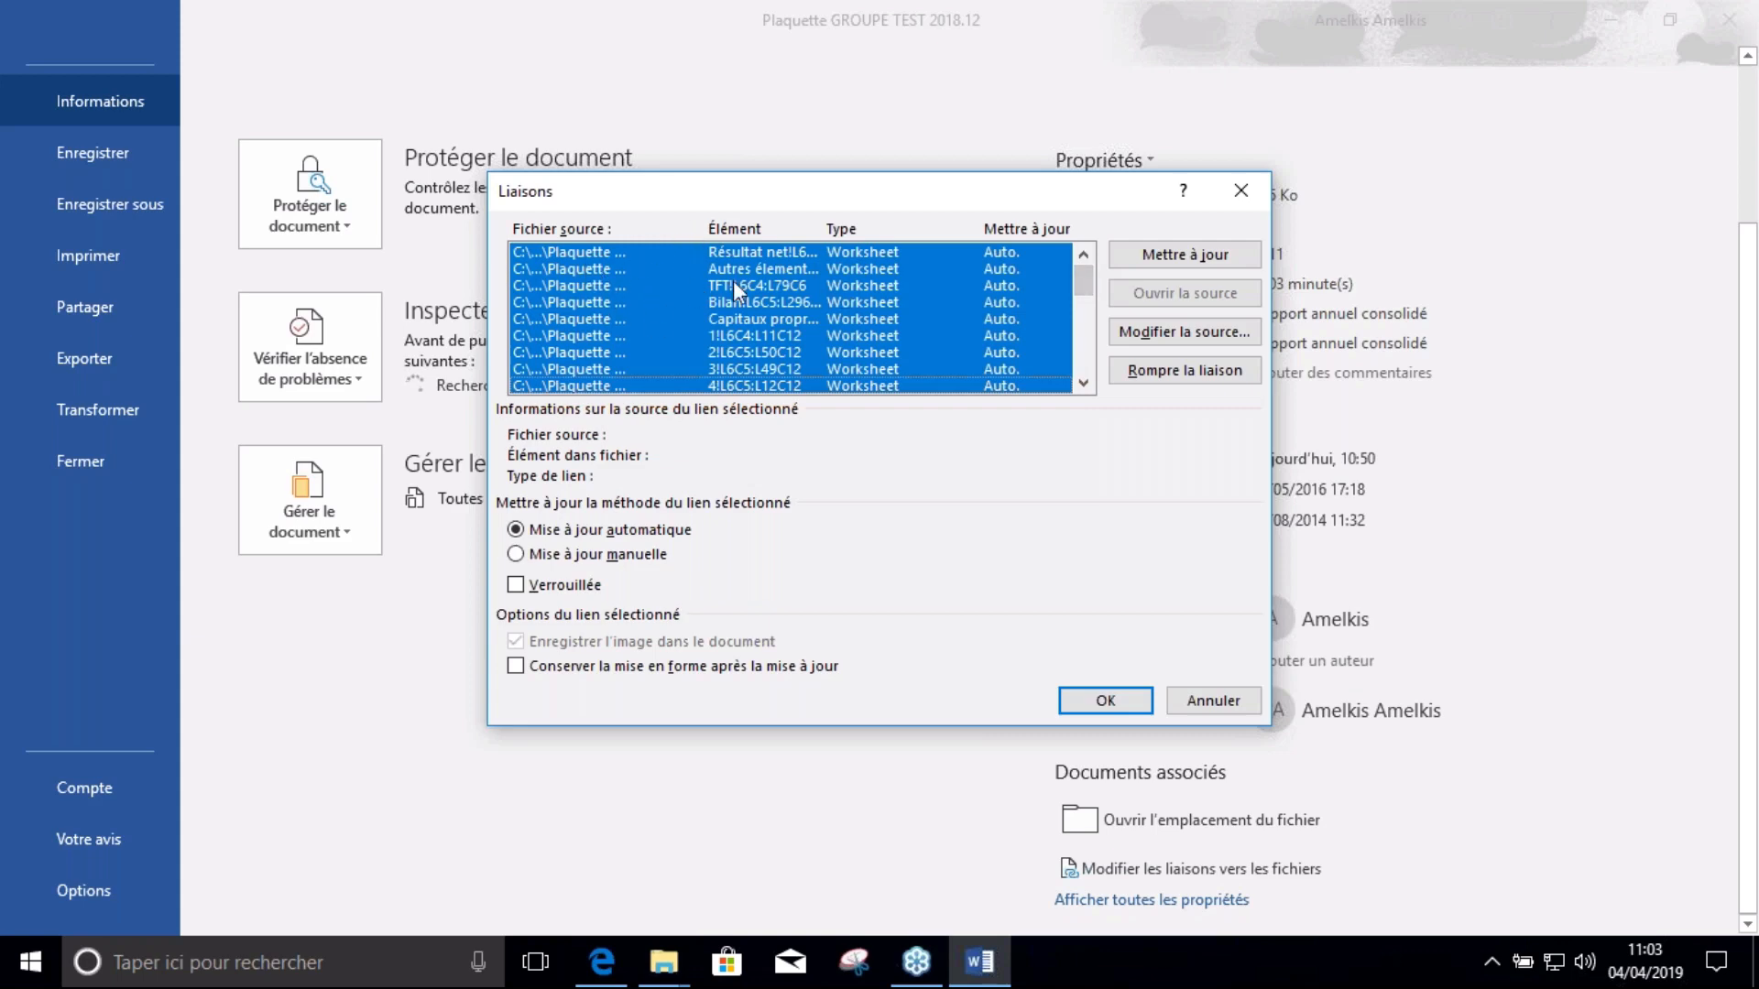
click(642, 253)
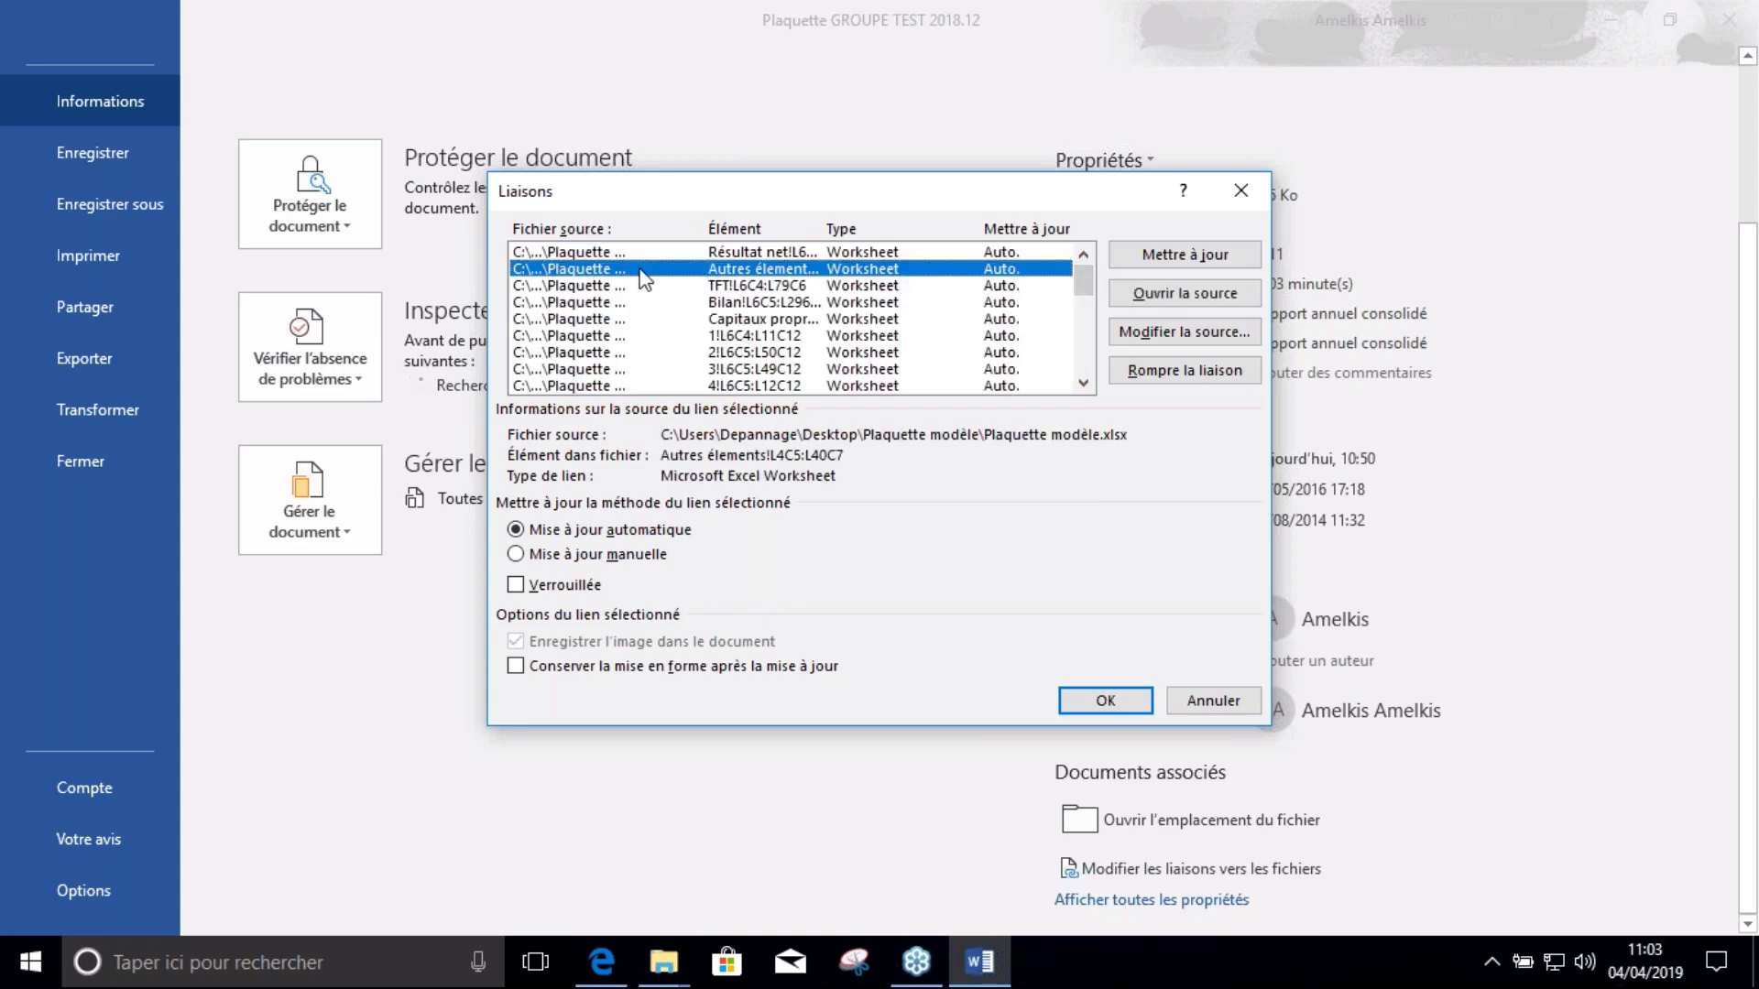
shift+click(634, 352)
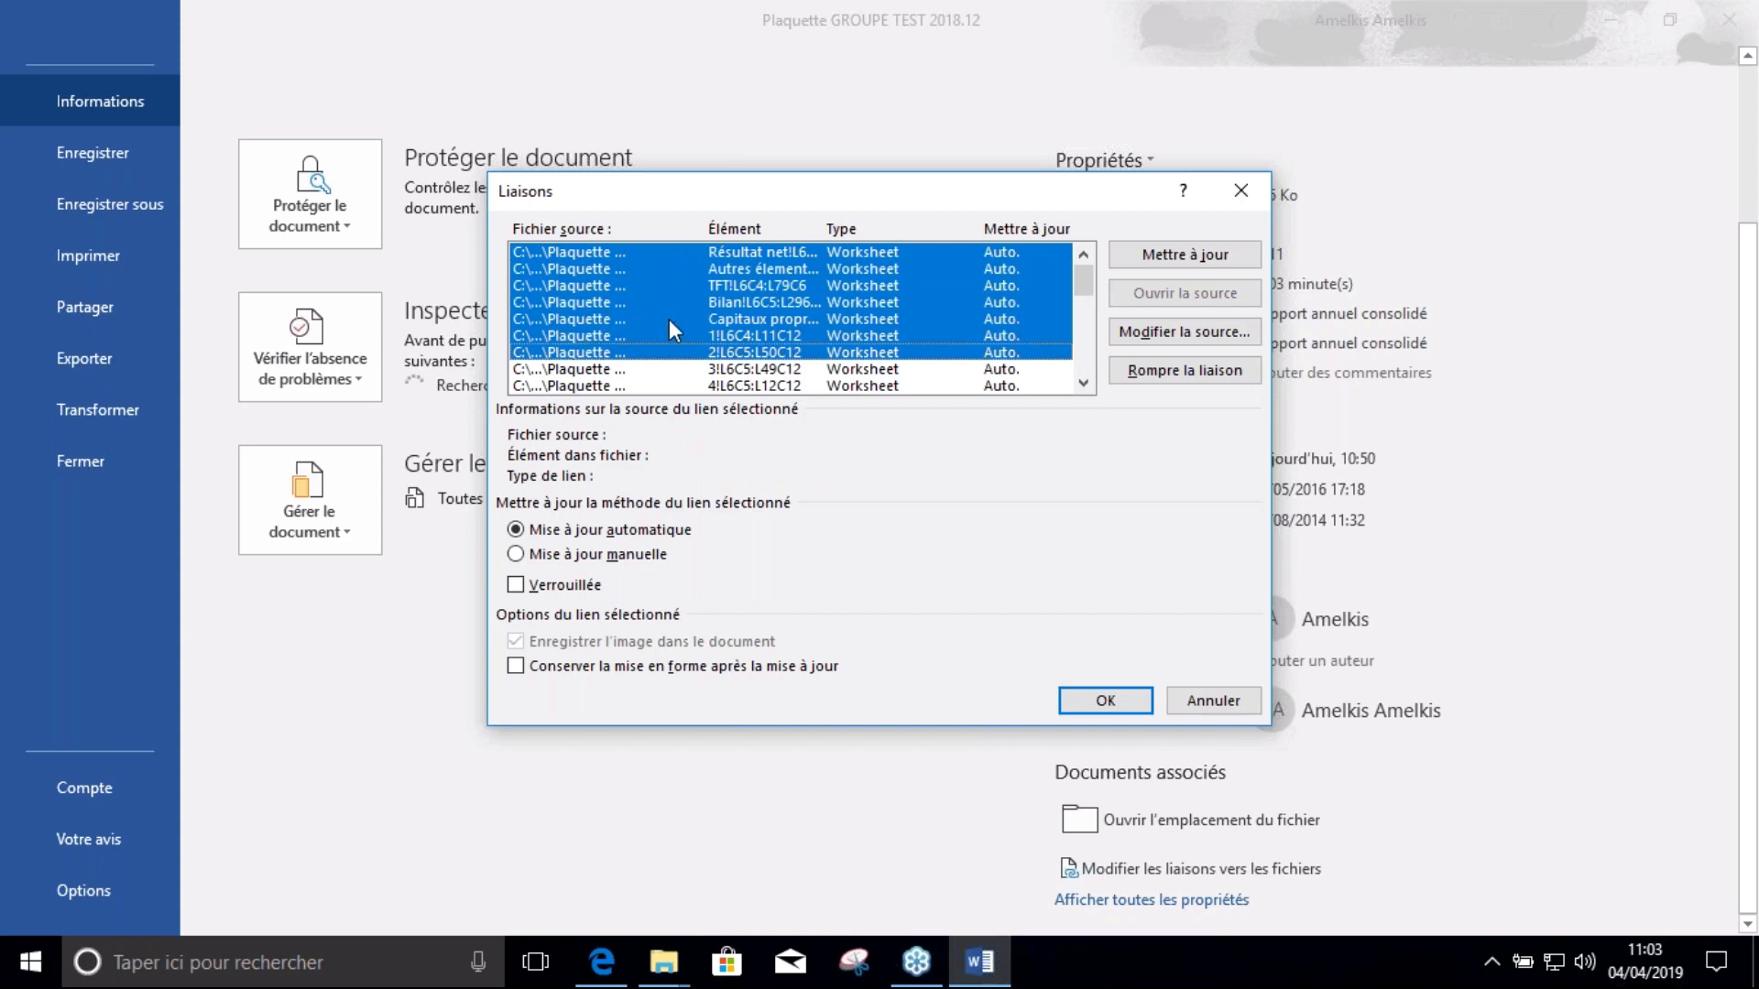
Repoint the first links, including TFT and Bilan, to the Plaquette GROUPE TEST 2018.12 workbook
click(1185, 332)
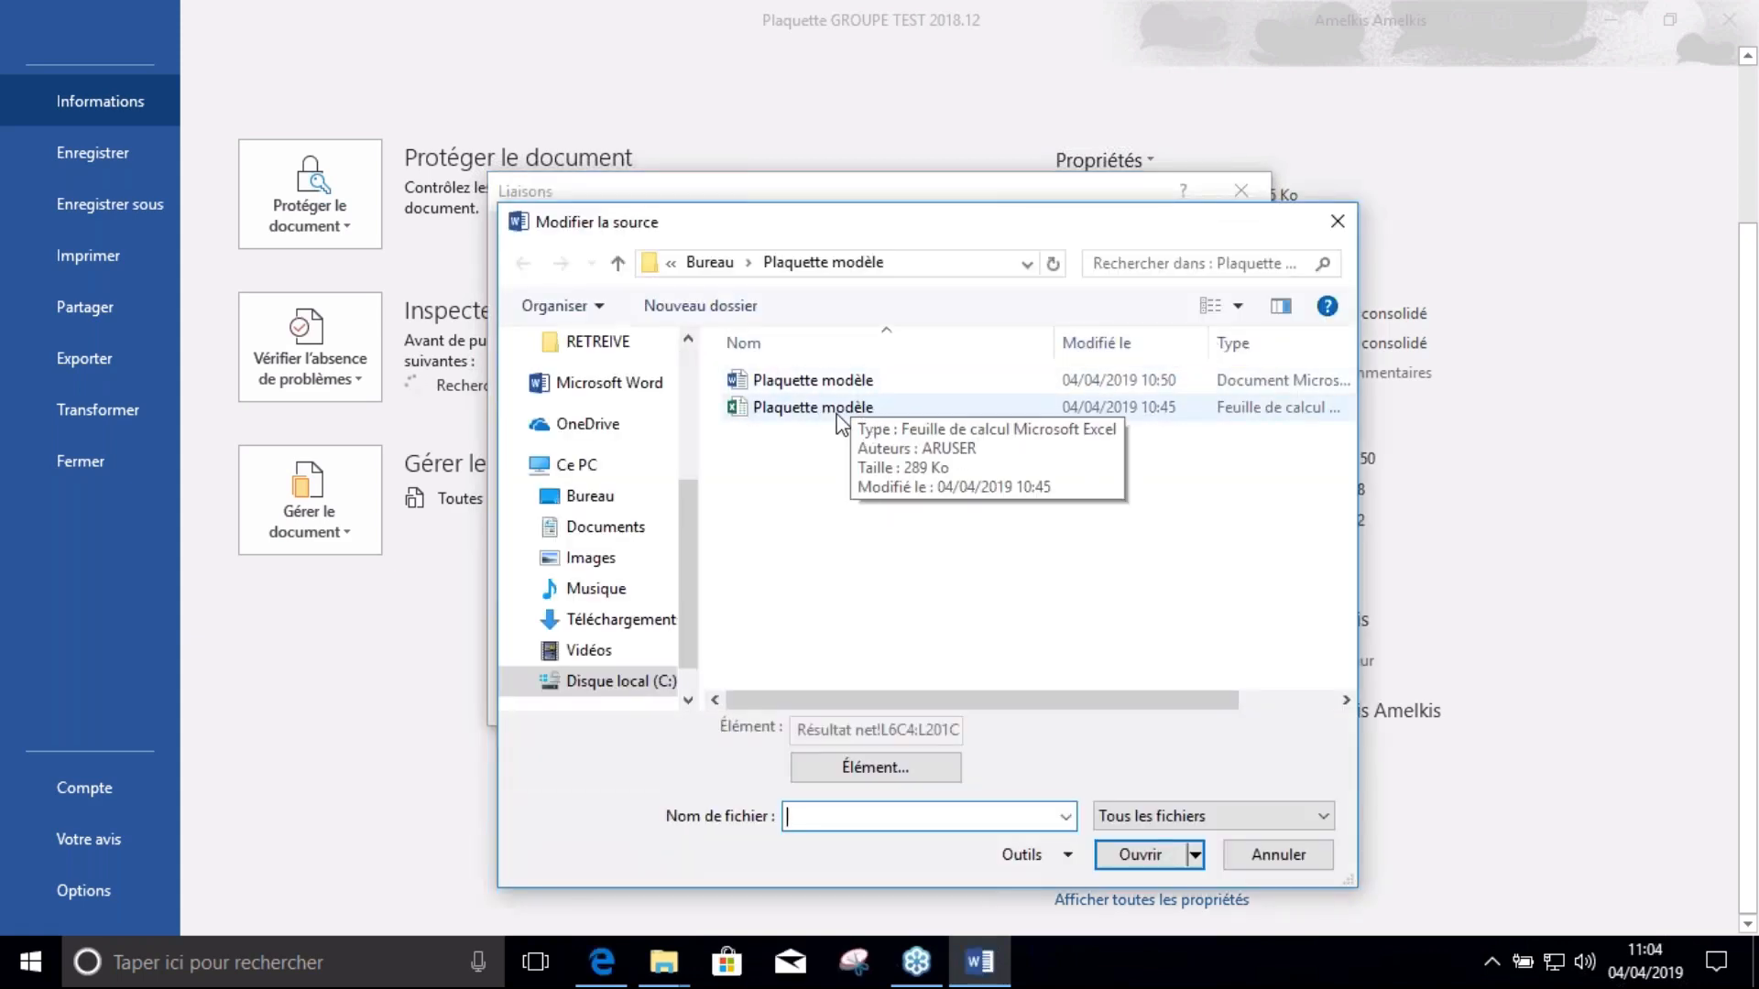
click(707, 263)
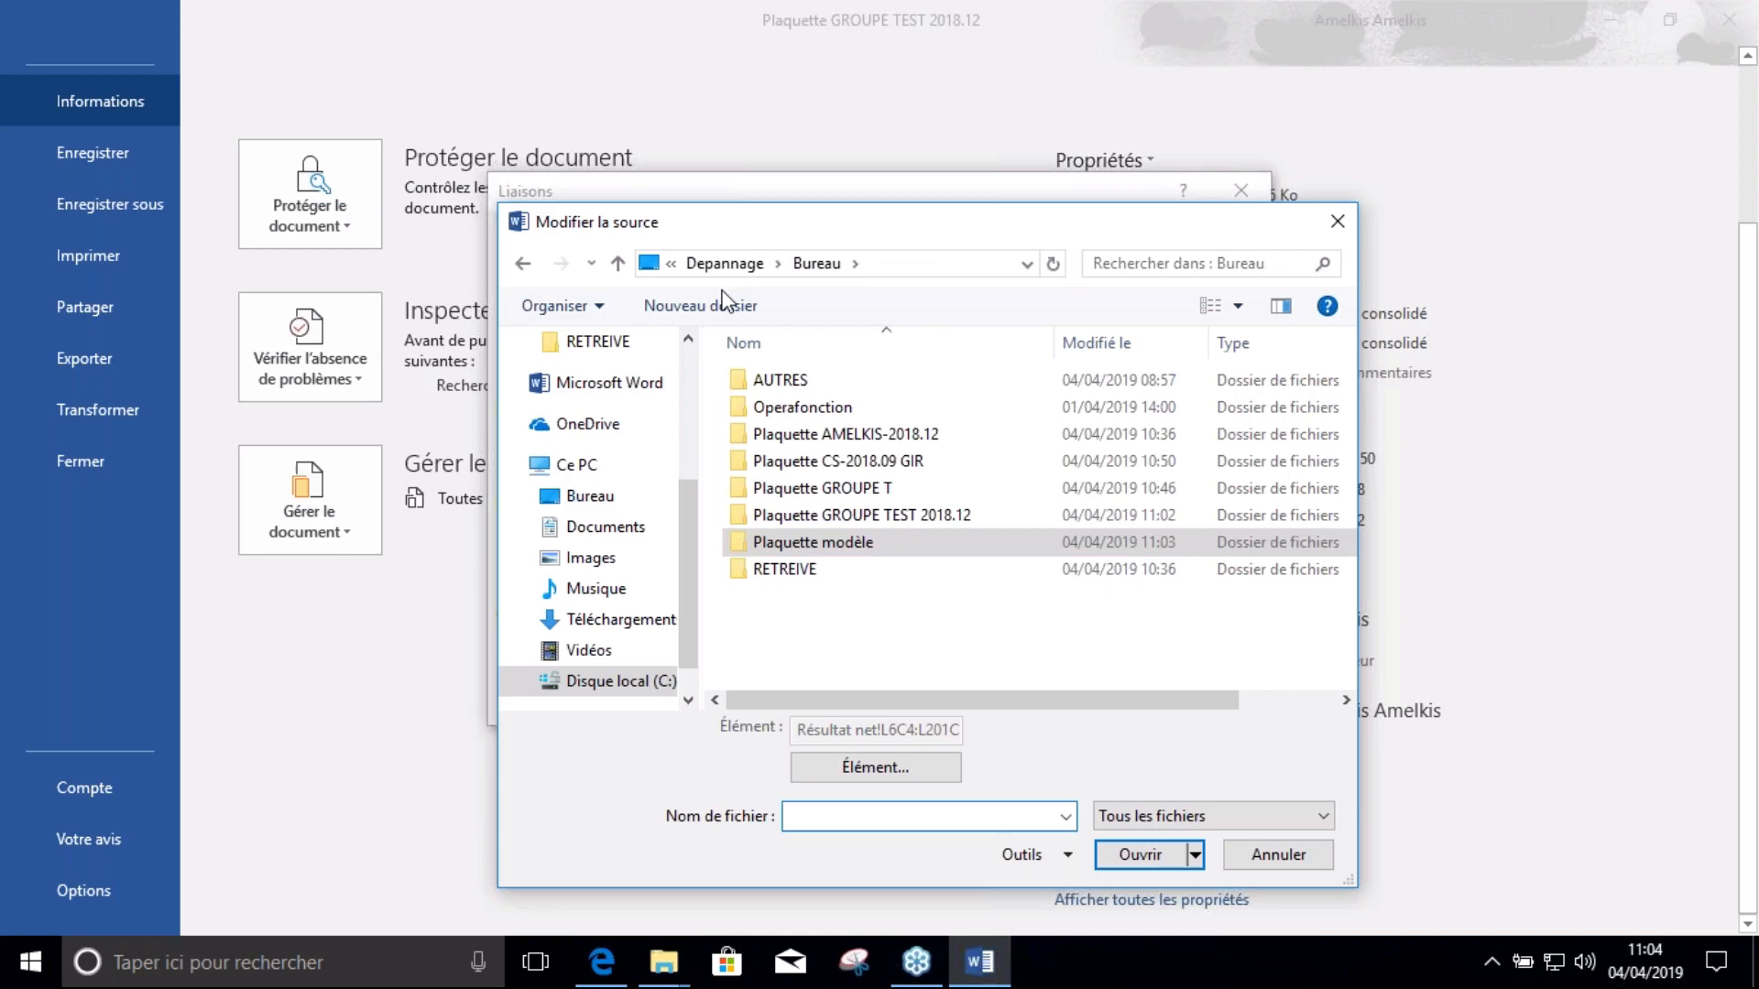
double_click(888, 516)
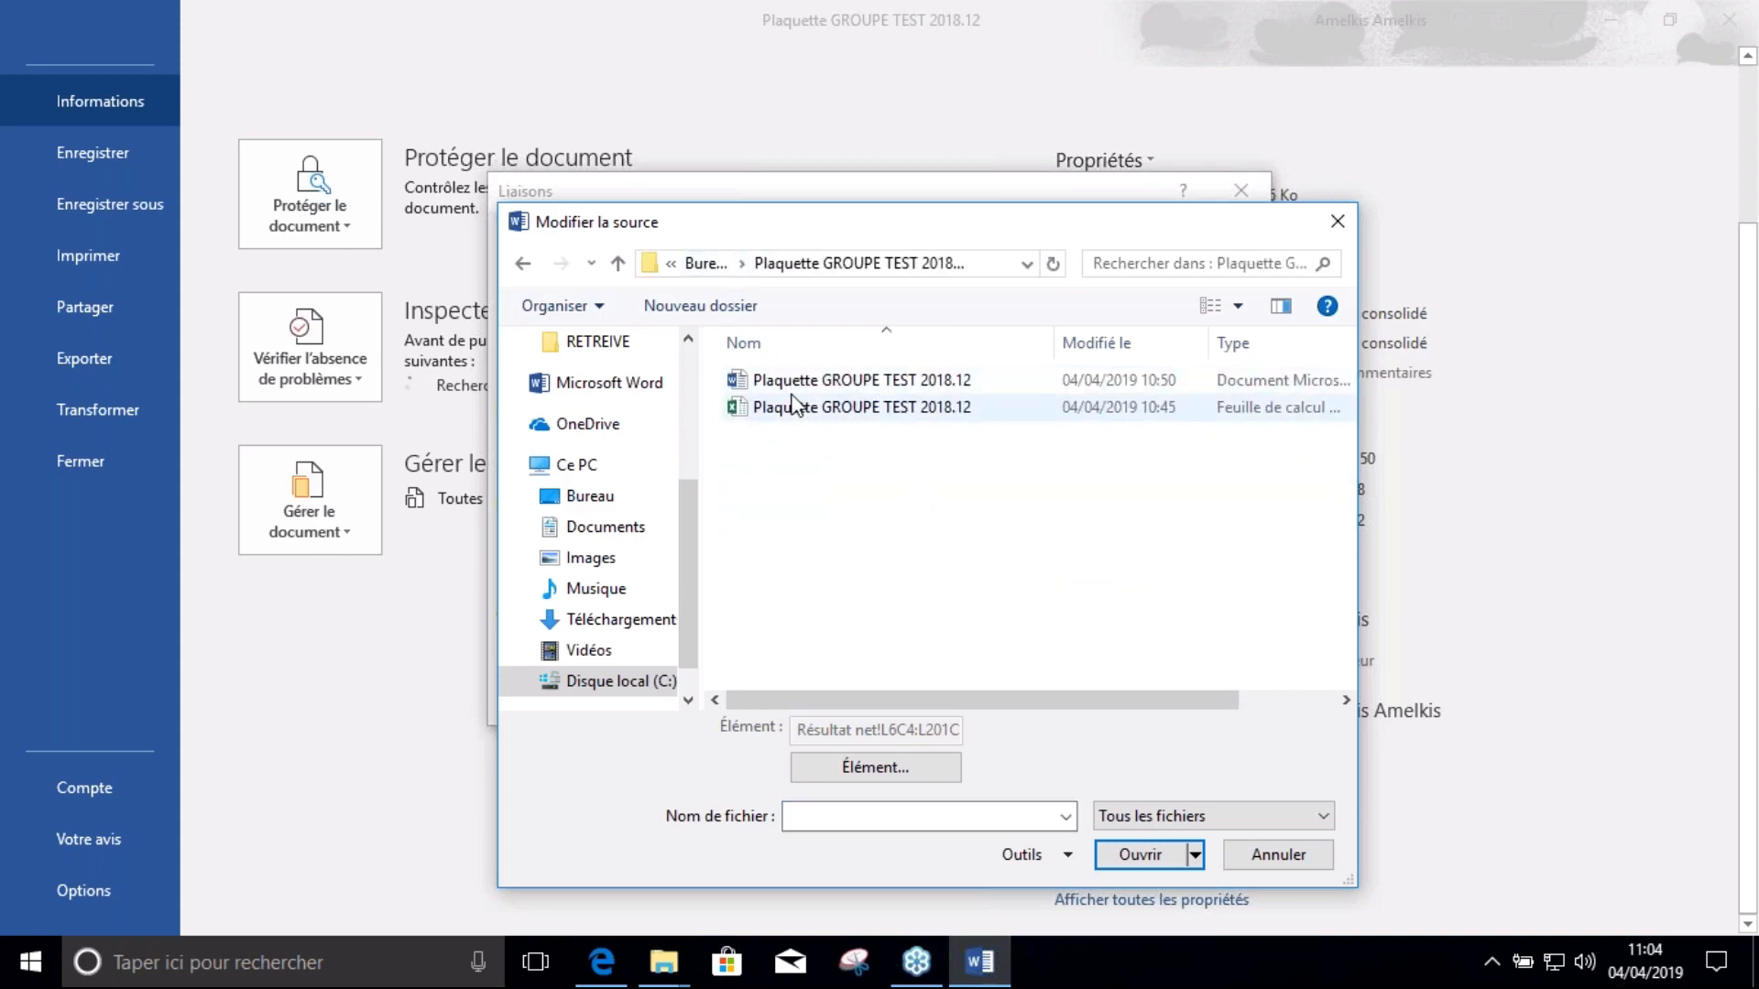
double_click(795, 410)
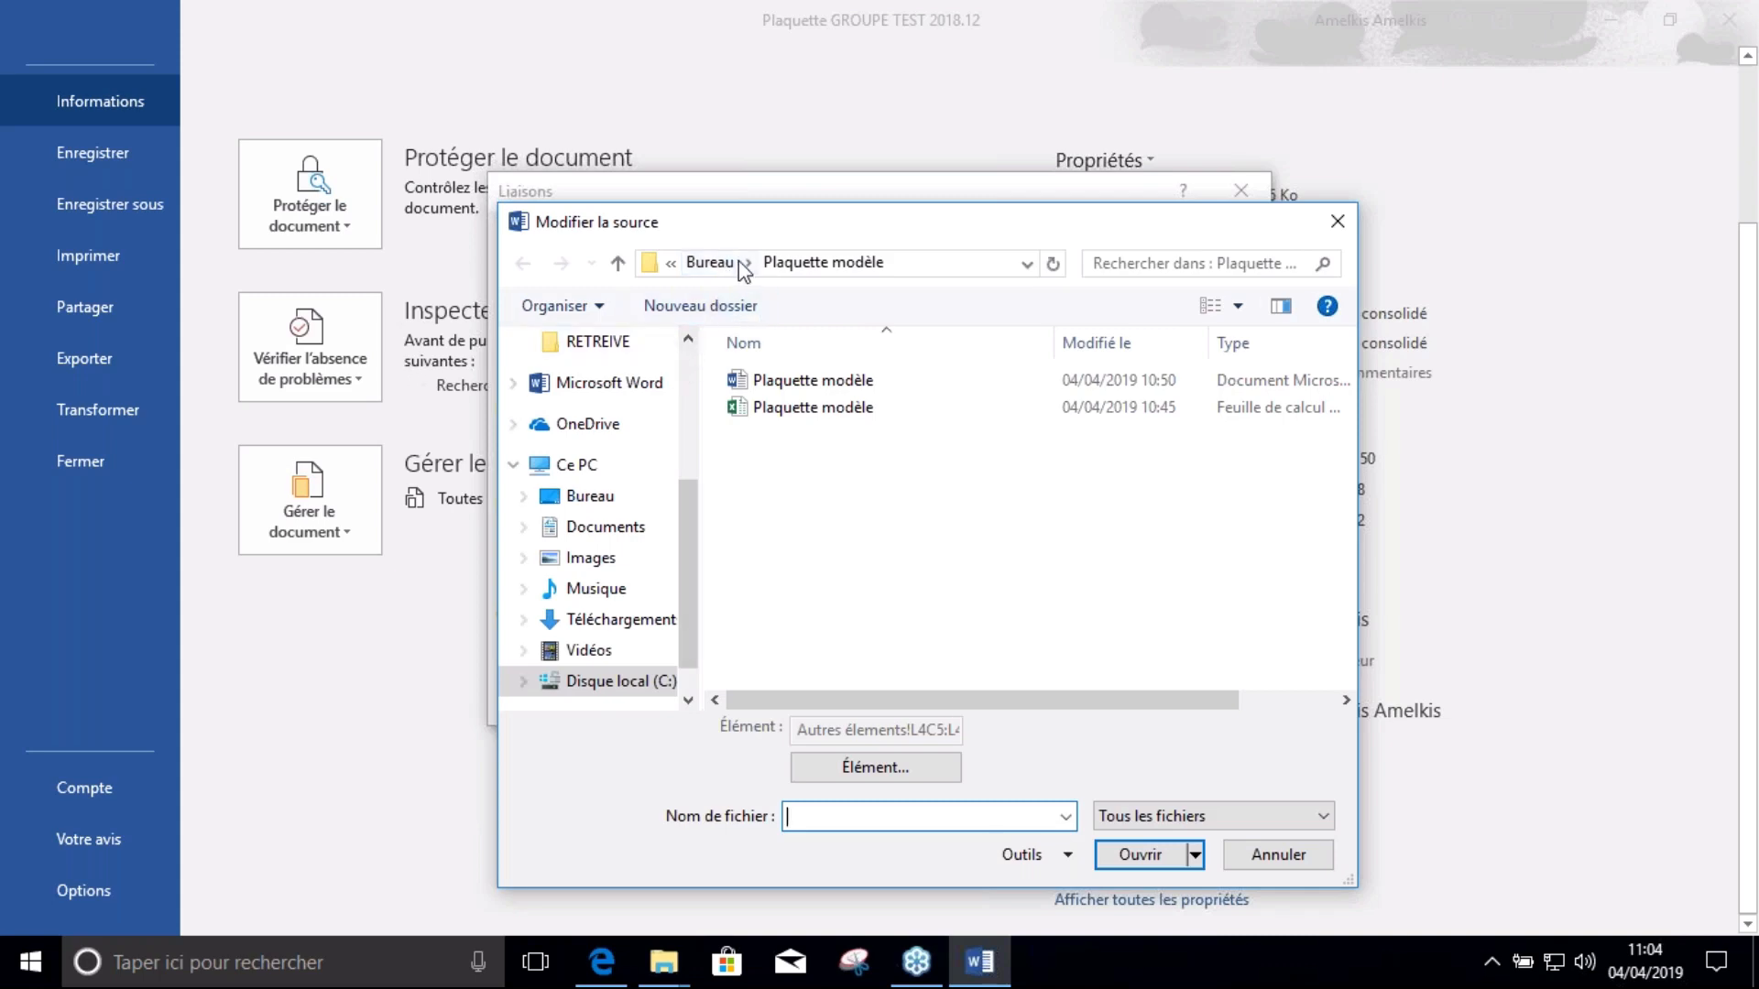
click(709, 263)
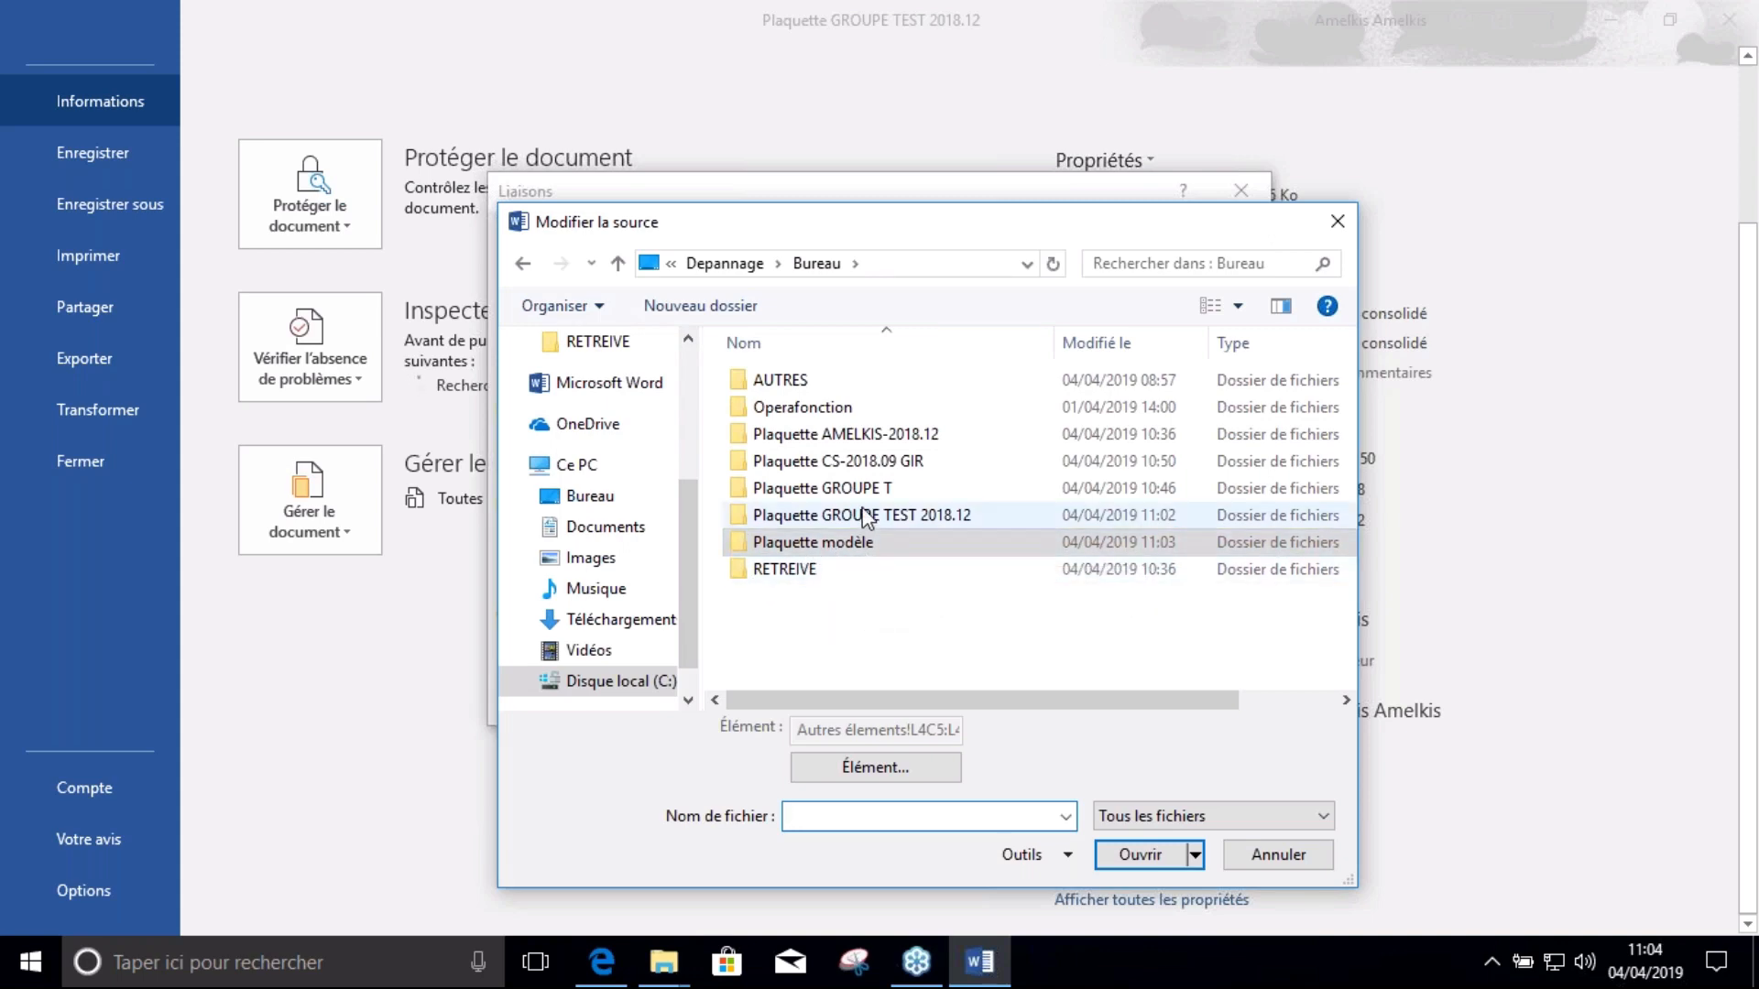
double_click(861, 517)
double_click(825, 409)
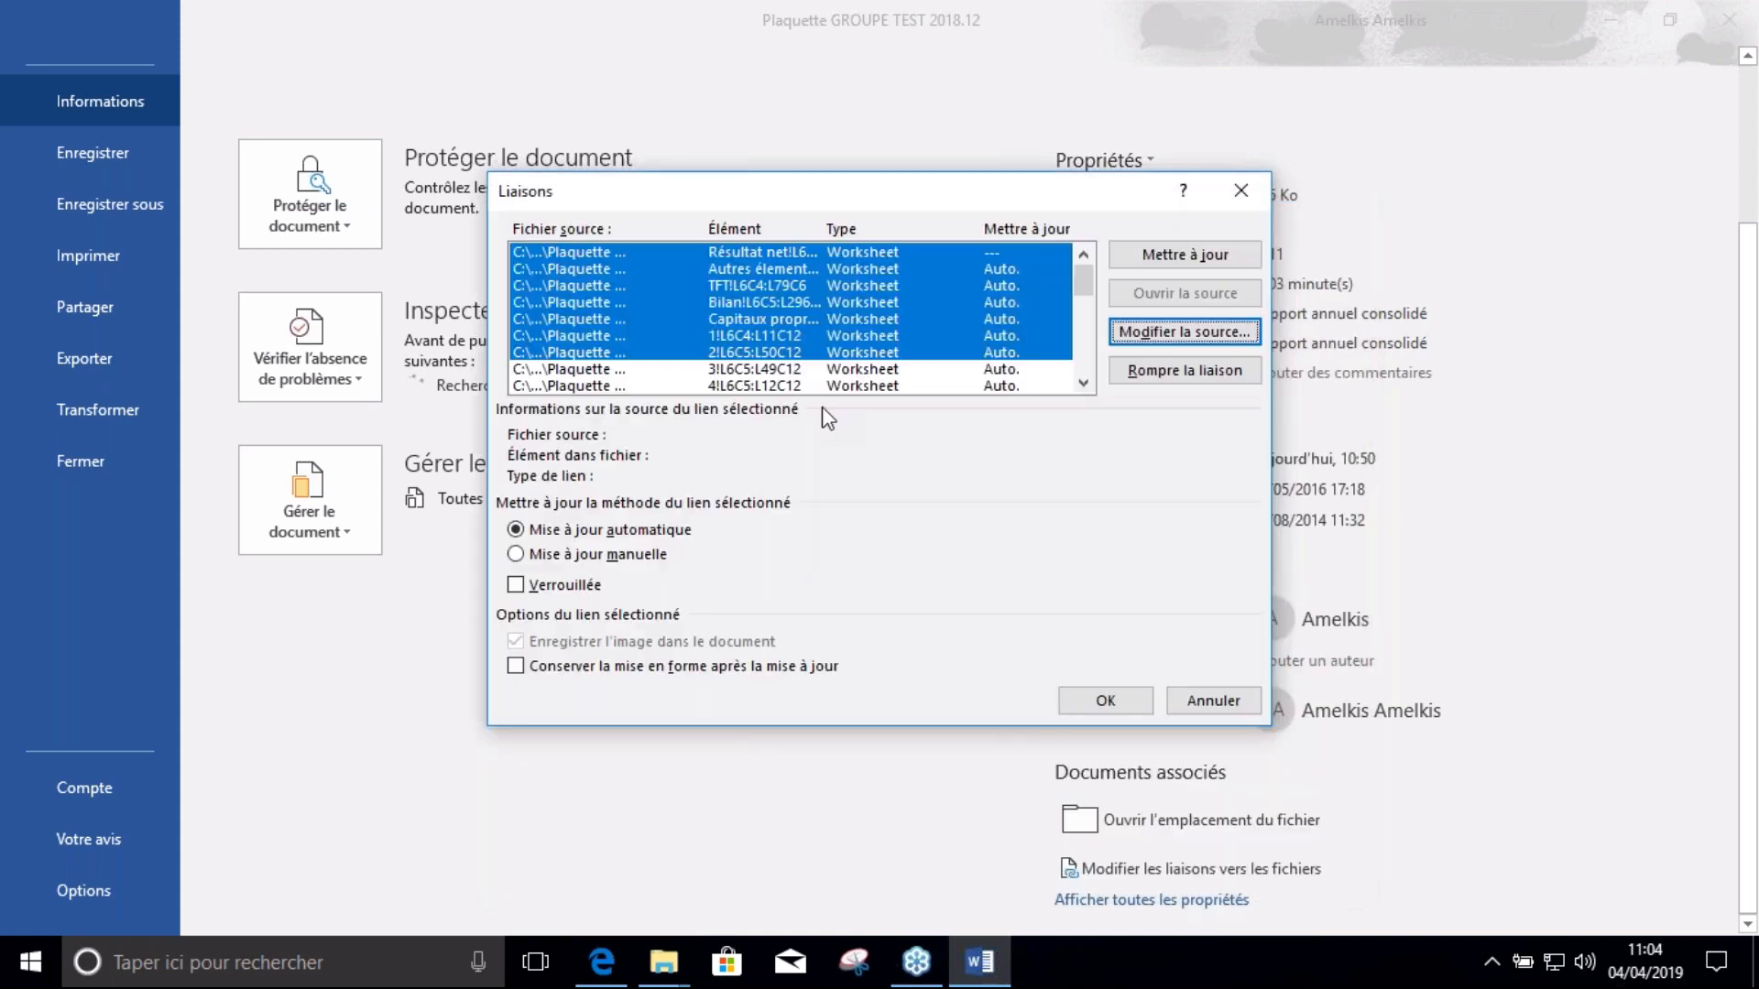
click(710, 264)
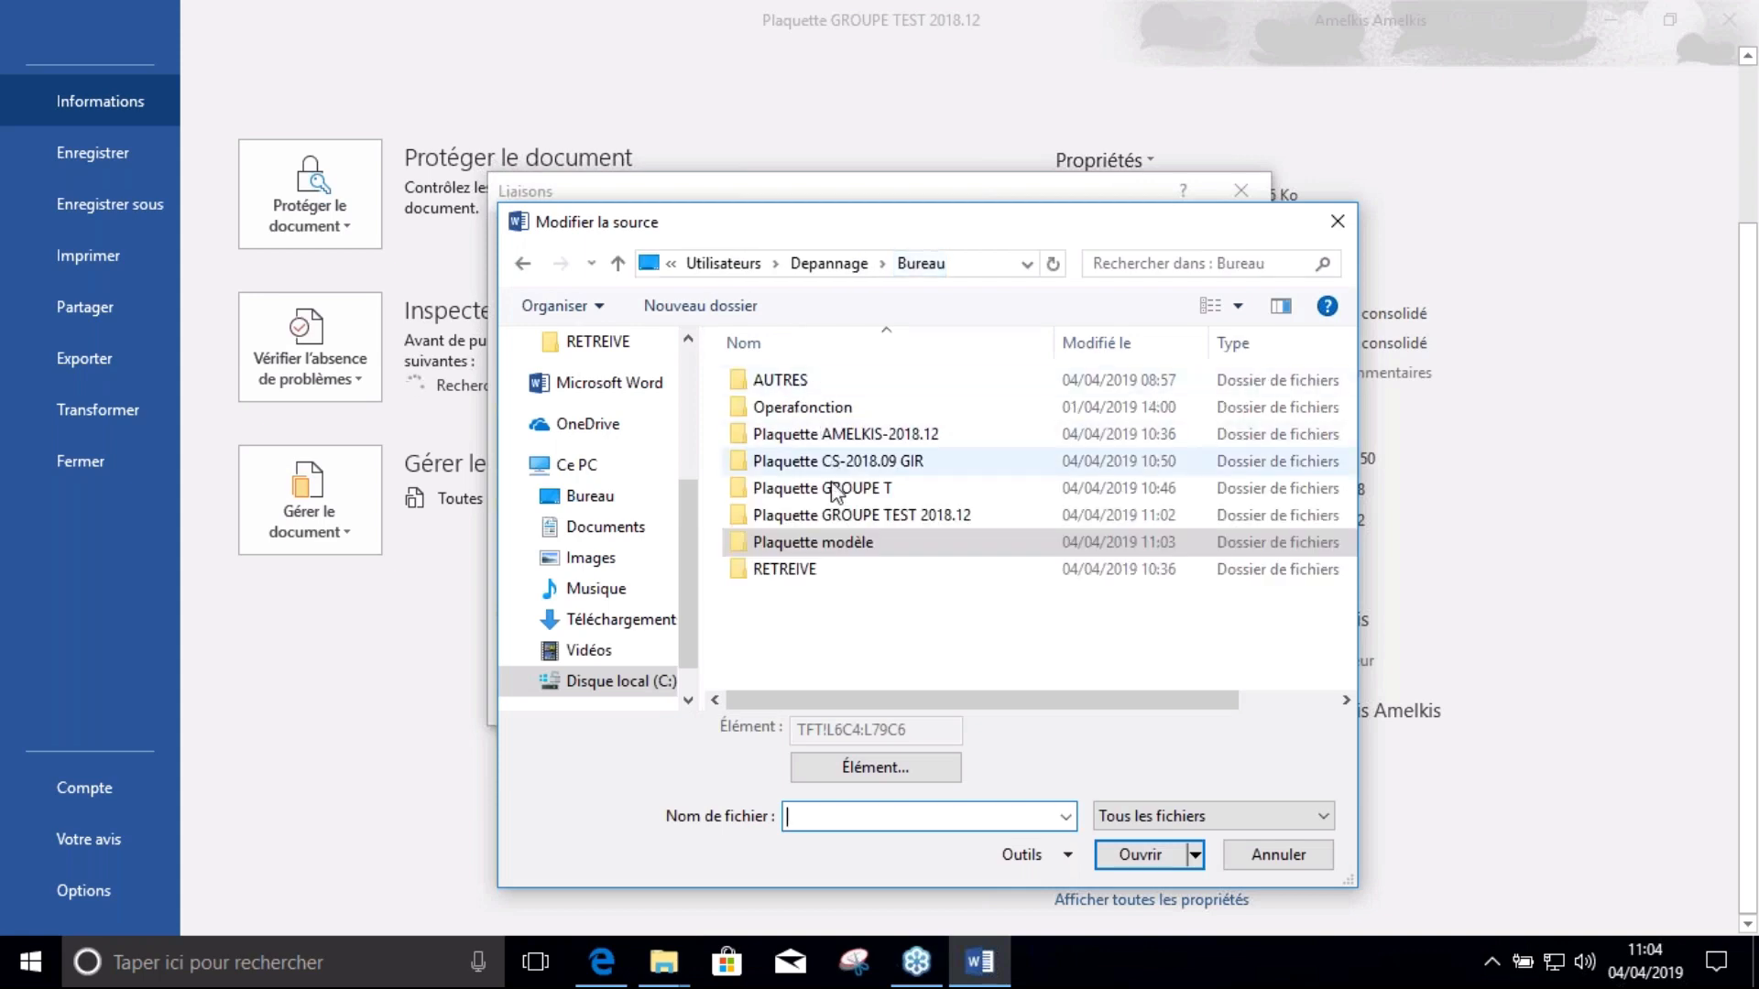
double_click(855, 517)
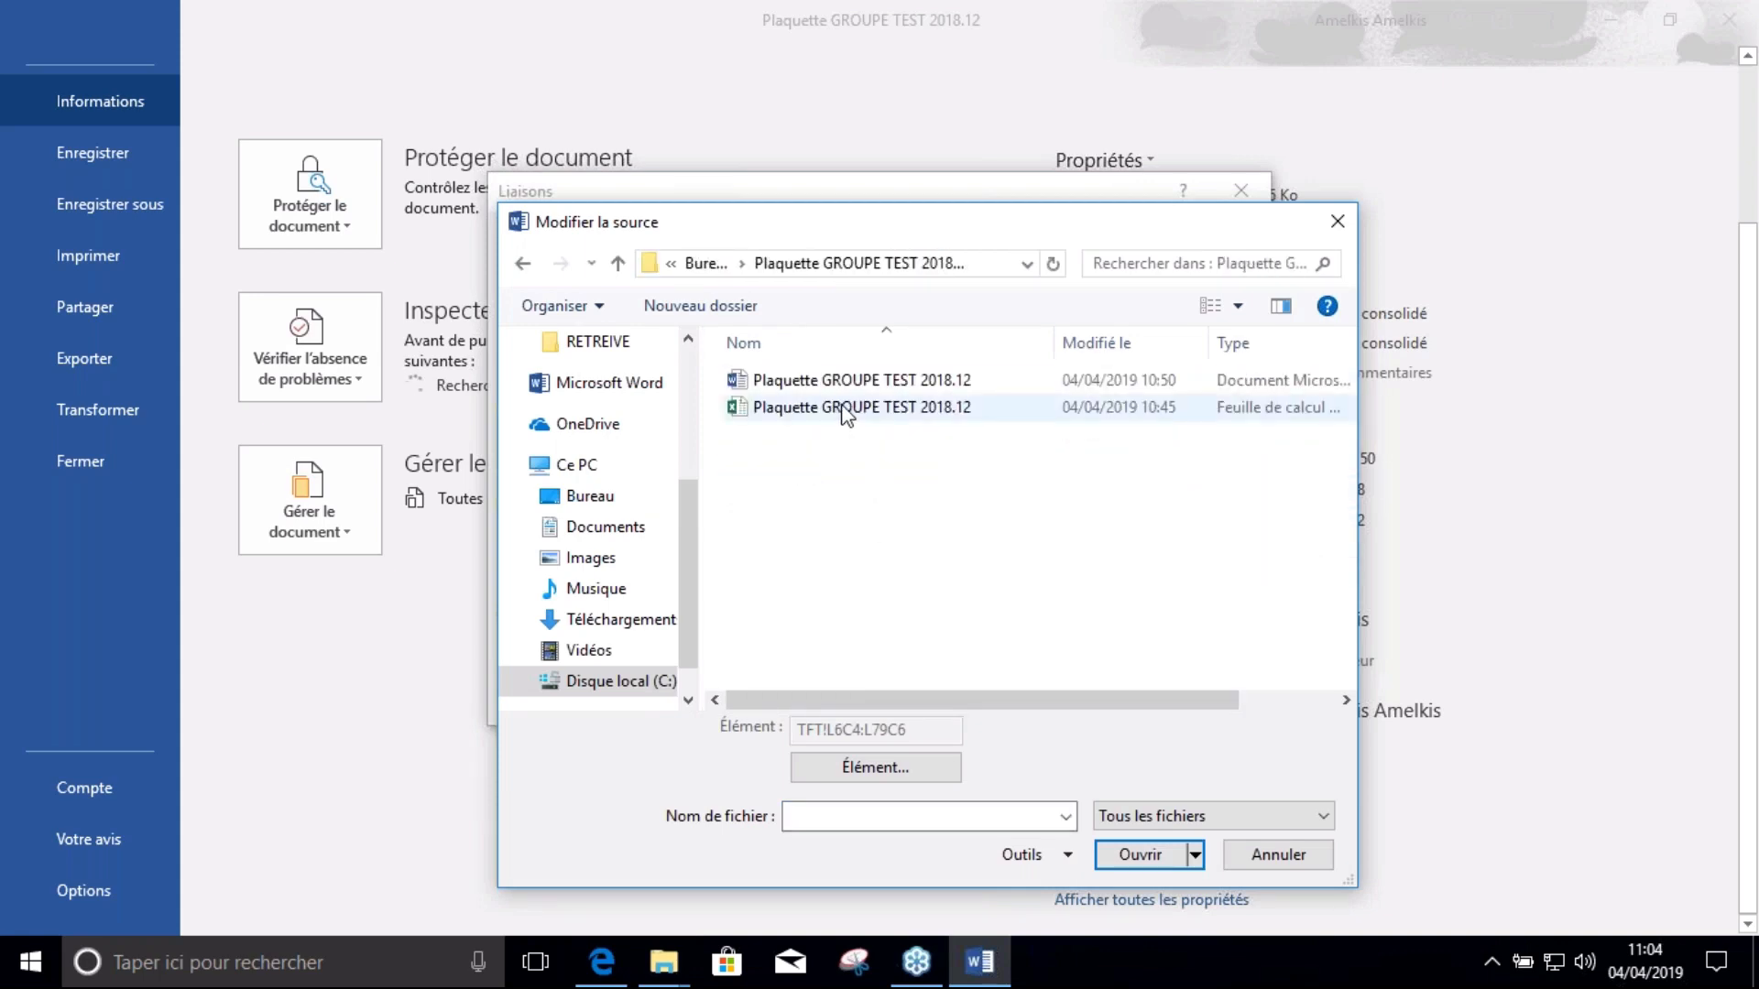
double_click(845, 409)
click(710, 264)
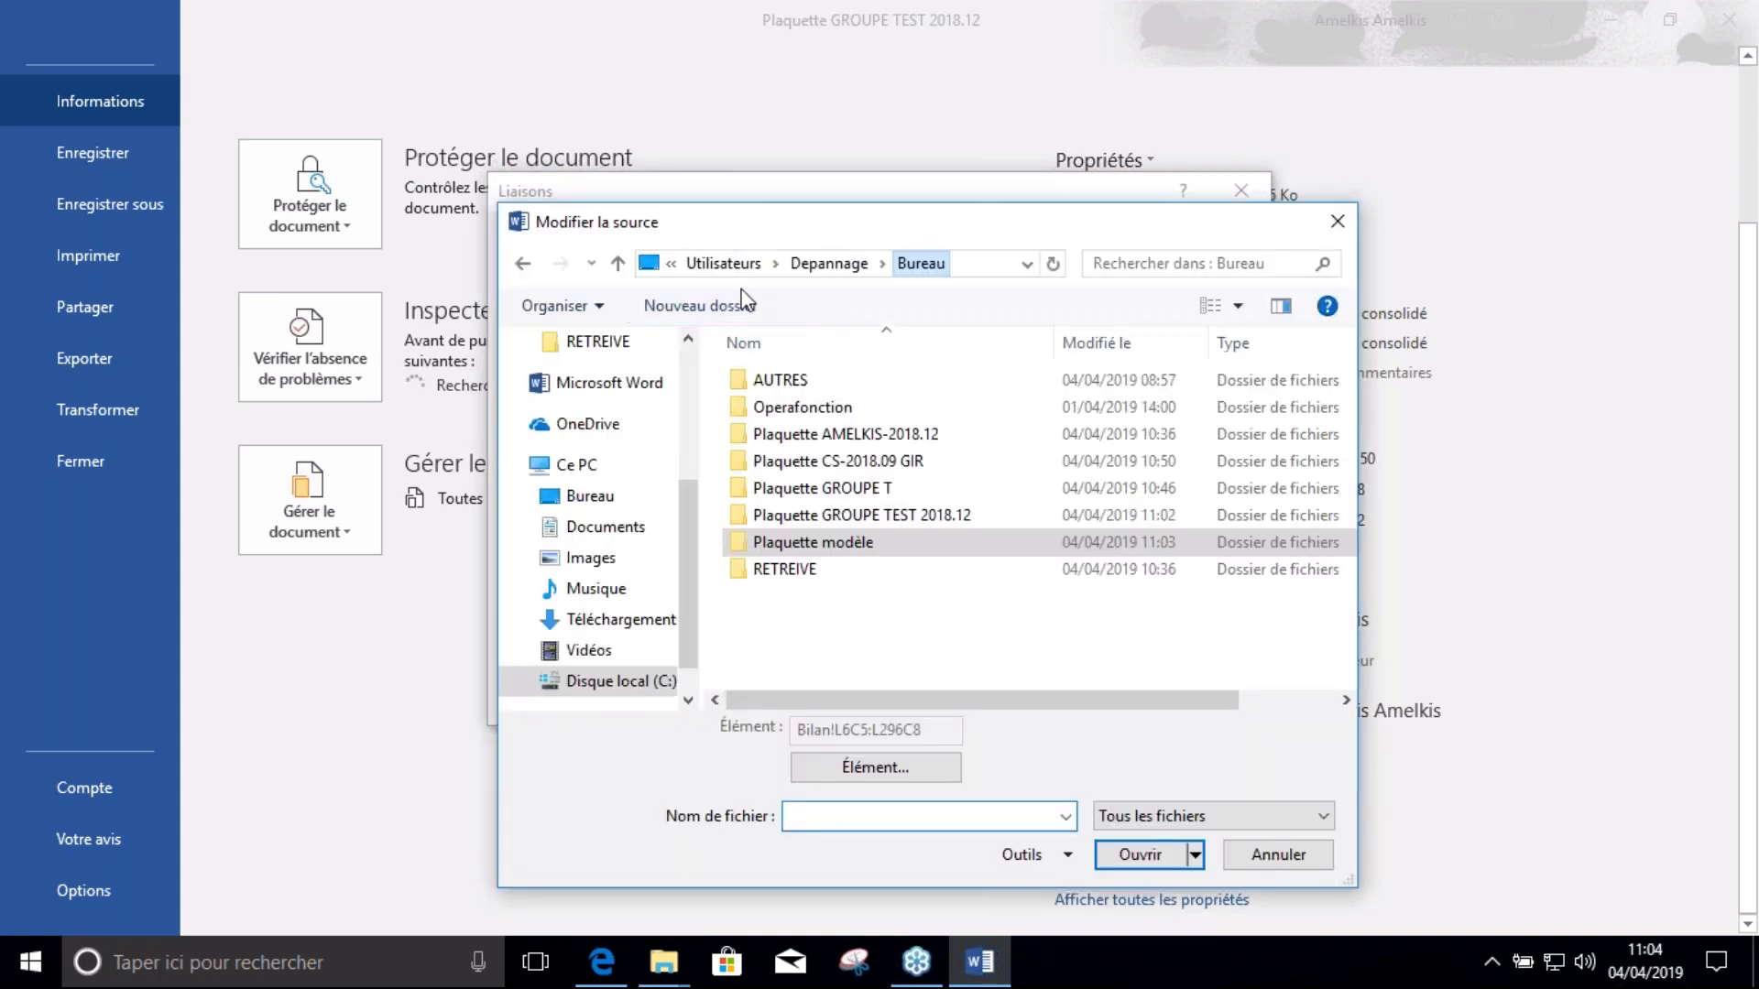
double_click(842, 517)
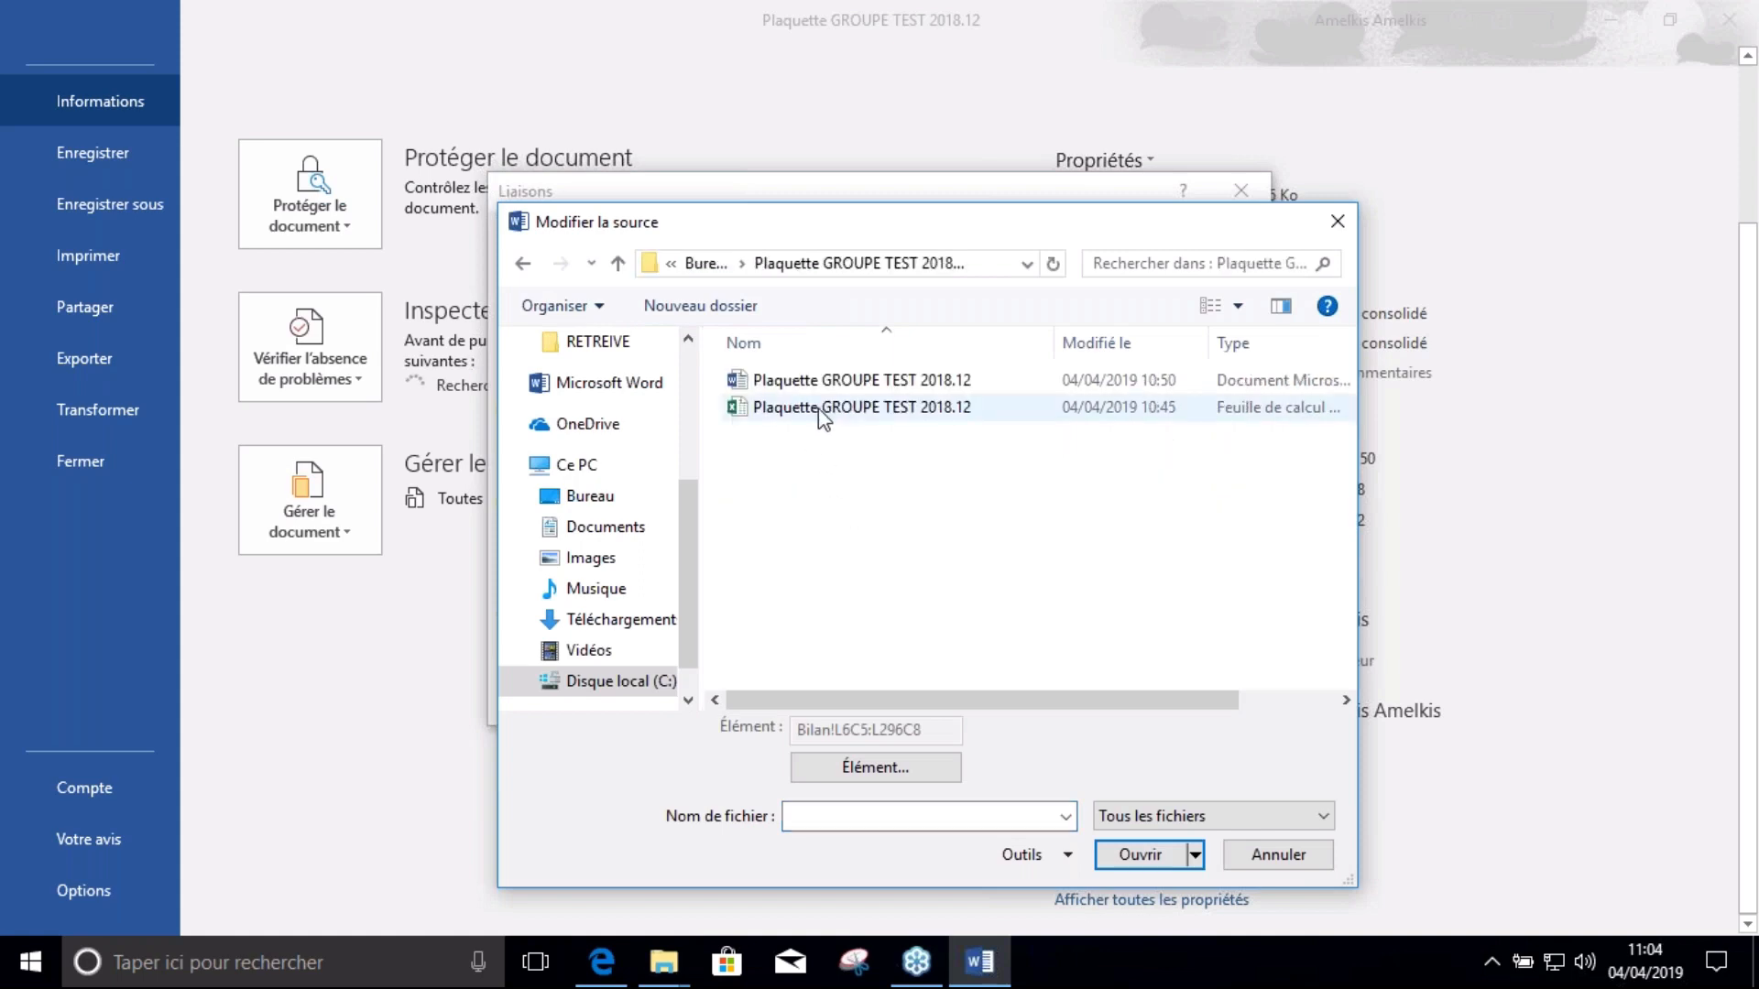
double_click(822, 411)
Repoint the Capitaux propres and remaining links to the same workbook and confirm with OK
click(704, 266)
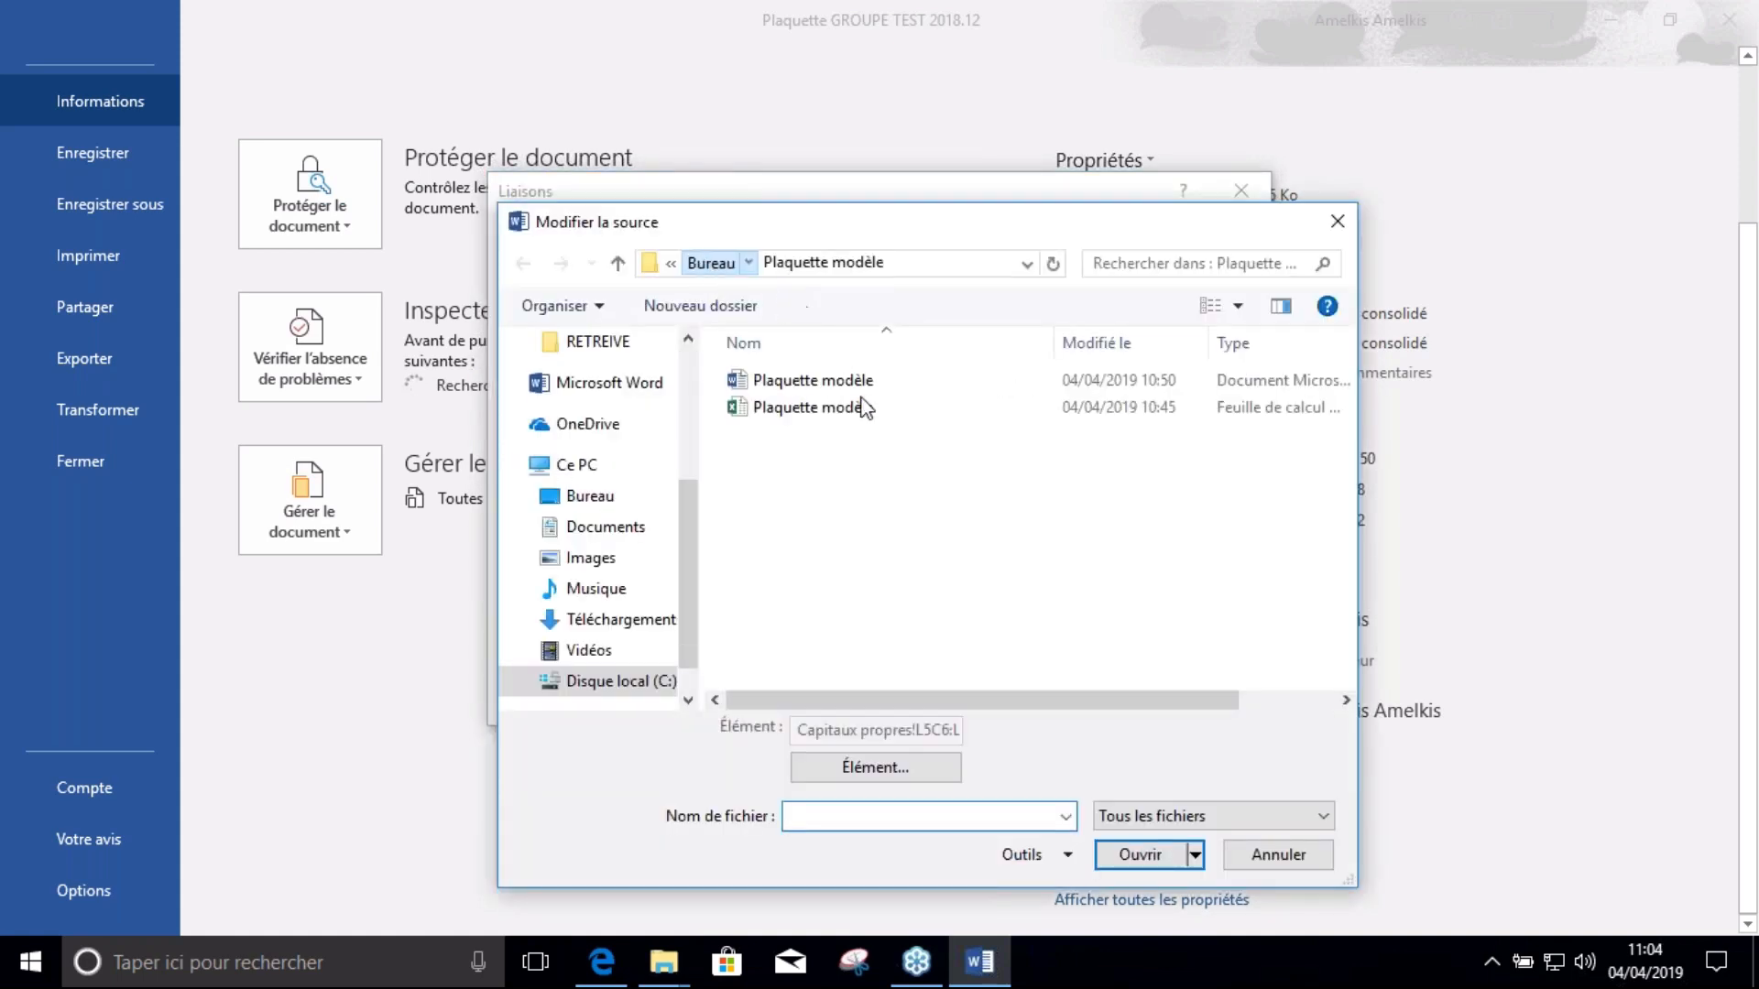
double_click(846, 519)
double_click(816, 409)
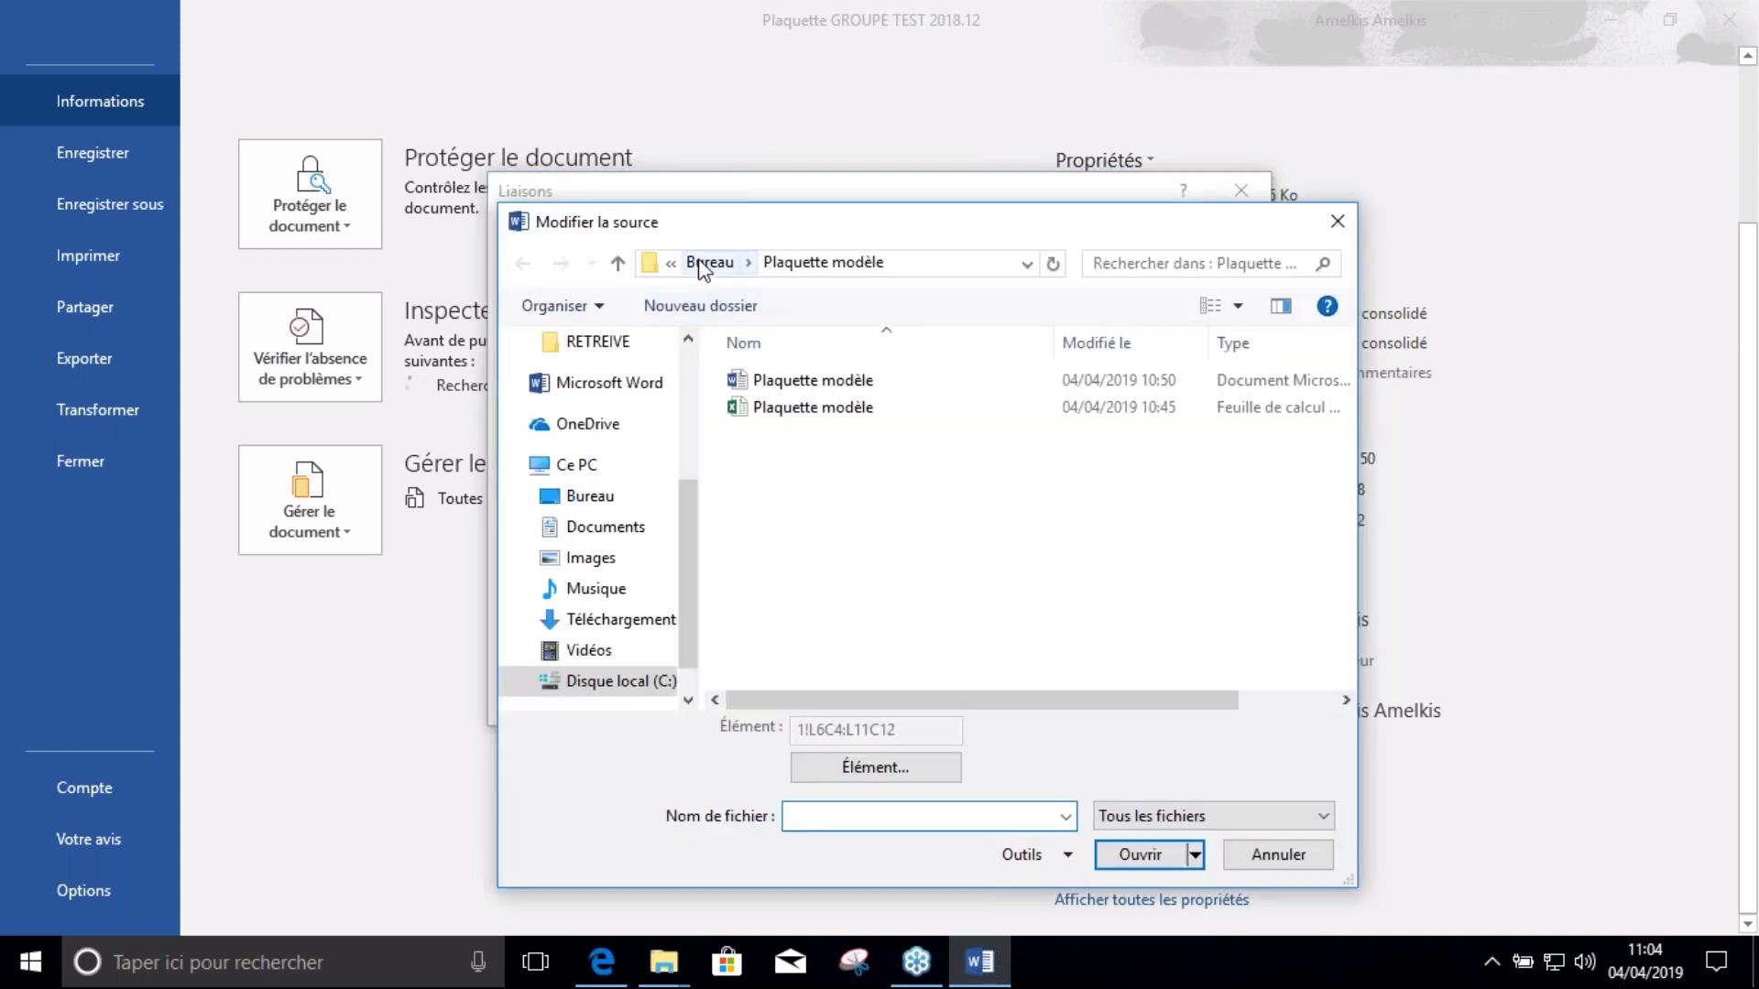
click(702, 266)
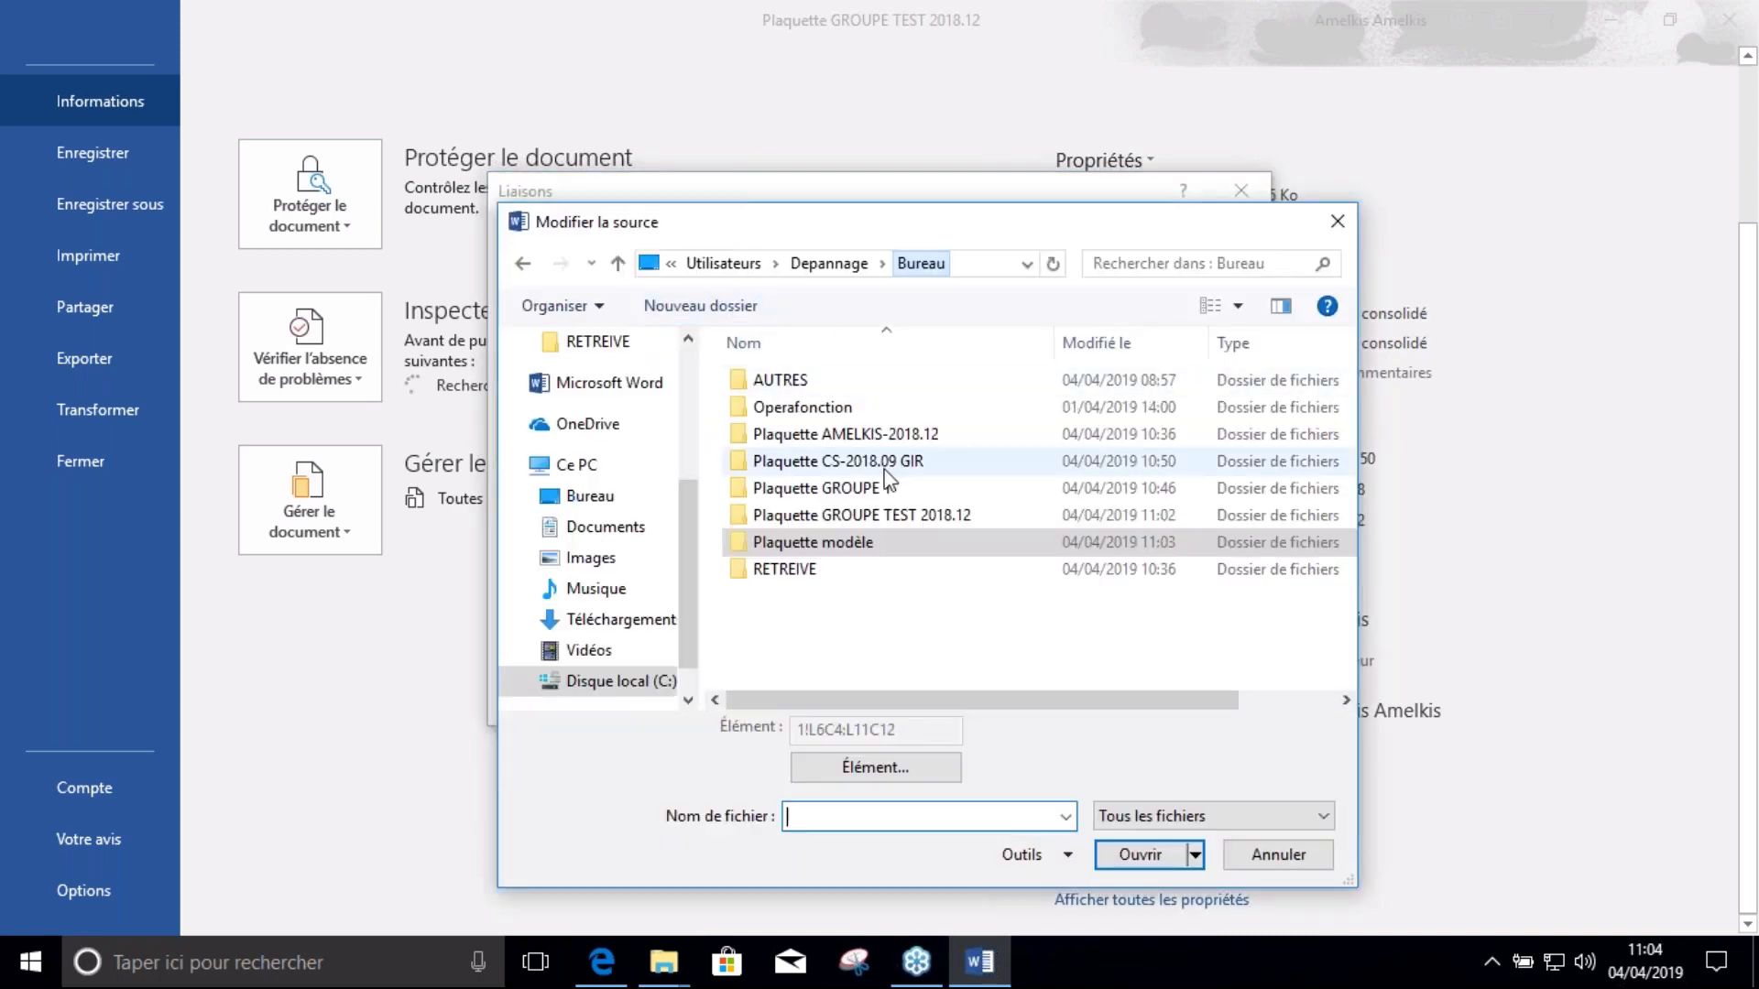
double_click(869, 517)
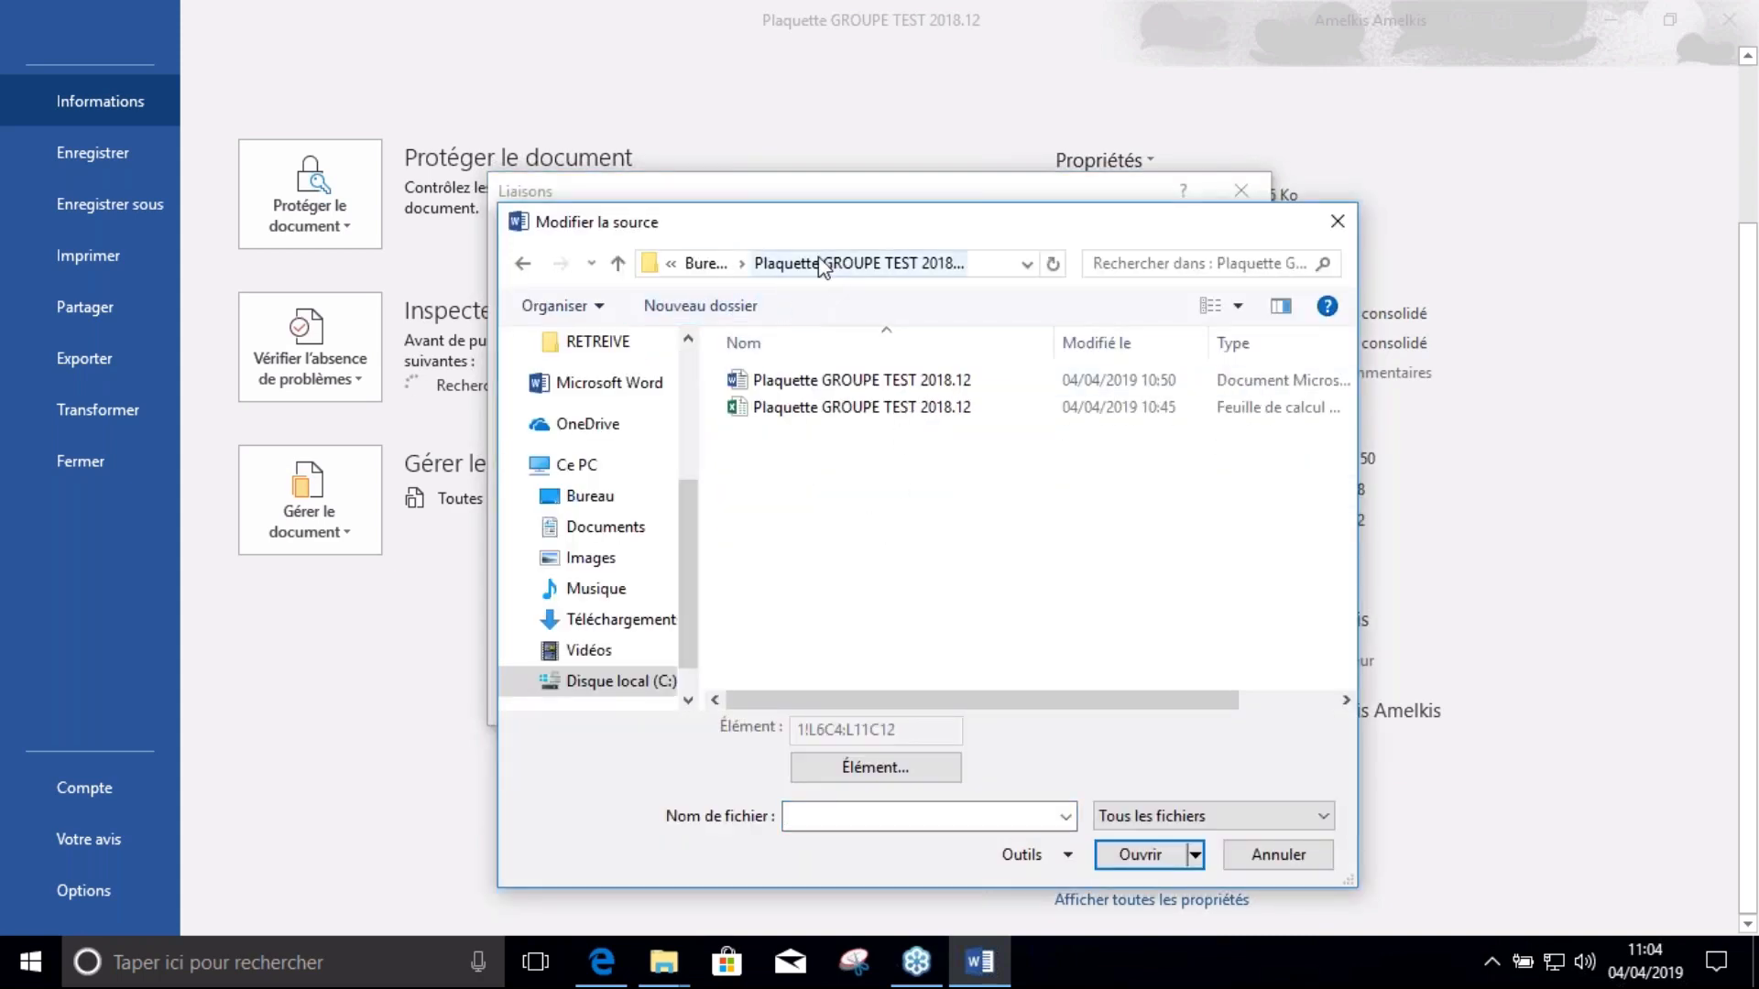
double_click(806, 407)
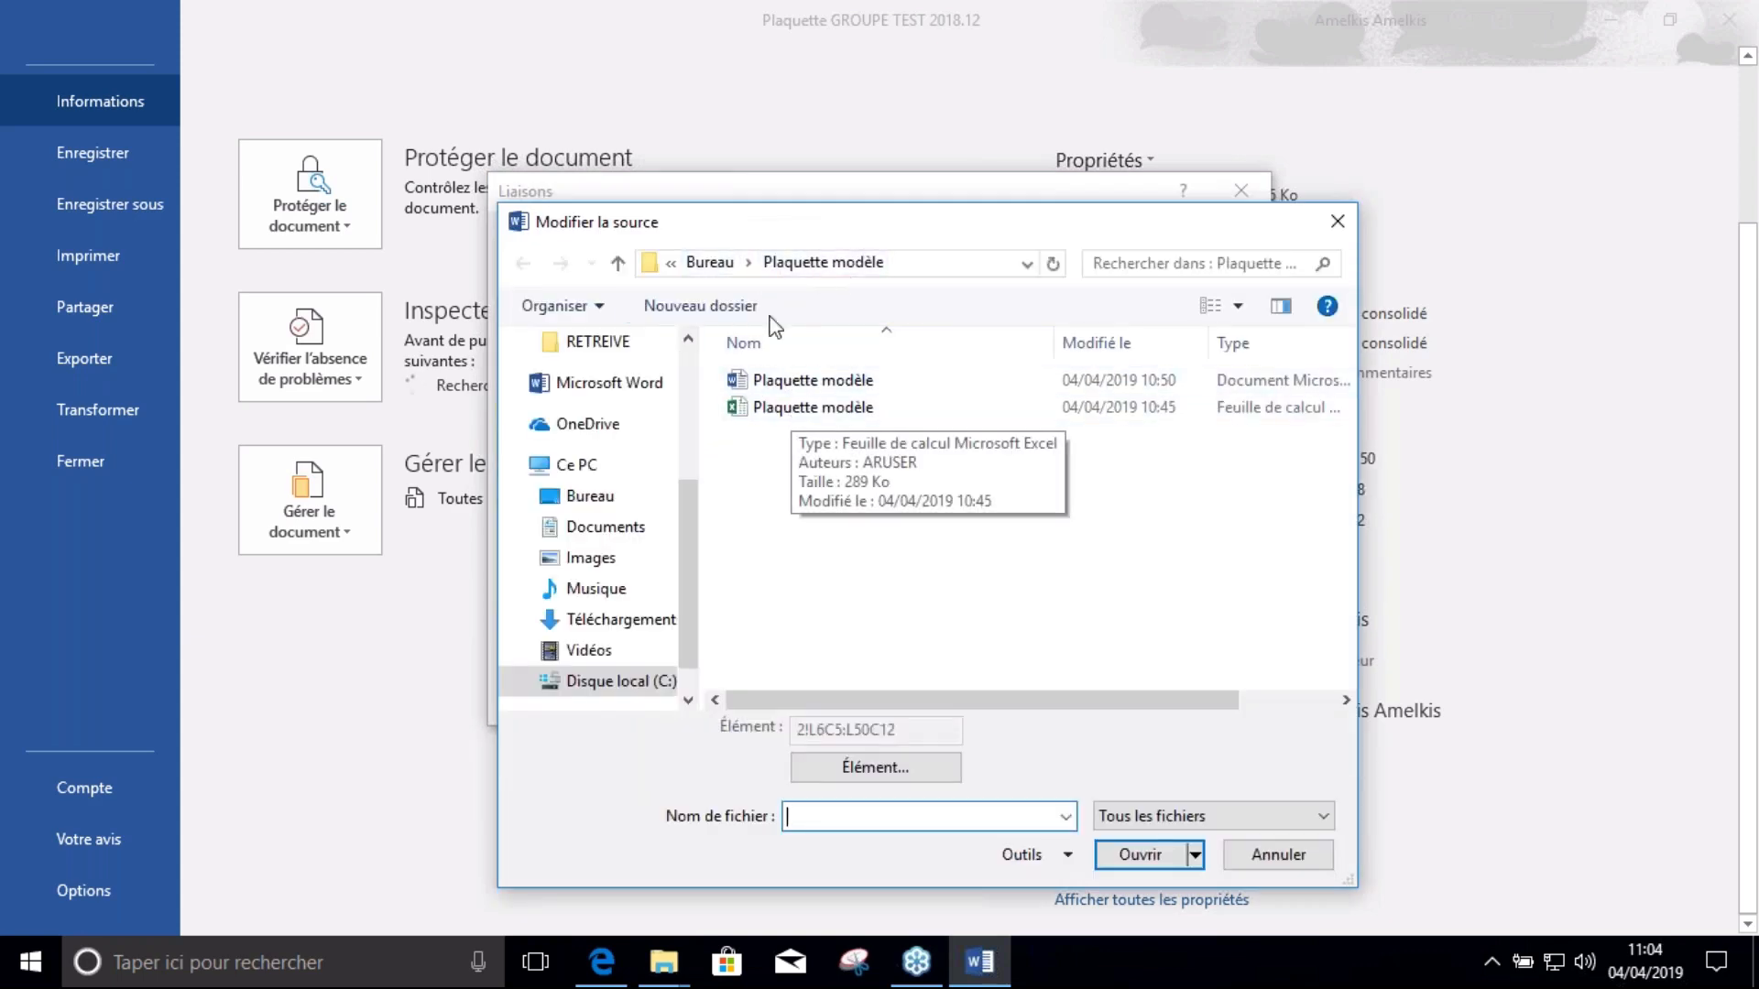
click(715, 264)
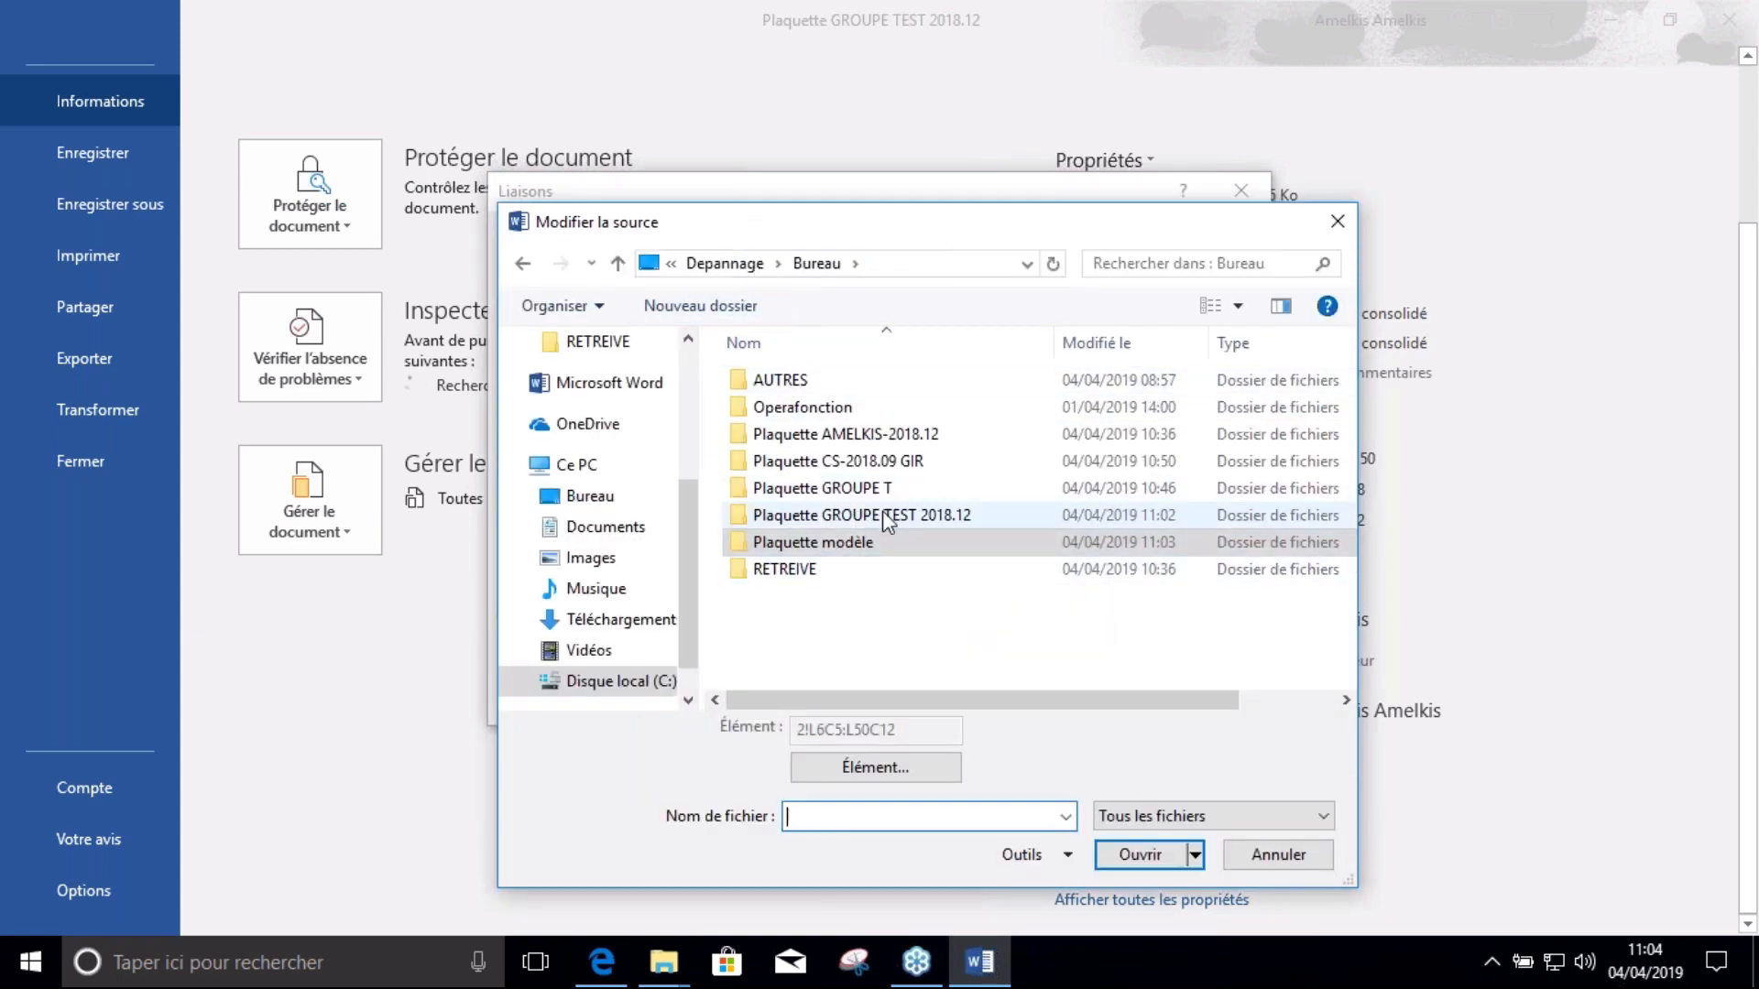
click(883, 513)
double_click(930, 518)
double_click(813, 412)
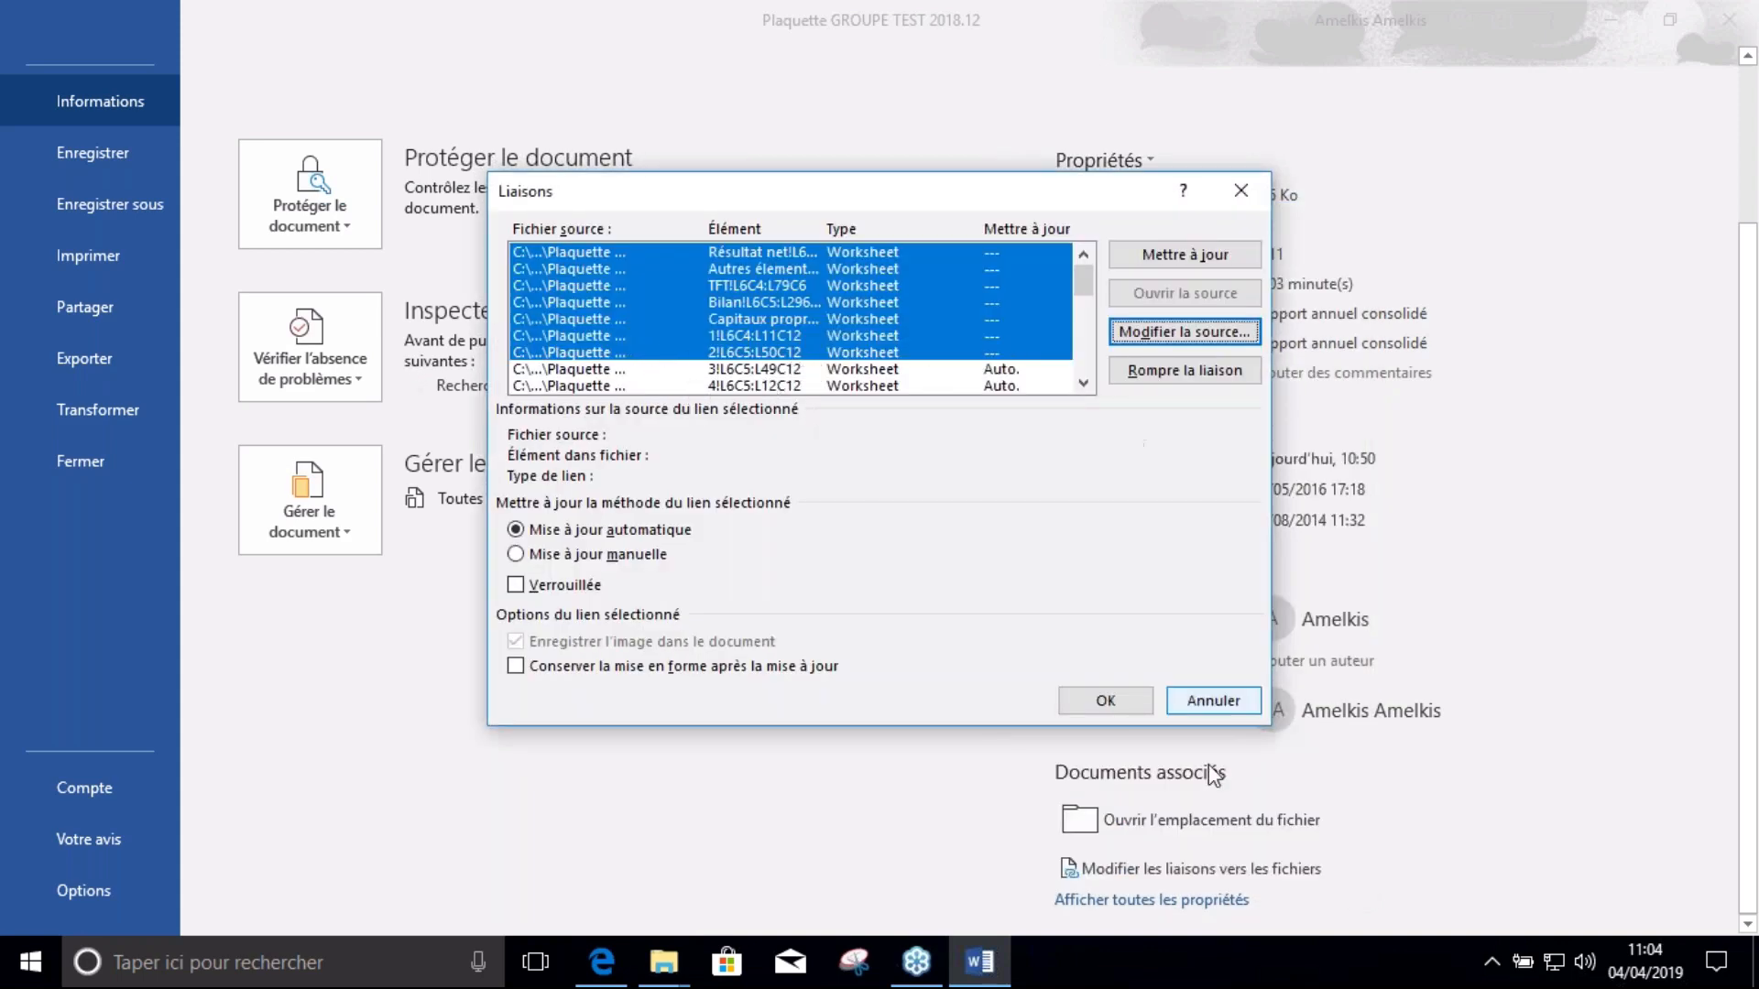
click(1100, 705)
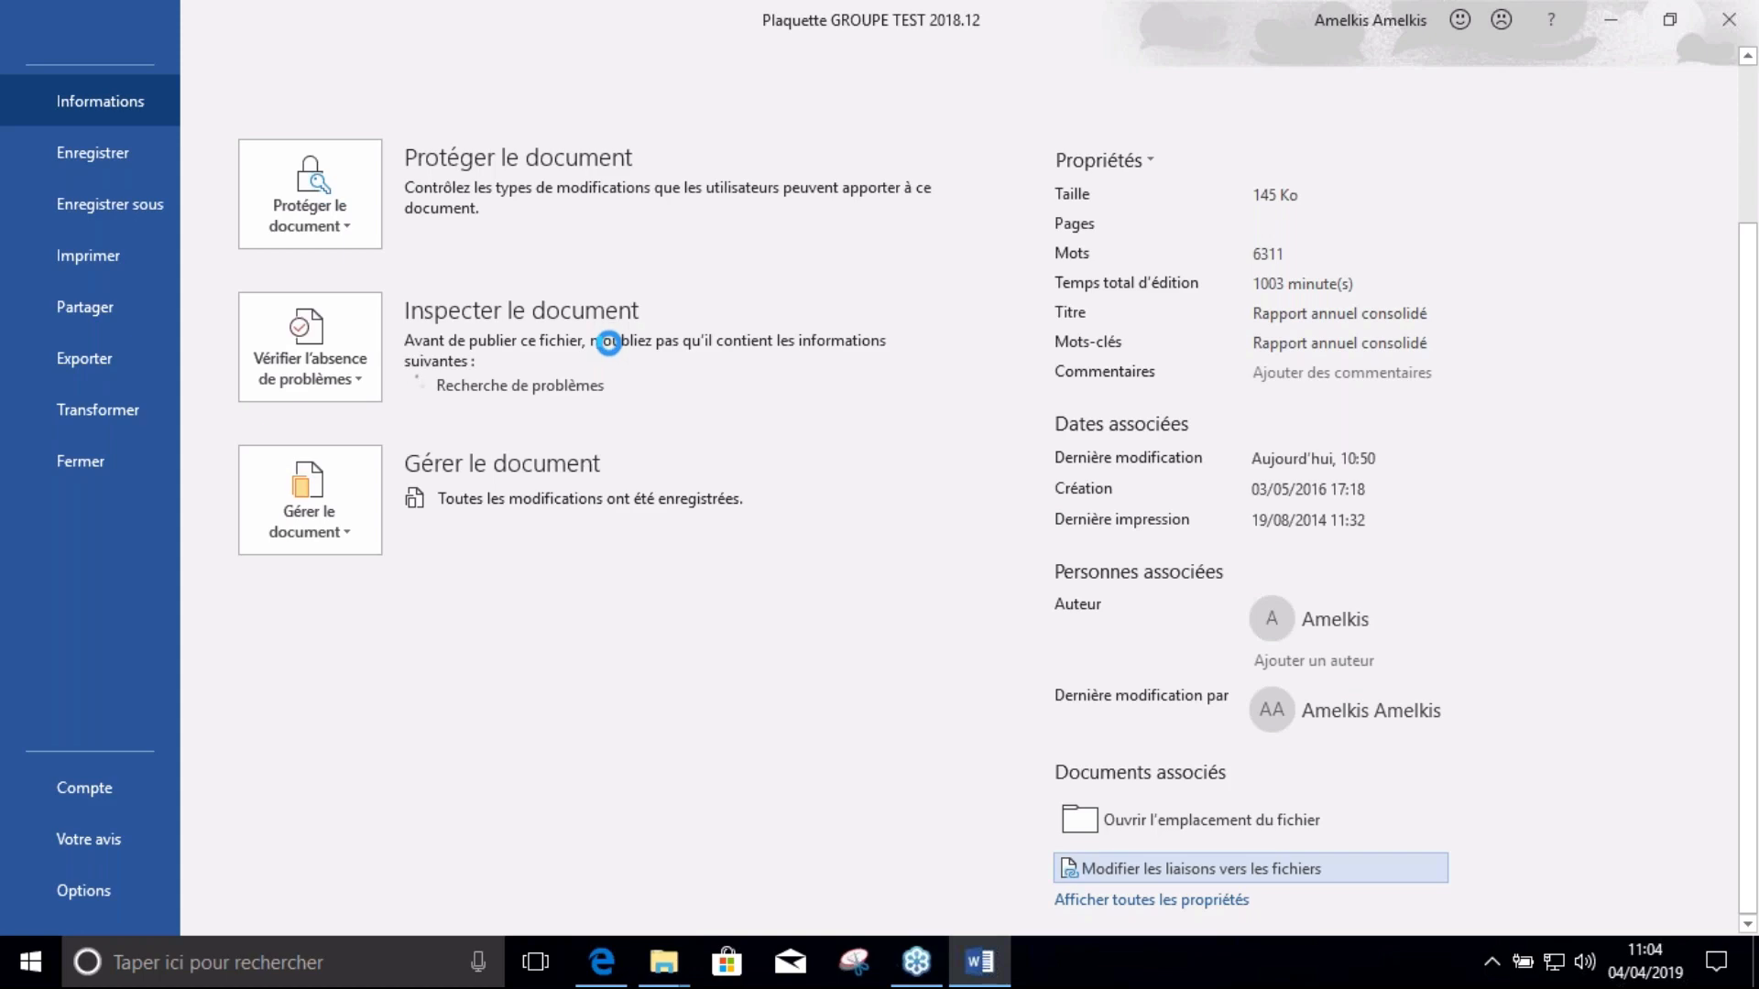
Verify the Etat du résultat net table's link source is Plaquette GROUPE TEST 2018.12.xlsx
scroll(107, 133, up, 3)
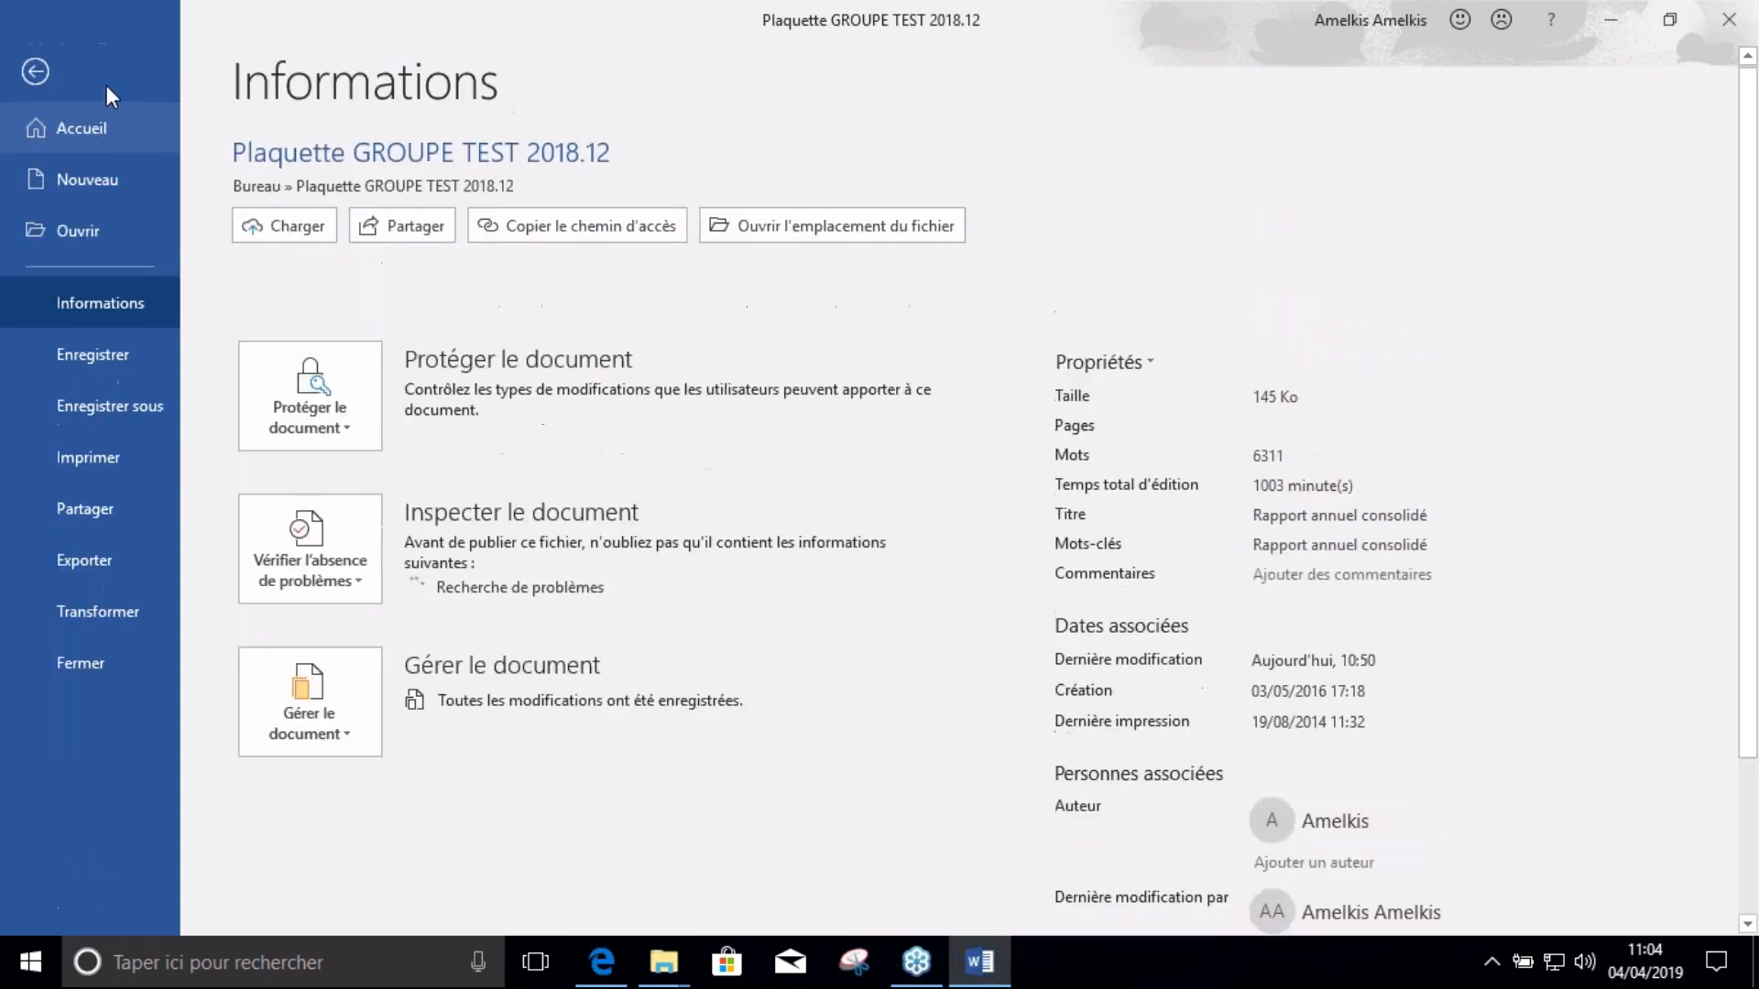
click(35, 70)
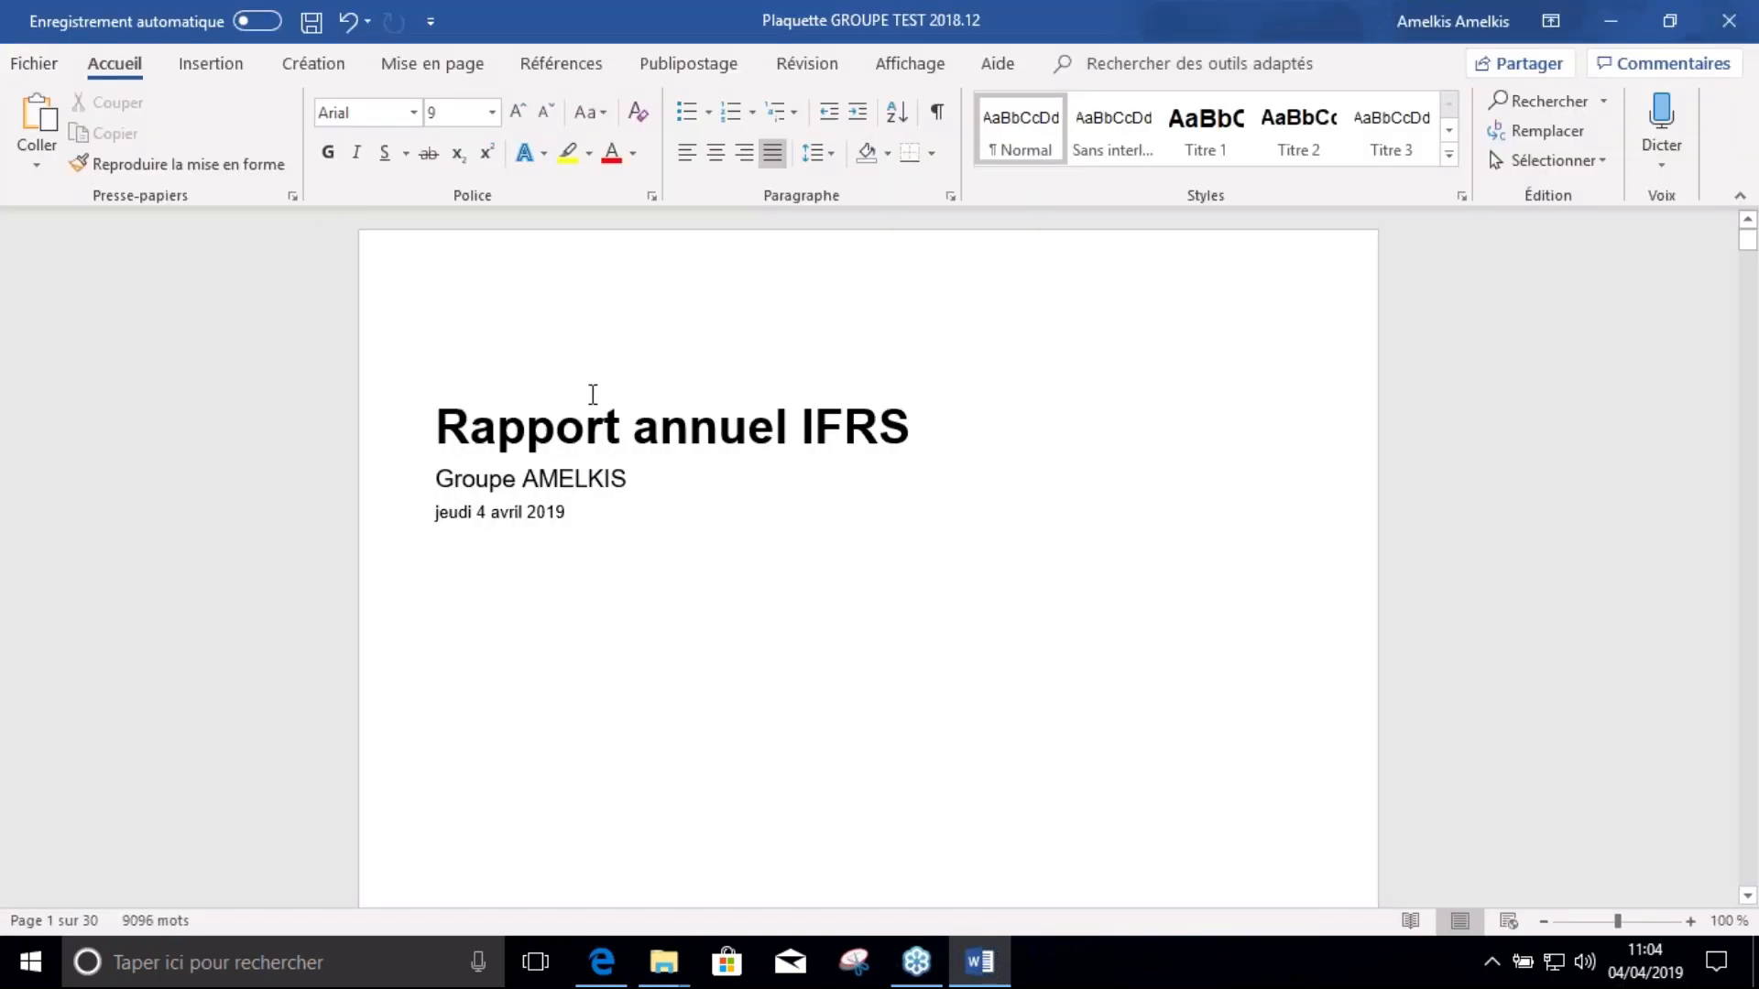
scroll(593, 394, down, 20)
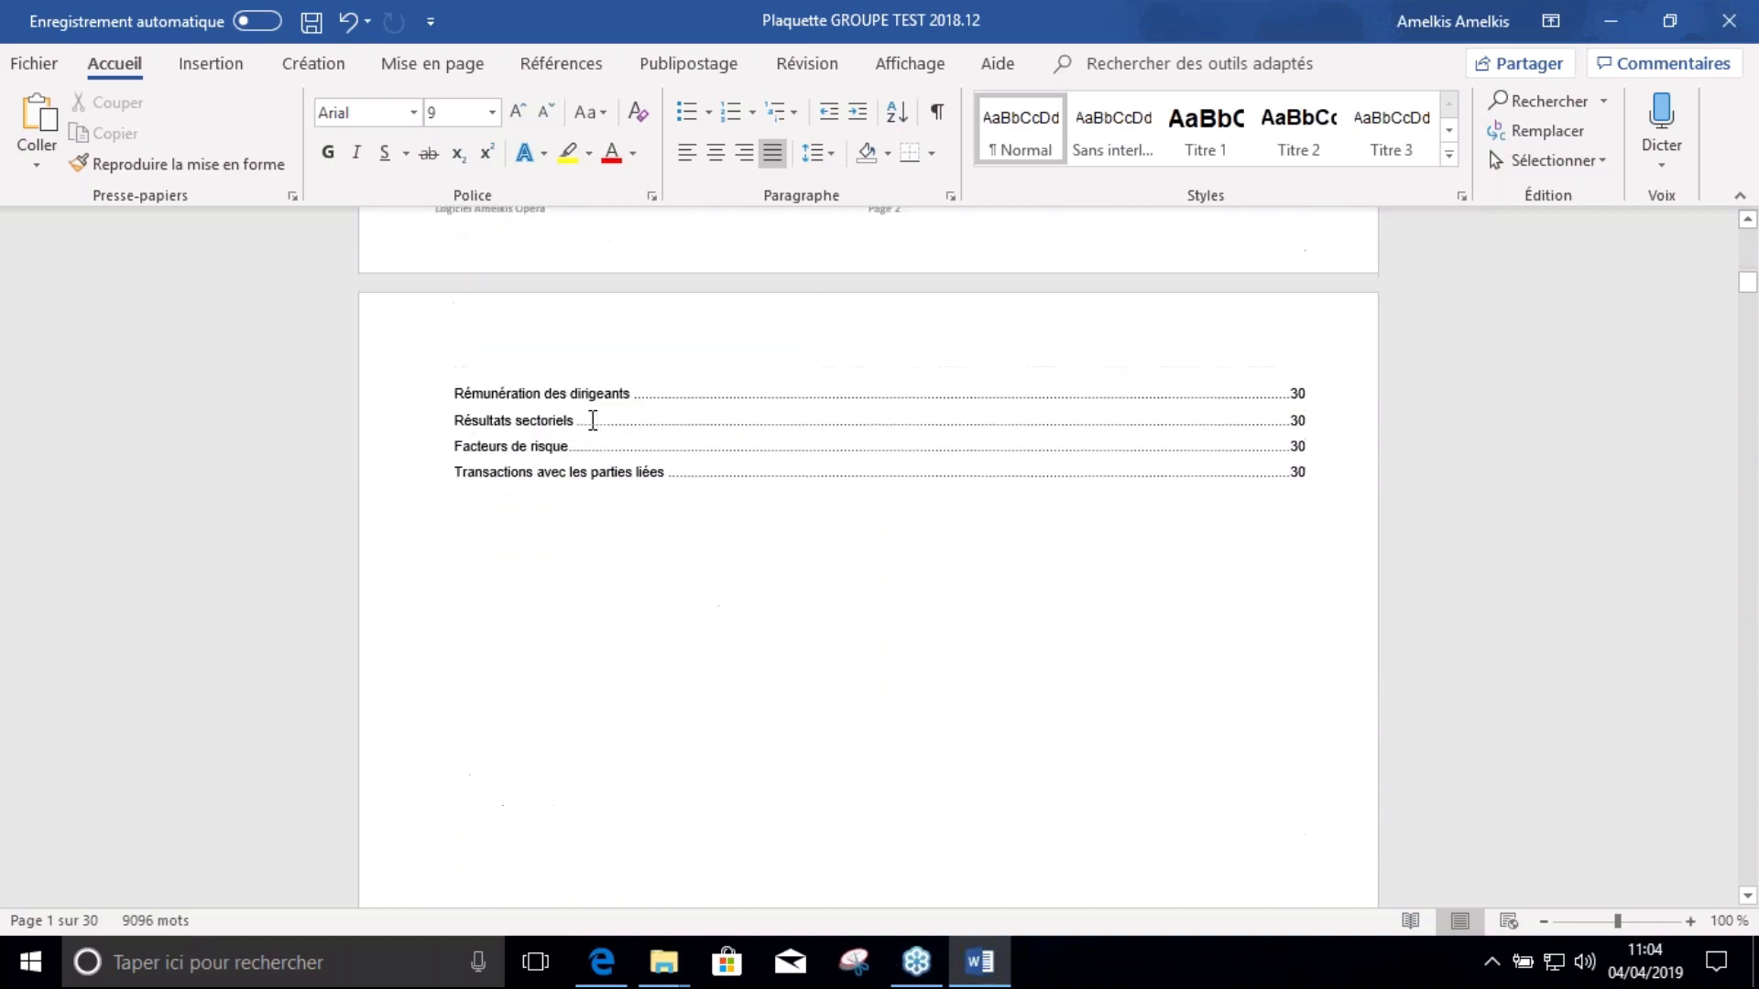
scroll(592, 420, down, 20)
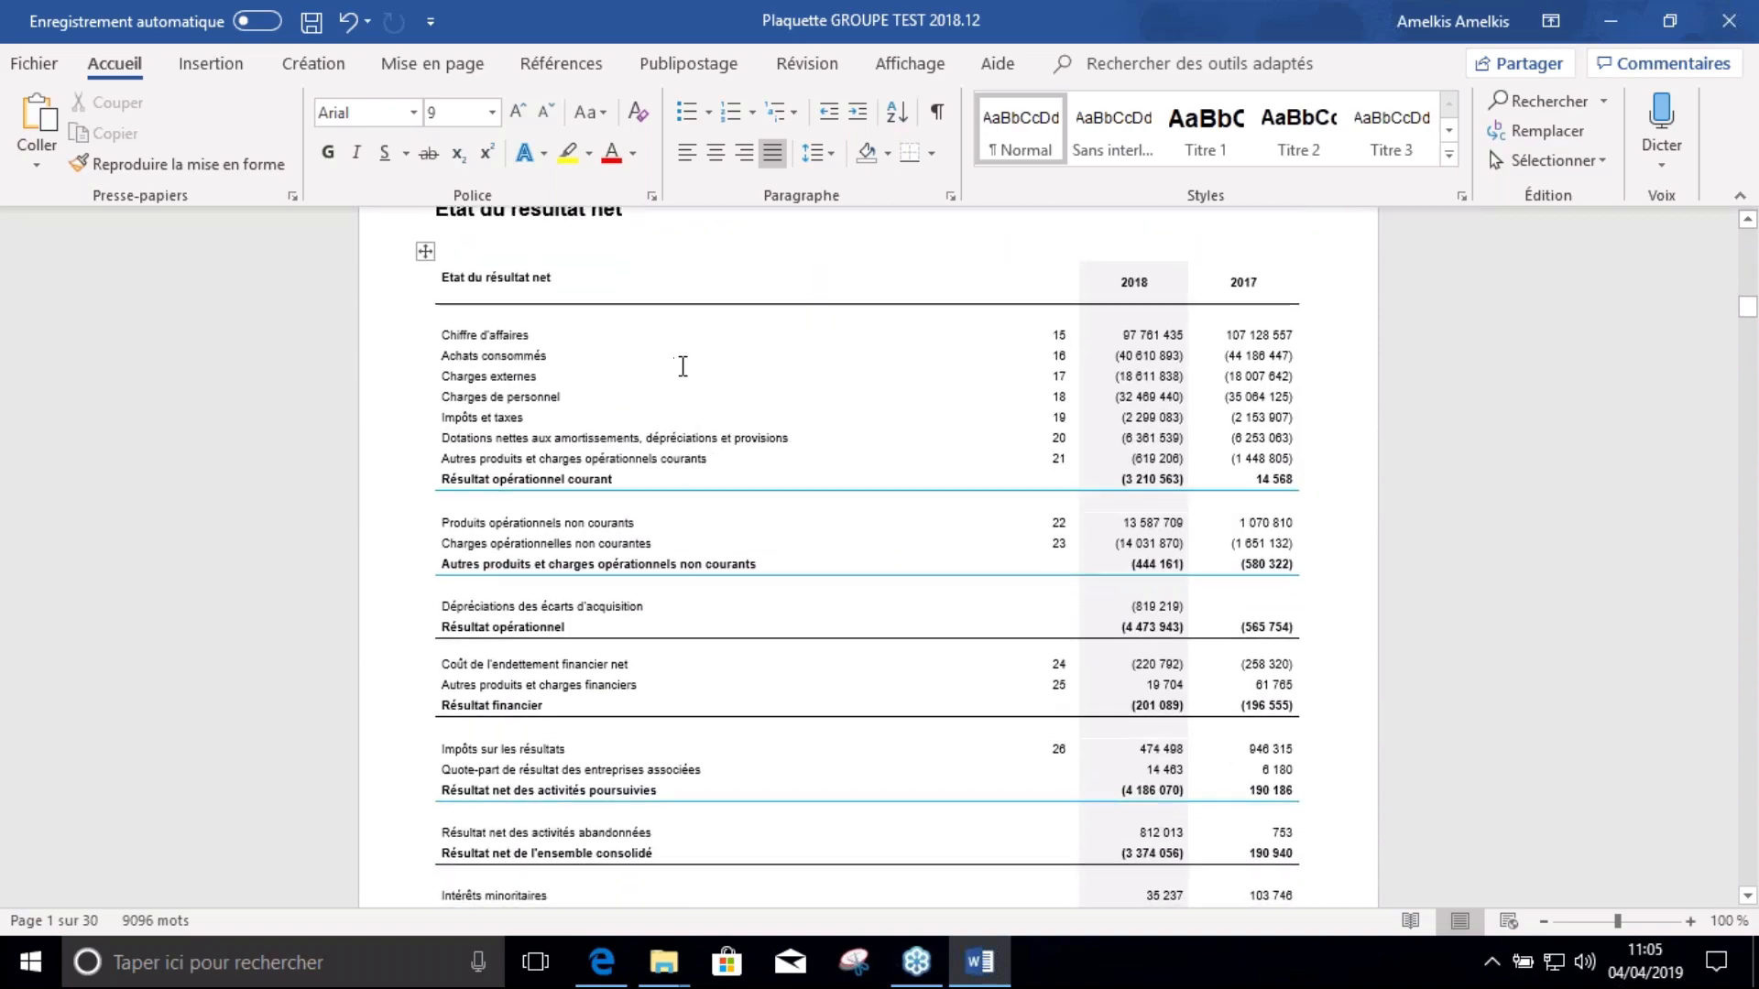
scroll(794, 393, up, 3)
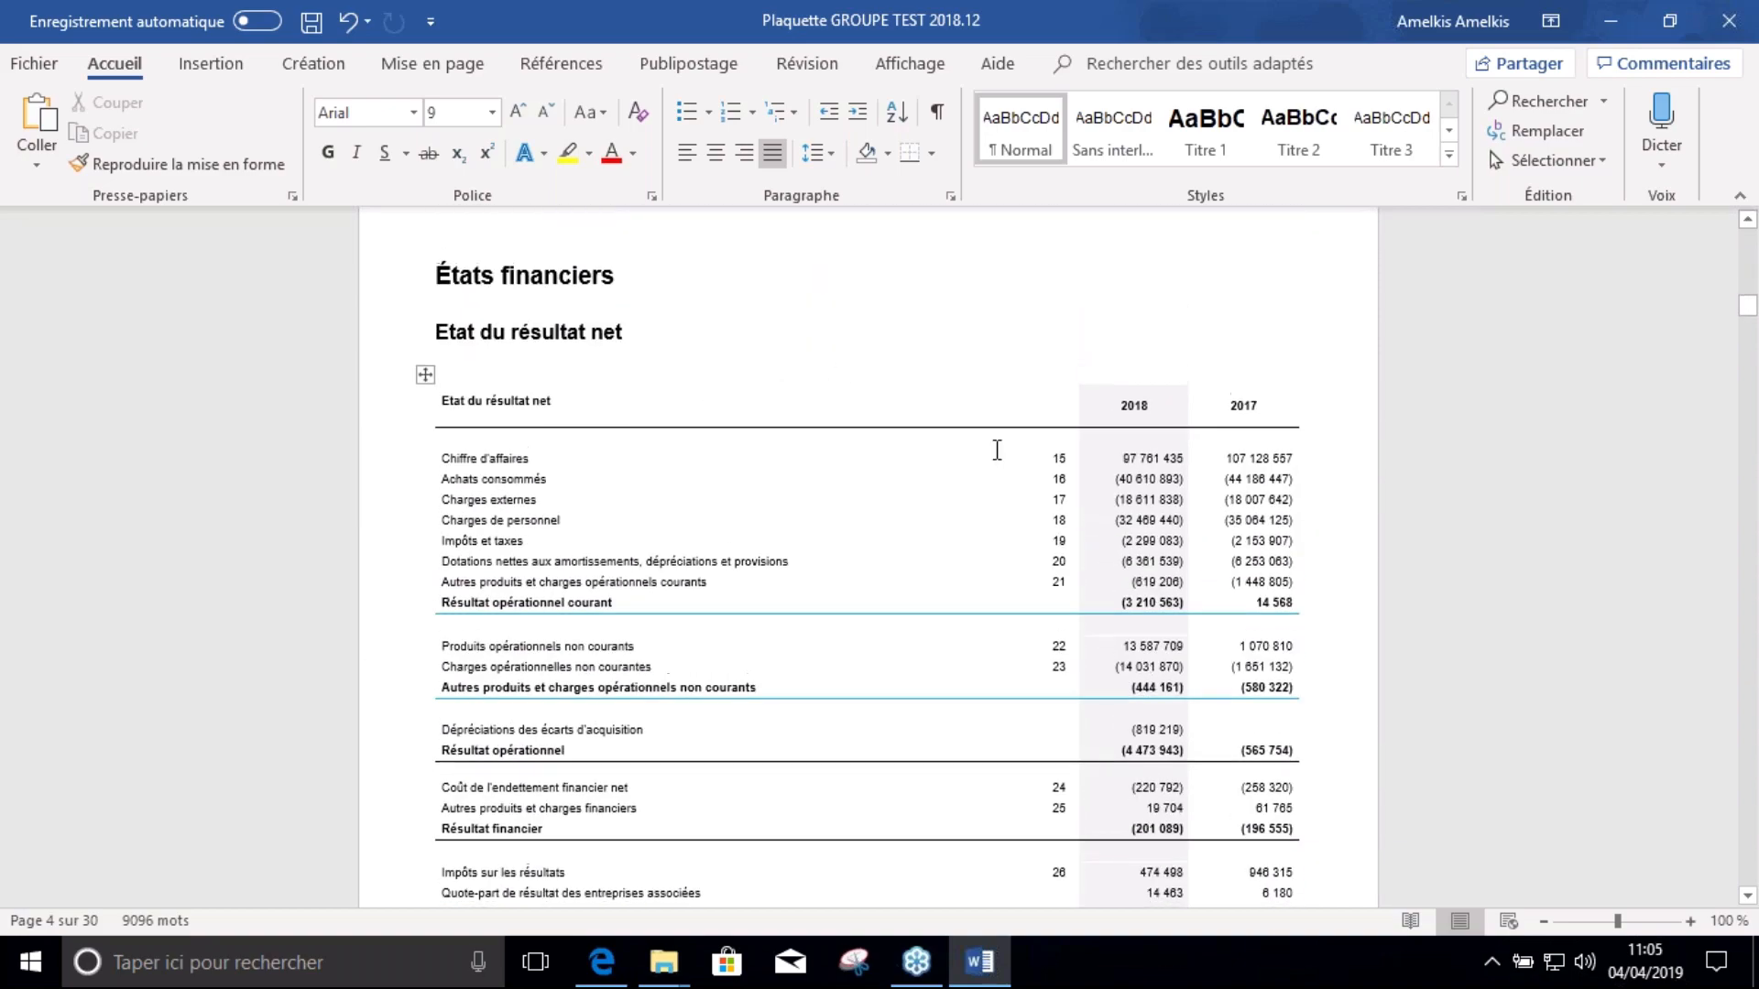
right_click(635, 415)
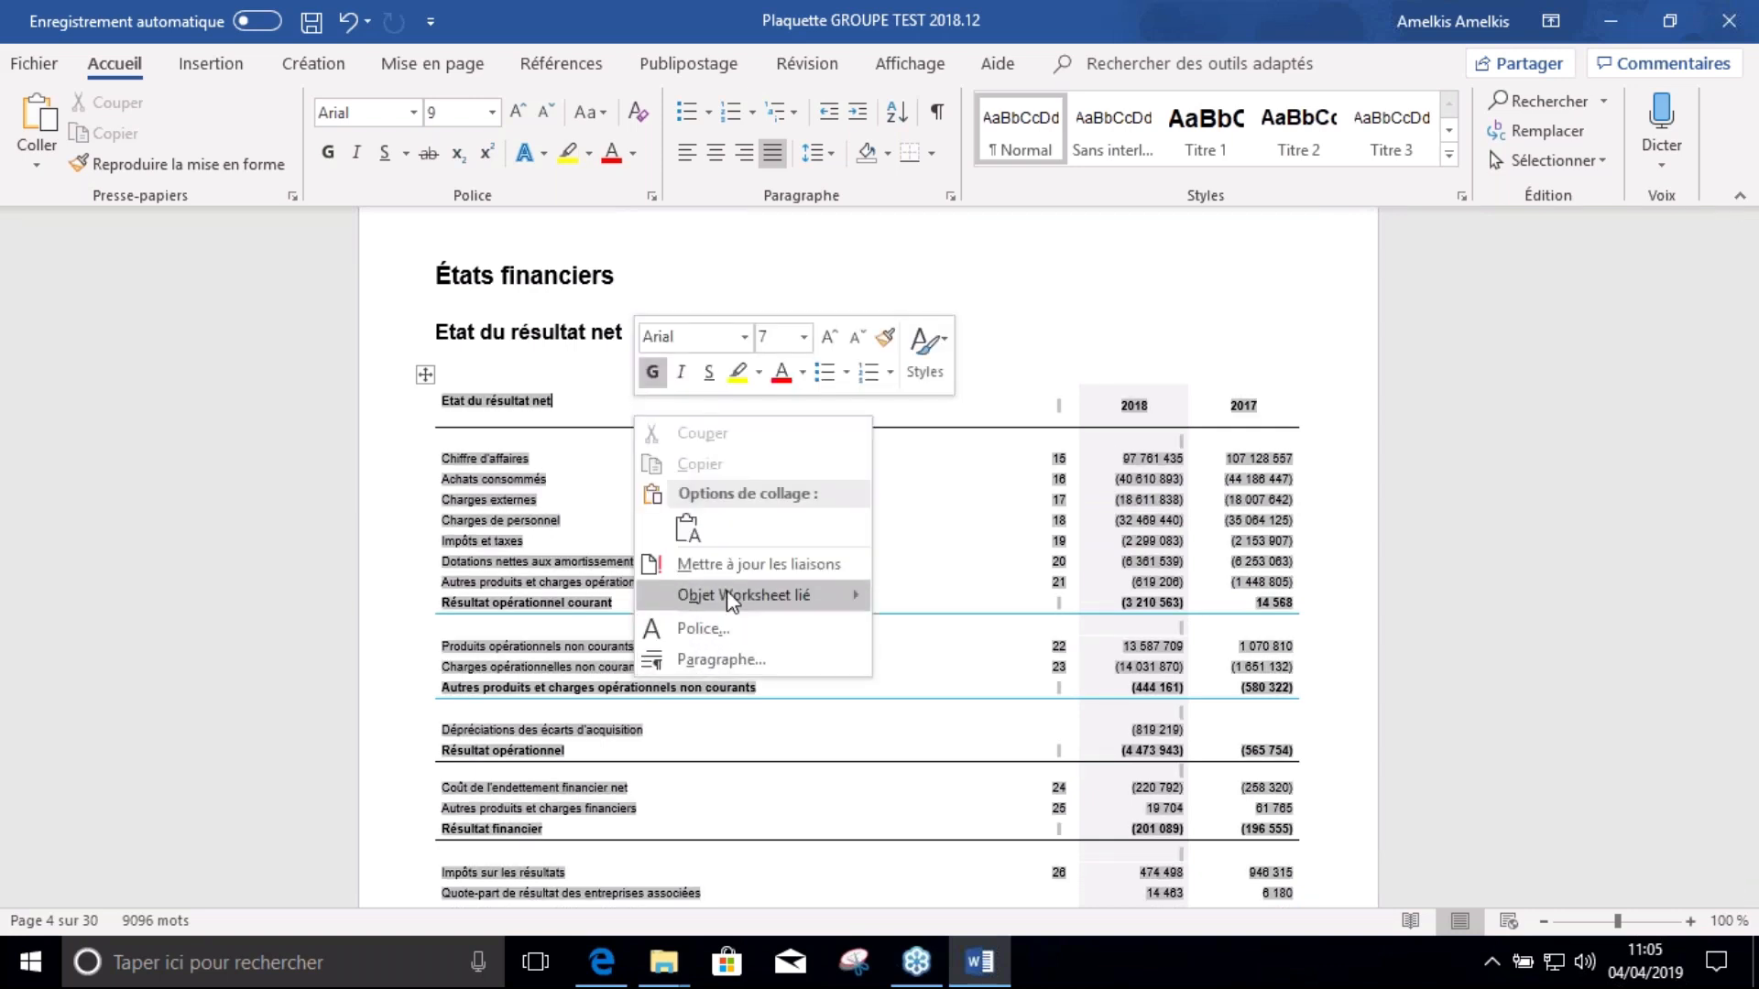
mouse_move(733, 595)
click(976, 693)
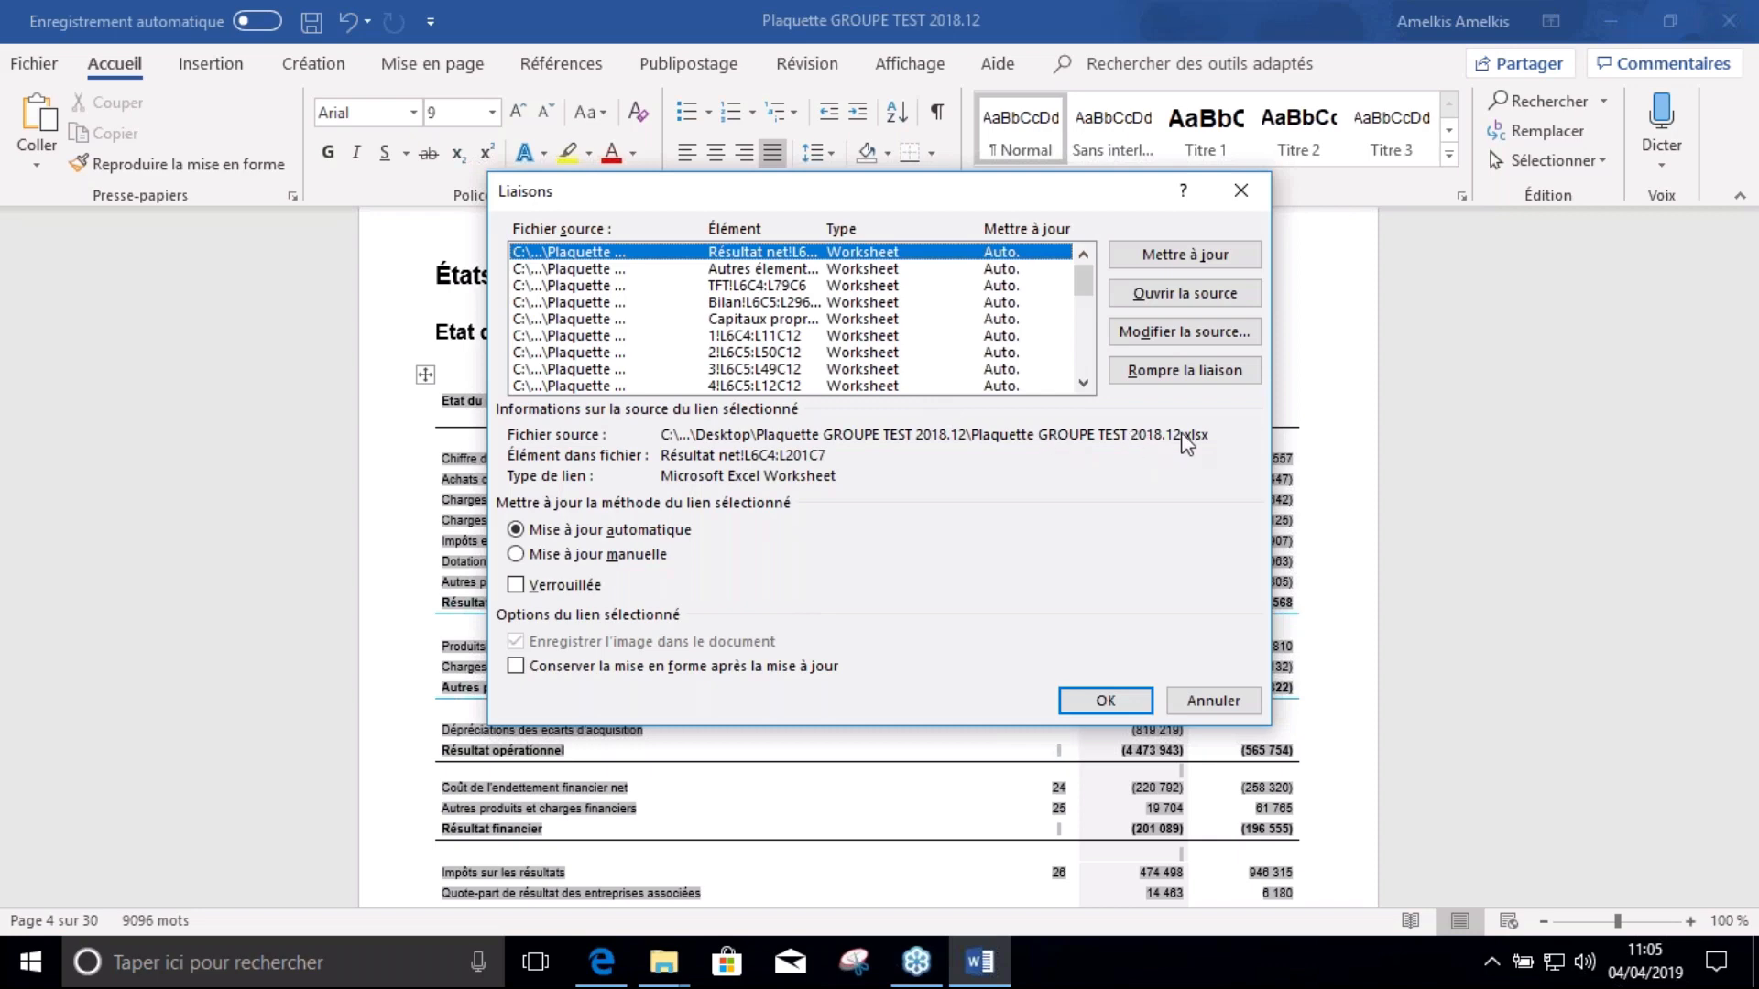
click(1105, 701)
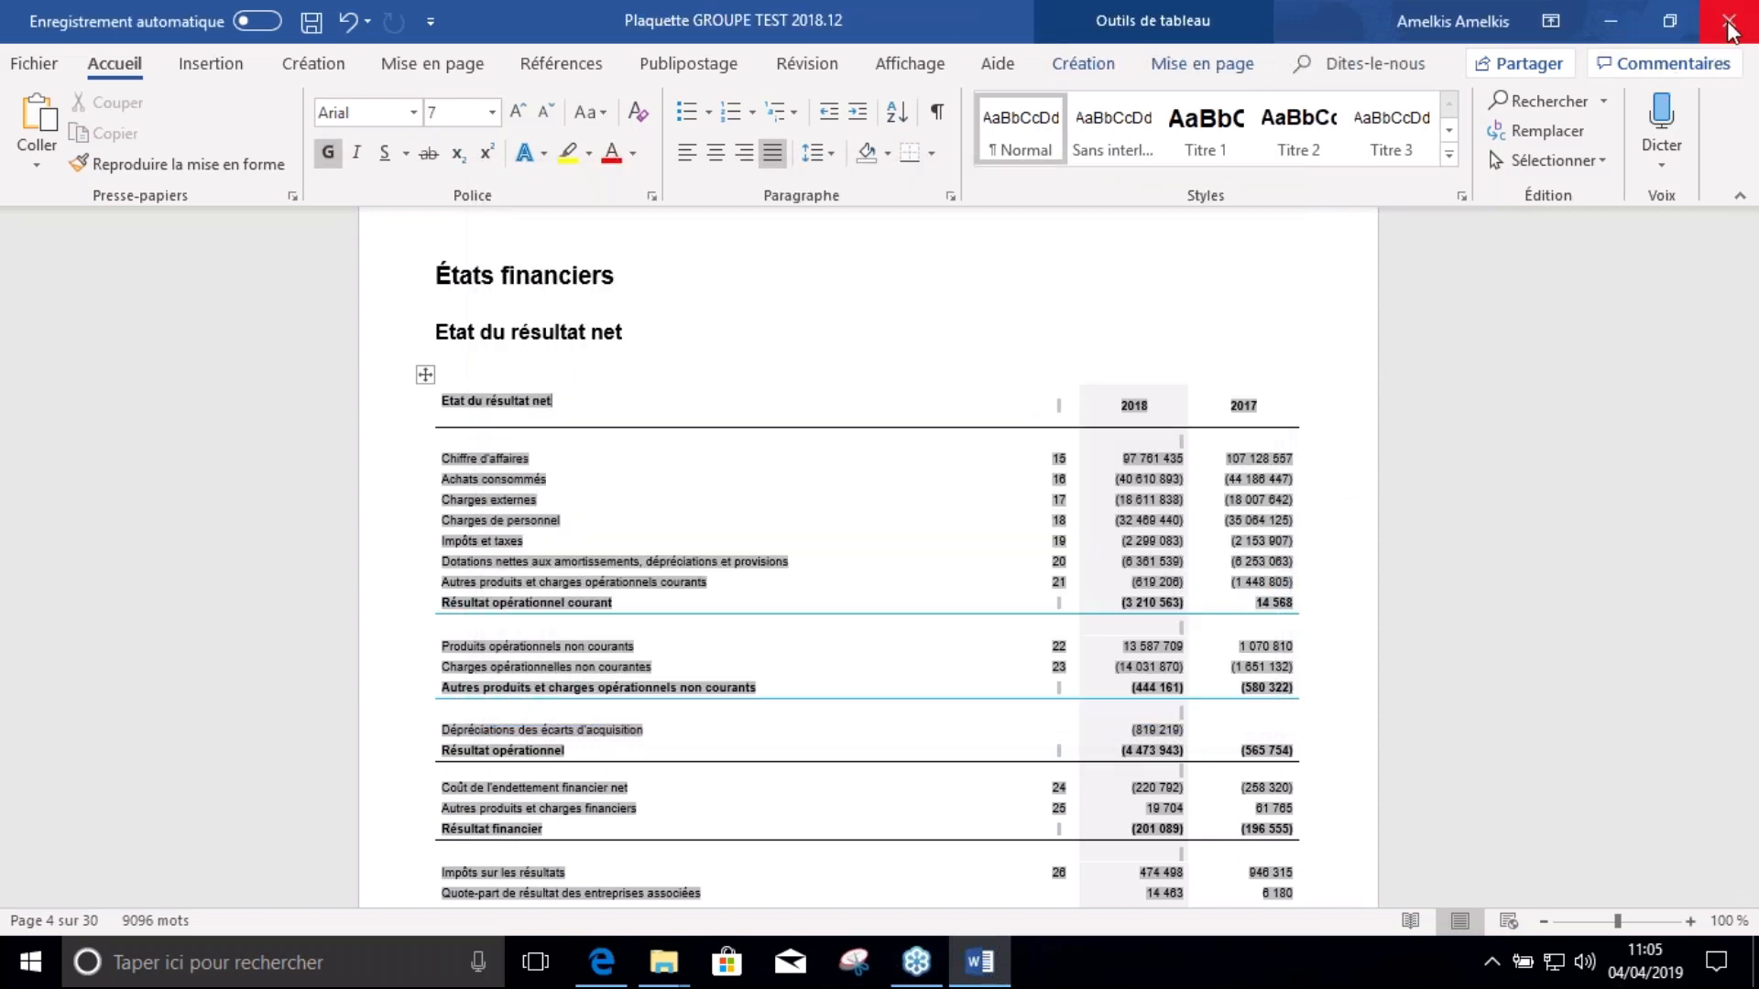
Save and close the Word report, select the Excel workbook, then switch to the OPERA portal
click(1727, 26)
click(771, 521)
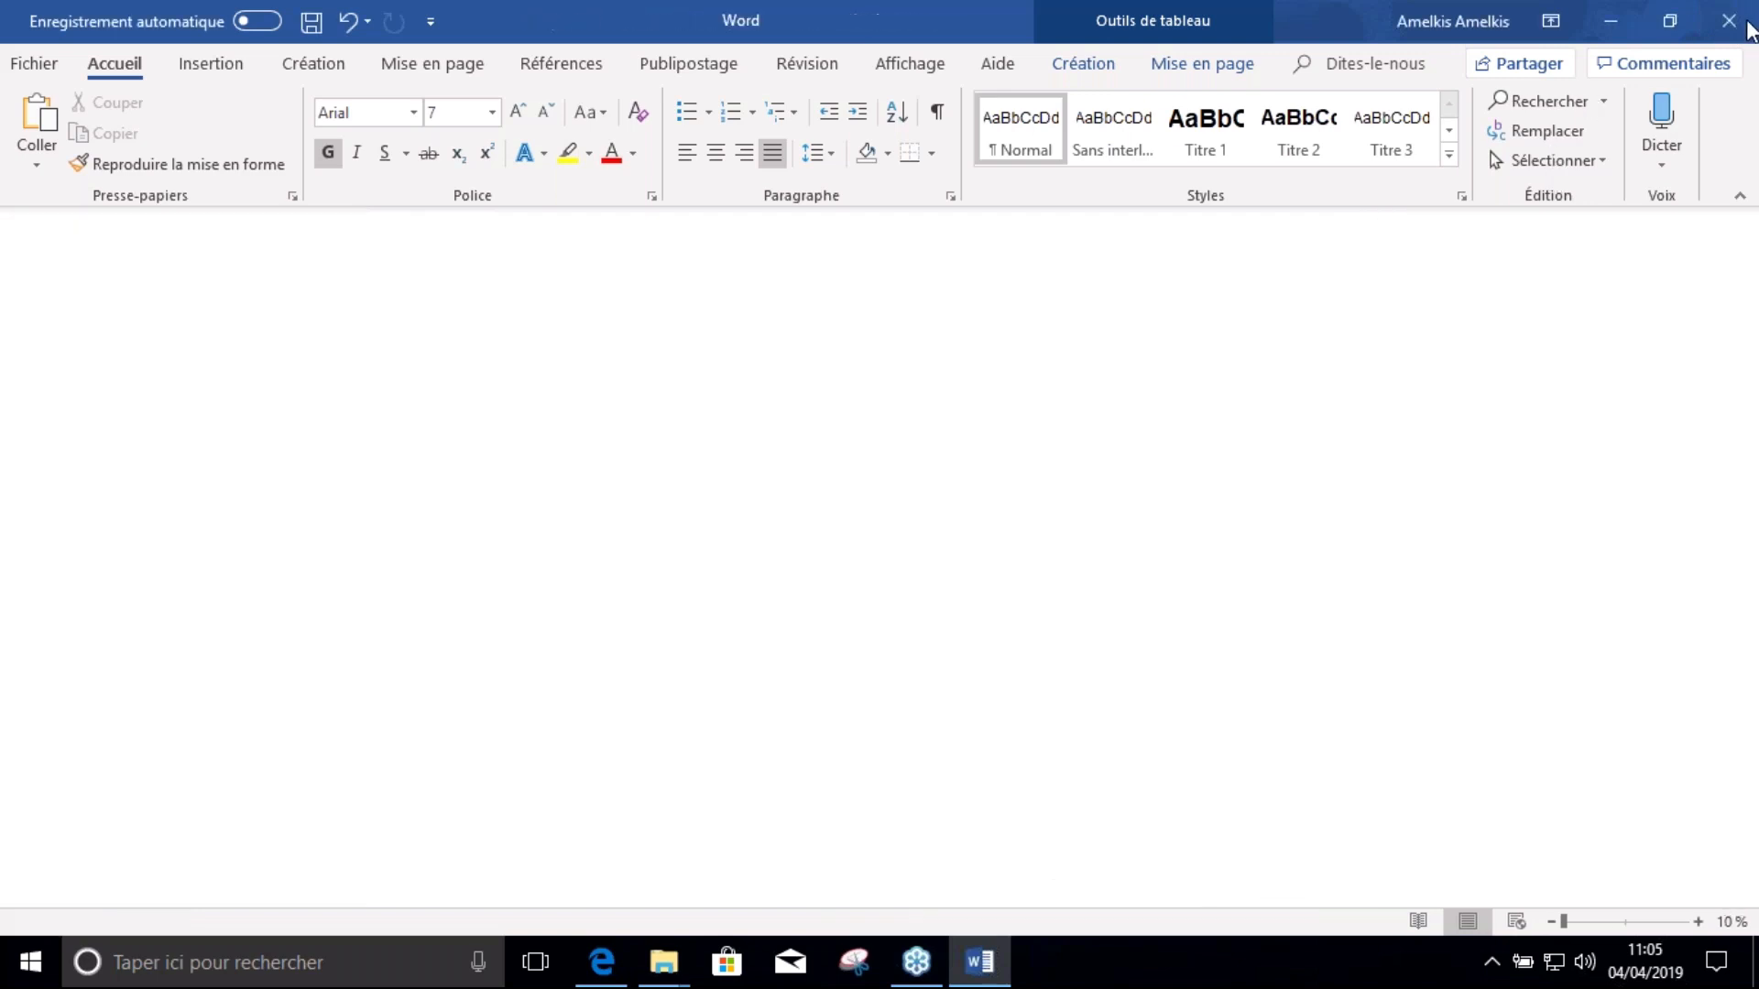
click(1727, 22)
click(546, 390)
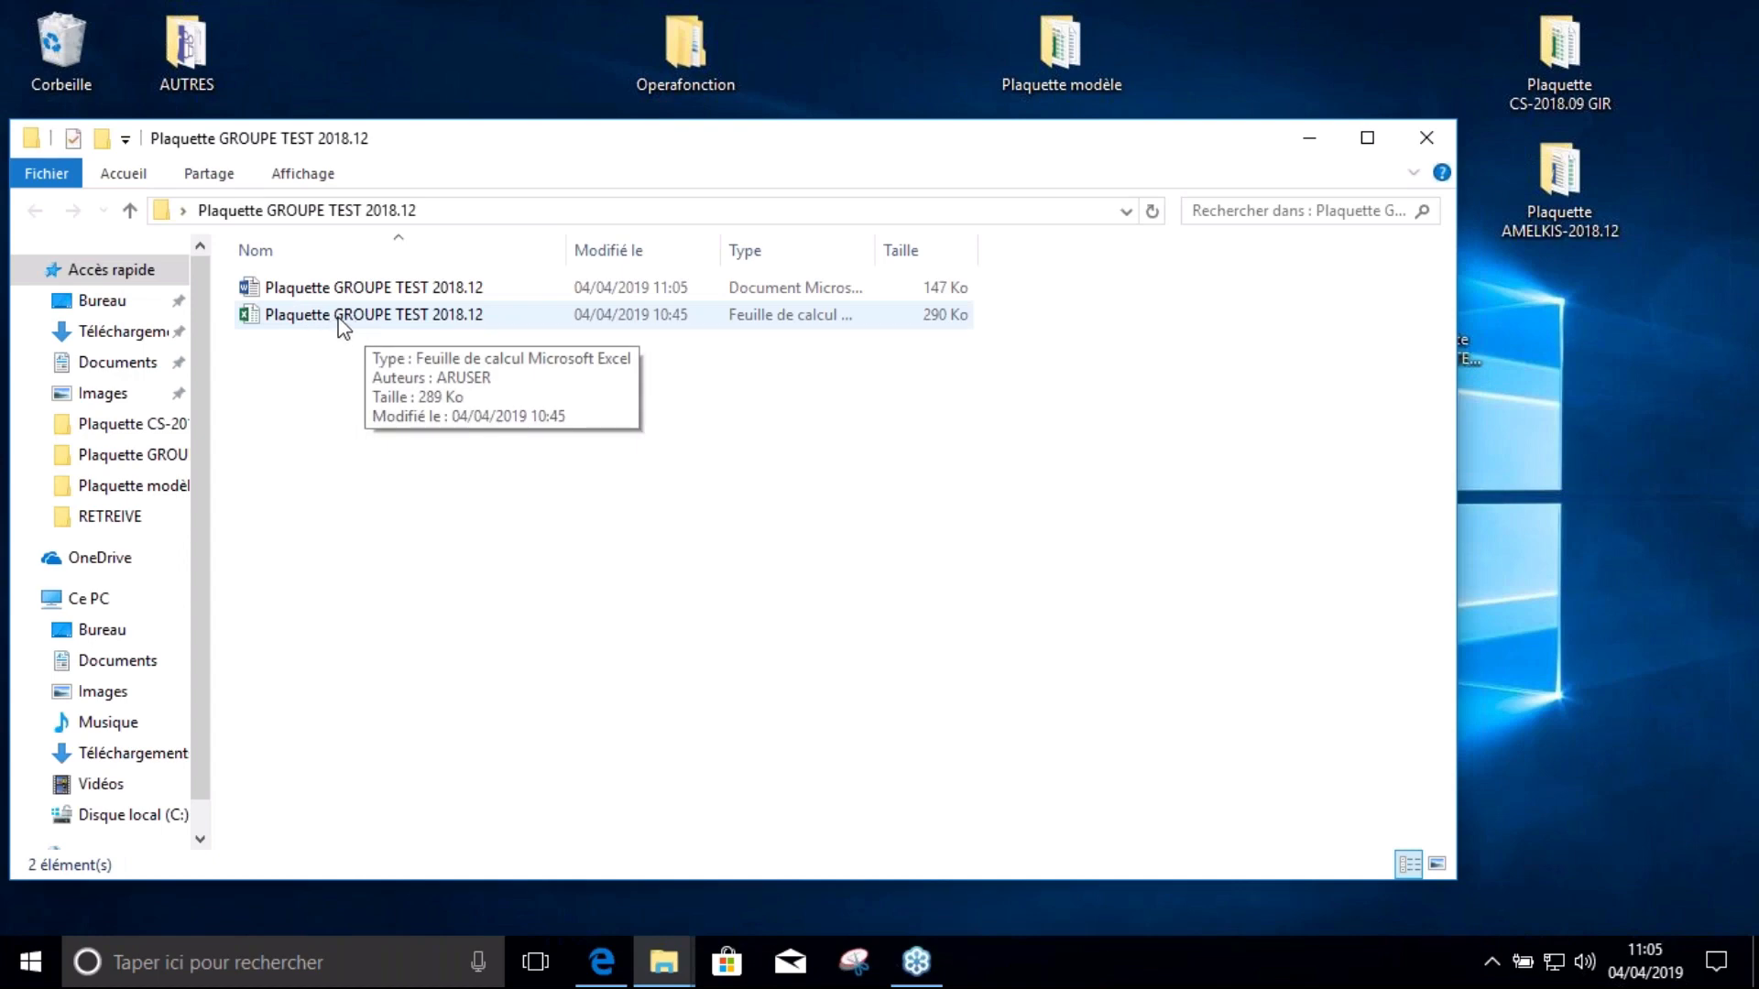
double_click(353, 317)
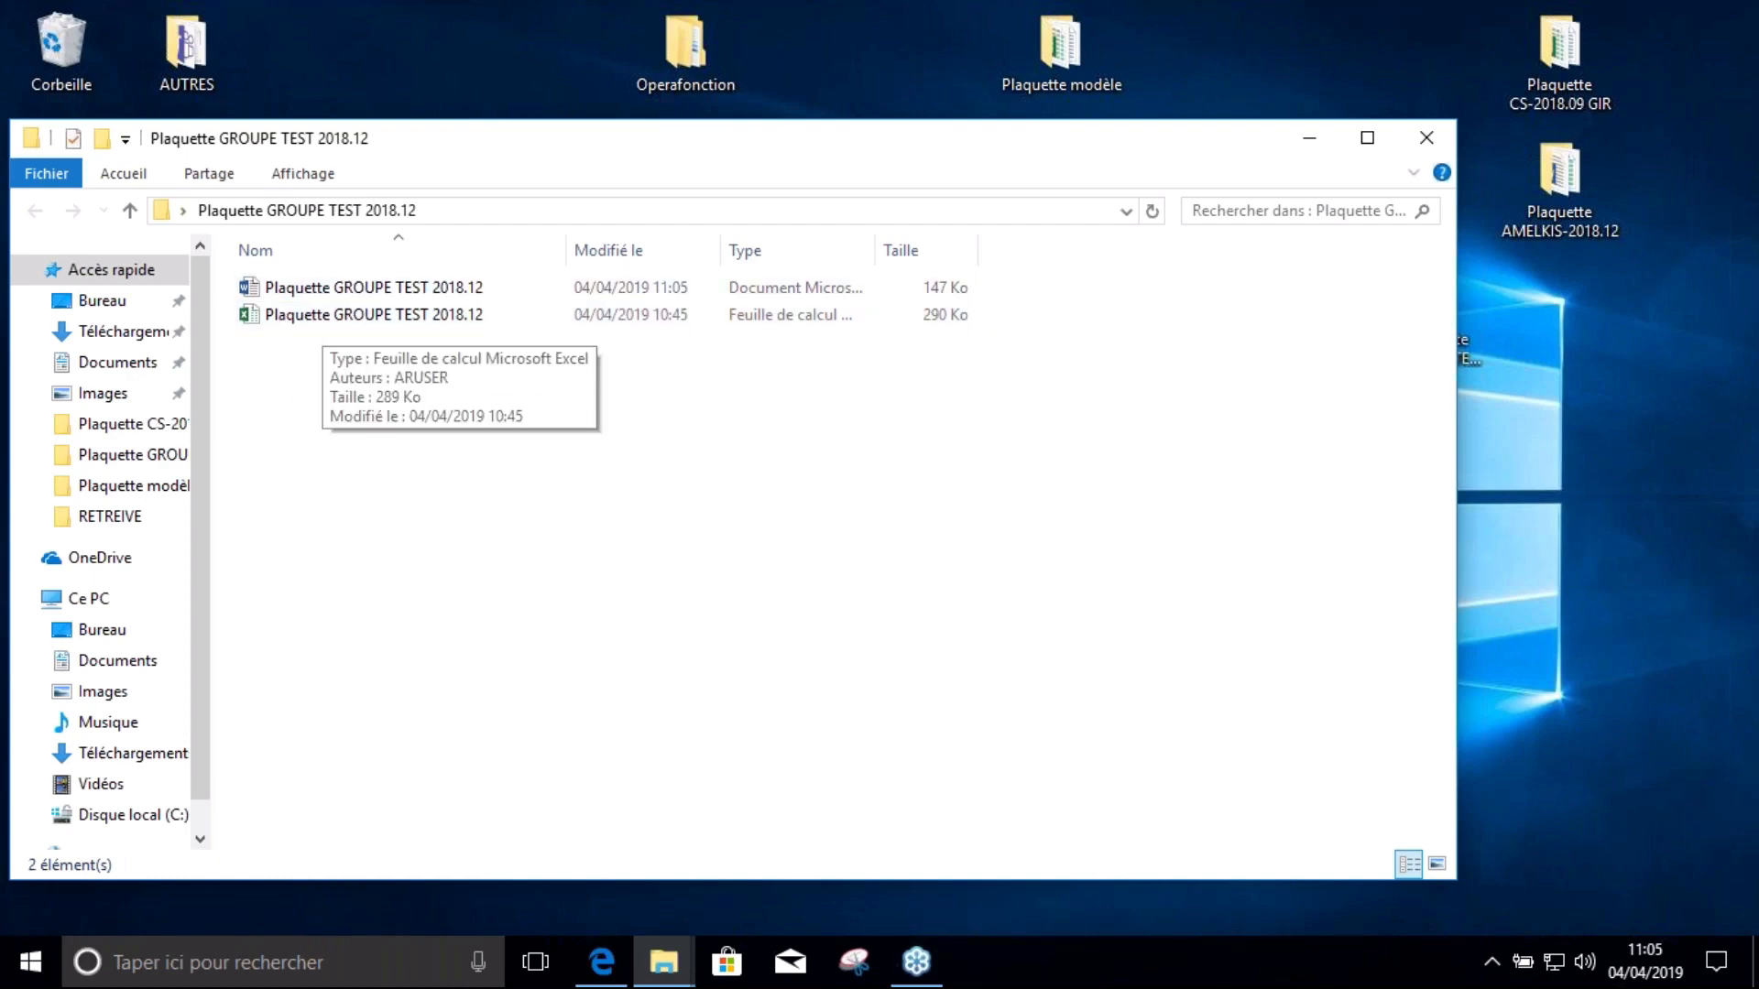
click(605, 957)
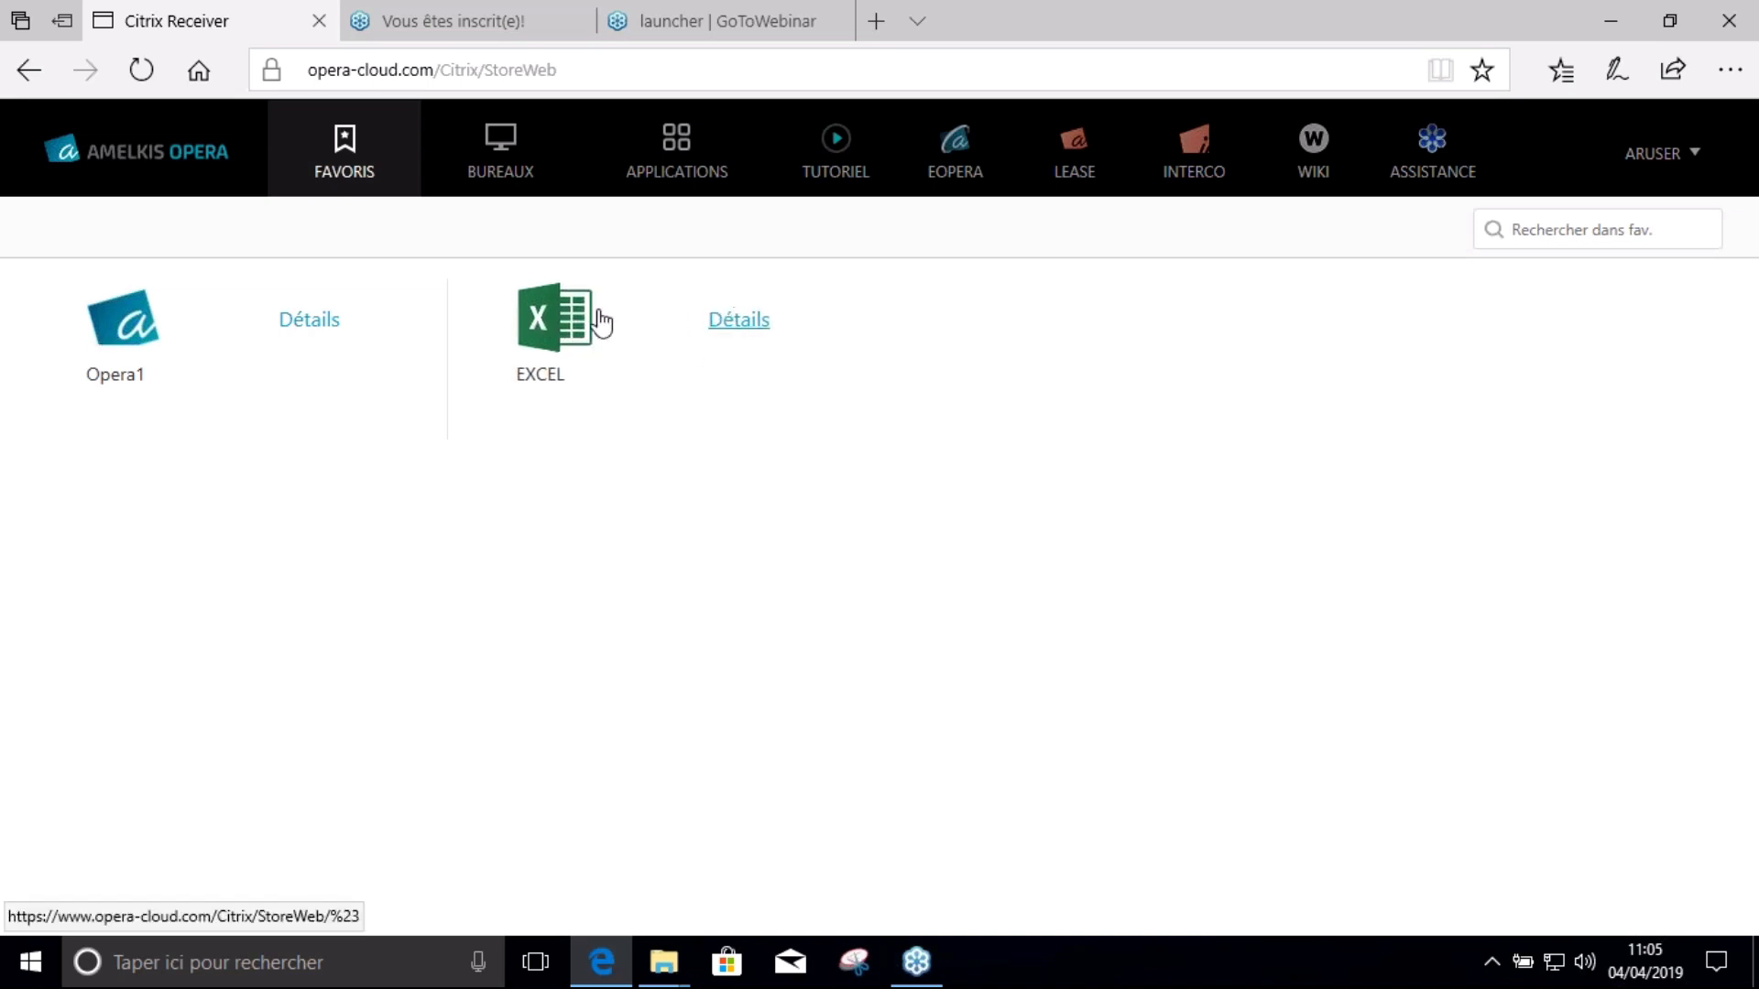
Launch the EXCEL tile from the Citrix favourites and run the downloaded .ica file
click(557, 319)
click(986, 892)
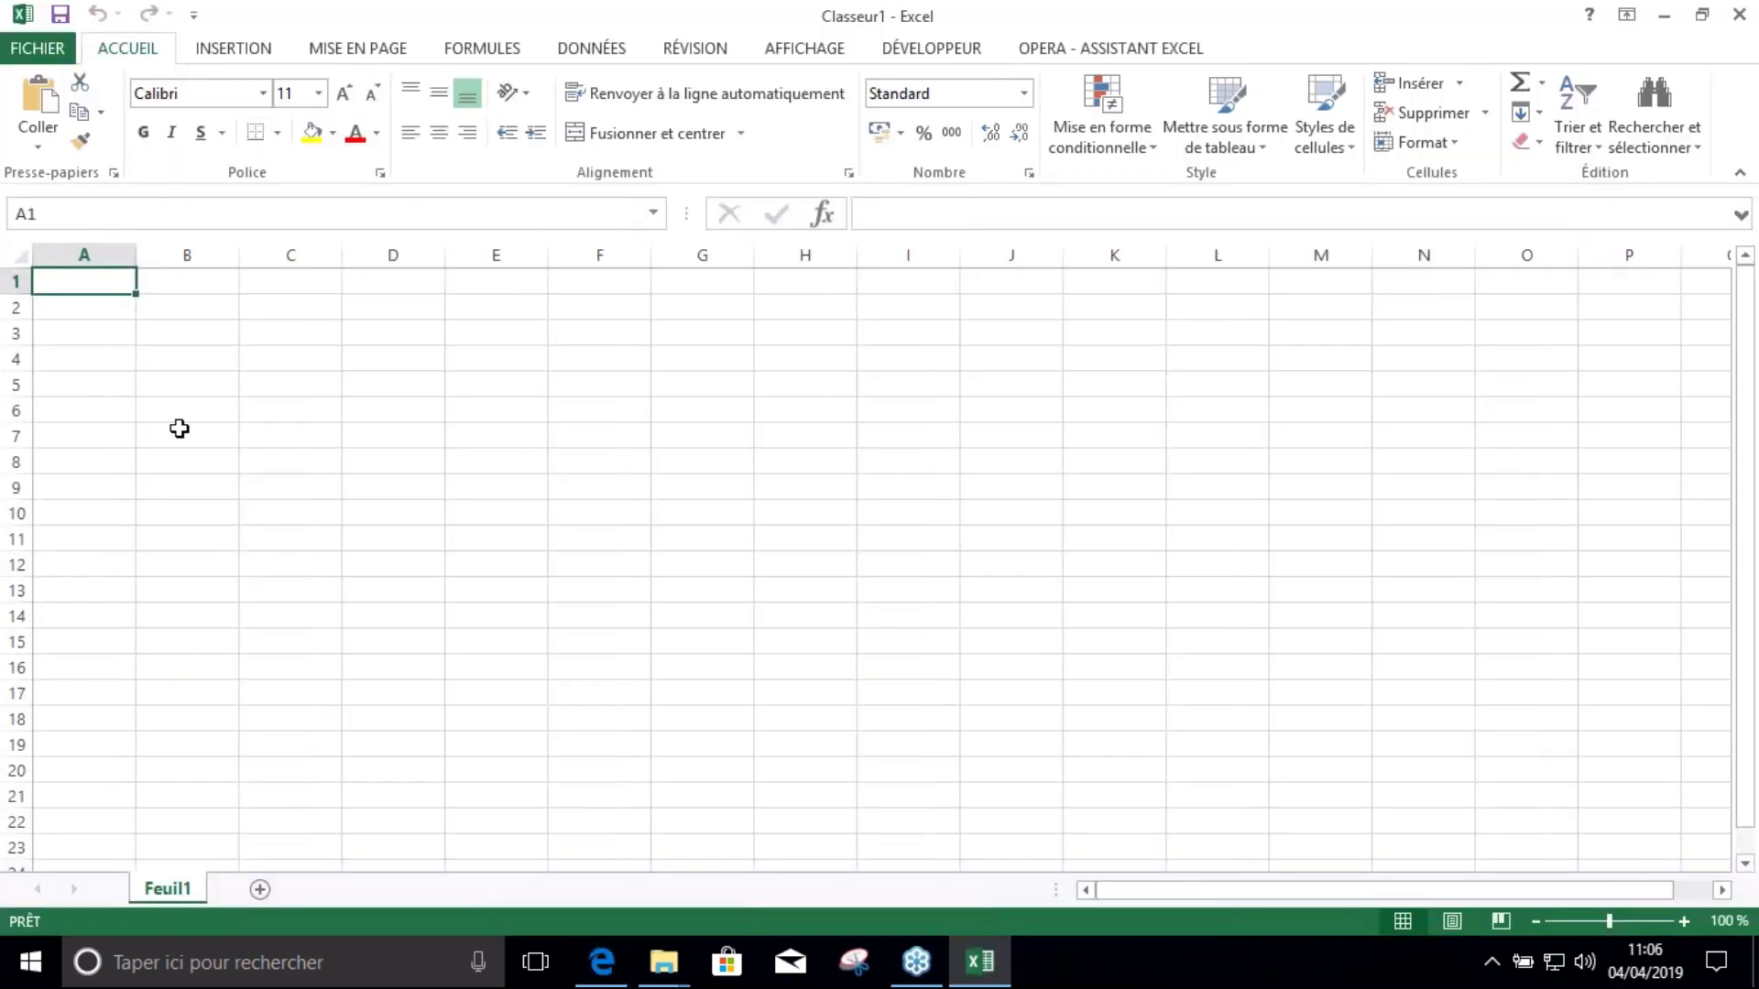
Open Plaquette GROUPE TEST 2018.12 from C:\Utilisateurs\Depannage\Bureau and switch to its Home sheet
click(46, 44)
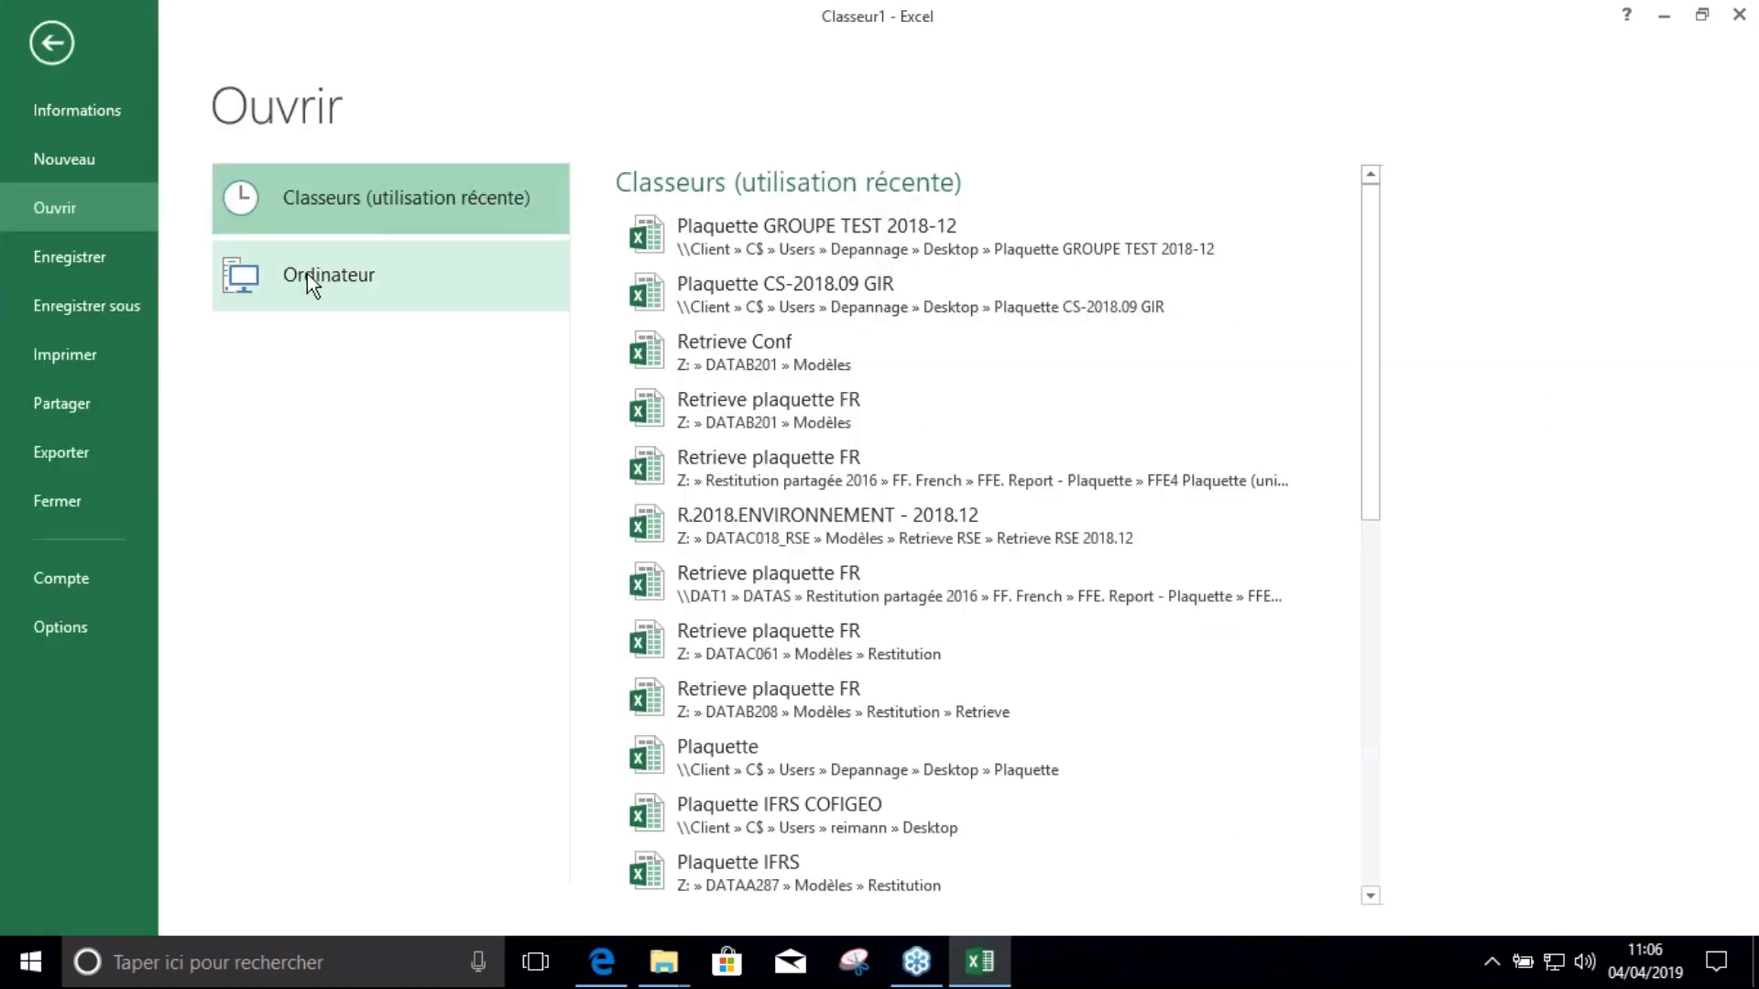
click(408, 306)
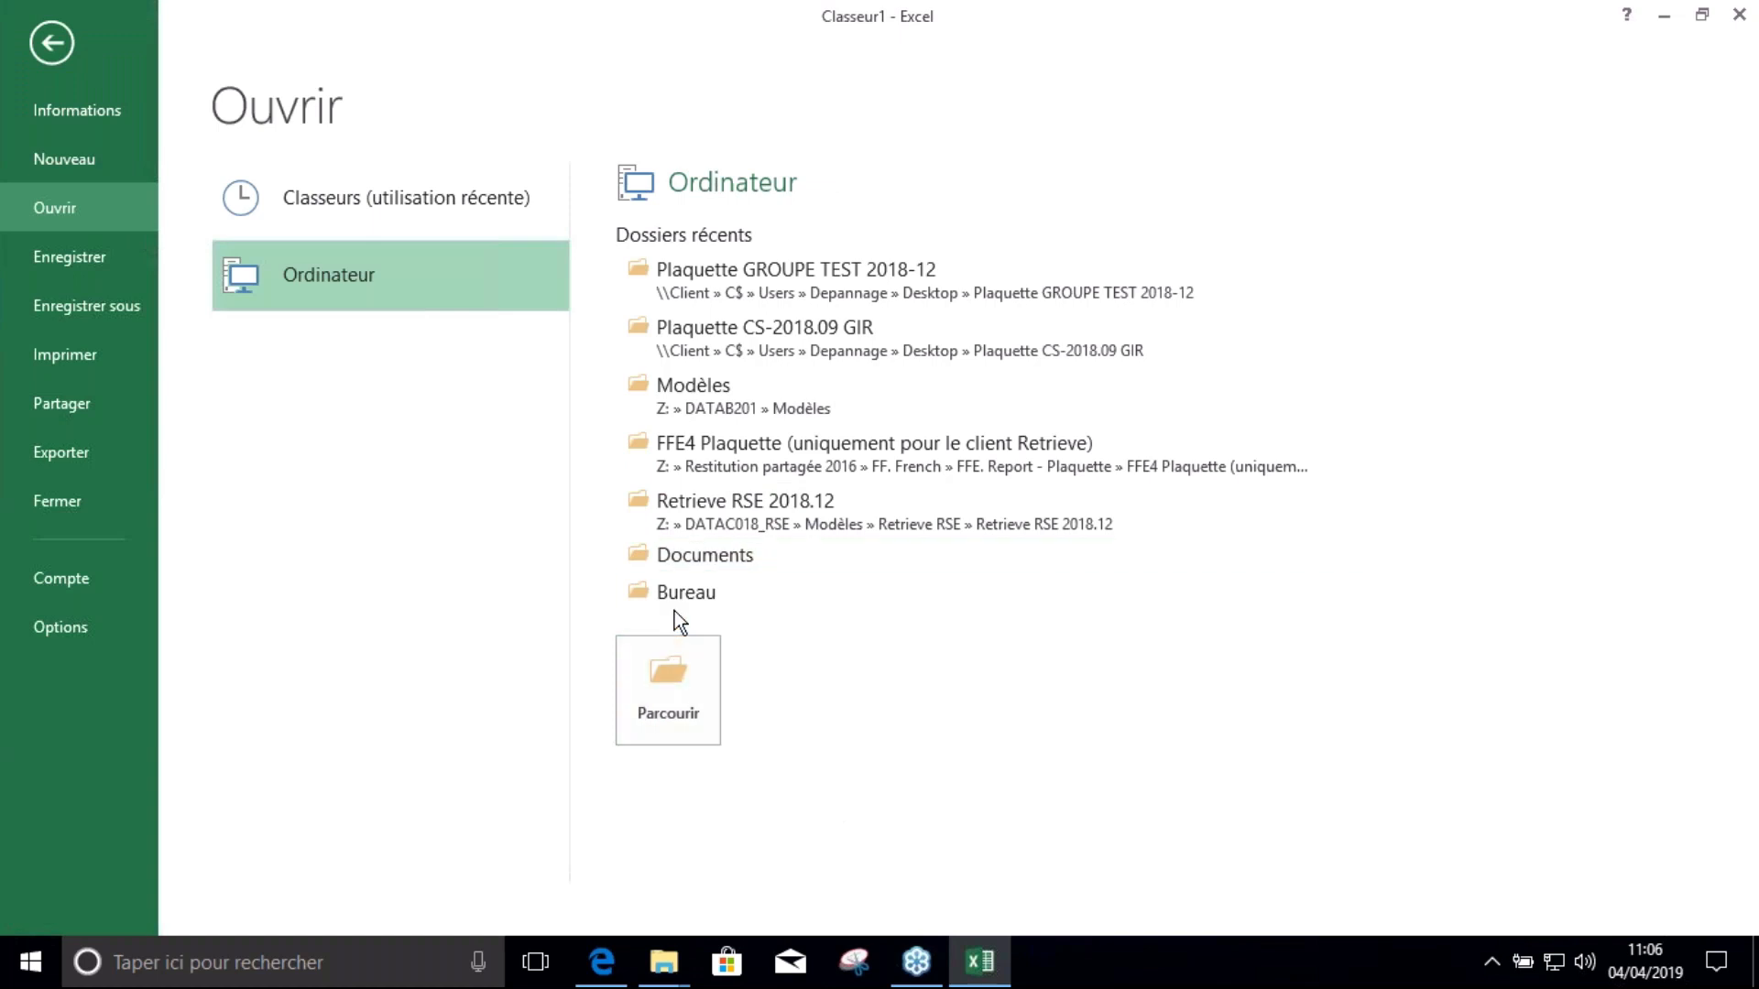
click(661, 678)
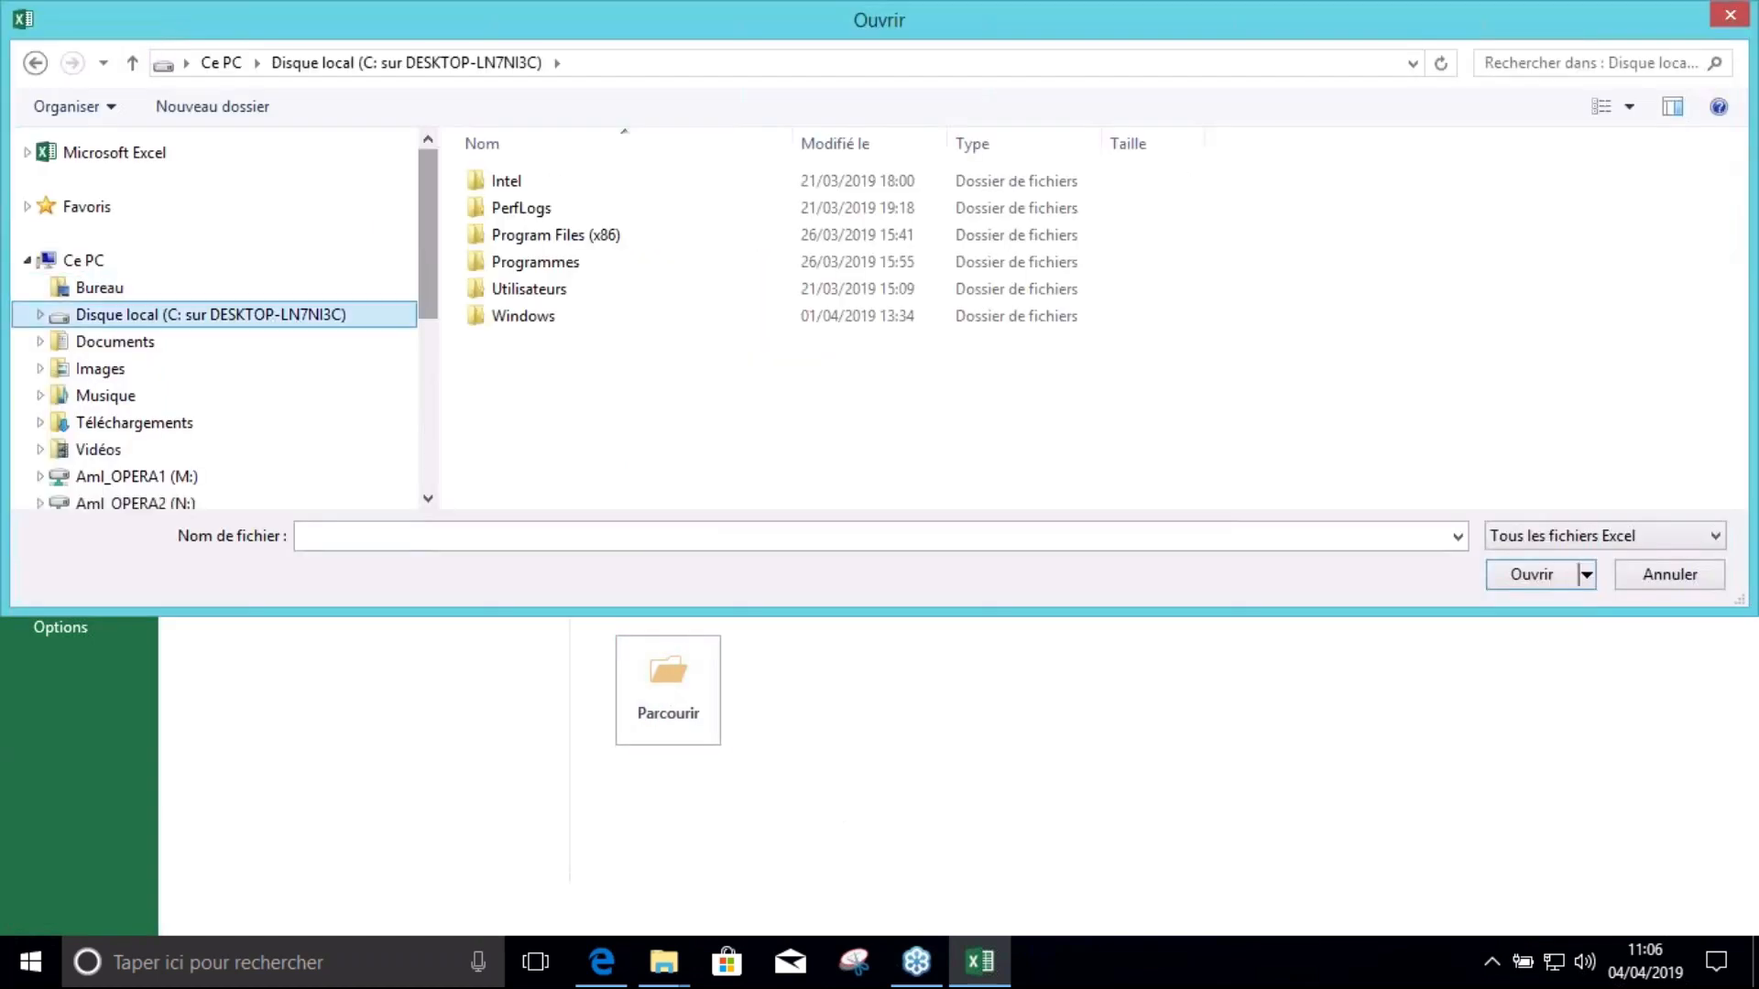
double_click(558, 289)
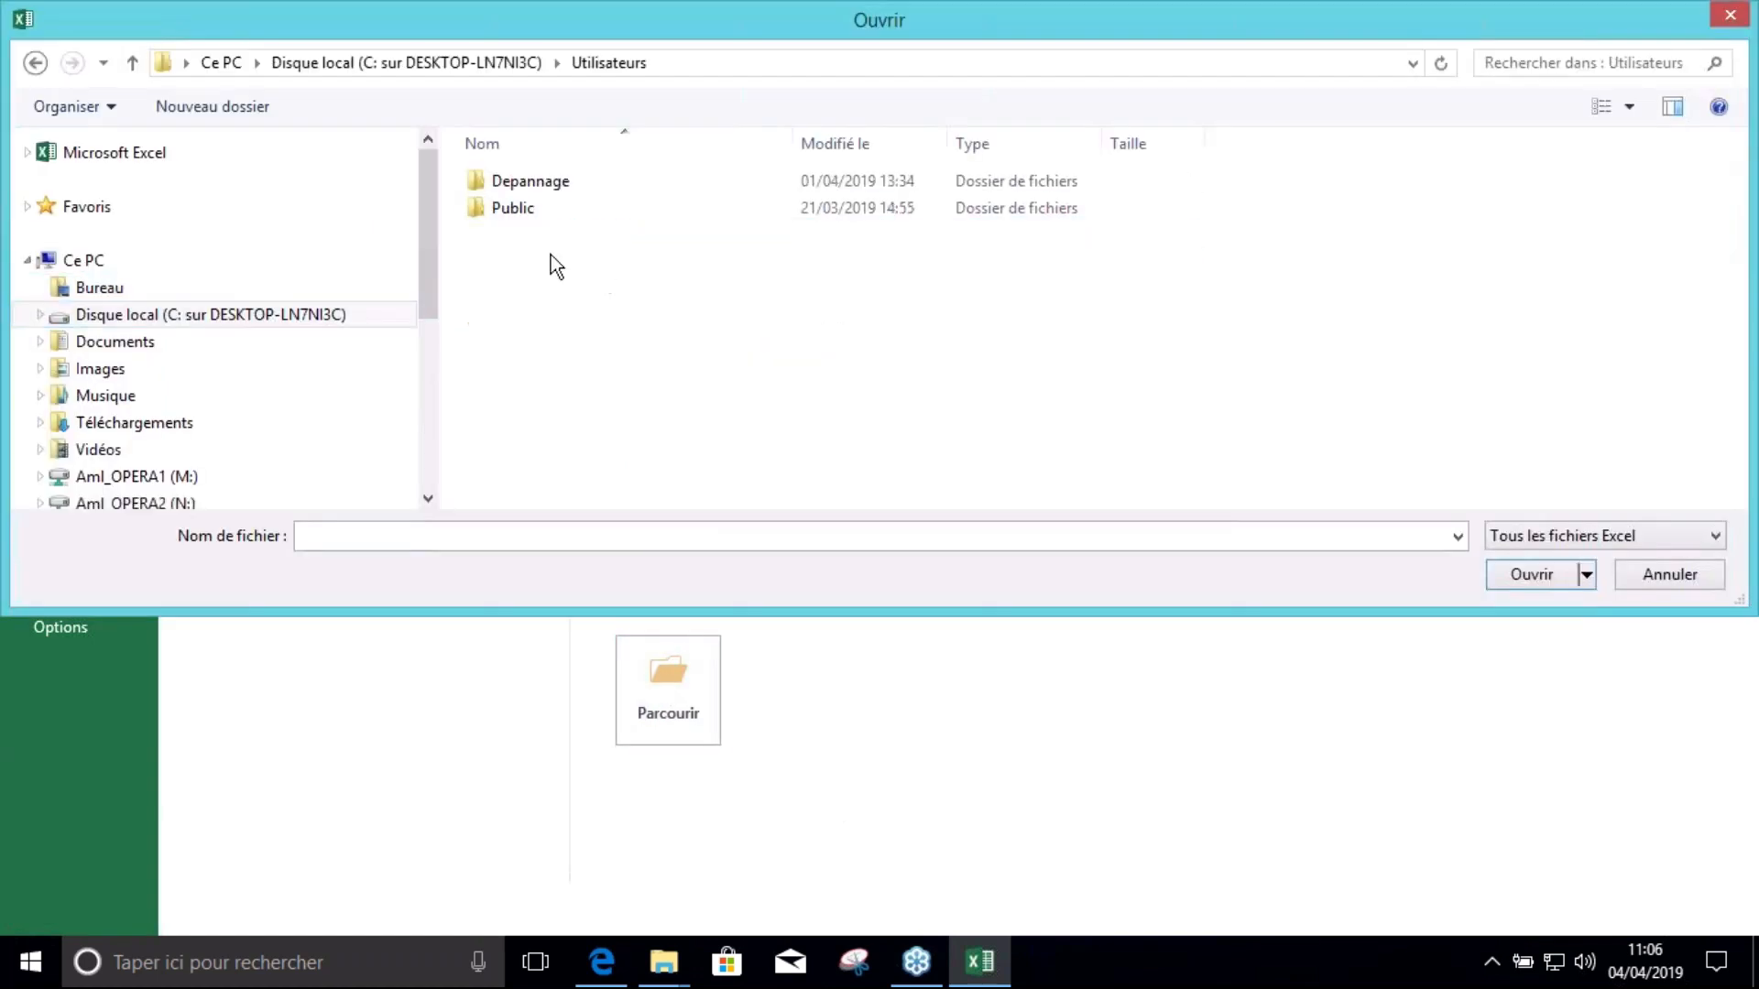
double_click(569, 184)
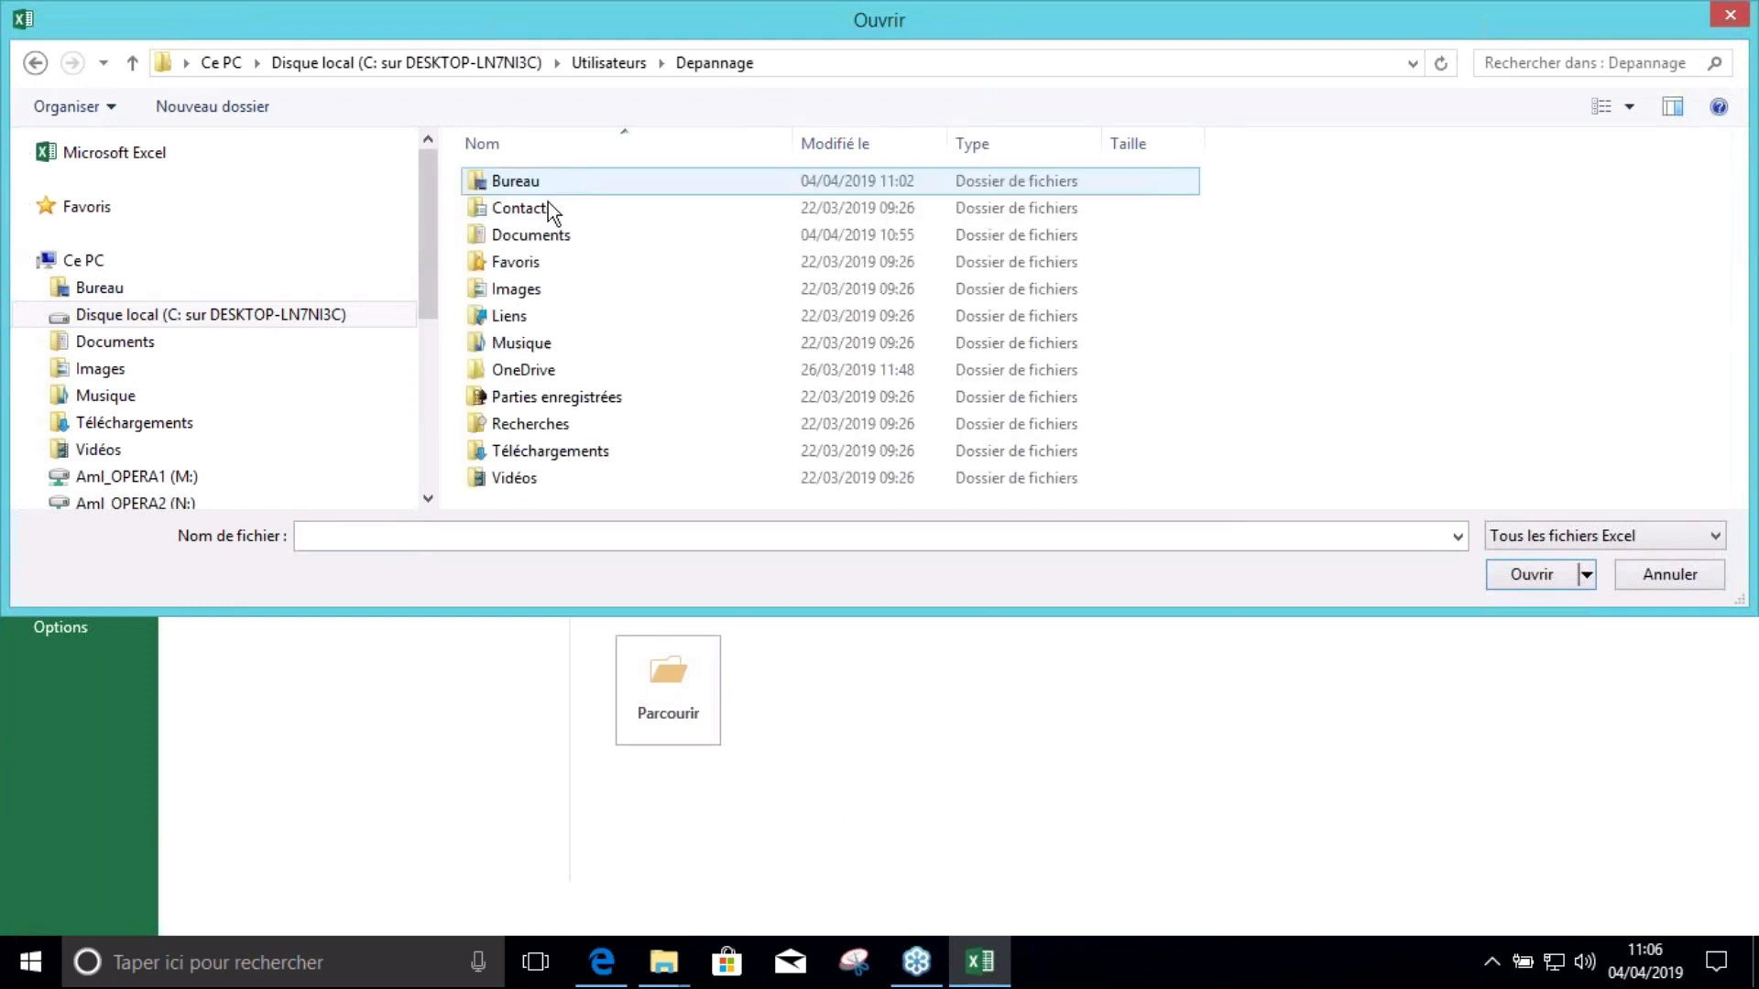
double_click(569, 181)
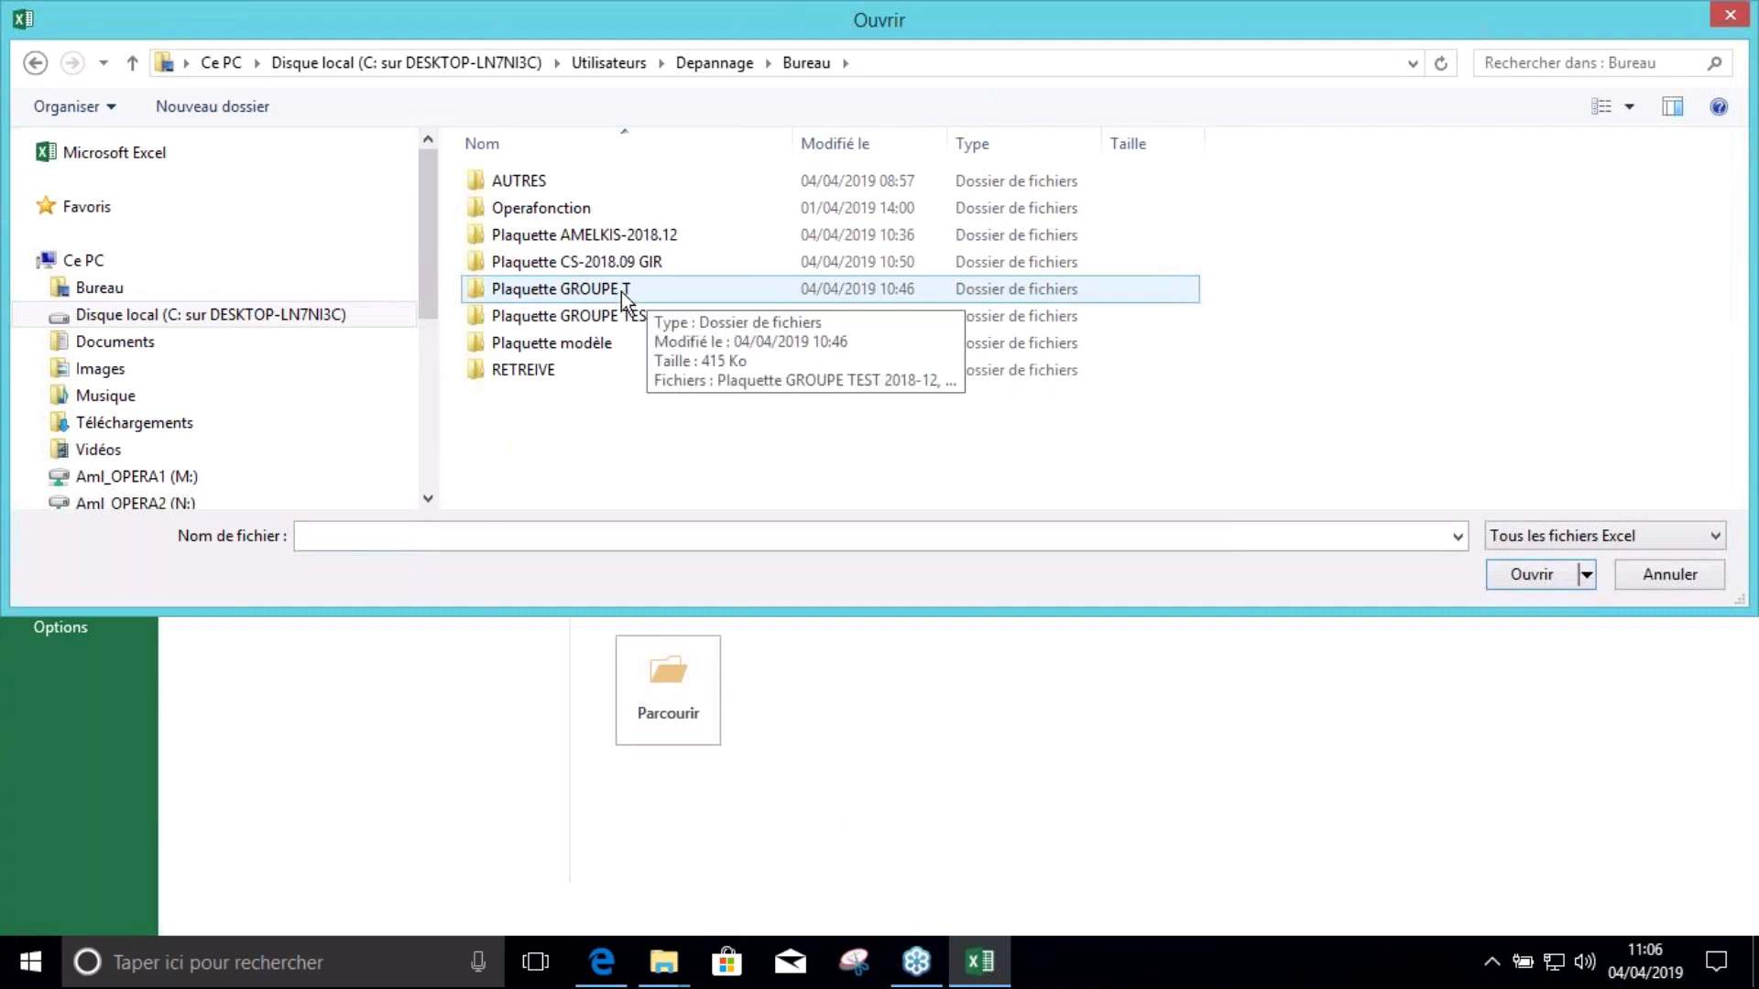
double_click(588, 319)
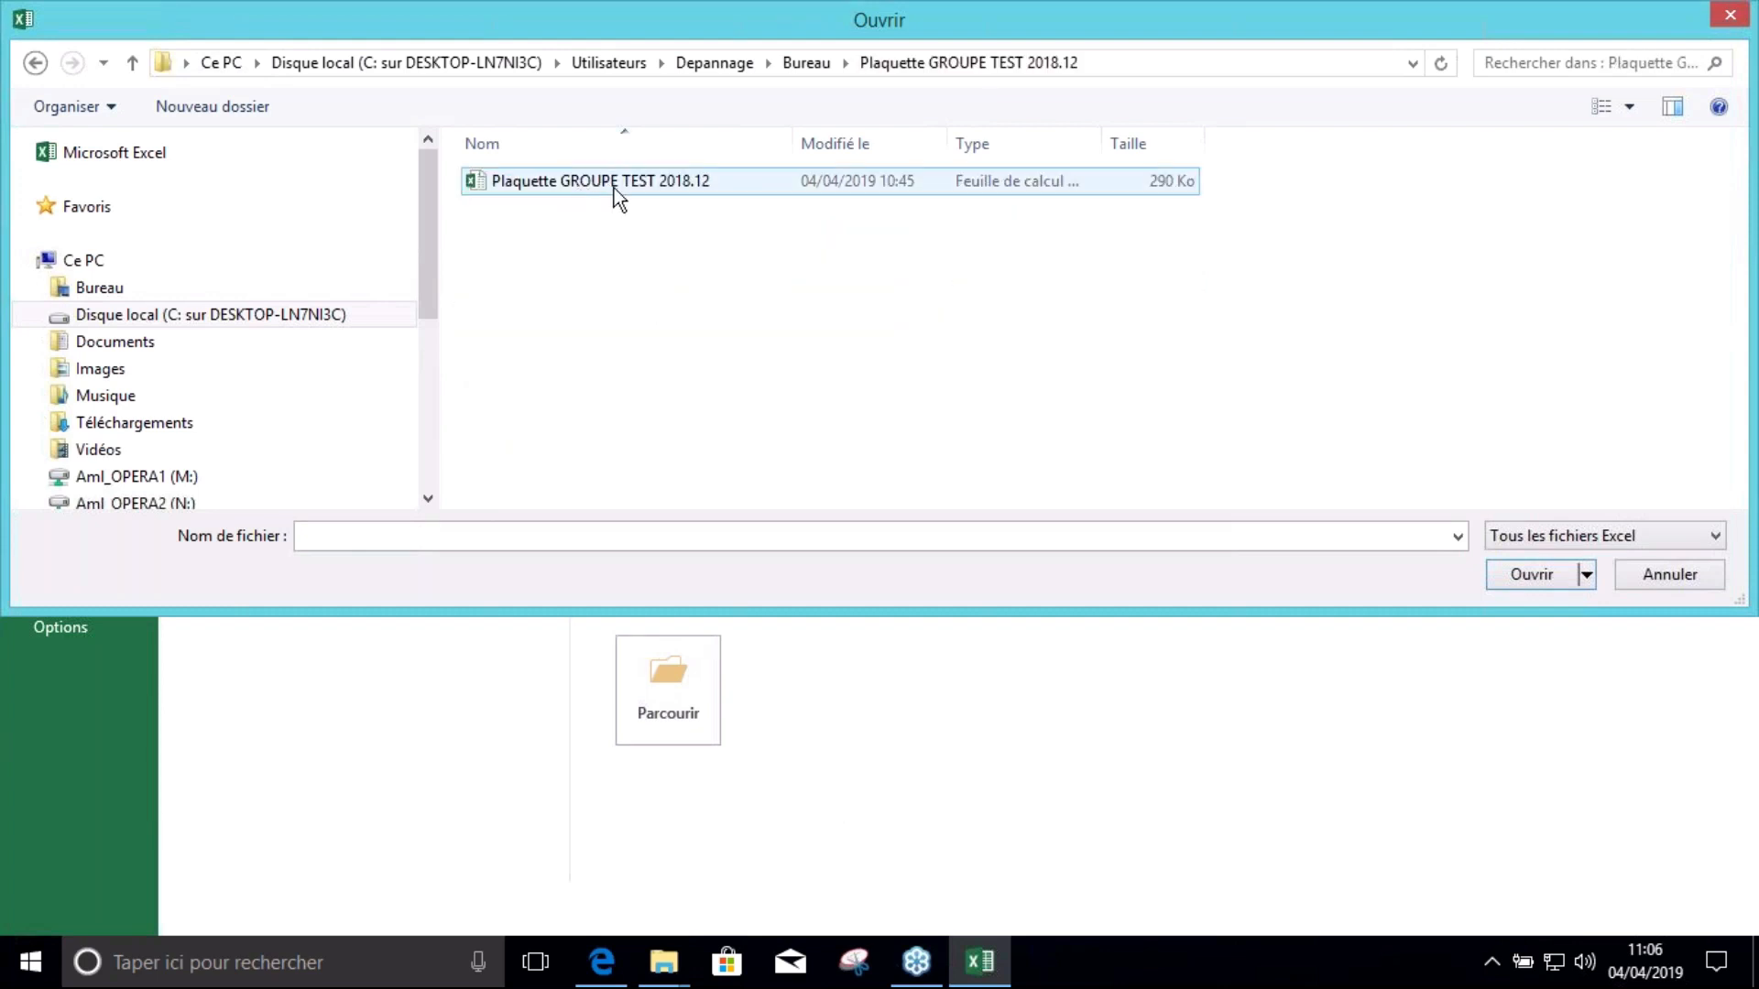
double_click(601, 183)
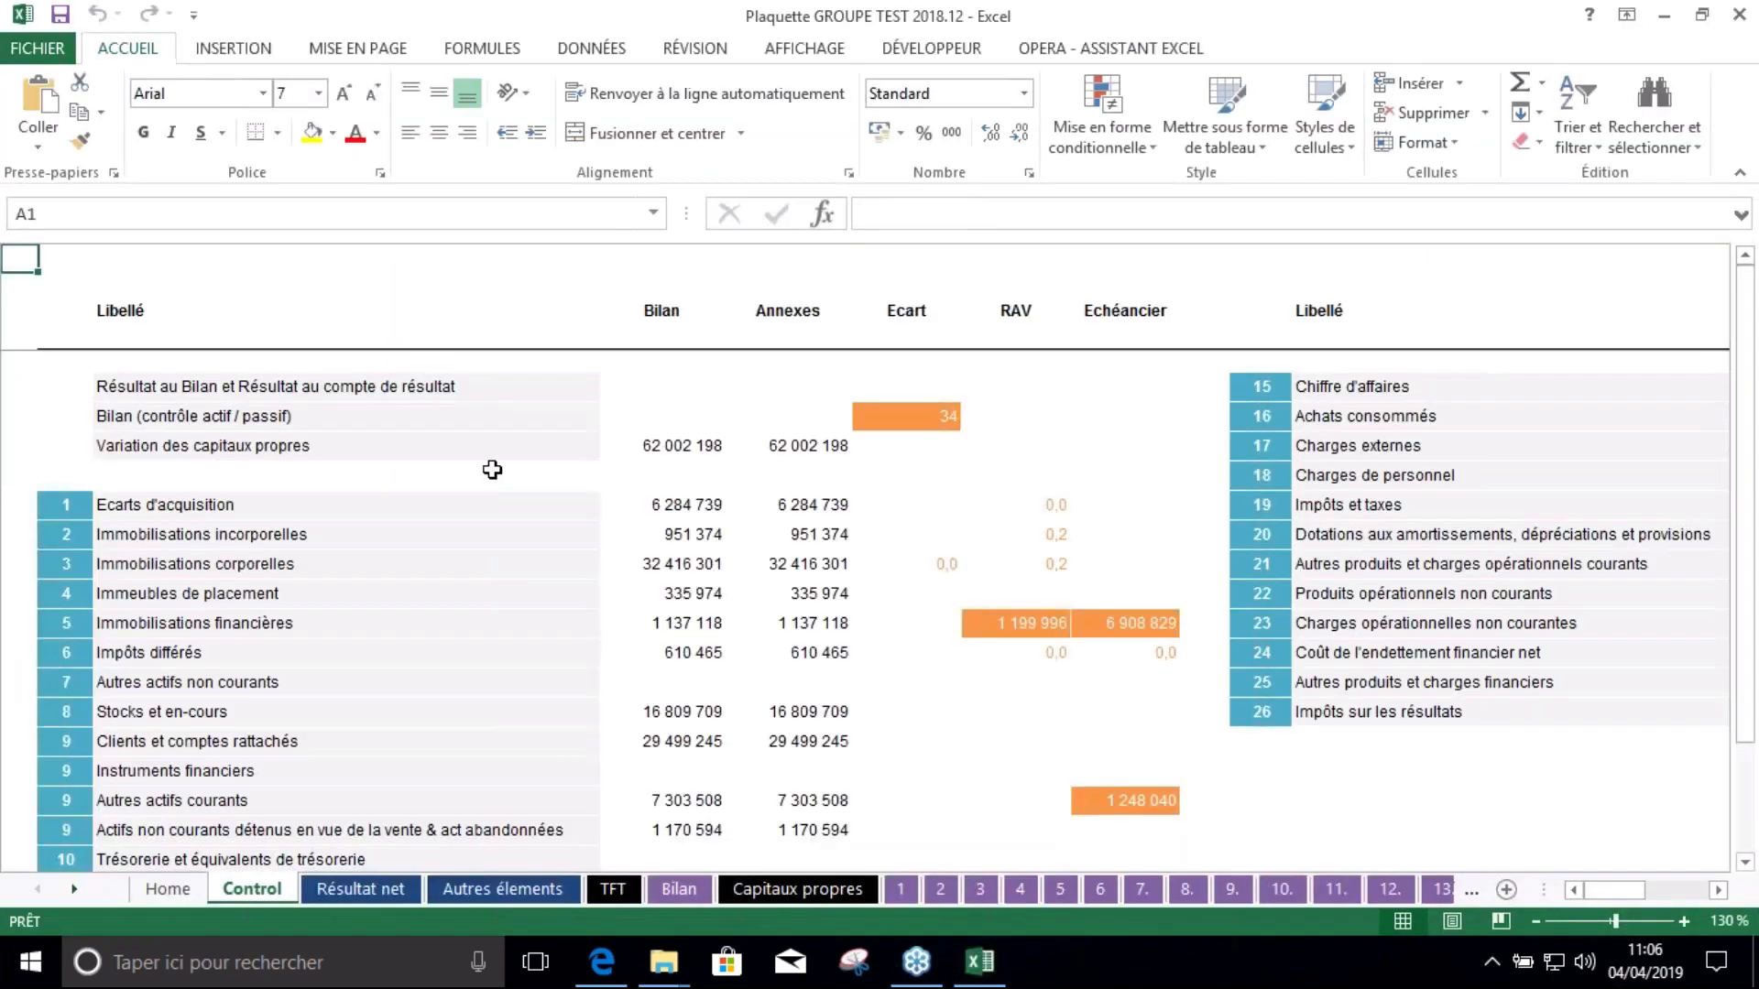
click(170, 890)
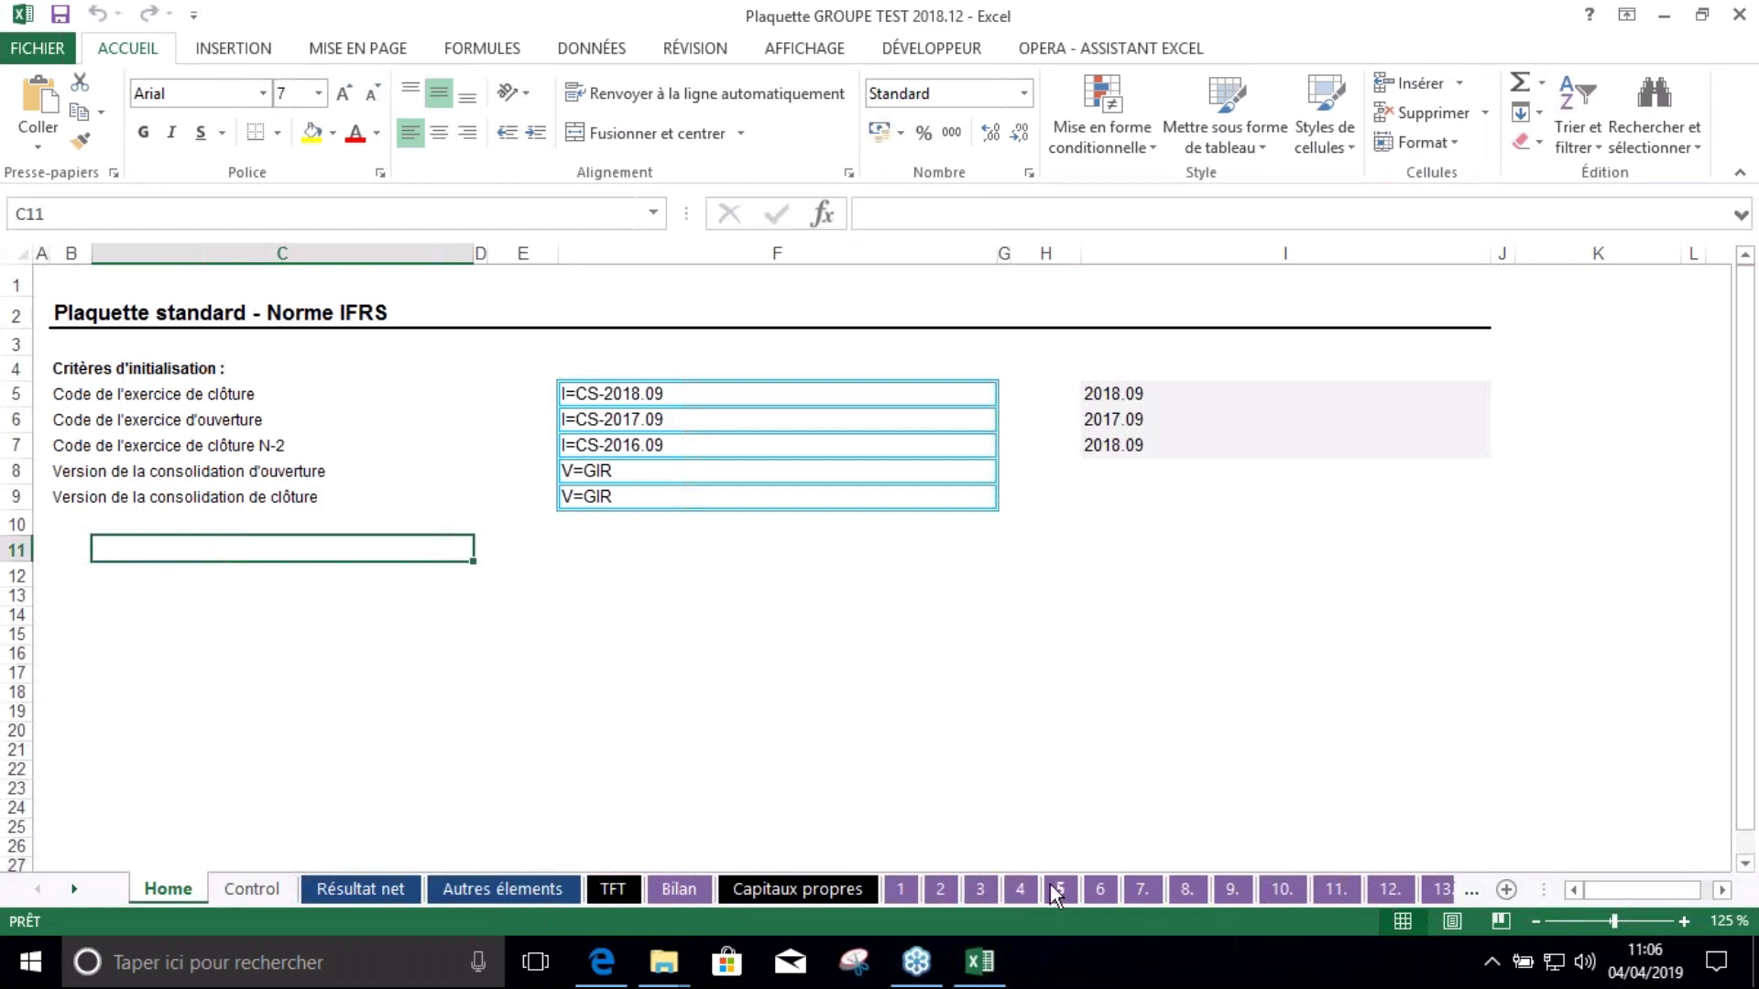
Change the closing period code in F5 to I=TEST-2017.12
click(657, 394)
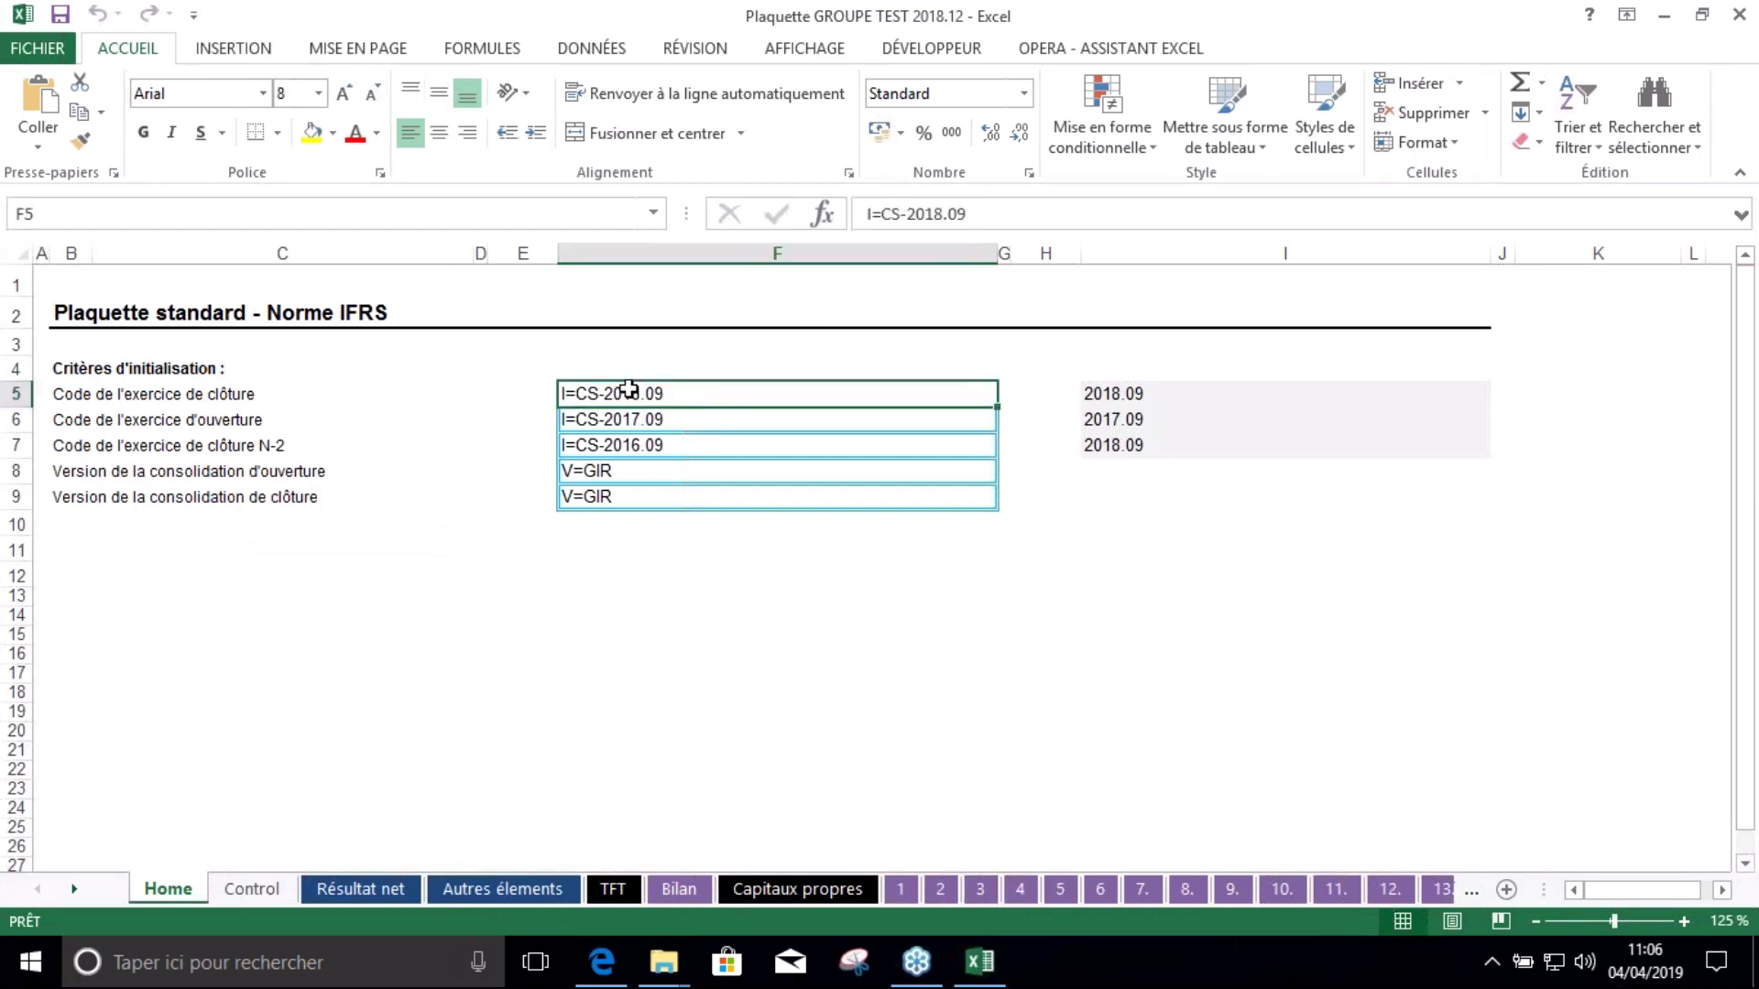
click(900, 212)
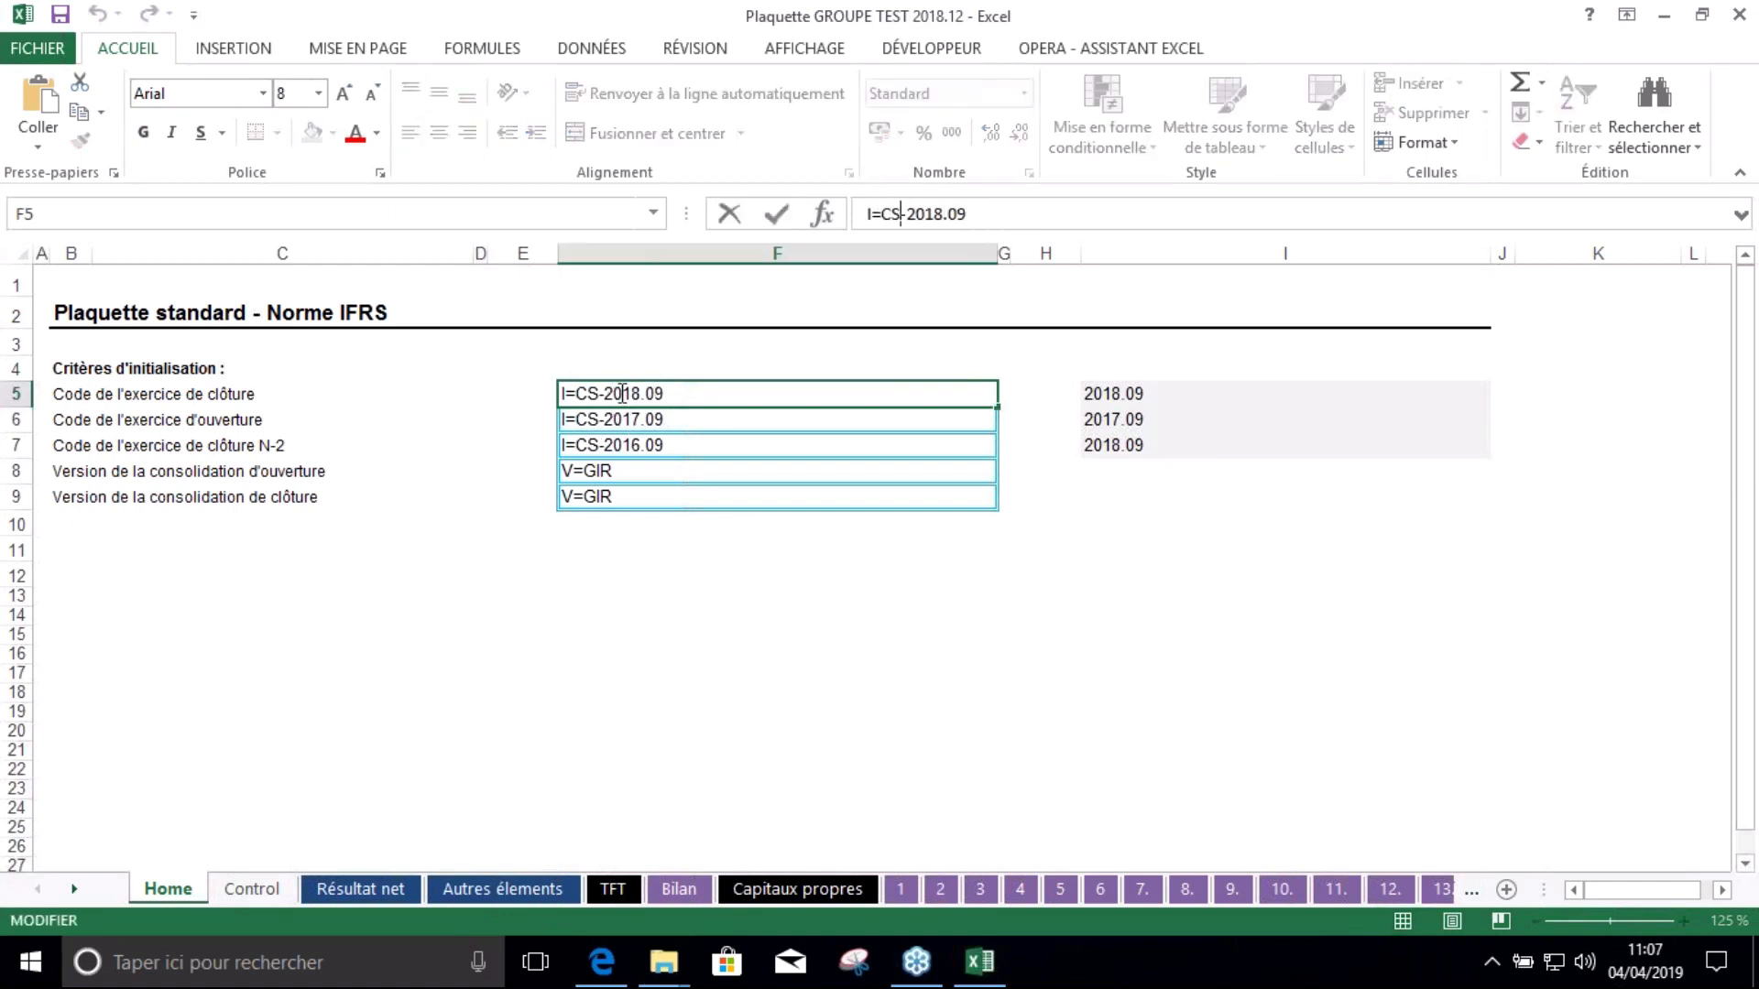
key(BackSpace)
key(BackSpace)
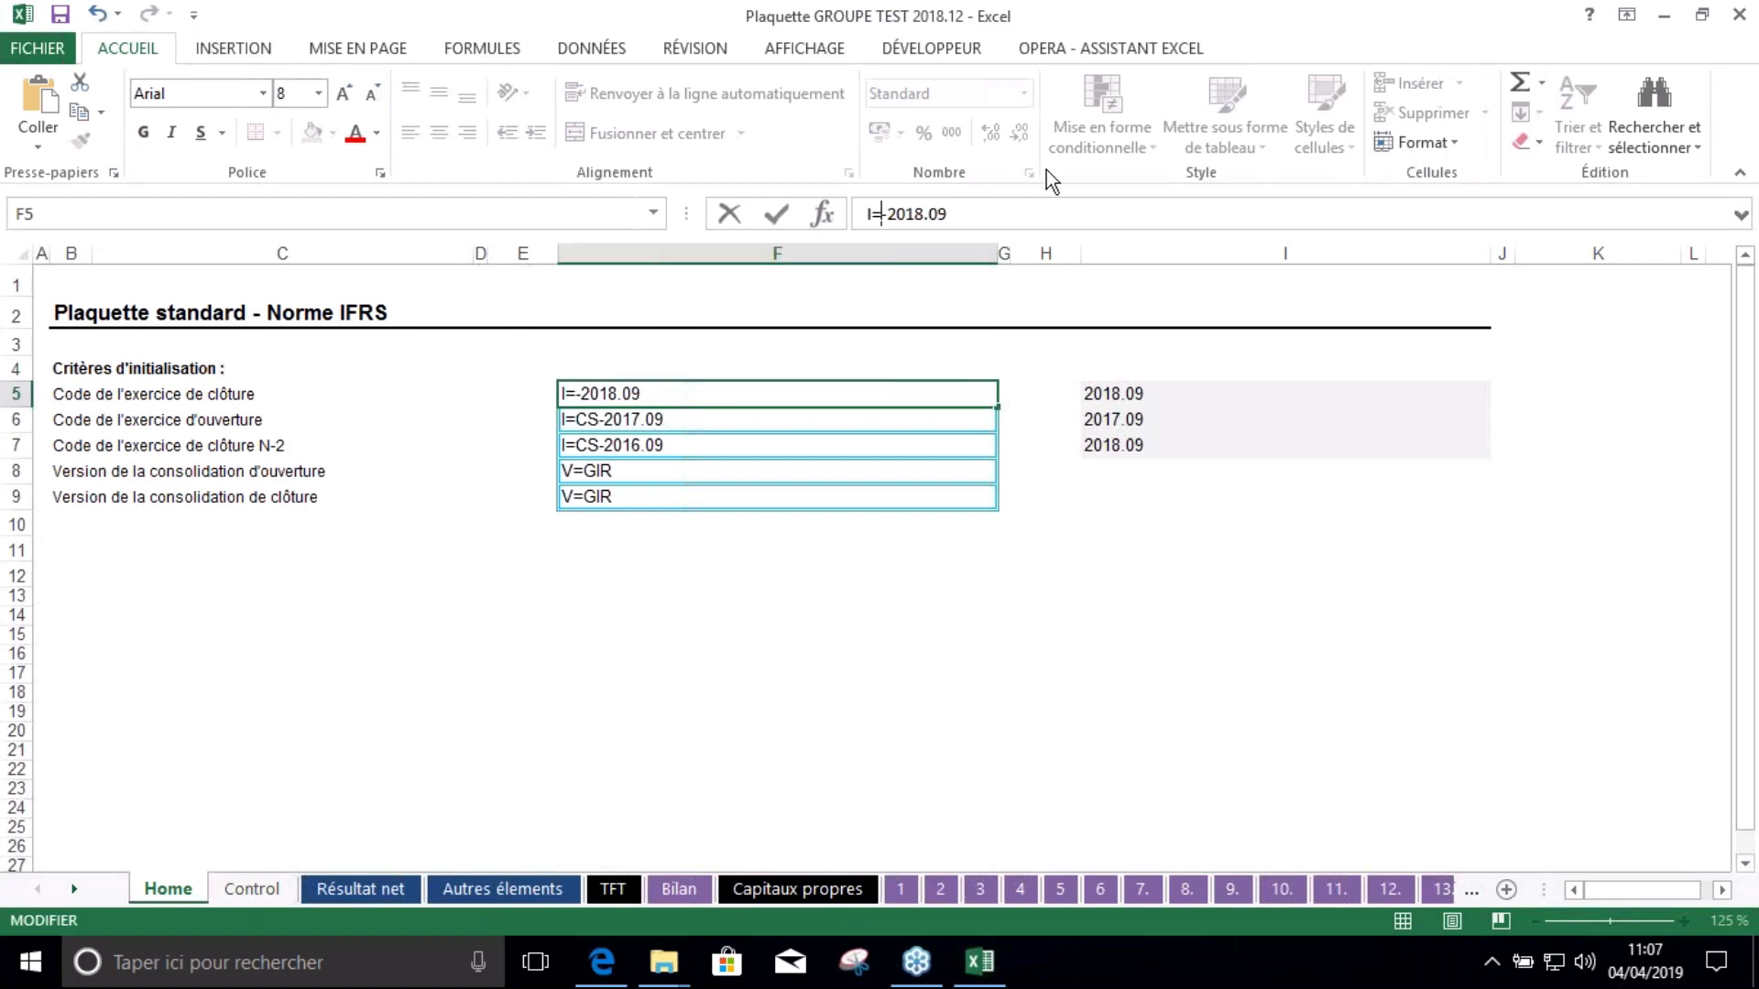
text(TEST)
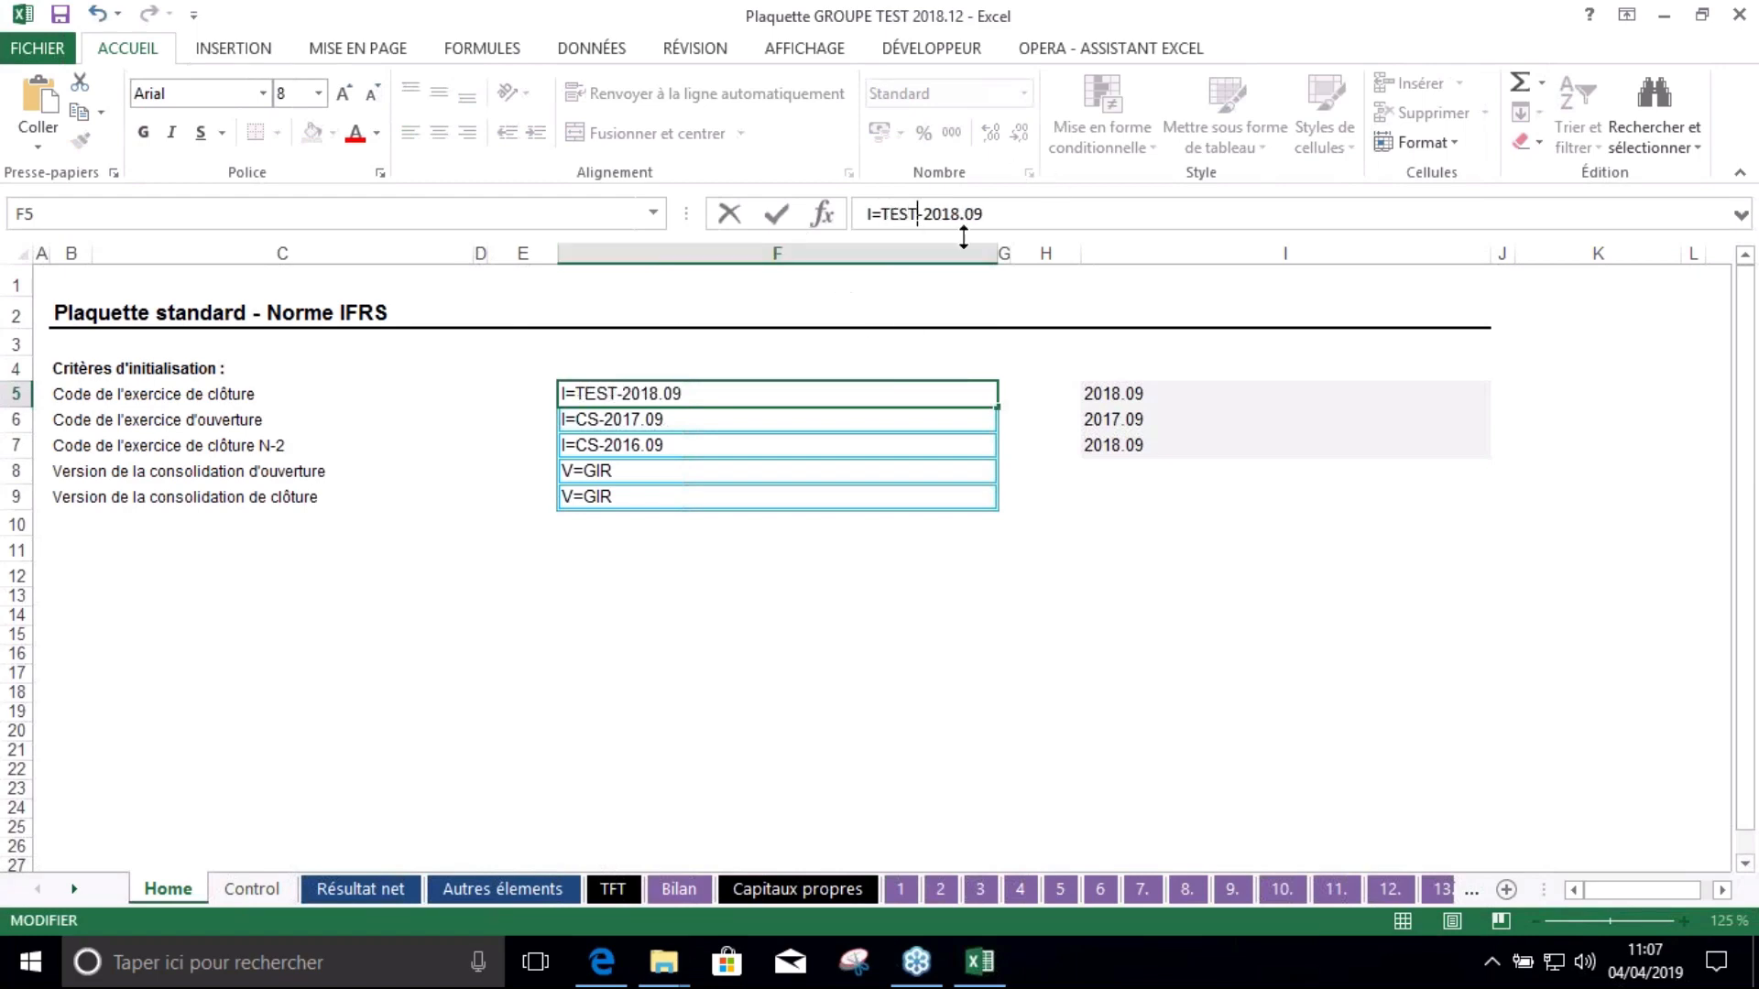
drag(951, 213, 1020, 201)
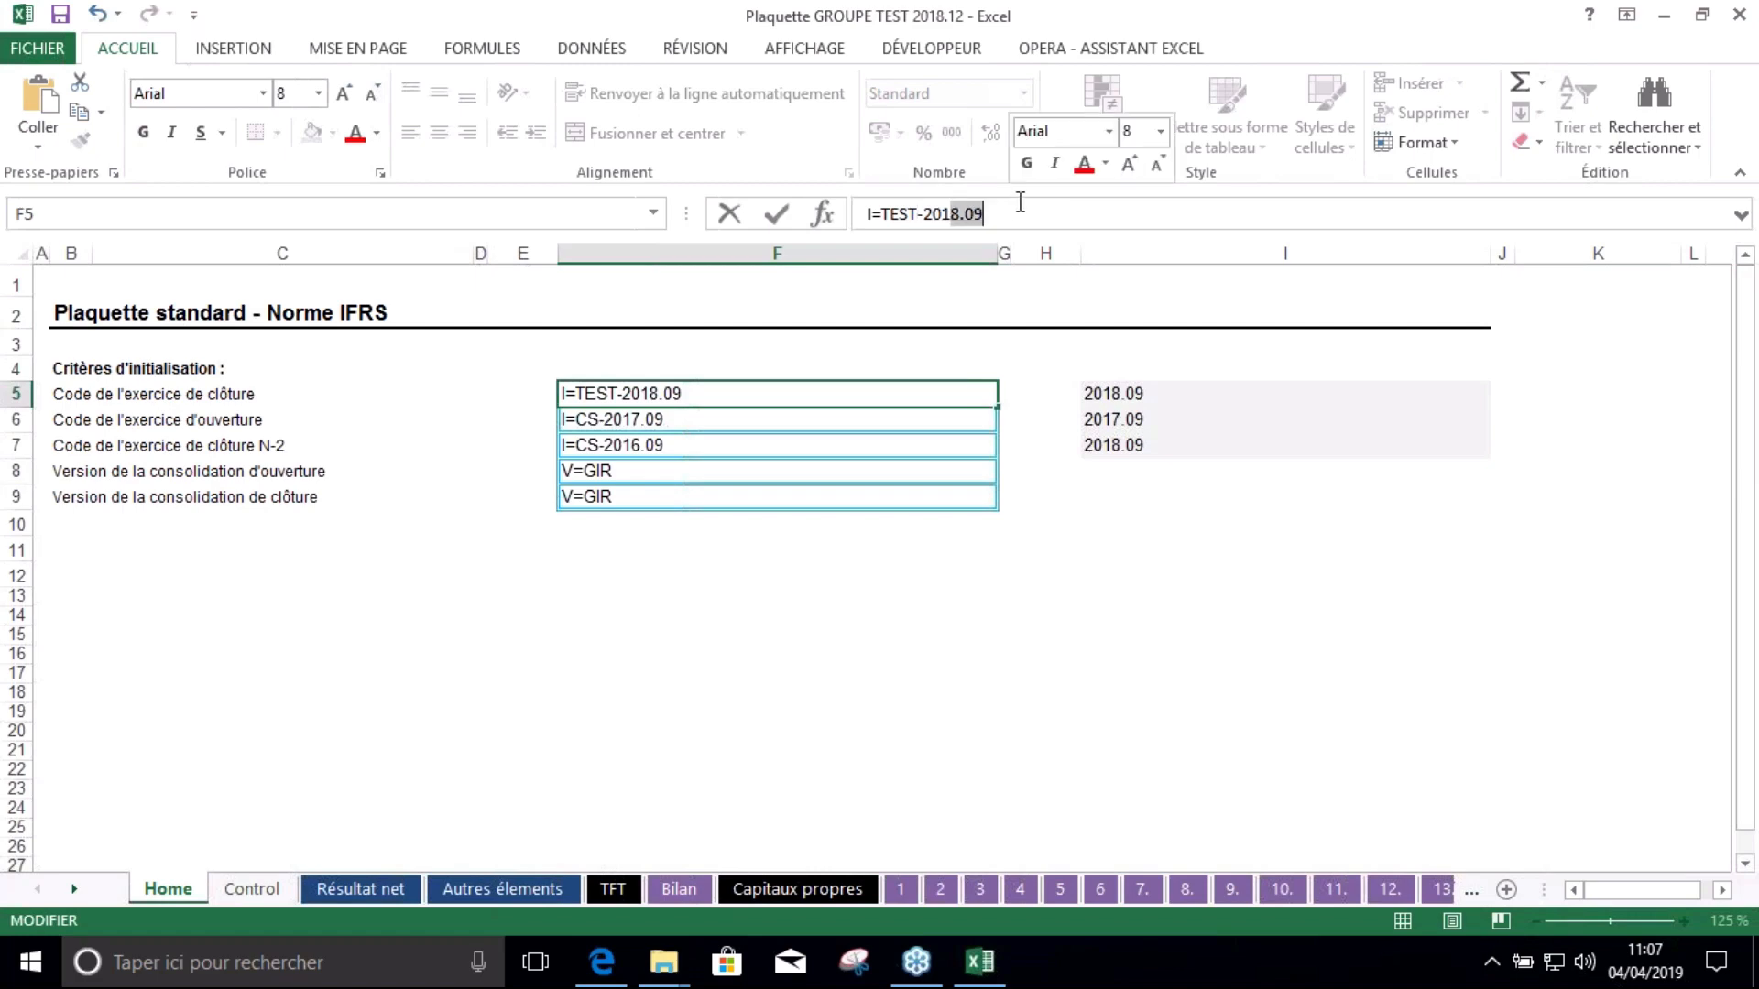
text(7.12)
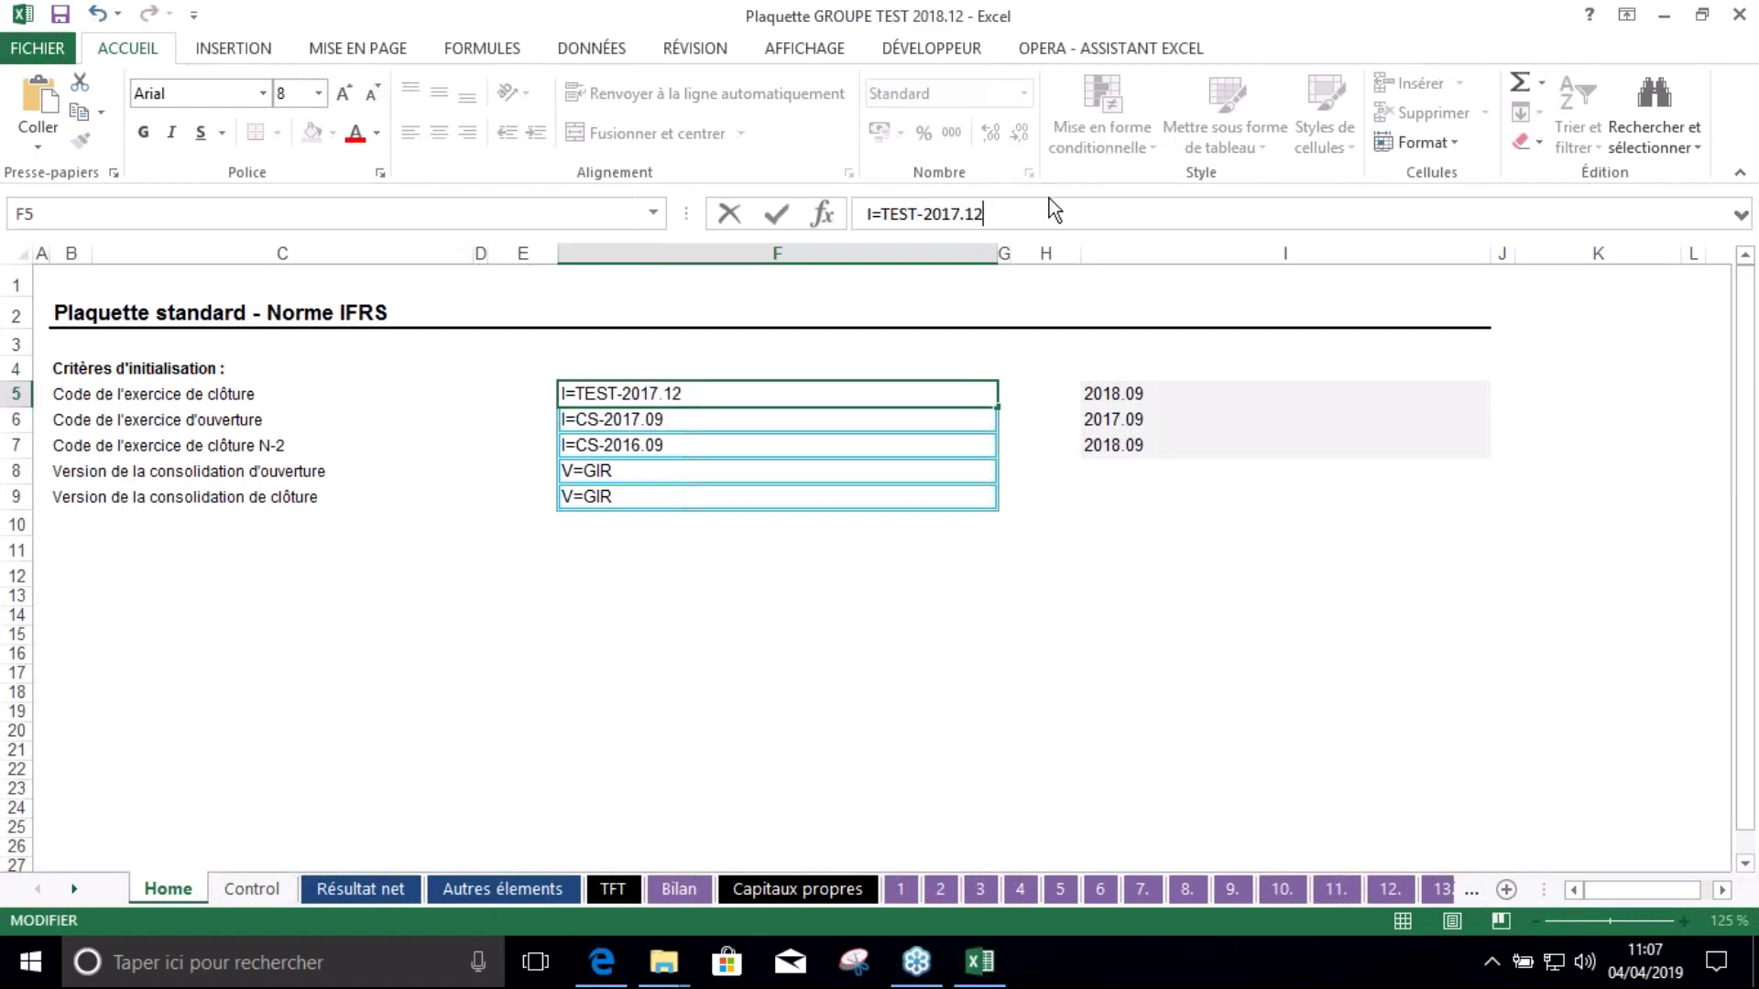
key(Return)
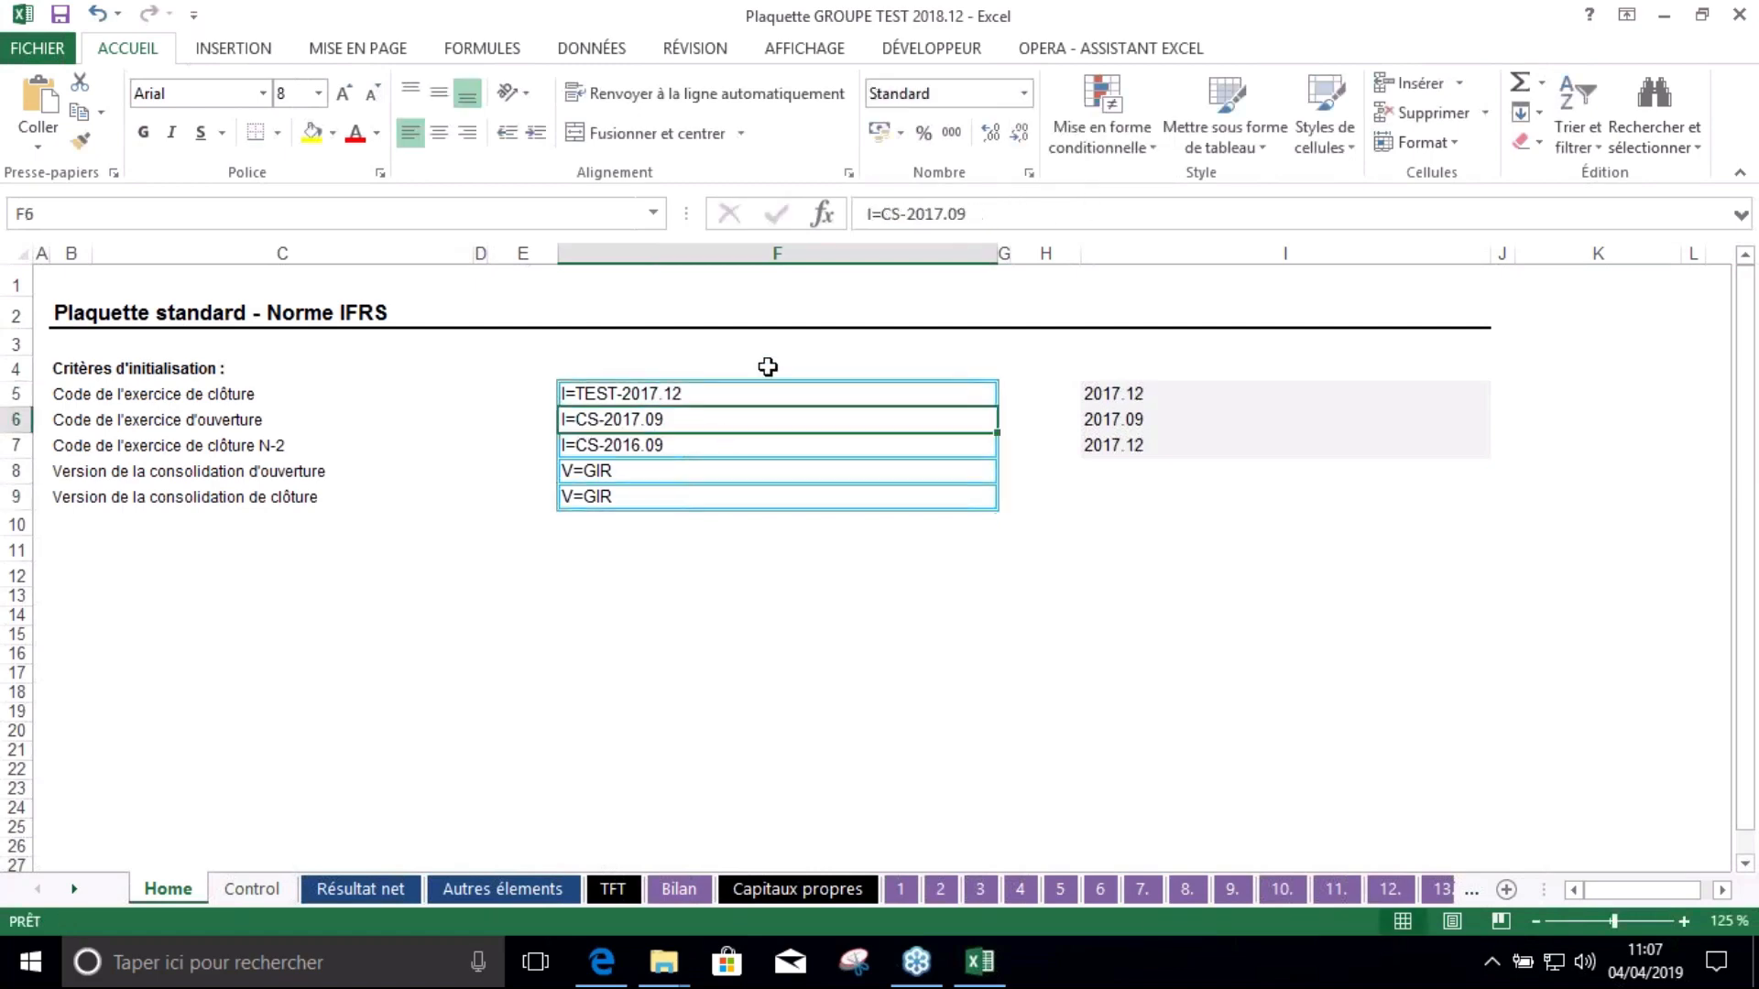
Copy the F5 period code into F6 and F7
click(731, 387)
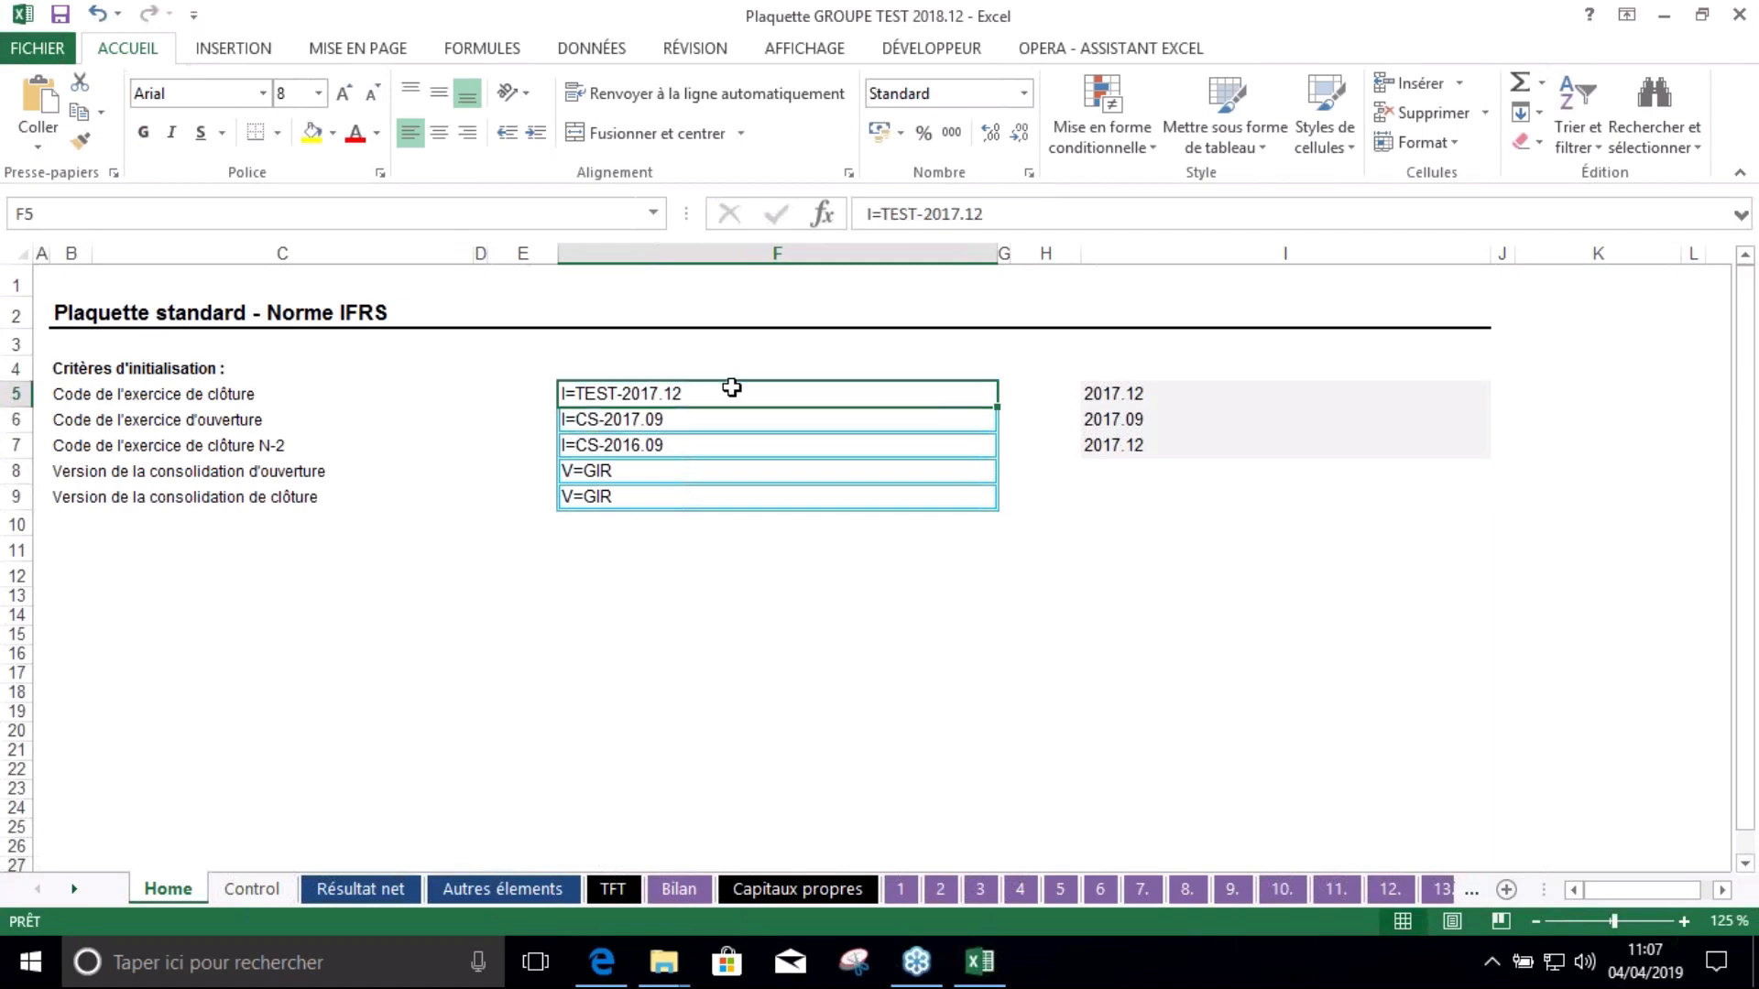
key(ctrl+c)
click(710, 420)
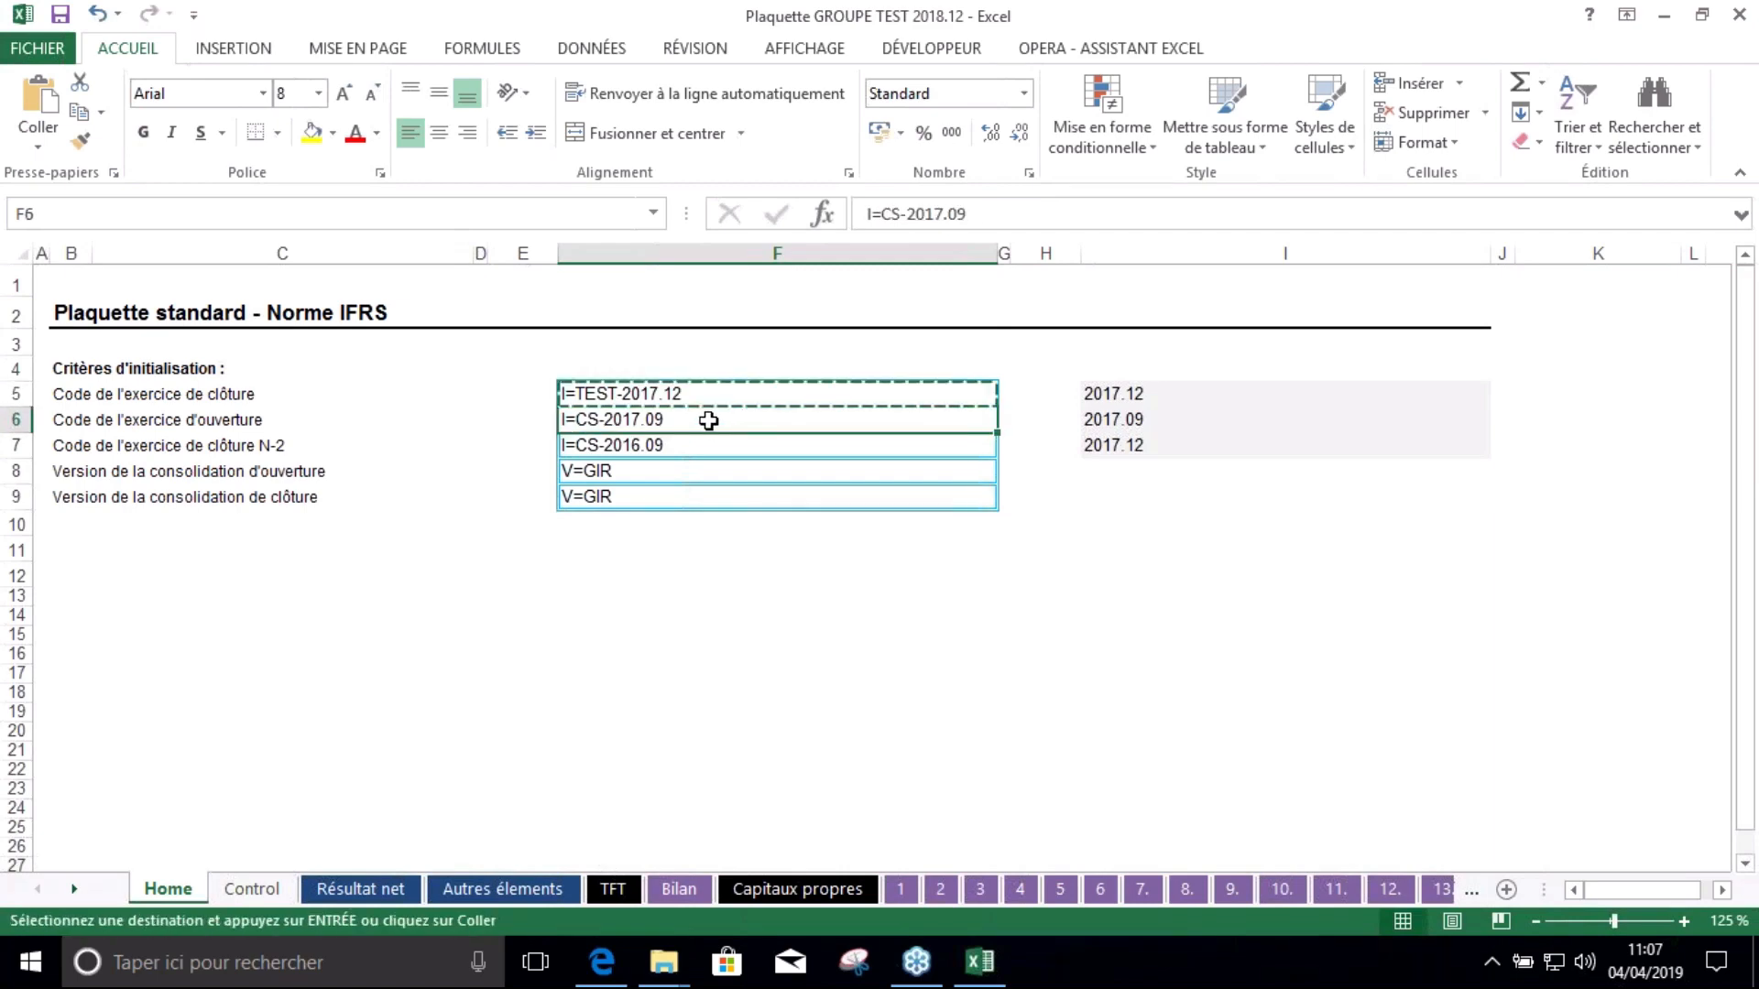
key(ctrl+v)
click(693, 446)
key(ctrl+v)
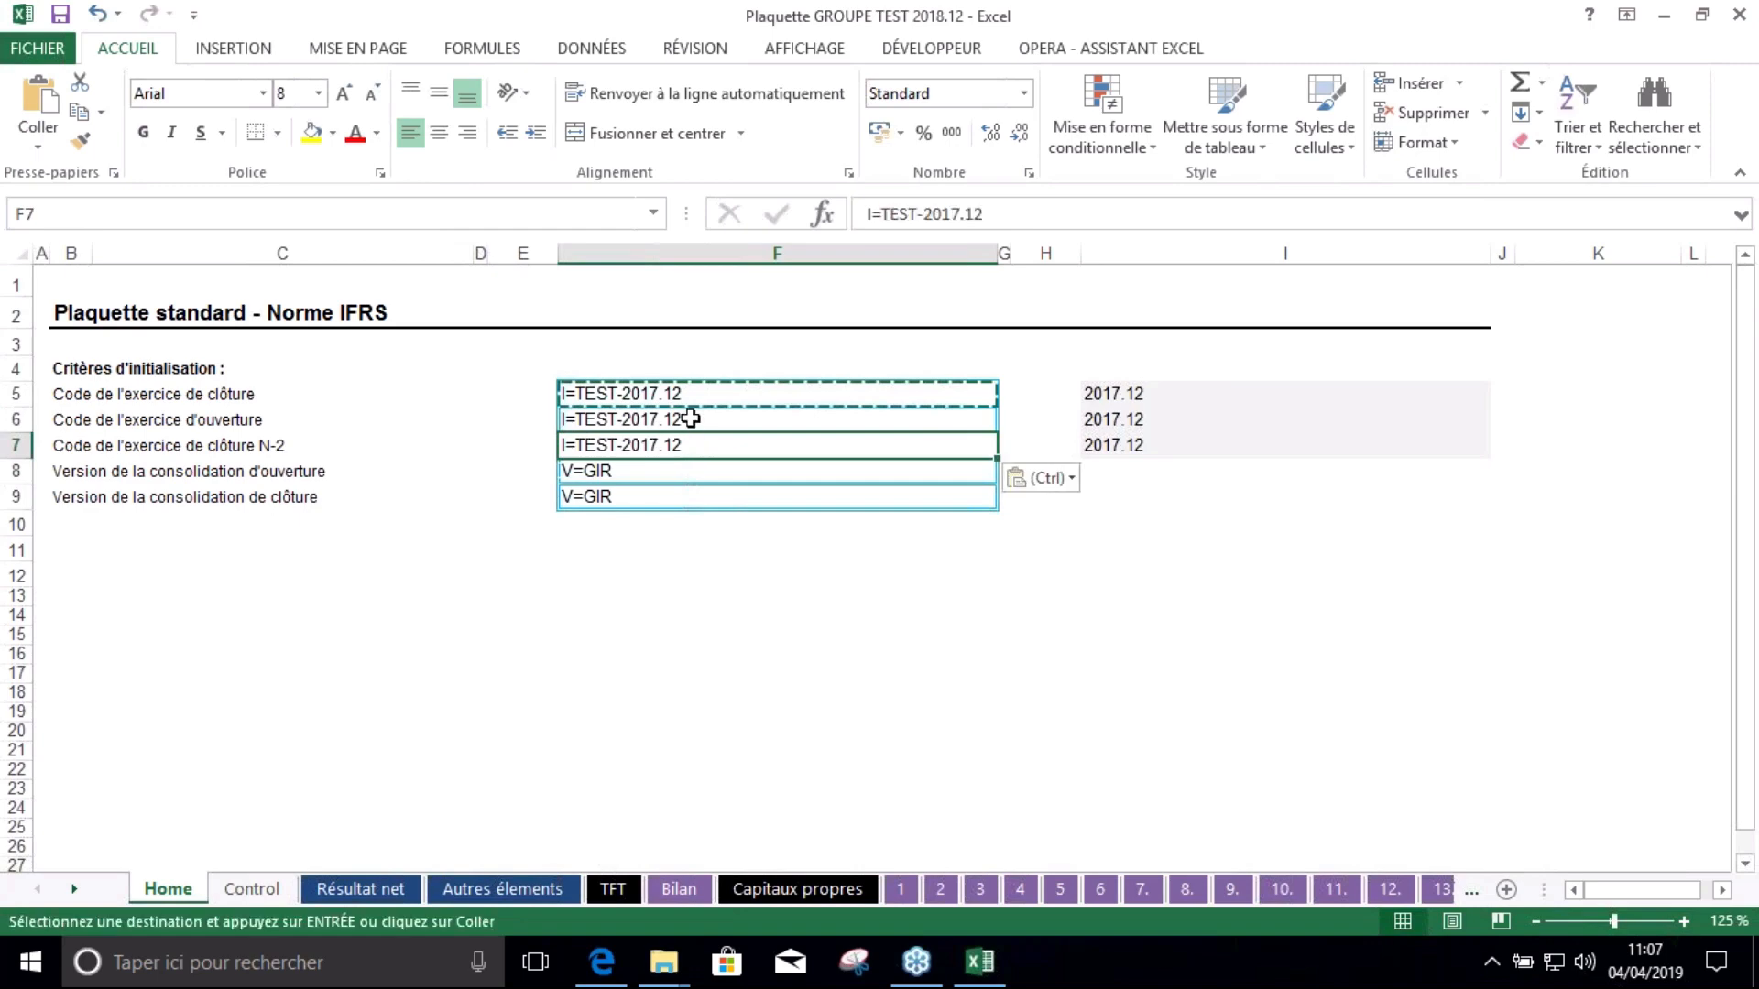
Change F6 to TEST-2016.12 and F7 to TEST-2015.12
click(691, 419)
drag(961, 213, 954, 214)
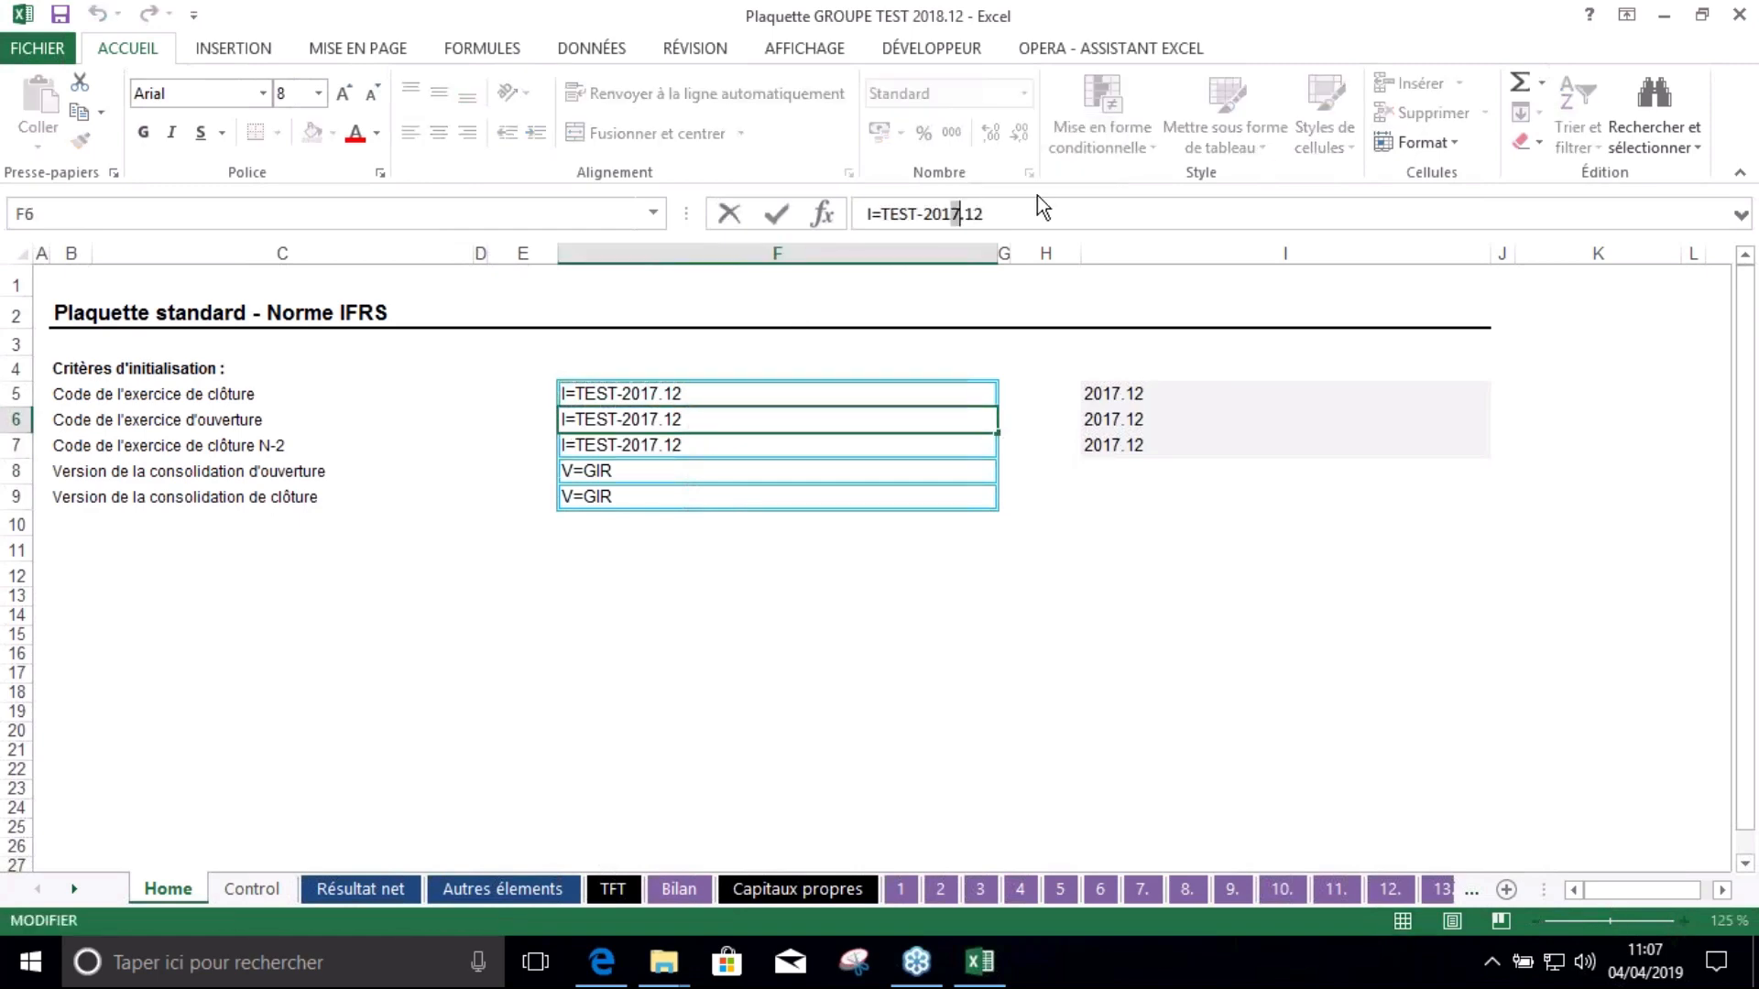
text(6)
key(Return)
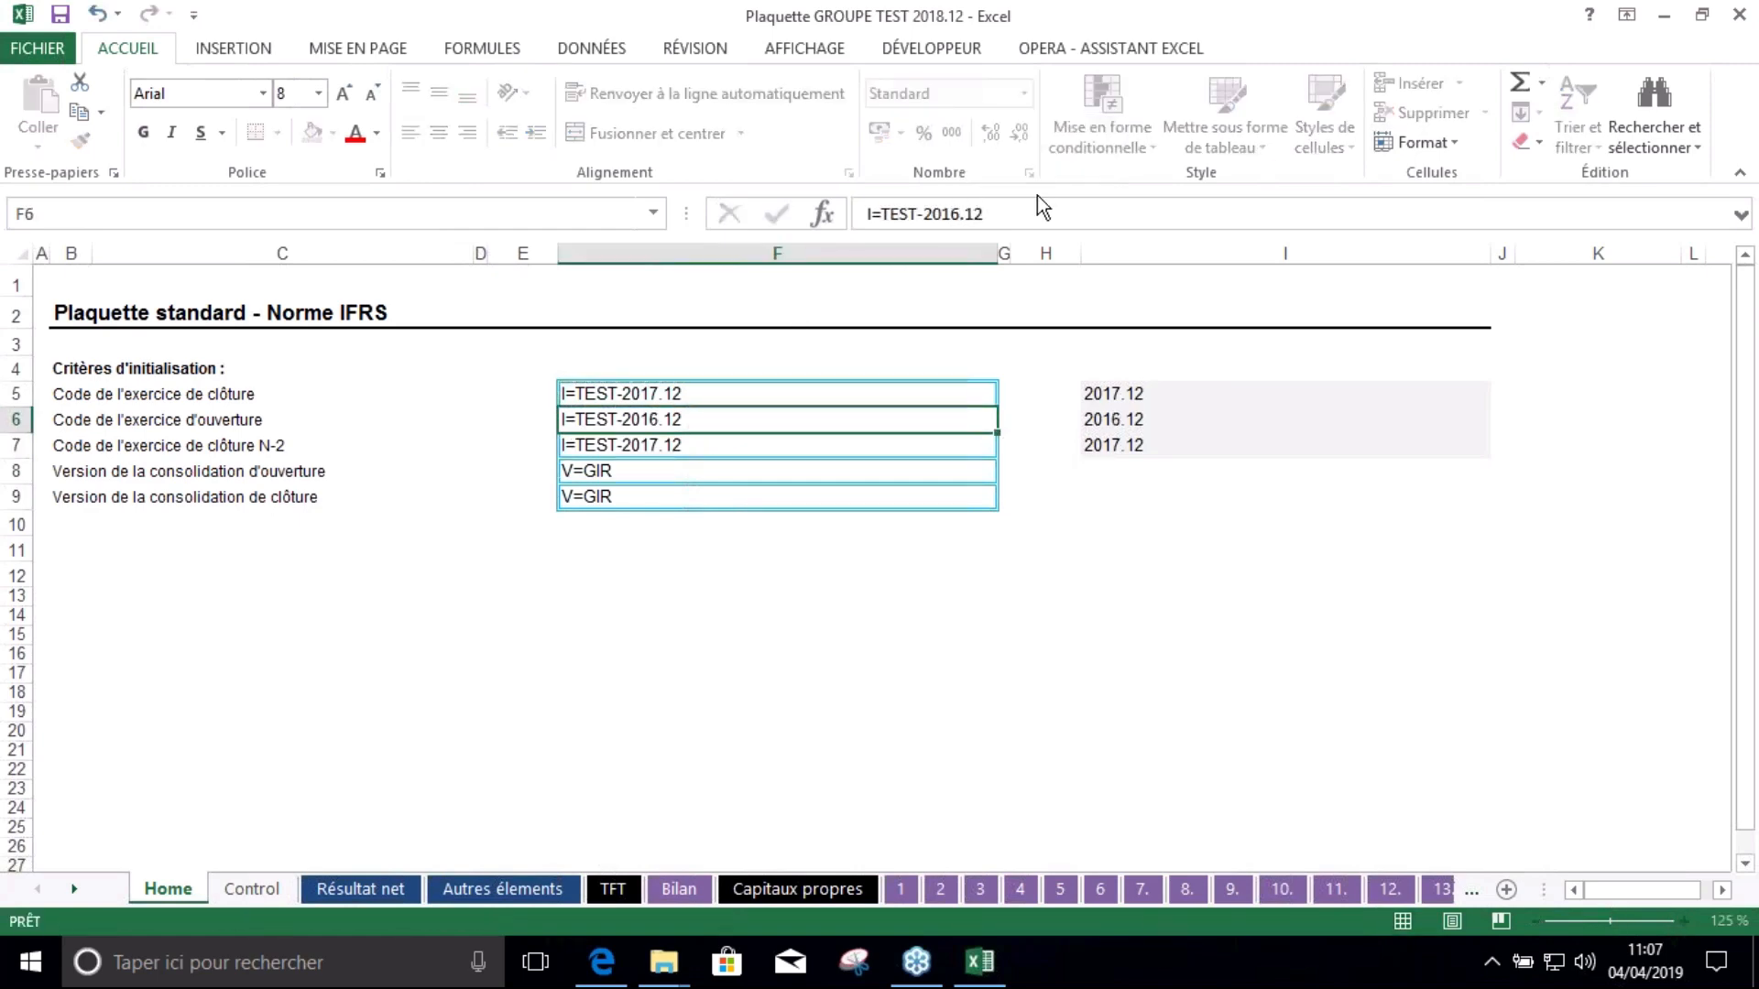
click(961, 211)
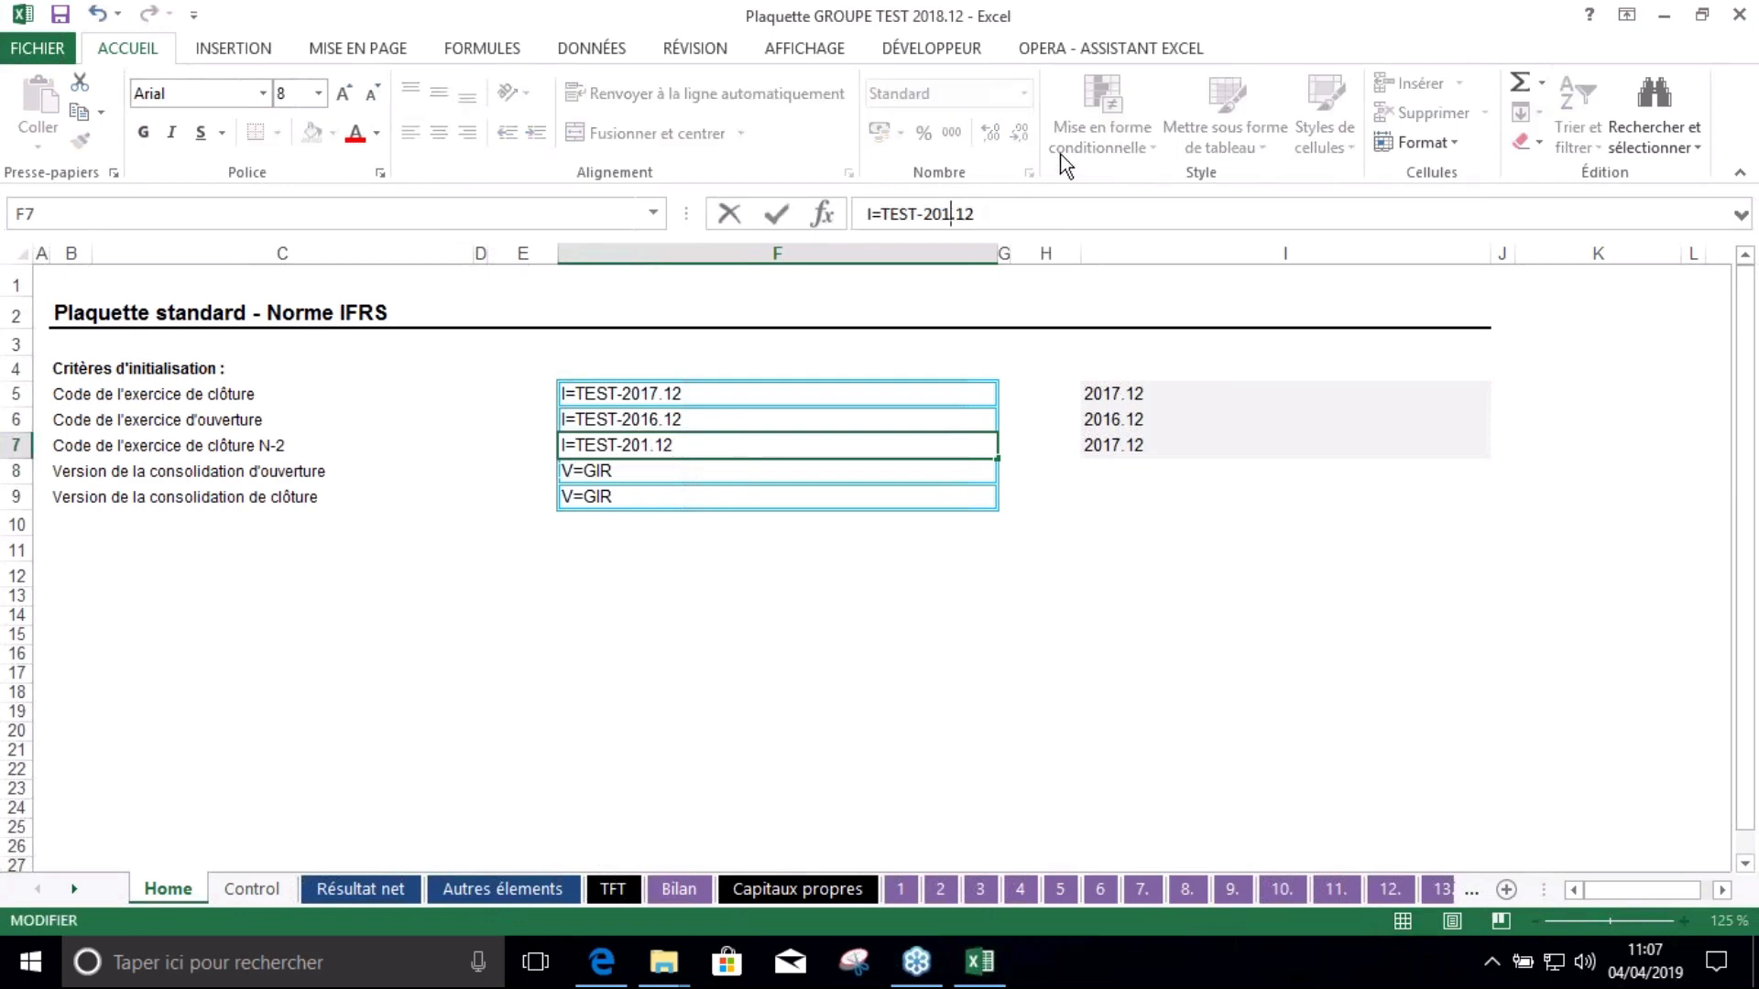
text(5)
key(Return)
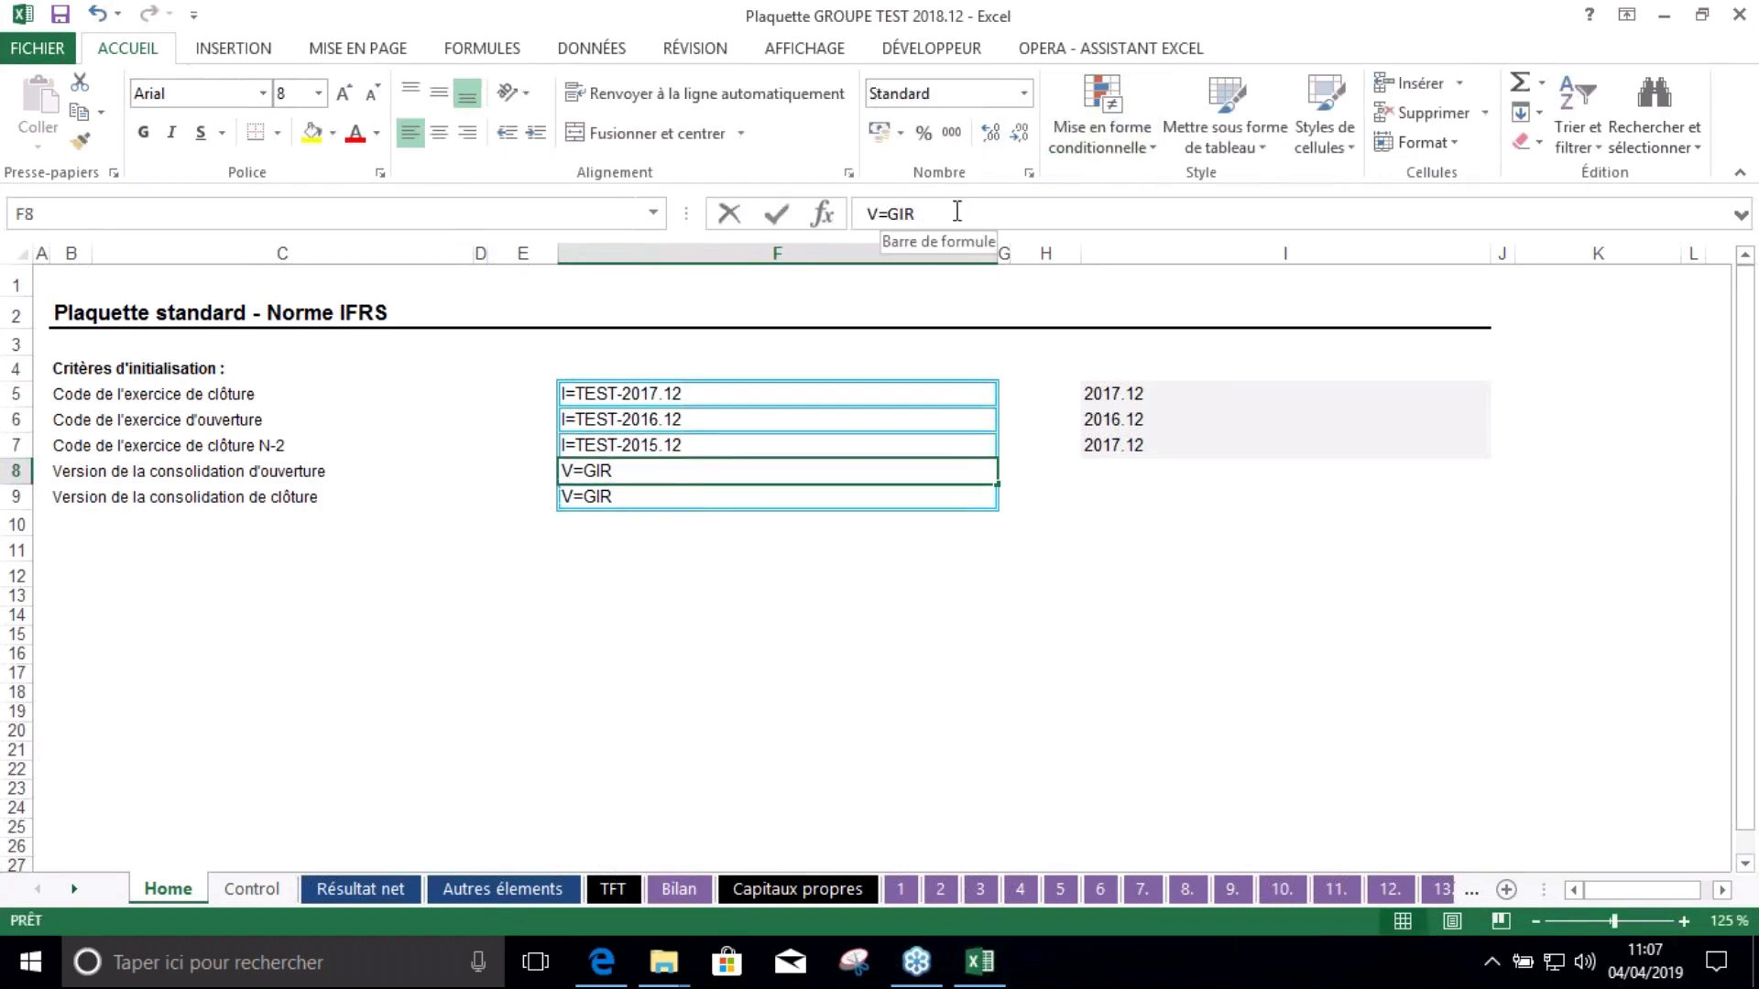
Set both version codes in F8 and F9 to V=DEF and save the workbook
double_click(895, 212)
text(DEF)
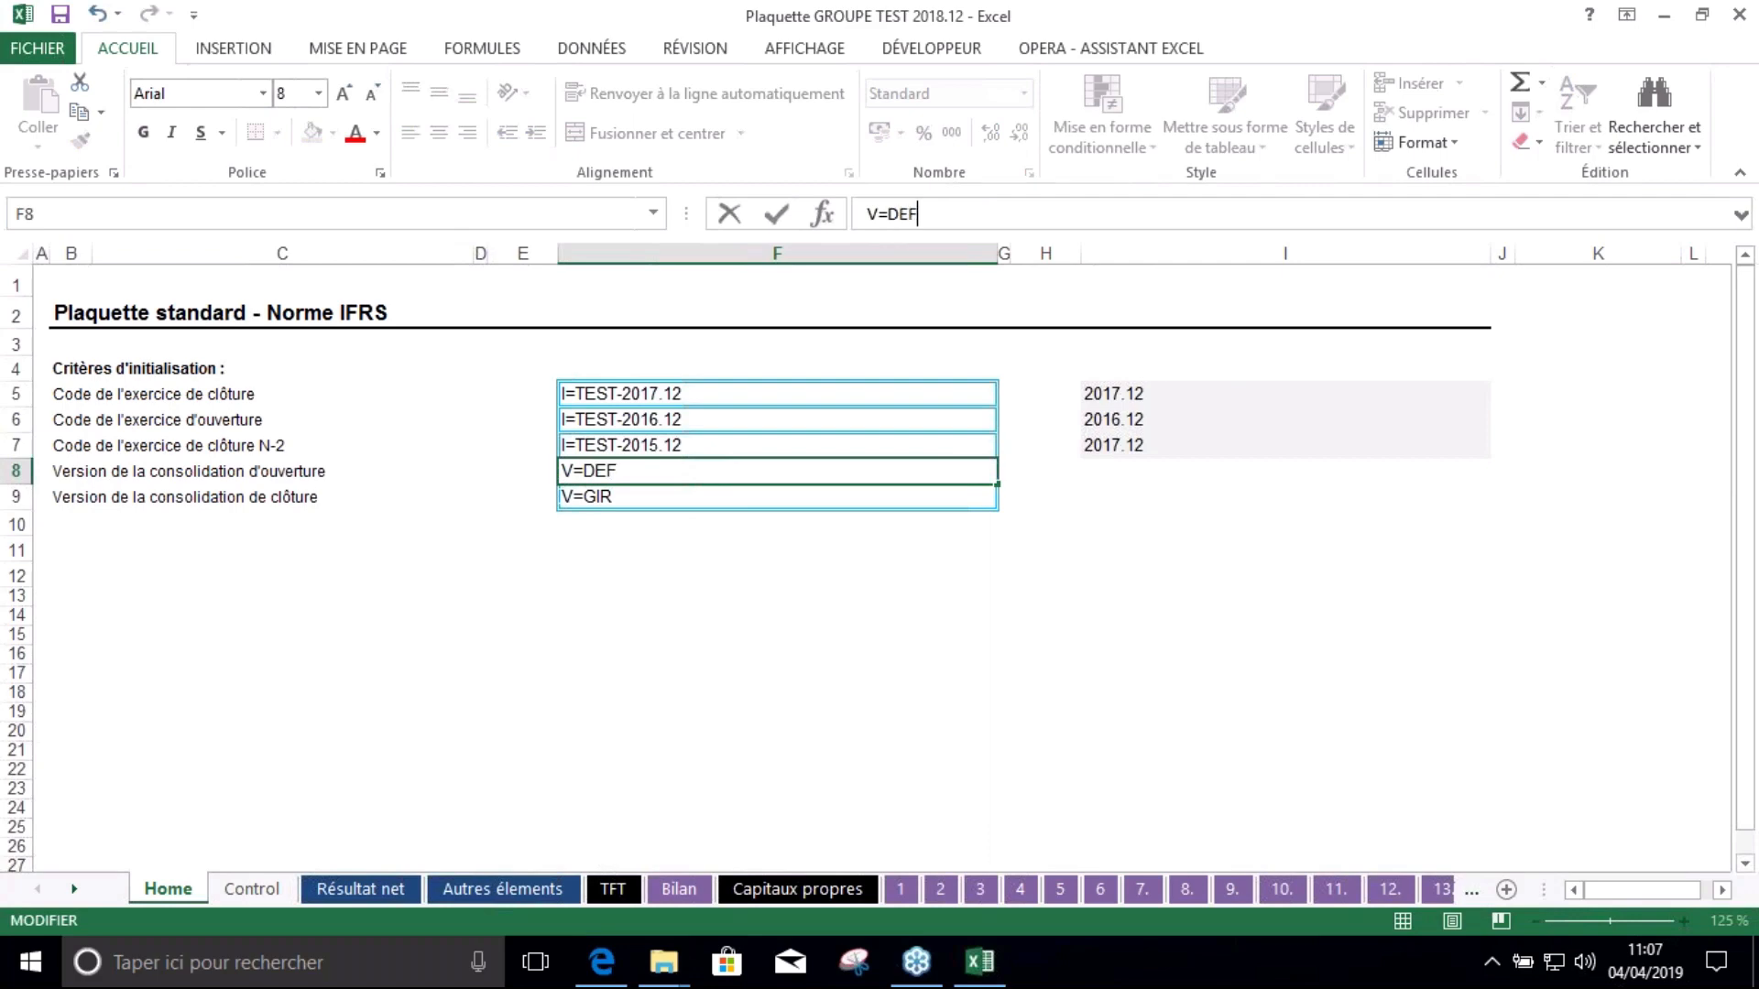
click(852, 550)
click(676, 496)
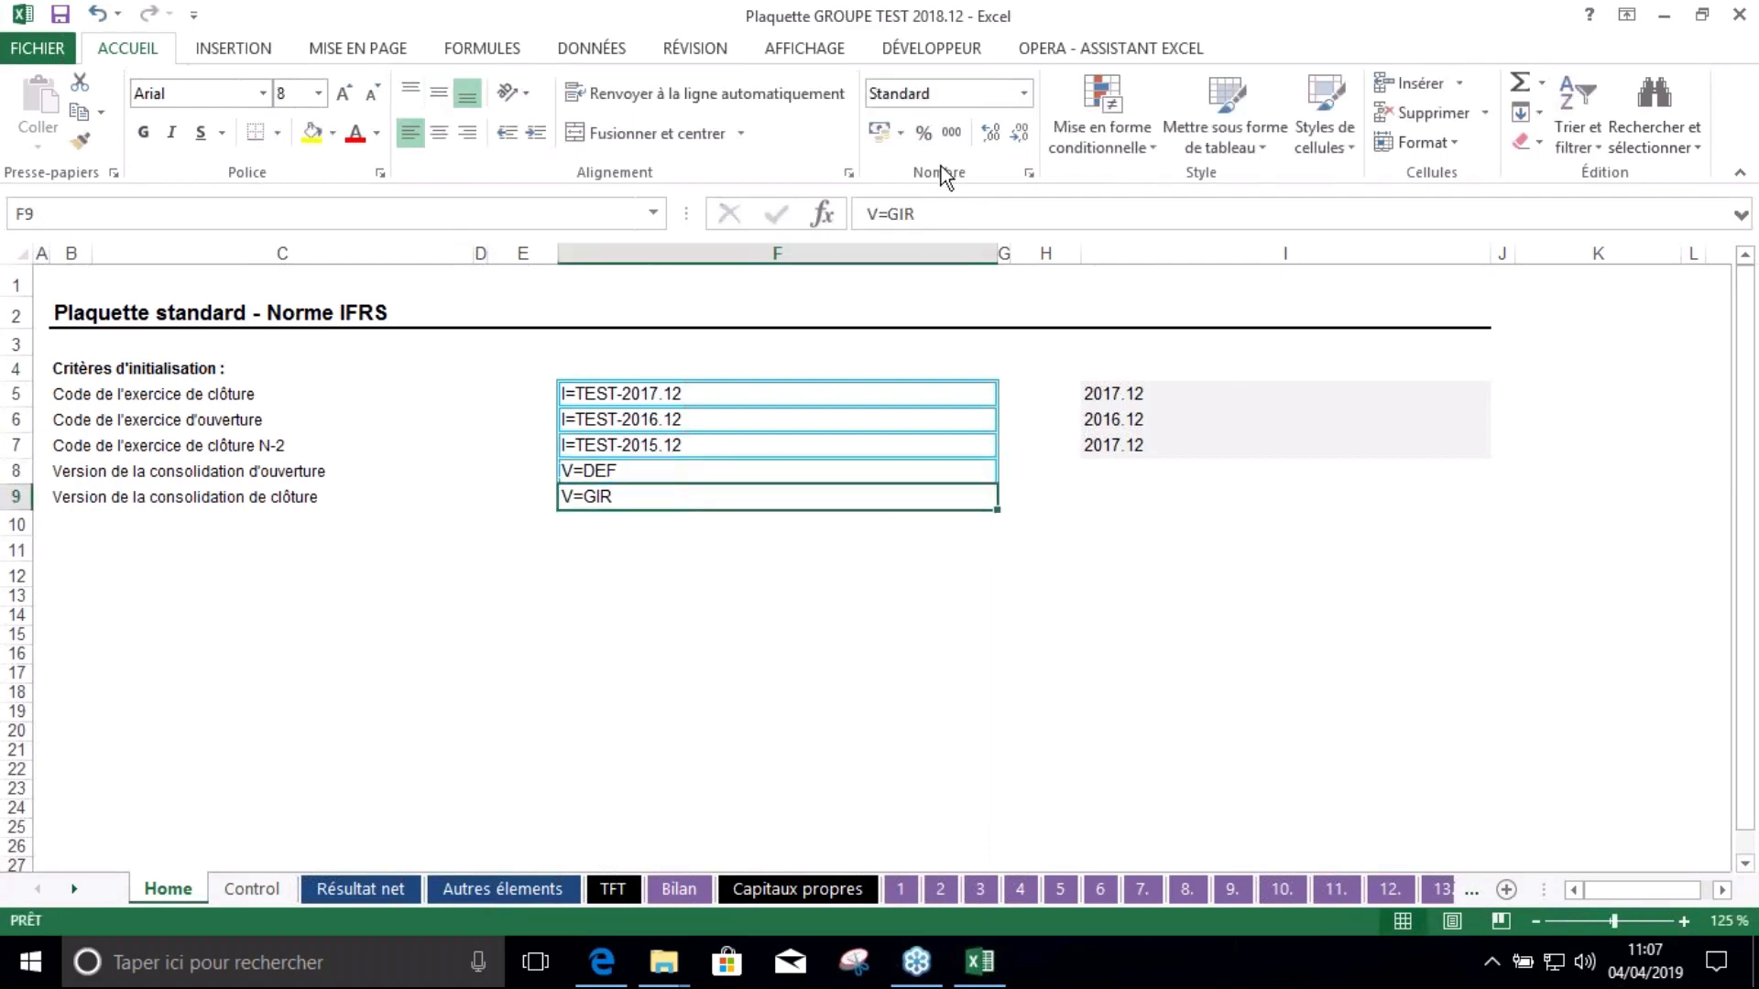
double_click(895, 212)
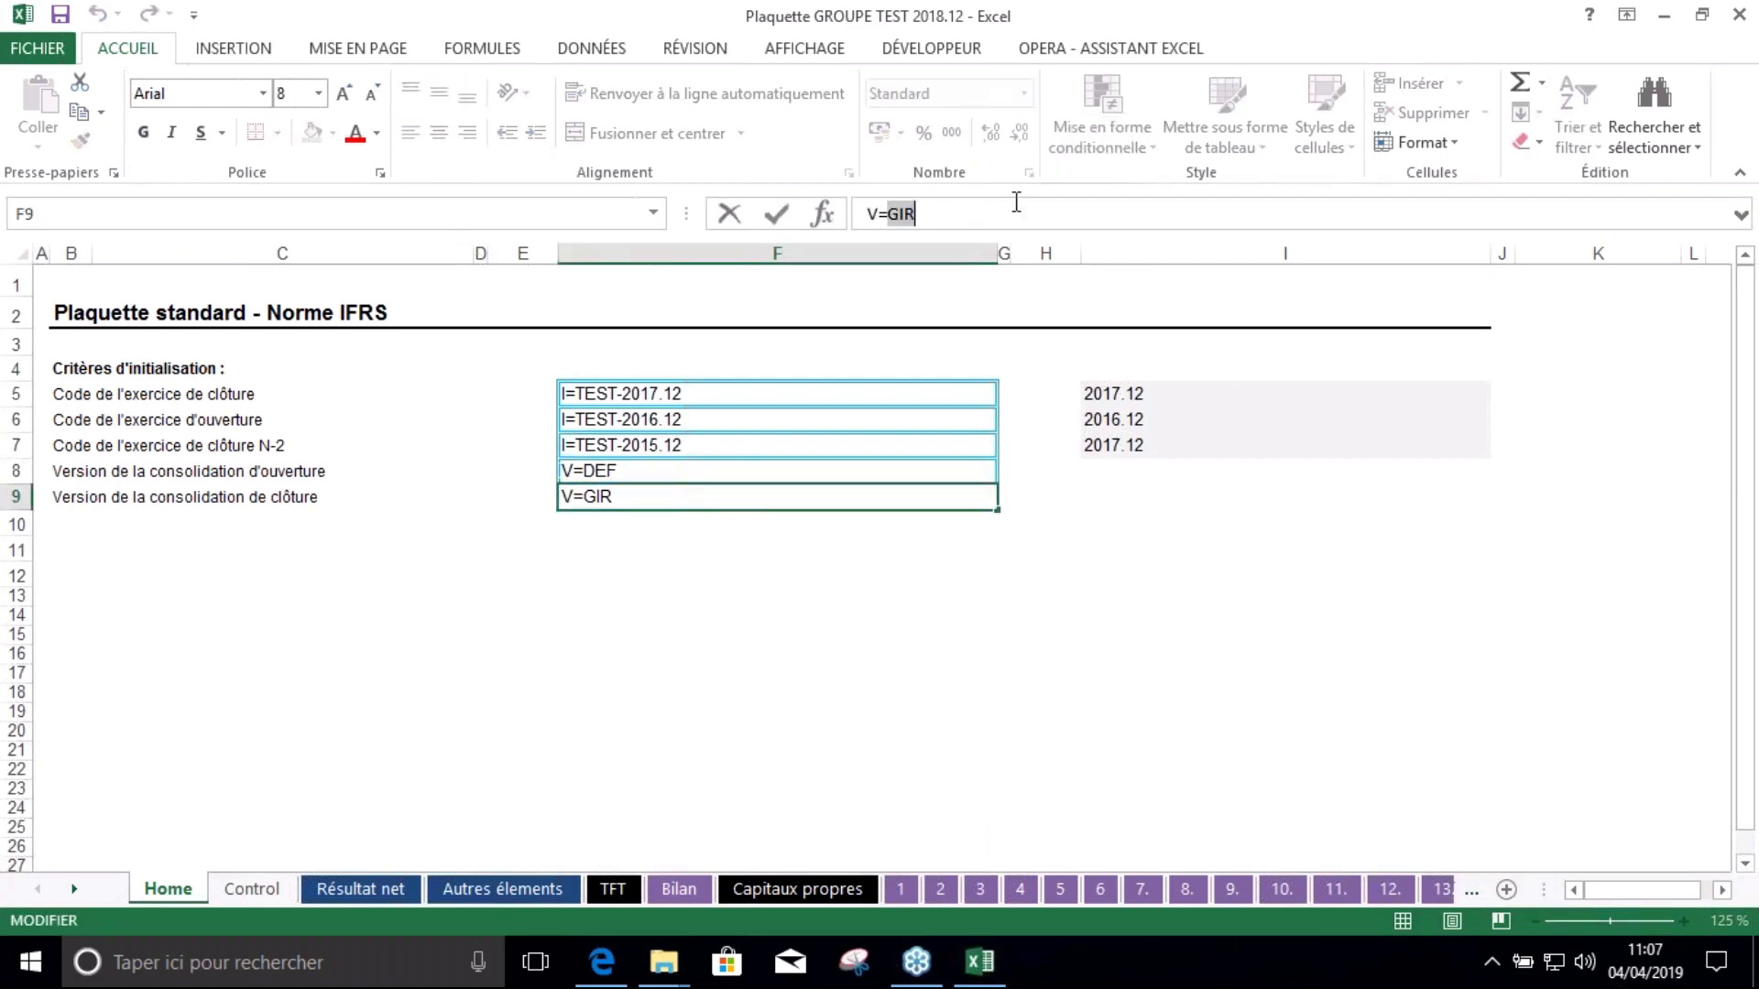
text(DEF)
click(796, 618)
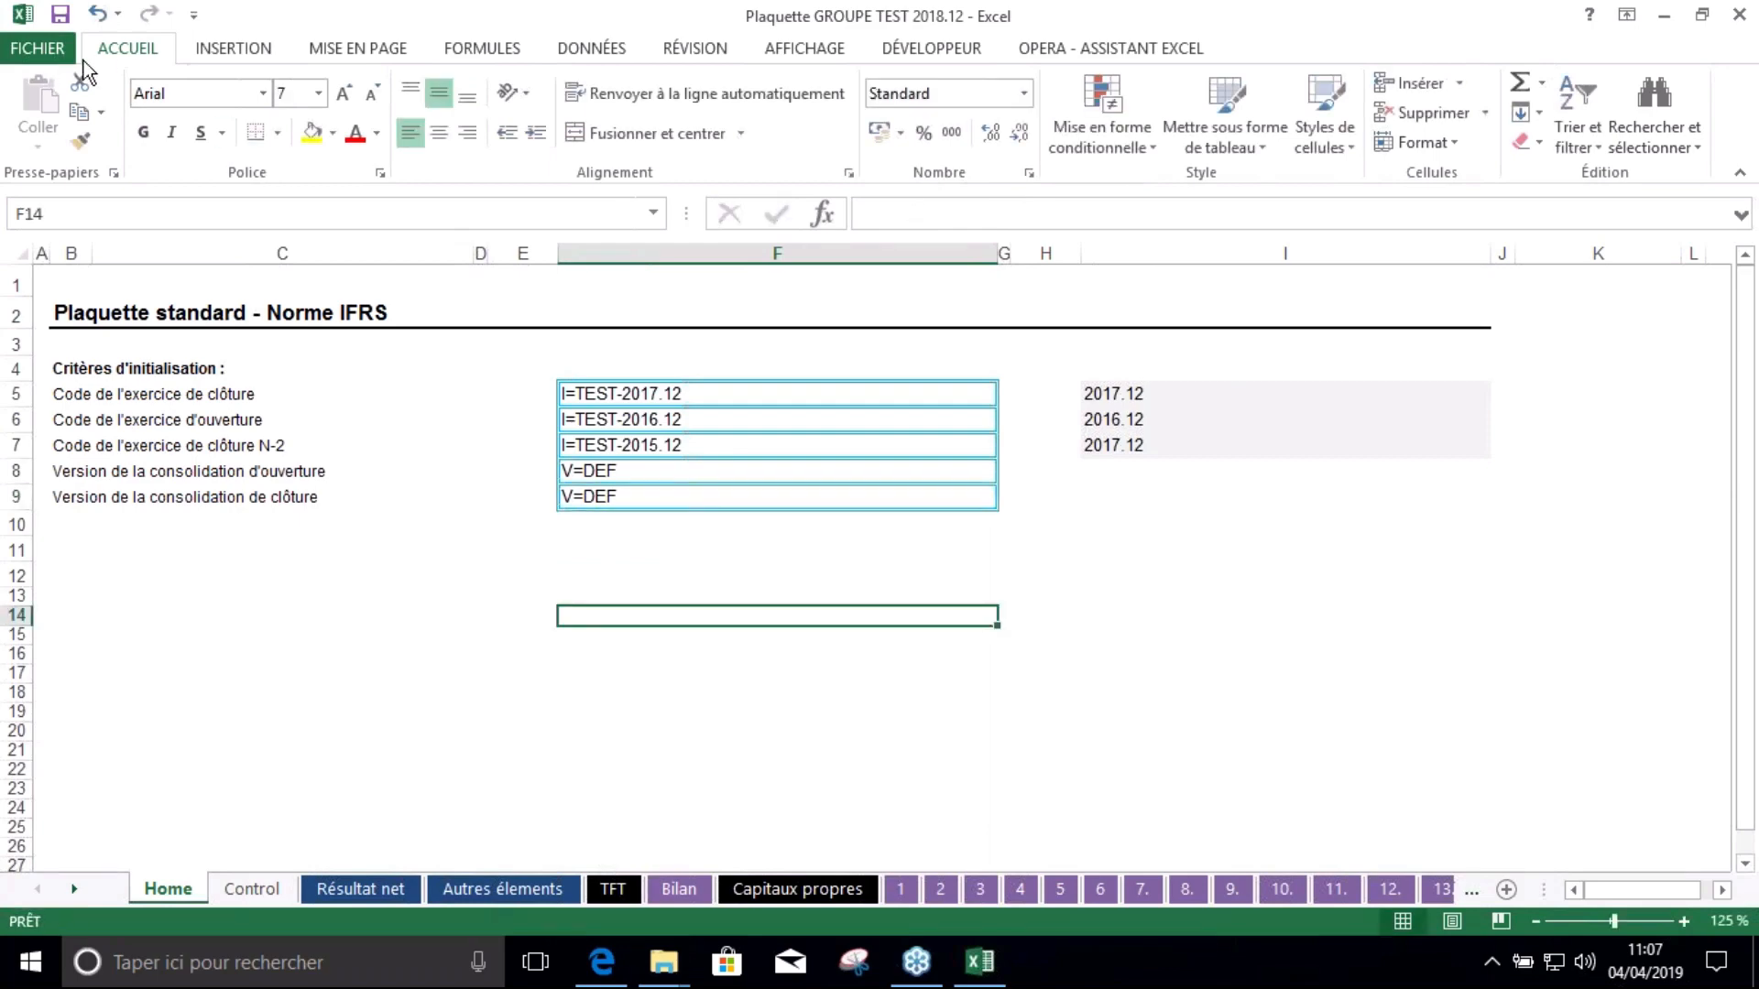
click(60, 13)
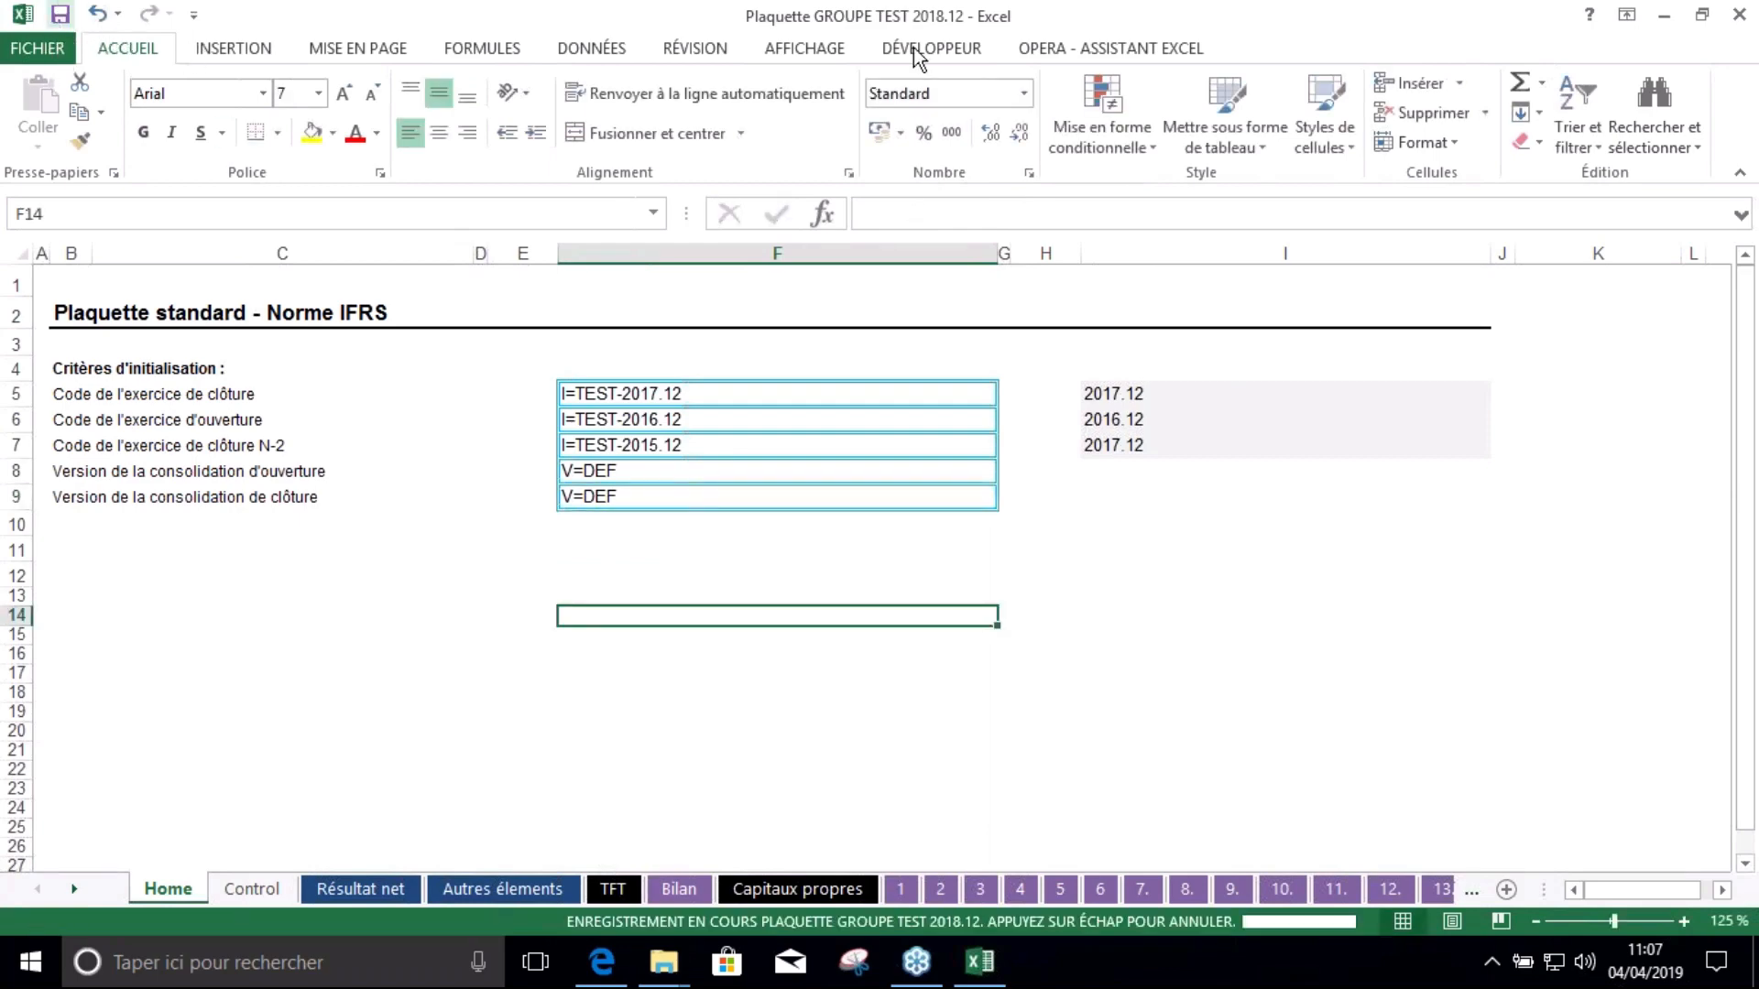
Launch Amelkis Opera and connect to the OPERA112DEMO database with login and password
click(1065, 49)
click(32, 103)
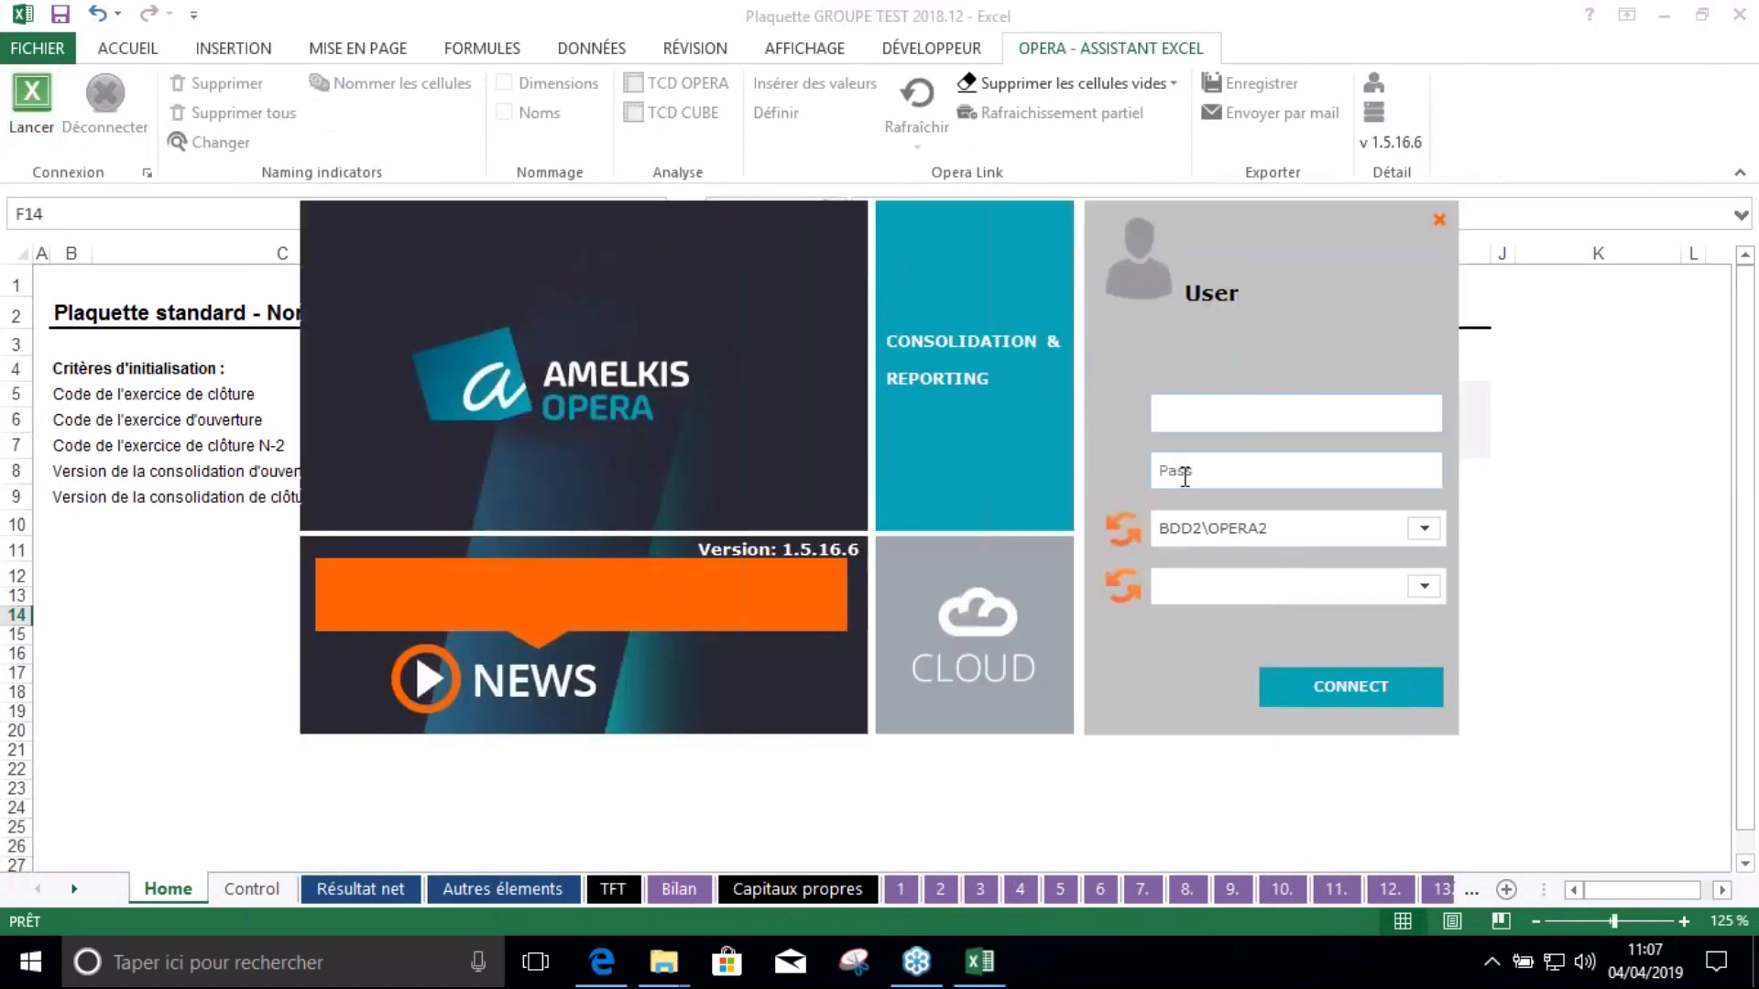
click(1185, 472)
click(1234, 403)
click(1212, 469)
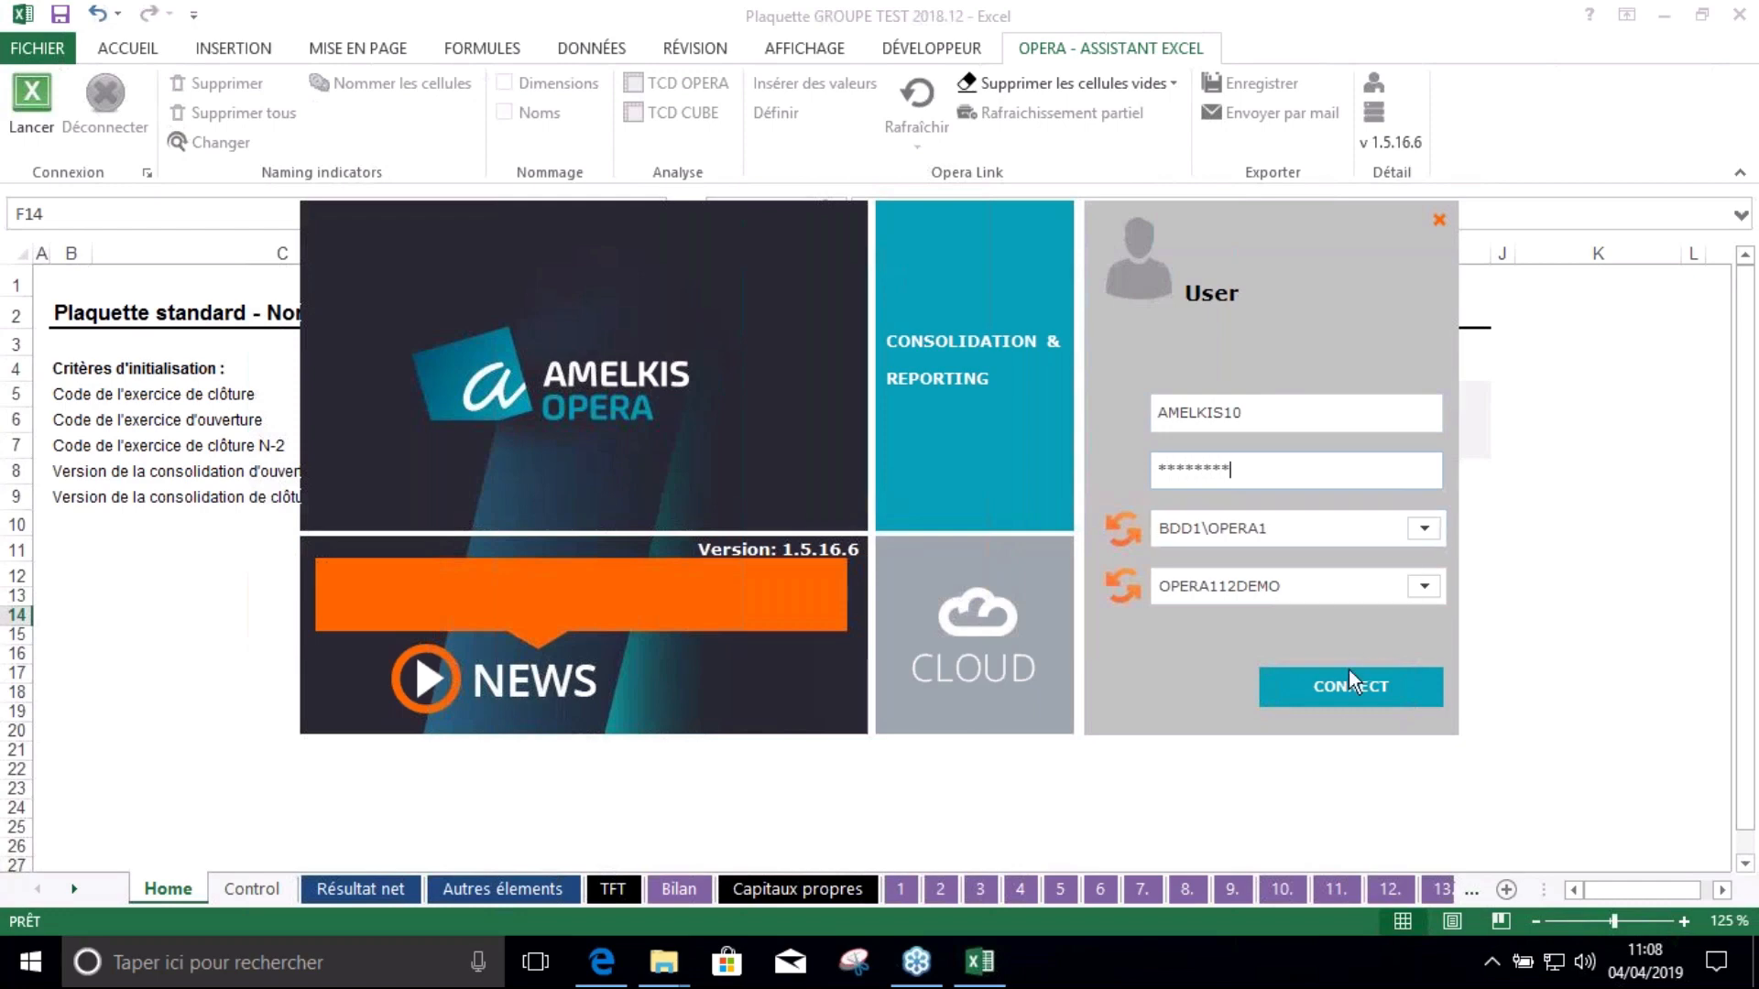
click(1379, 686)
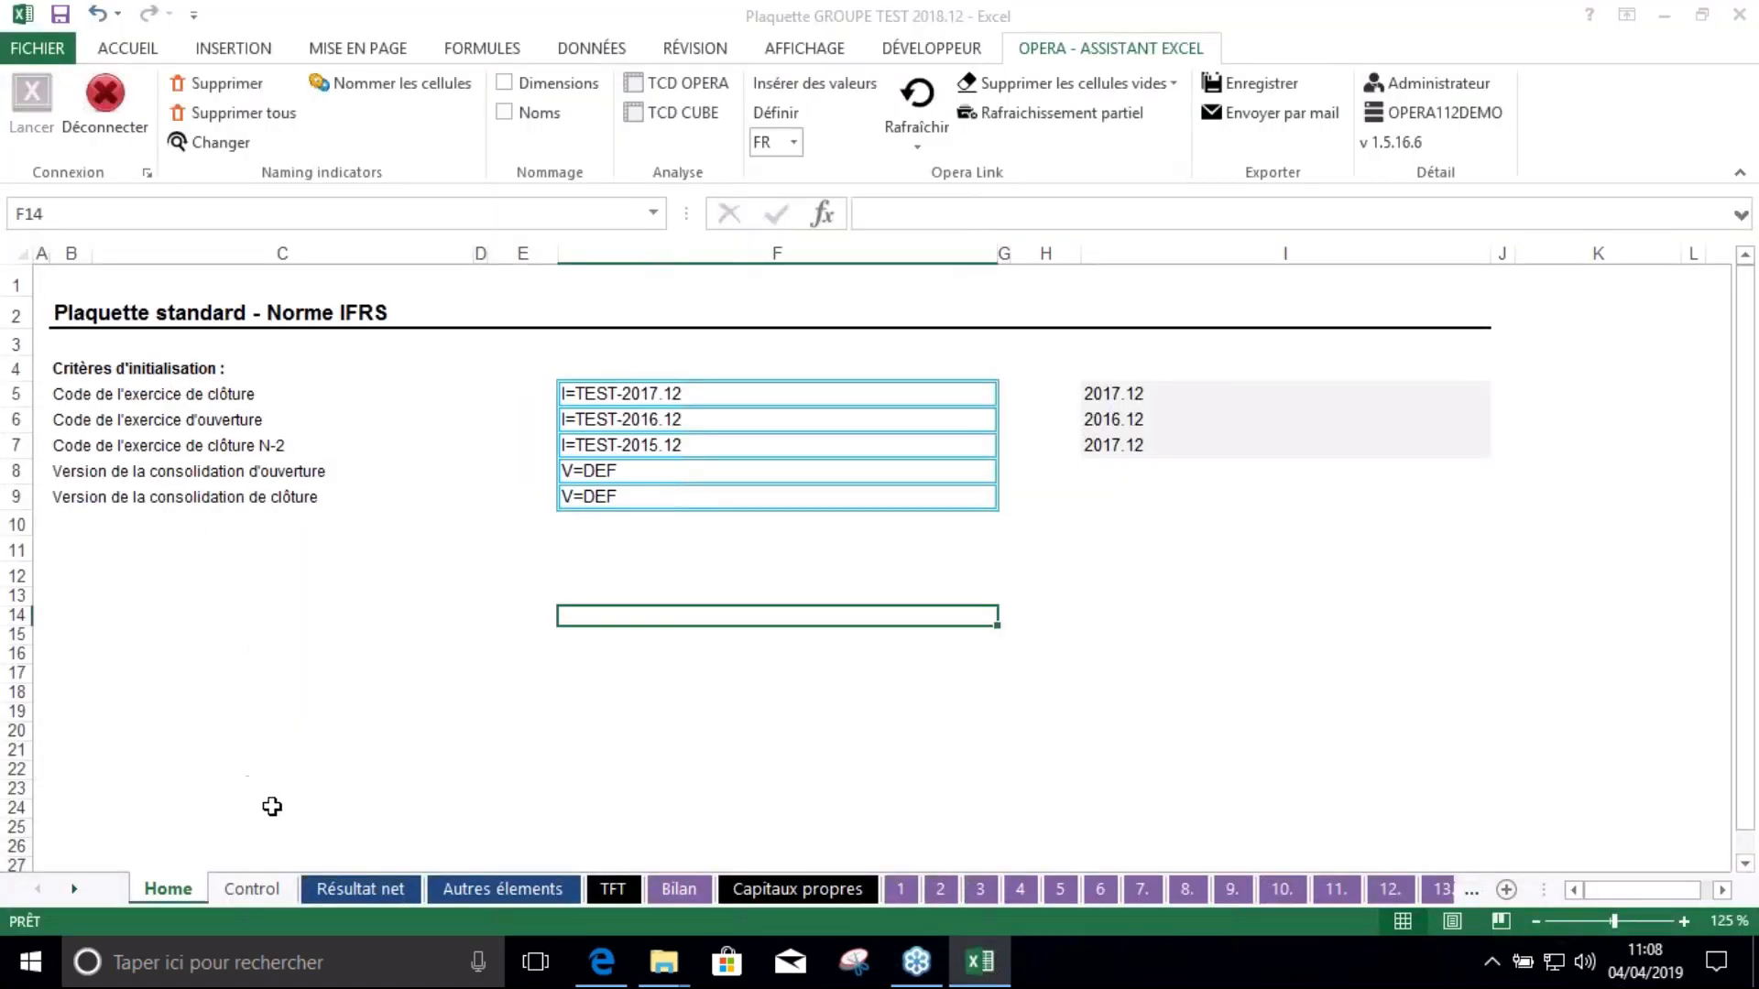
Refresh the whole workbook from Opera, accepting the warning about over 26094 cells
click(901, 134)
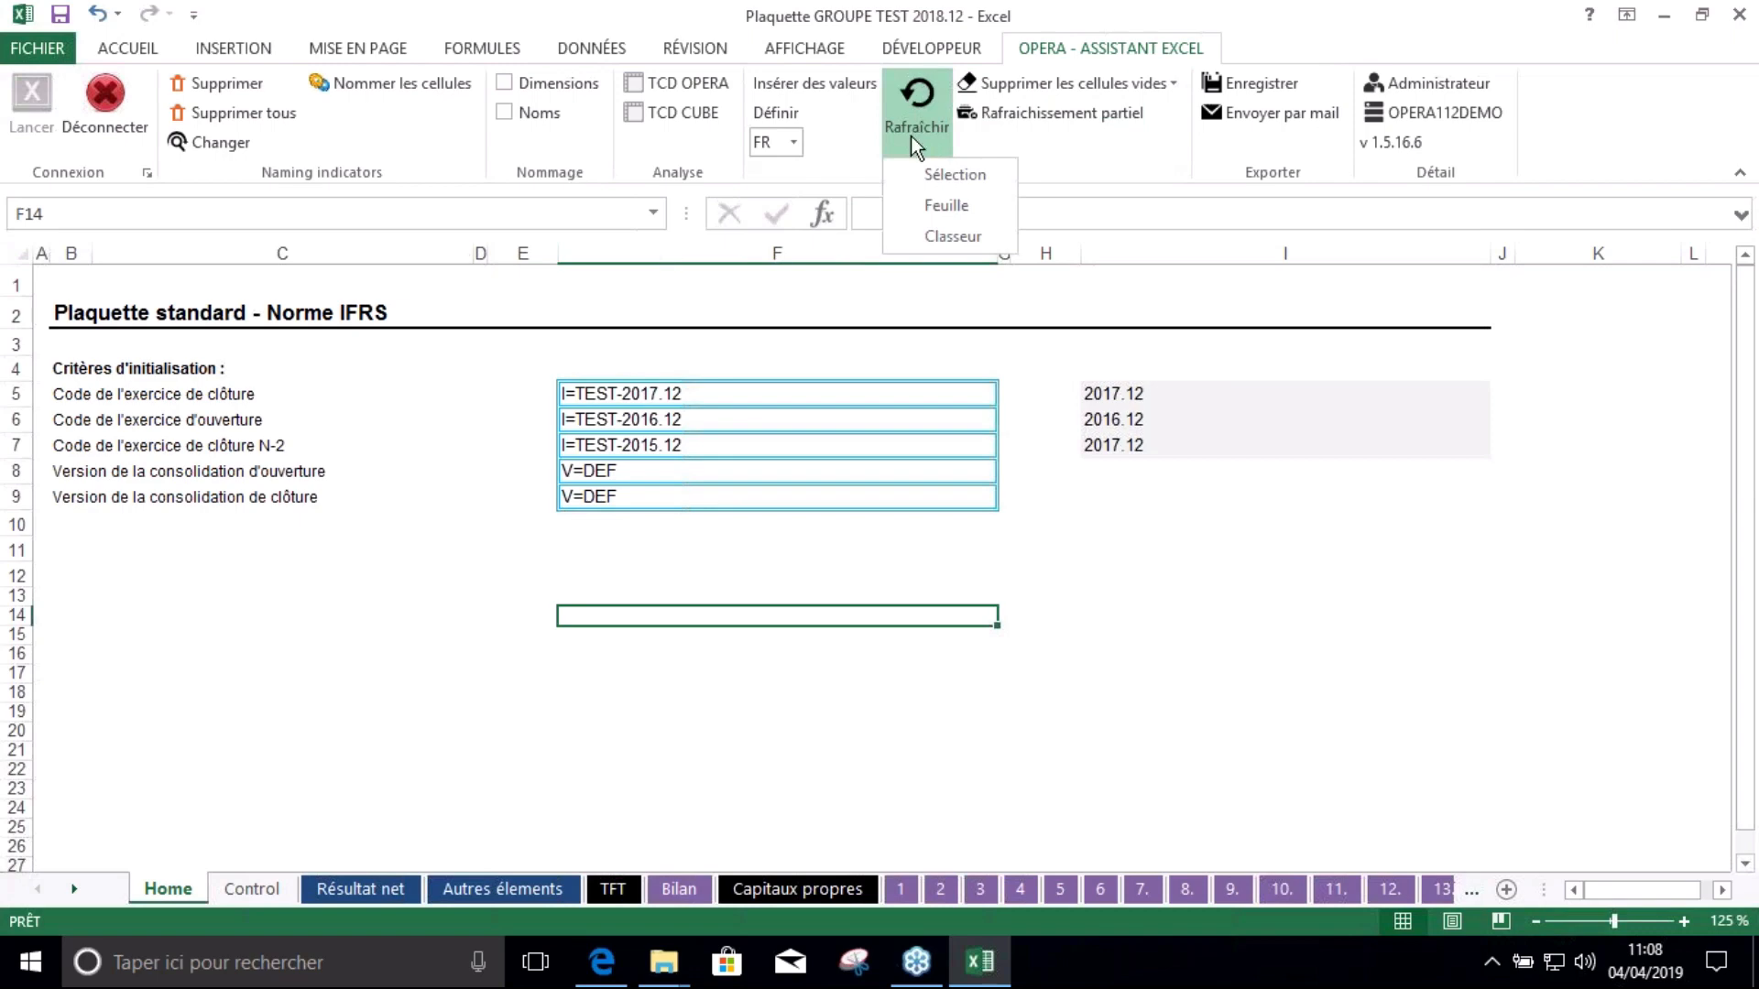
click(951, 238)
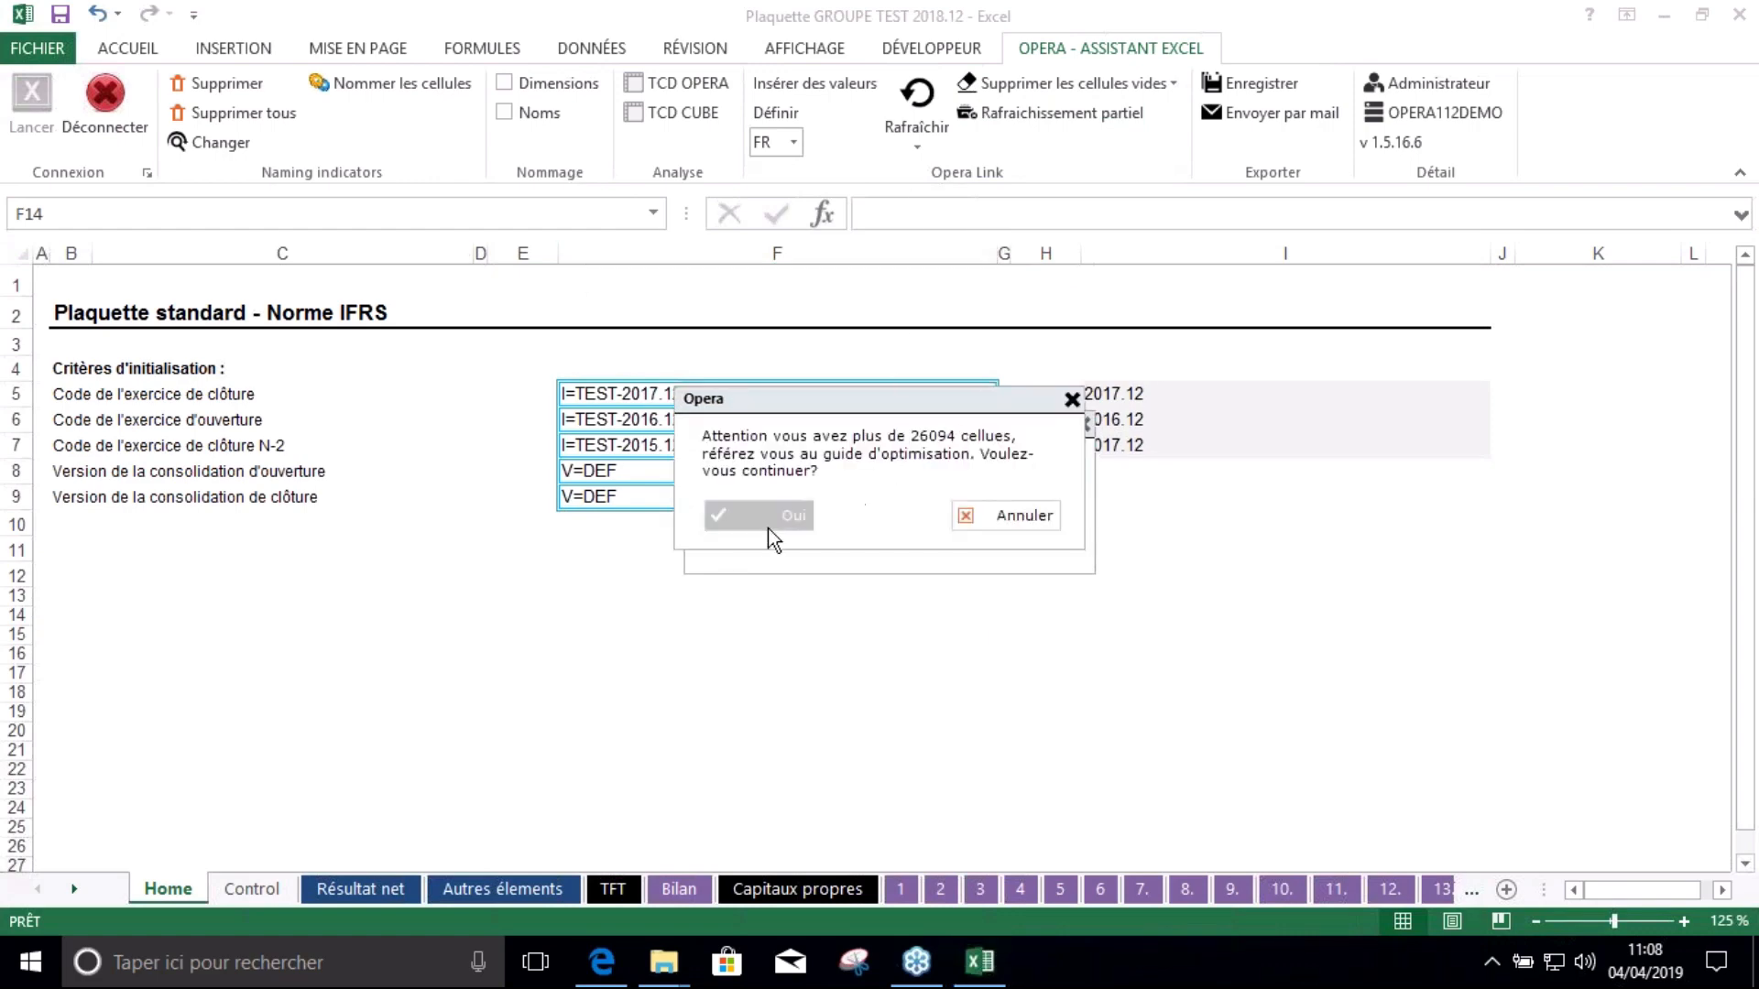
click(754, 520)
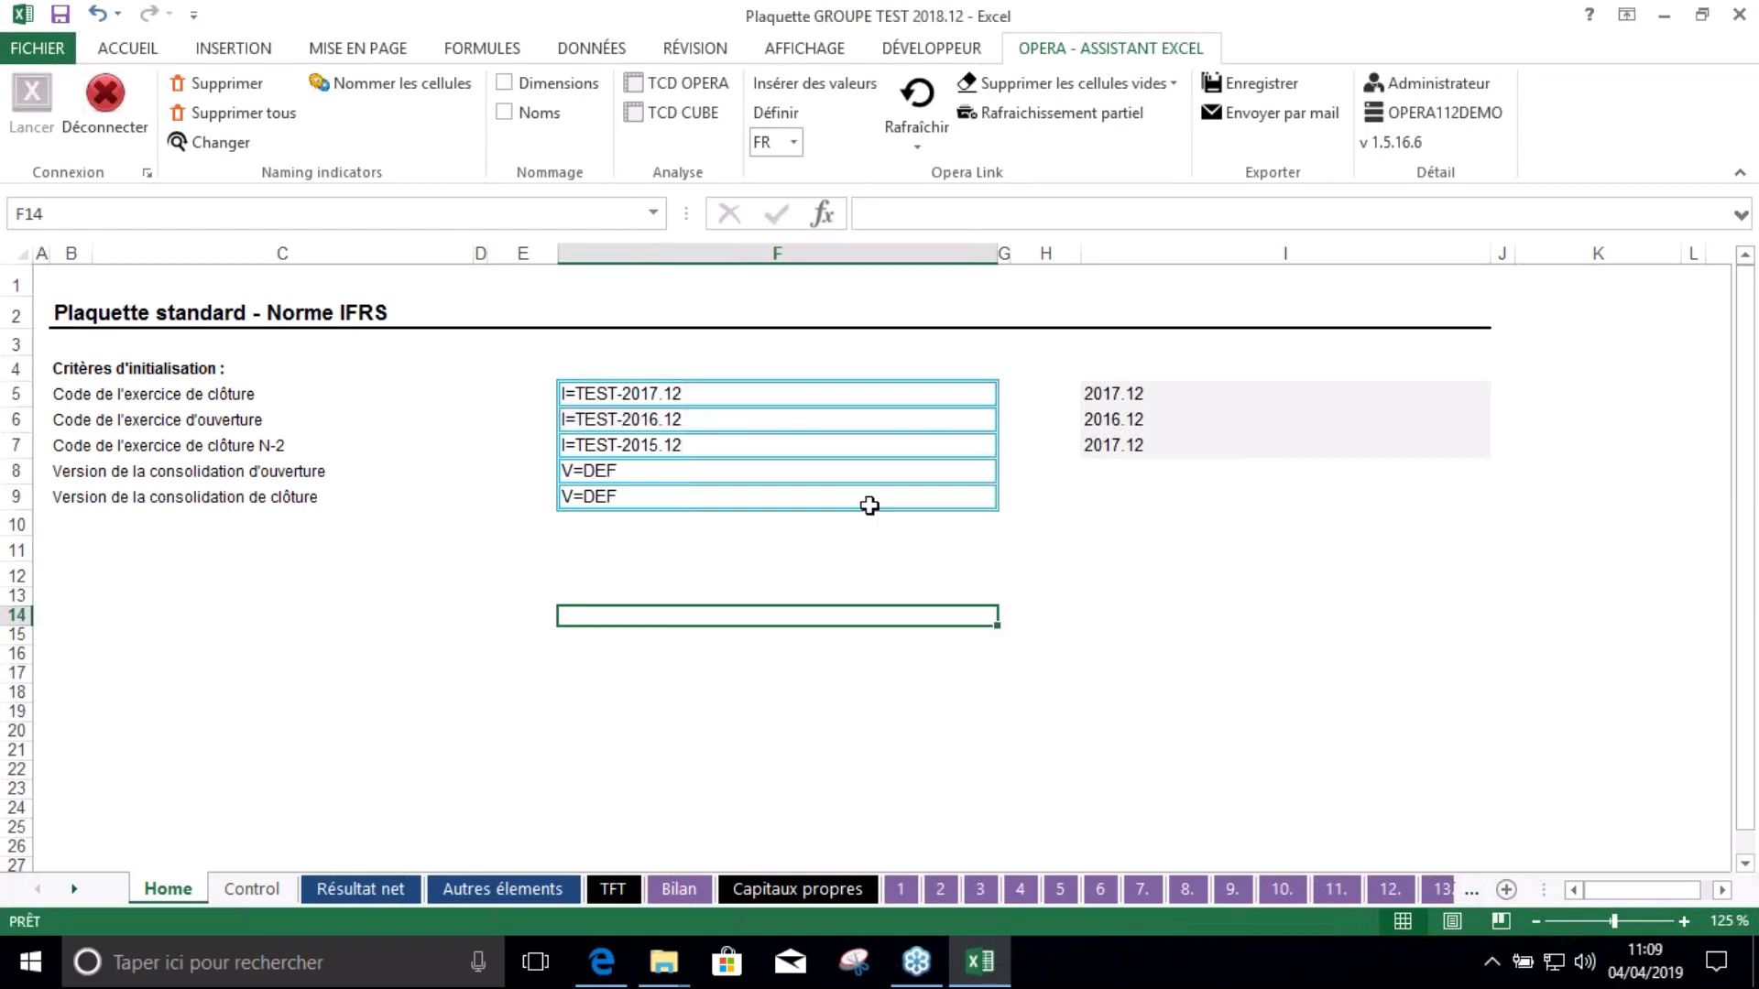
Check the 2017 Chiffre d'affaires total on Résultat net, then look over the Control sheet
click(333, 881)
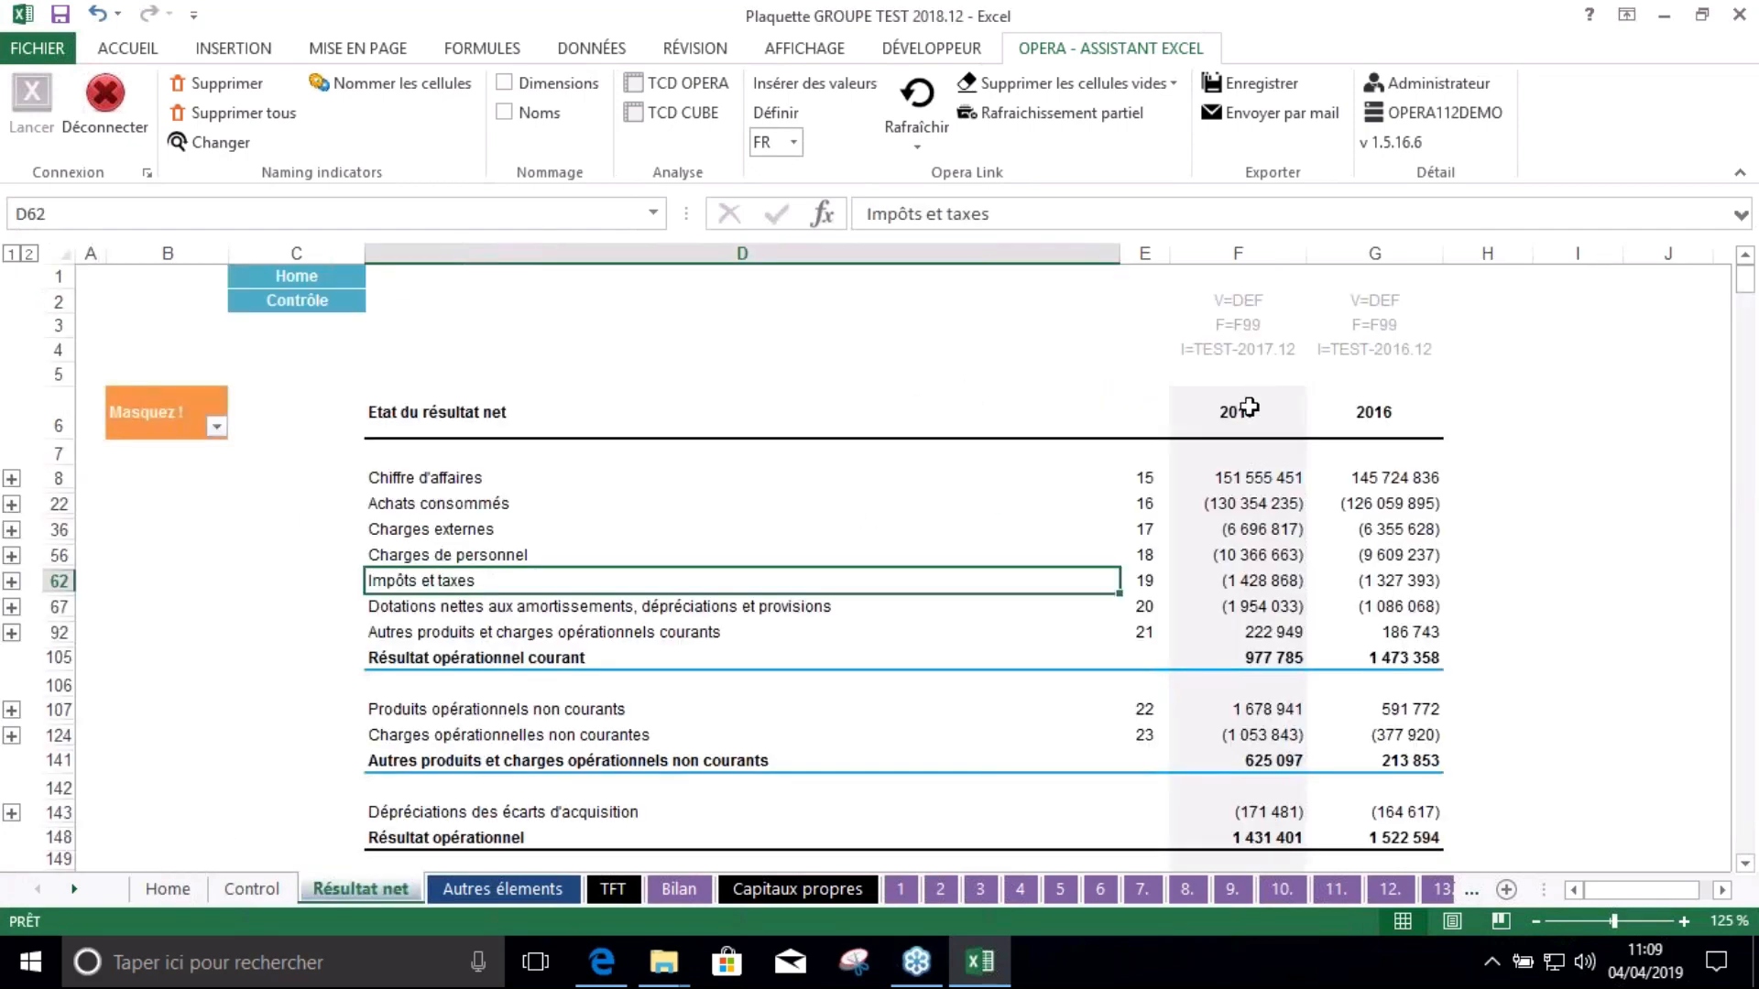
click(1228, 479)
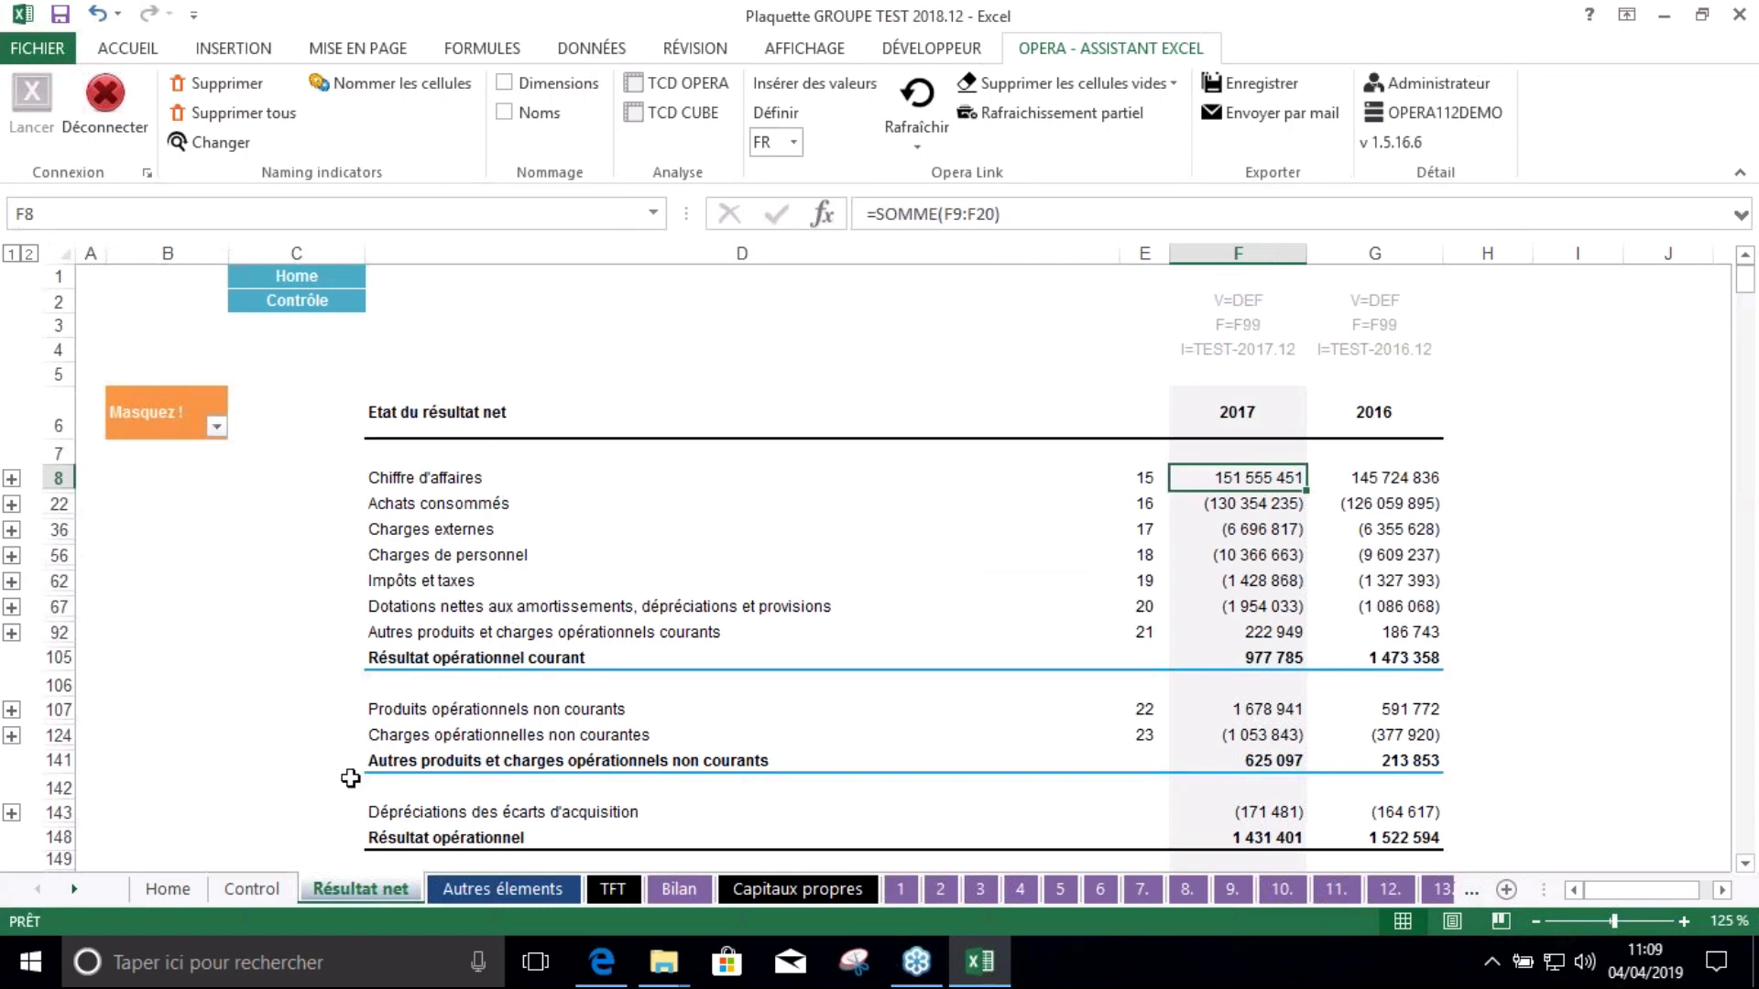
click(267, 887)
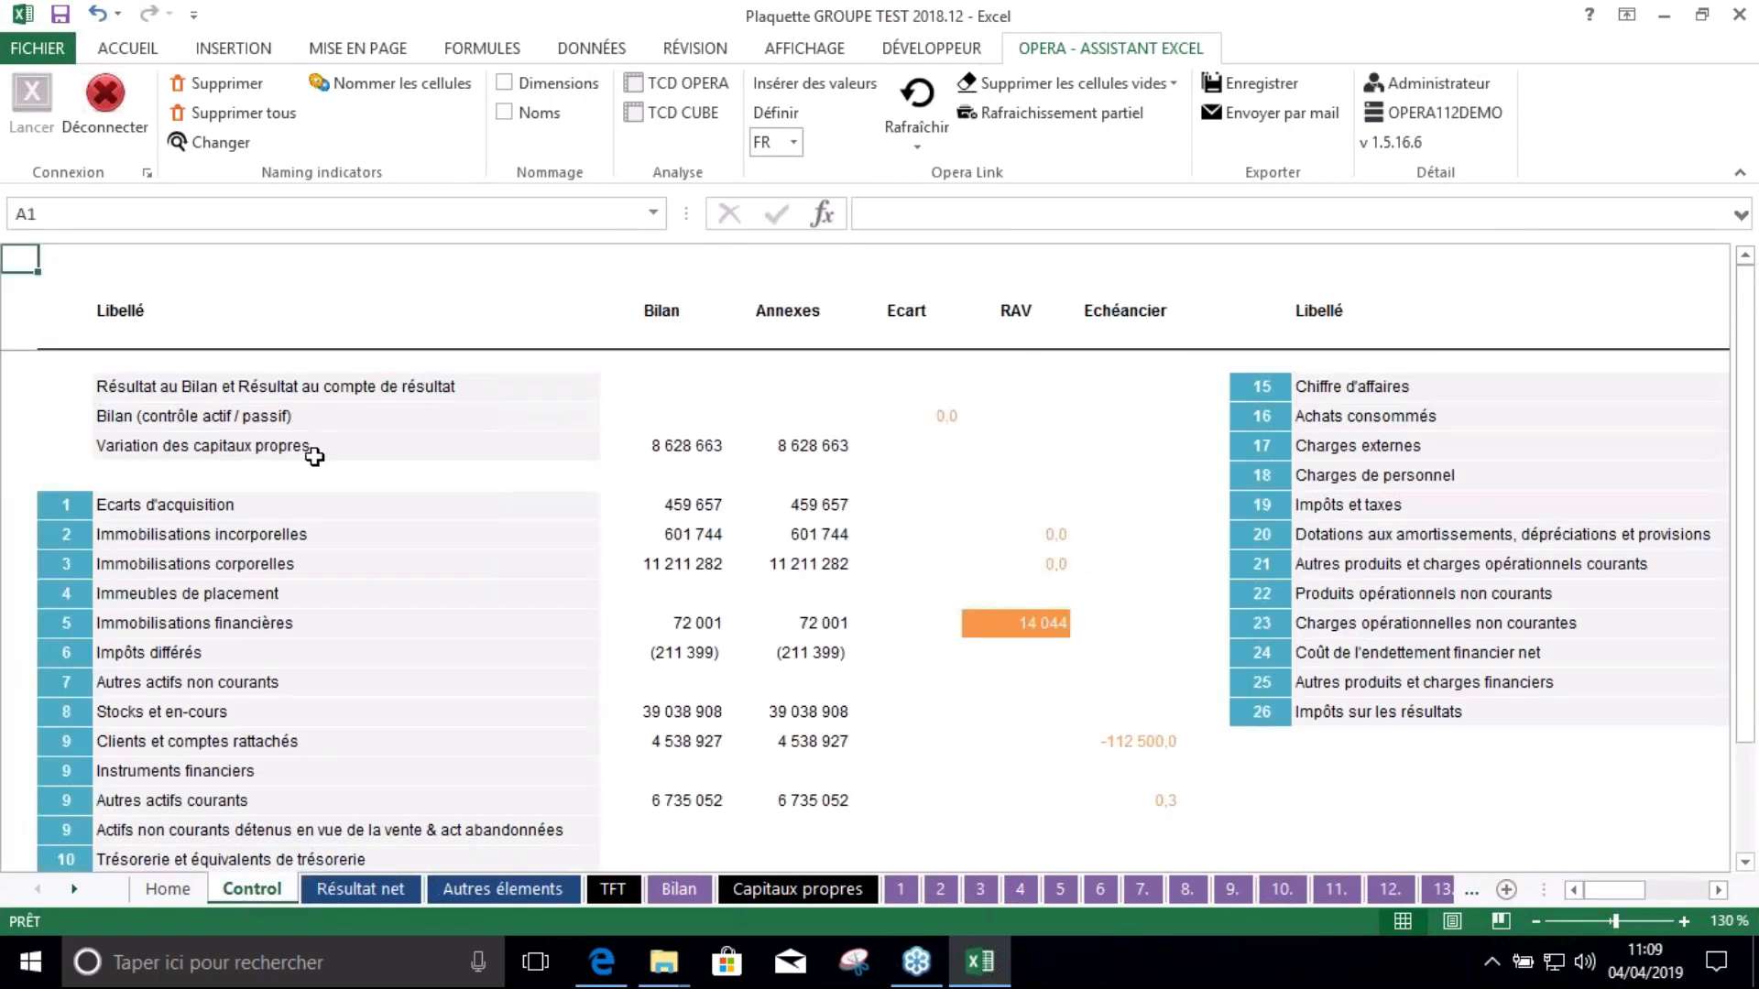
scroll(336, 495, down, 1)
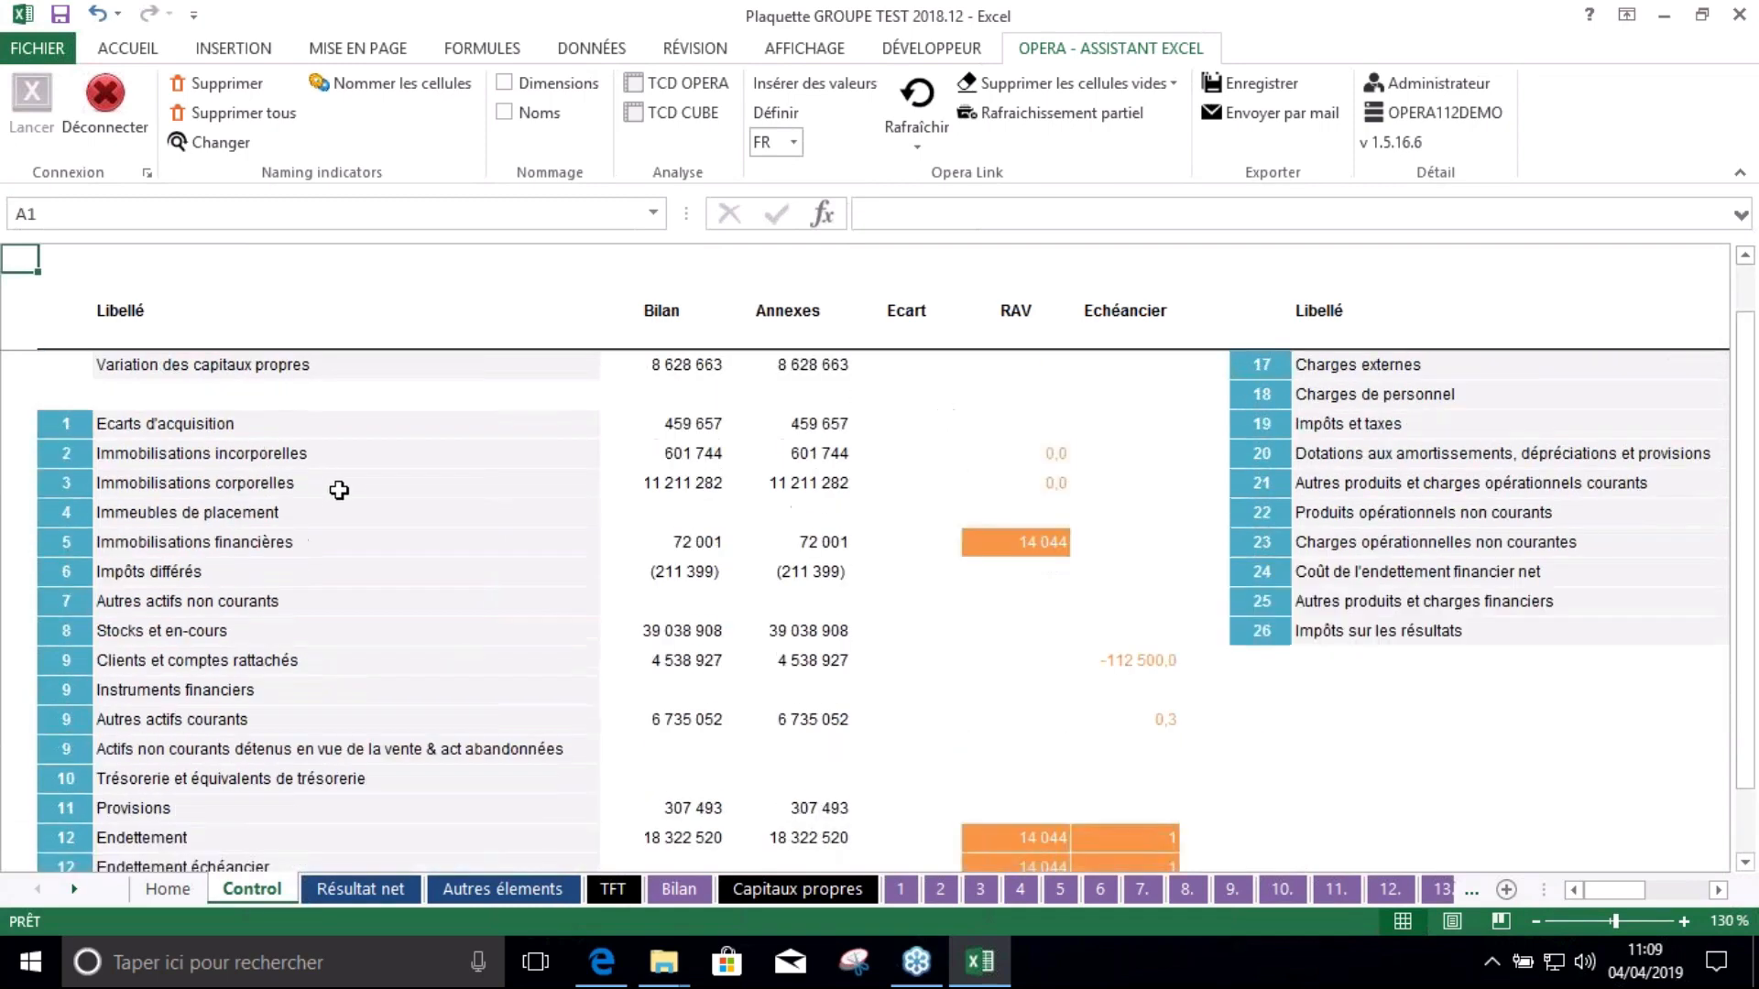
scroll(335, 485, up, 1)
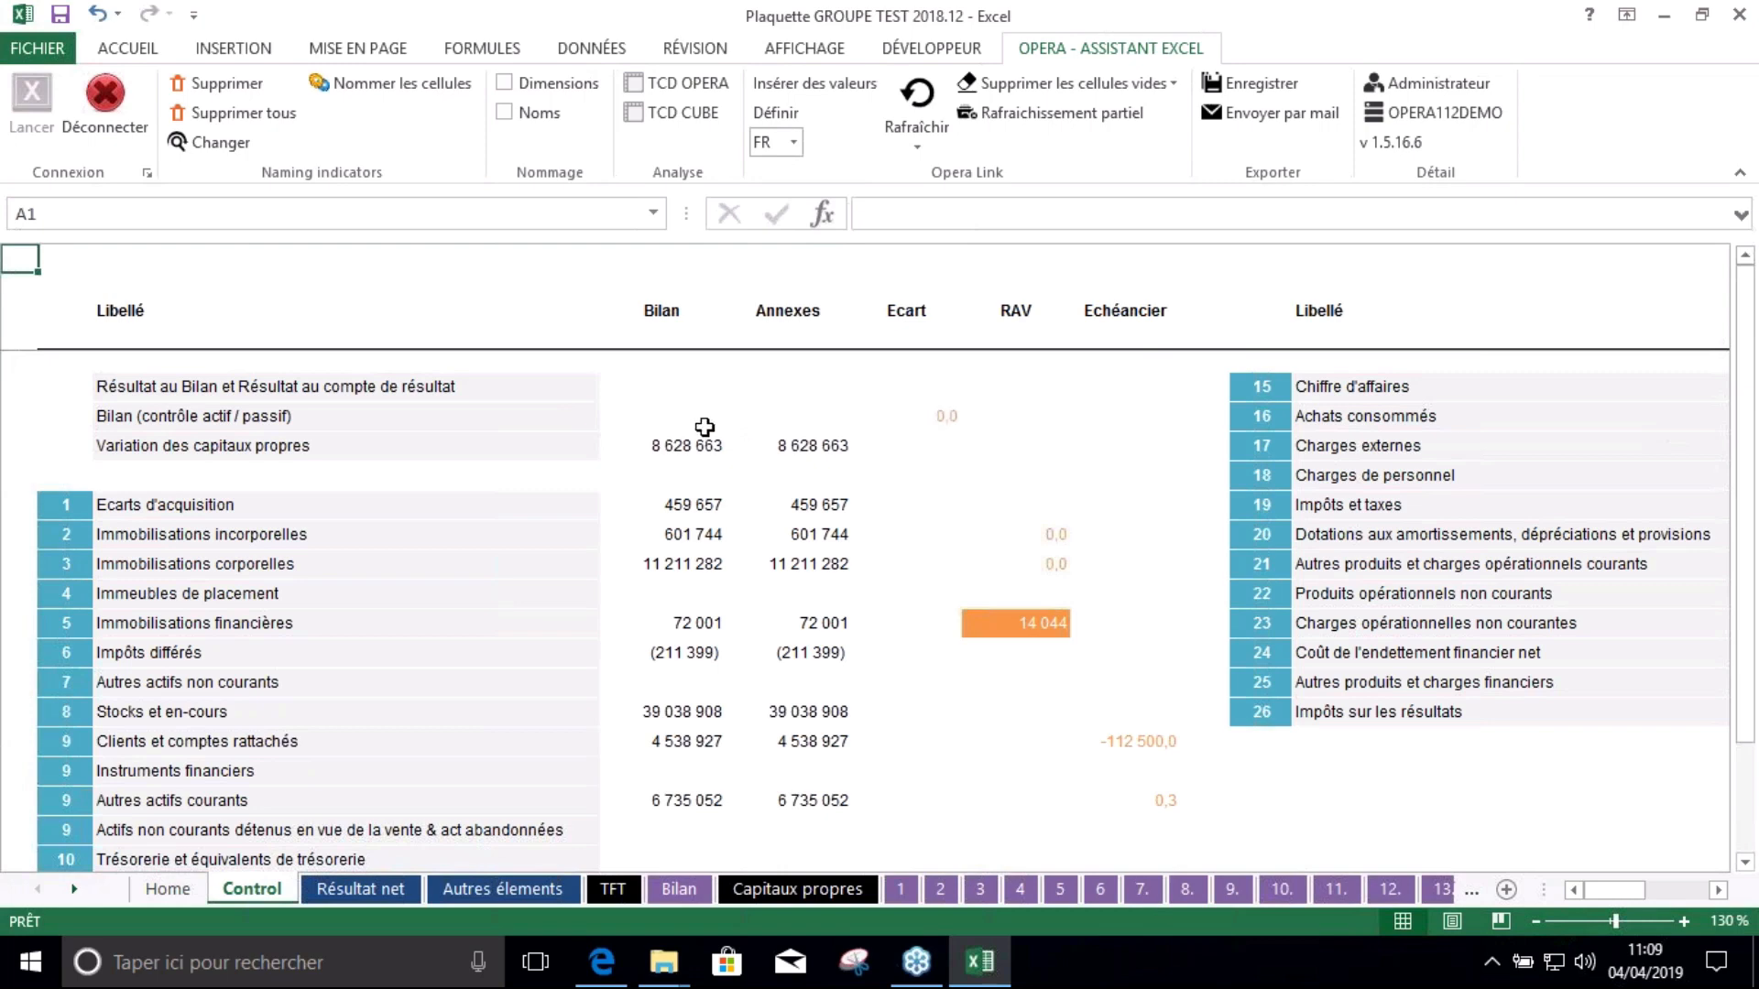
scroll(705, 427, down, 1)
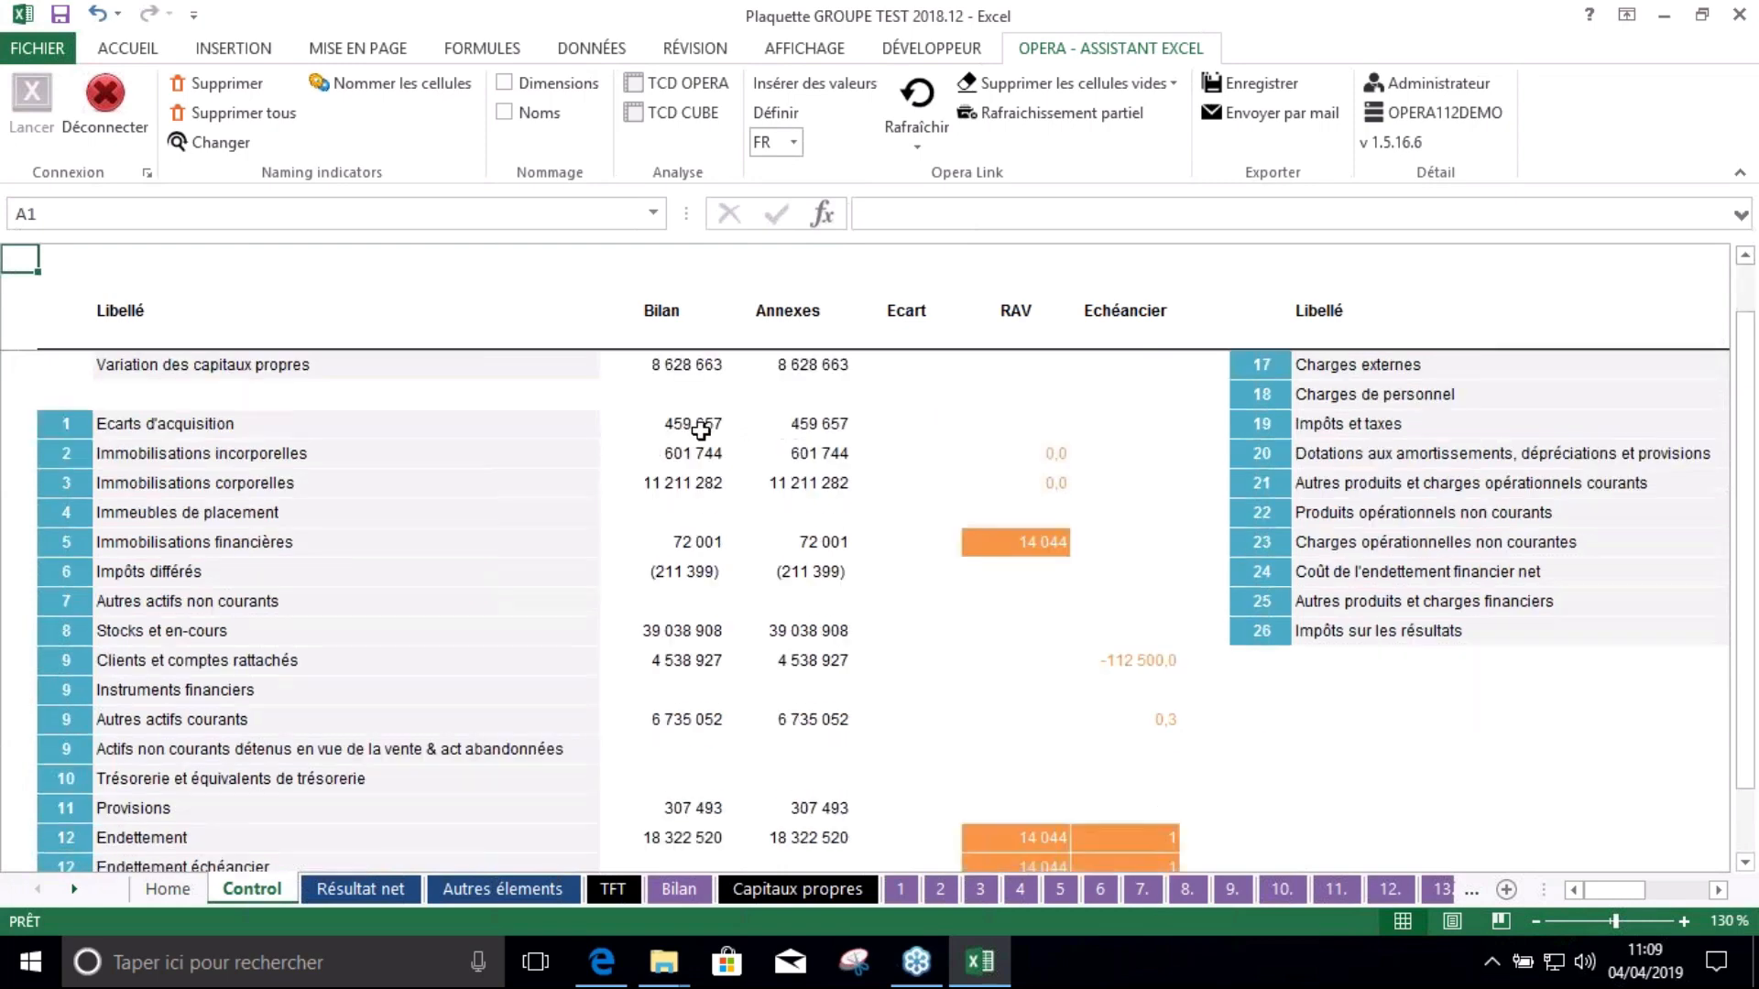
scroll(694, 474, up, 1)
Sum the Control sheet's Bilan figures, trace the goodwill and intangible values, then view Bilan
drag(657, 381, 746, 718)
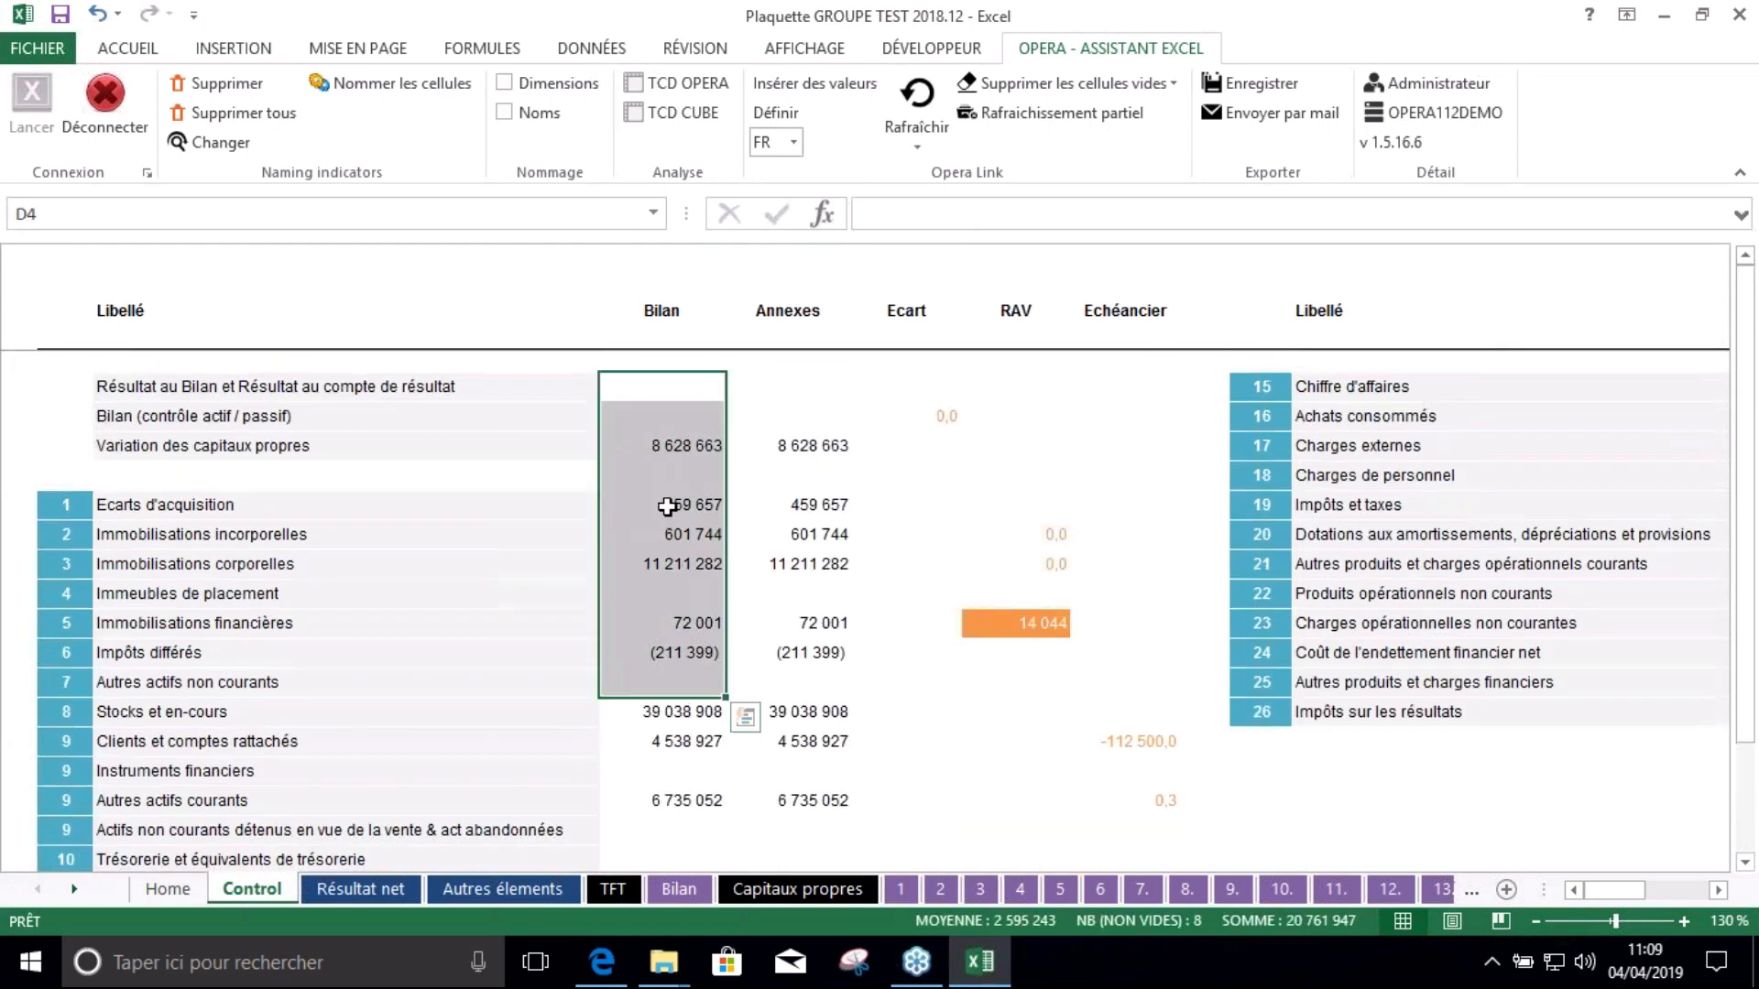
click(666, 508)
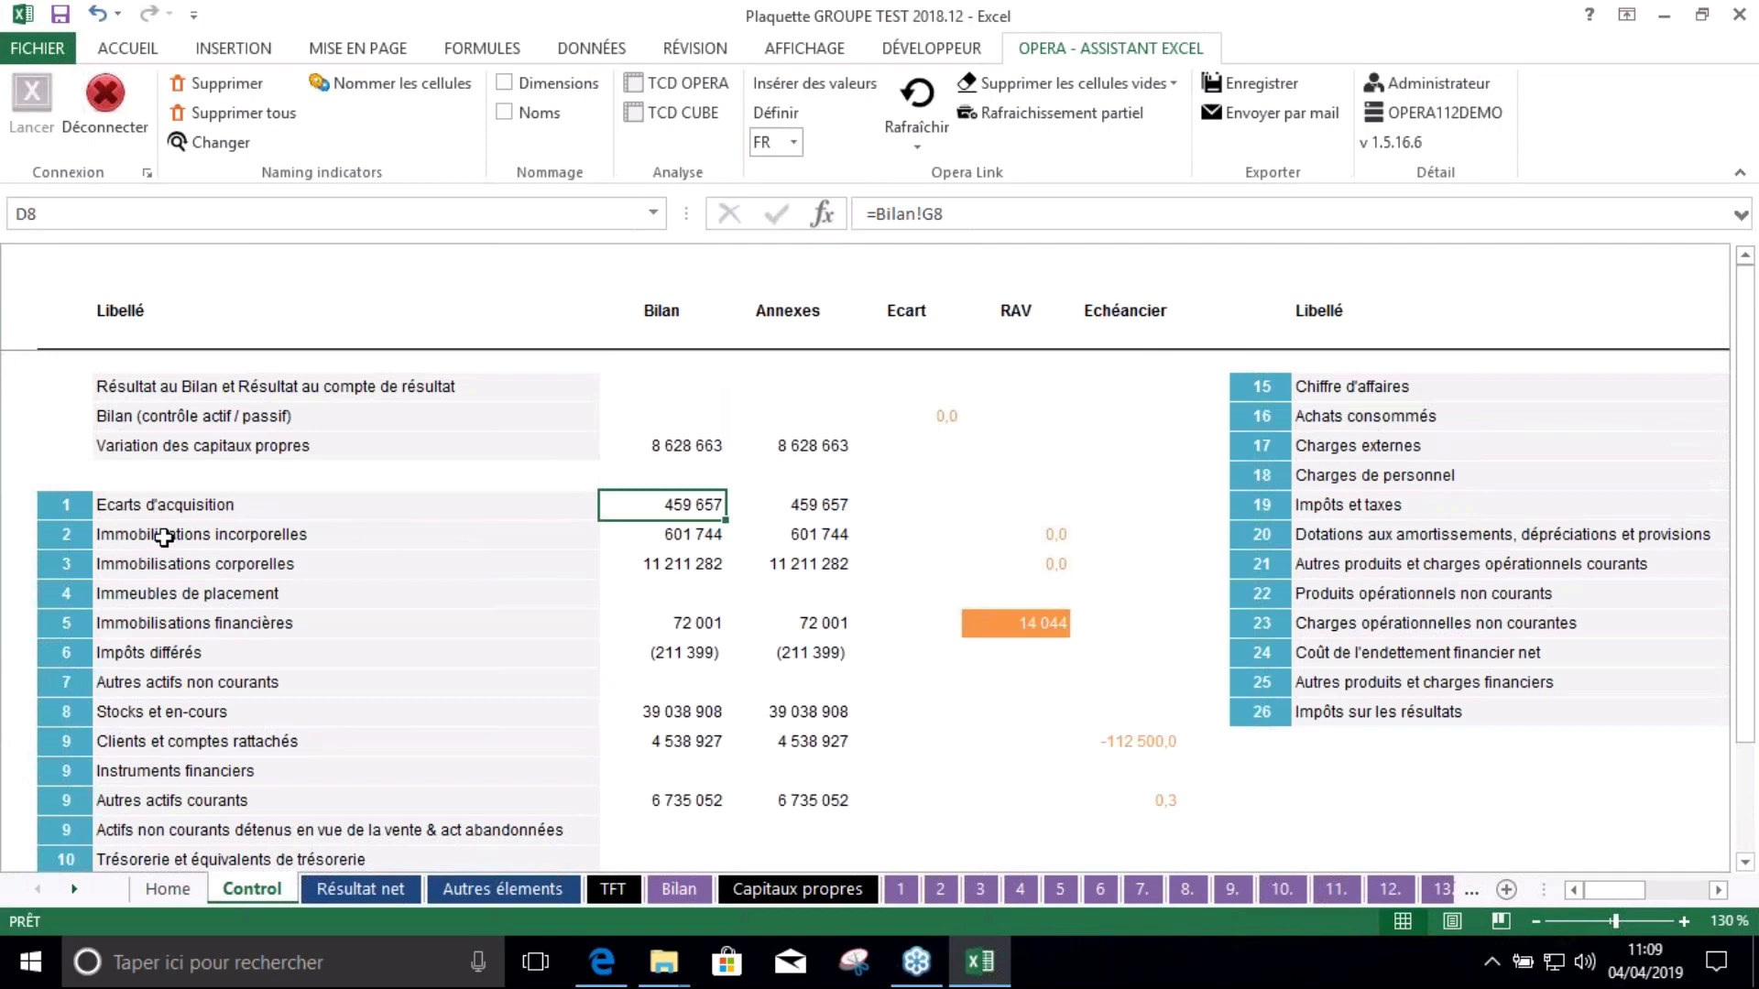
click(694, 539)
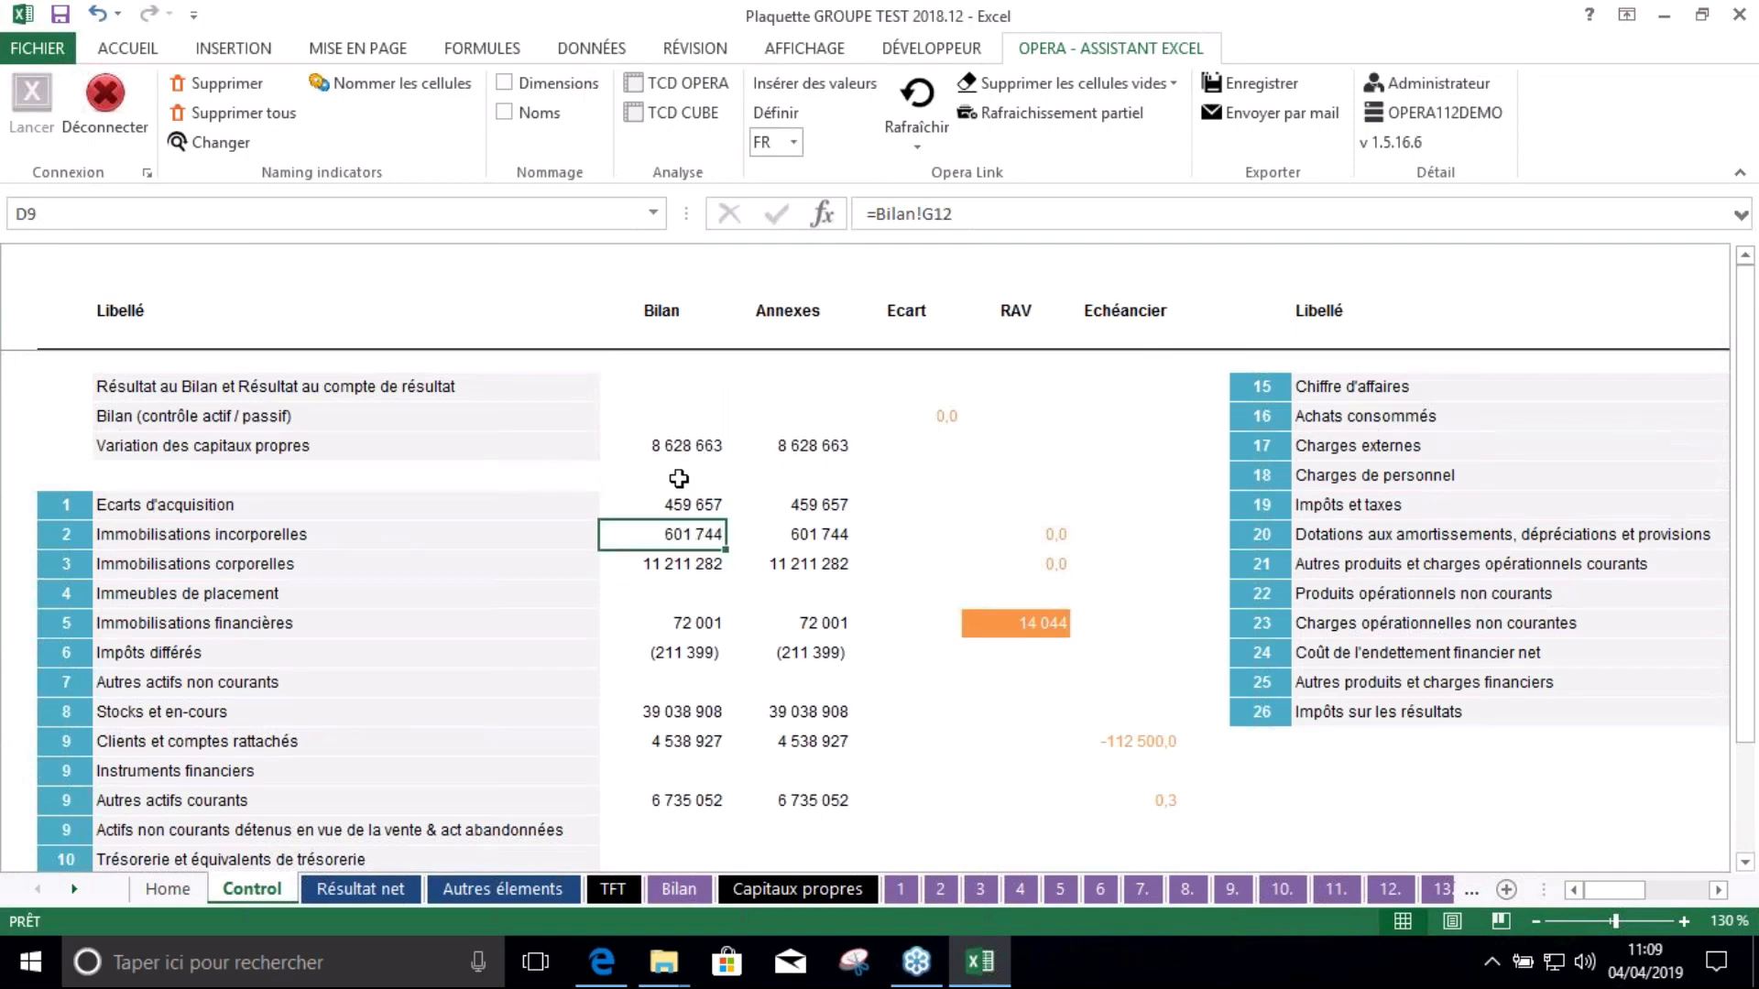
click(671, 888)
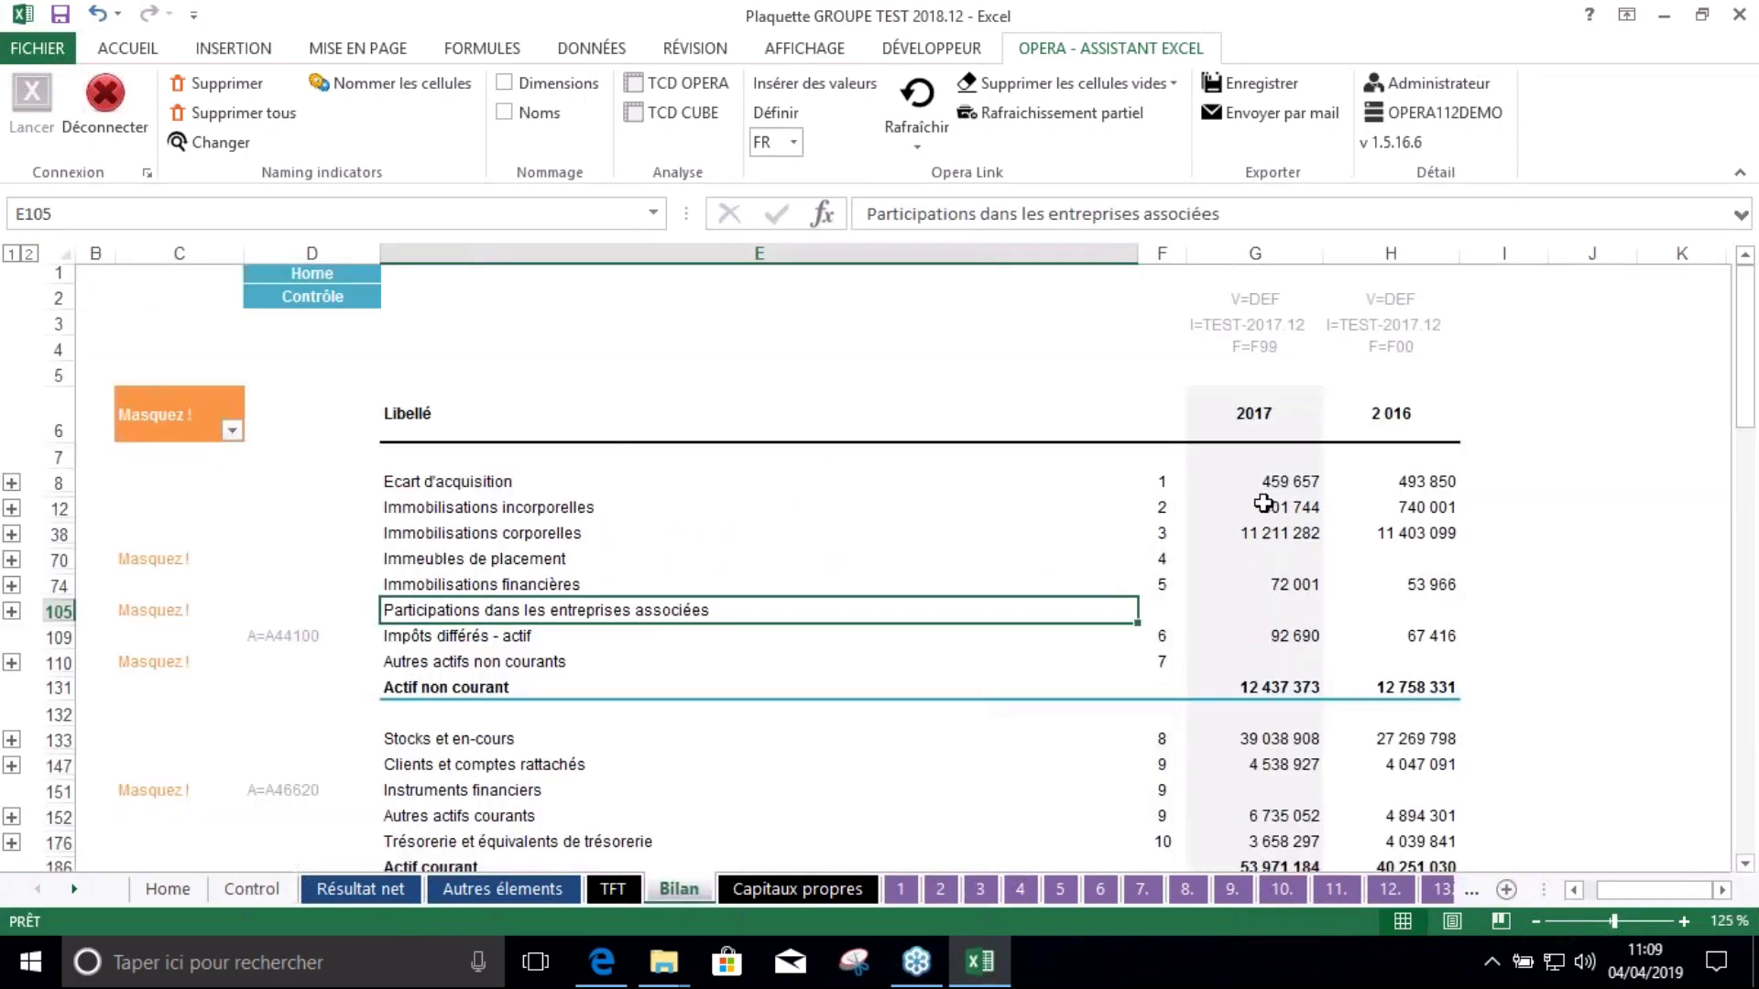
scroll(55, 440, down, 1)
On Control, select the Bilan and Annexes columns and check the 601 744 intangible assets figure
scroll(156, 416, up, 1)
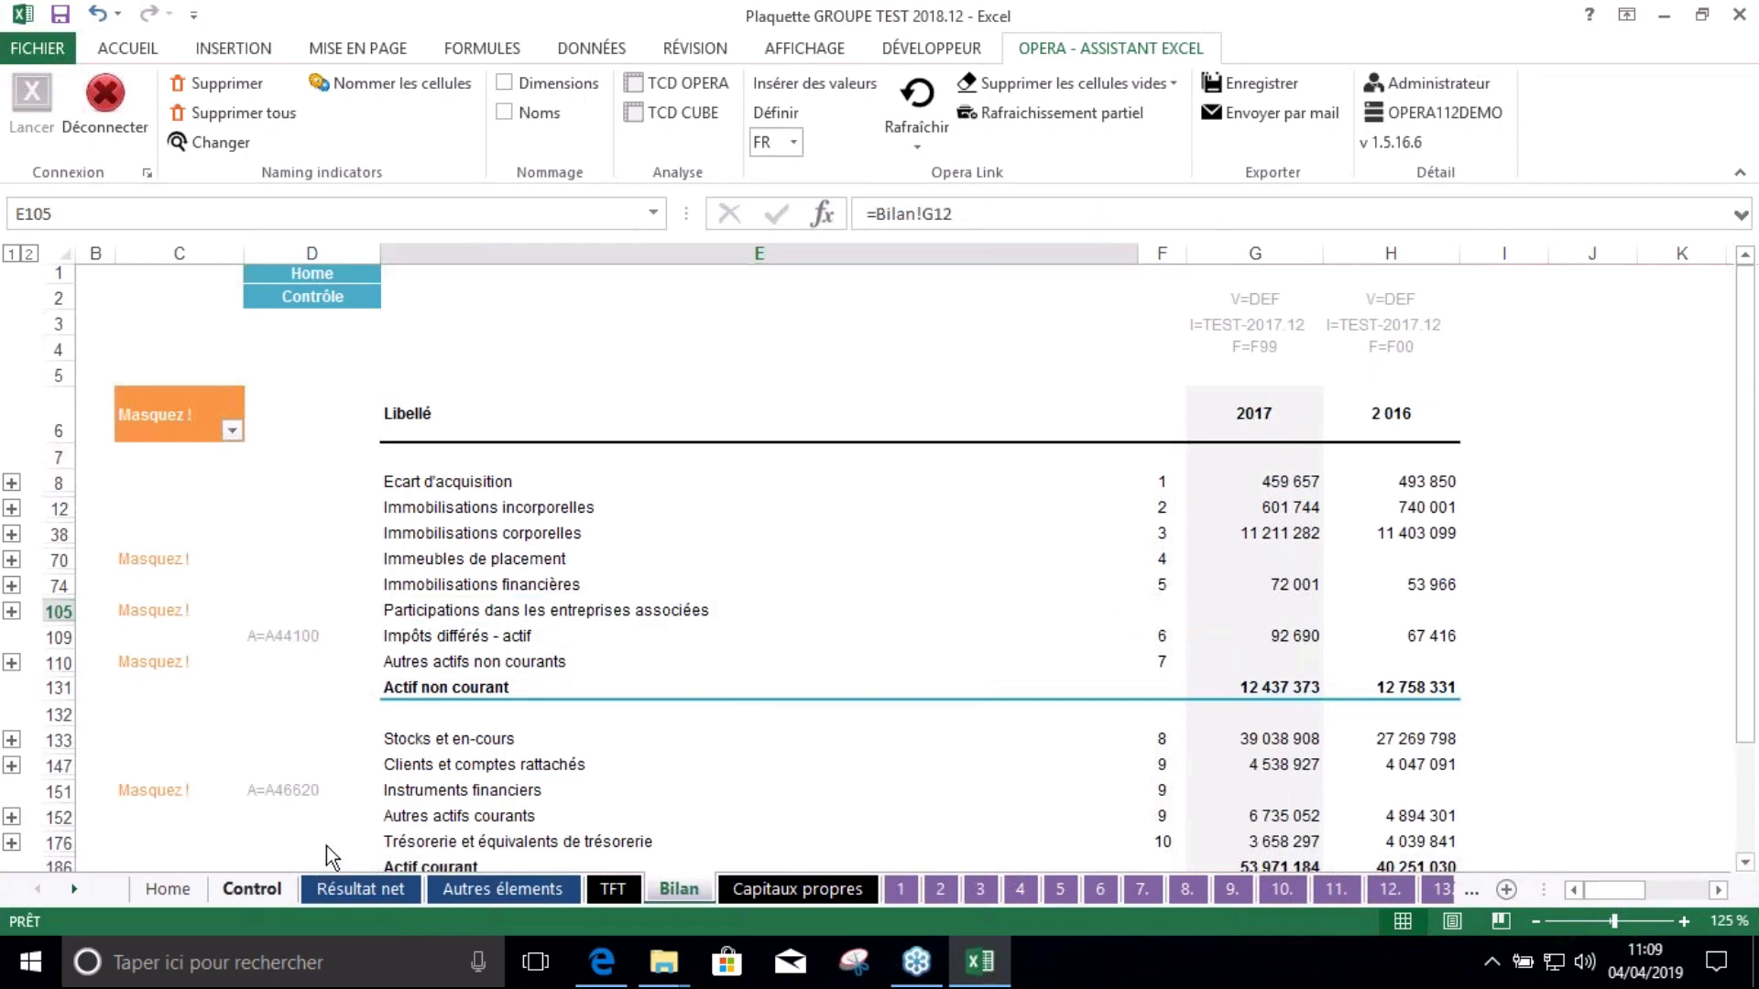
click(250, 888)
drag(662, 316, 665, 673)
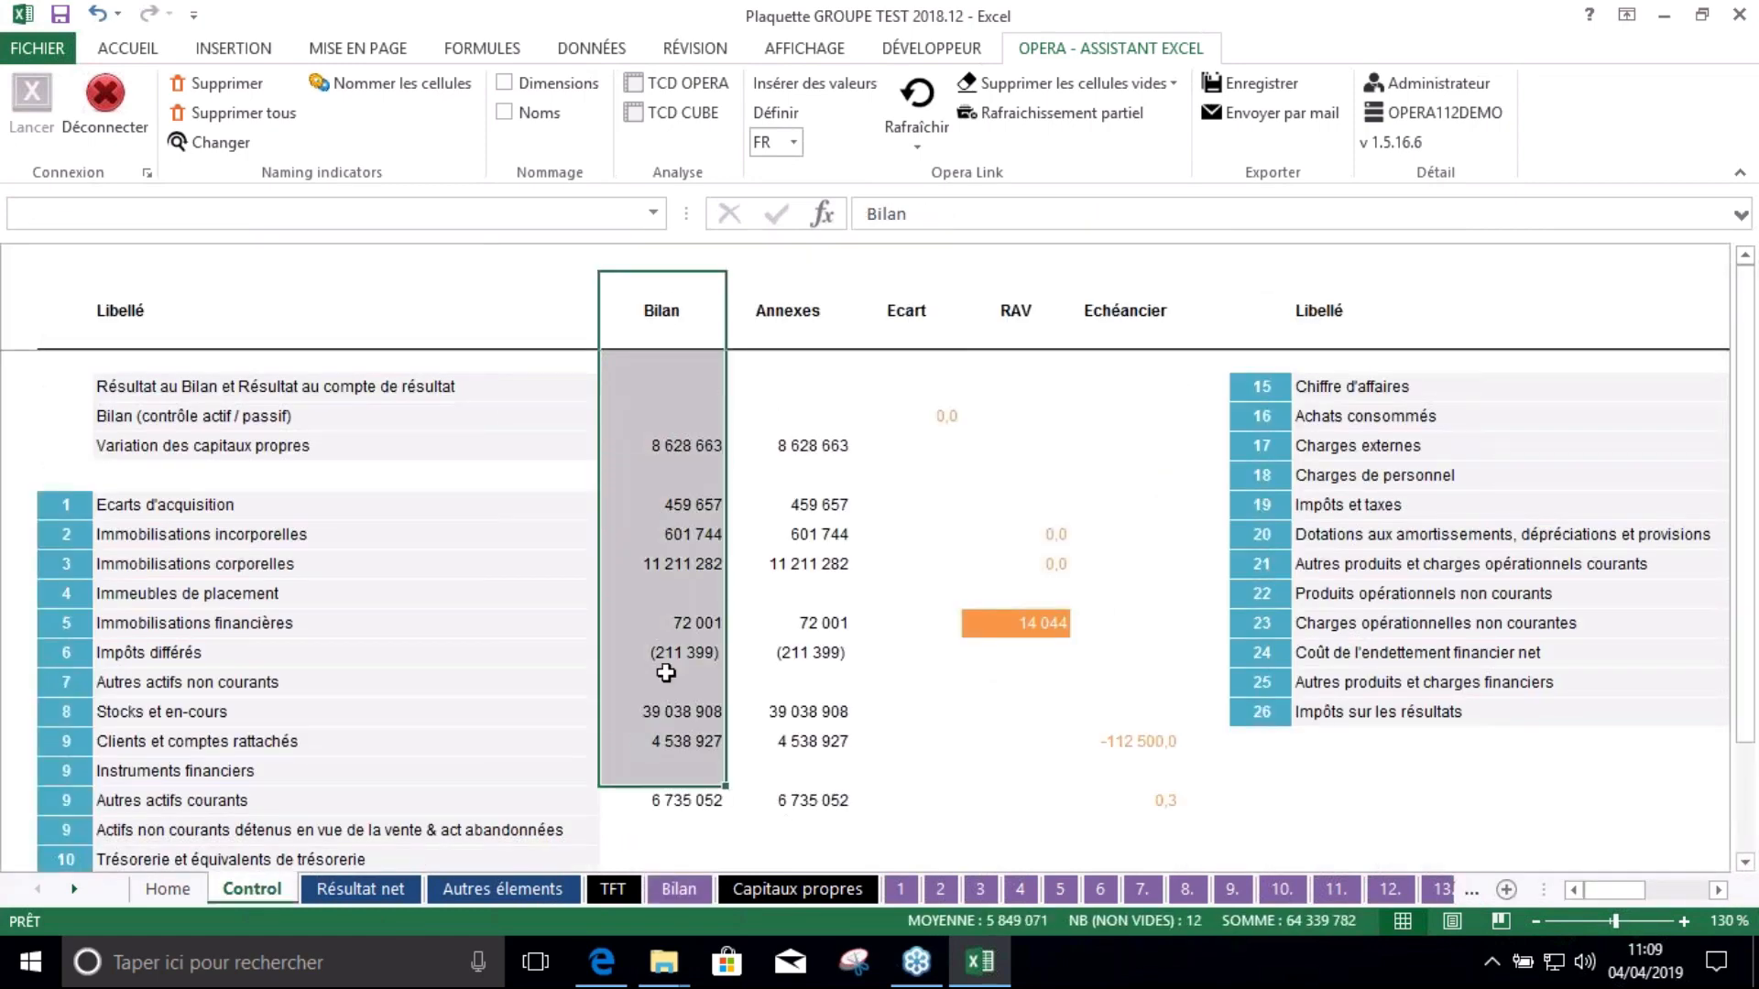
drag(806, 302, 786, 652)
click(766, 539)
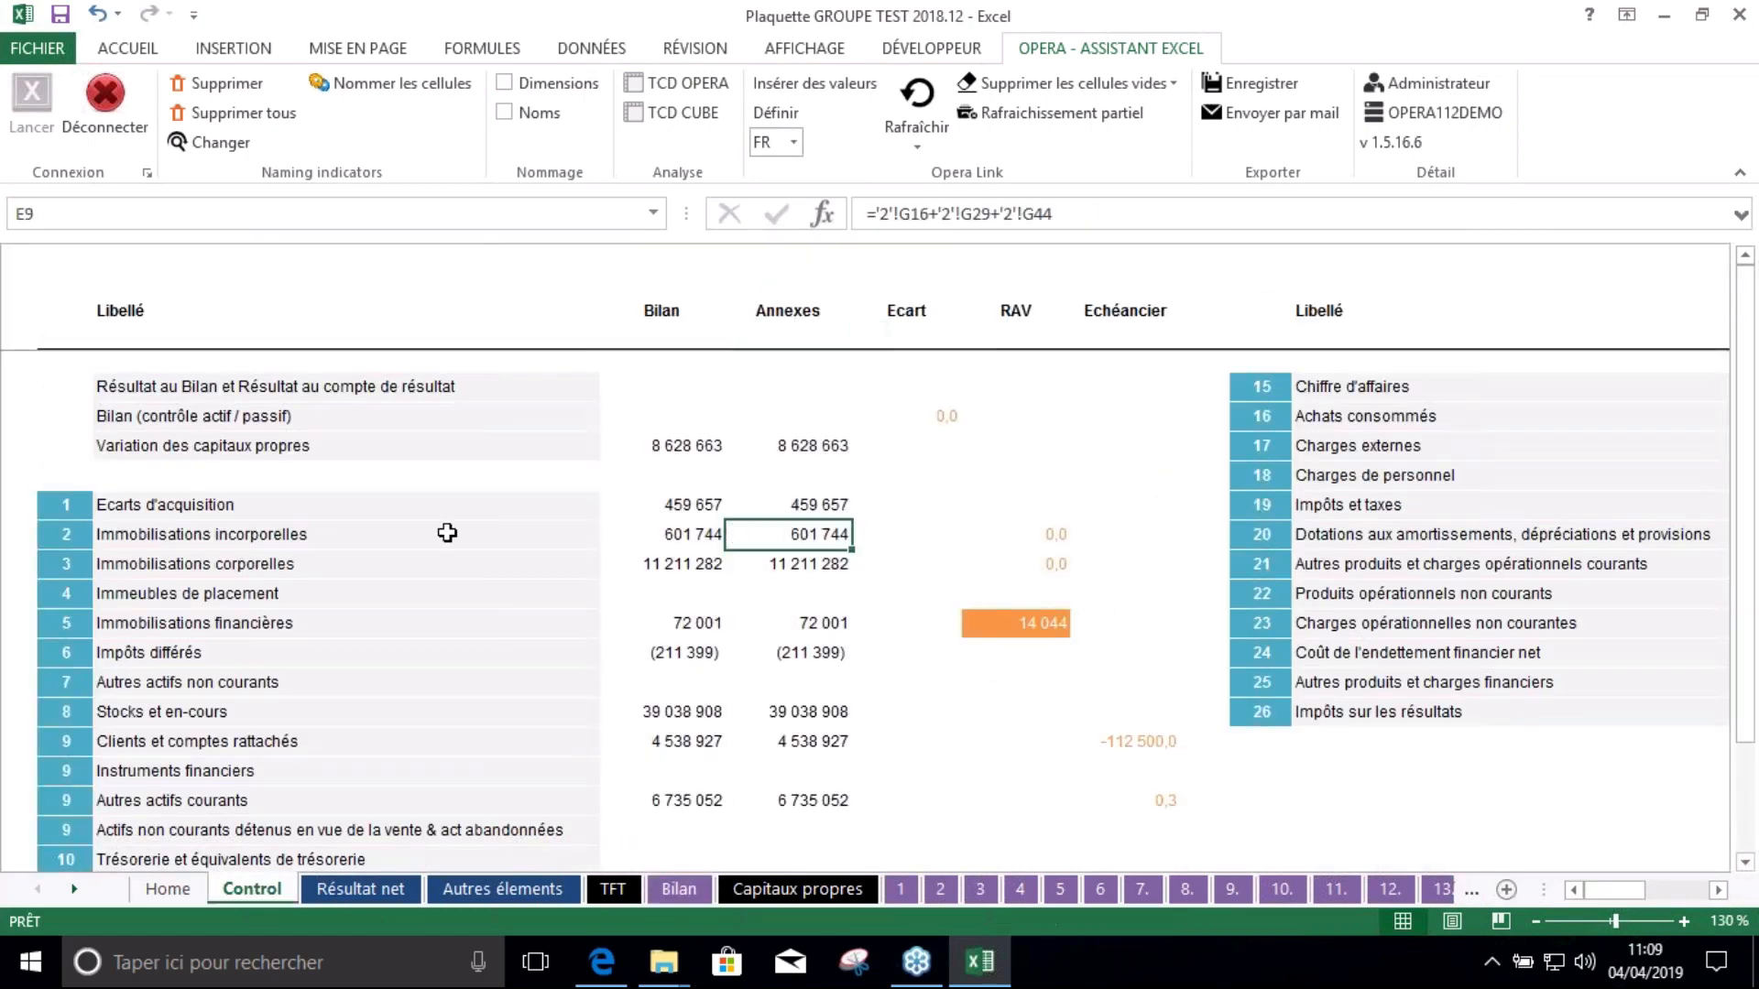
Check the Immobilisations incorporelles closing total formula on note sheet 2
click(74, 540)
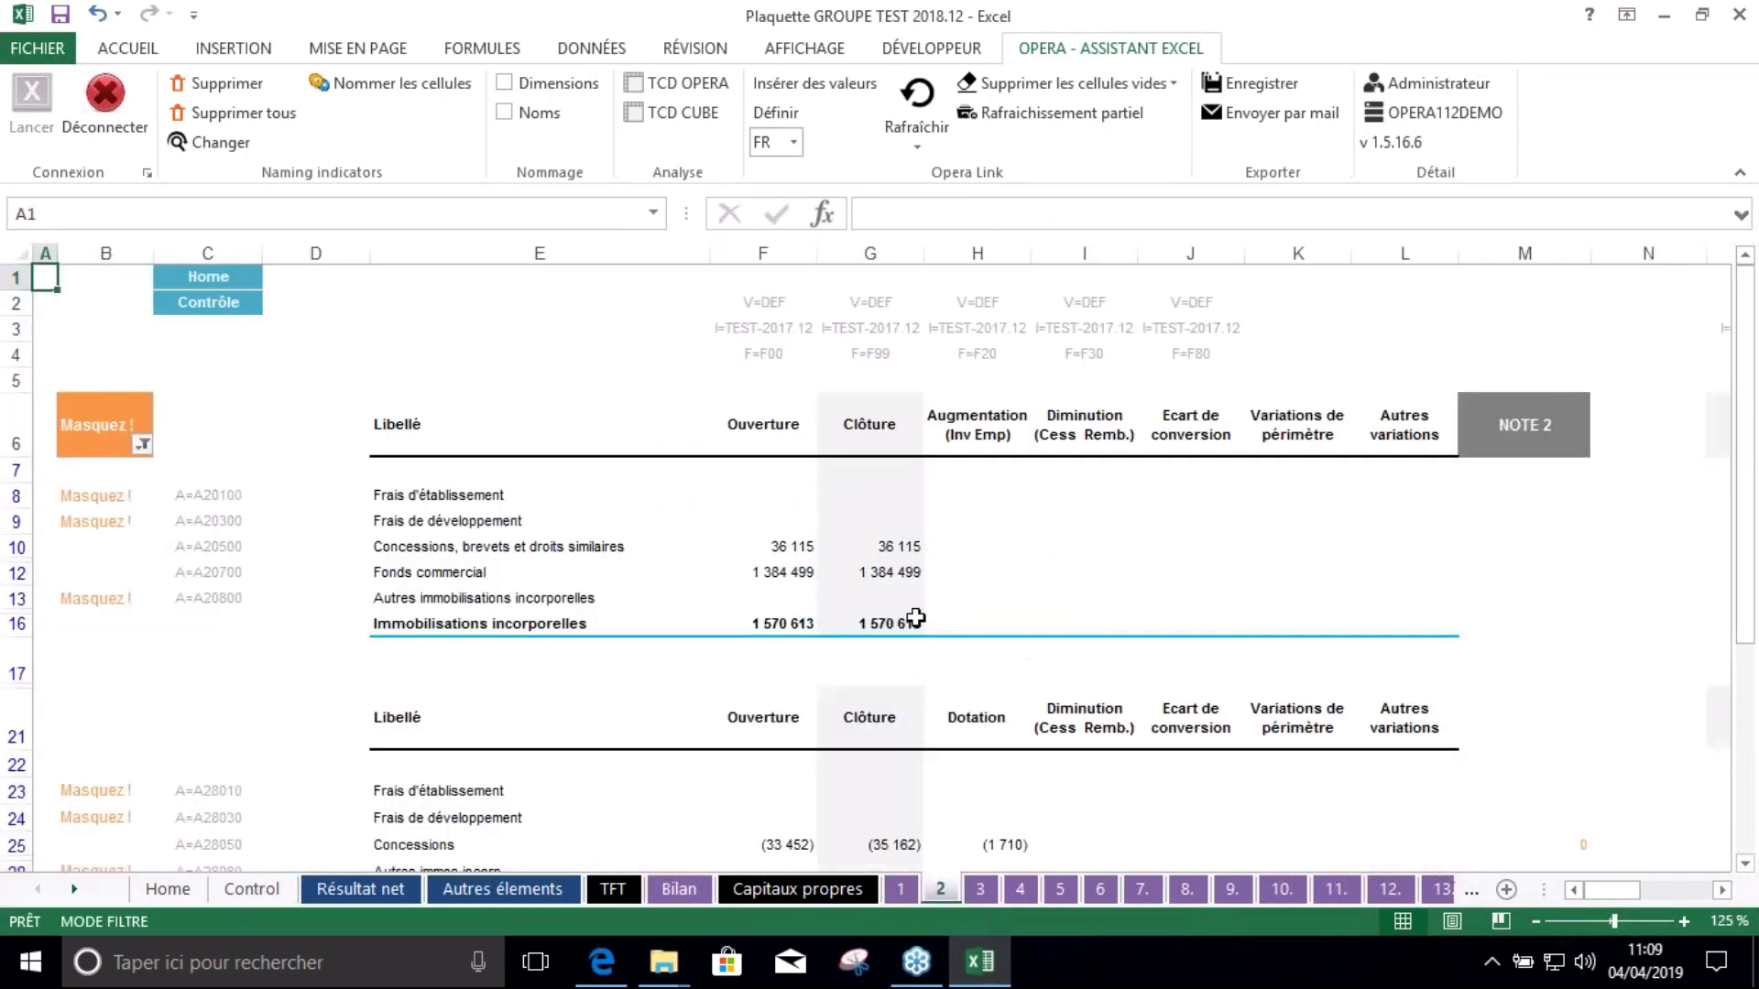
scroll(863, 609, down, 2)
click(884, 435)
scroll(917, 455, up, 2)
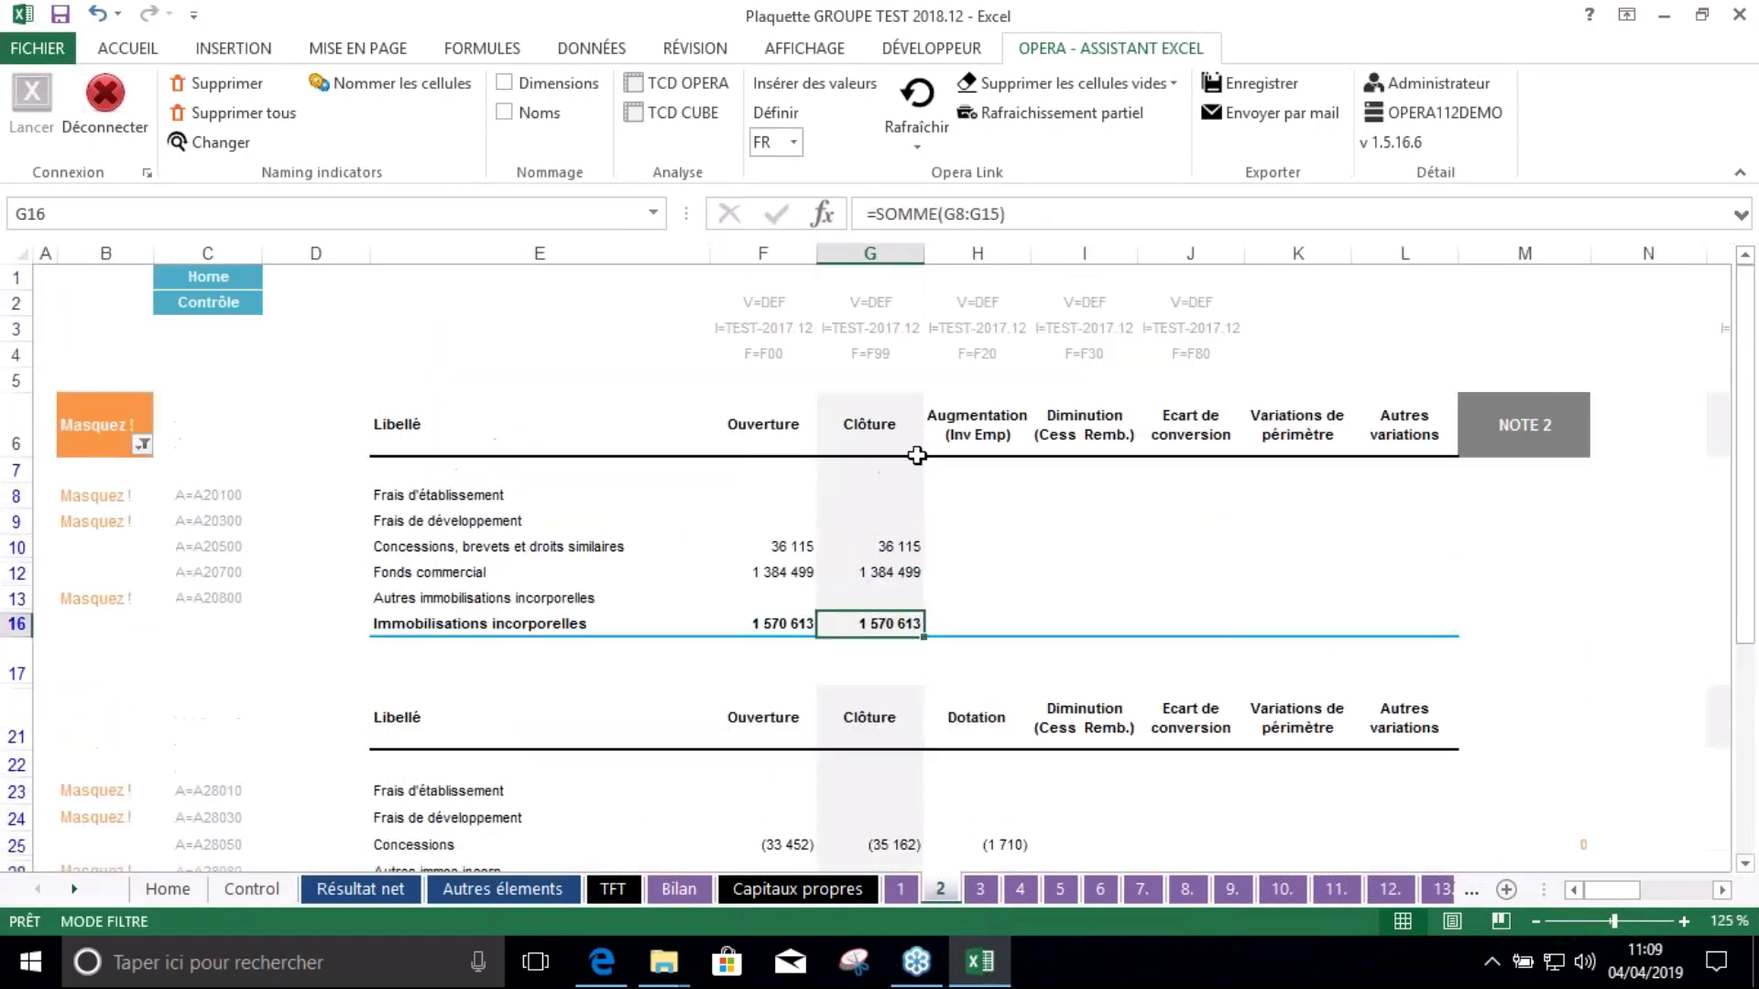
scroll(916, 465, down, 2)
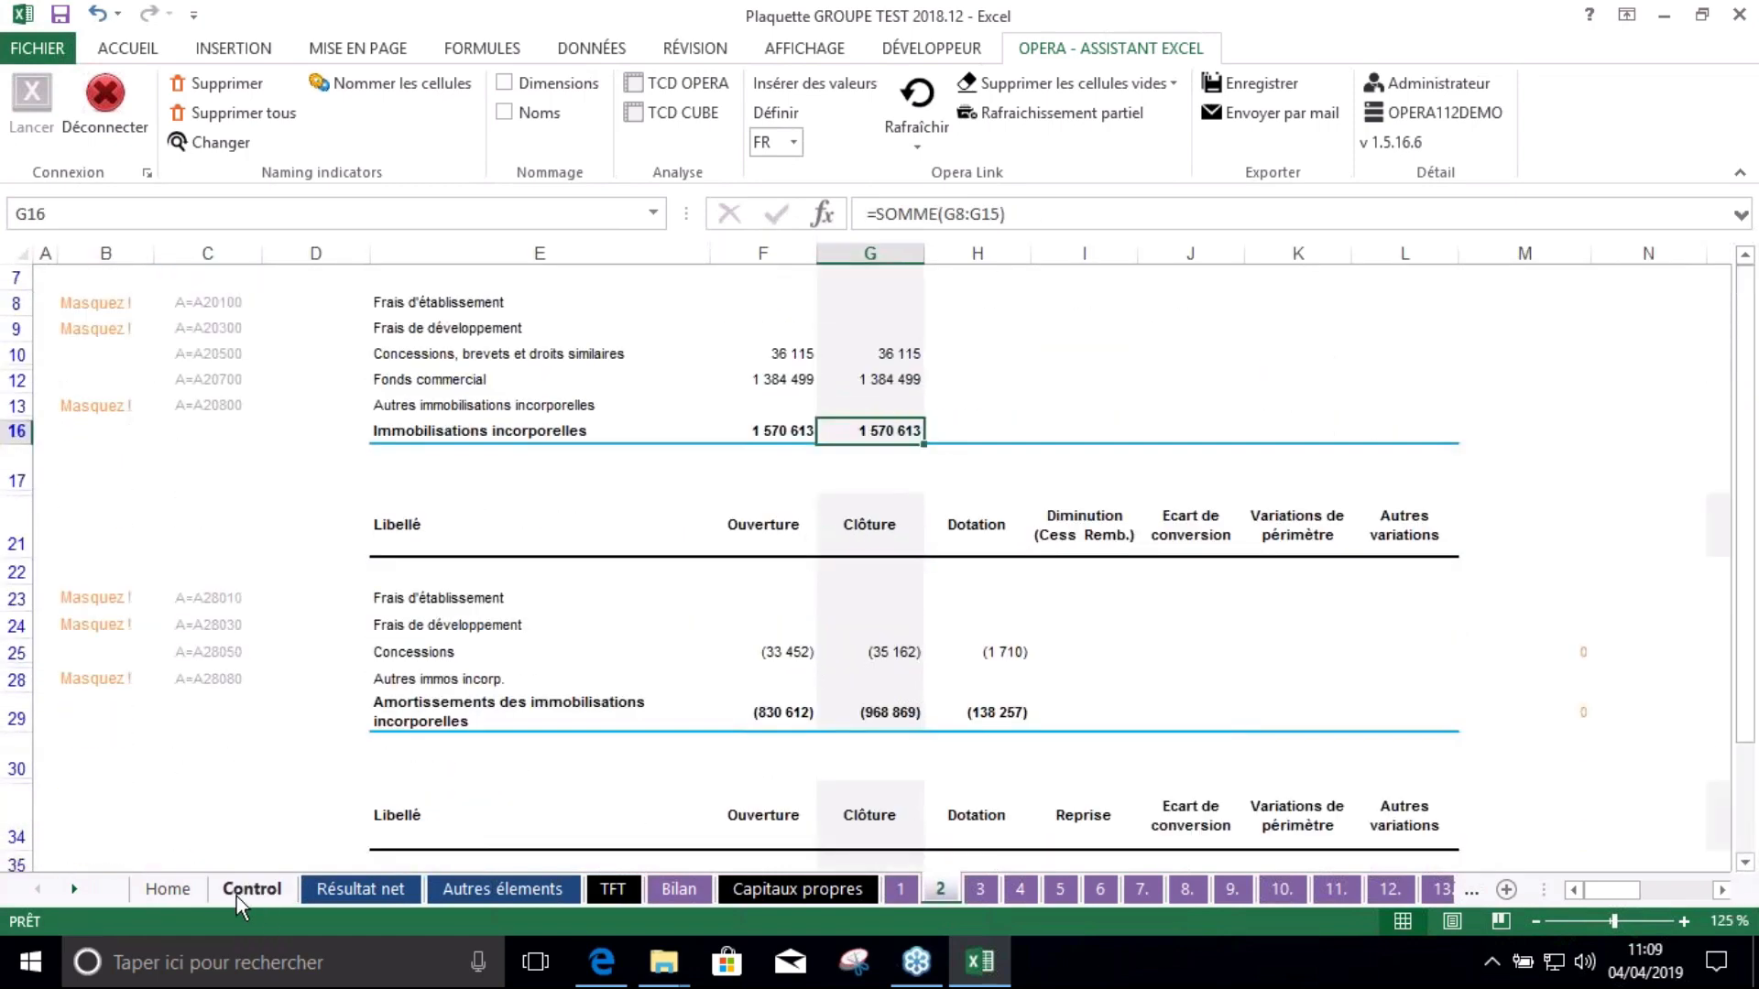
Back on Control, compare the goodwill figures and inspect the Ecart and RAV check formulas
click(237, 896)
drag(693, 499, 803, 505)
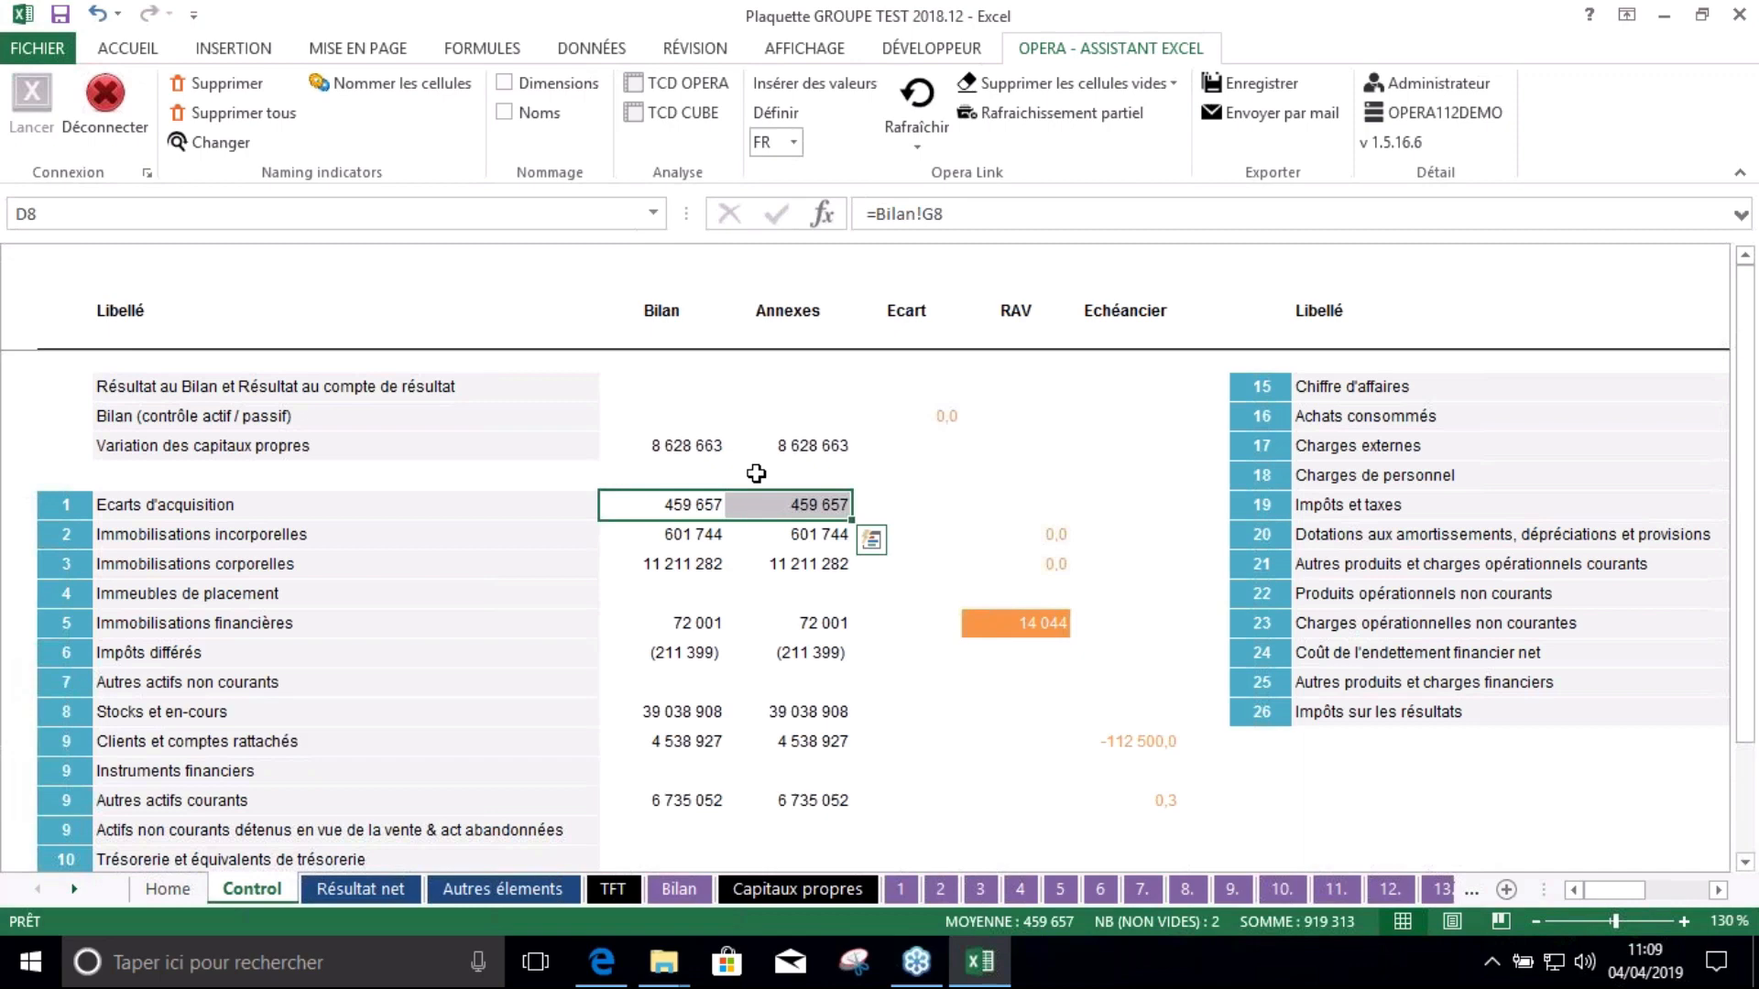
drag(915, 396, 914, 586)
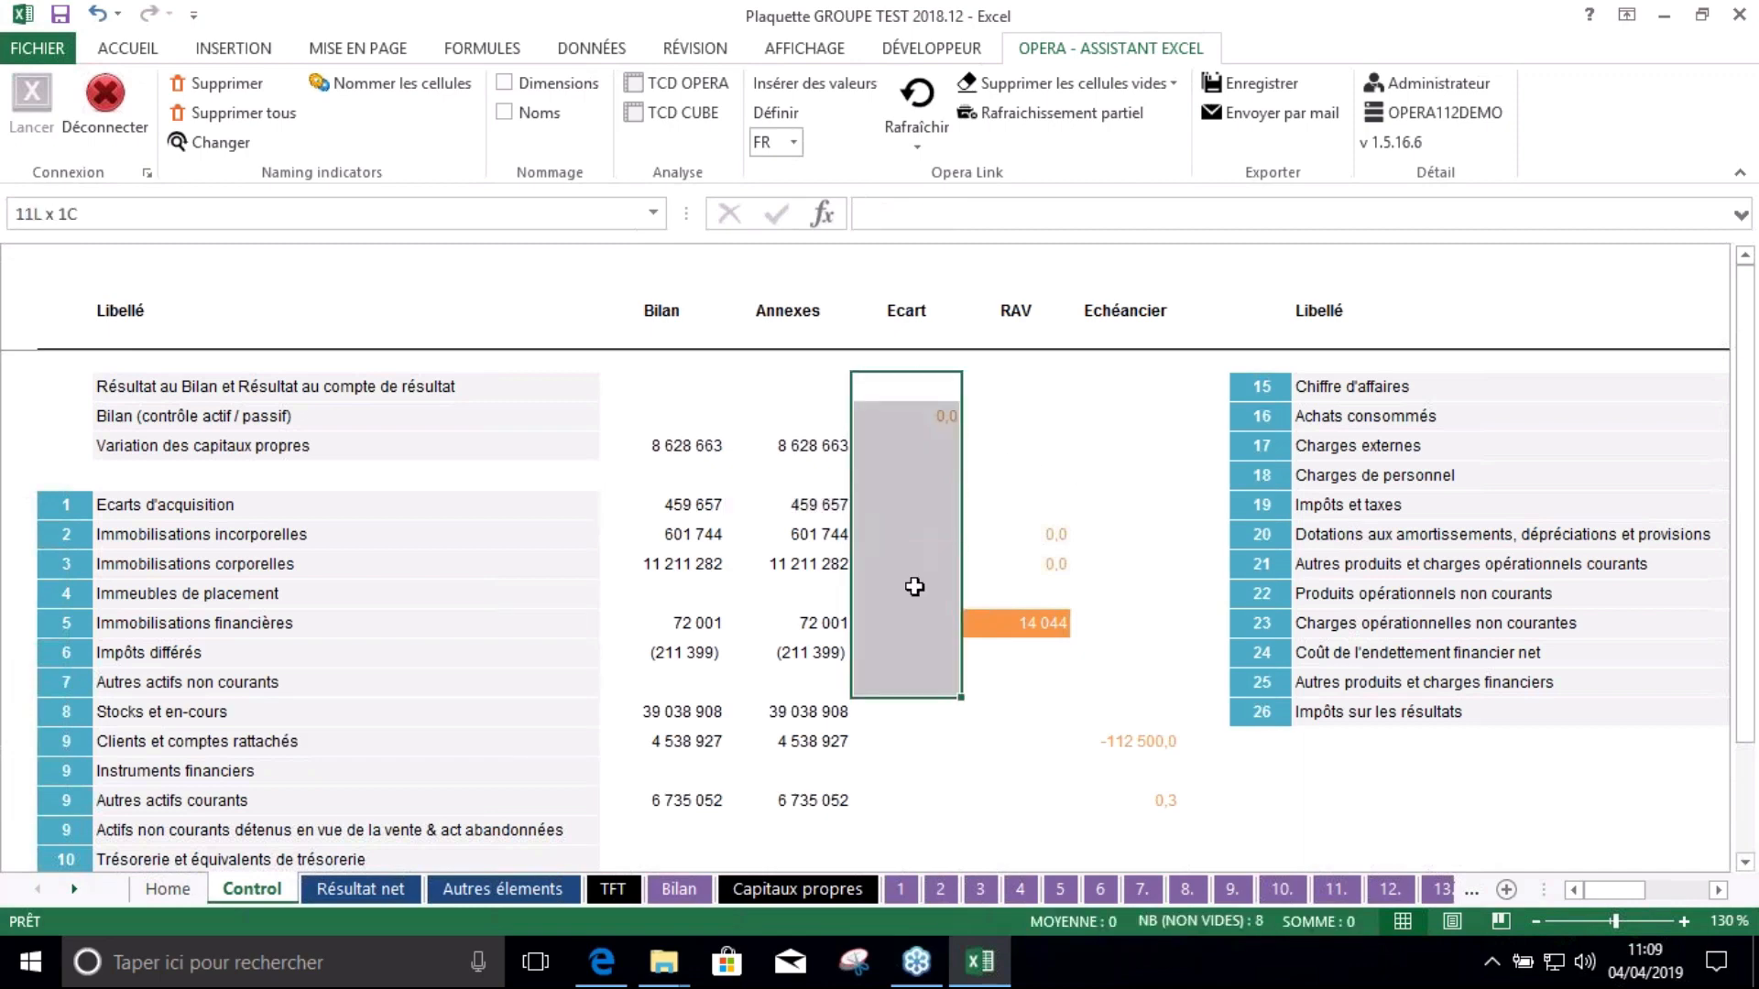
click(916, 565)
scroll(916, 566, down, 4)
scroll(918, 569, up, 4)
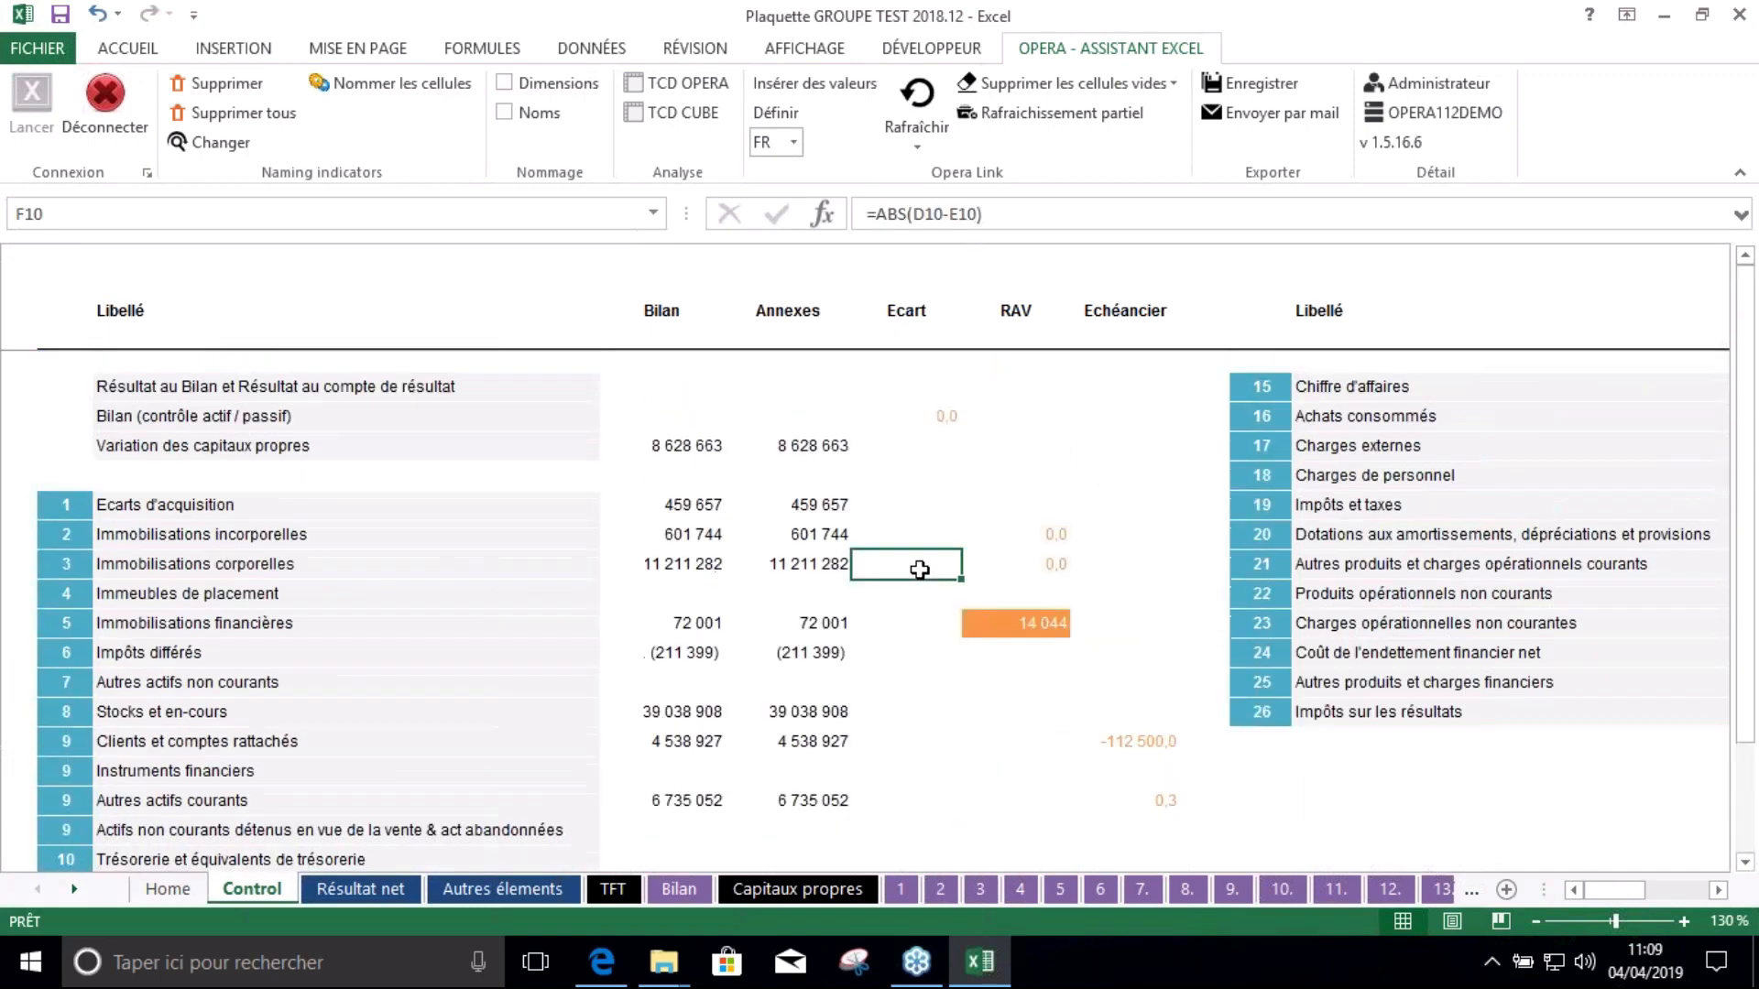
click(1008, 479)
click(1017, 507)
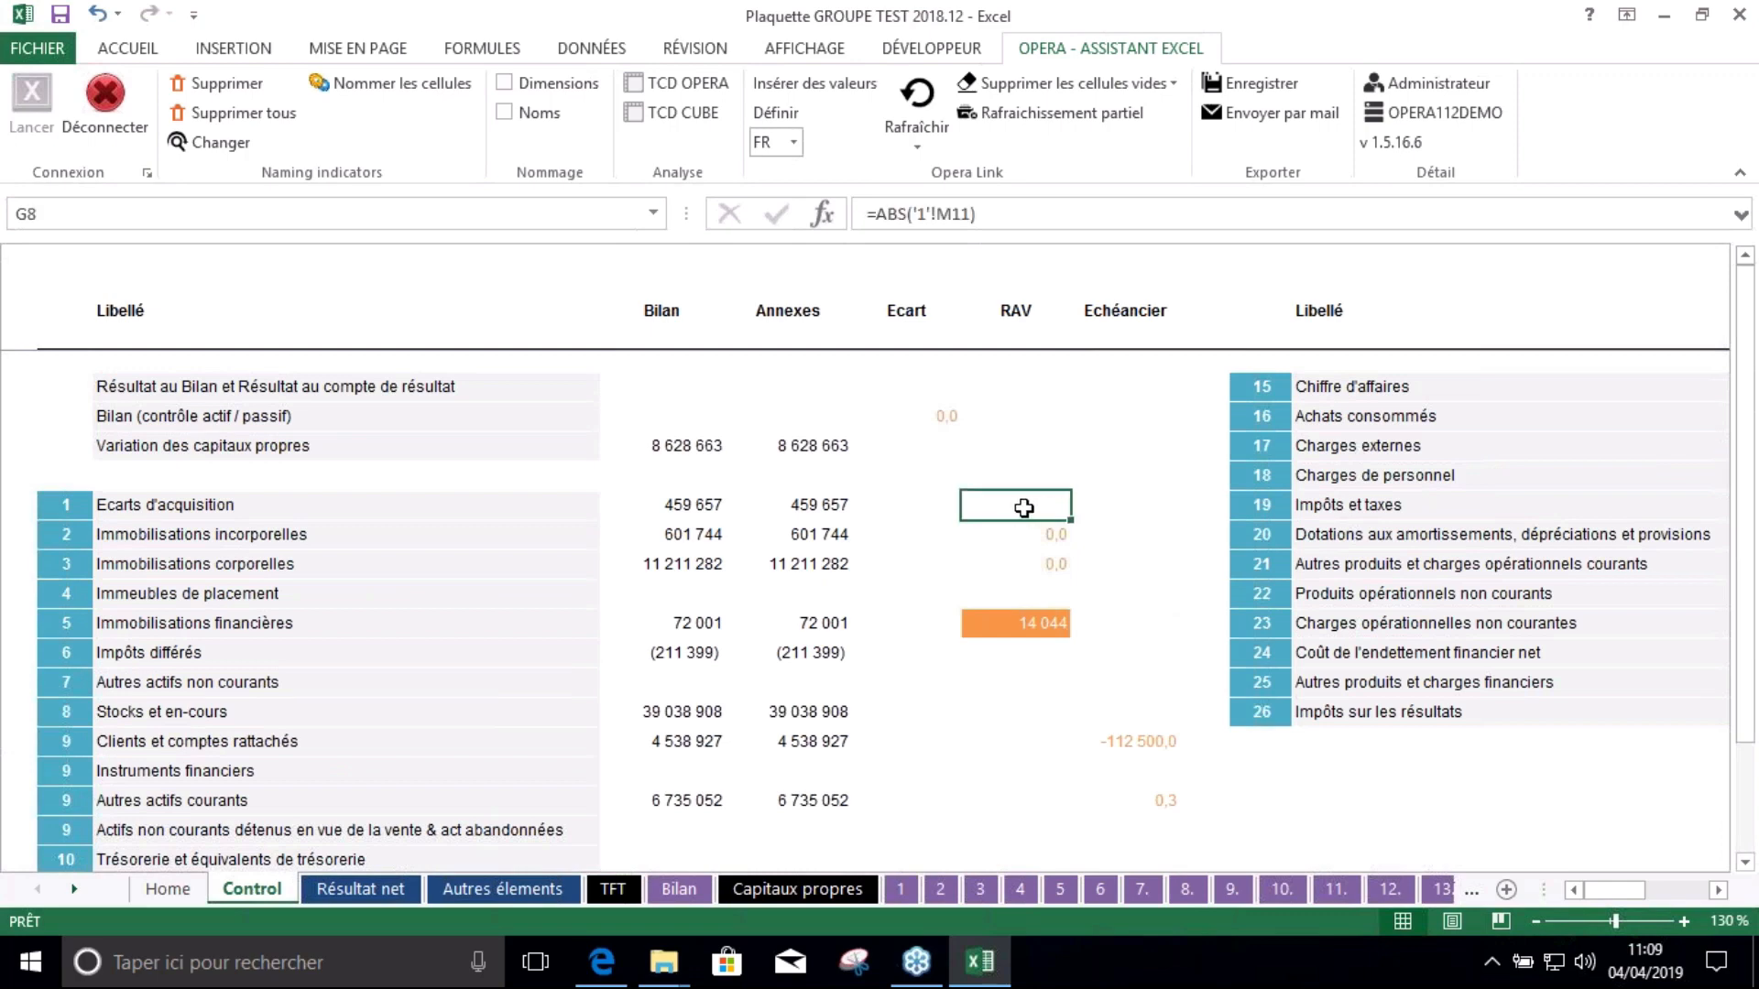
click(69, 628)
scroll(866, 553, down, 1)
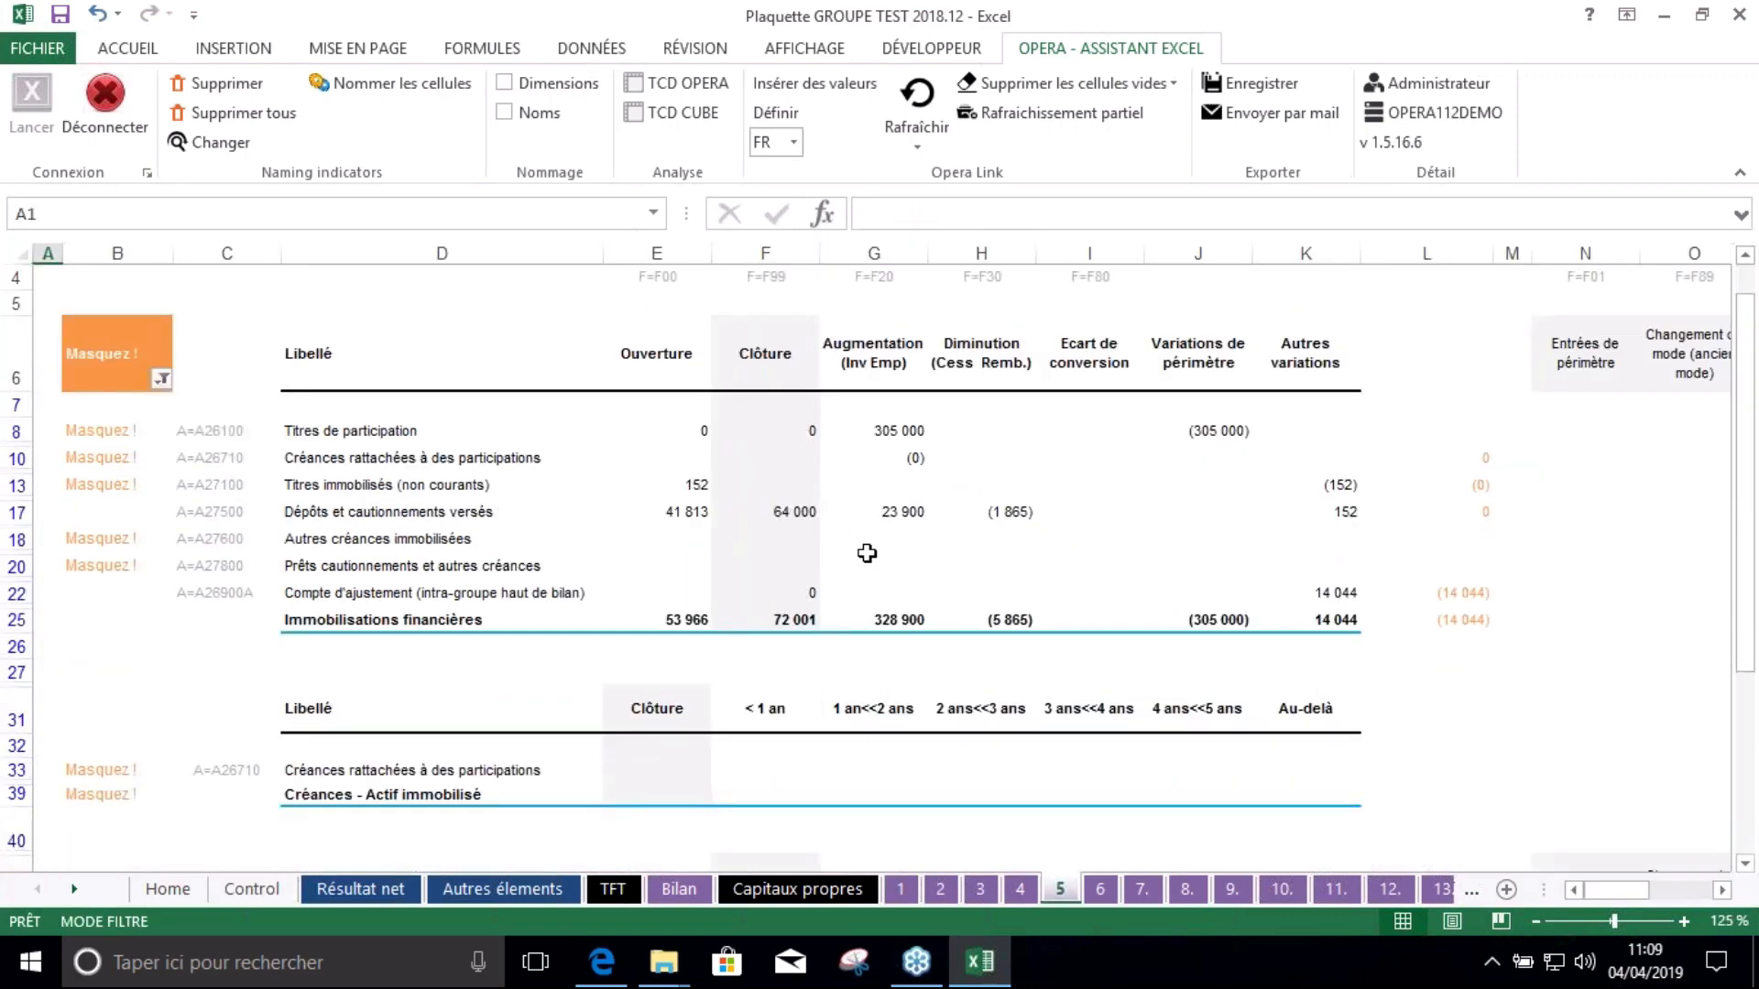
drag(1489, 405, 1429, 652)
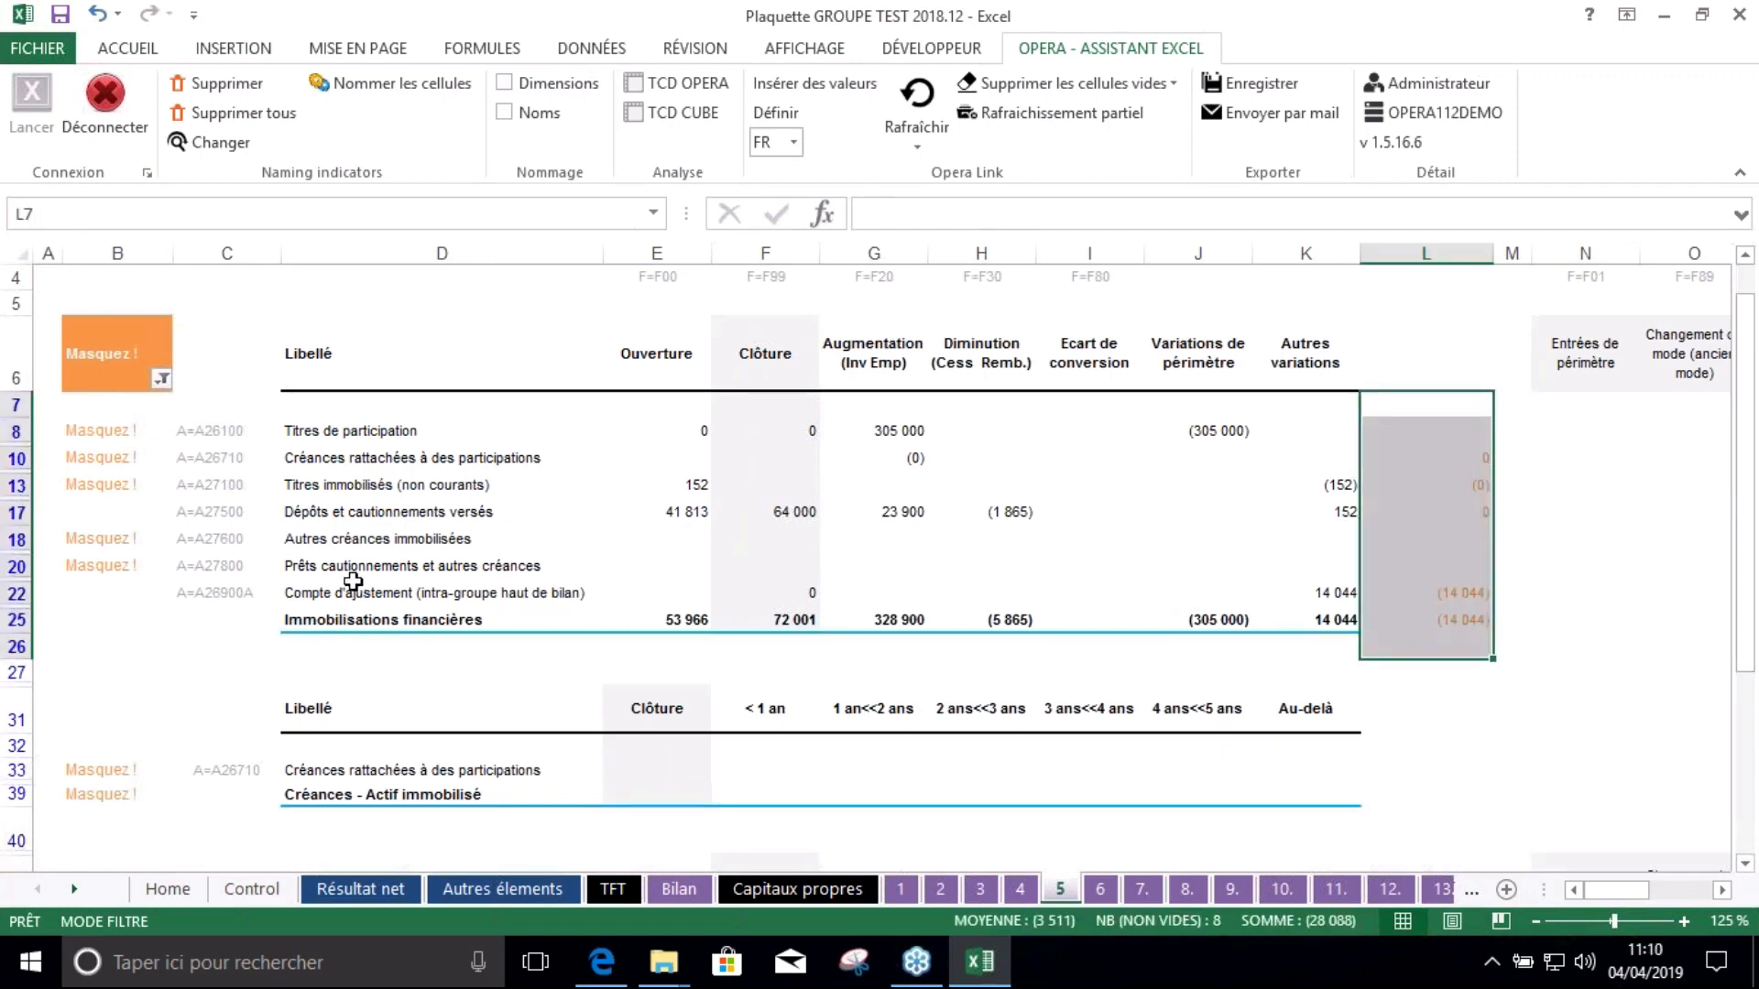
click(342, 593)
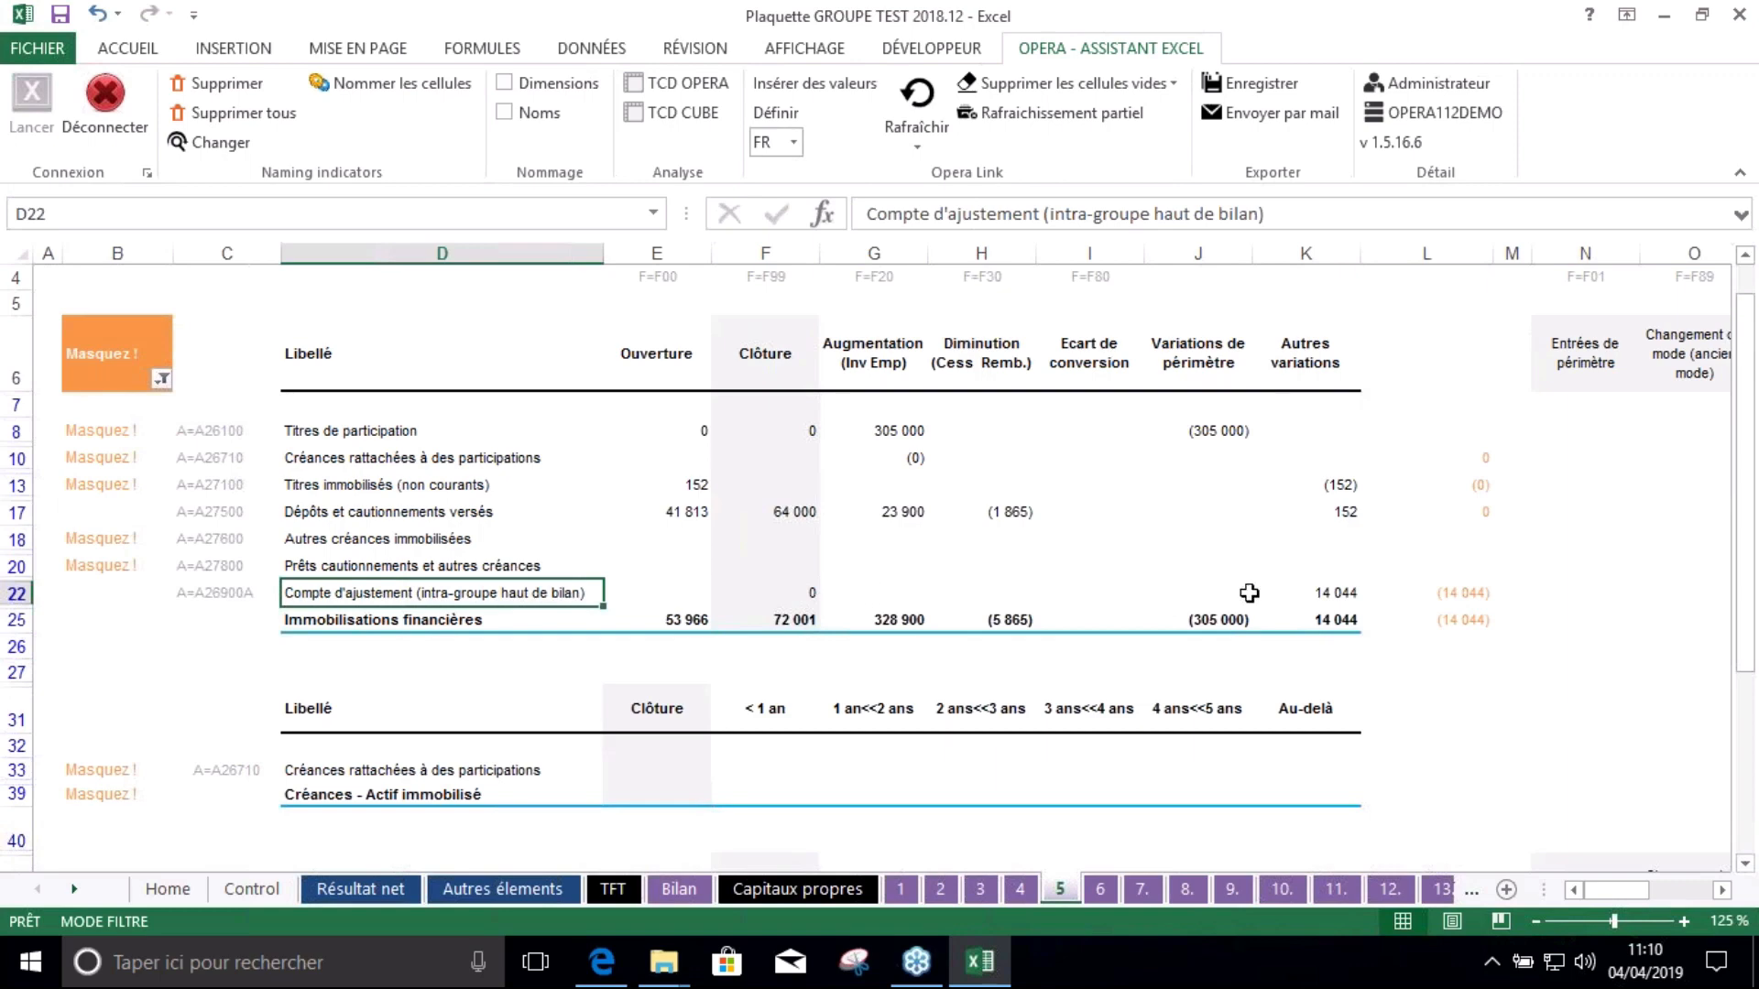
click(1318, 600)
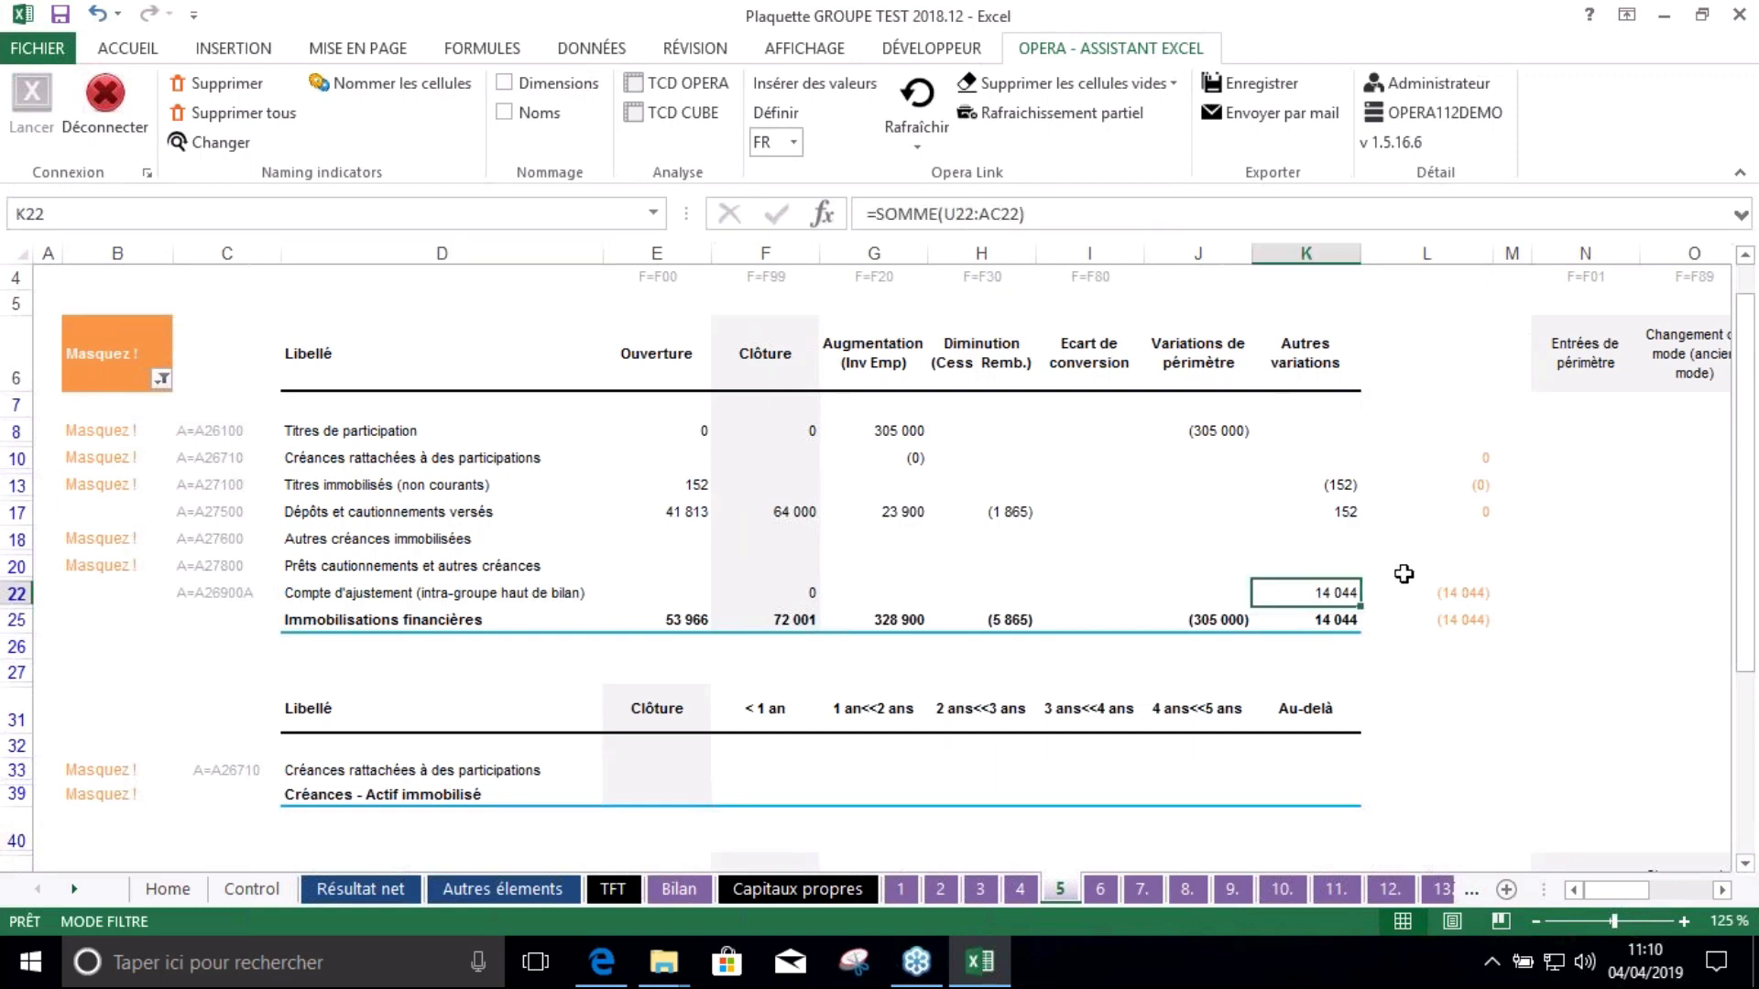
scroll(1400, 574, down, 5)
scroll(922, 668, up, 6)
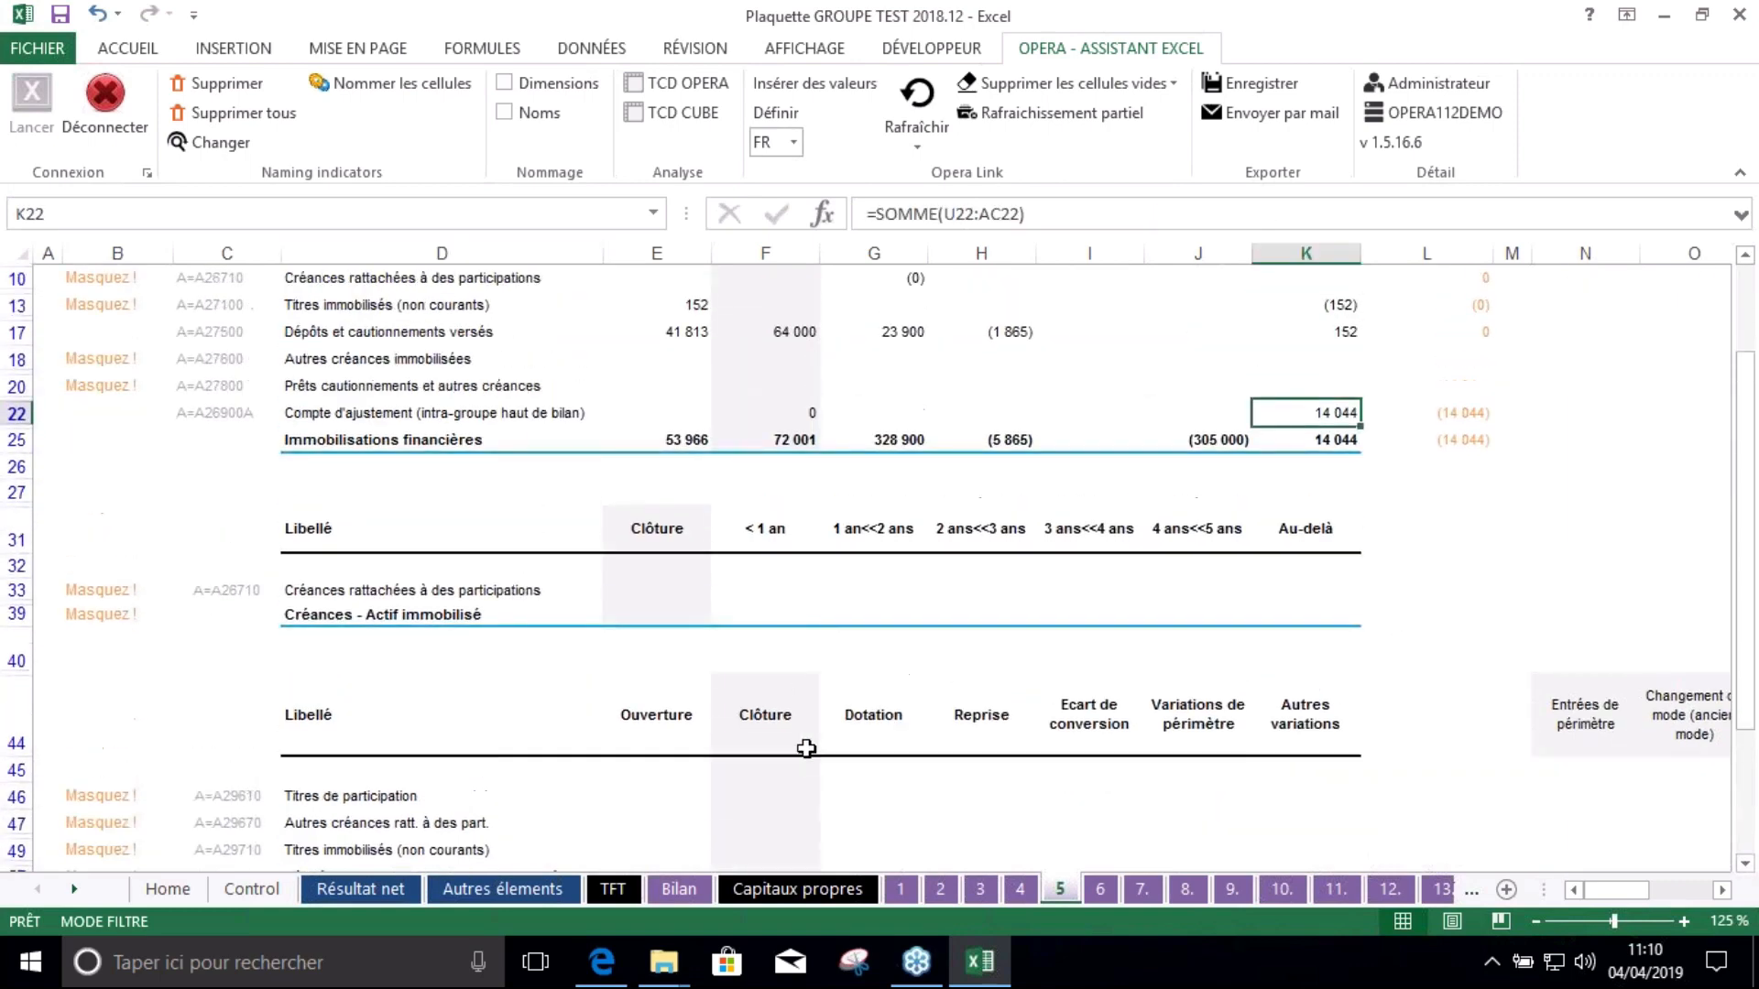
click(239, 899)
scroll(1069, 641, down, 3)
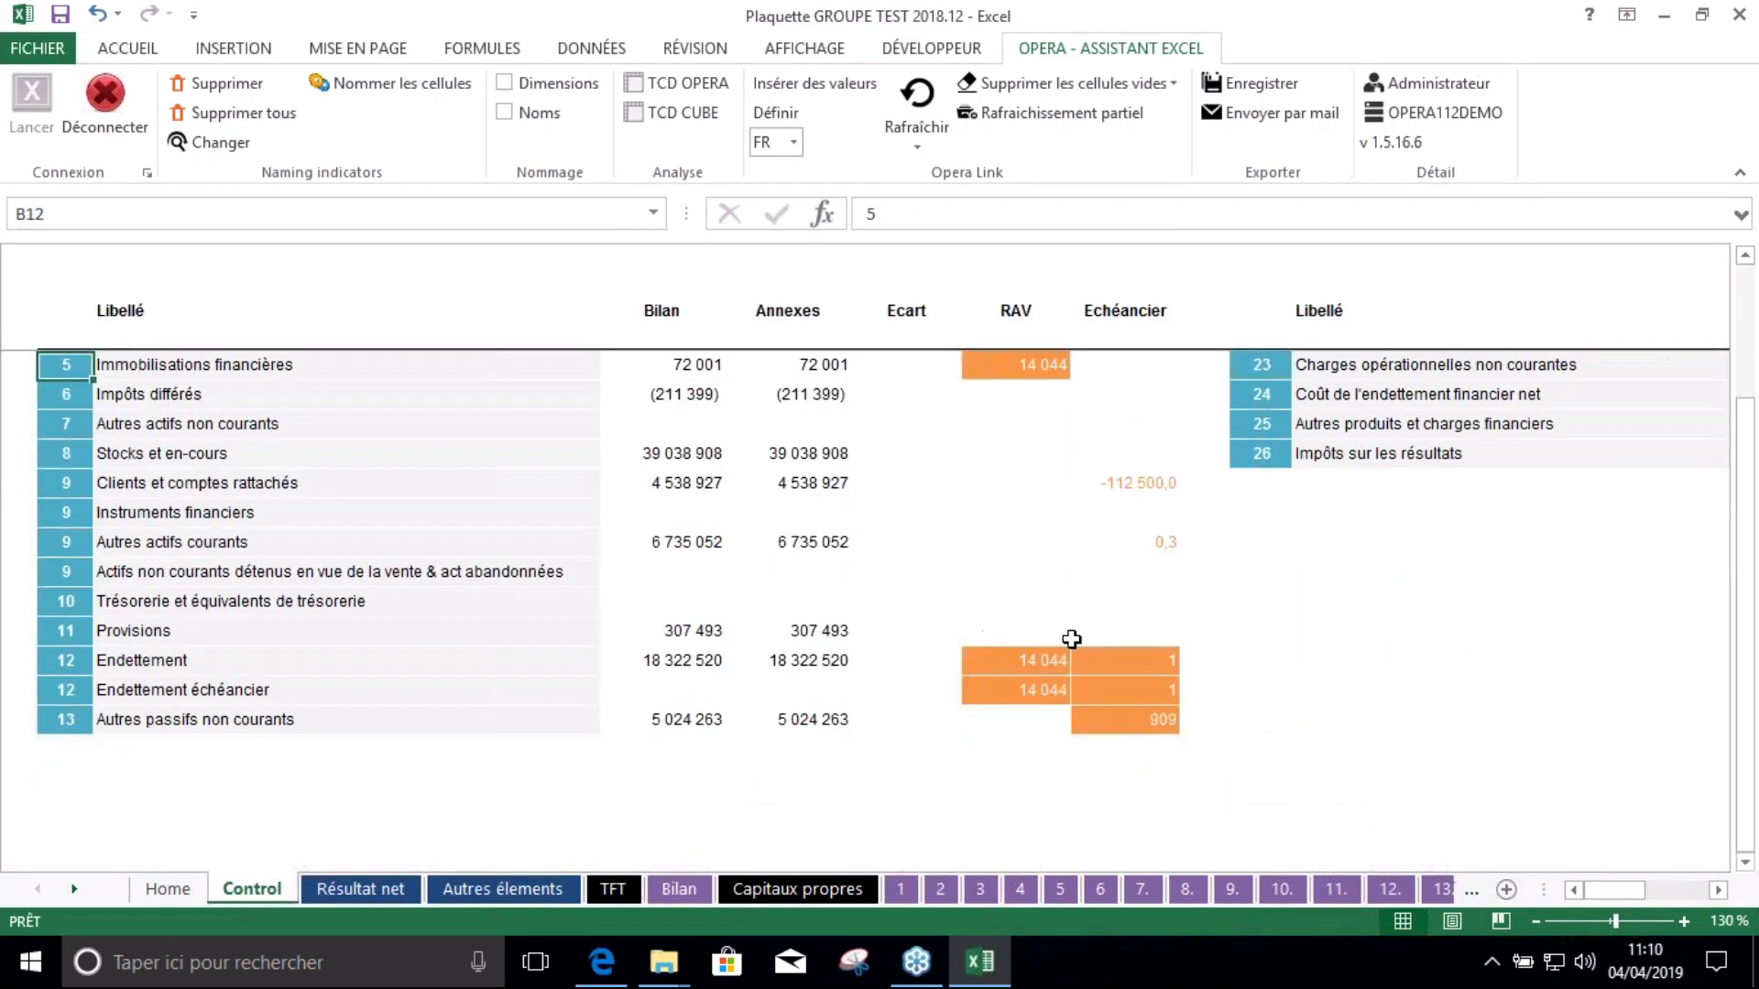
click(66, 661)
scroll(641, 623, down, 3)
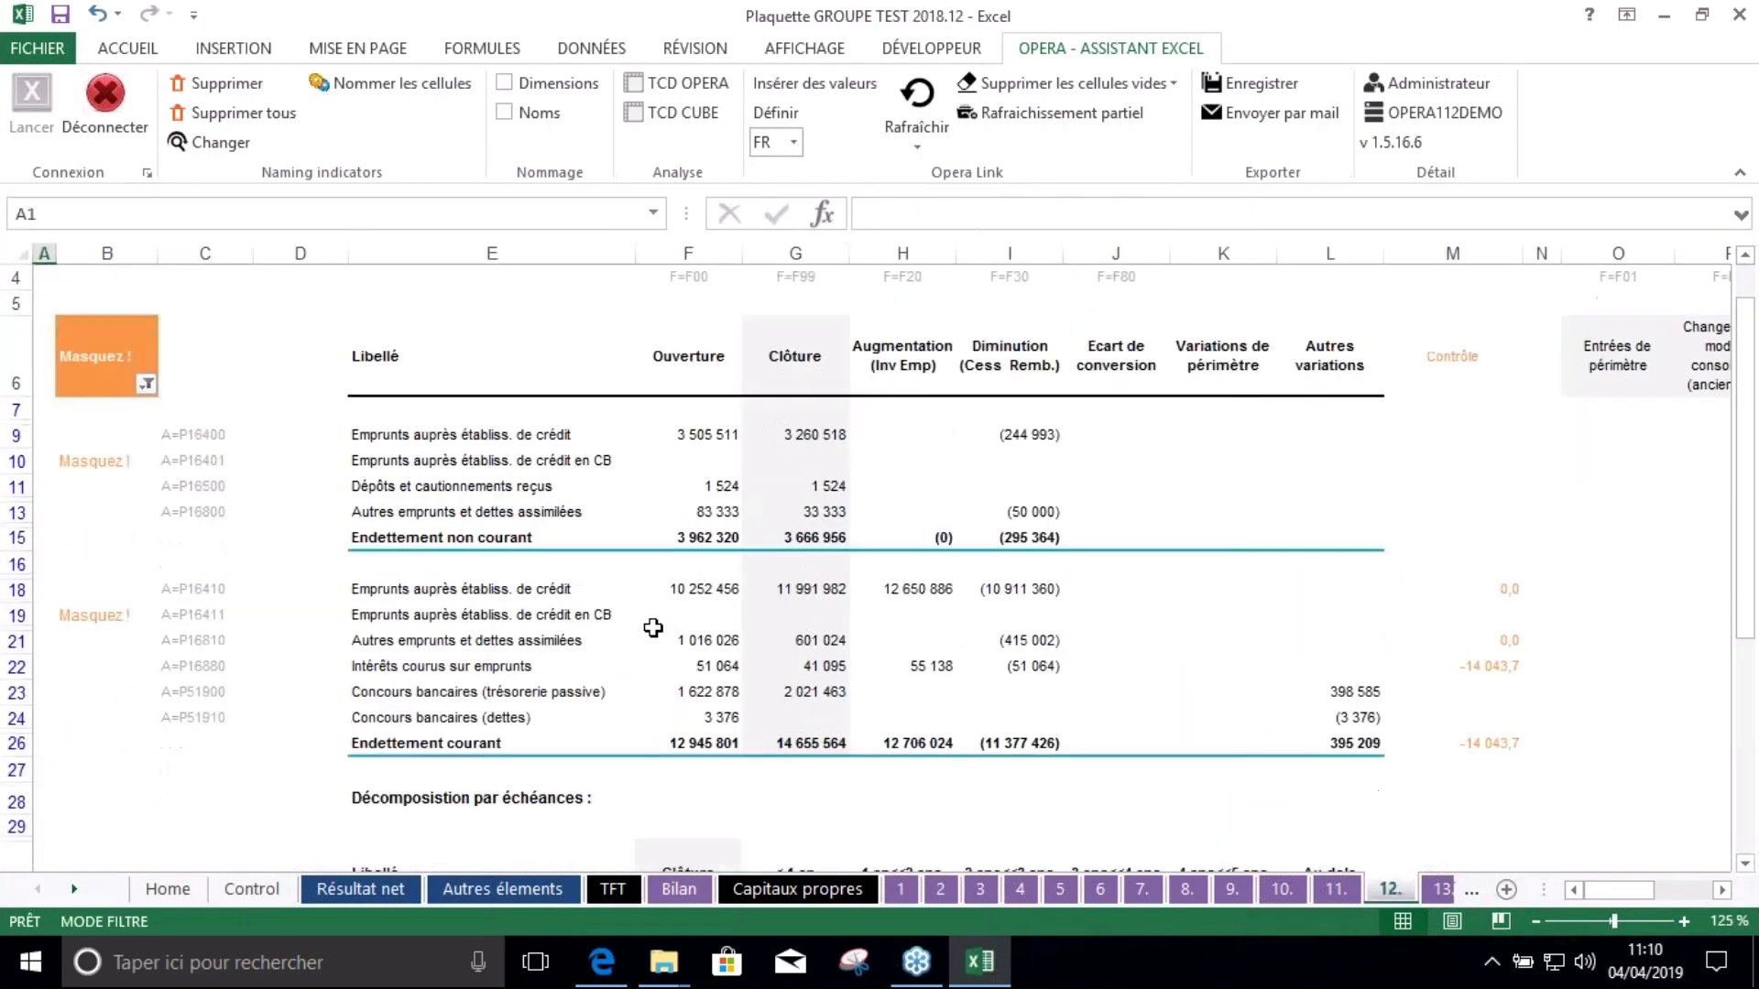
scroll(1035, 481, up, 2)
scroll(916, 569, down, 1)
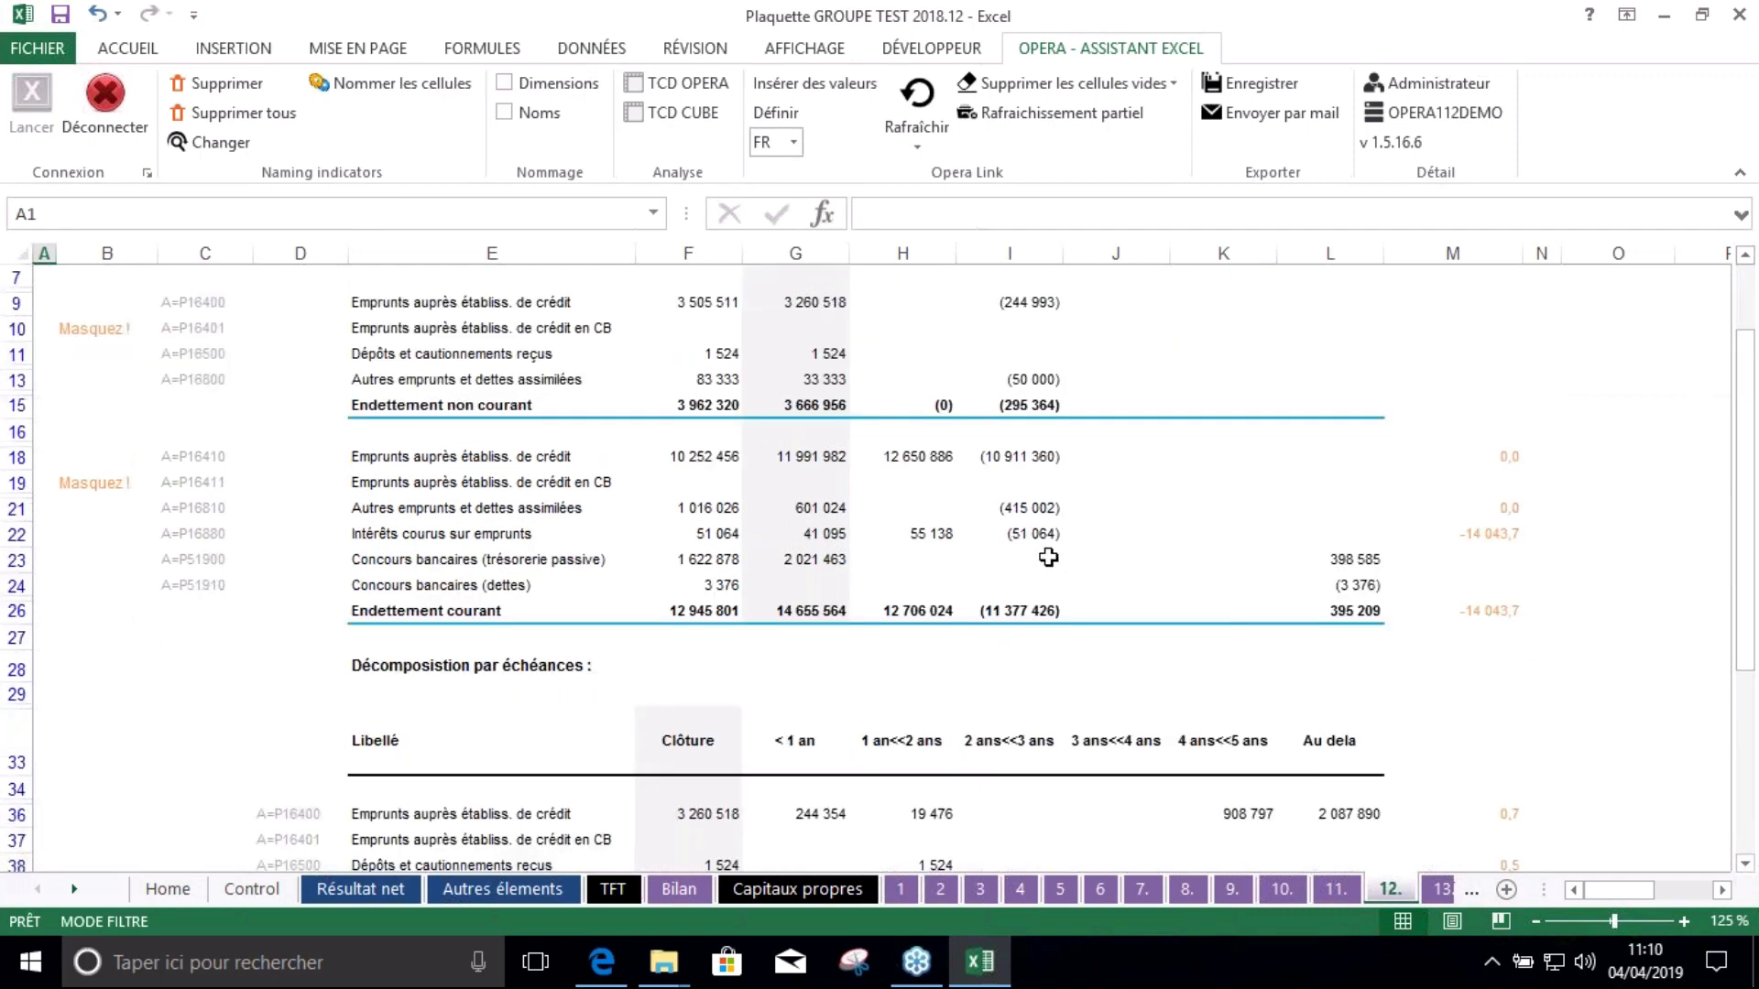
scroll(989, 547, up, 1)
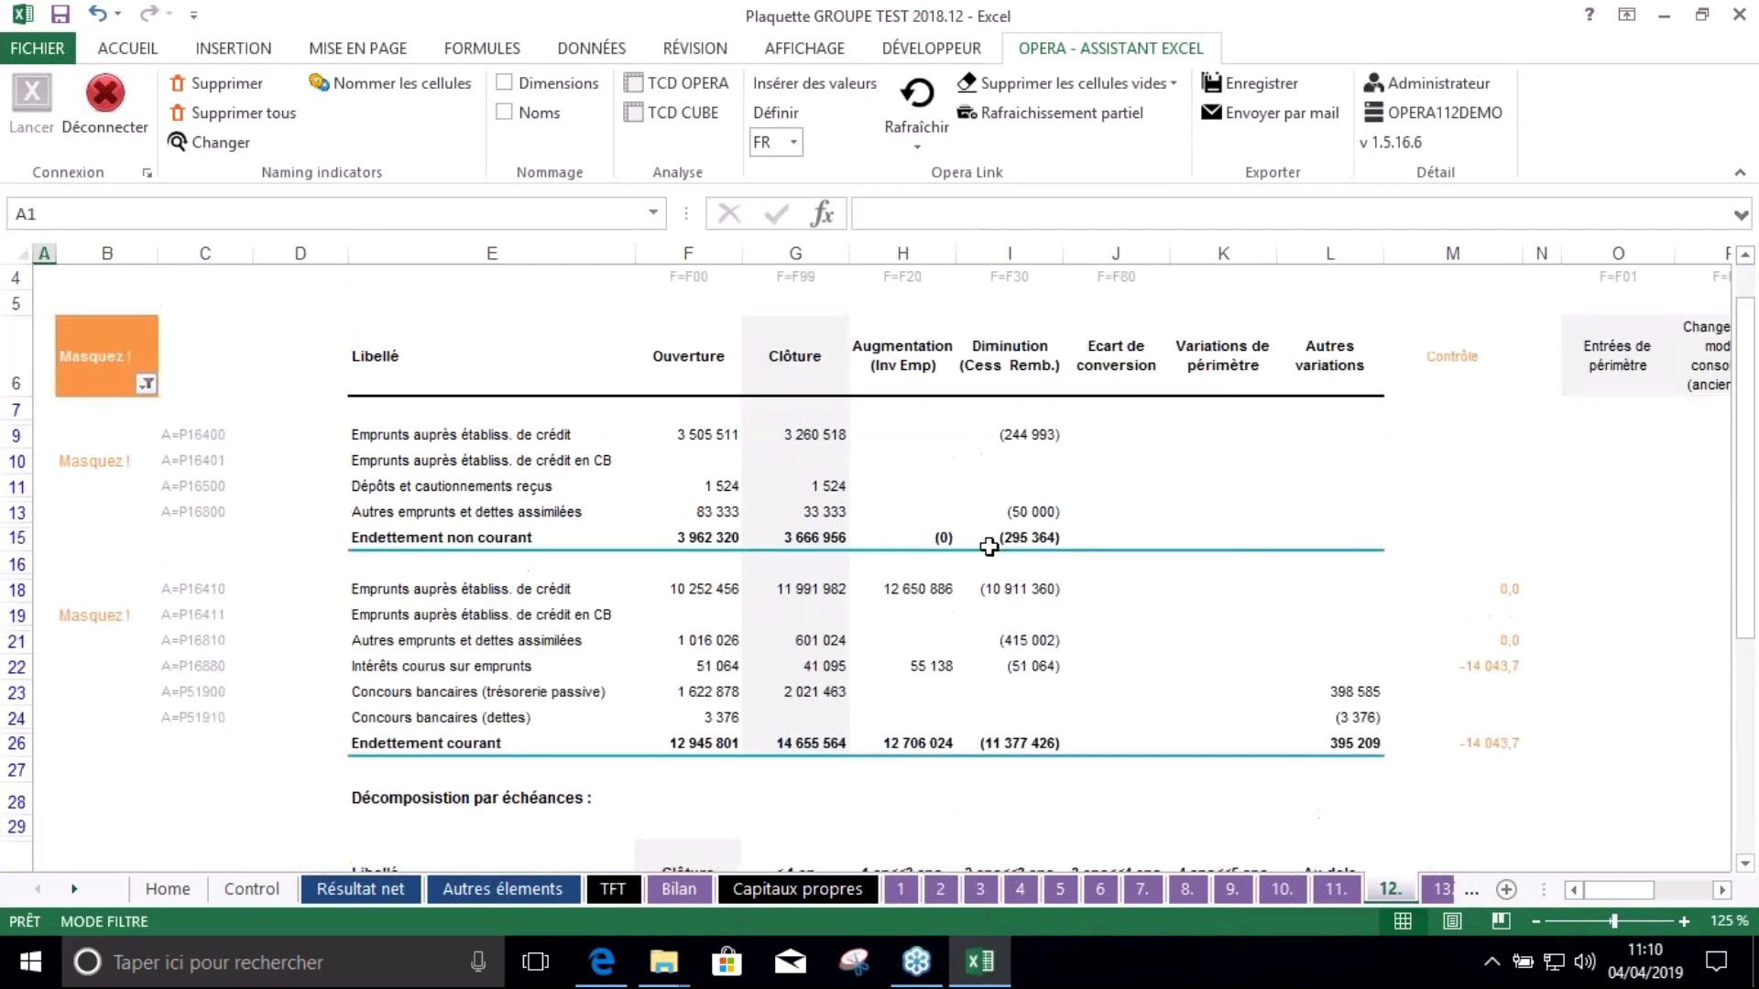
scroll(989, 547, down, 9)
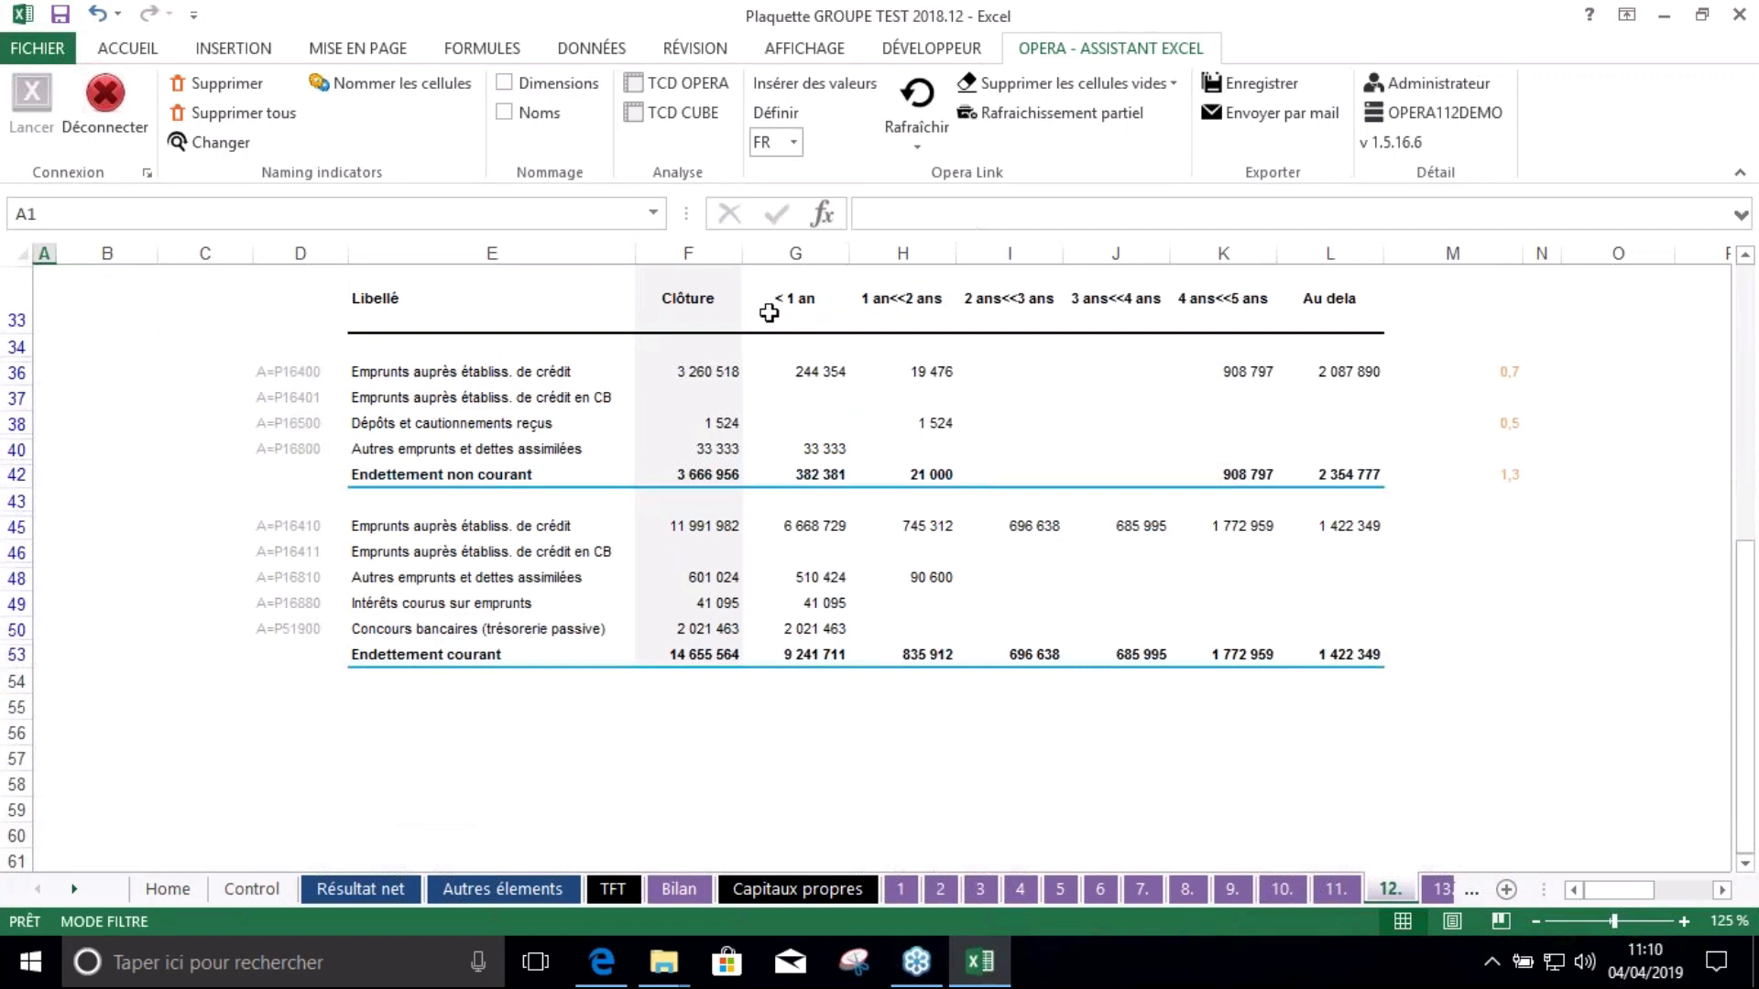
scroll(893, 318, up, 2)
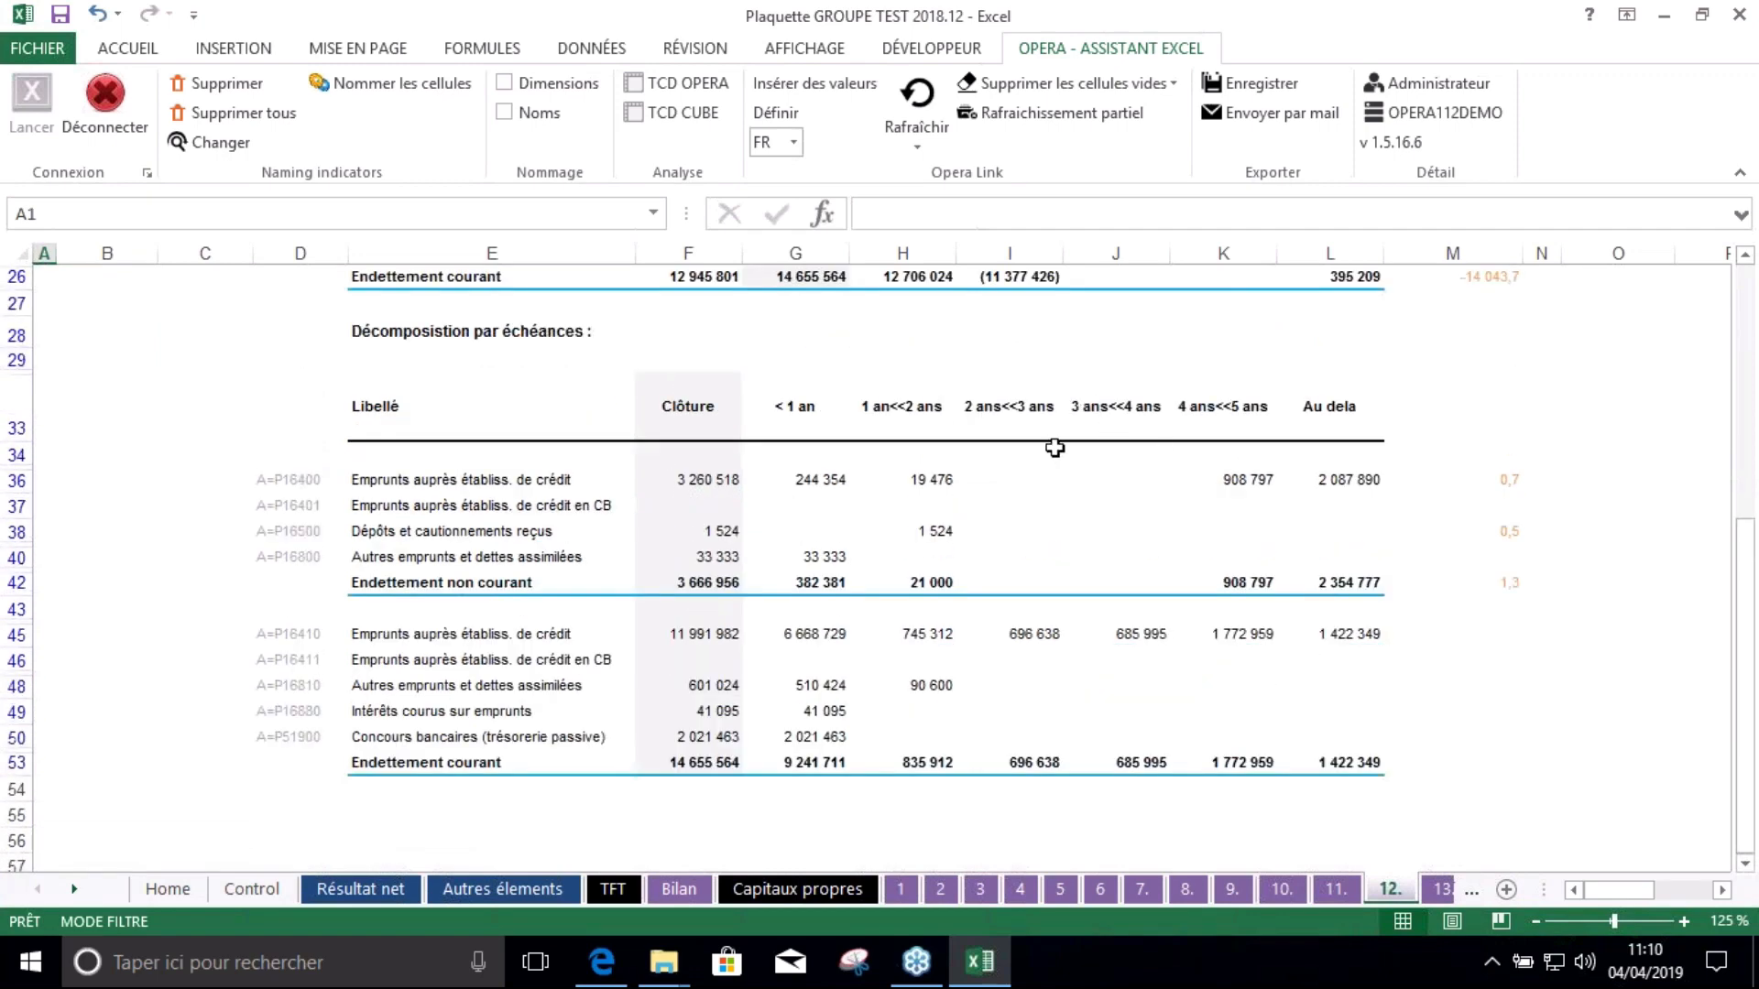
scroll(1028, 510, up, 8)
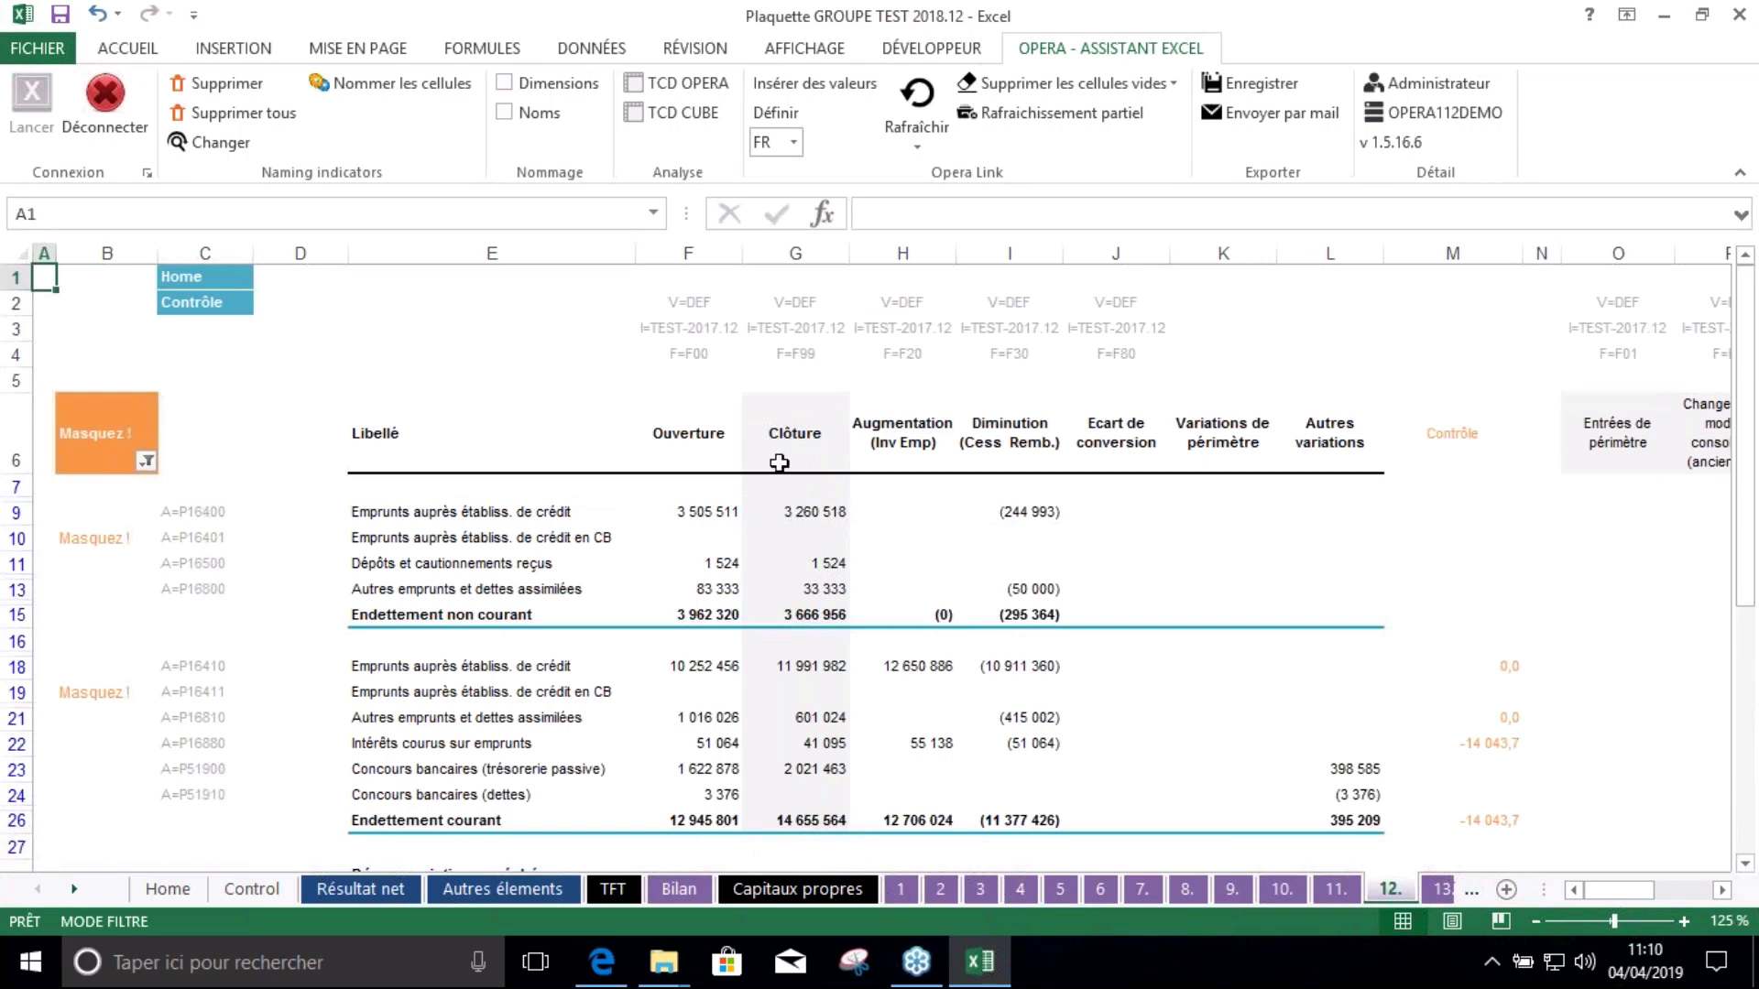
scroll(531, 509, down, 5)
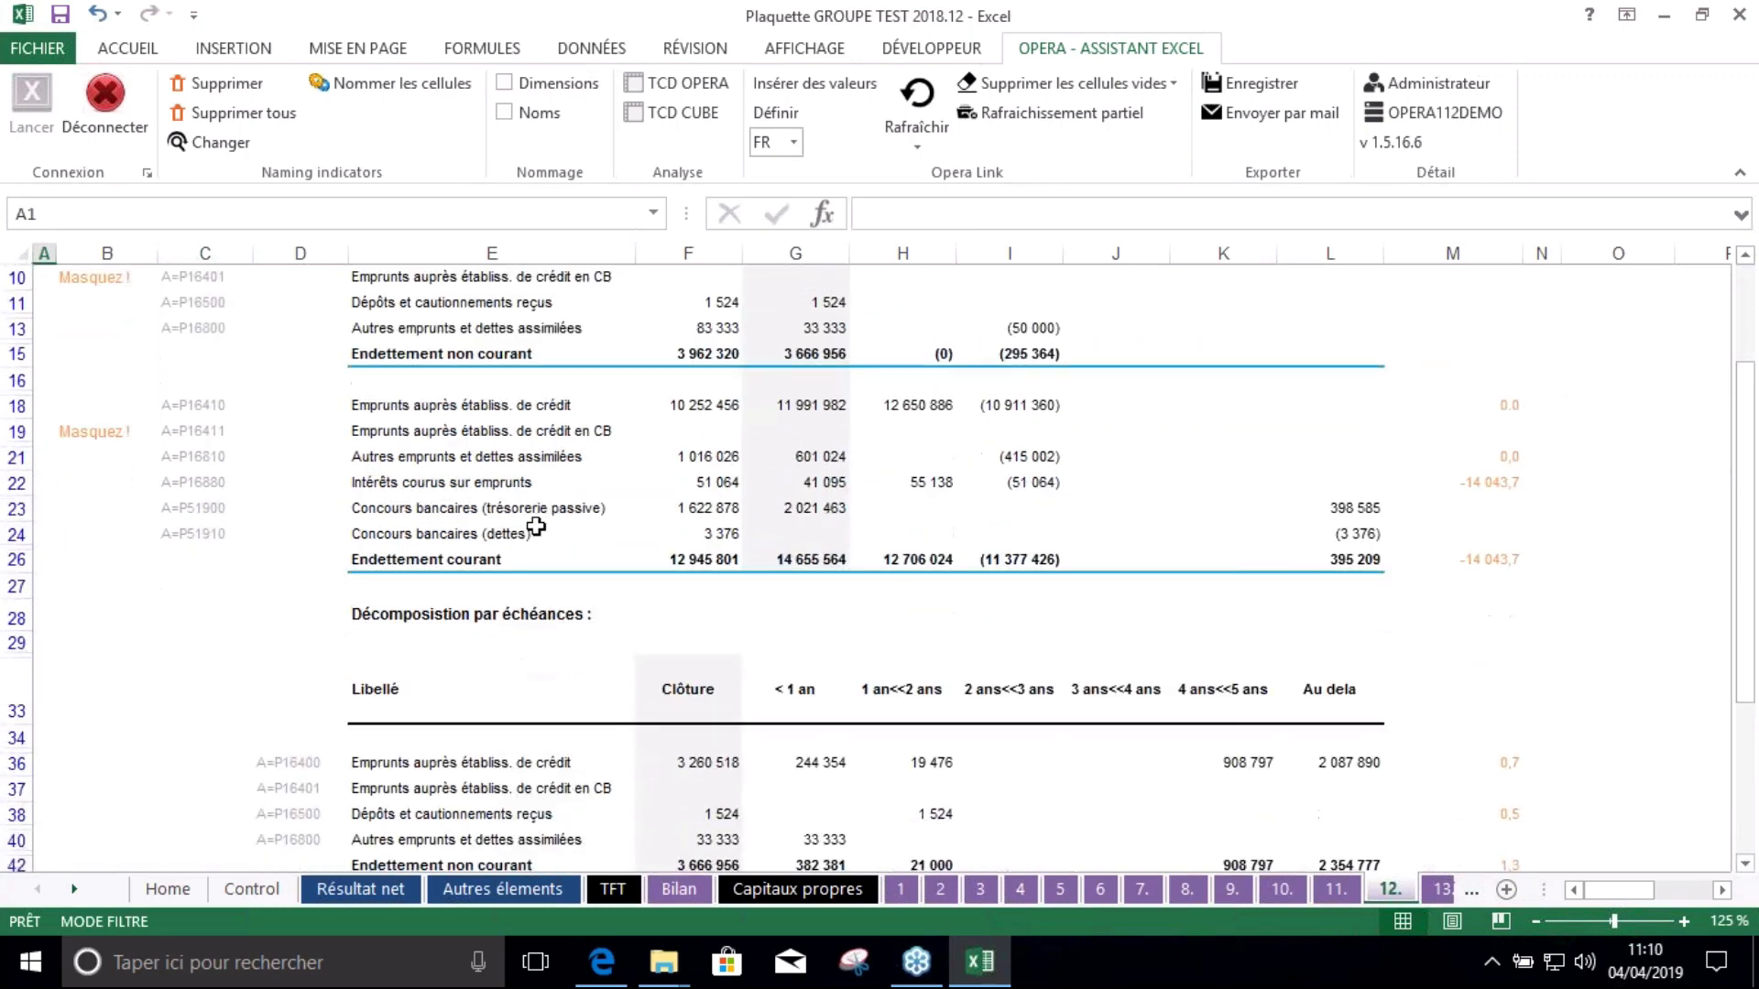
scroll(890, 578, down, 2)
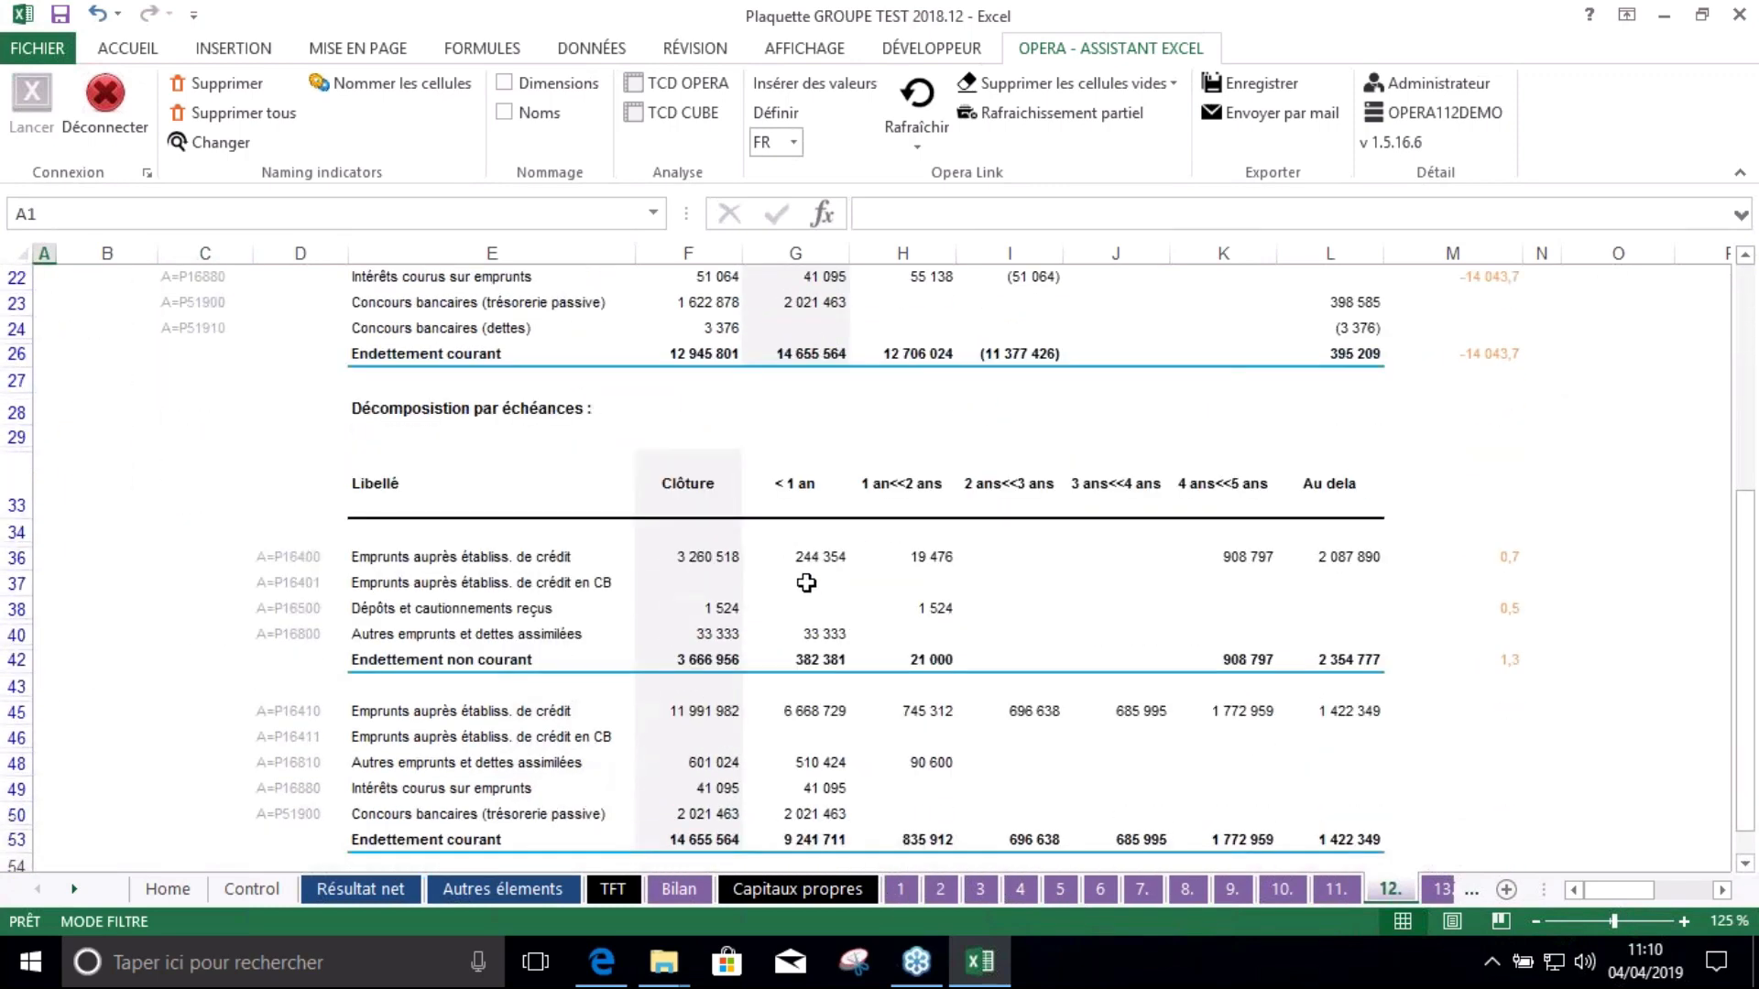
scroll(806, 583, up, 7)
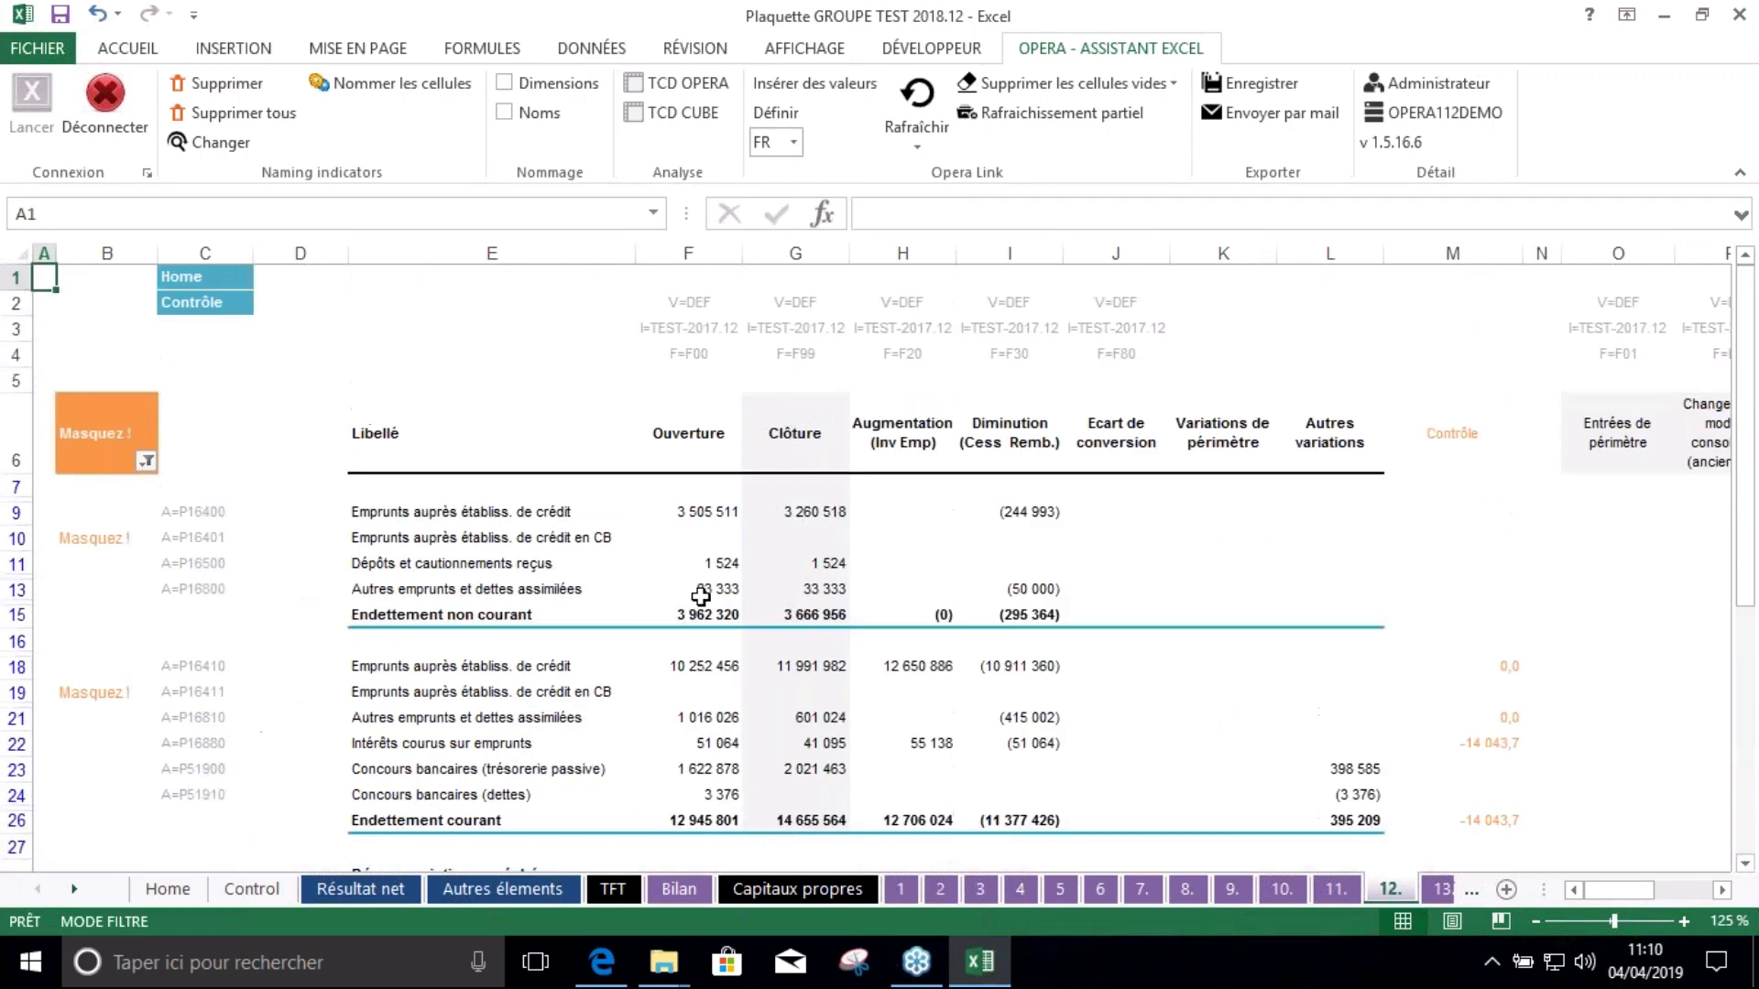
Step through Résultat net, Autres éléments, TFT, Bilan and Capitaux propres, ending on note sheet 1
click(337, 895)
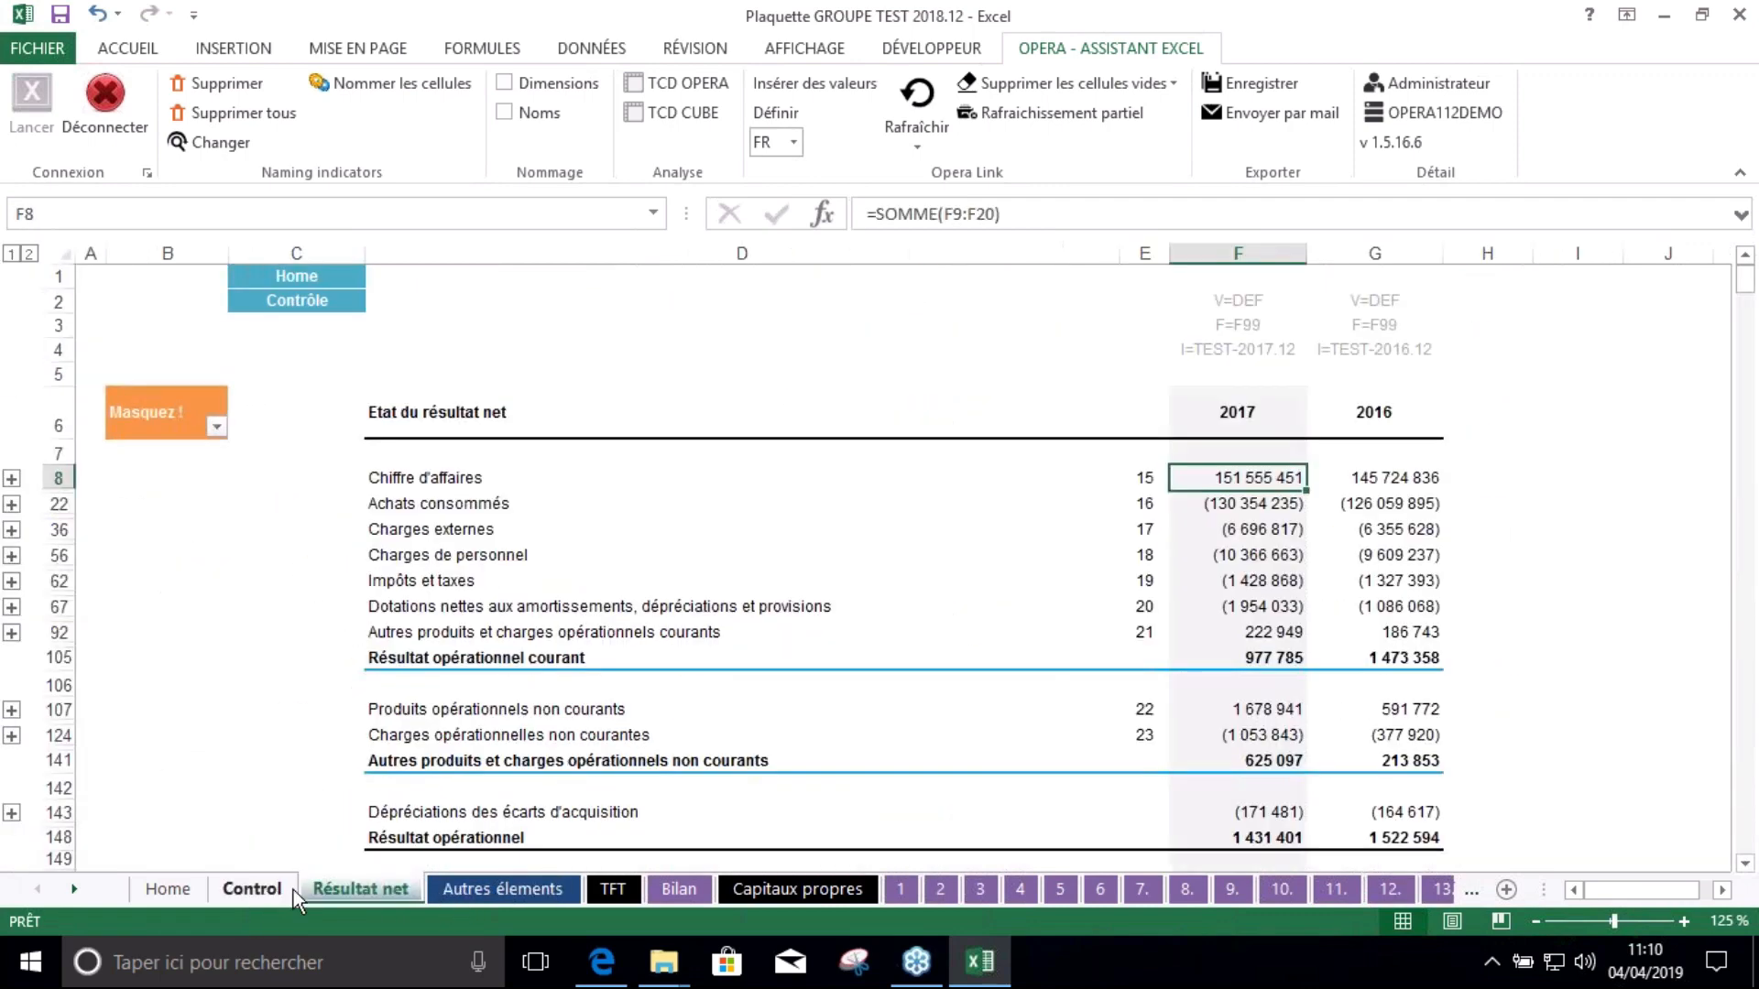
scroll(653, 658, down, 3)
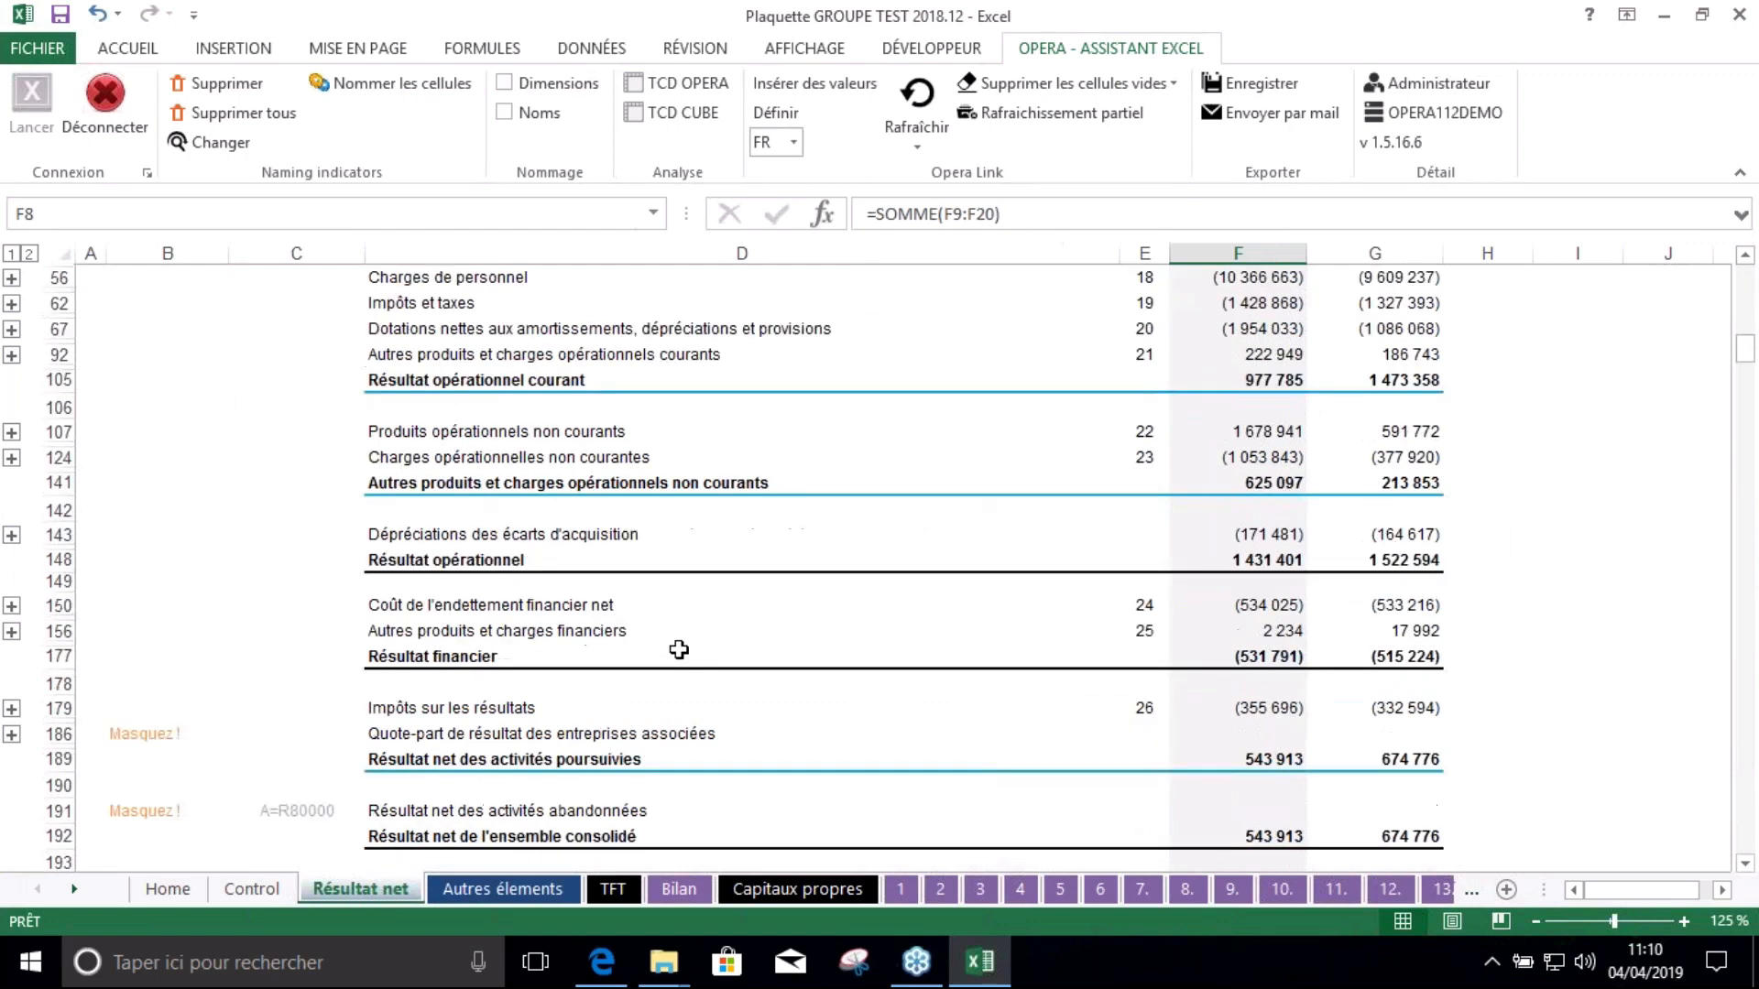
scroll(680, 647, up, 3)
click(509, 890)
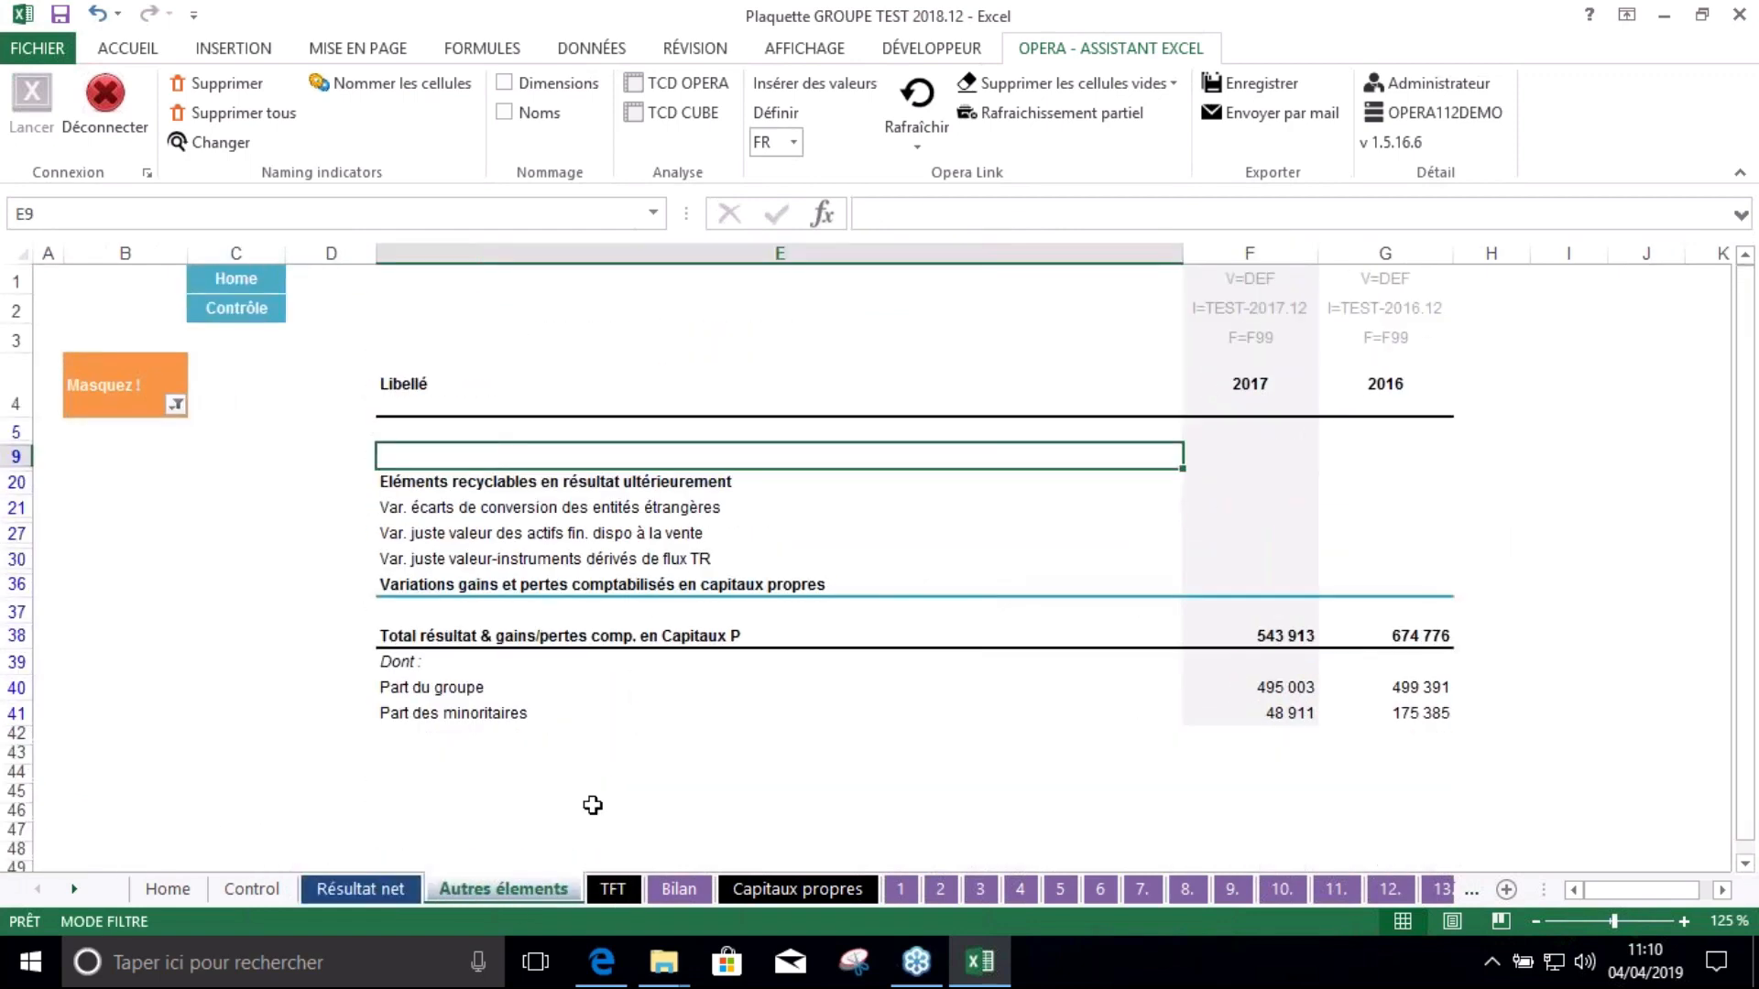
click(612, 893)
click(601, 673)
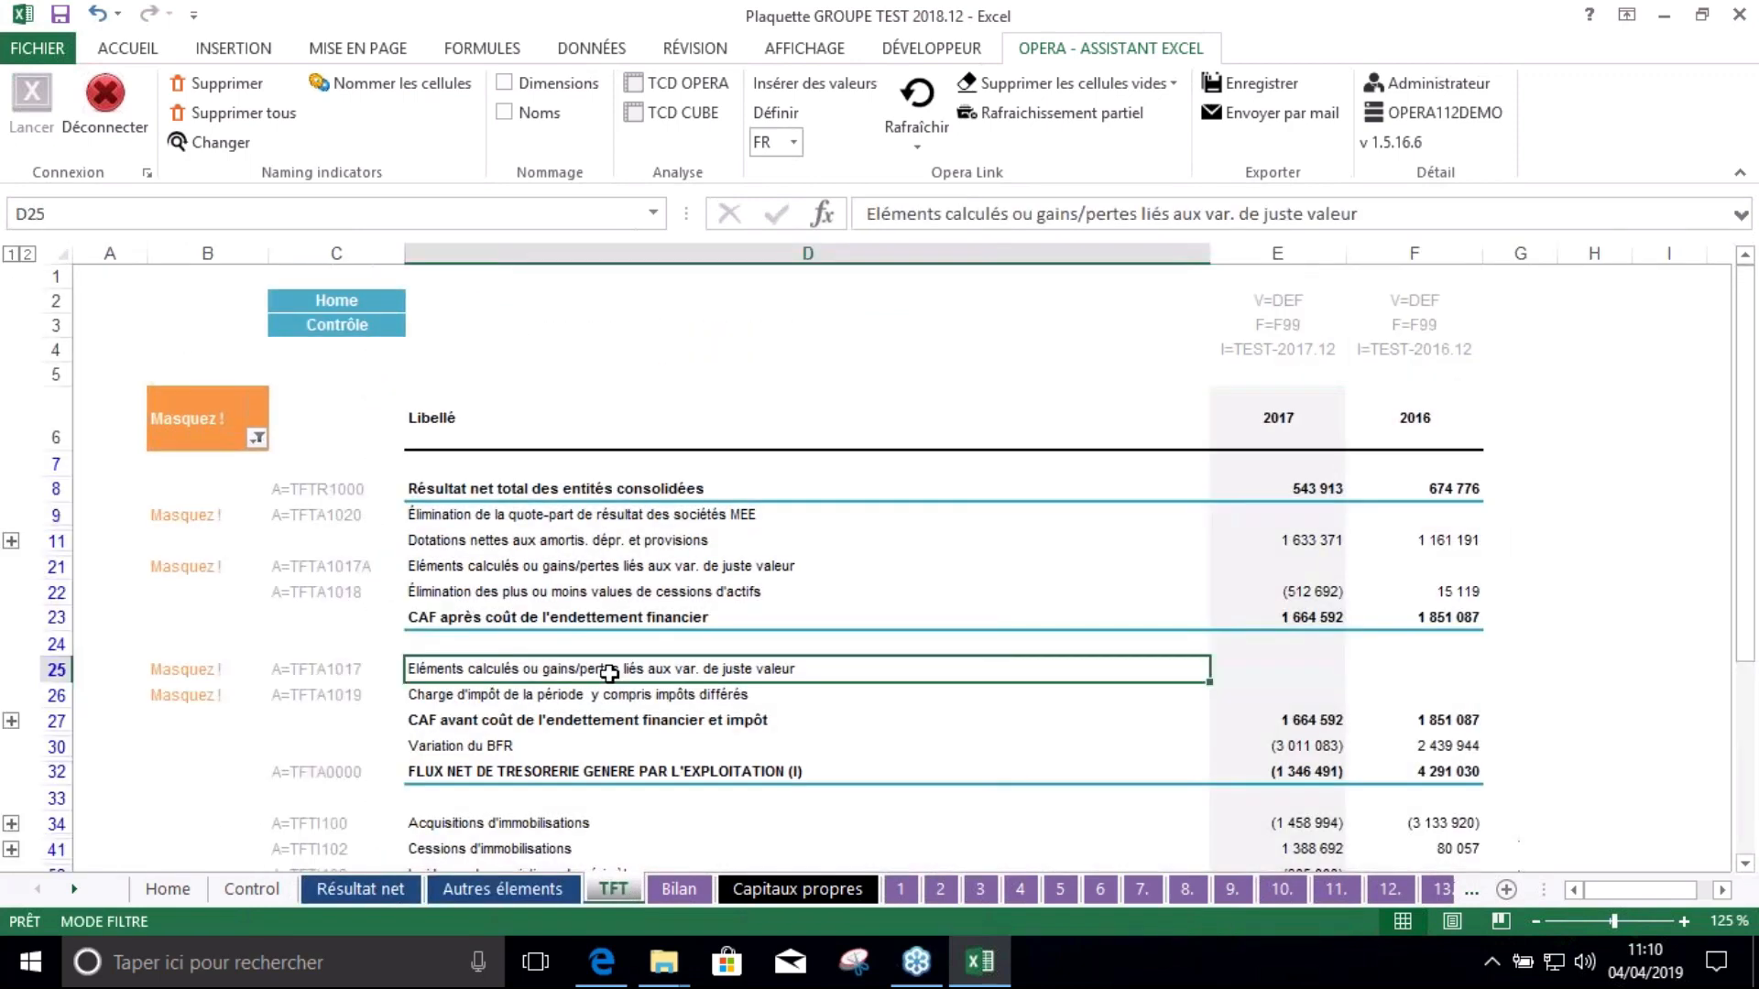
scroll(607, 568, down, 3)
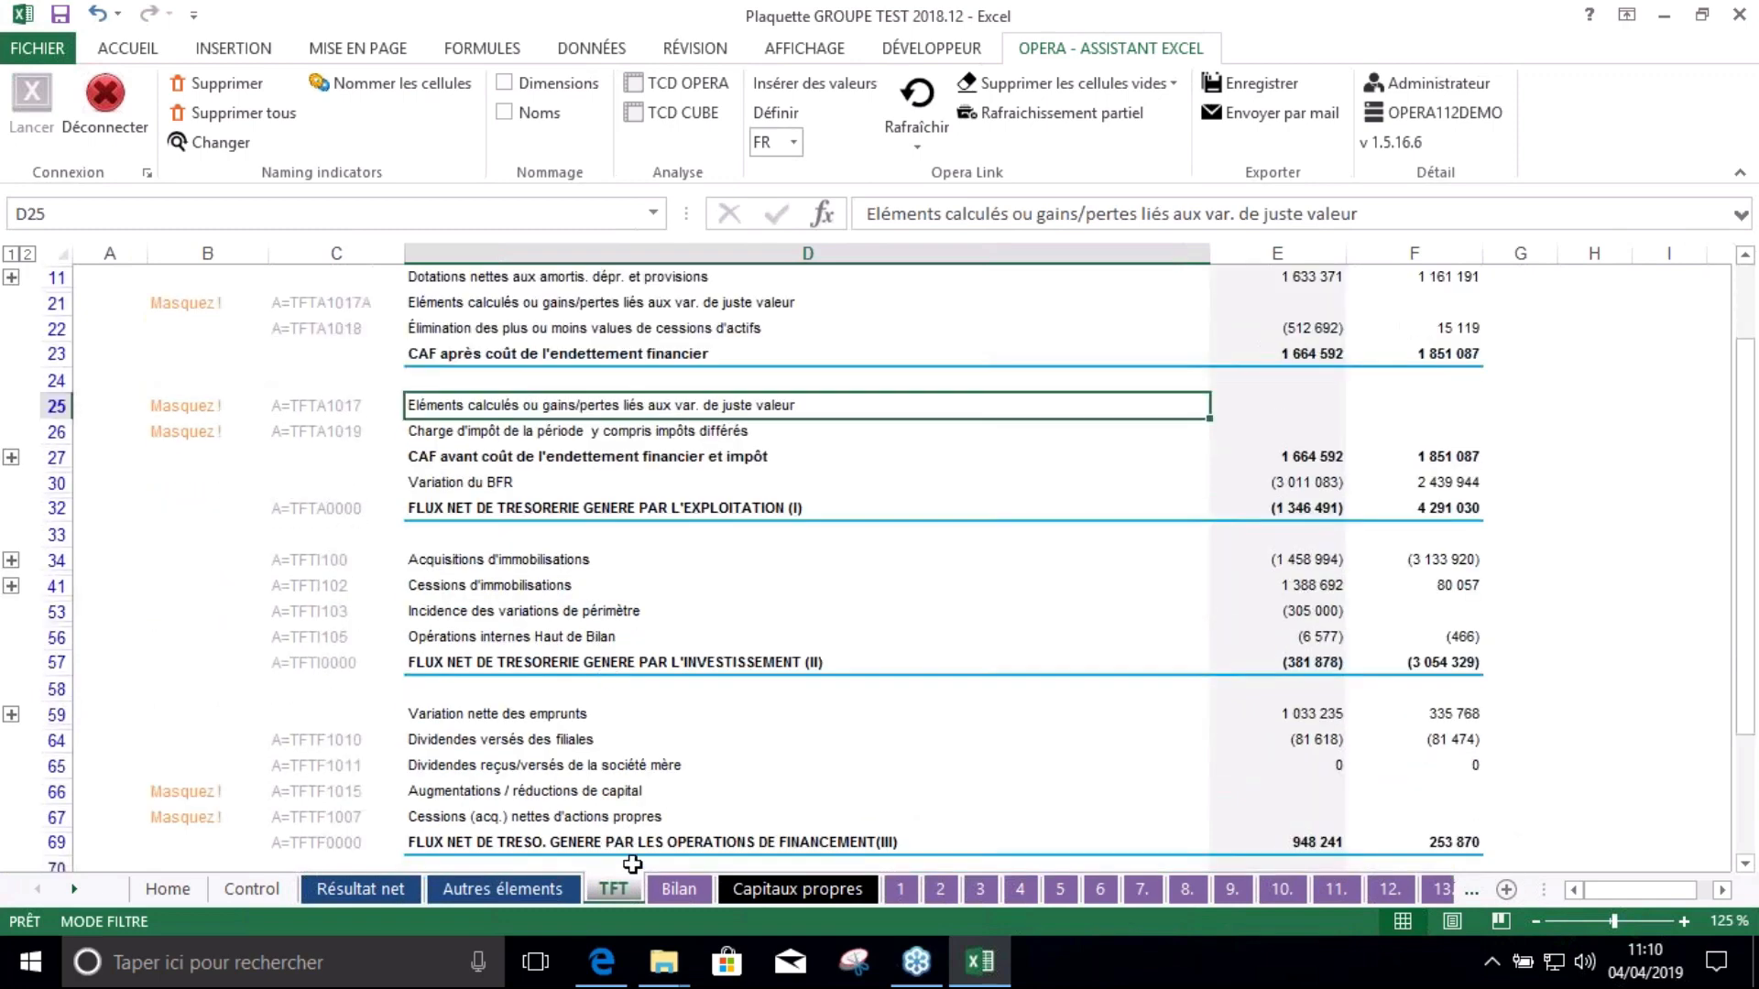
click(683, 893)
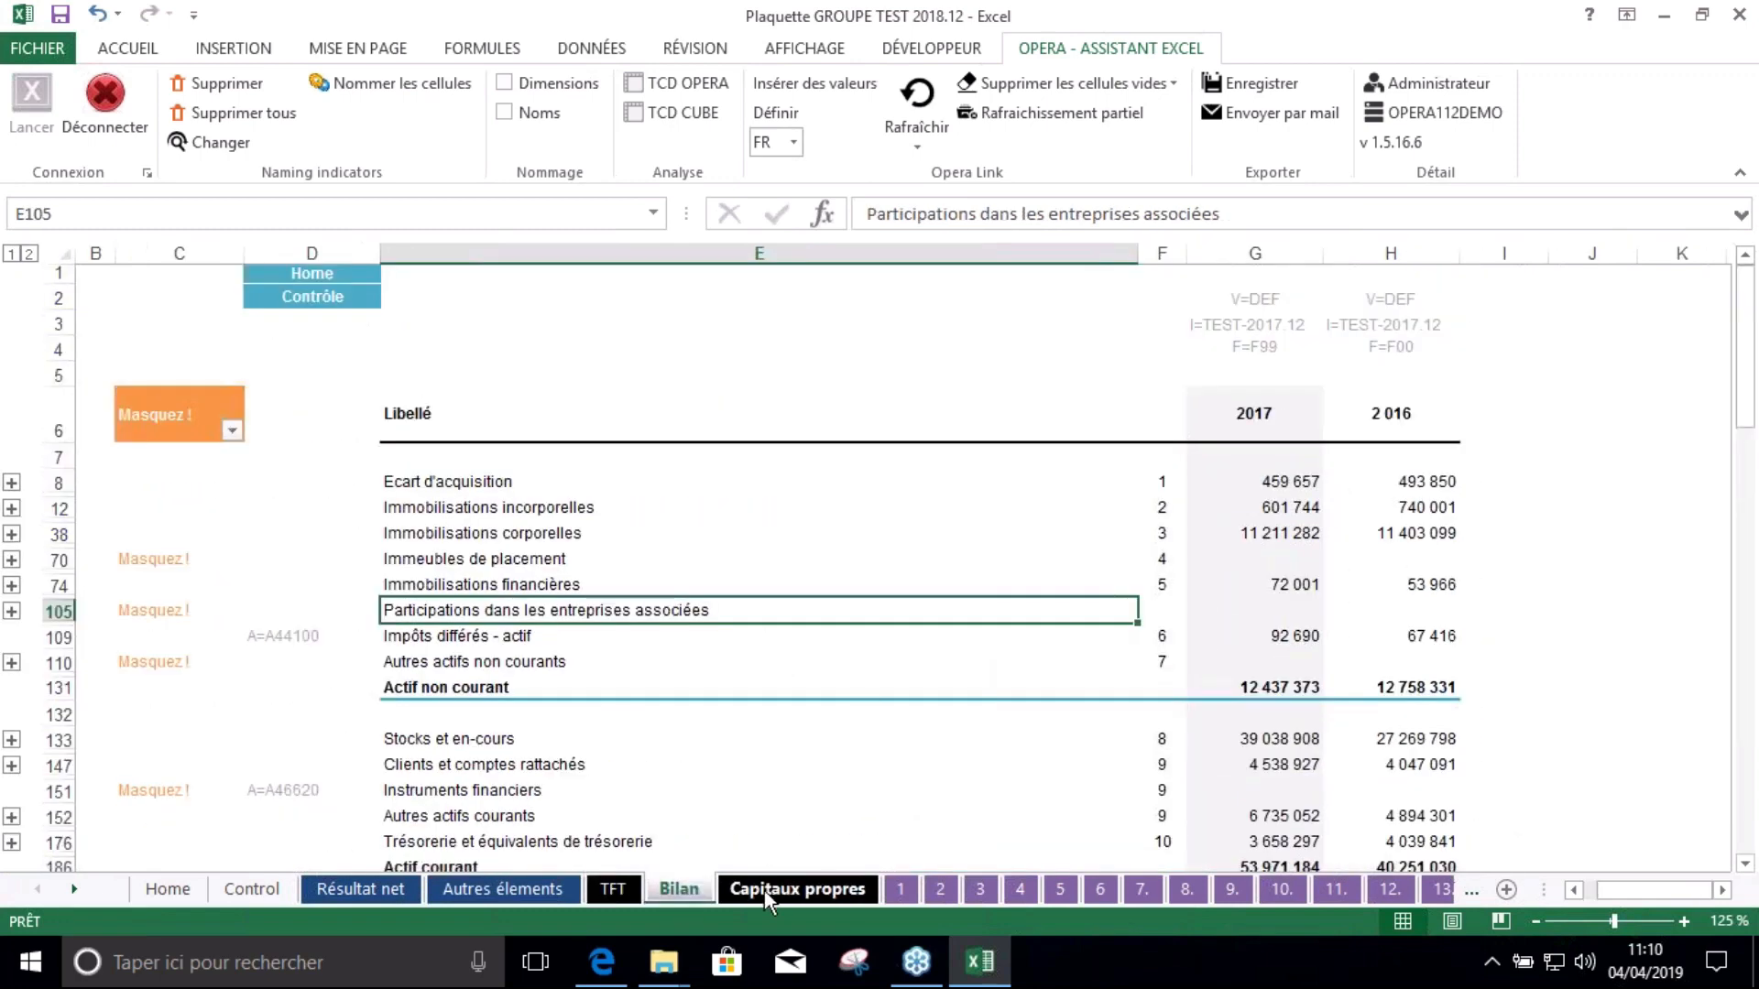
click(797, 890)
scroll(802, 693, down, 2)
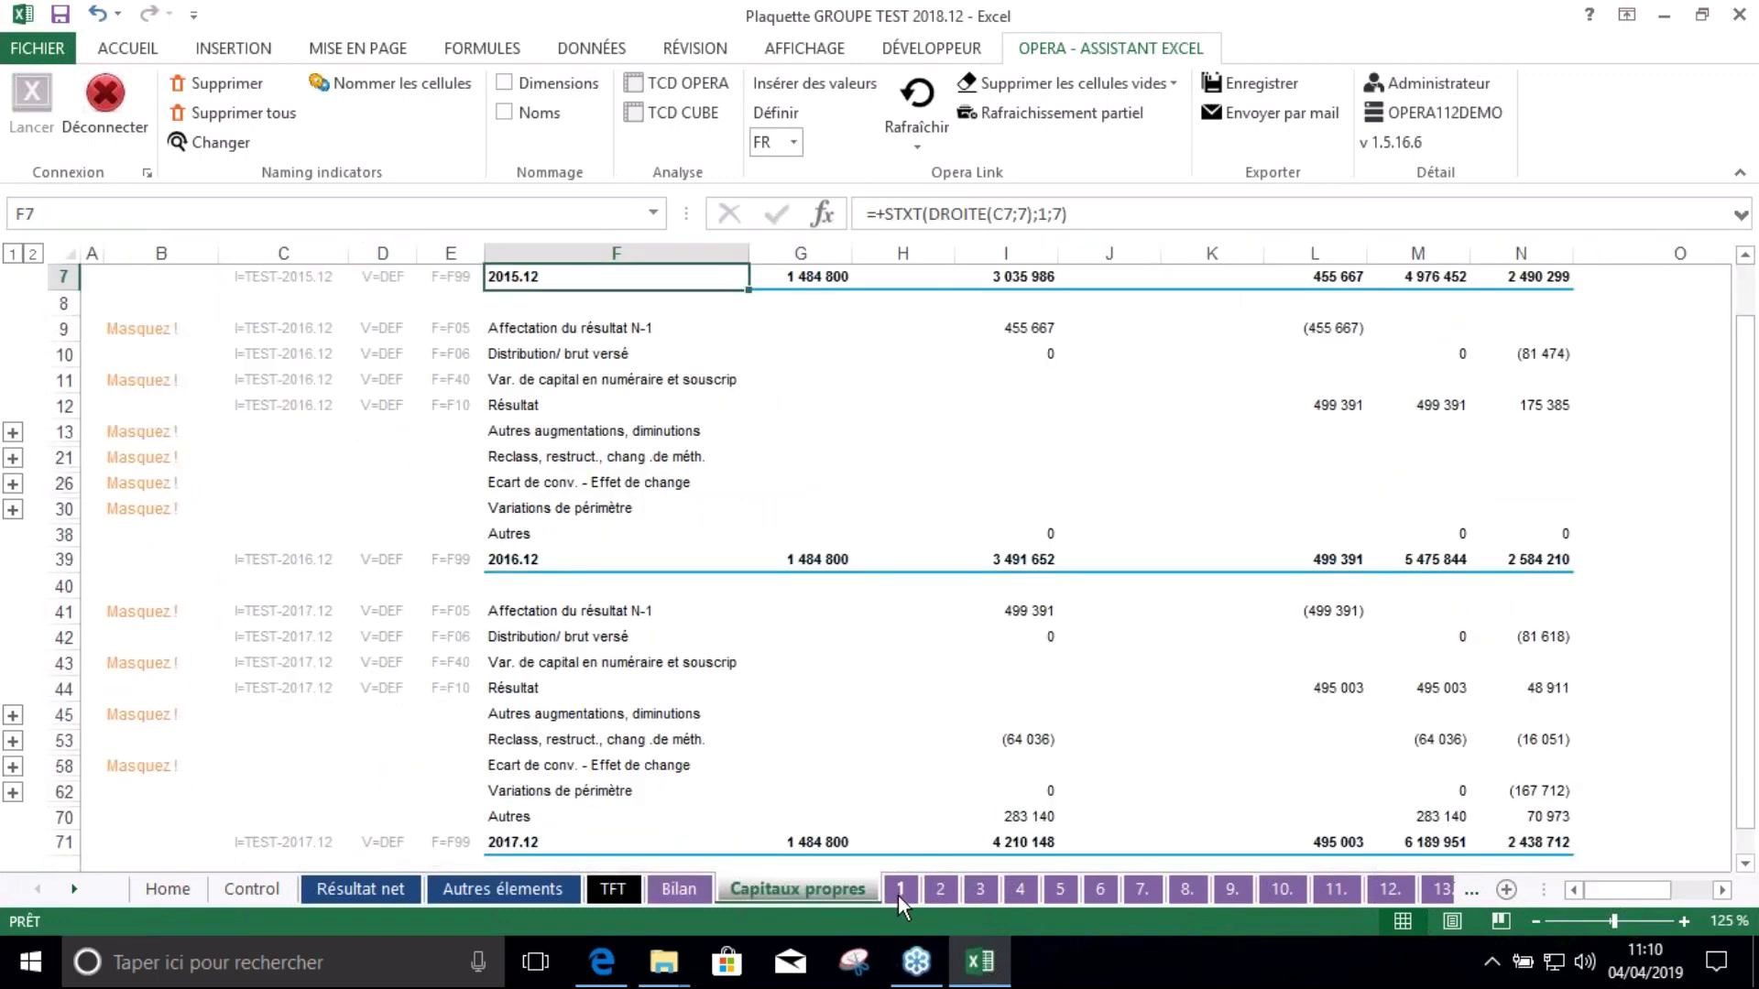
click(899, 891)
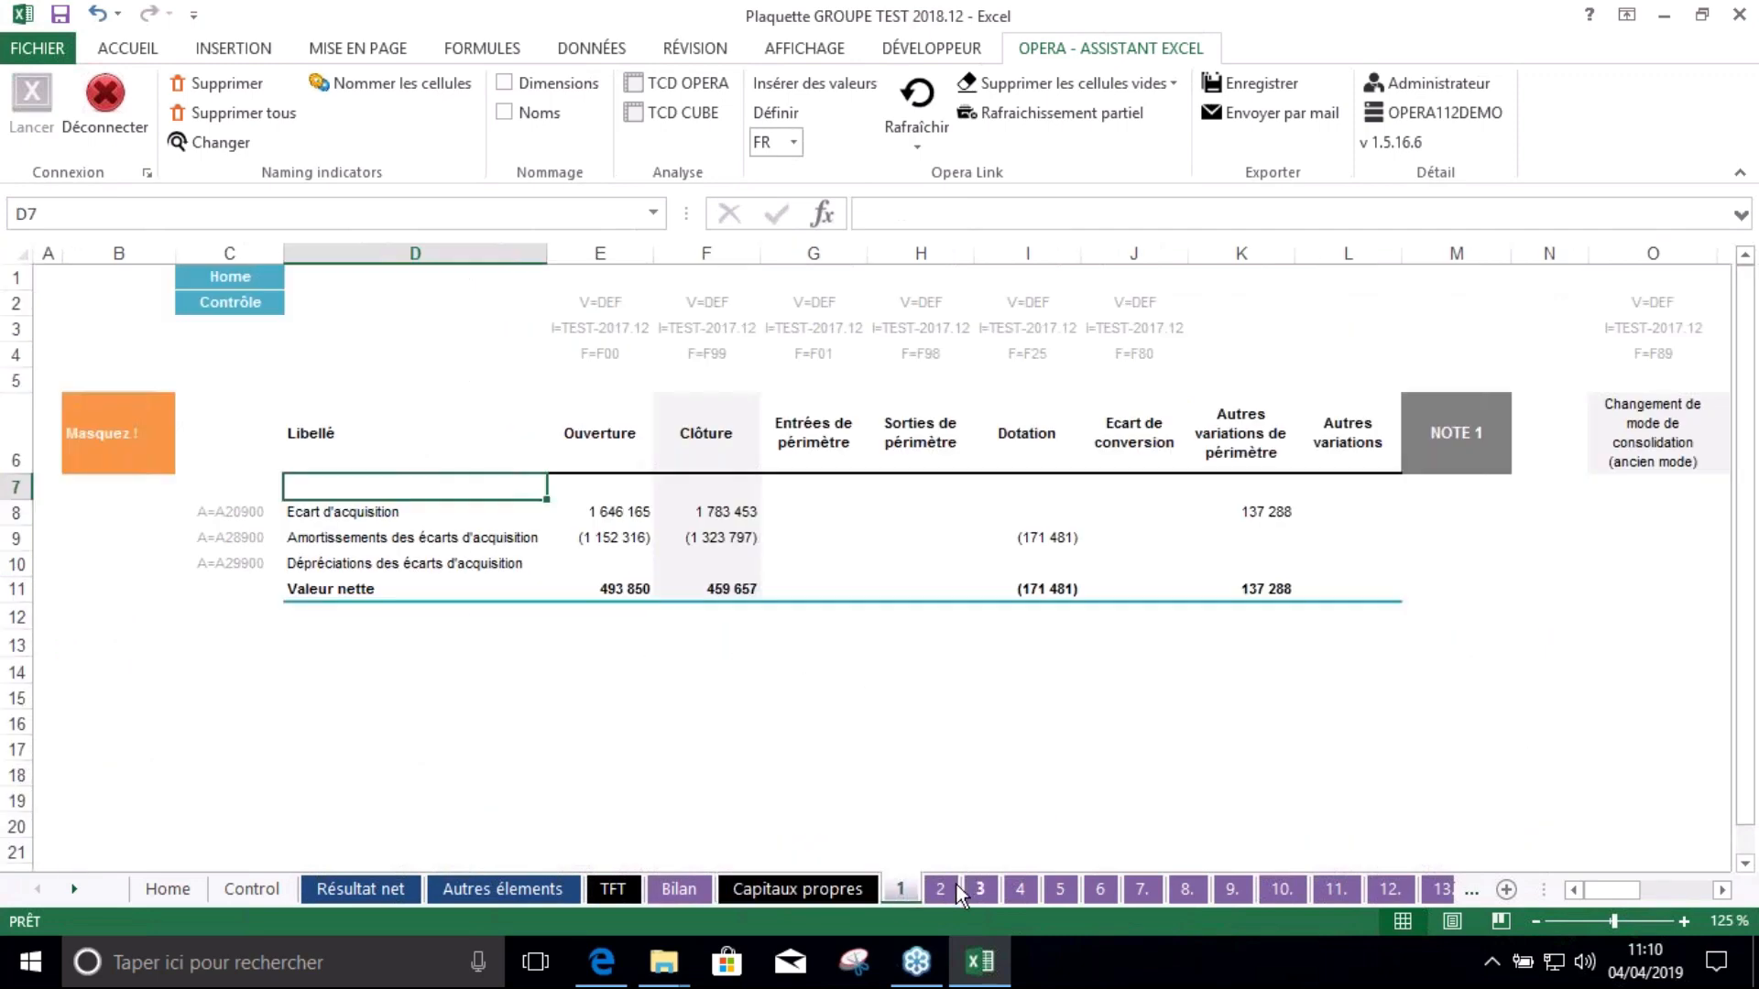
Page through note sheets 2 to 12 in turn, then scroll the sheet tabs toward the later sheets
click(944, 890)
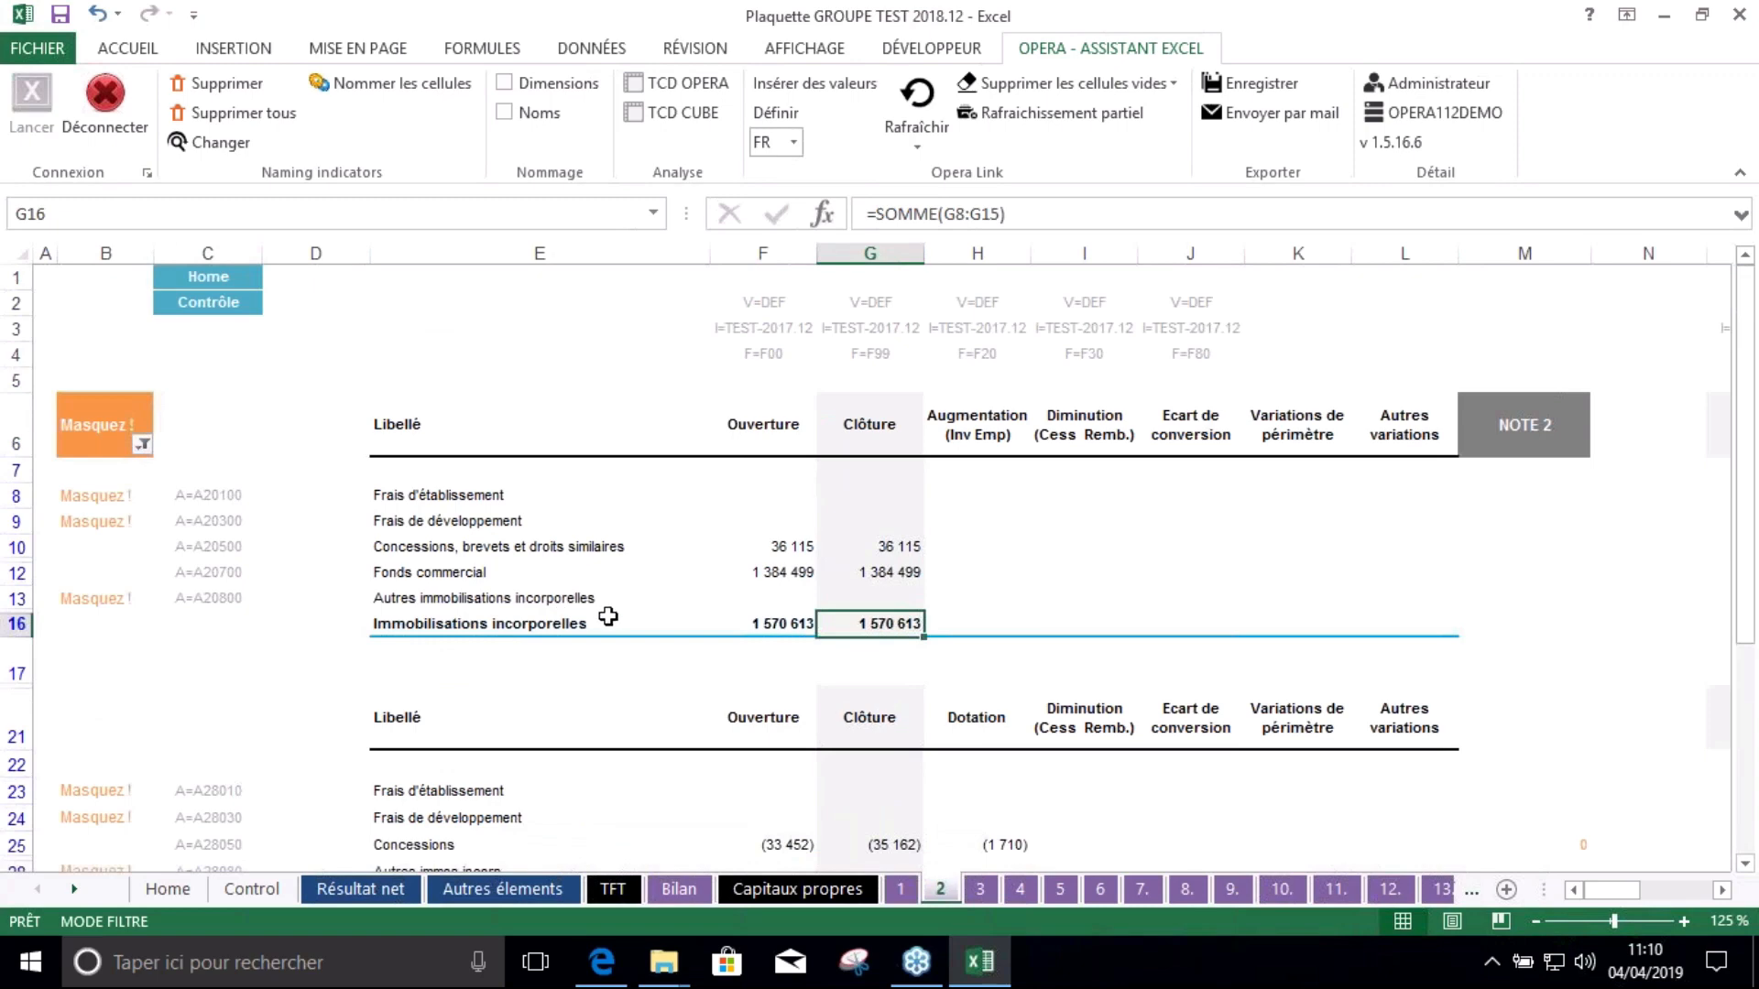
scroll(609, 616, down, 5)
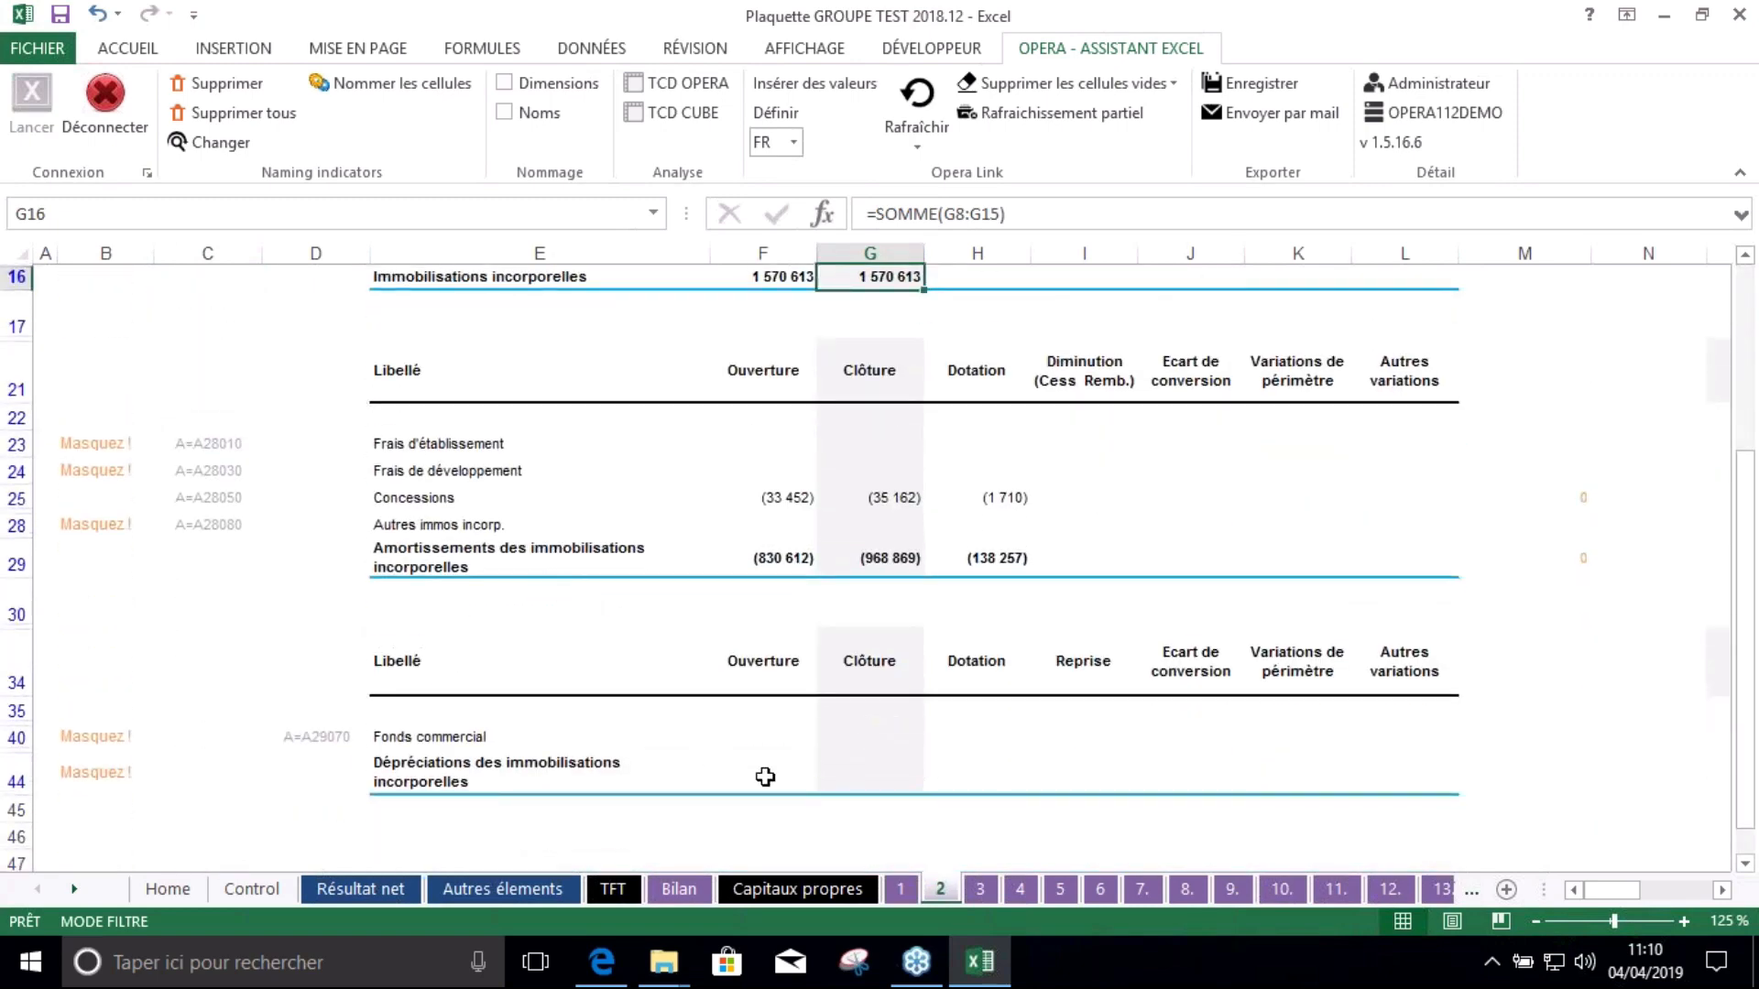
click(982, 889)
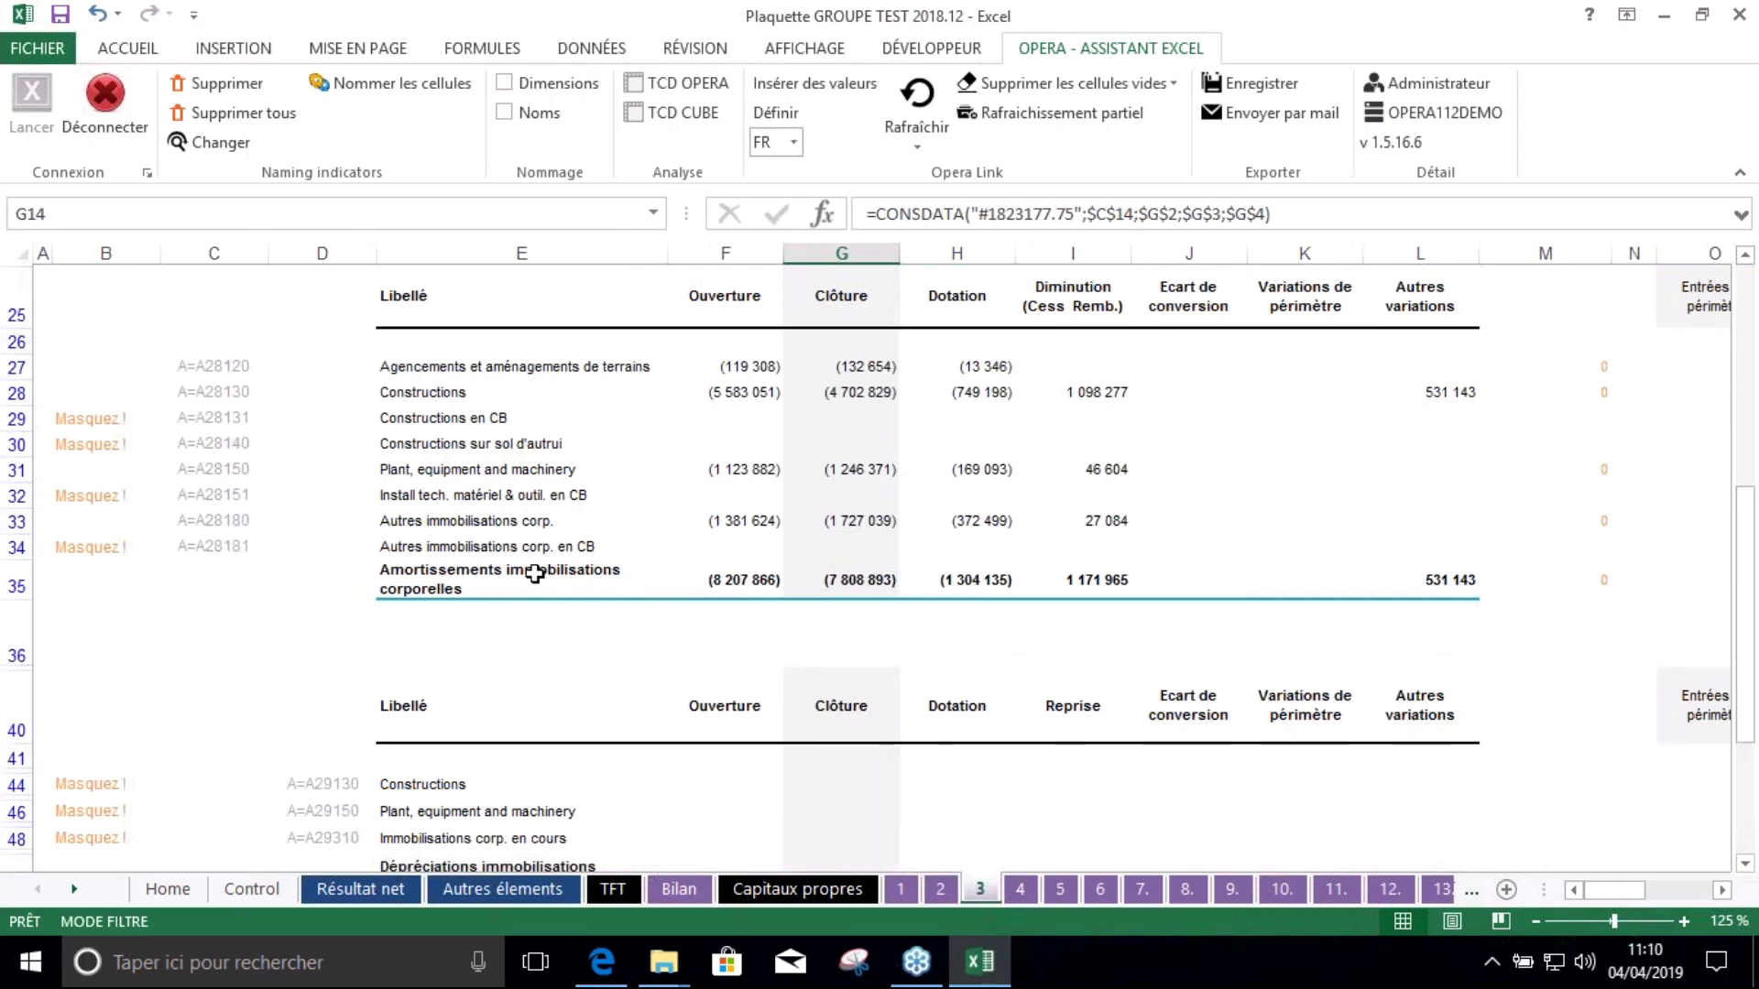
scroll(535, 573, up, 5)
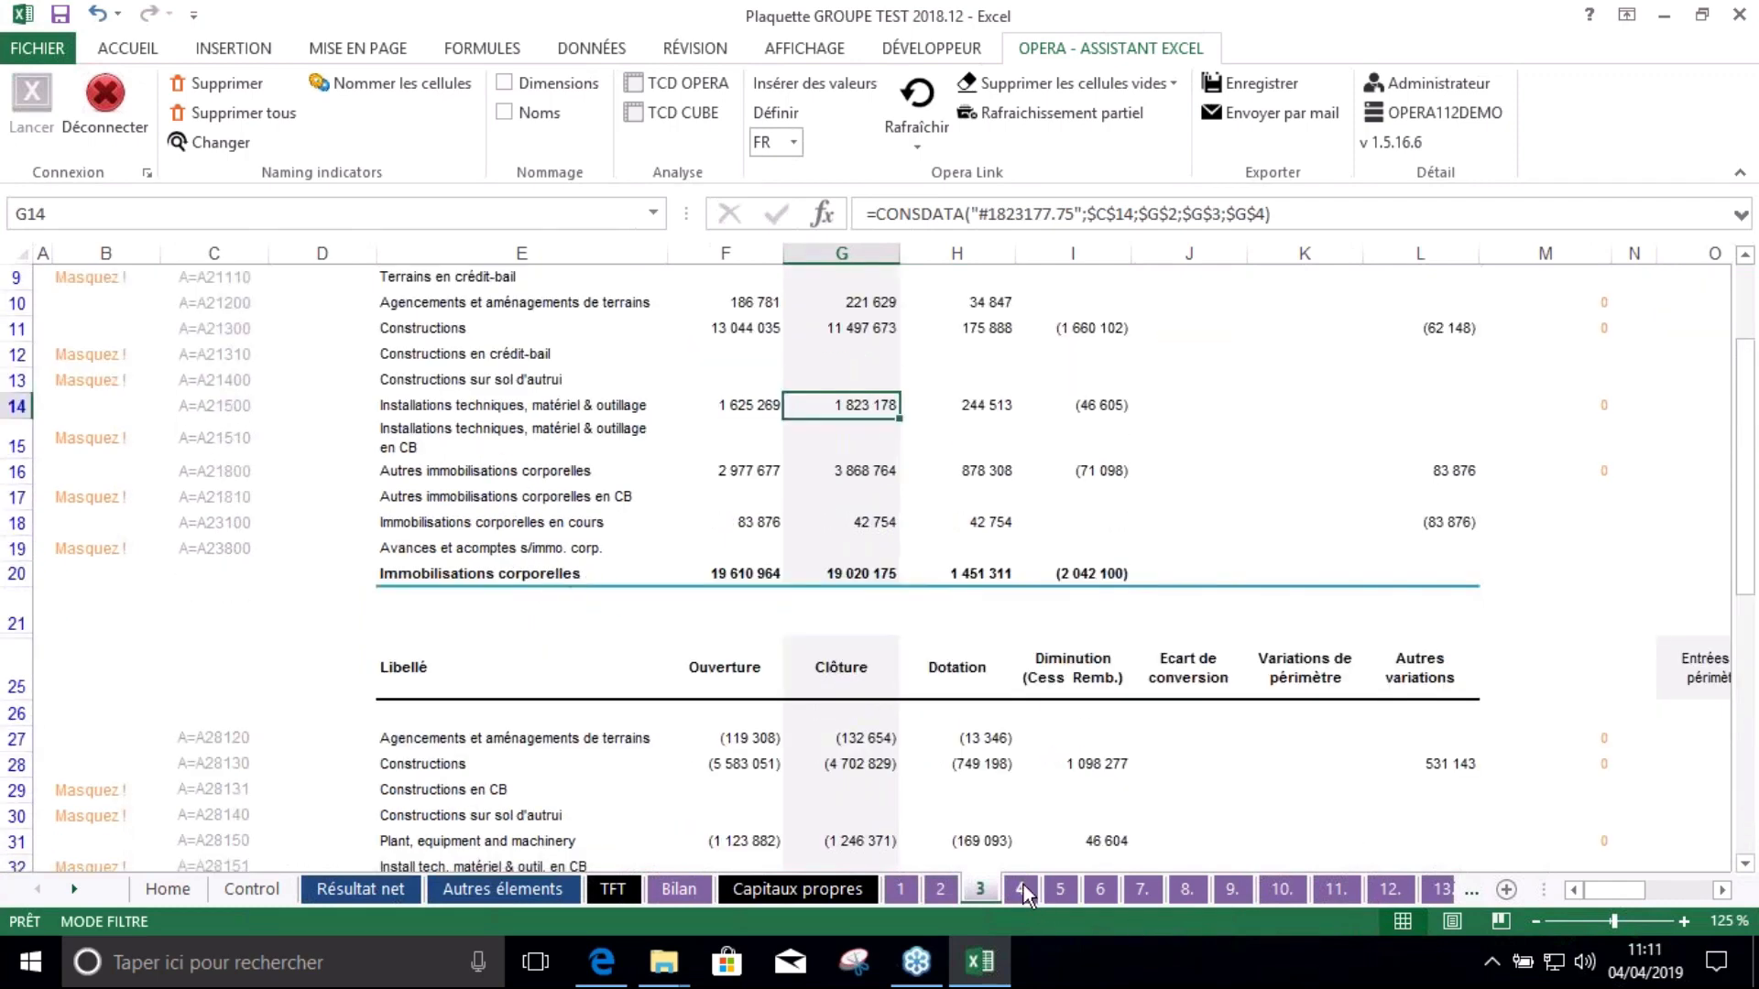
click(1021, 888)
click(1062, 889)
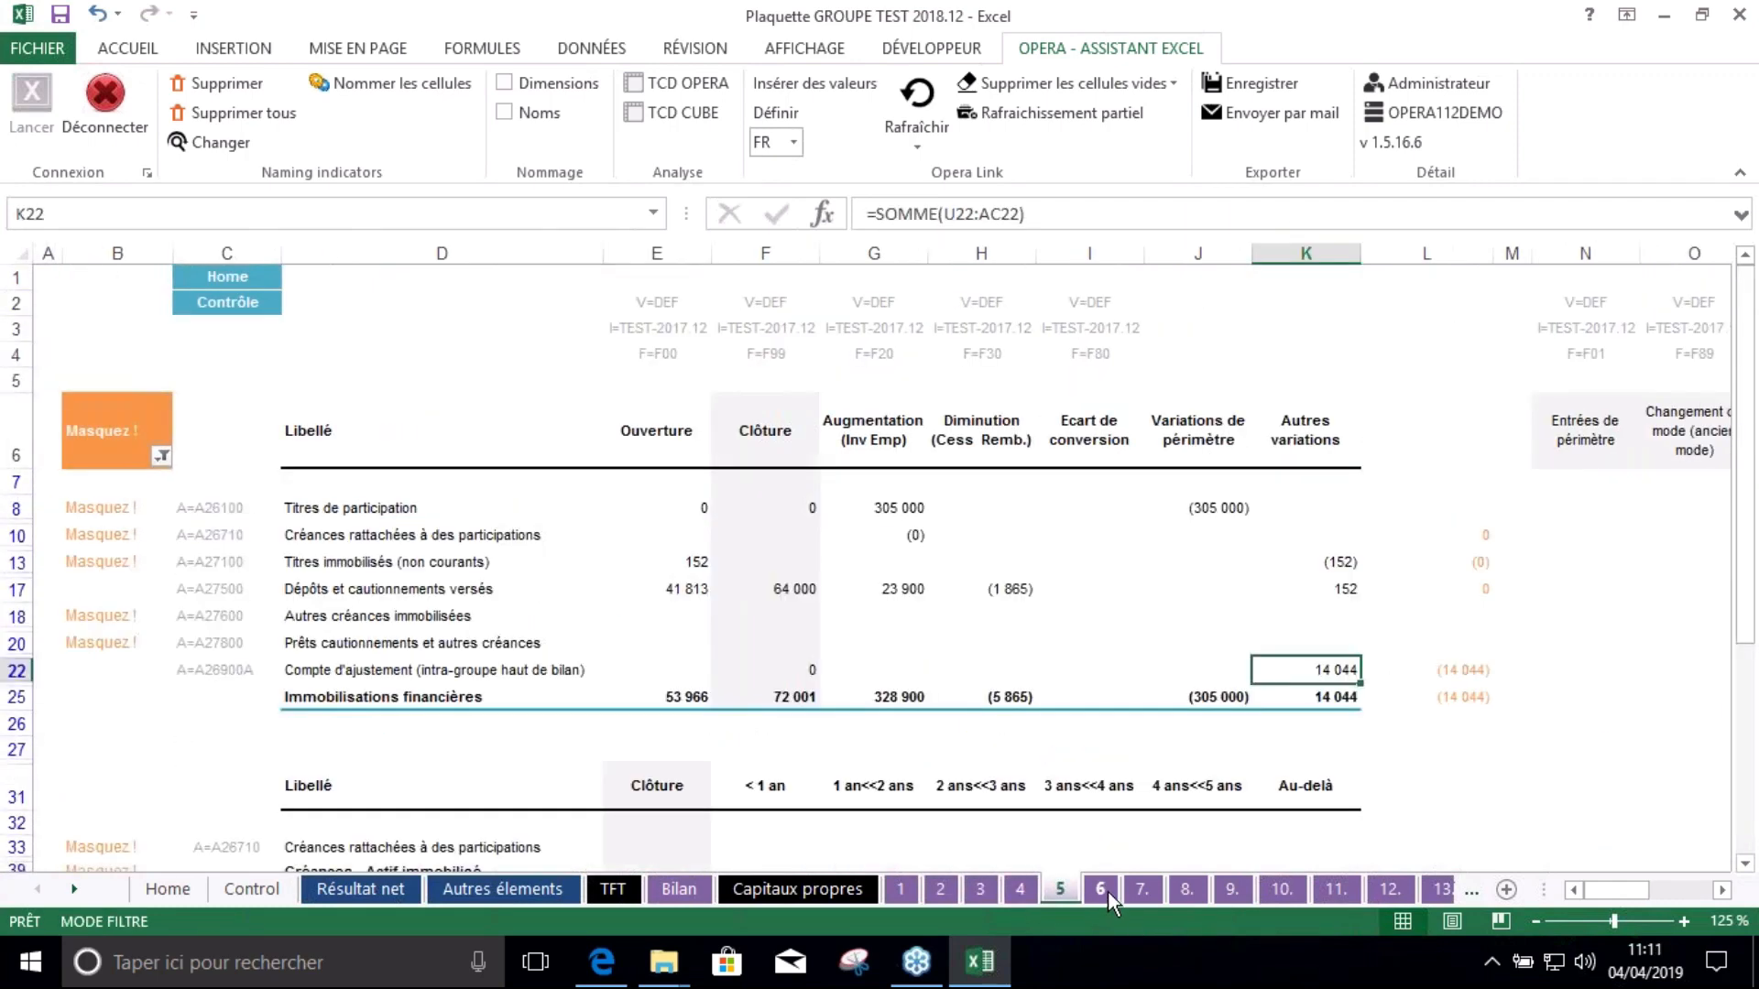
click(1105, 890)
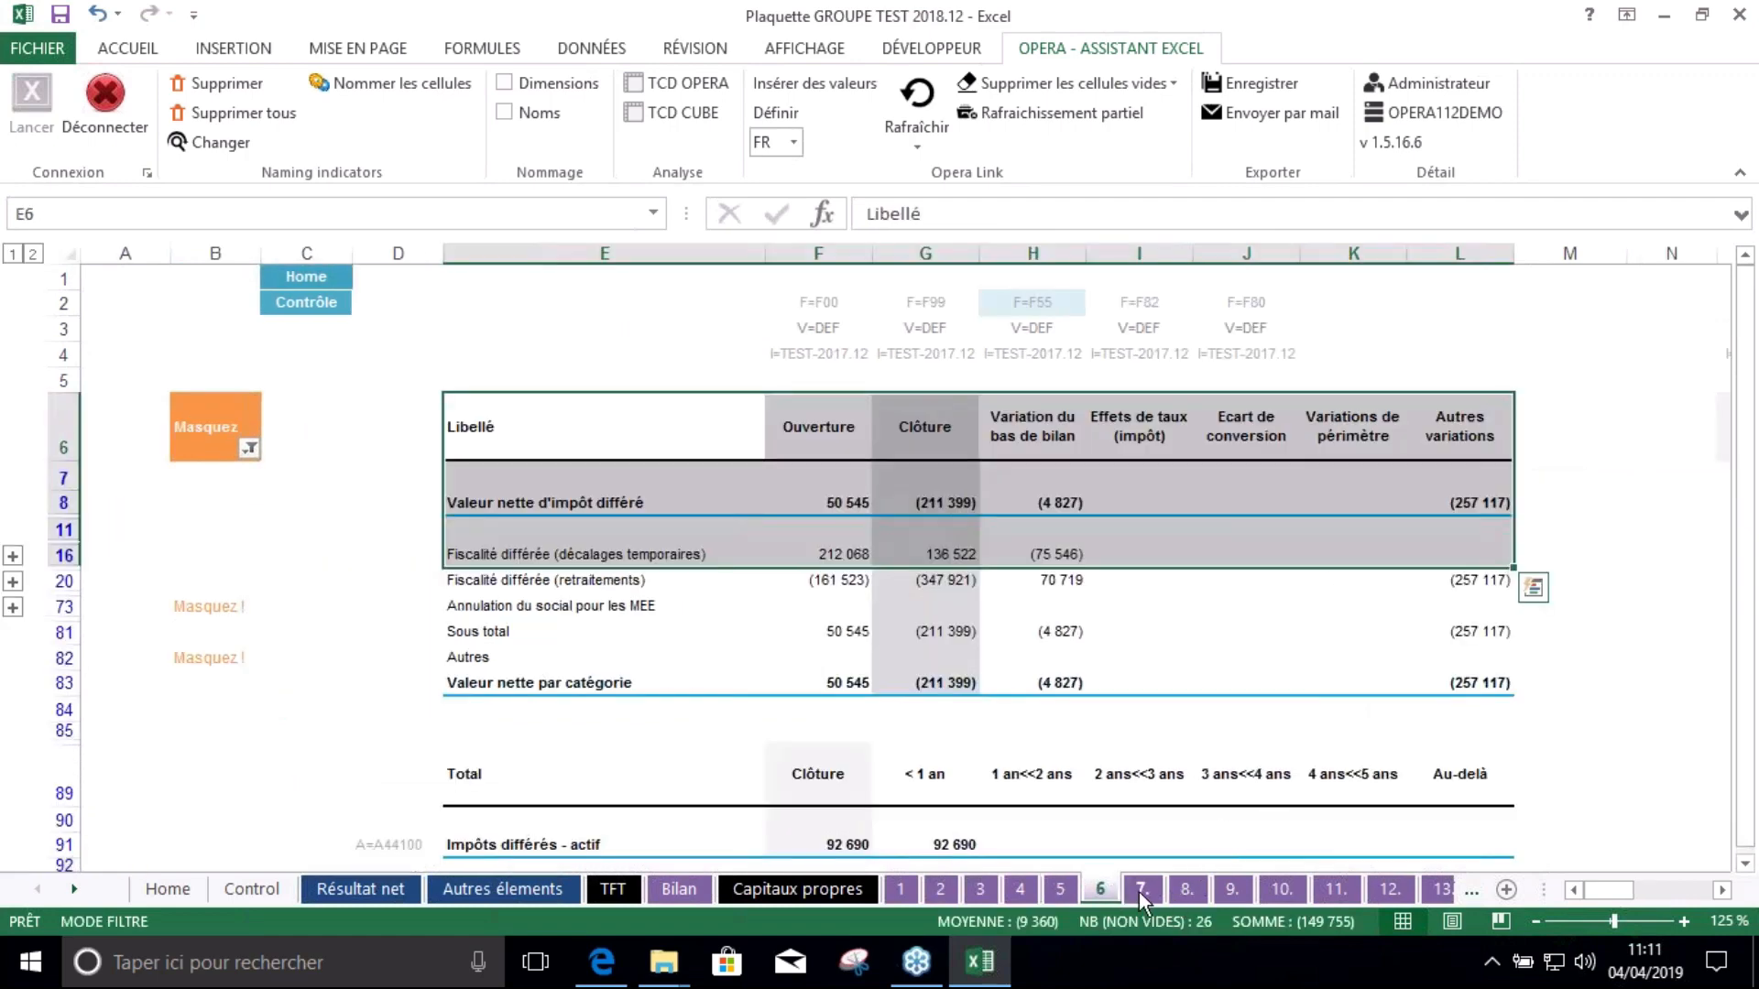
click(1139, 890)
click(1185, 888)
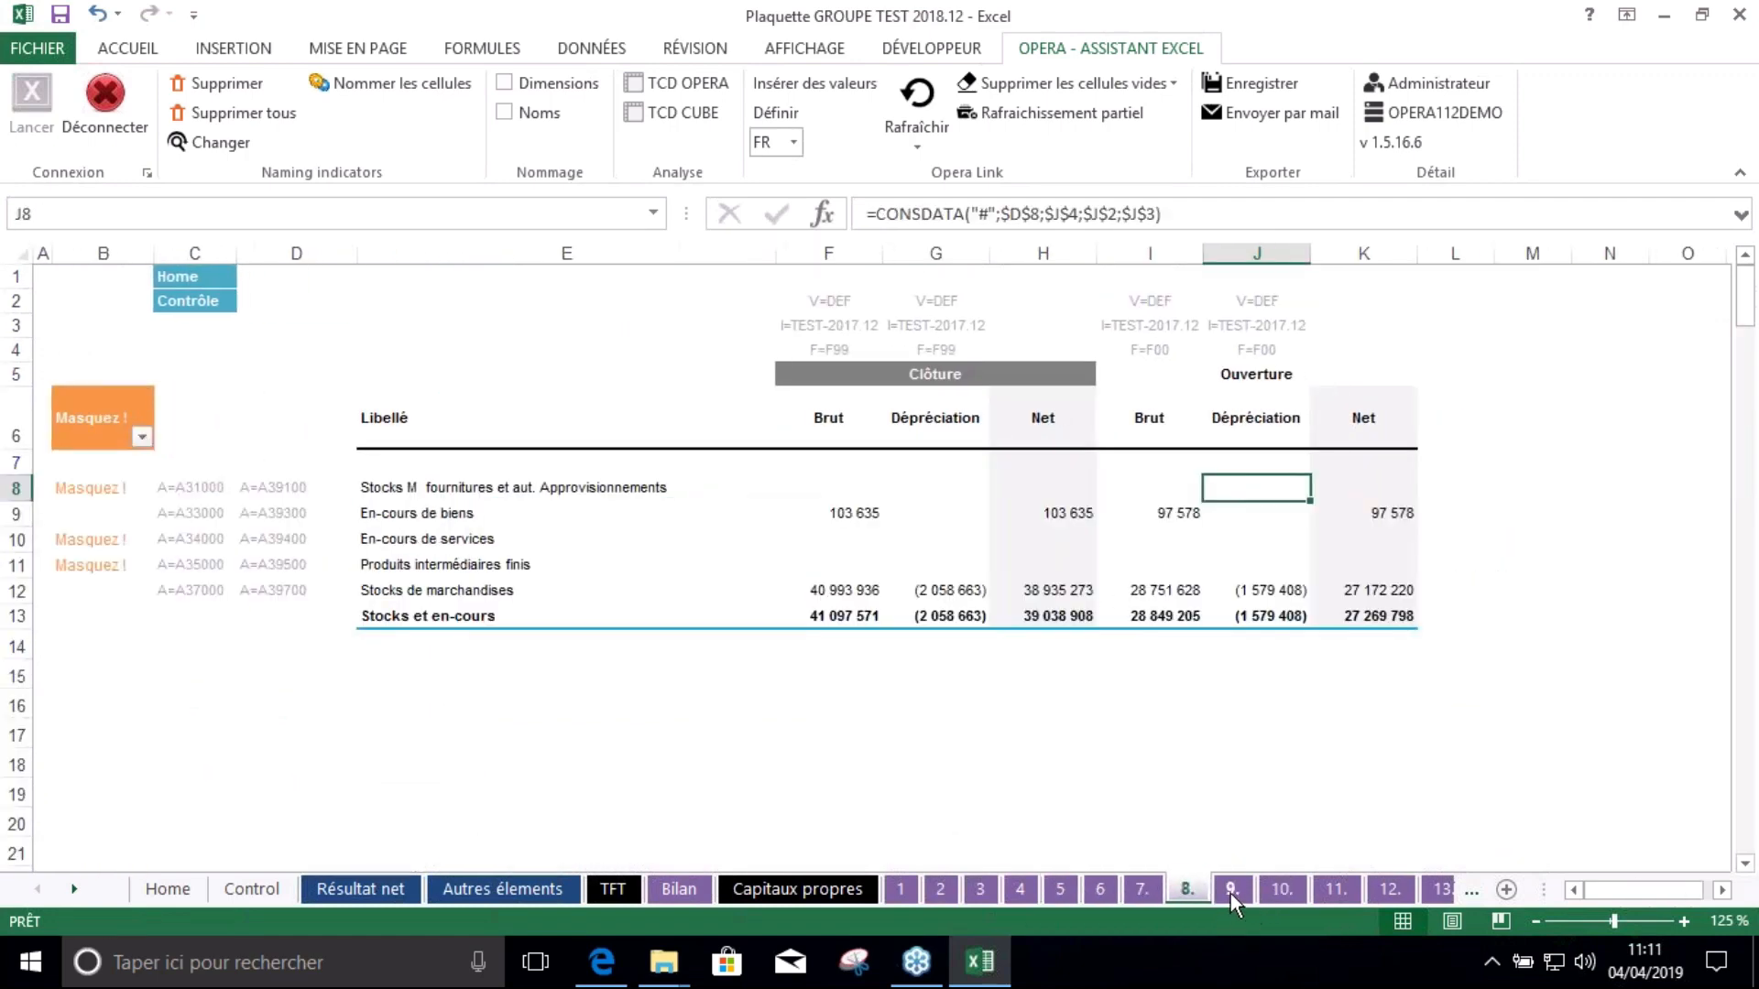
click(1230, 893)
click(1278, 887)
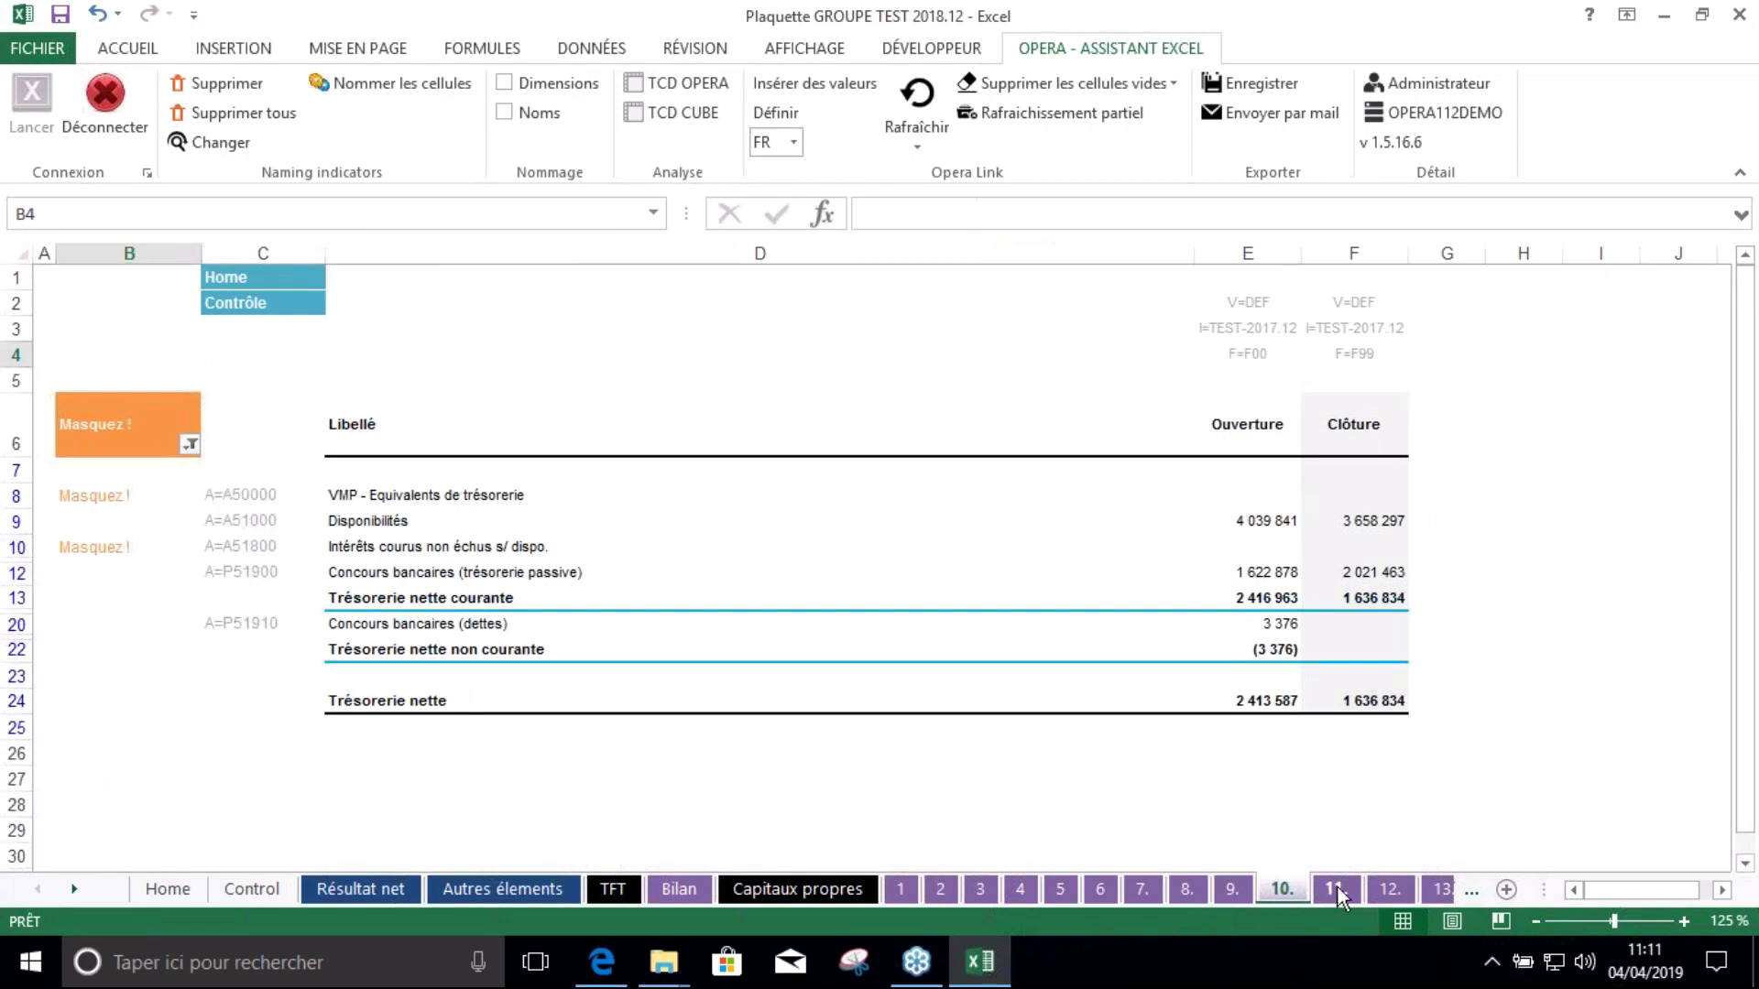
click(1335, 890)
click(1392, 891)
click(74, 889)
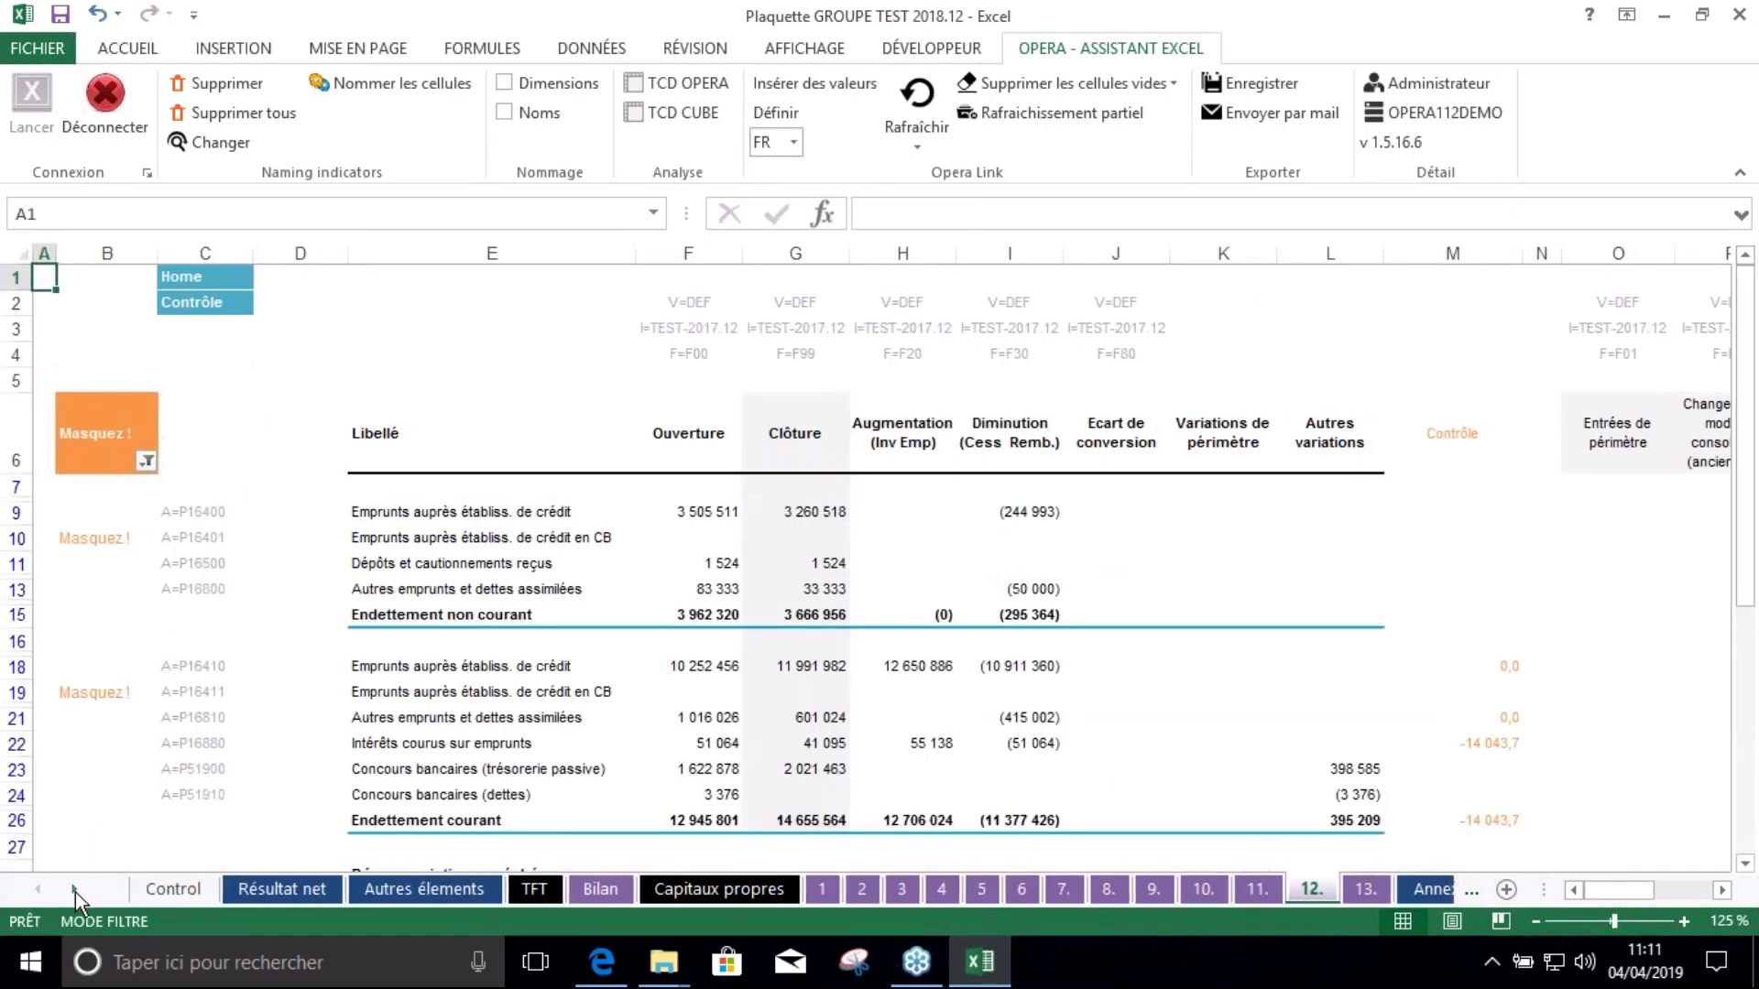
Scroll the sheet tabs and switch to the Annexes résultat sheet
click(74, 889)
click(74, 890)
click(74, 889)
click(1110, 890)
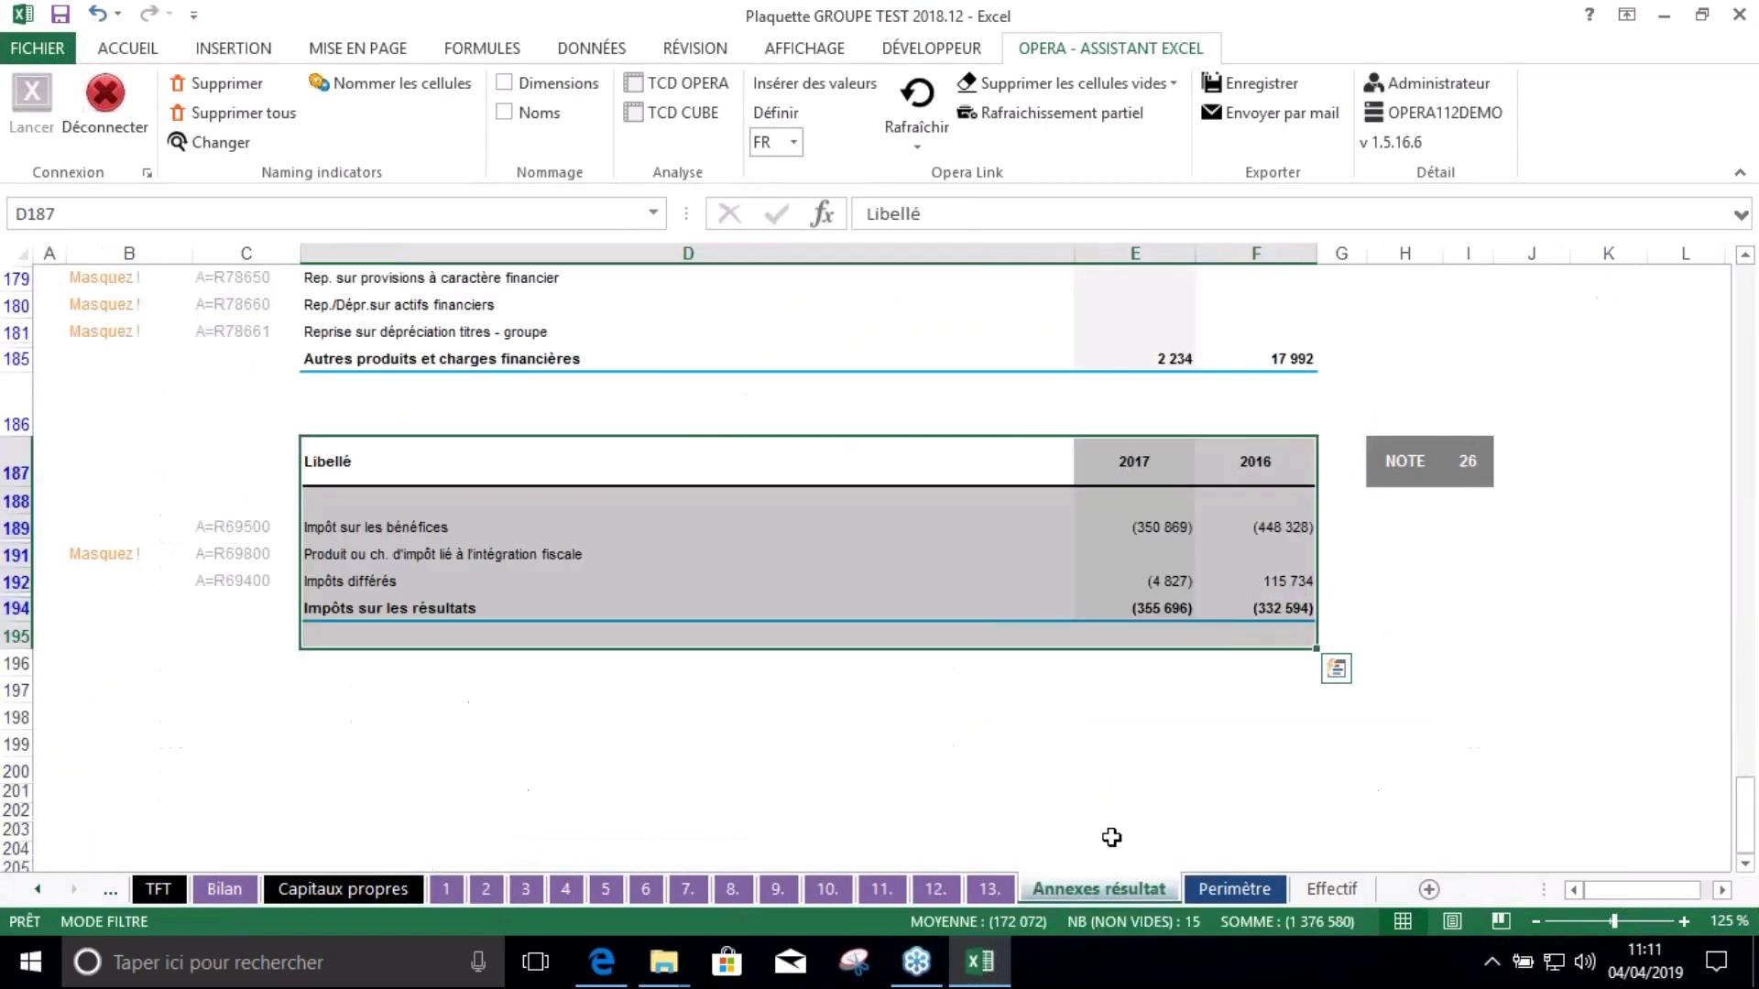
click(471, 518)
Clear the Masquez ! AutoFilter in B5 and inspect E9's CONSDATA formula for services revenue
scroll(494, 549, up, 5)
scroll(507, 571, up, 20)
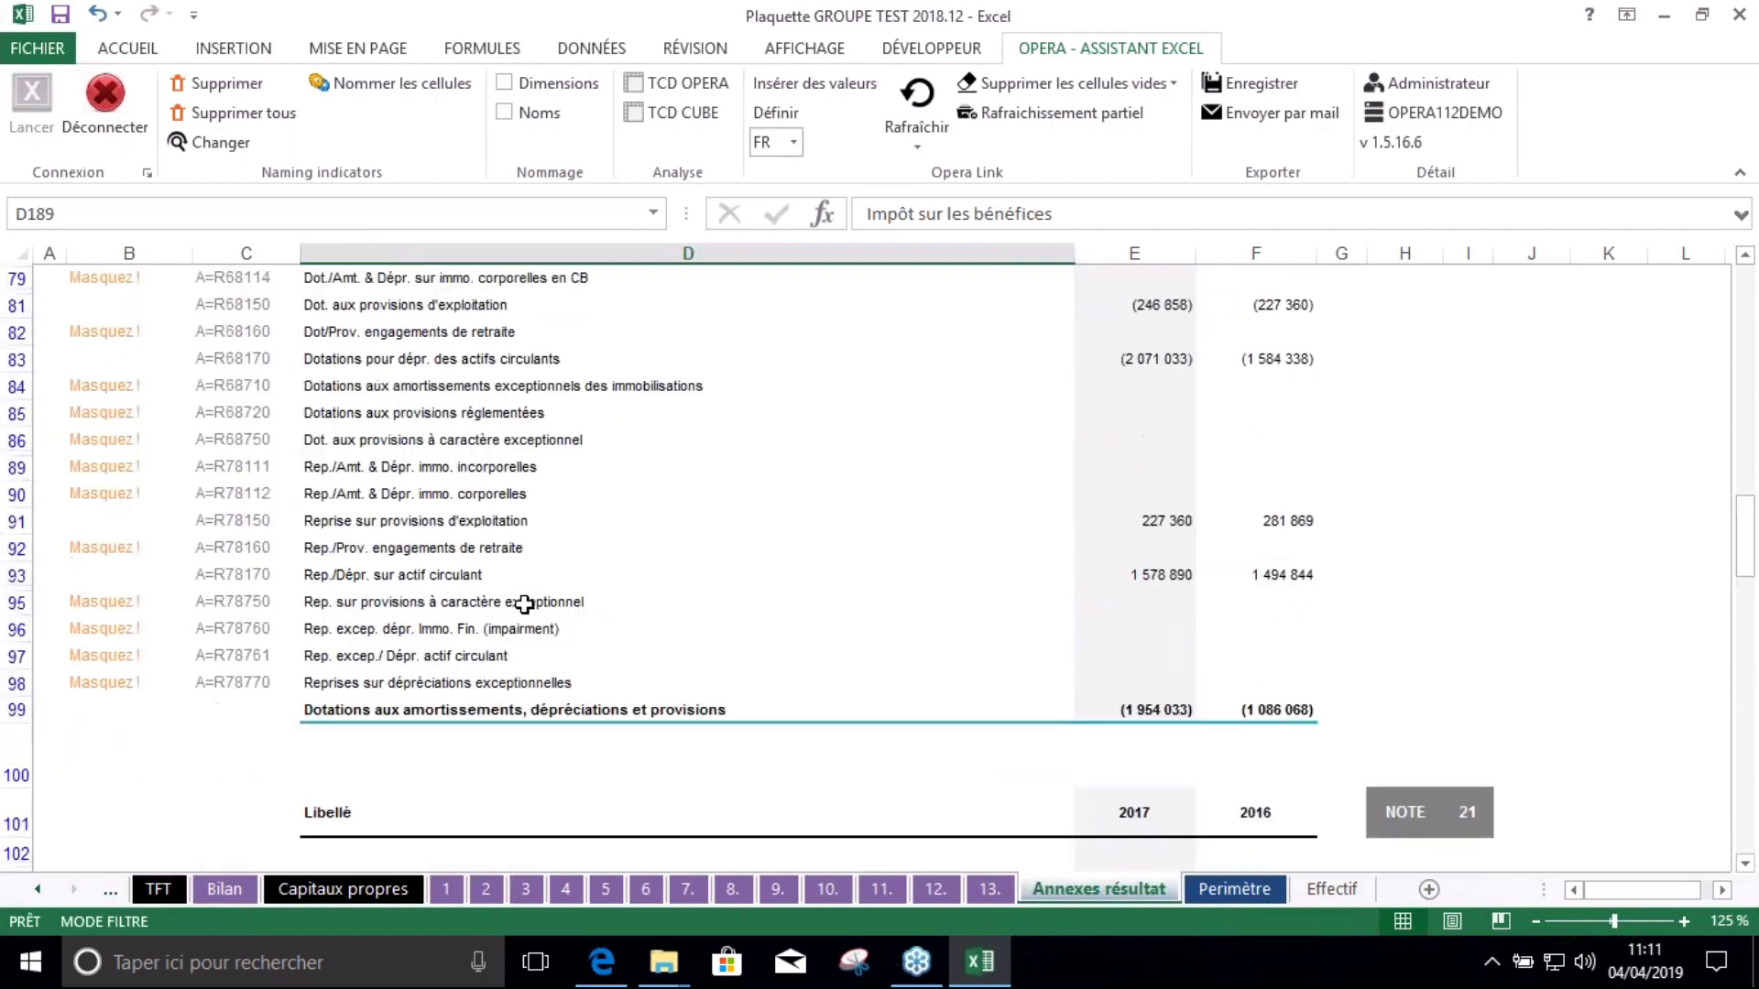
scroll(917, 466, down, 3)
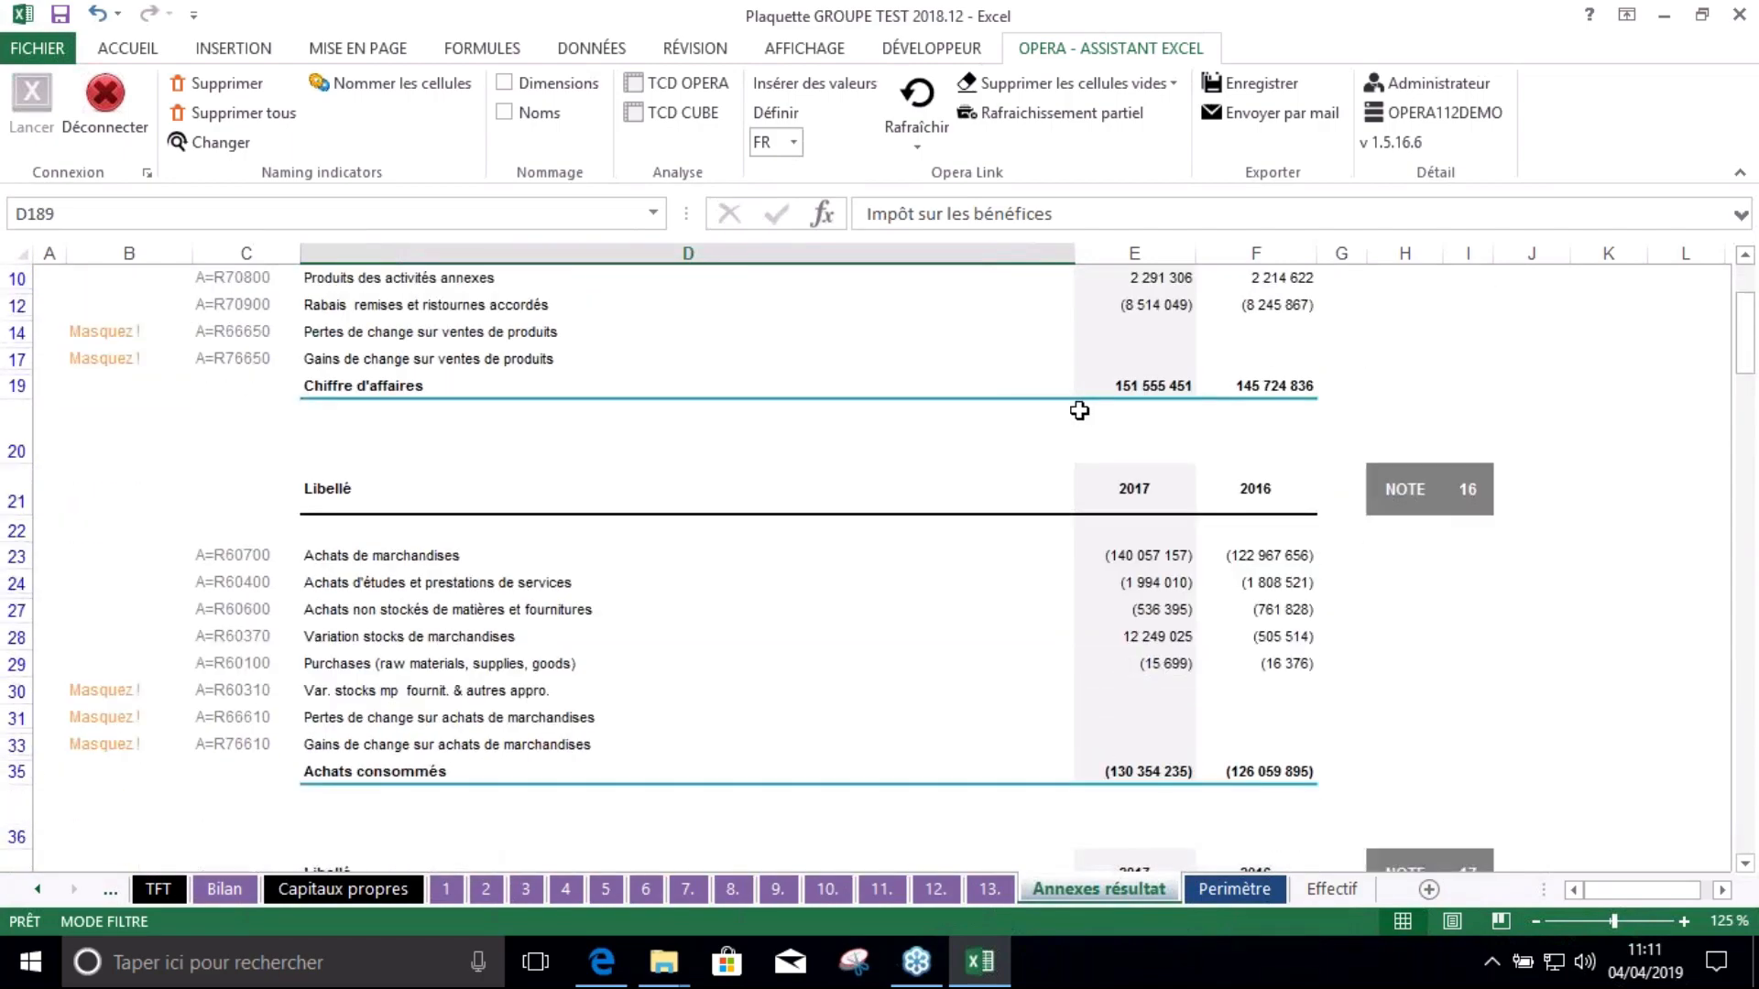
scroll(1075, 404, up, 3)
scroll(911, 479, down, 5)
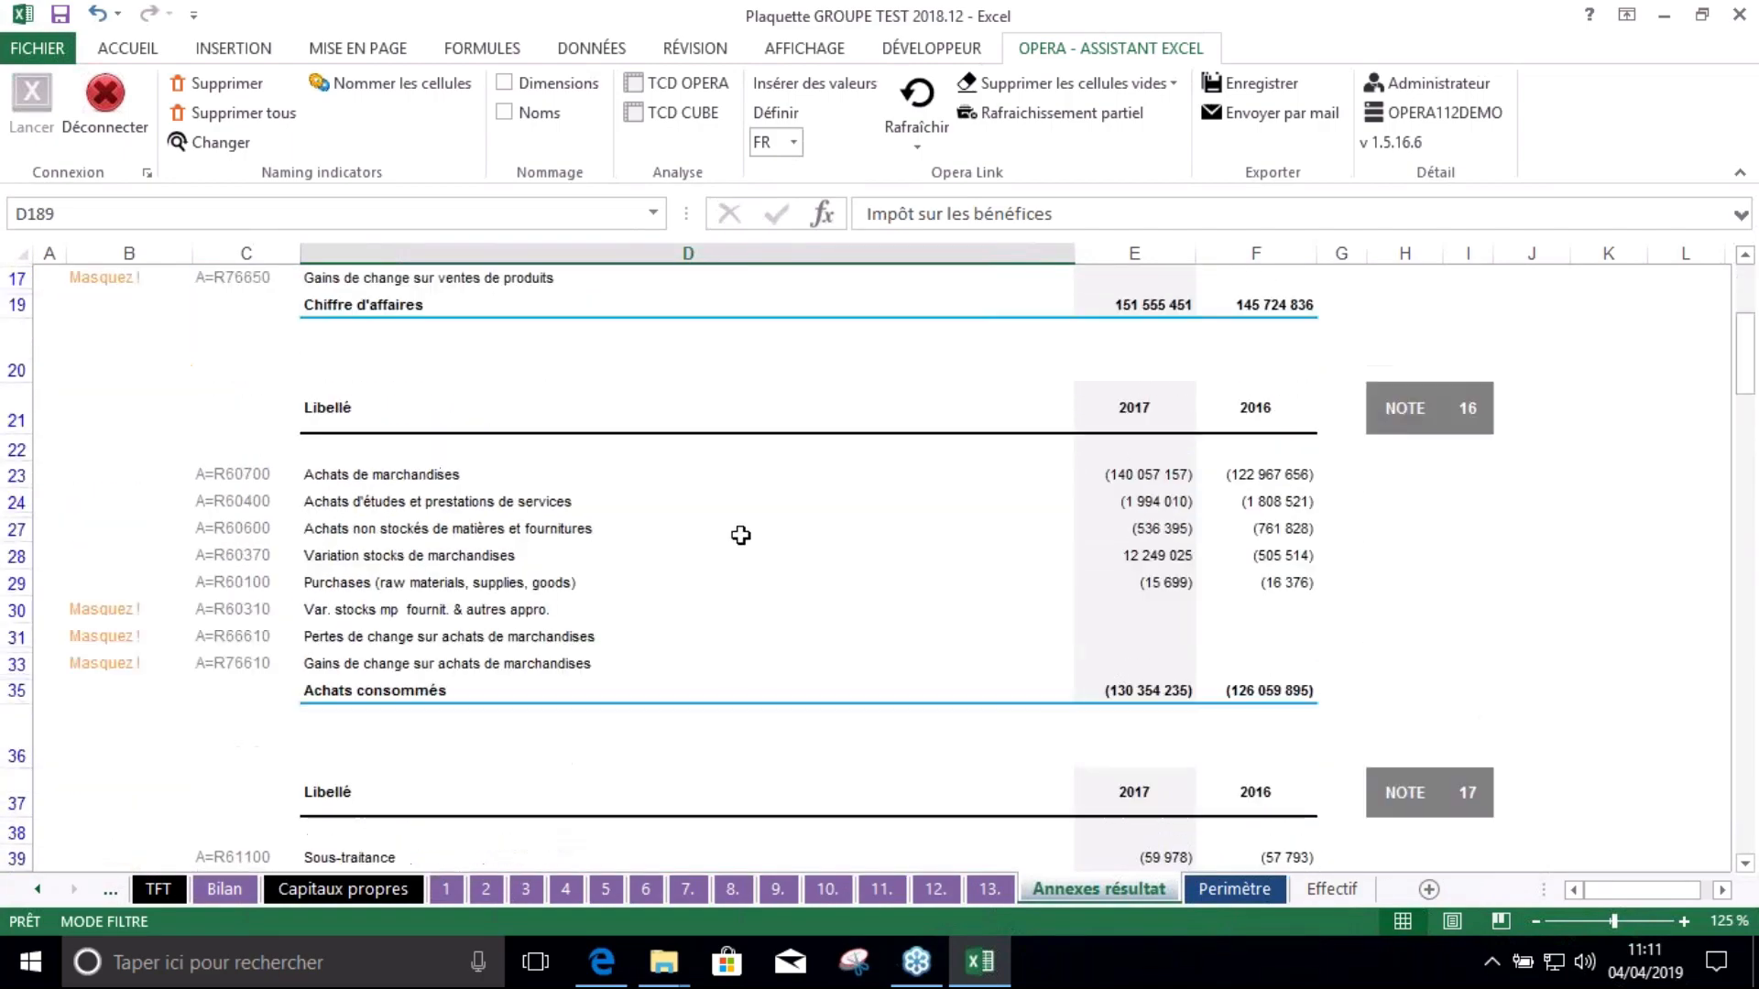
scroll(738, 534, up, 5)
click(181, 404)
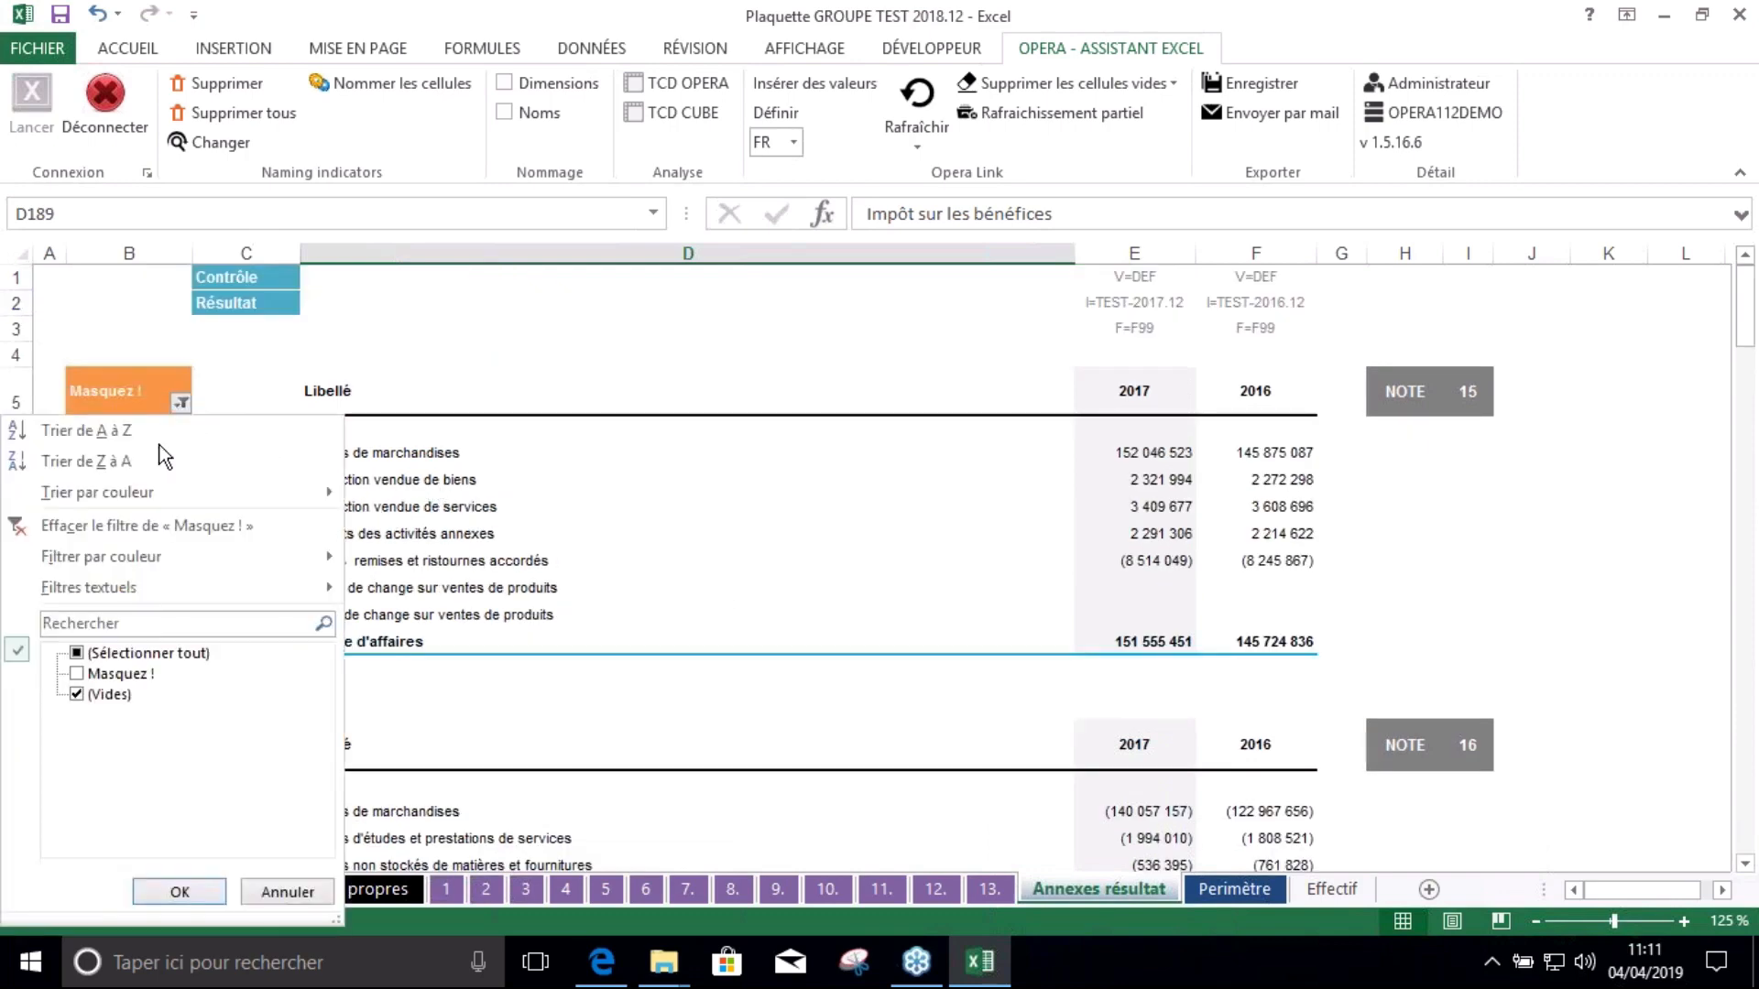
click(179, 892)
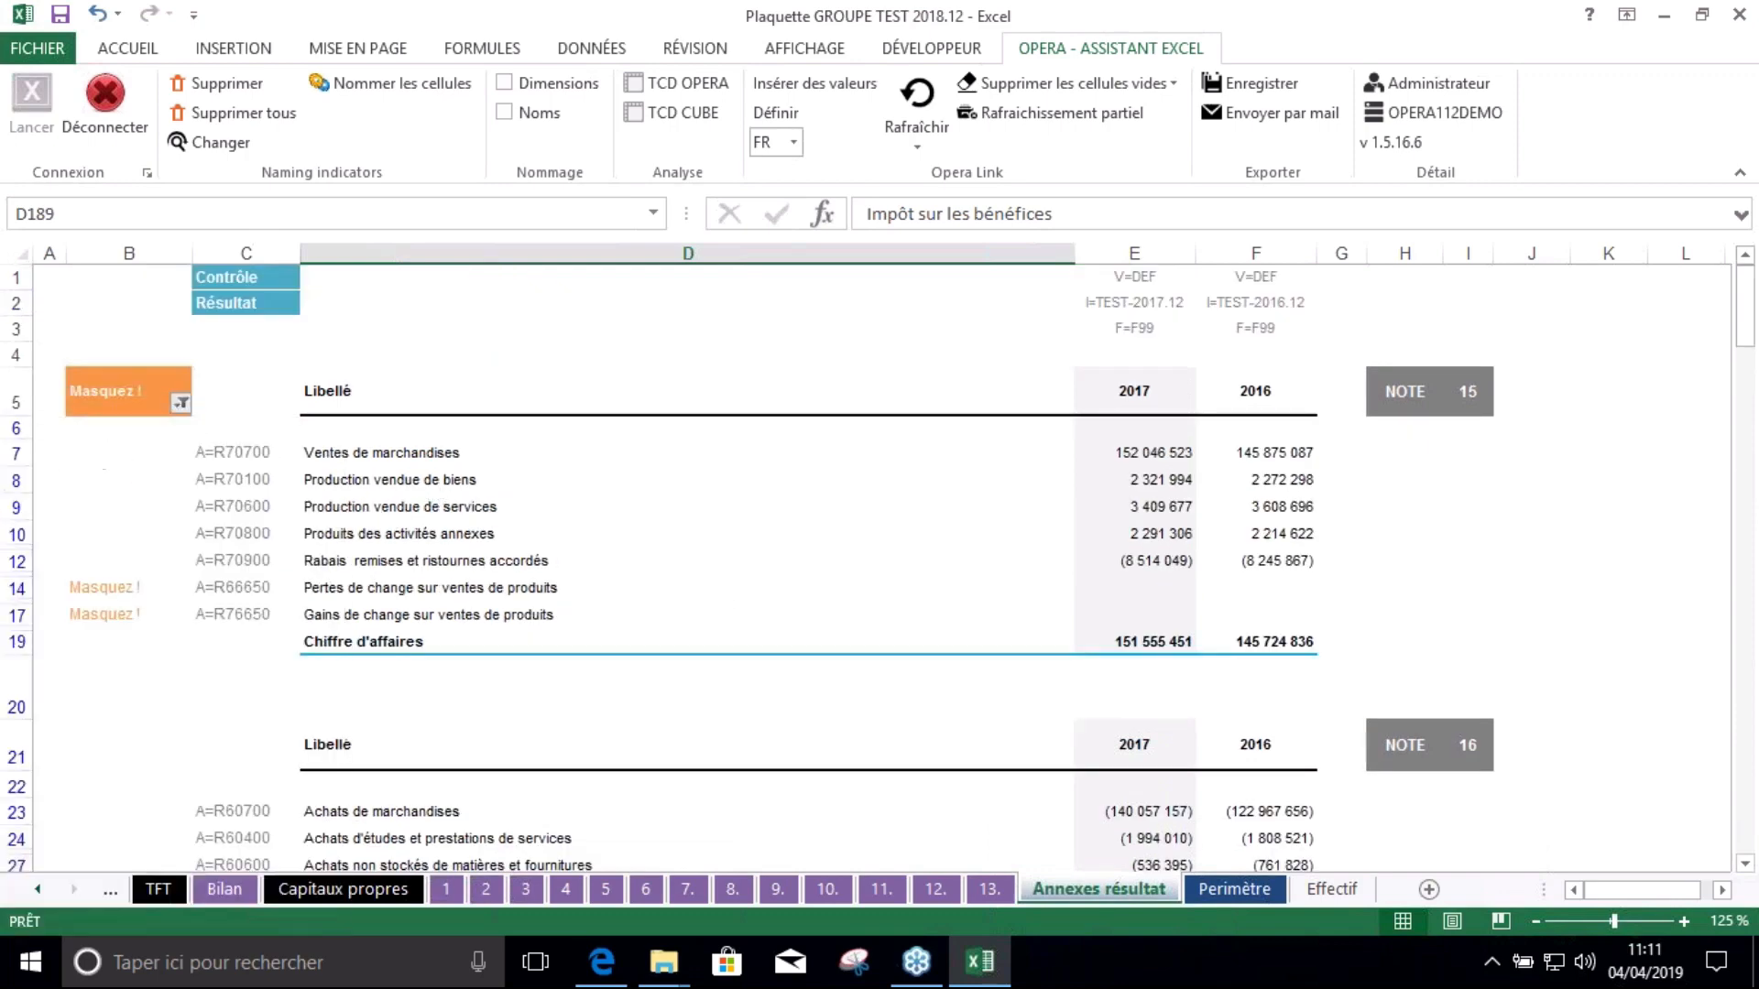
click(896, 506)
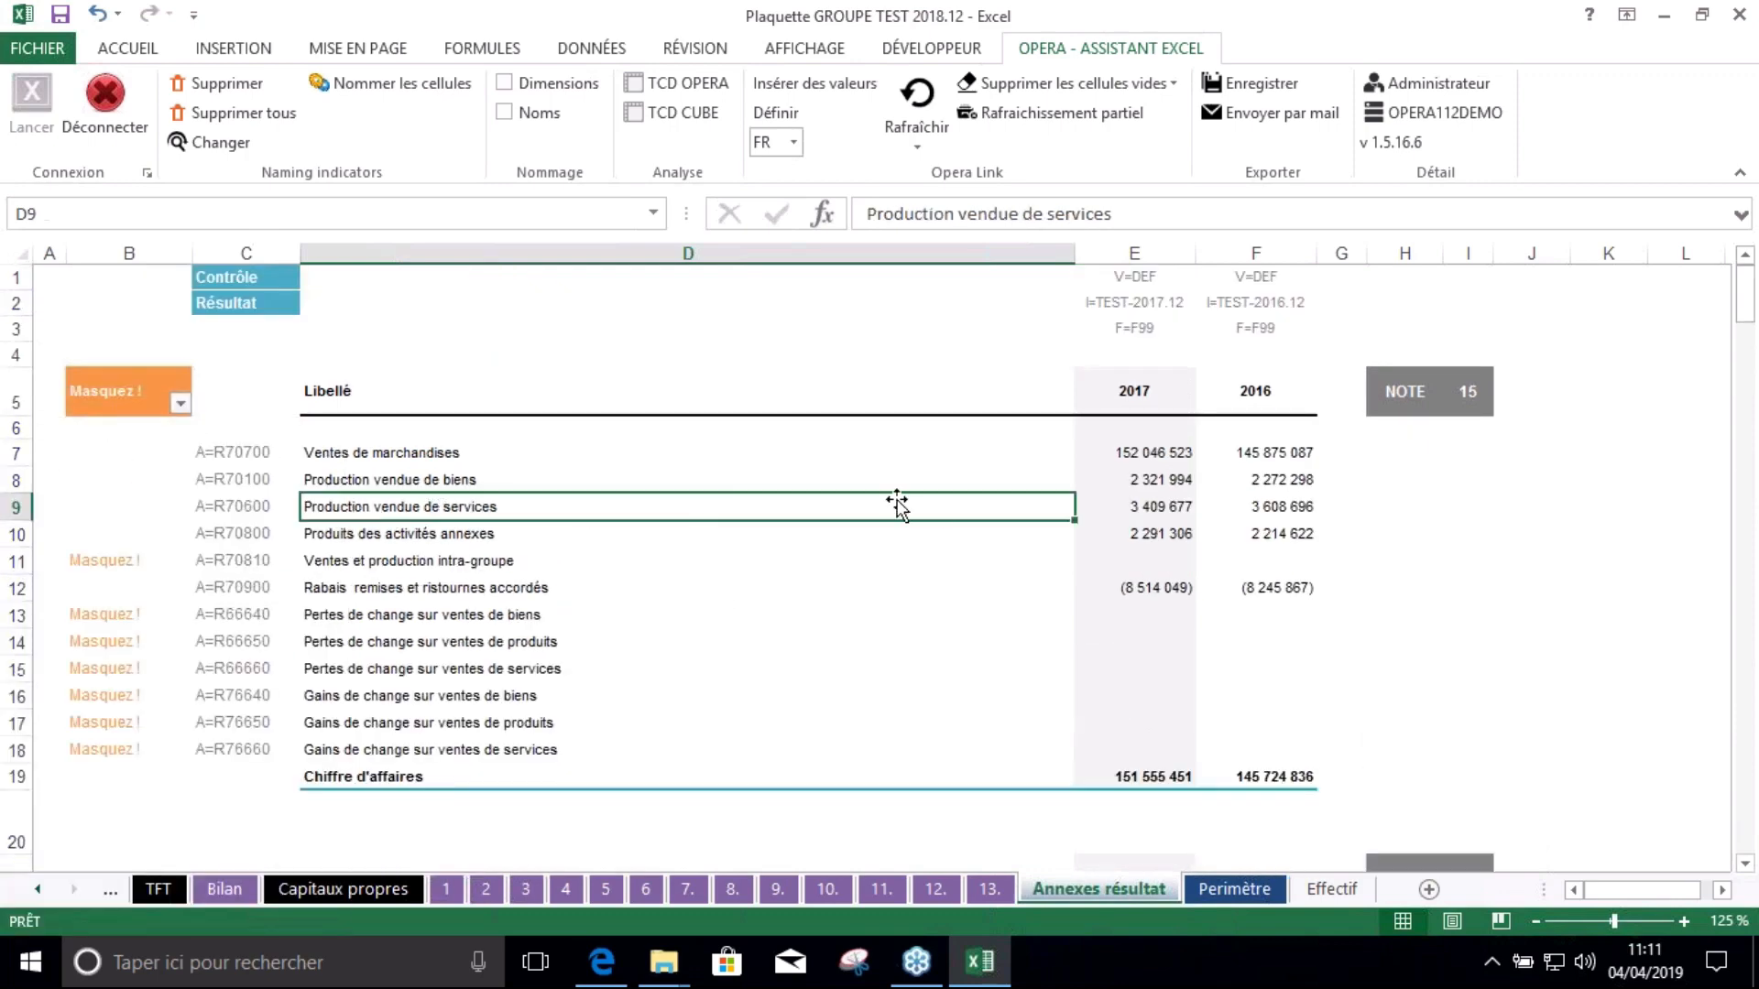
click(1176, 510)
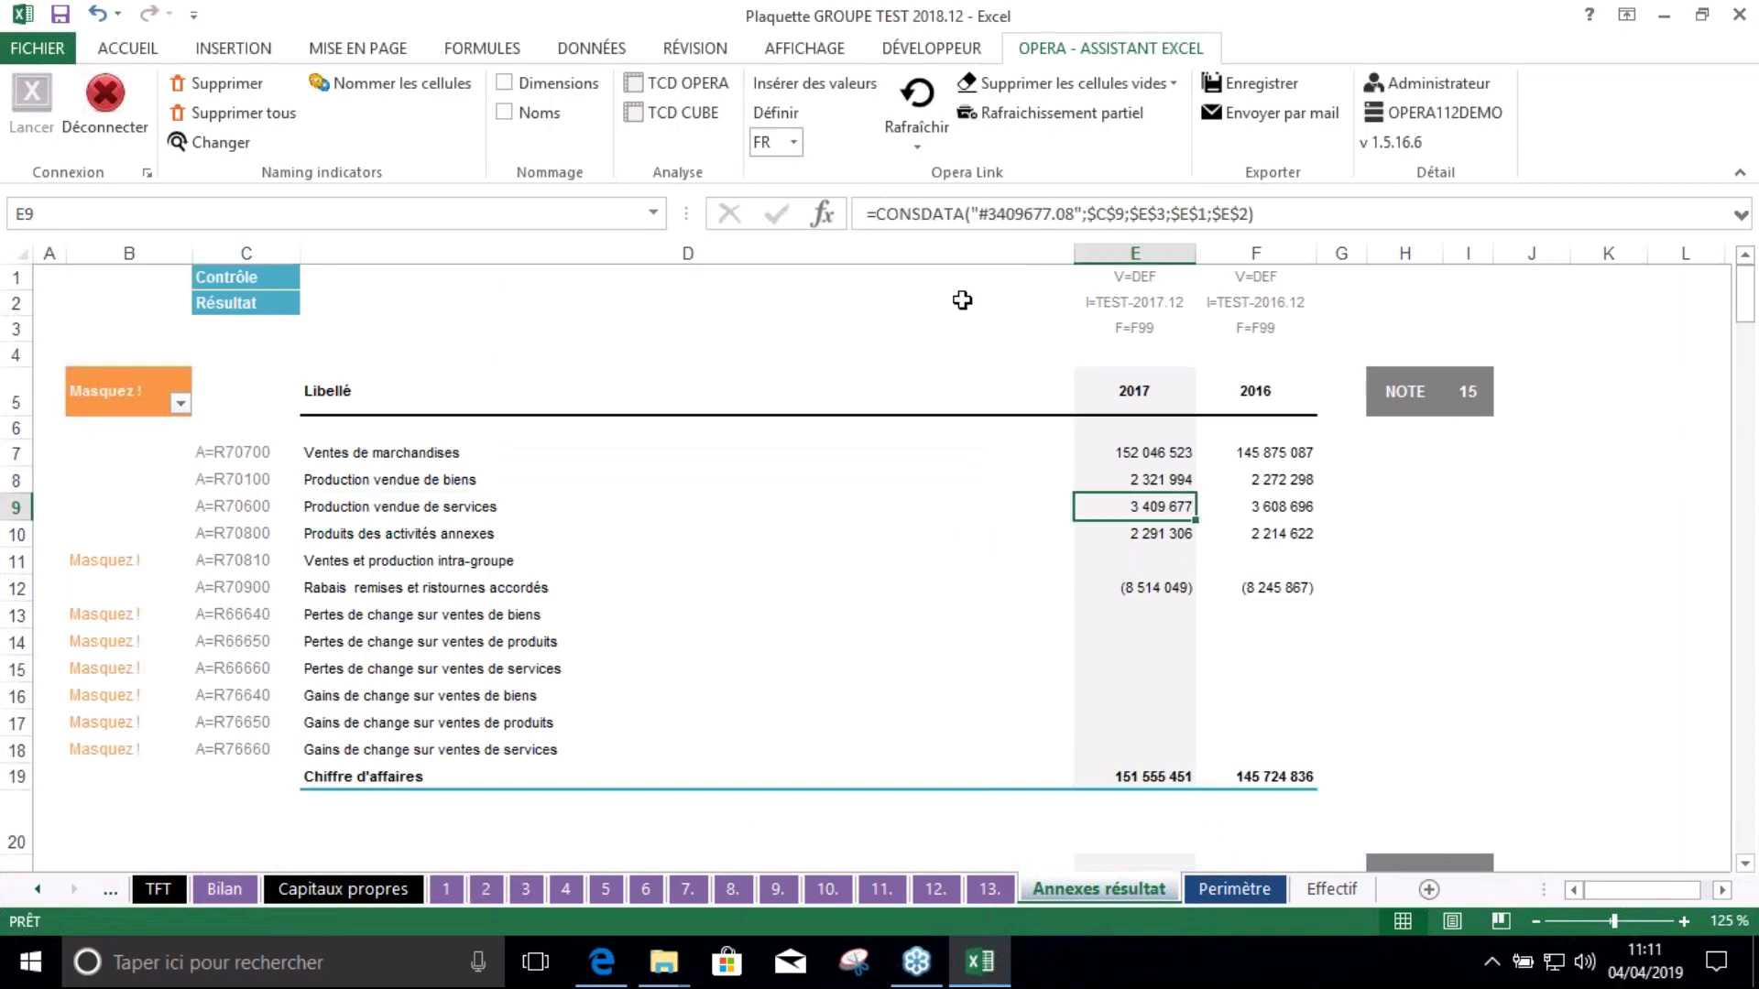
click(945, 215)
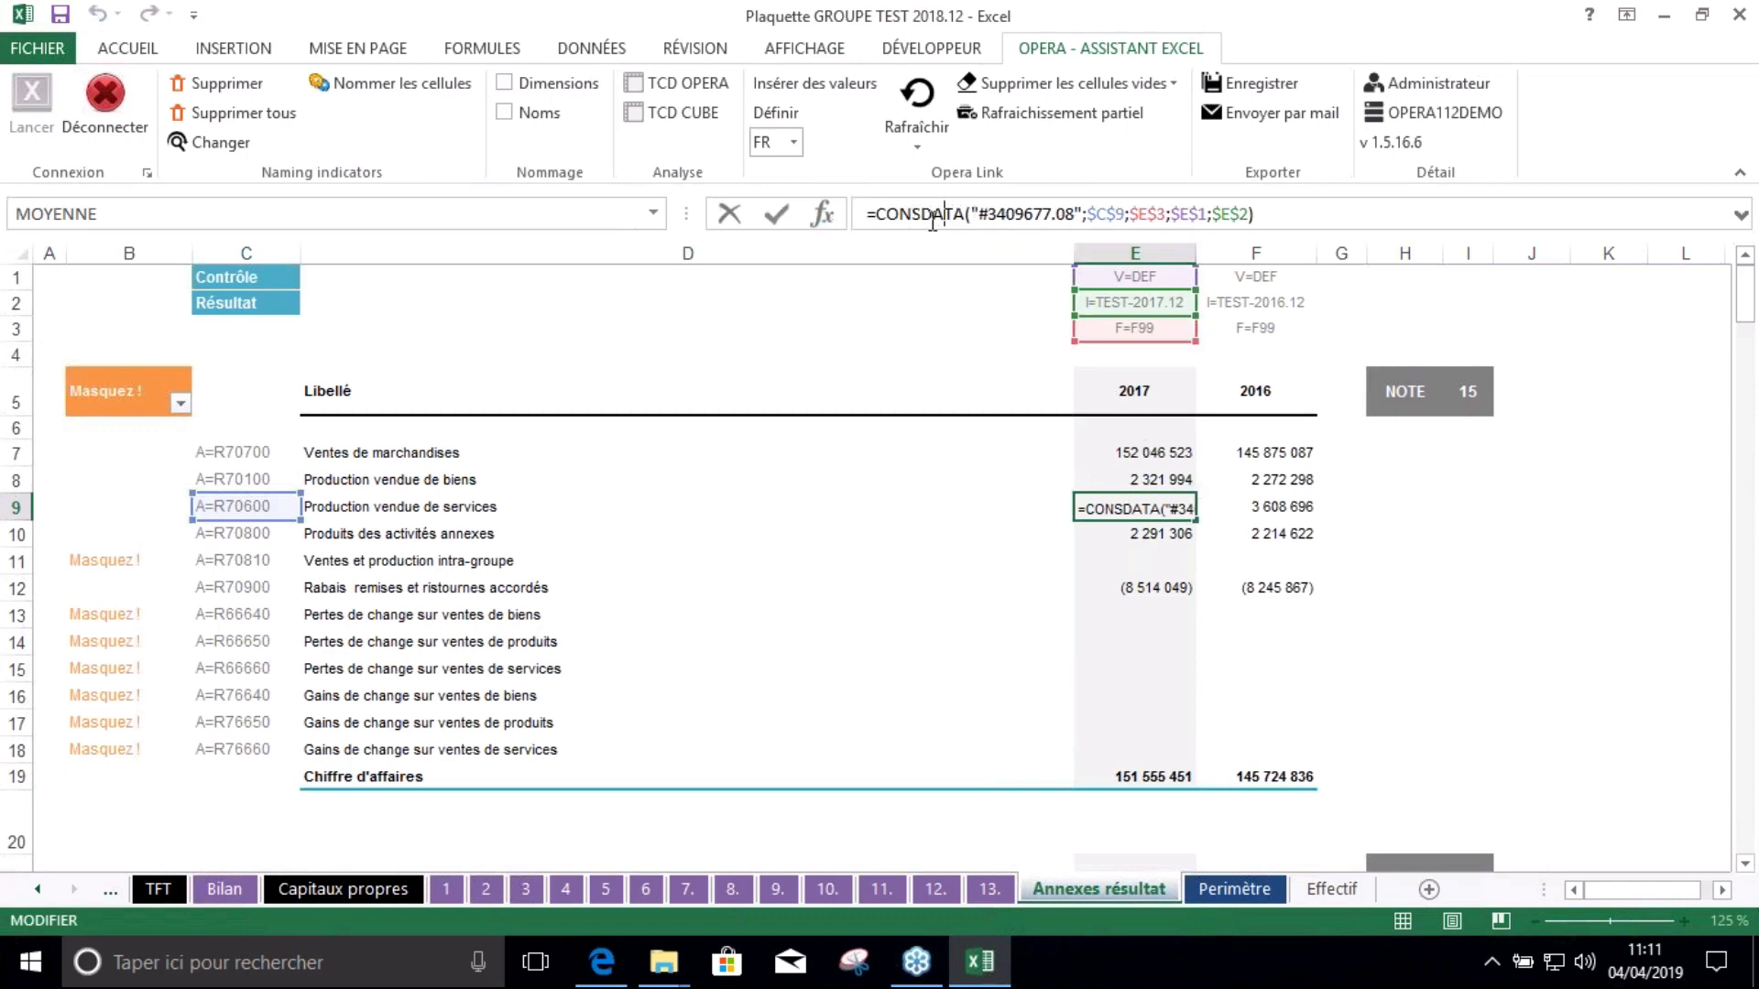
click(723, 505)
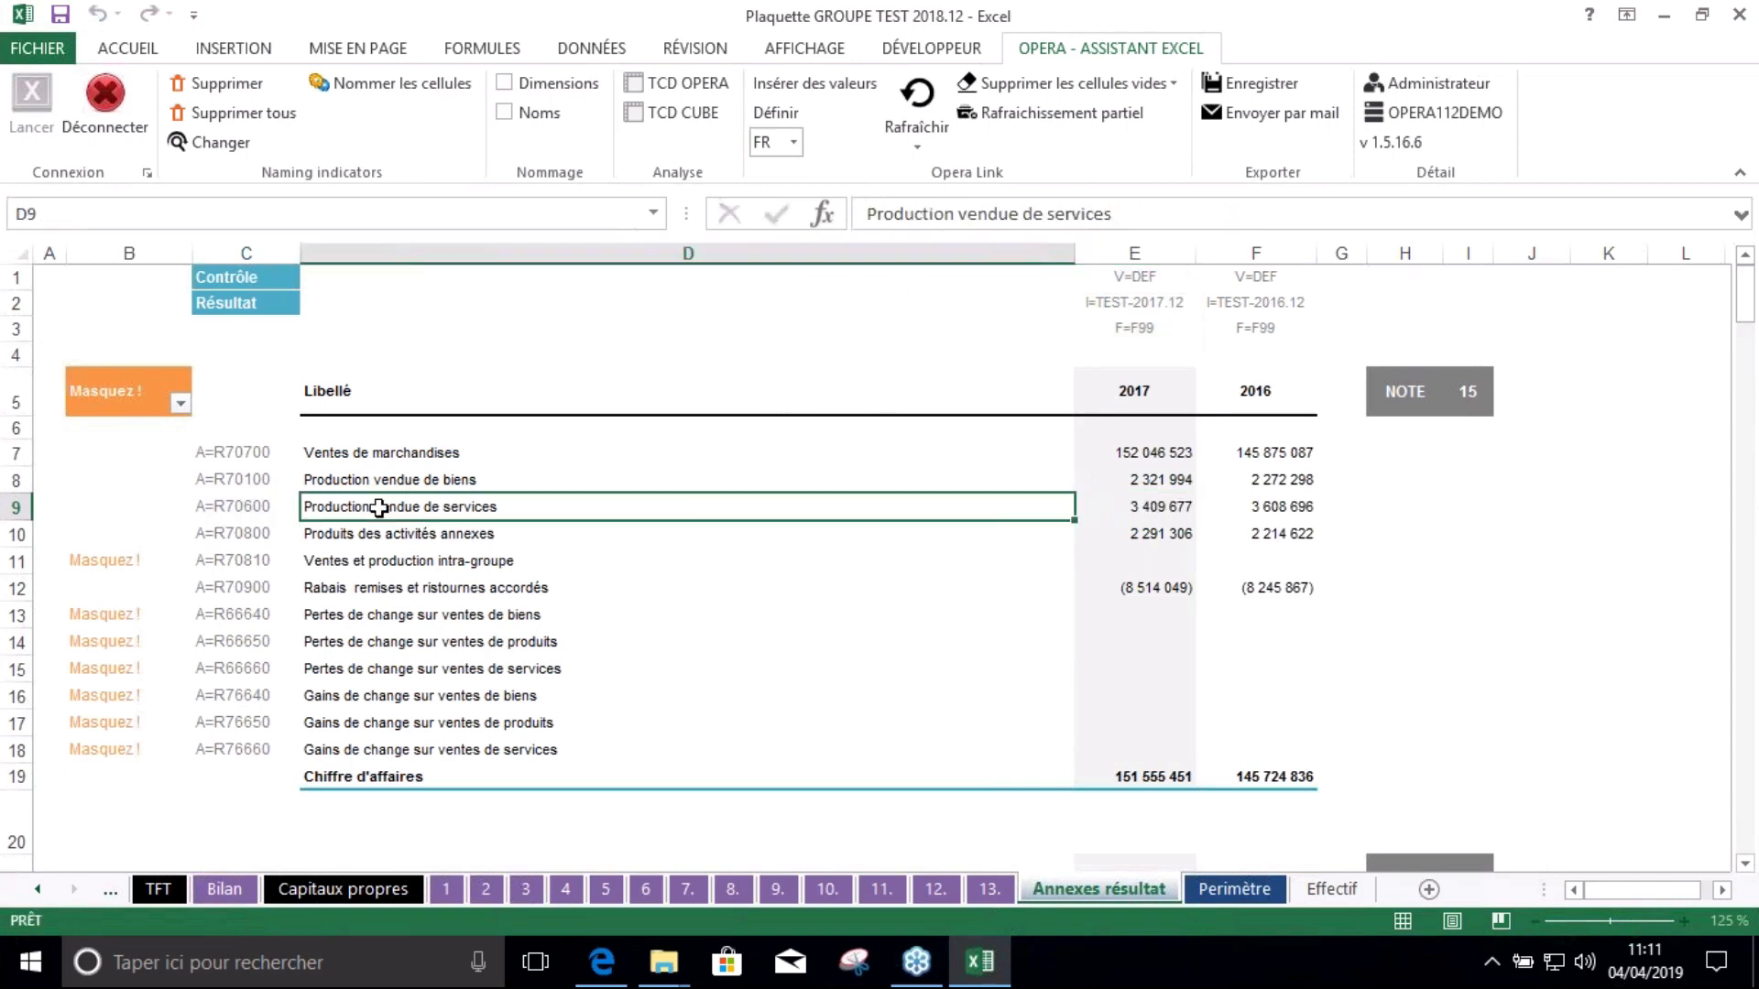
click(277, 504)
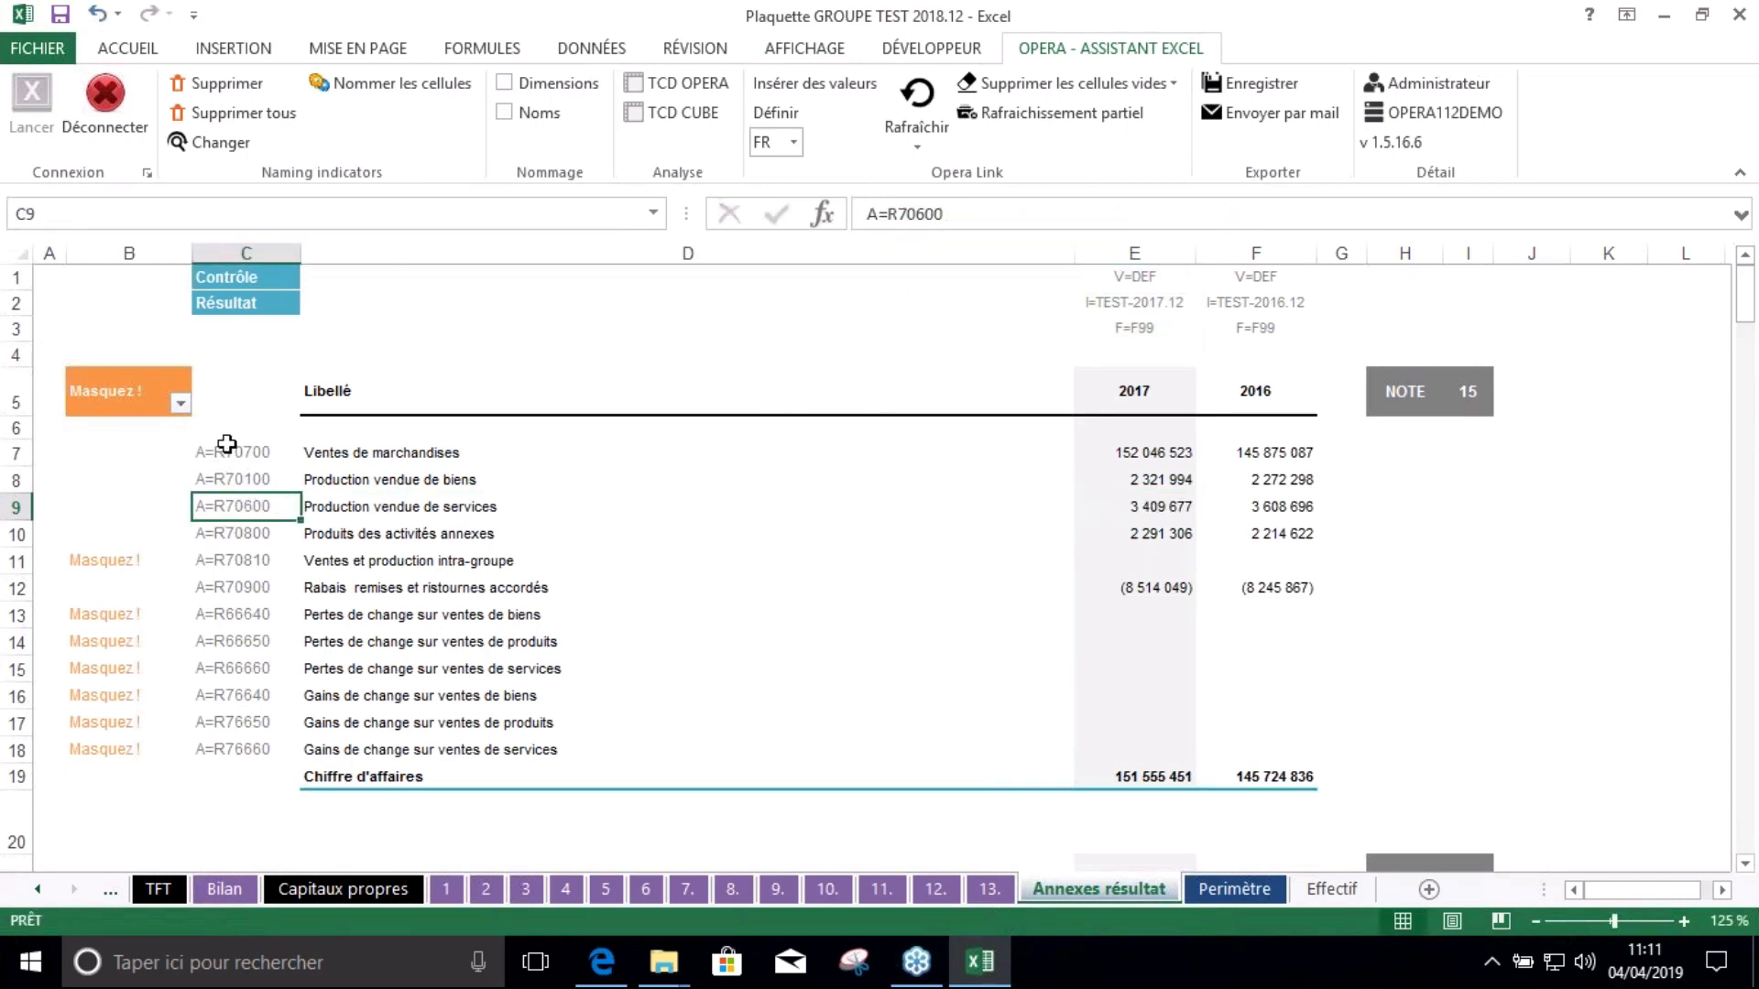
click(1189, 276)
click(1151, 302)
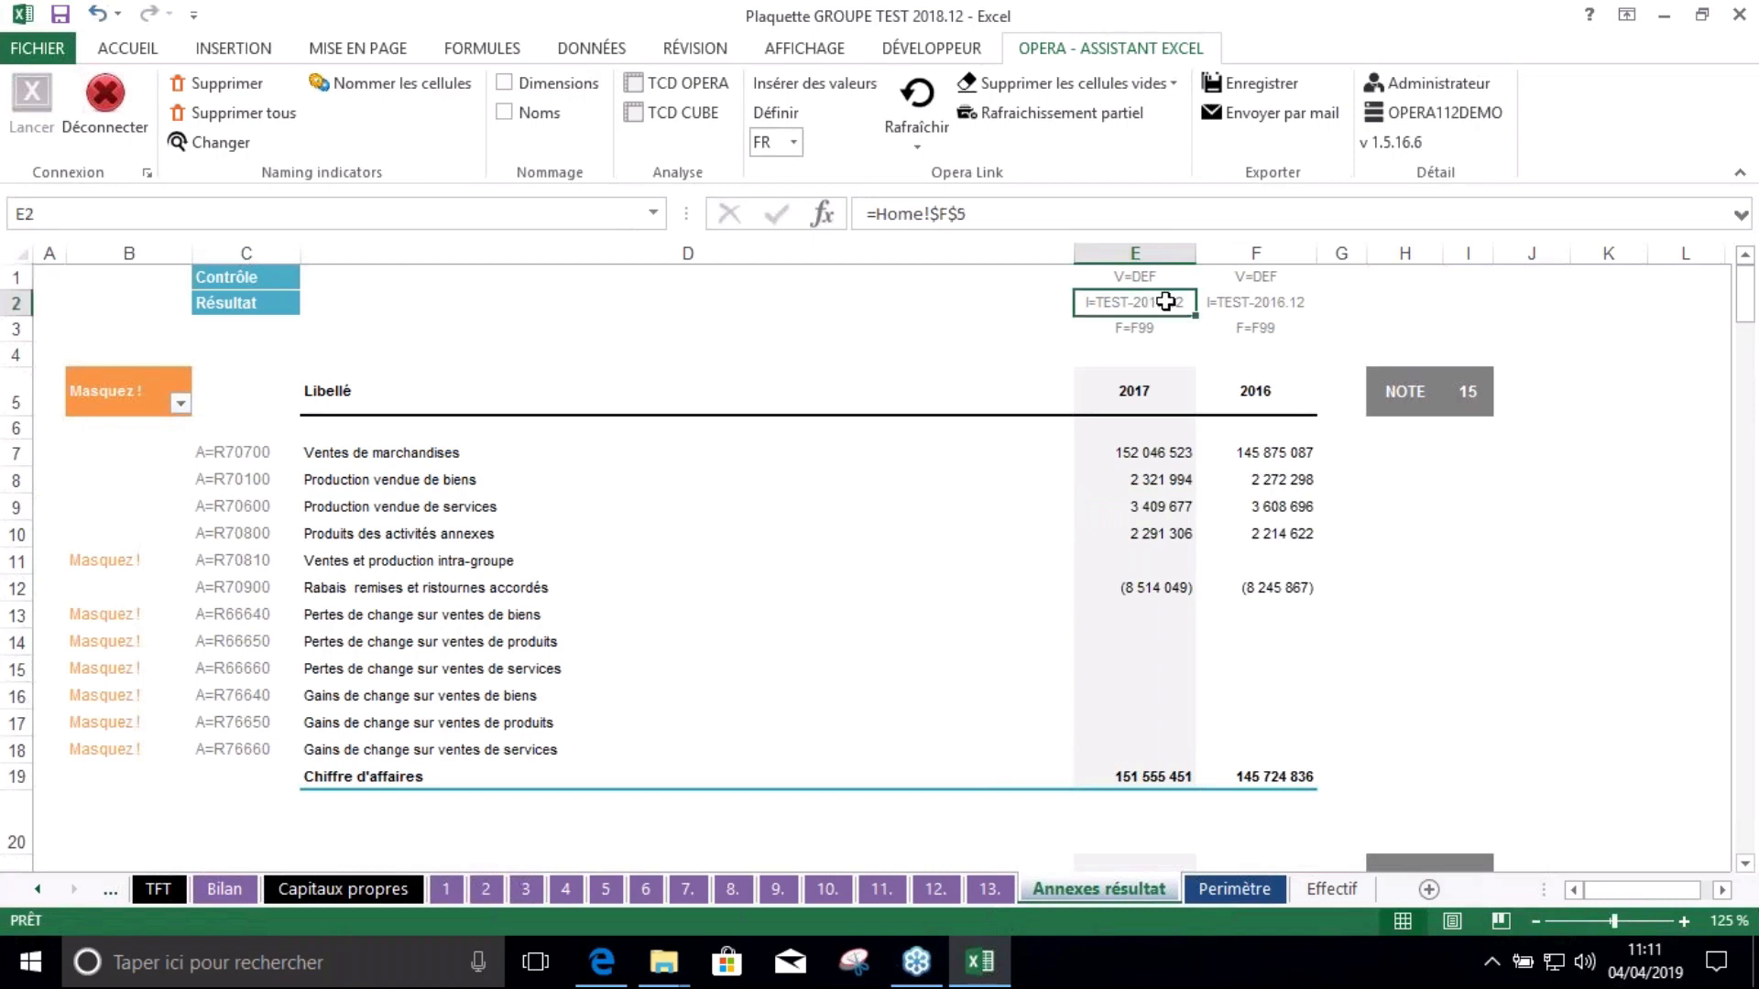
click(1159, 472)
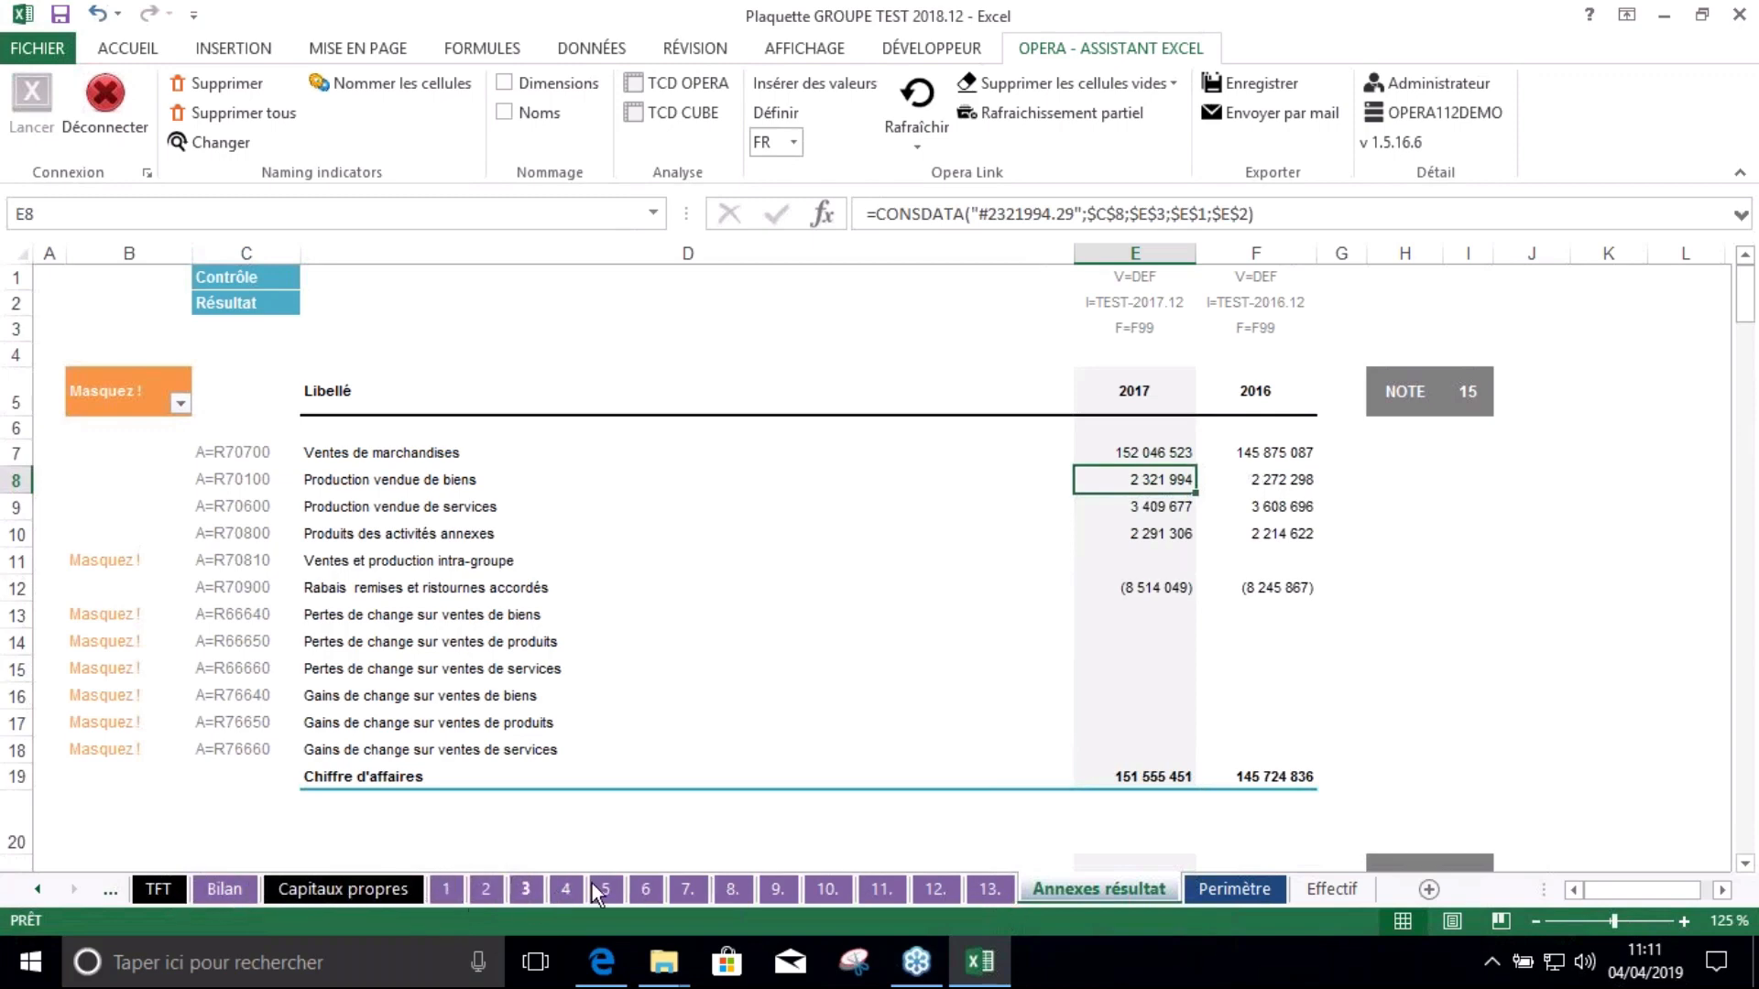
Open note sheet 5 and inspect its control, K22 adjustment, perimeter and deposits values
click(491, 890)
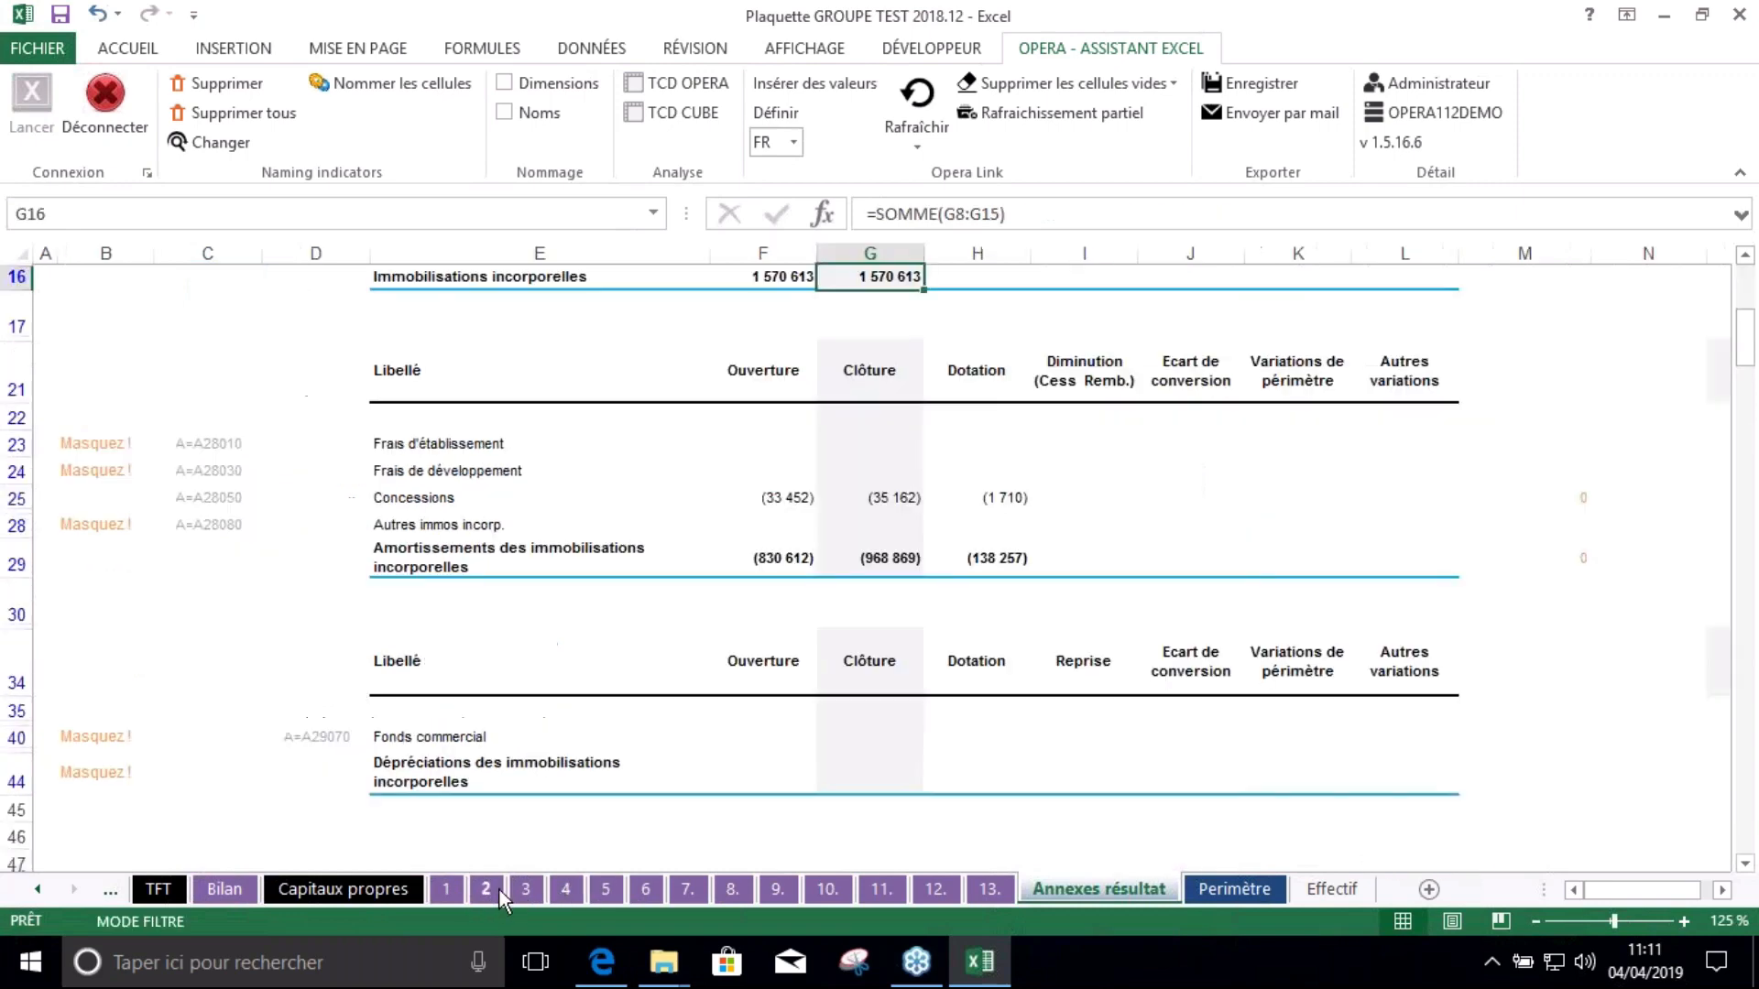
click(594, 888)
scroll(739, 729, down, 4)
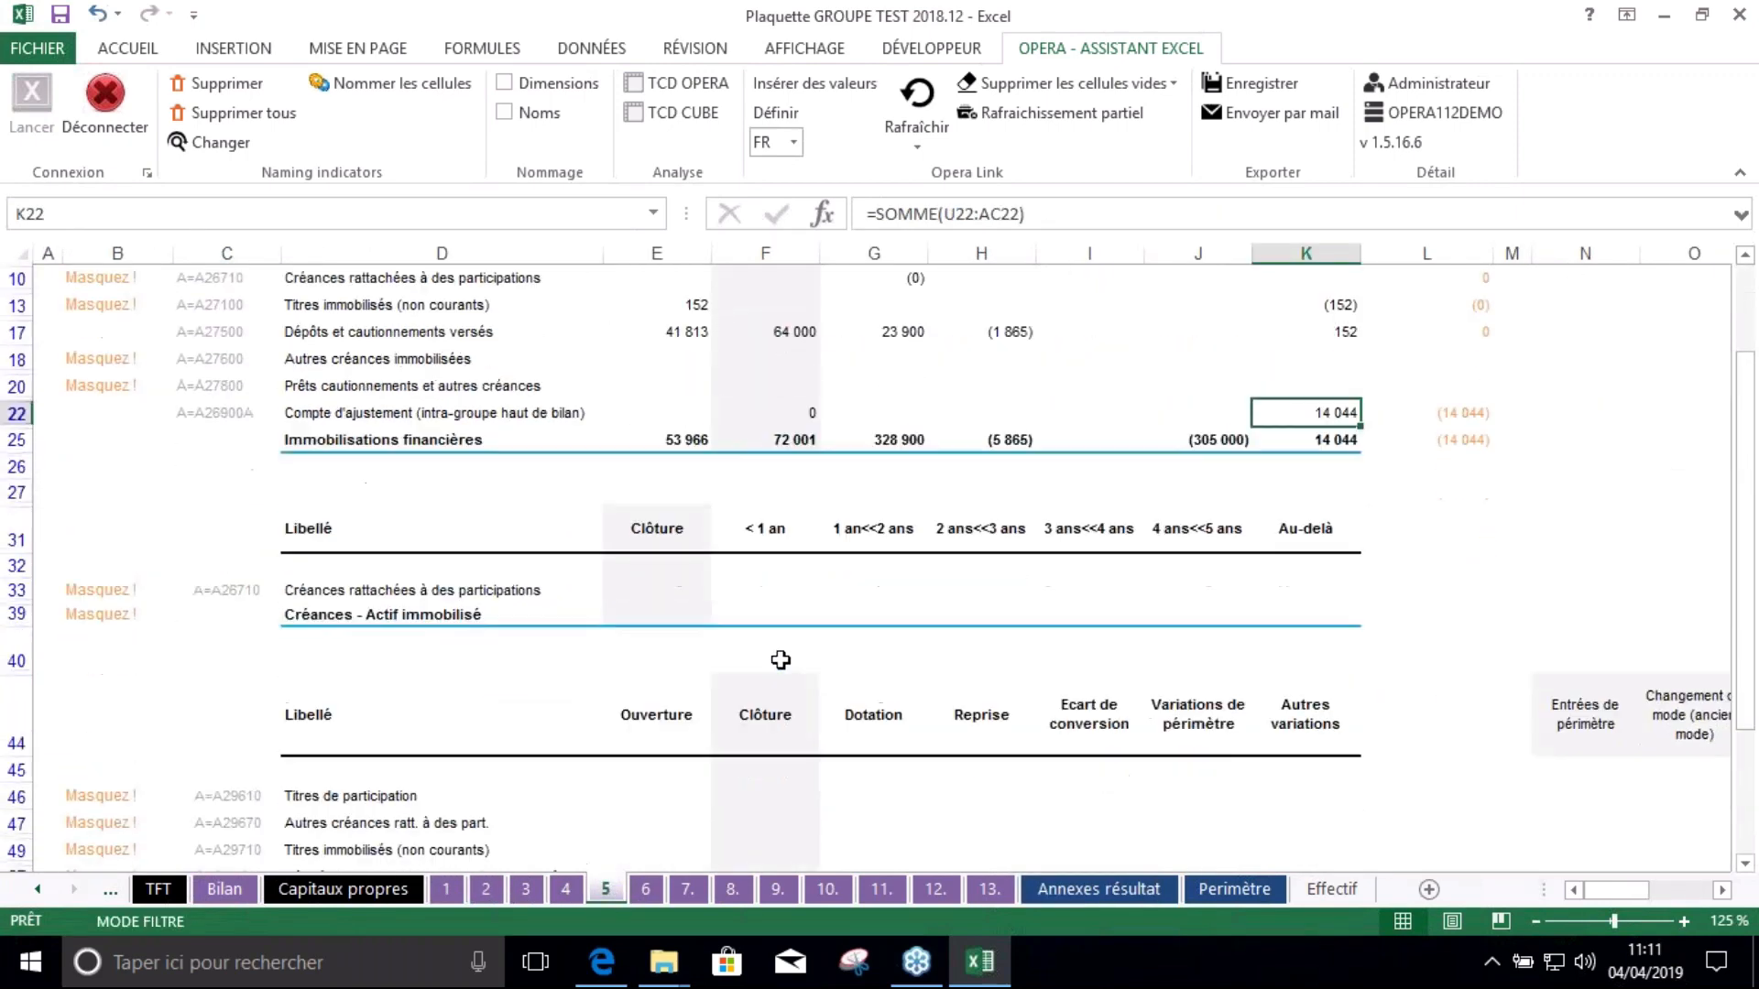
scroll(1249, 625, up, 3)
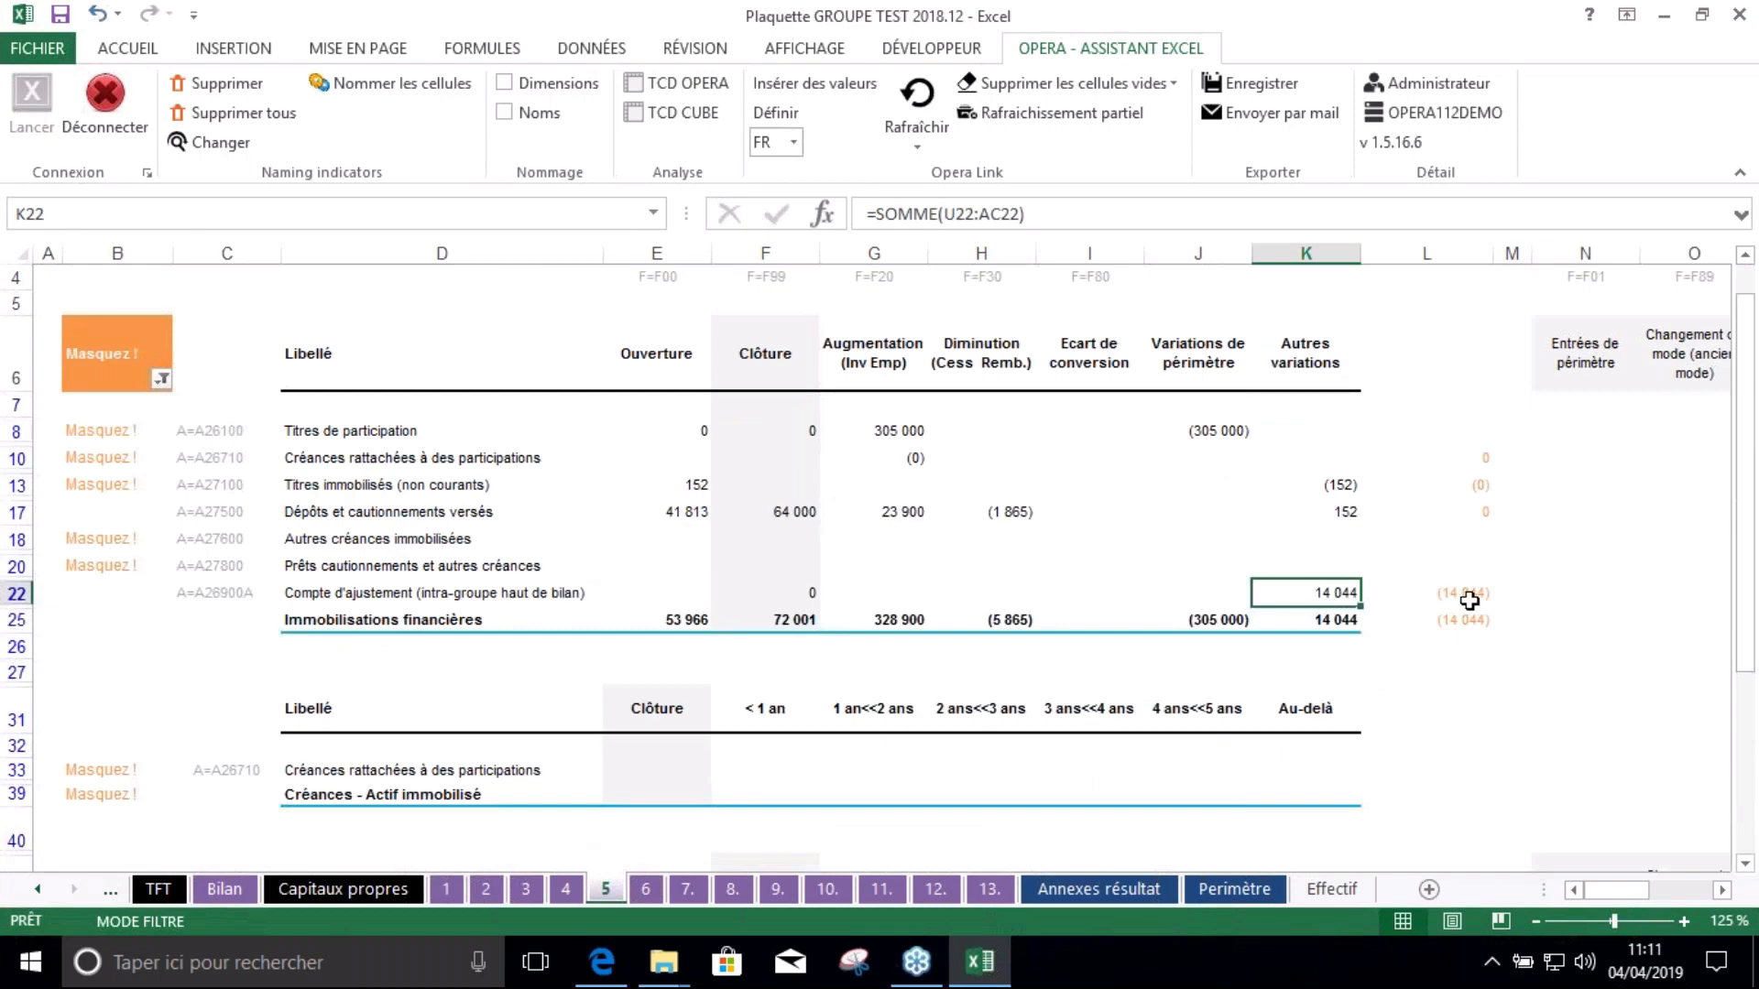
click(1447, 593)
click(1300, 586)
click(1219, 479)
click(965, 510)
Delete G17's 23 900 deposits formula, then undo to restore it
click(893, 510)
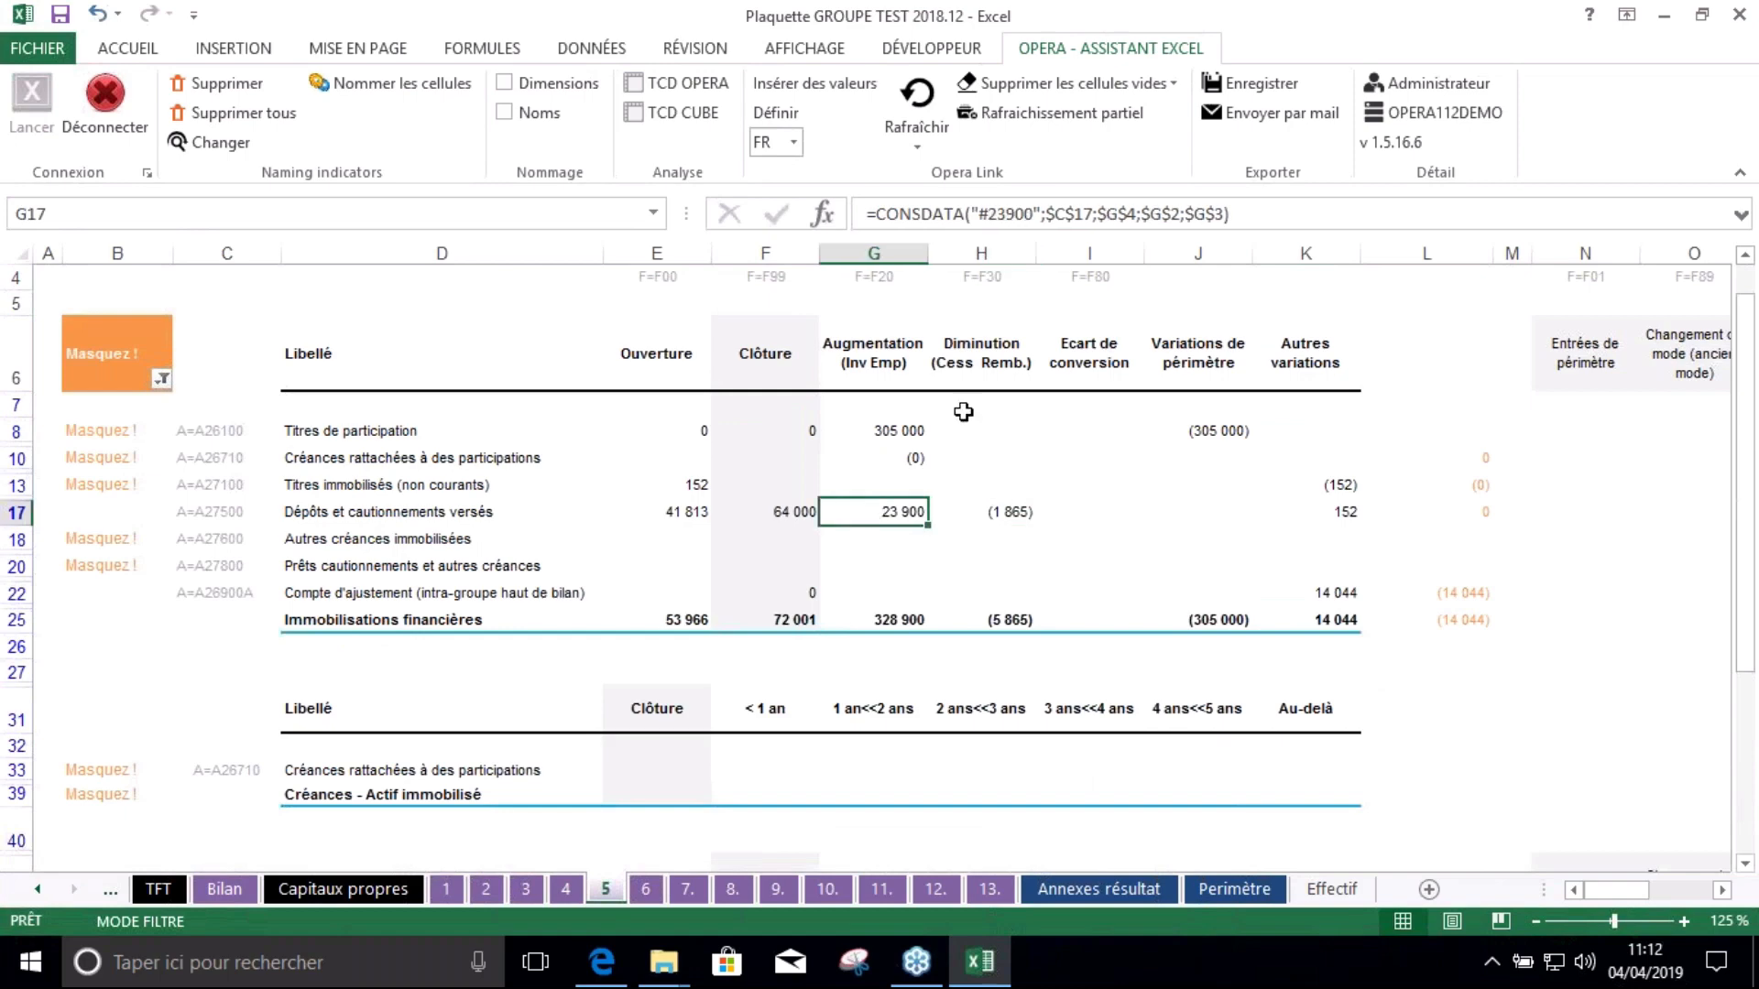
triple_click(1068, 214)
key(BackSpace)
click(777, 213)
click(941, 543)
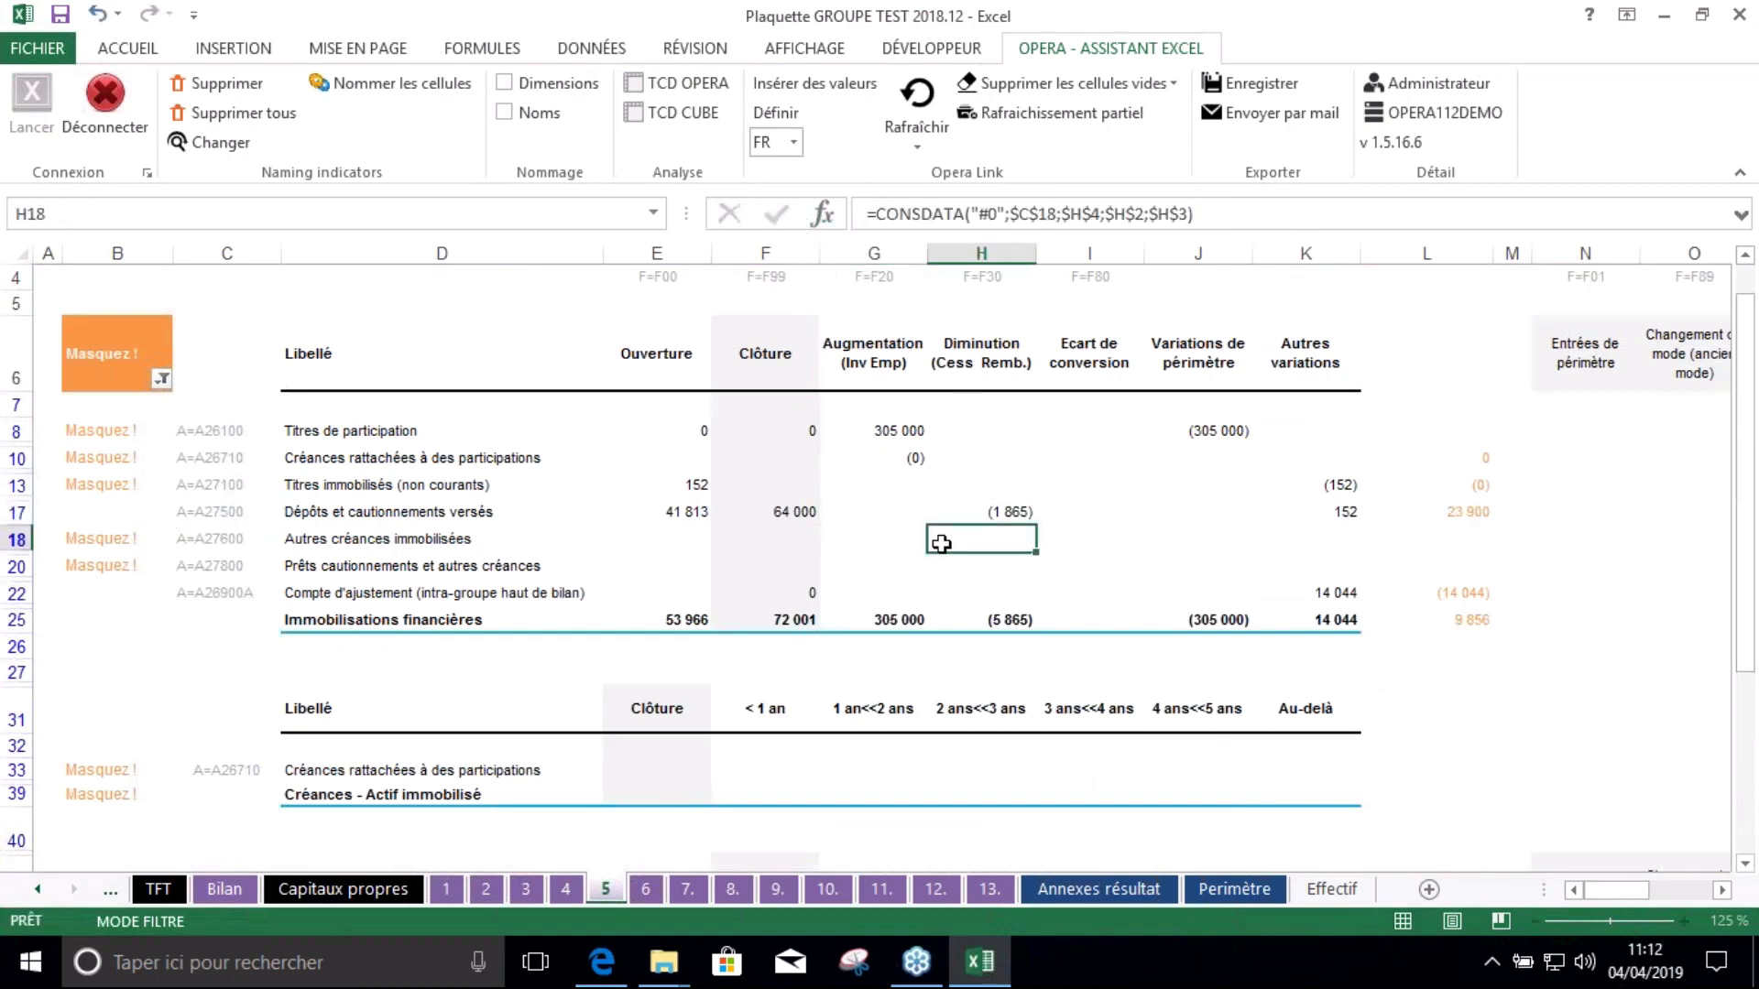
click(901, 506)
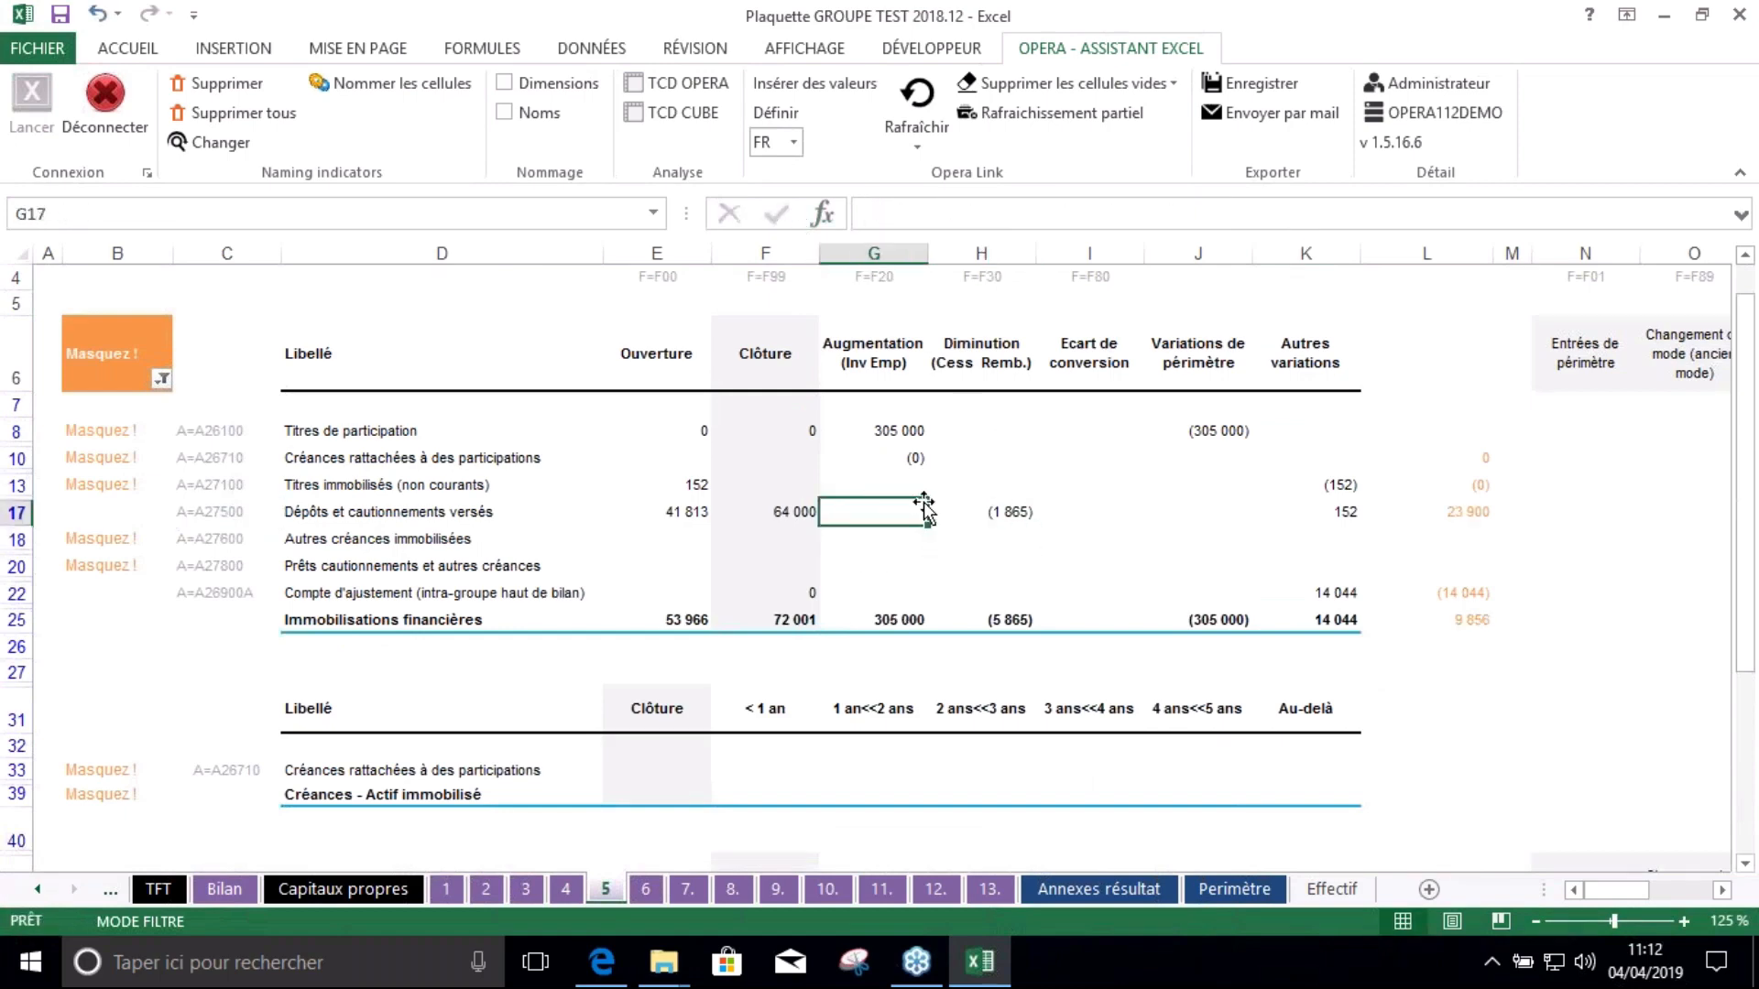
click(96, 13)
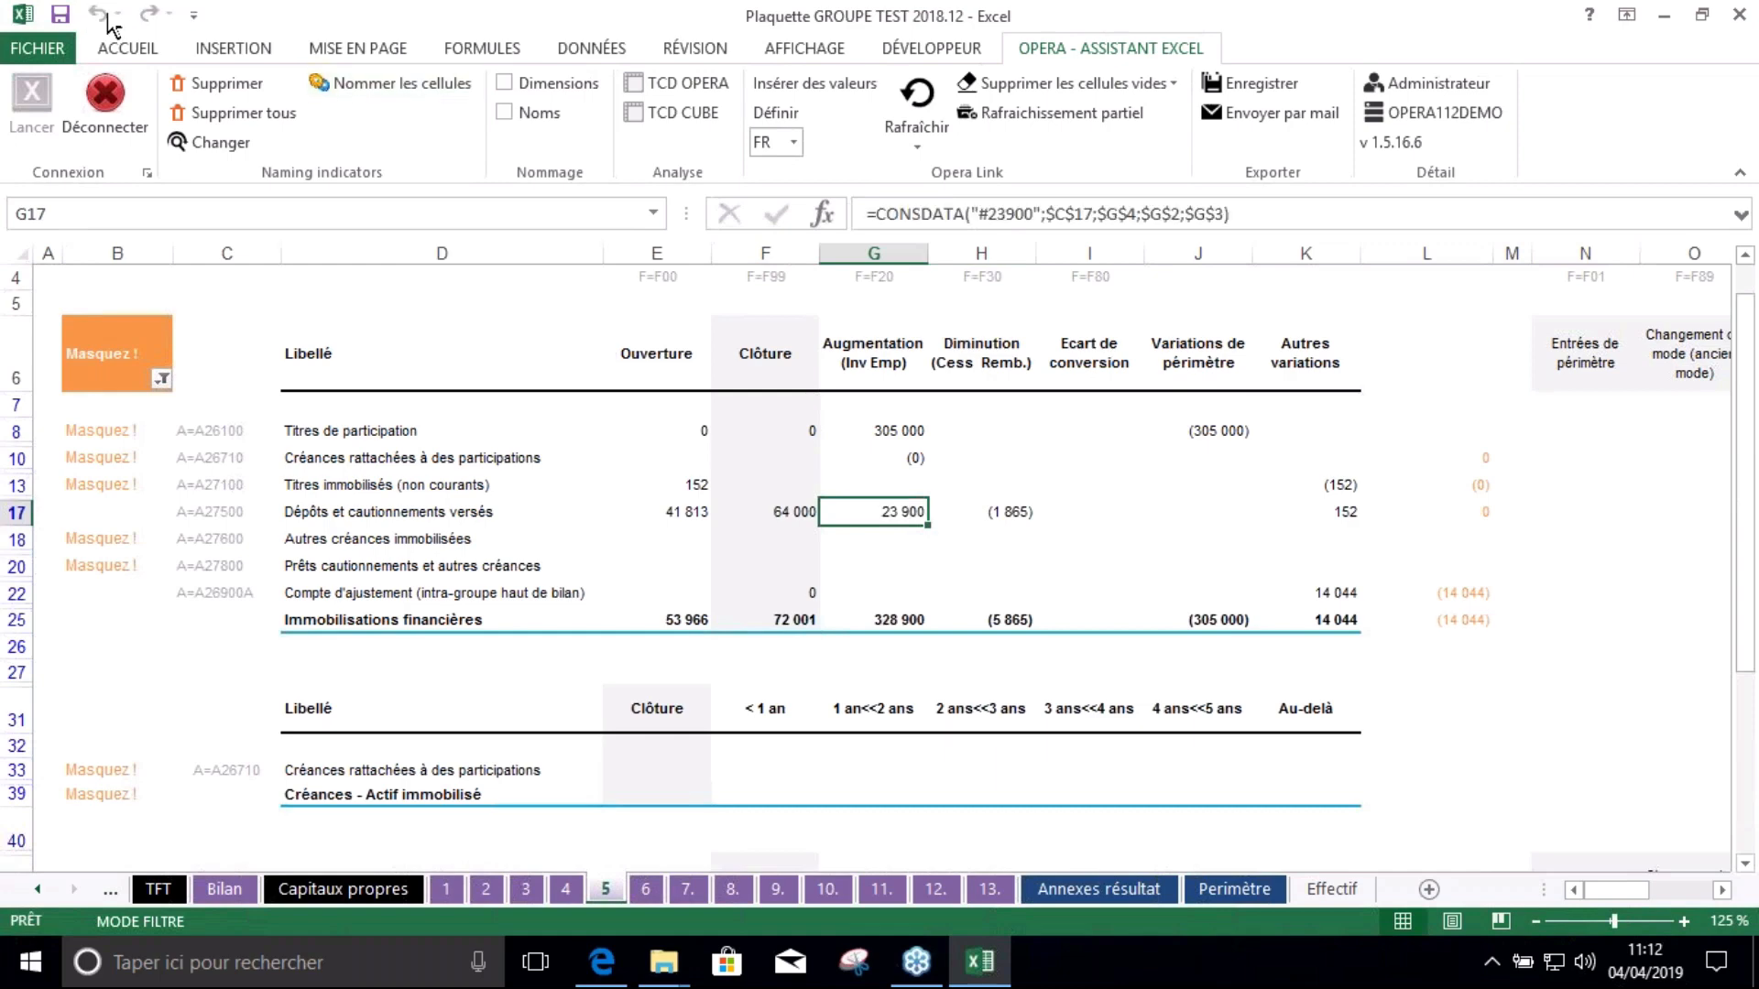
Check the E8 Ouverture value, then go back to the Annexes résultat sheet
click(698, 419)
scroll(1208, 855, up, 1)
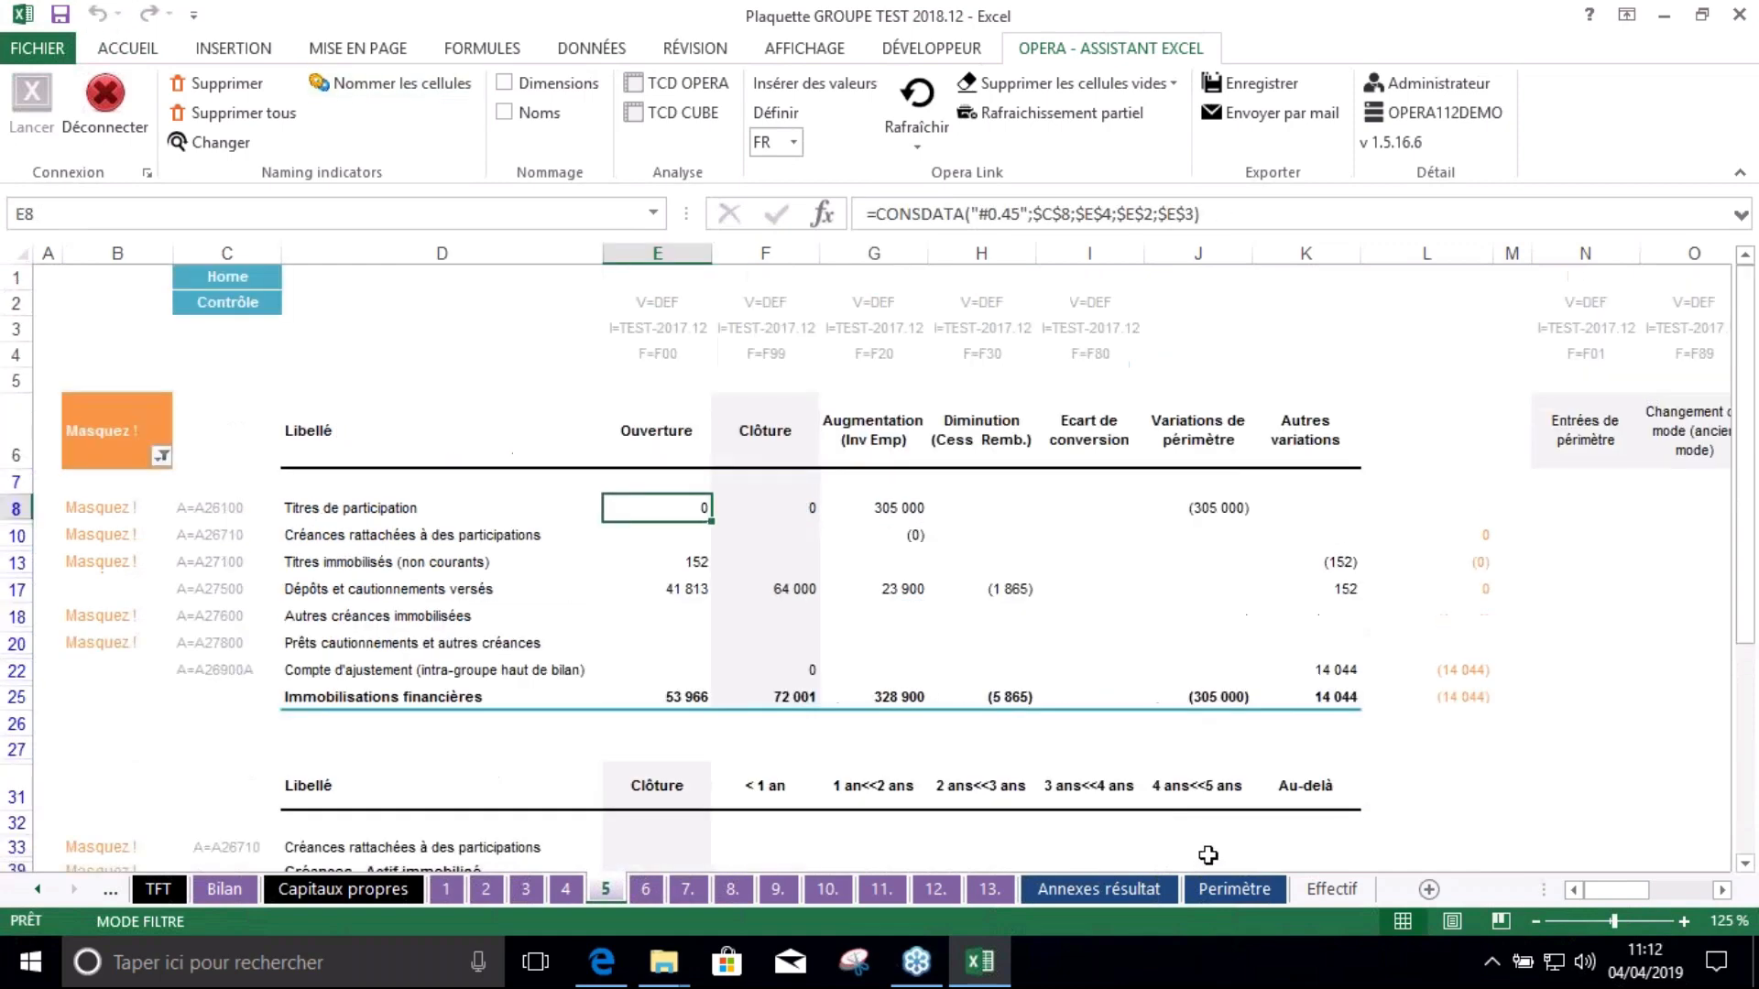
click(1127, 889)
Select the Note 15 labels and account codes in column C, rows 7–12
click(742, 469)
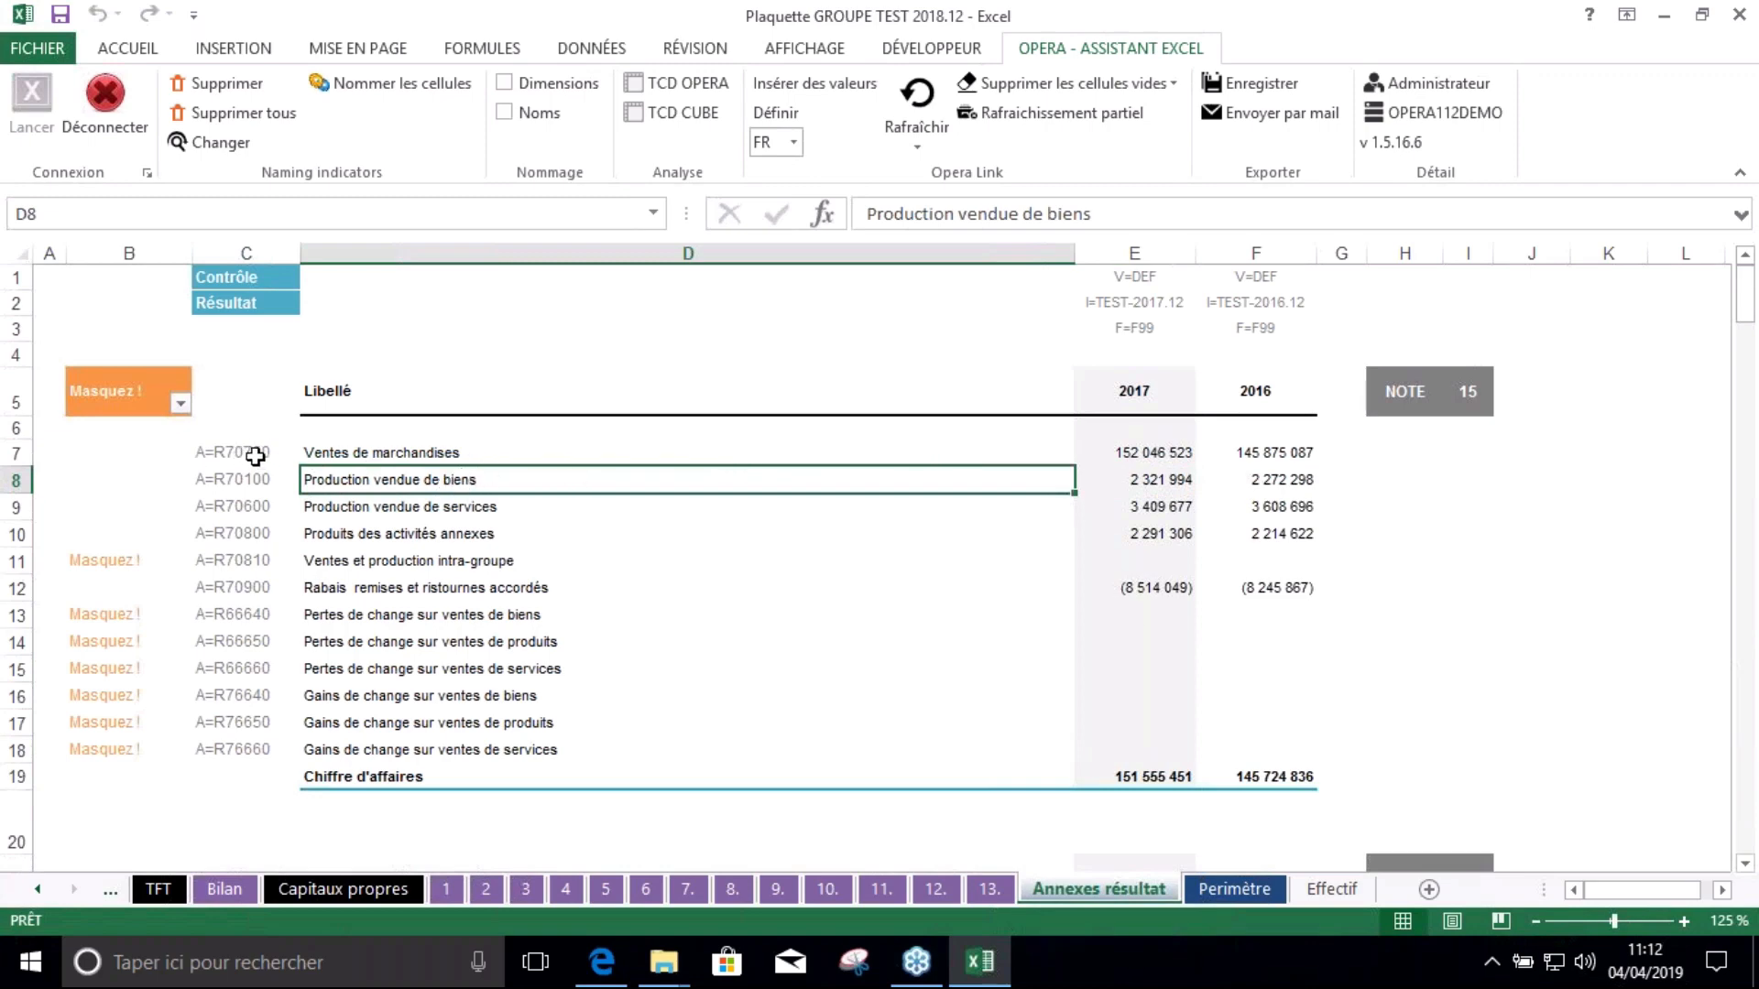
drag(254, 456, 350, 540)
click(348, 560)
drag(228, 455, 233, 480)
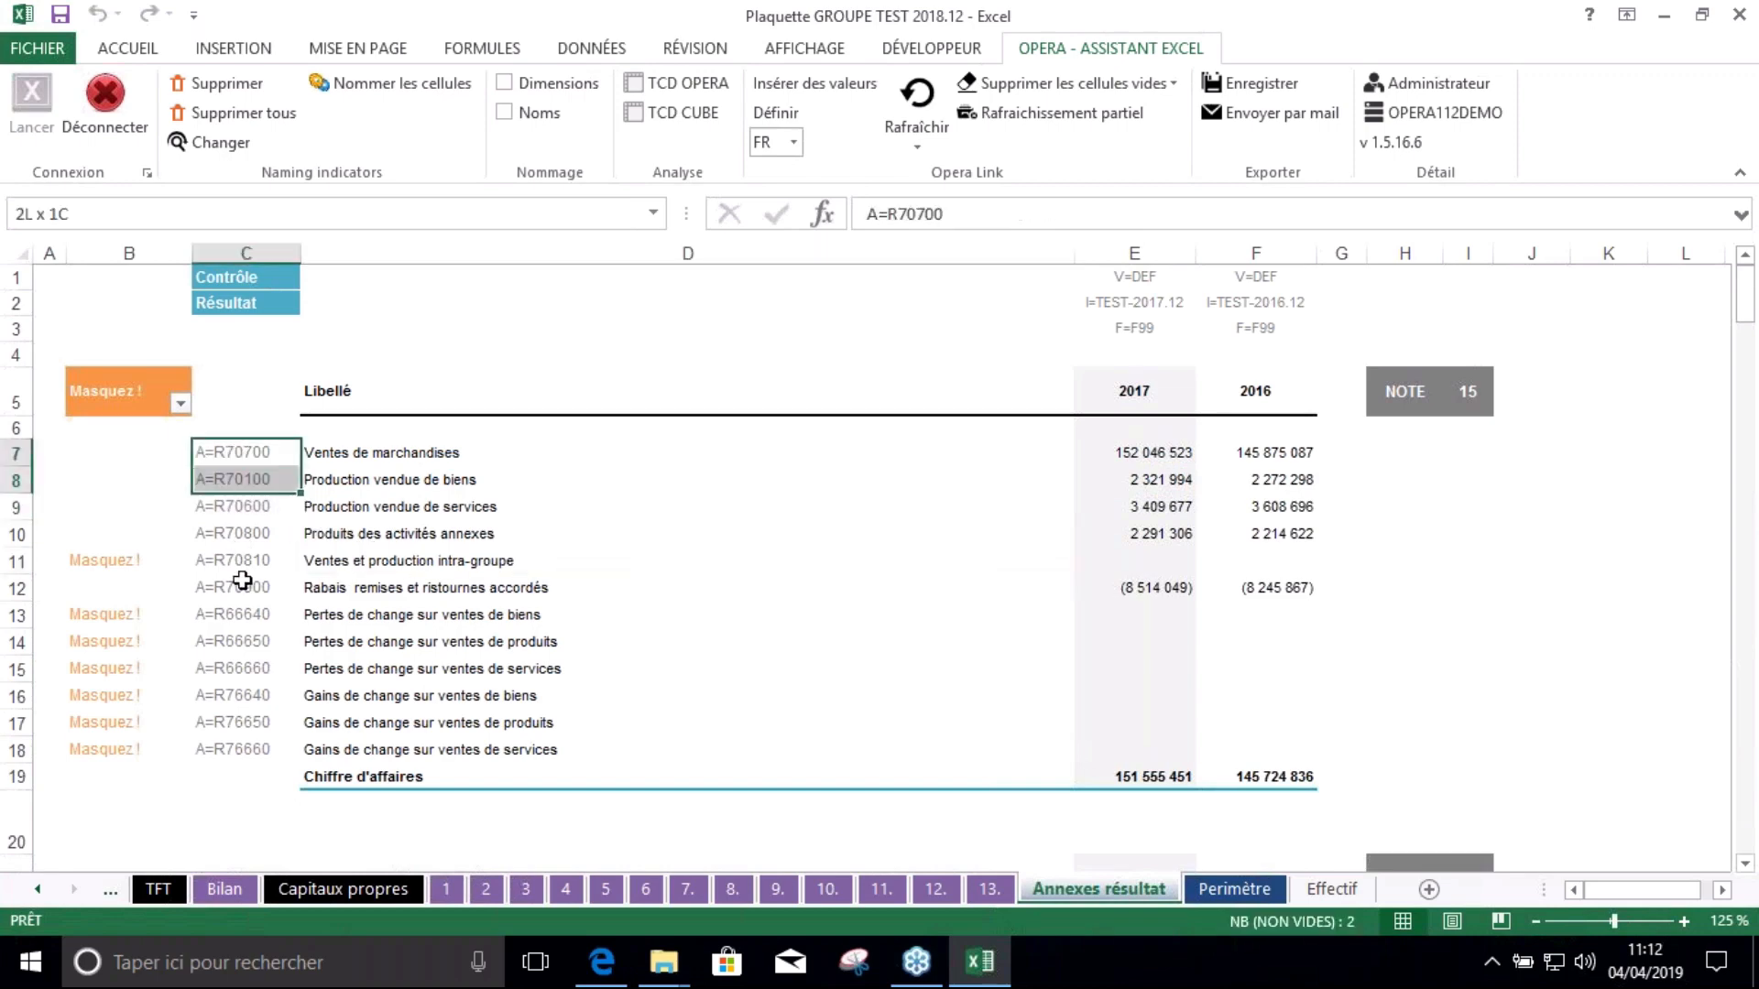
drag(242, 580, 240, 588)
click(238, 561)
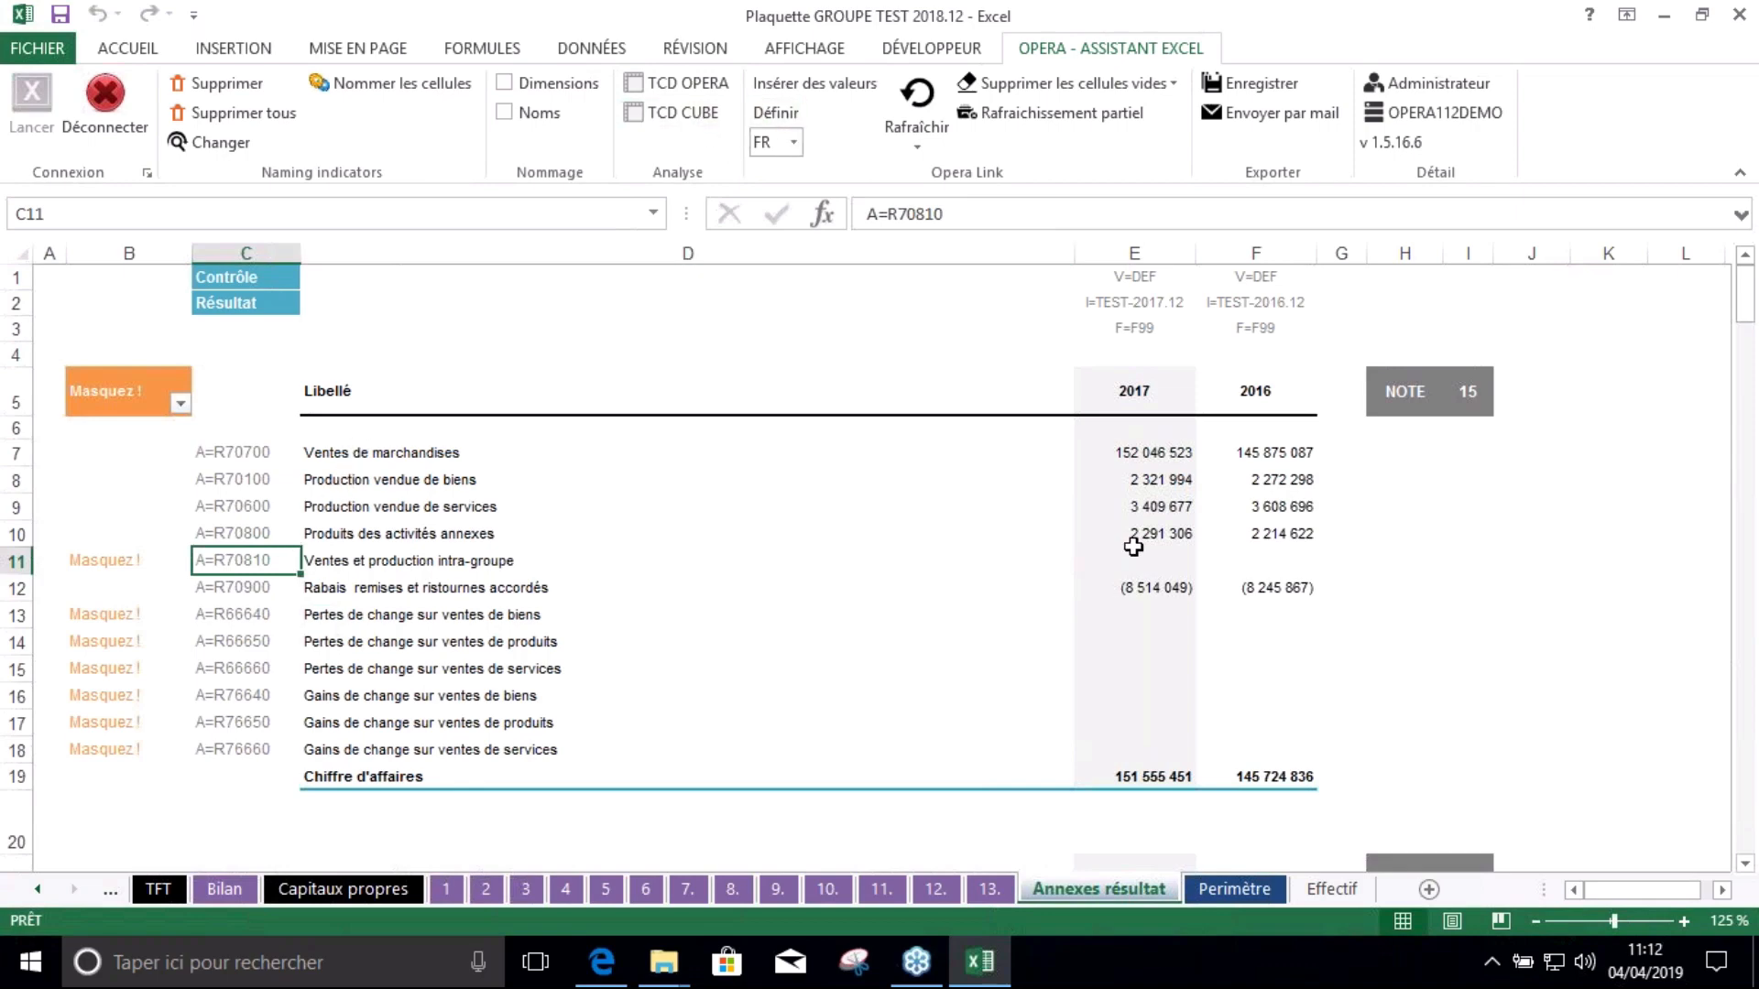
Clear the 2017 and 2016 revenue amounts in E7:F18 with Effacer le contenu
drag(1138, 445, 1264, 750)
right_click(1191, 615)
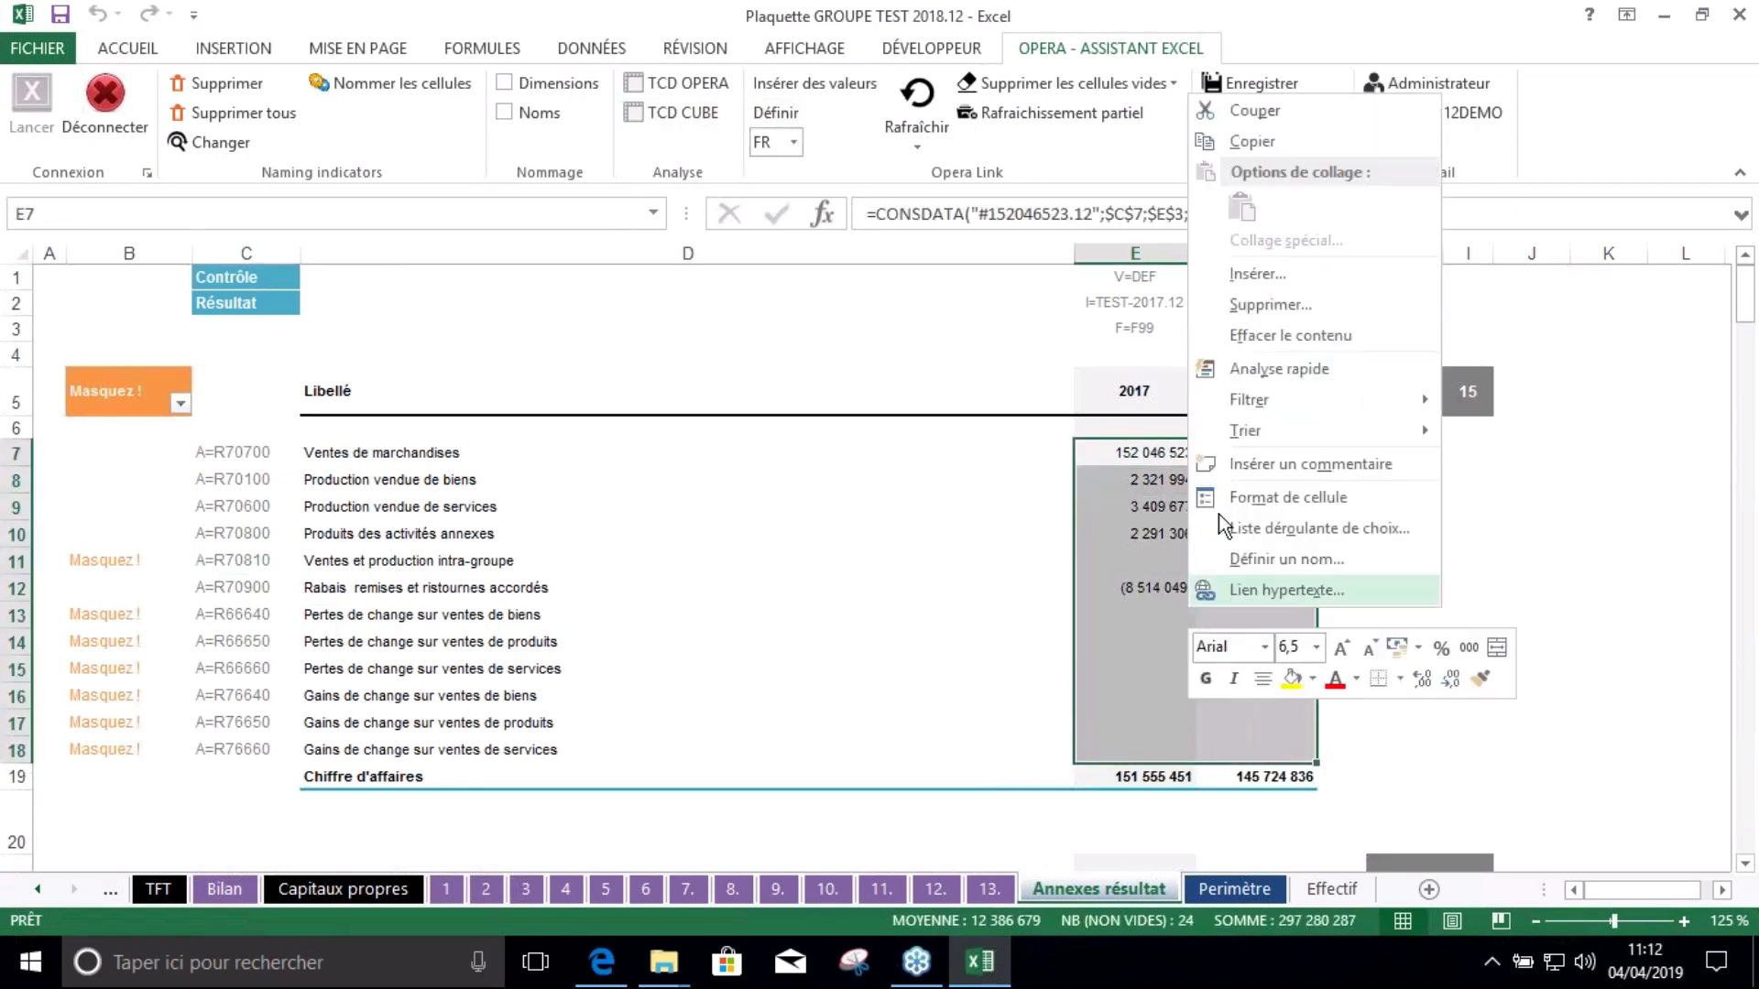
click(1266, 332)
click(1131, 558)
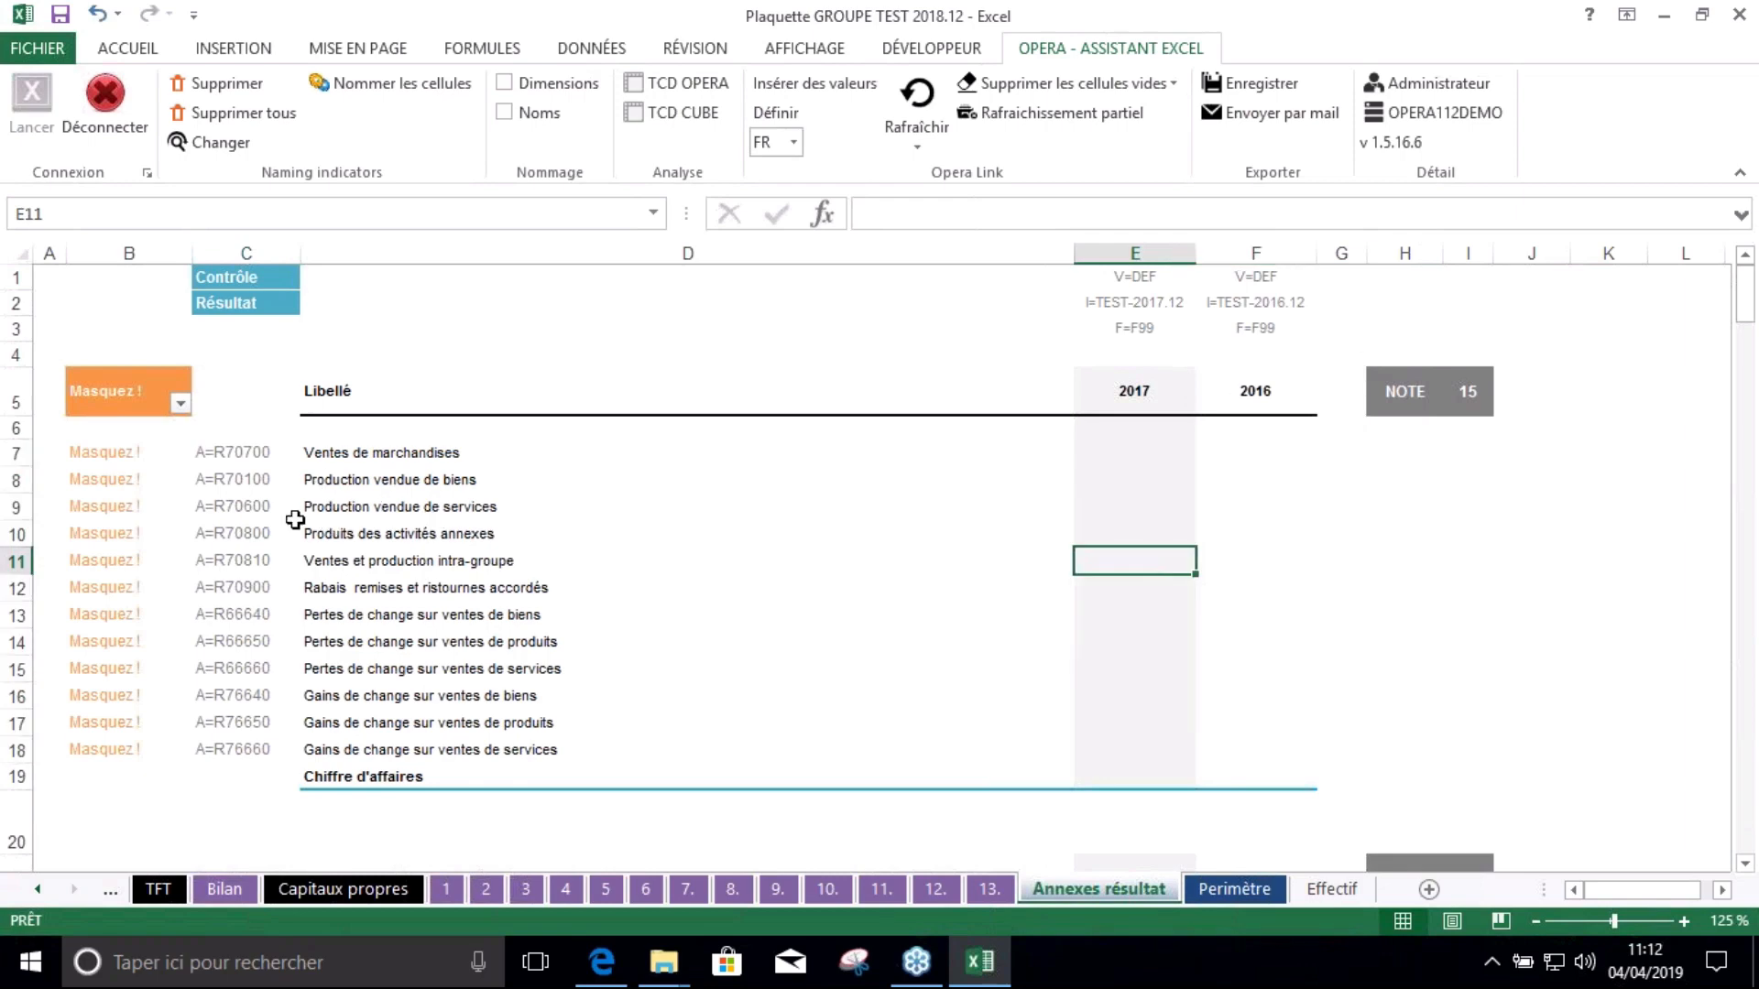
Review account codes C7:C14 and the E1–E3 header formulas, ending on cell E9
click(403, 478)
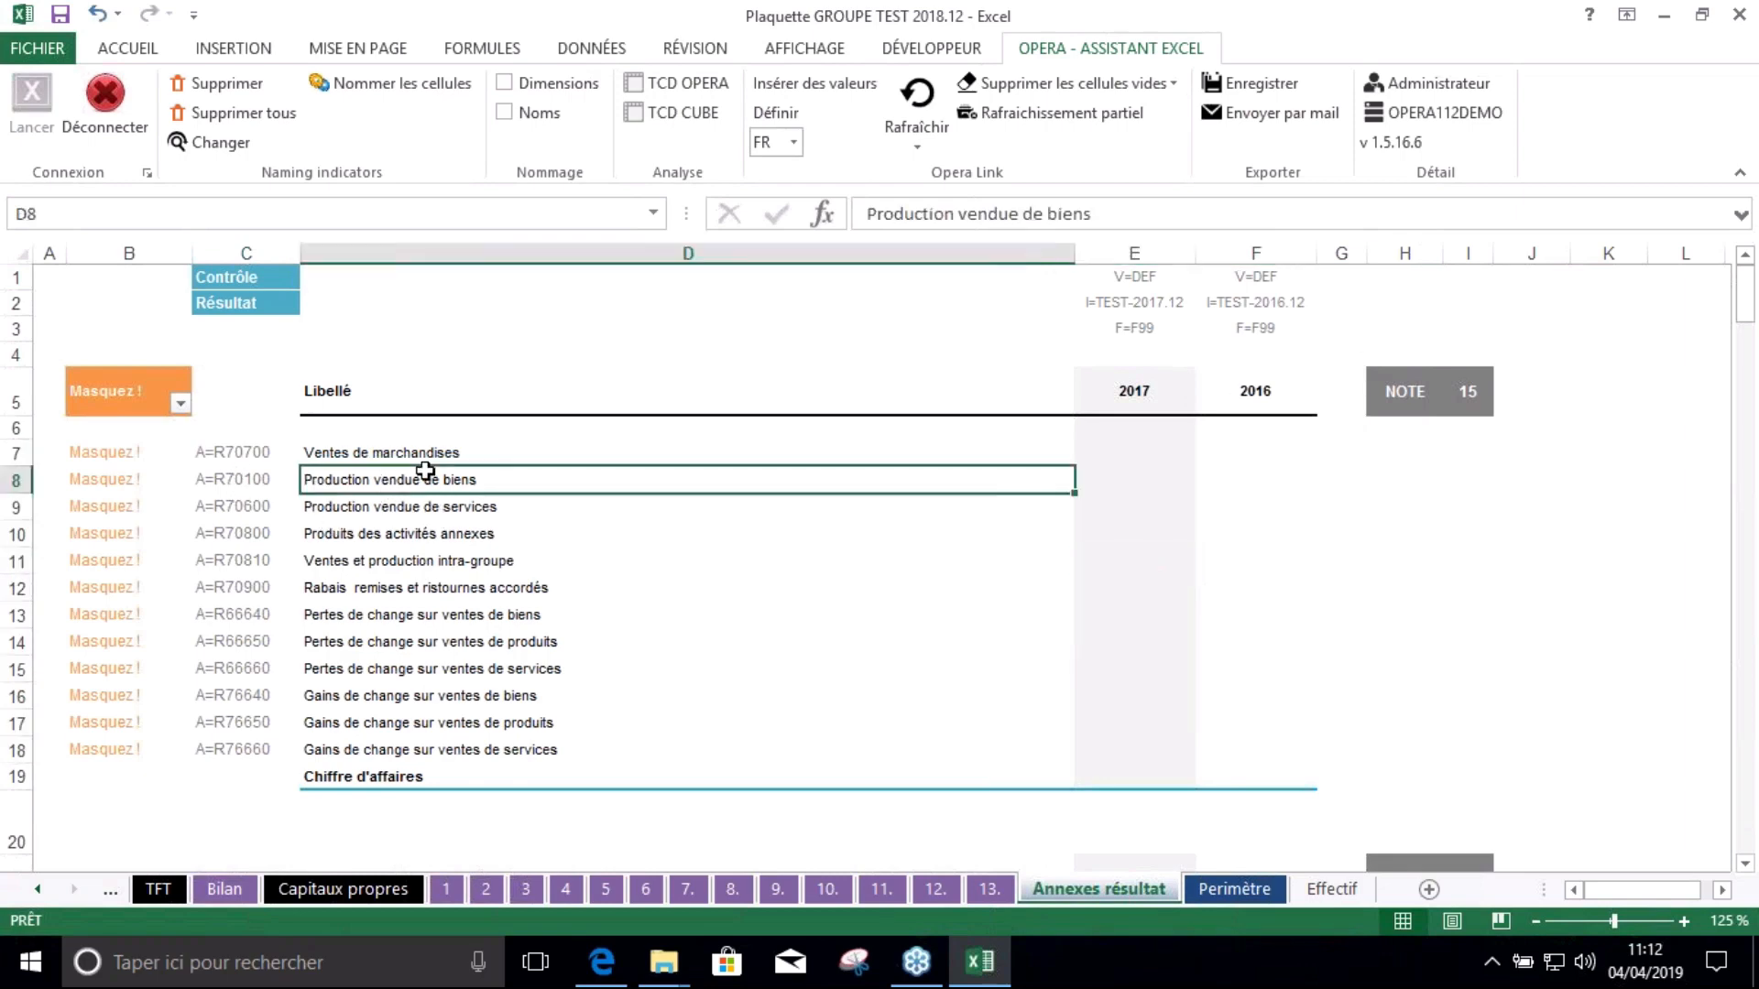
click(234, 506)
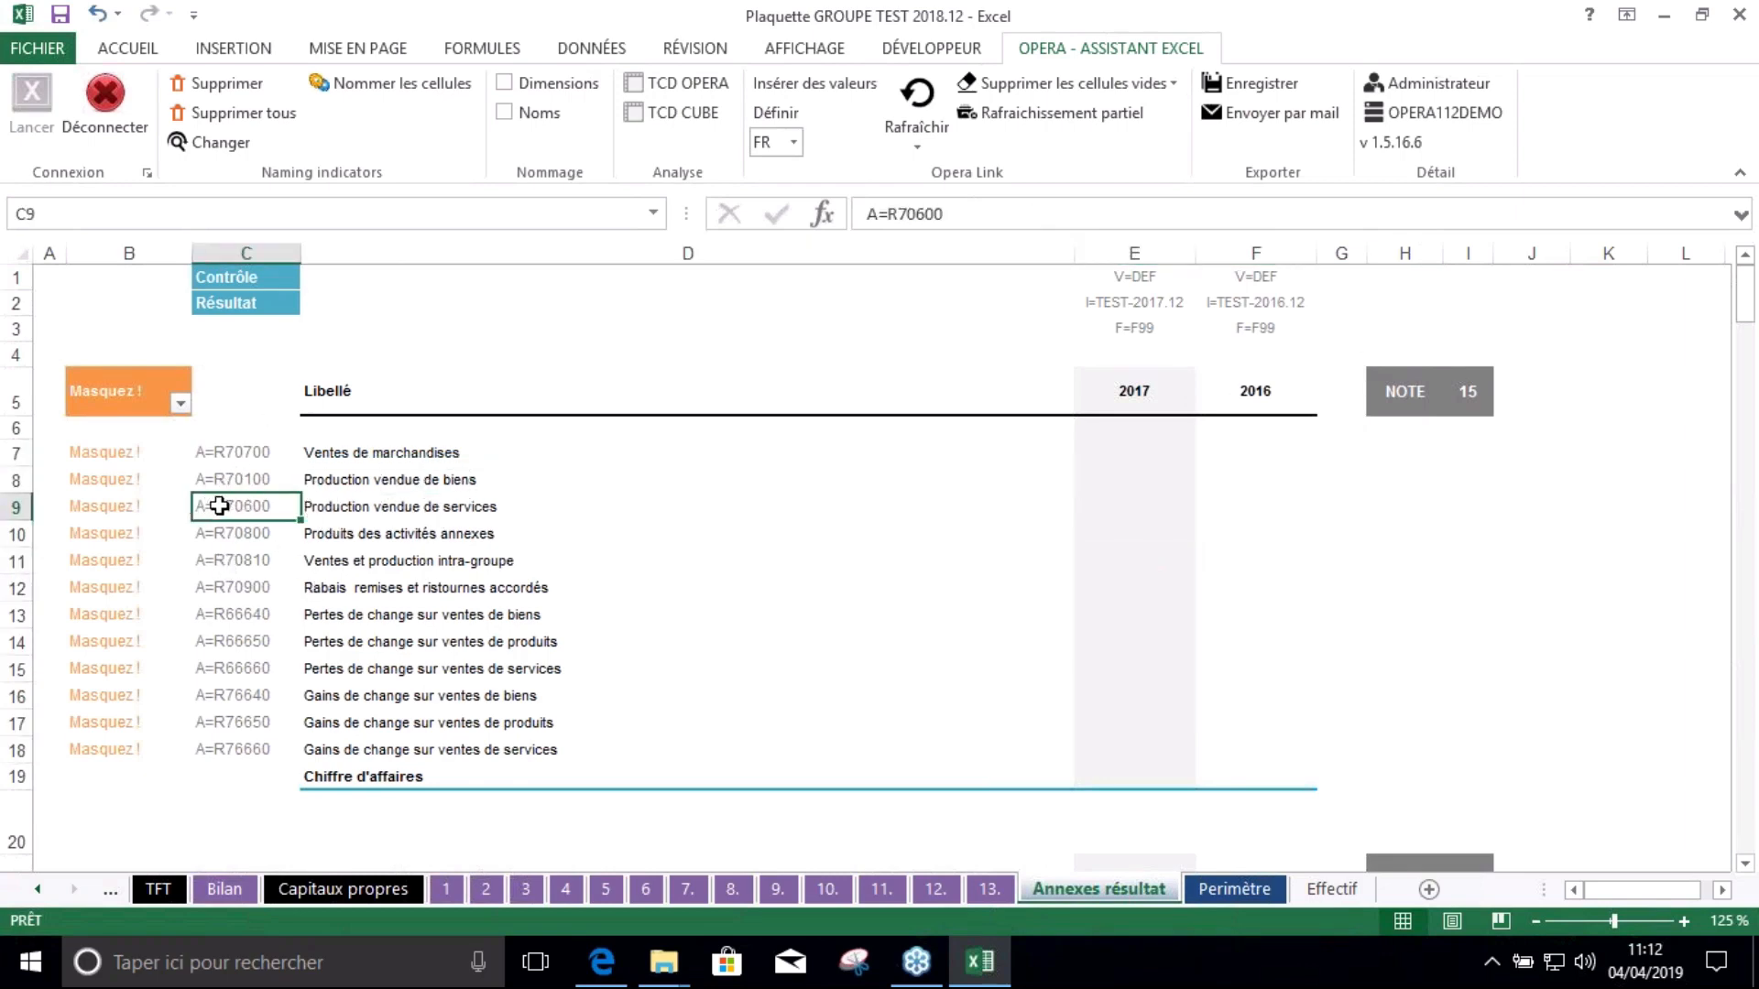
drag(234, 452, 237, 641)
click(232, 480)
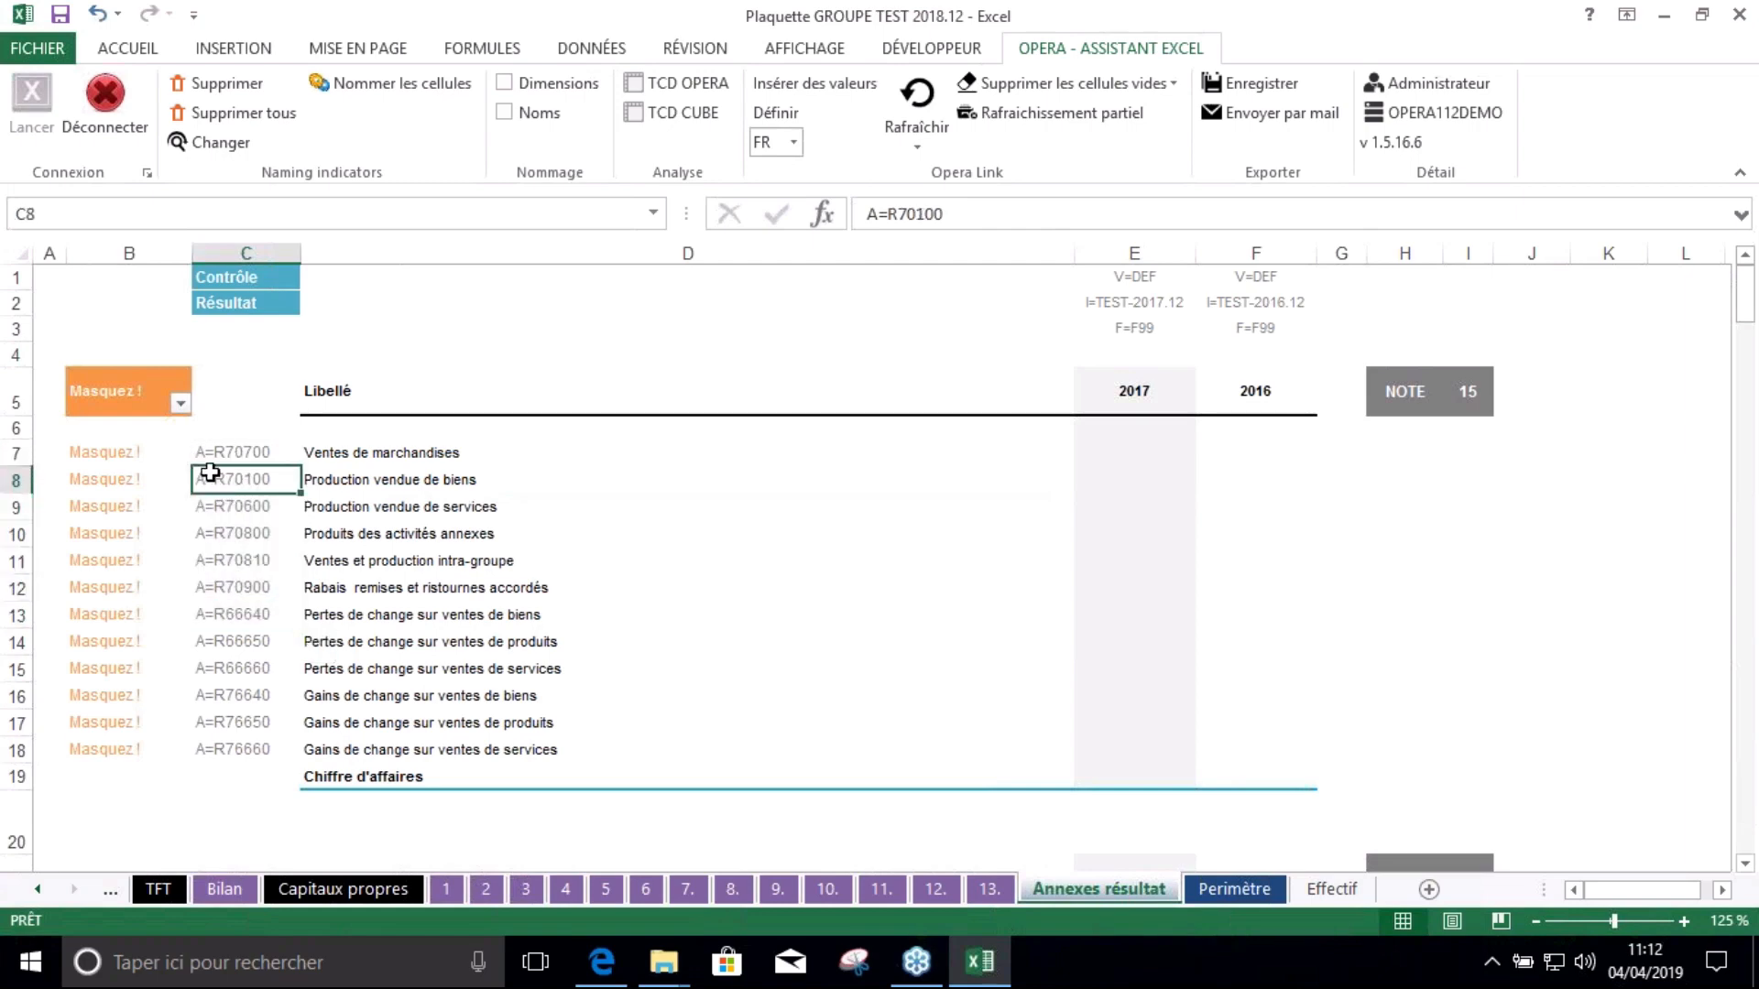
click(1145, 276)
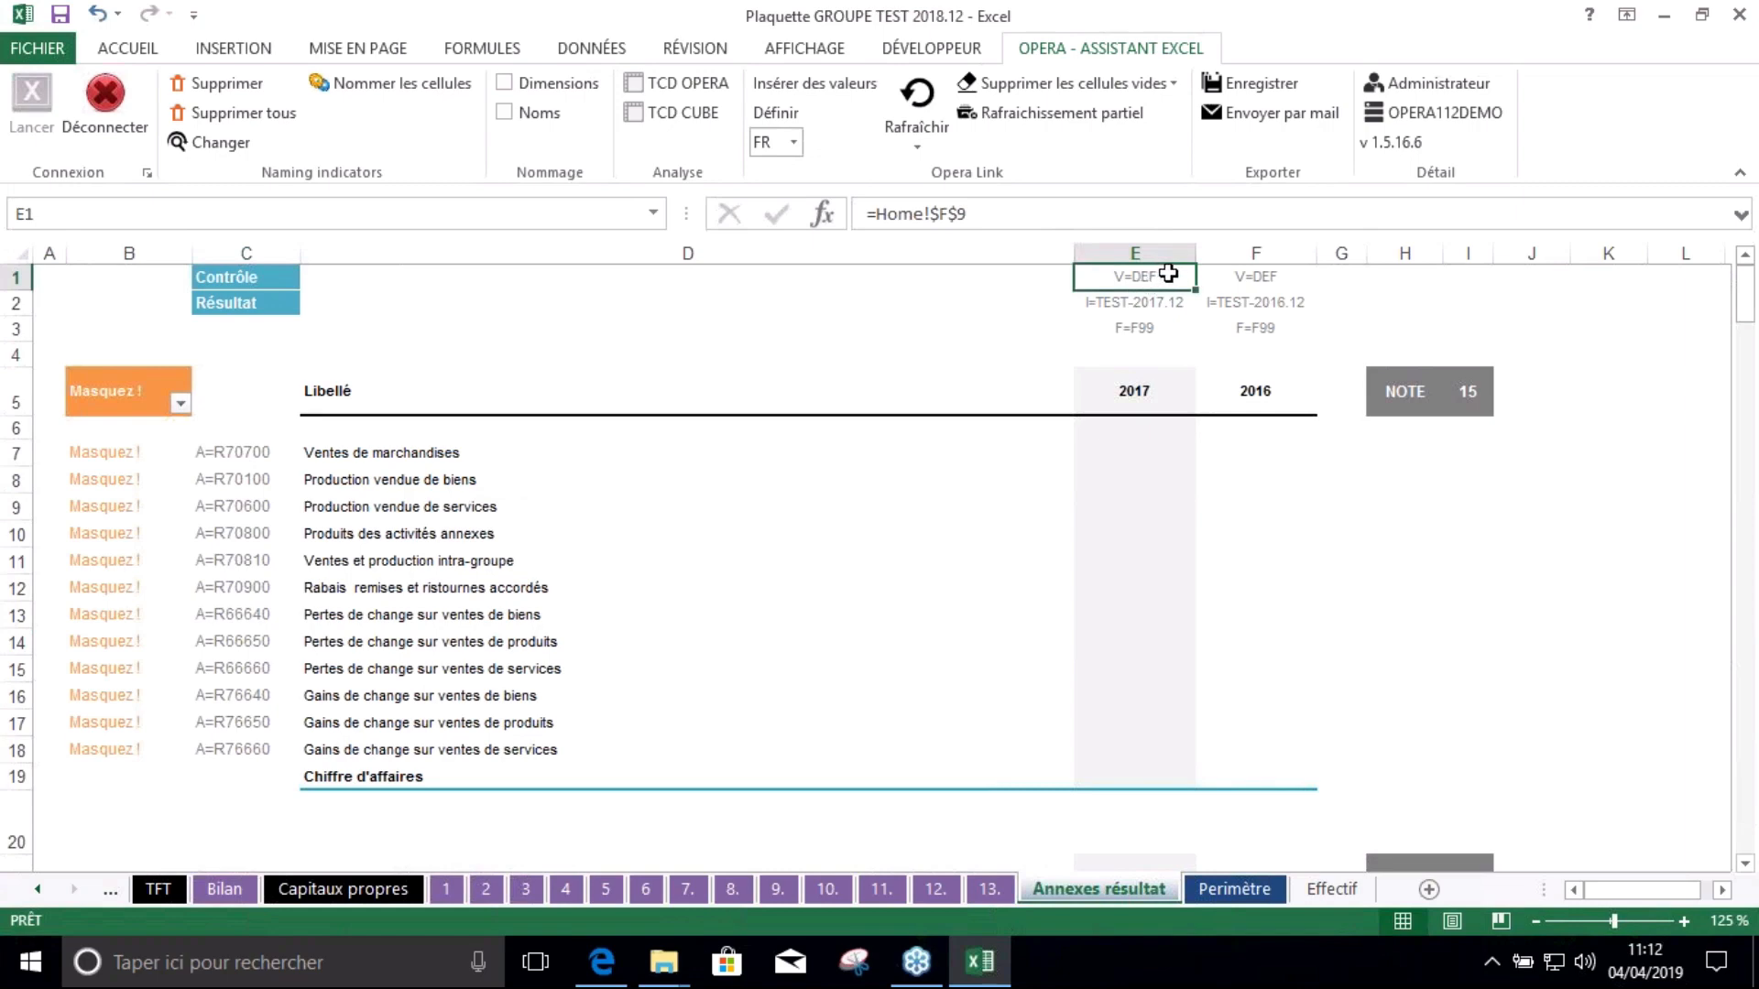
click(1157, 306)
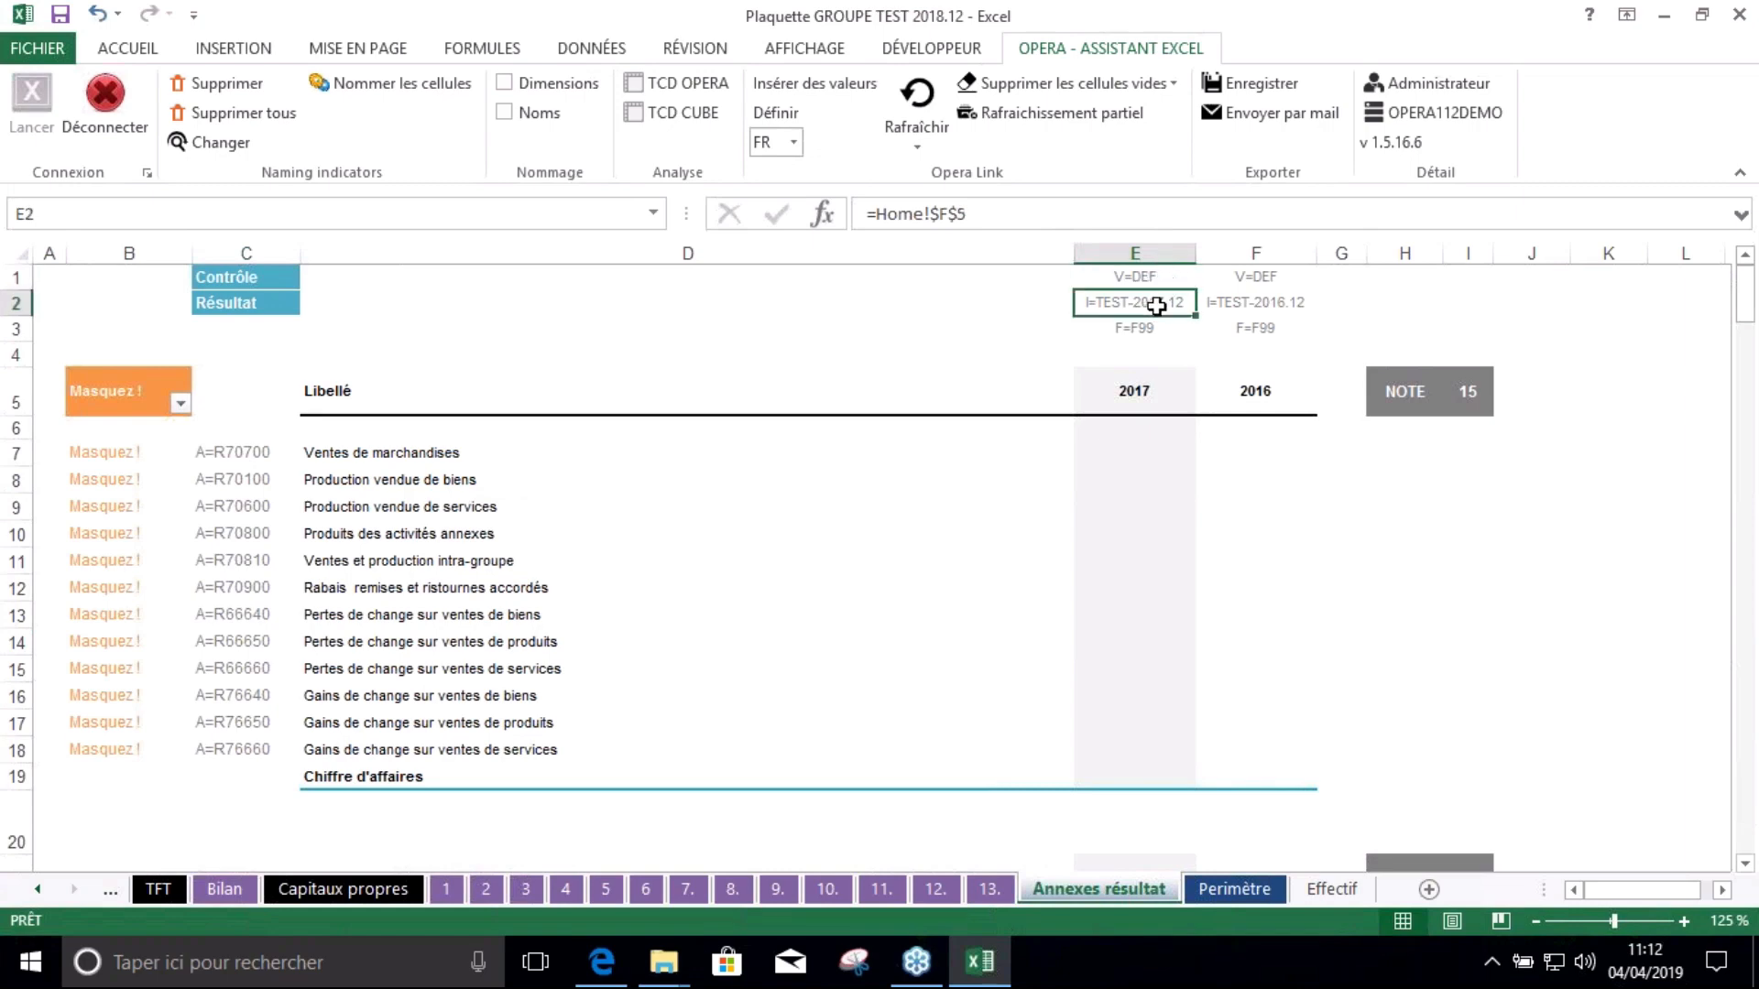
click(1193, 338)
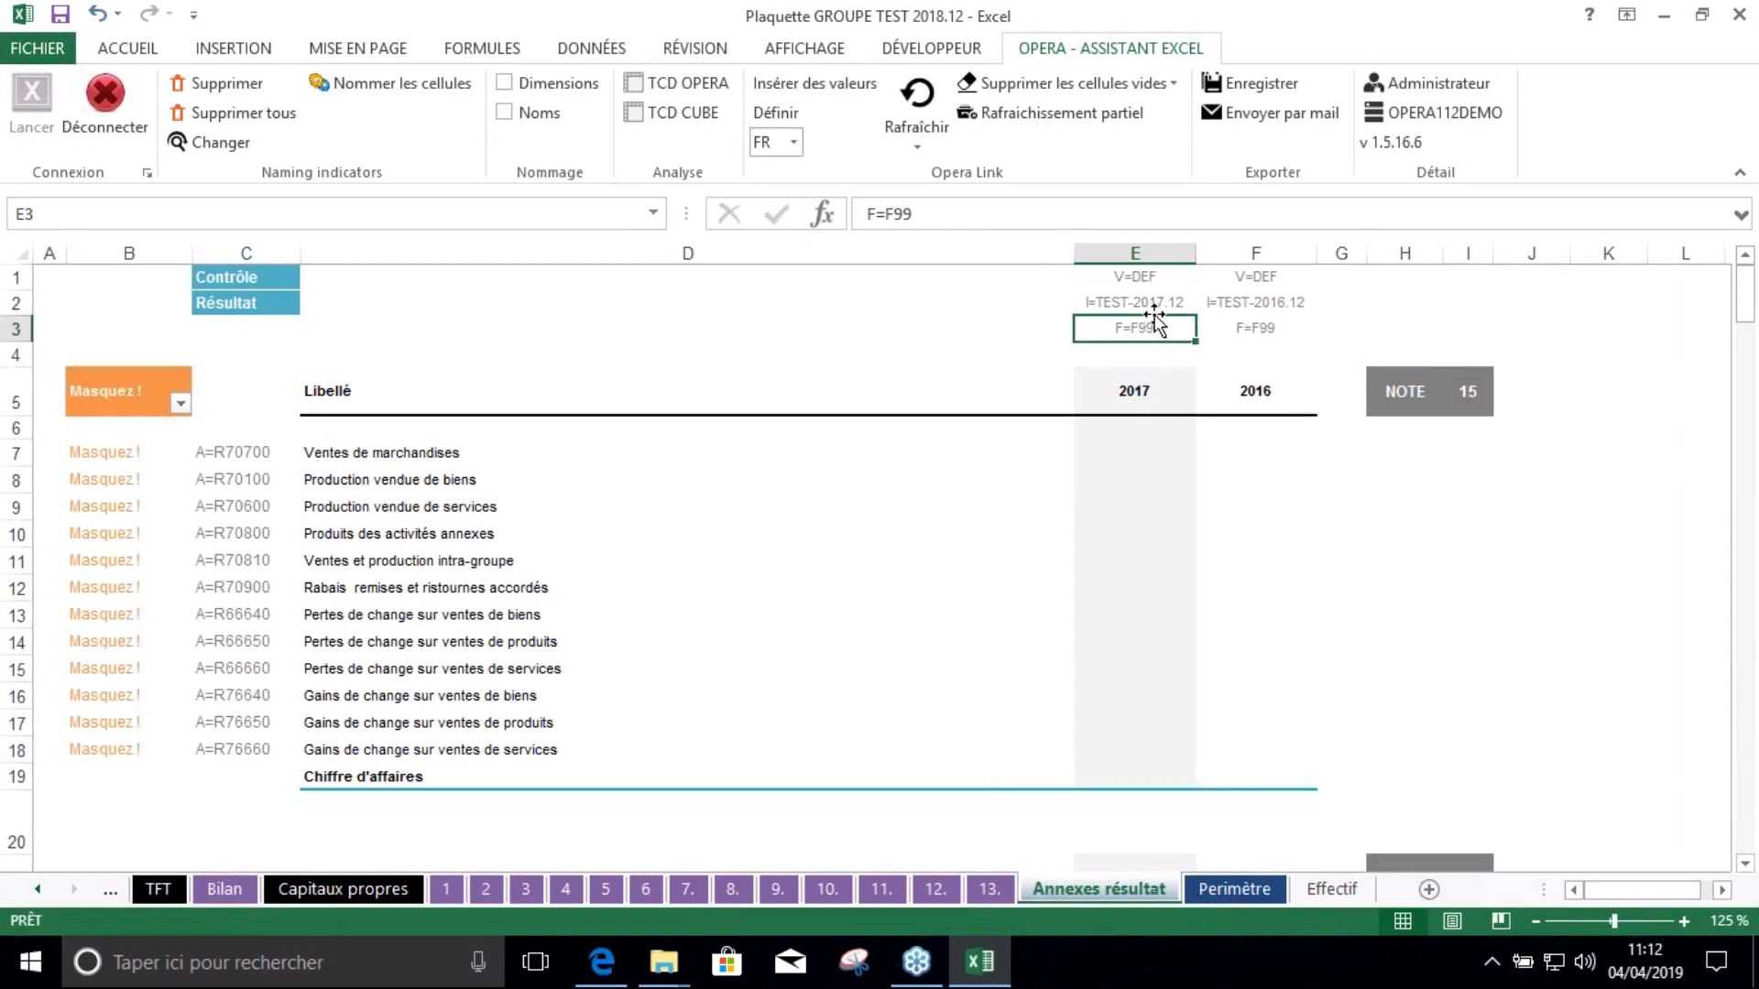
click(1134, 512)
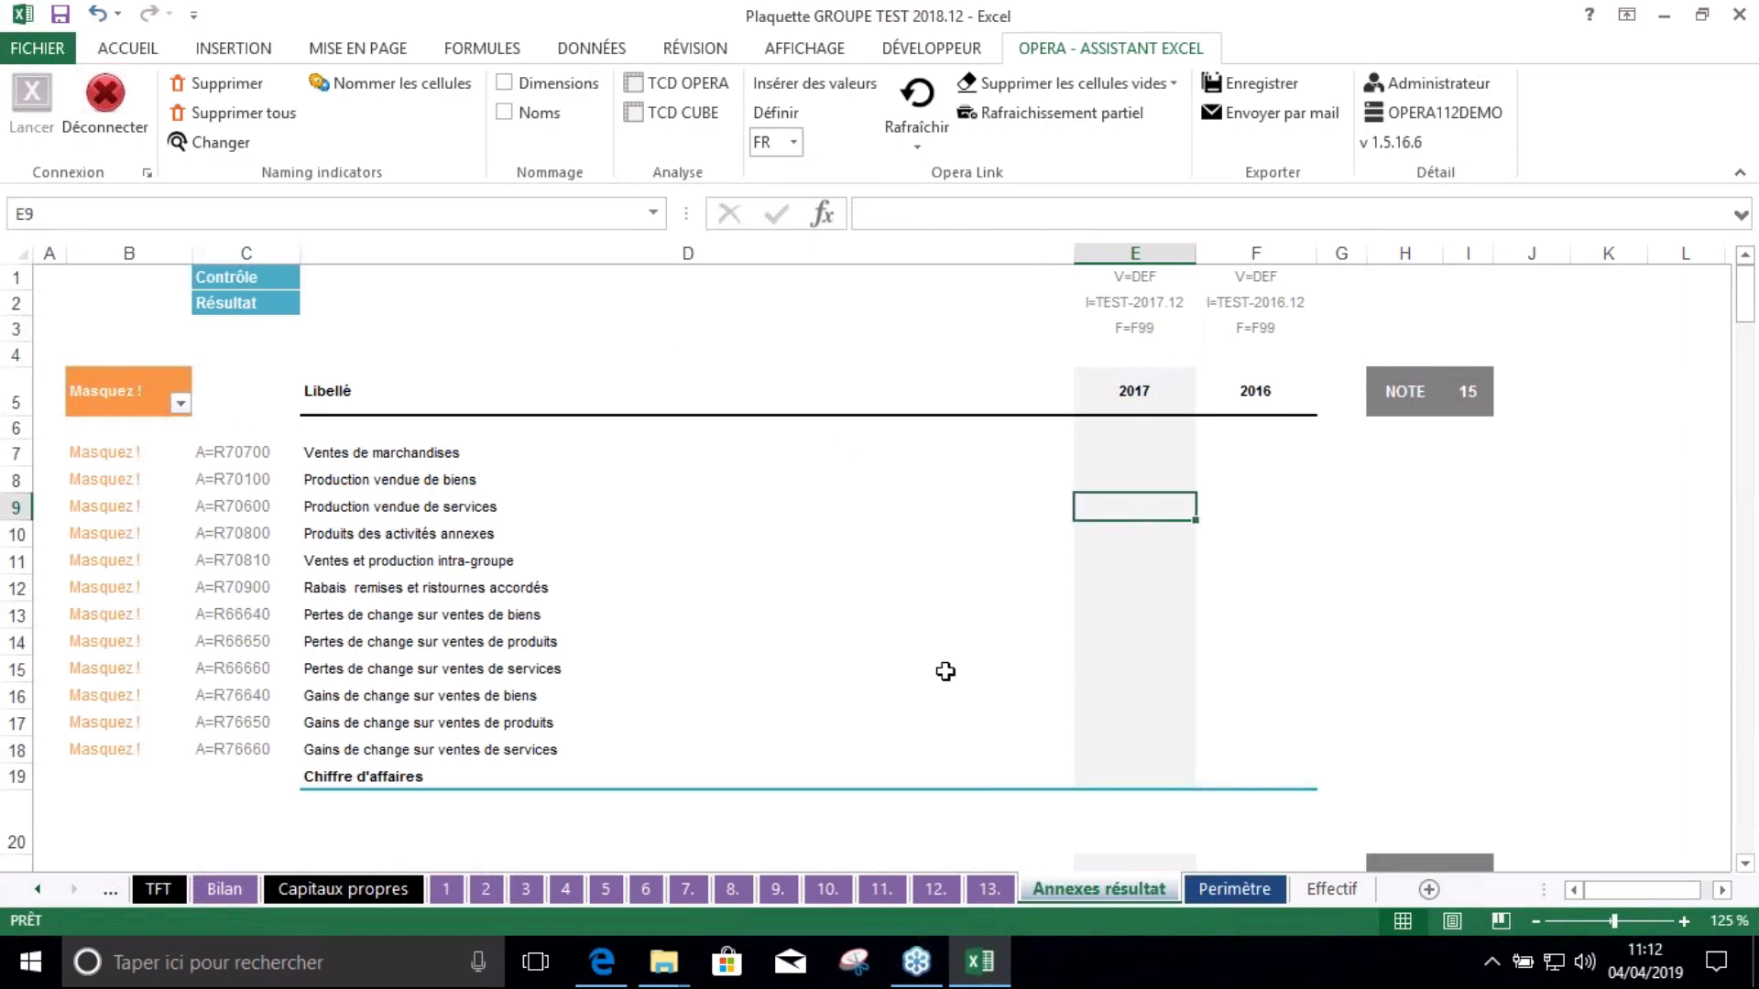
Define Opera links with Ligne $C$7:$C$18, Colonne $E$1:$F$3 and Montant Consolidé
click(777, 111)
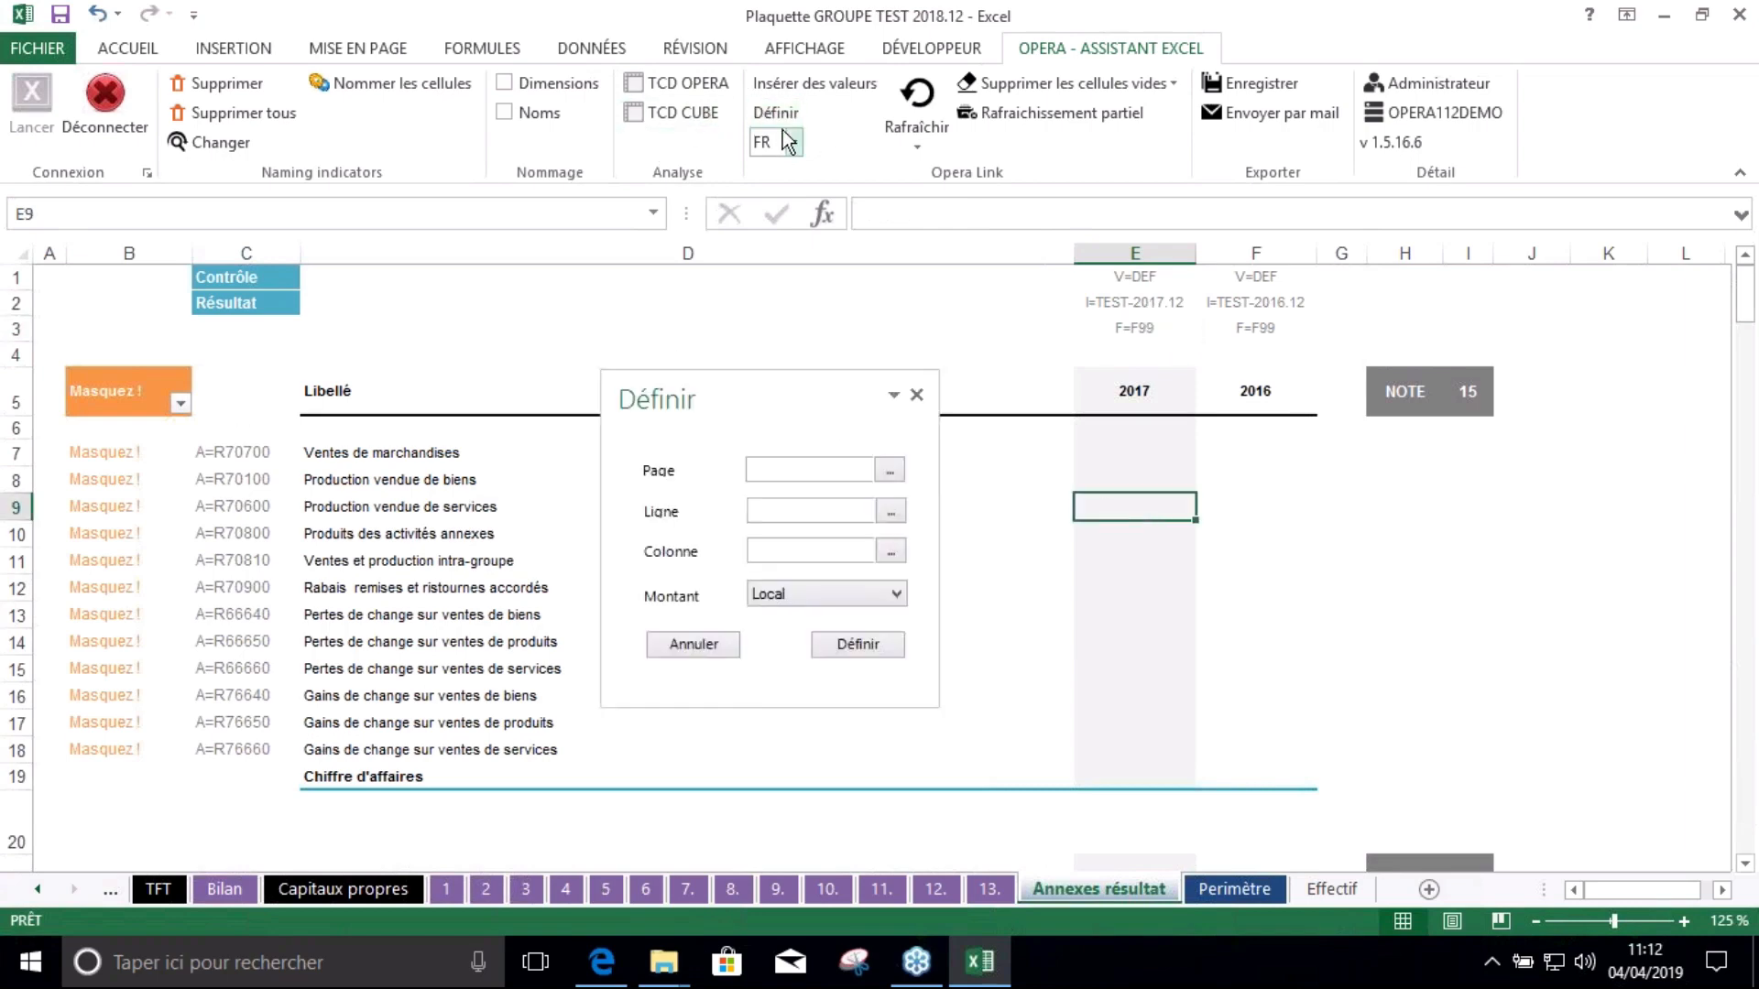
drag(245, 444, 256, 751)
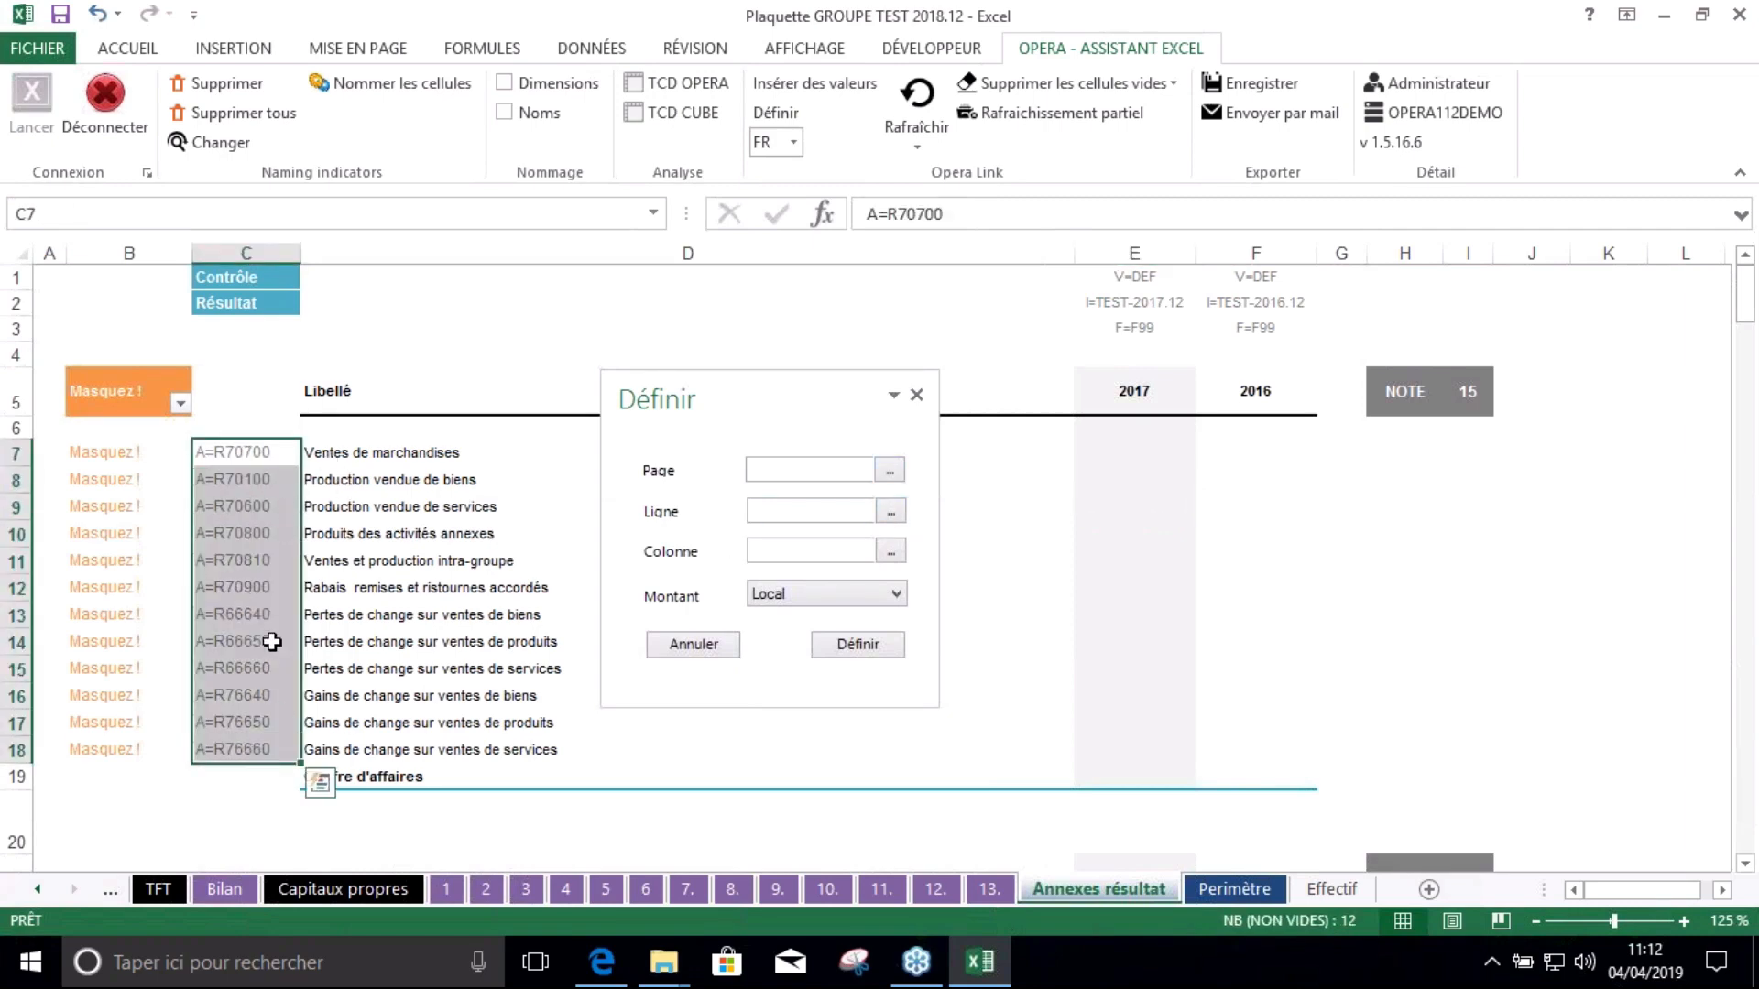
click(891, 511)
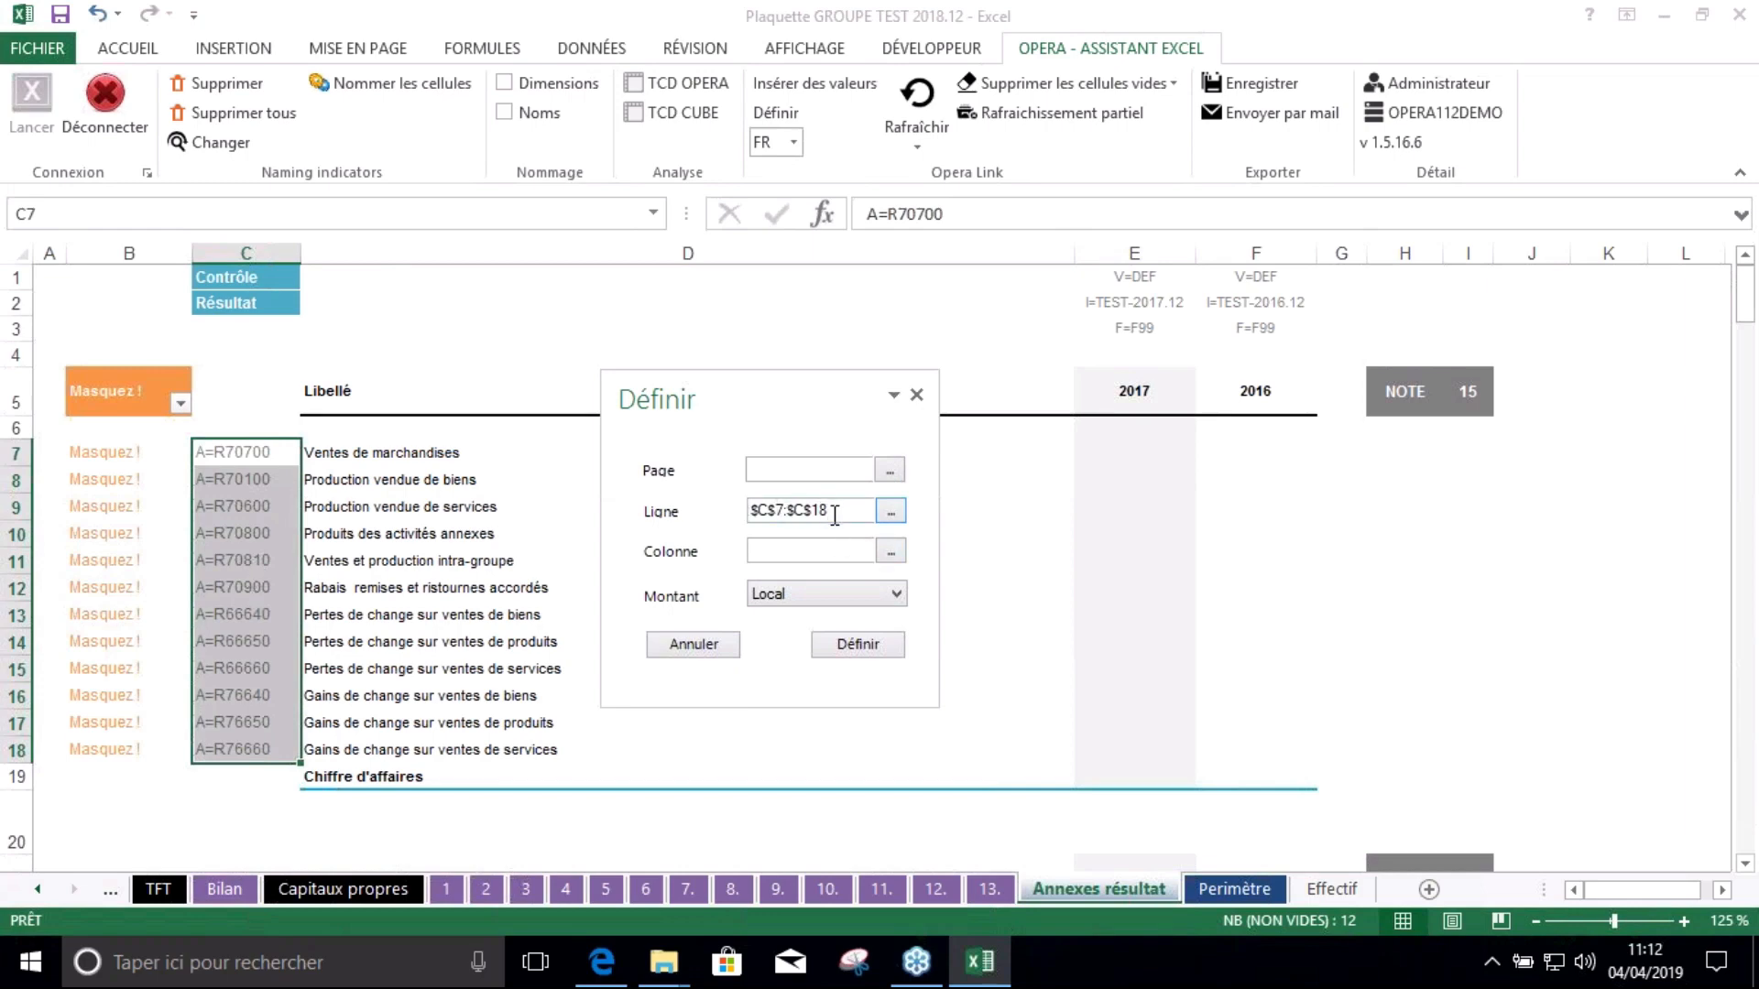
drag(1162, 280, 1244, 330)
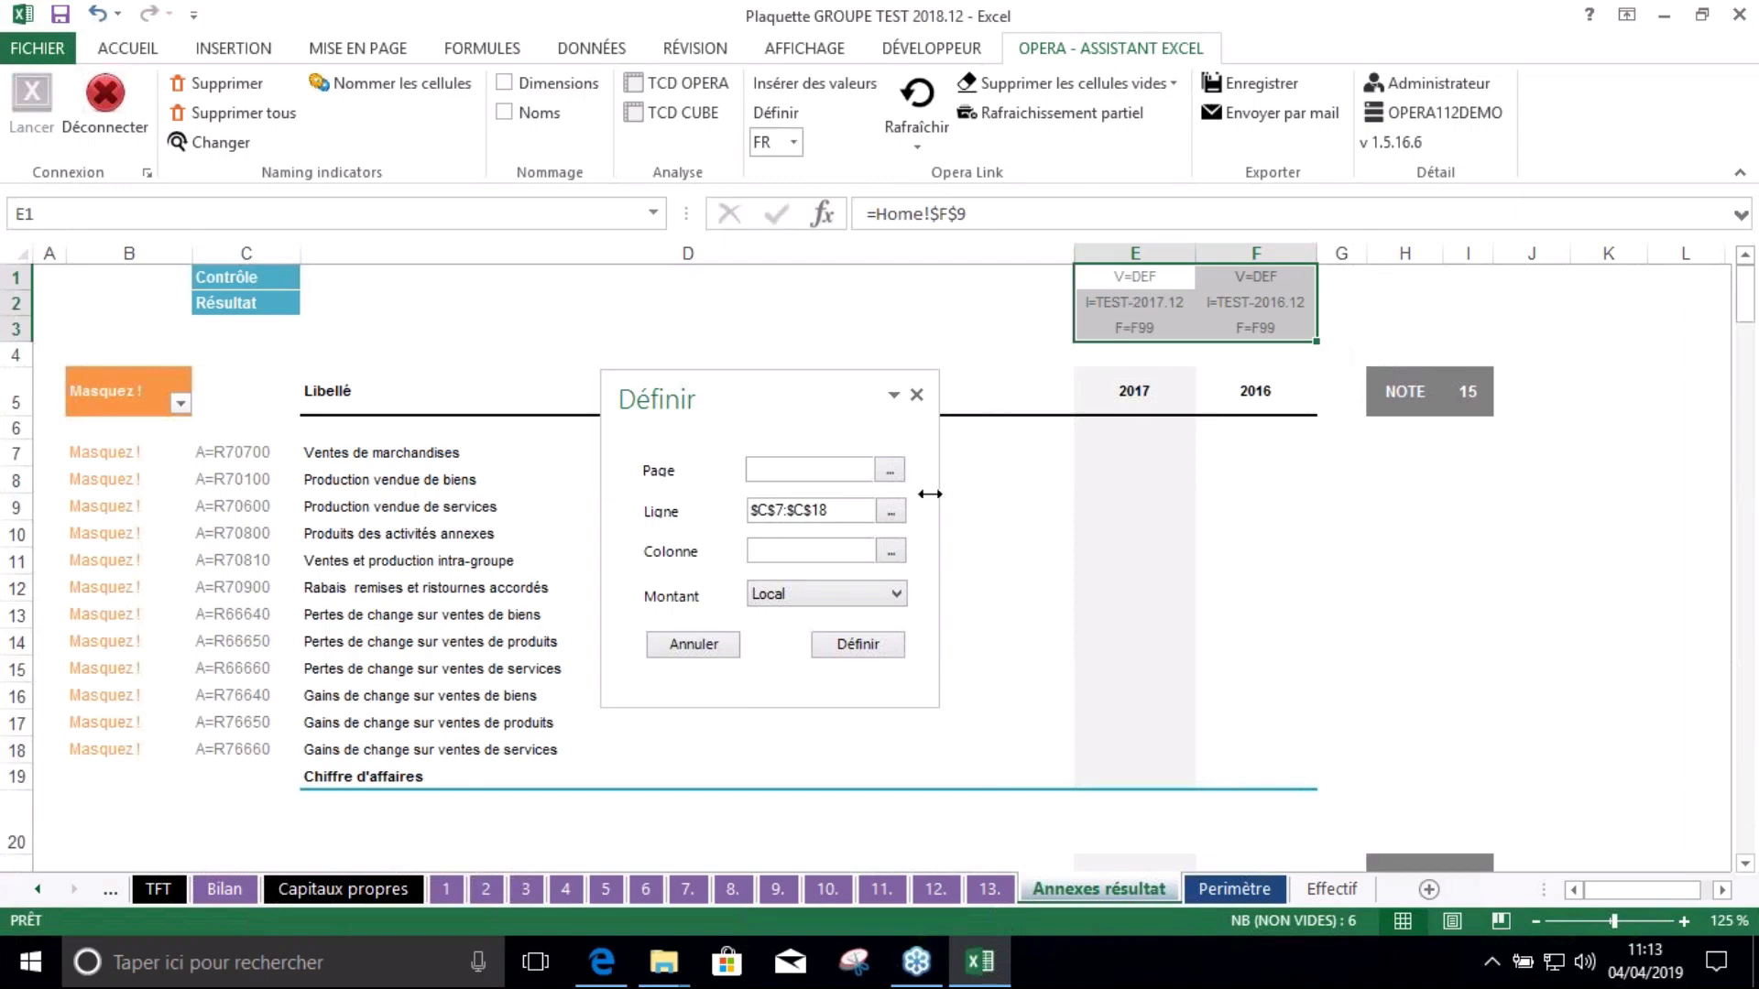
click(902, 546)
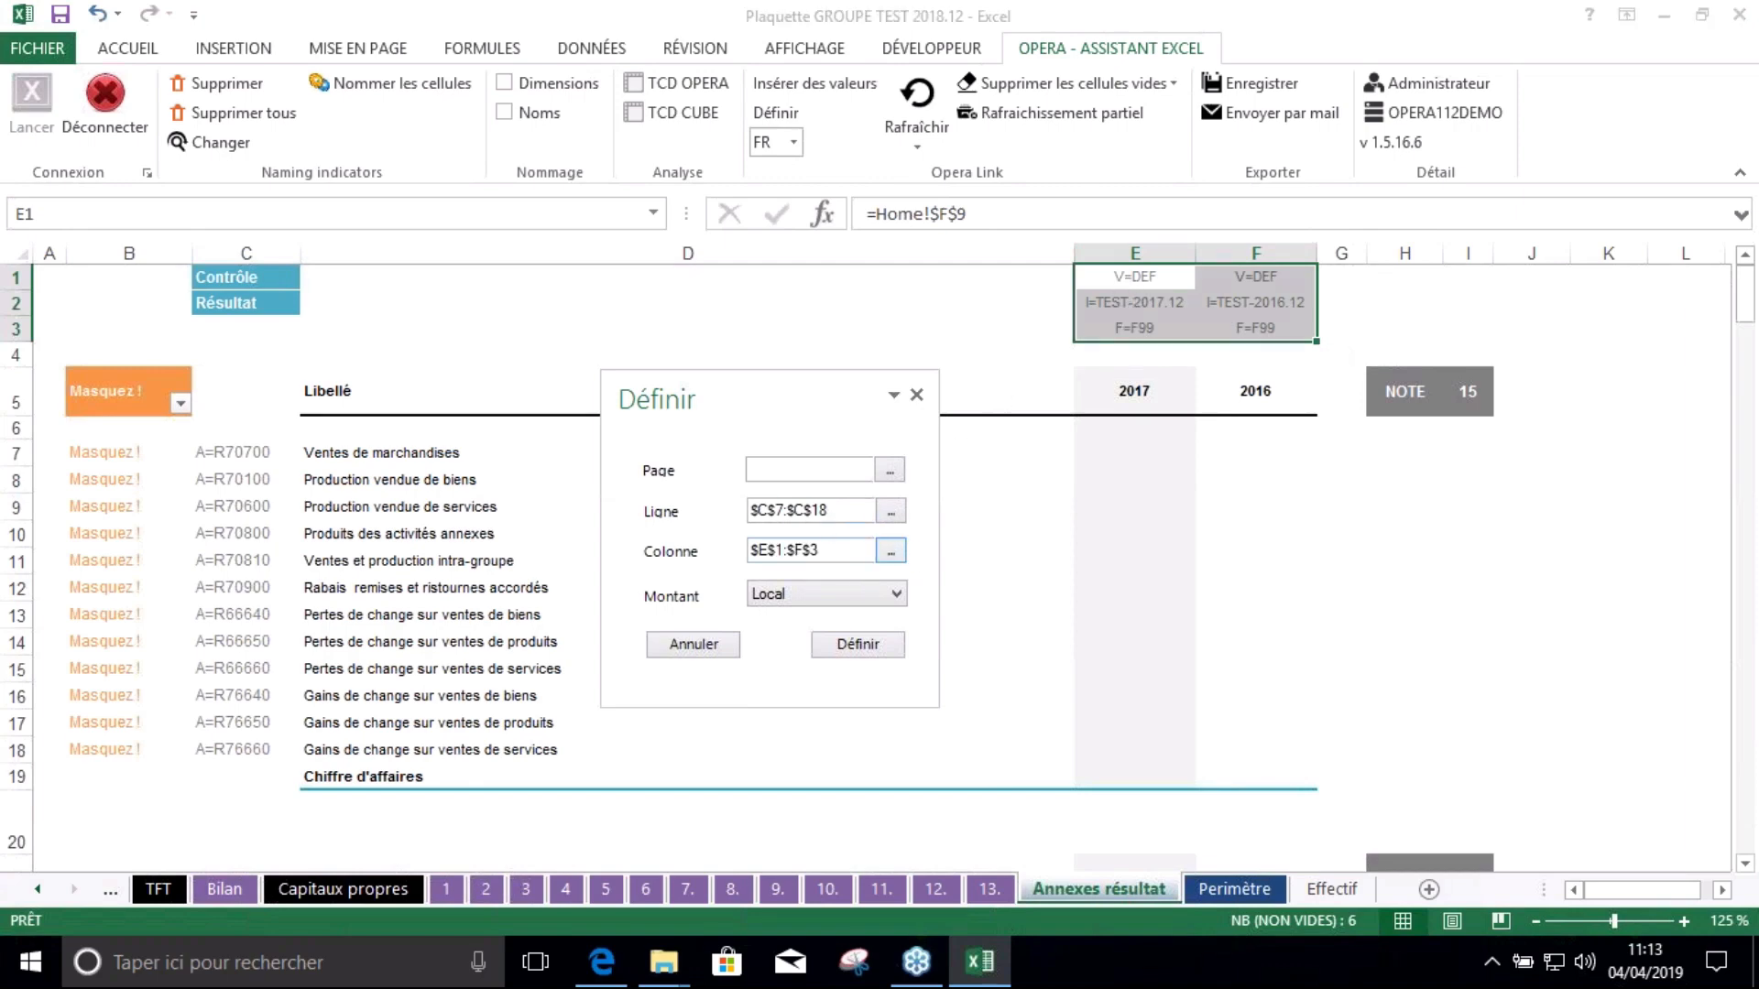
click(895, 591)
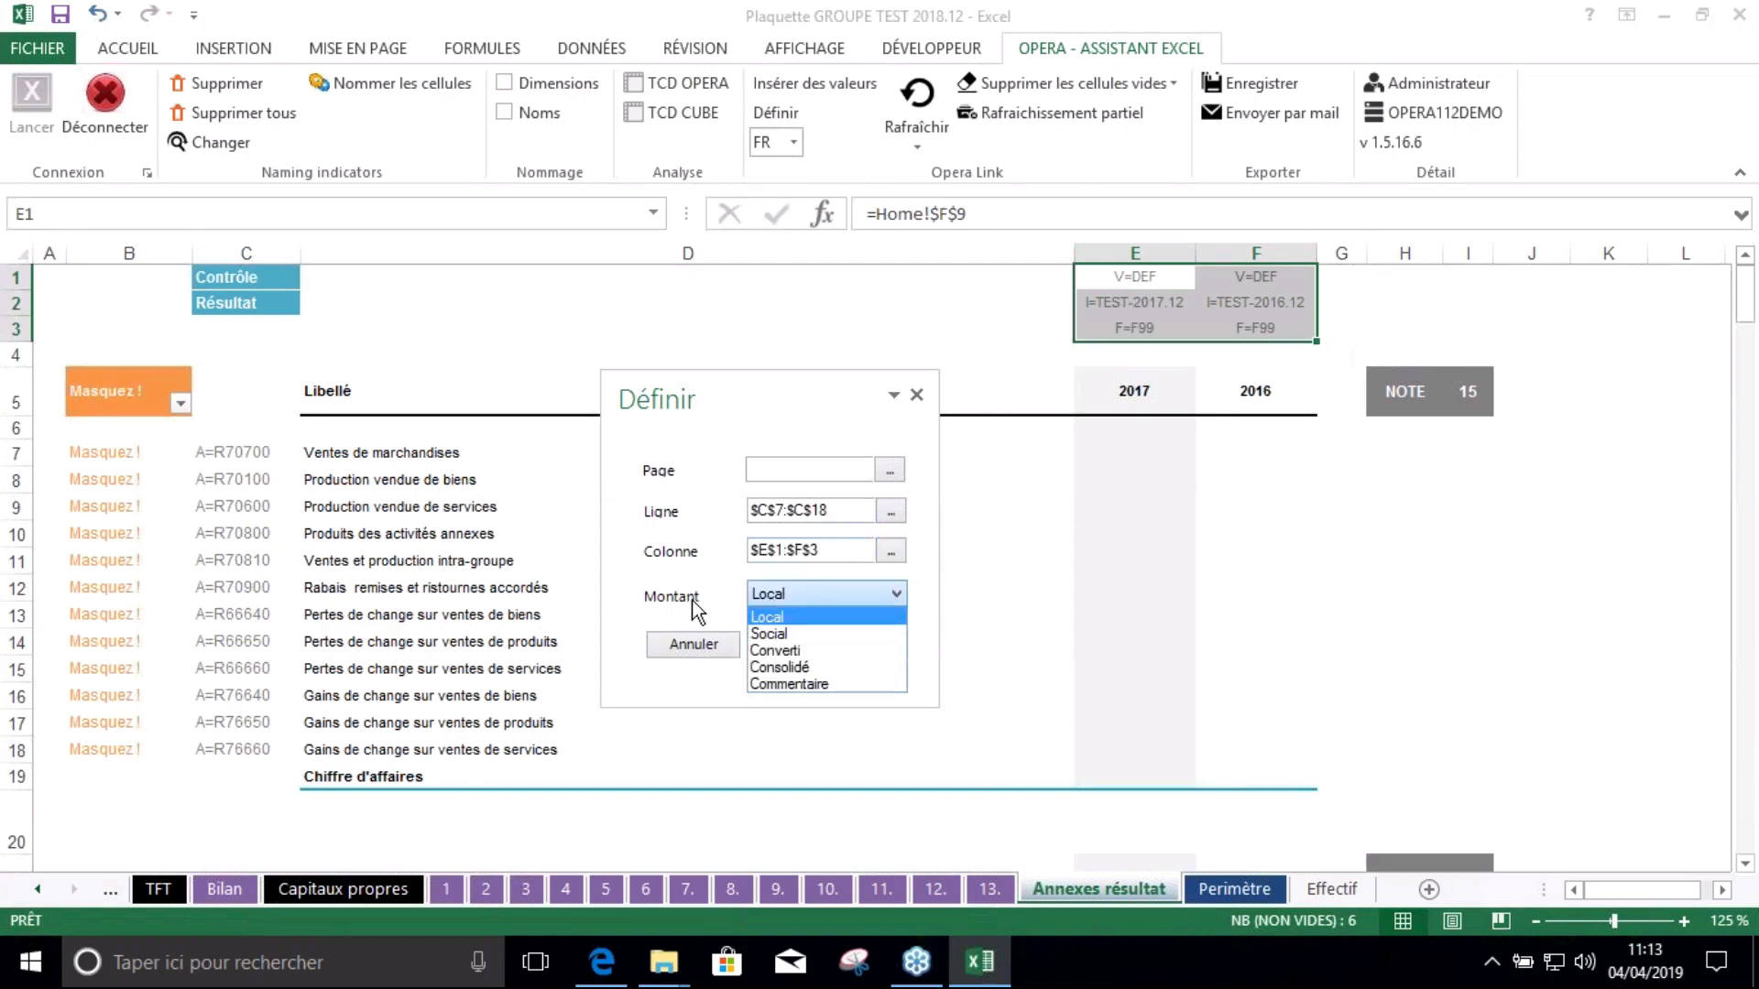
click(806, 667)
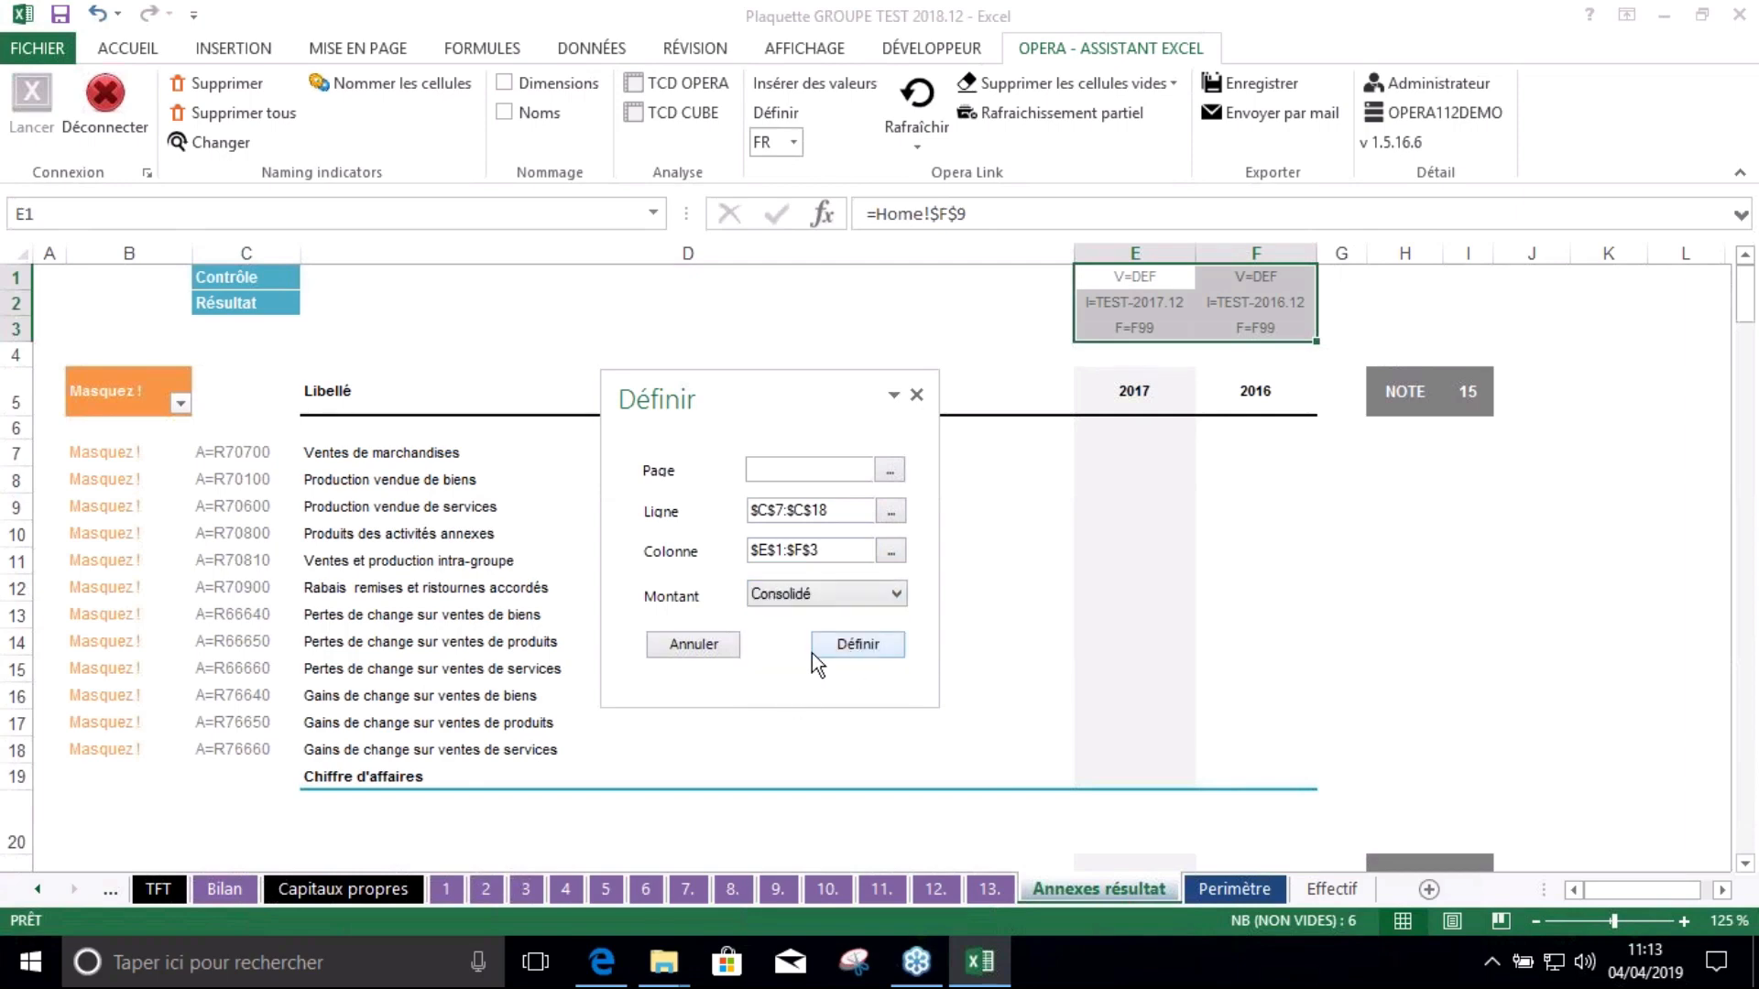
click(889, 646)
click(1134, 507)
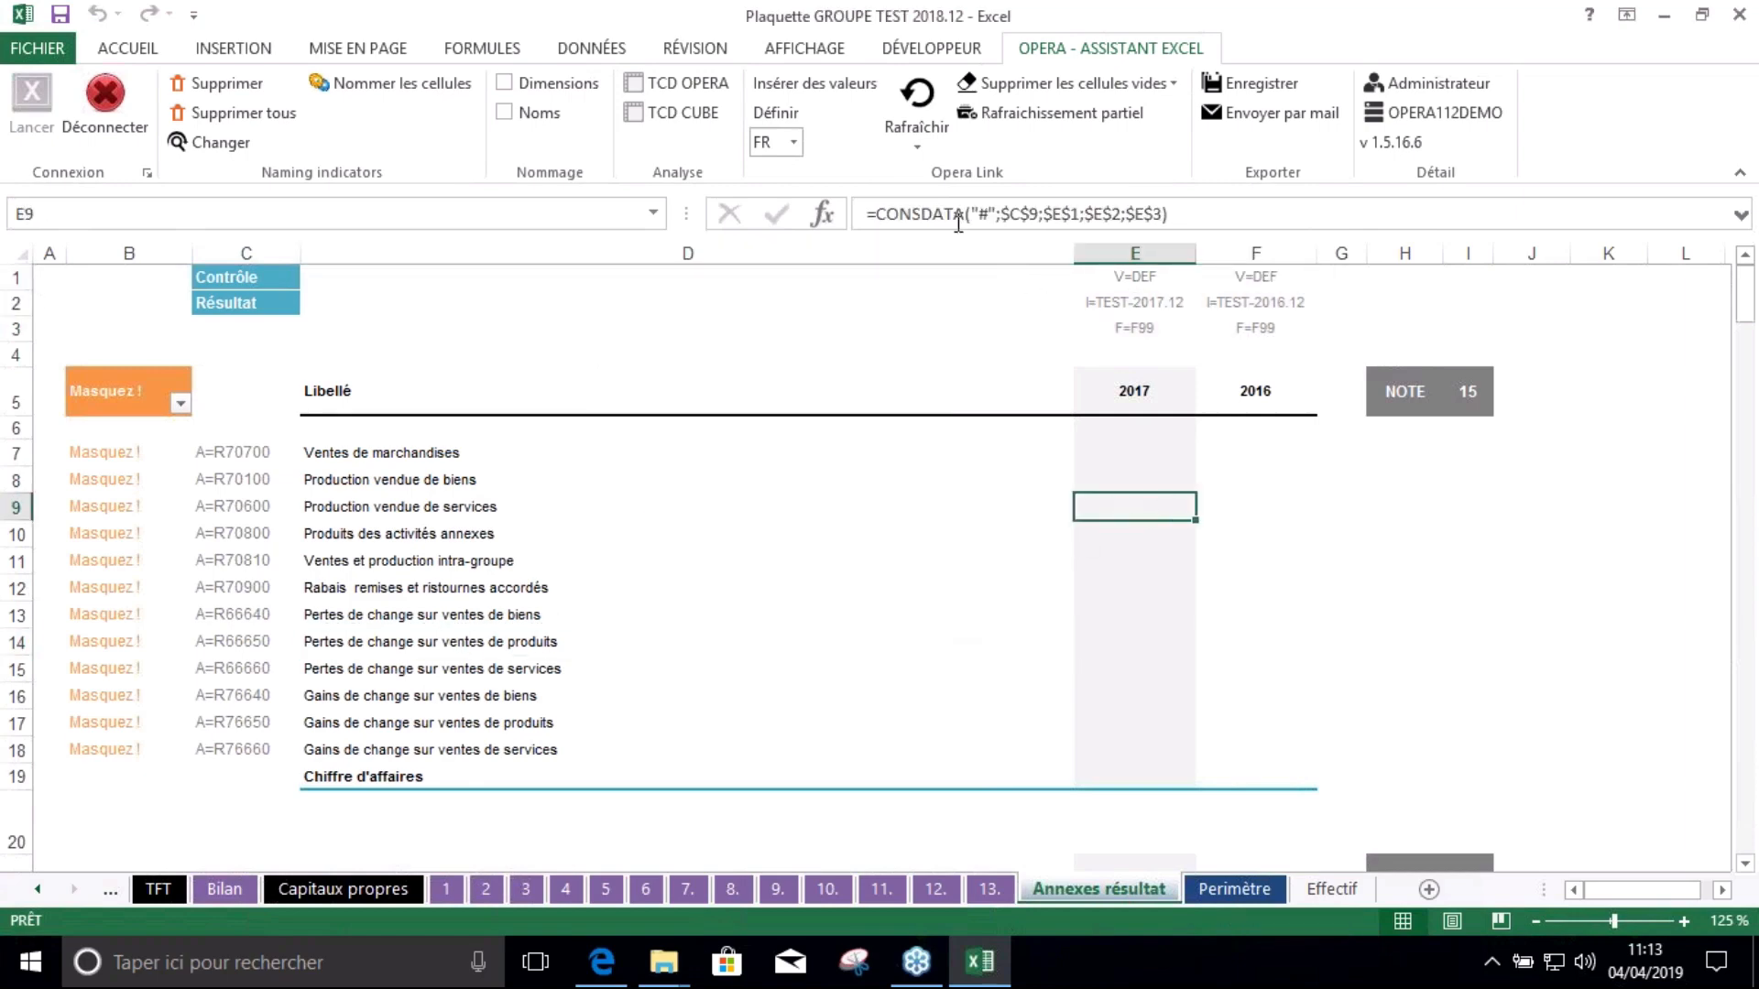
Refresh the Opera sheet data for E7:F20, filling revenue totals 151 555 451 and 145 724 836
click(916, 137)
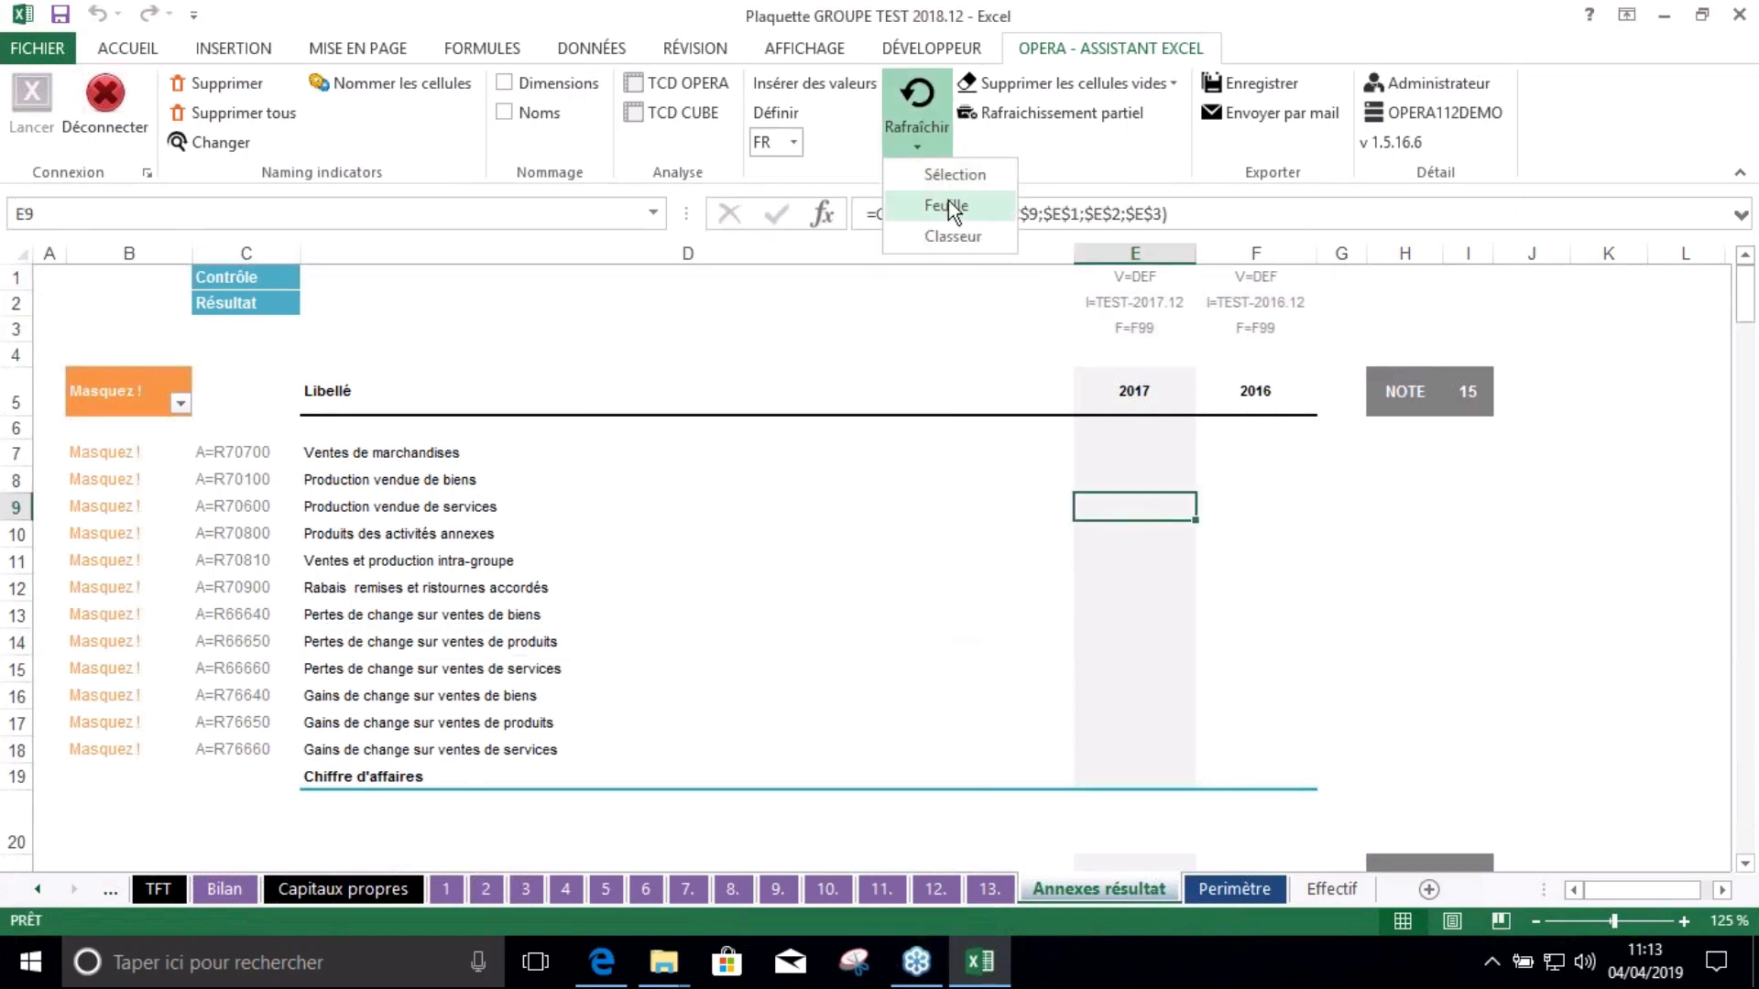
click(1200, 523)
drag(1134, 452, 1280, 756)
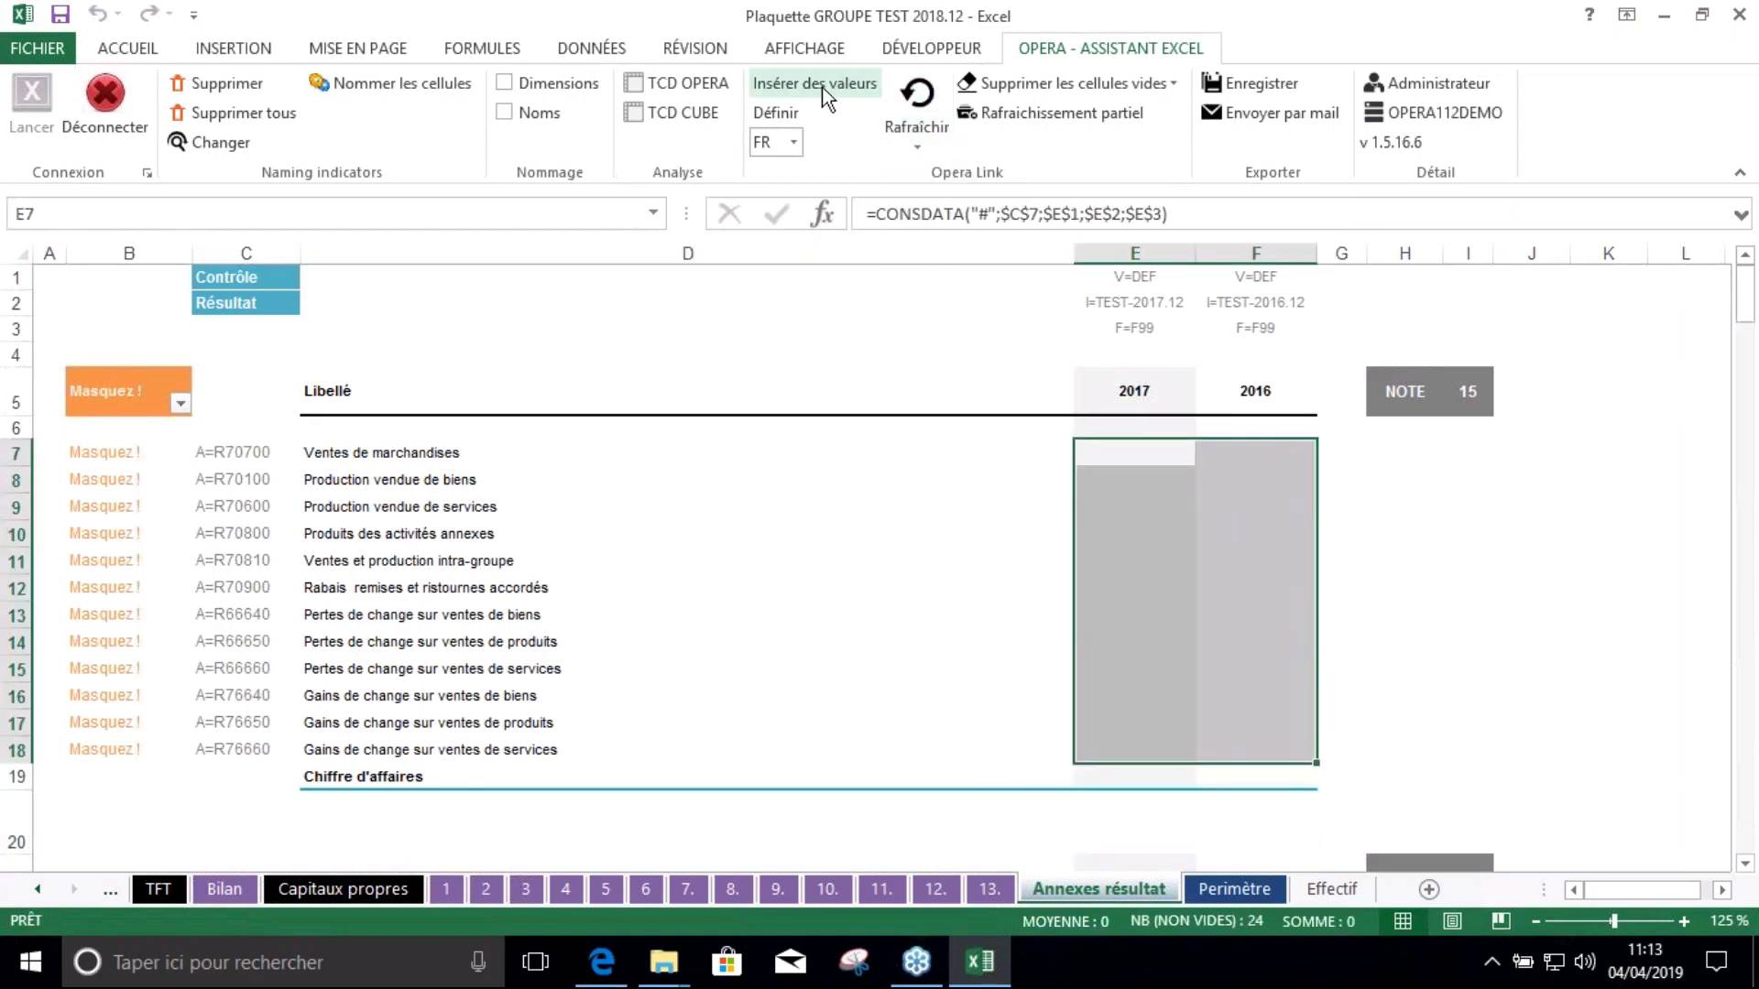
click(916, 138)
click(934, 267)
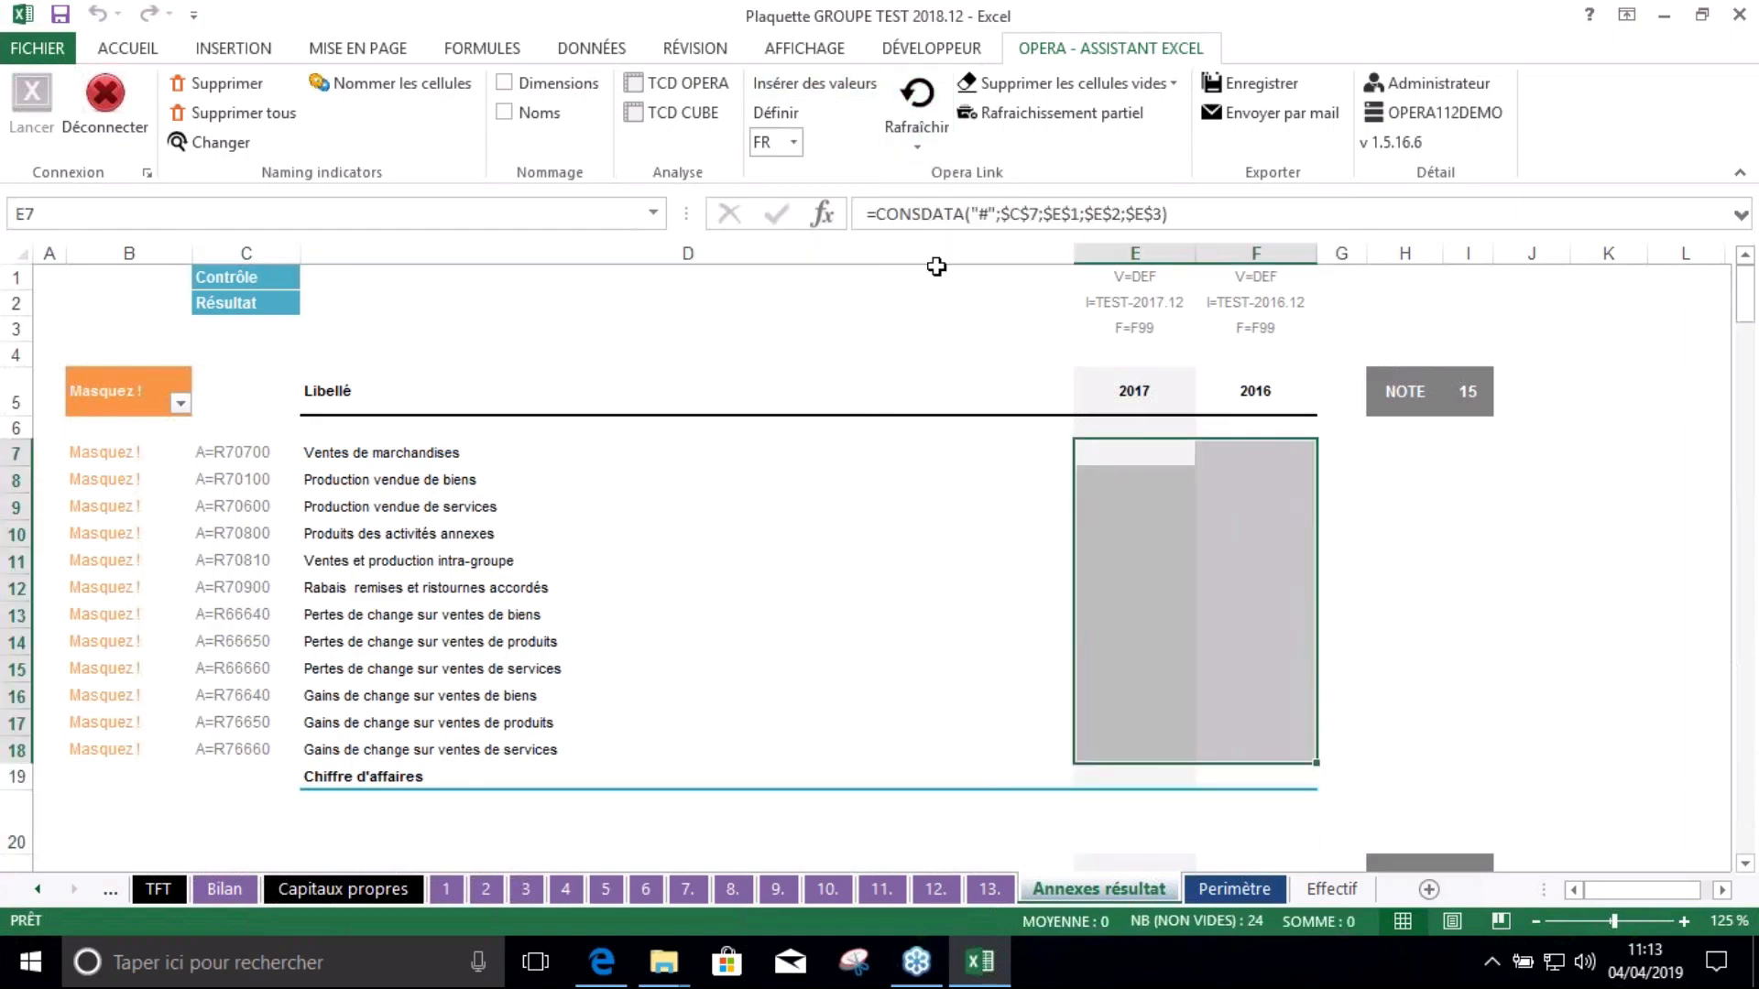
click(916, 137)
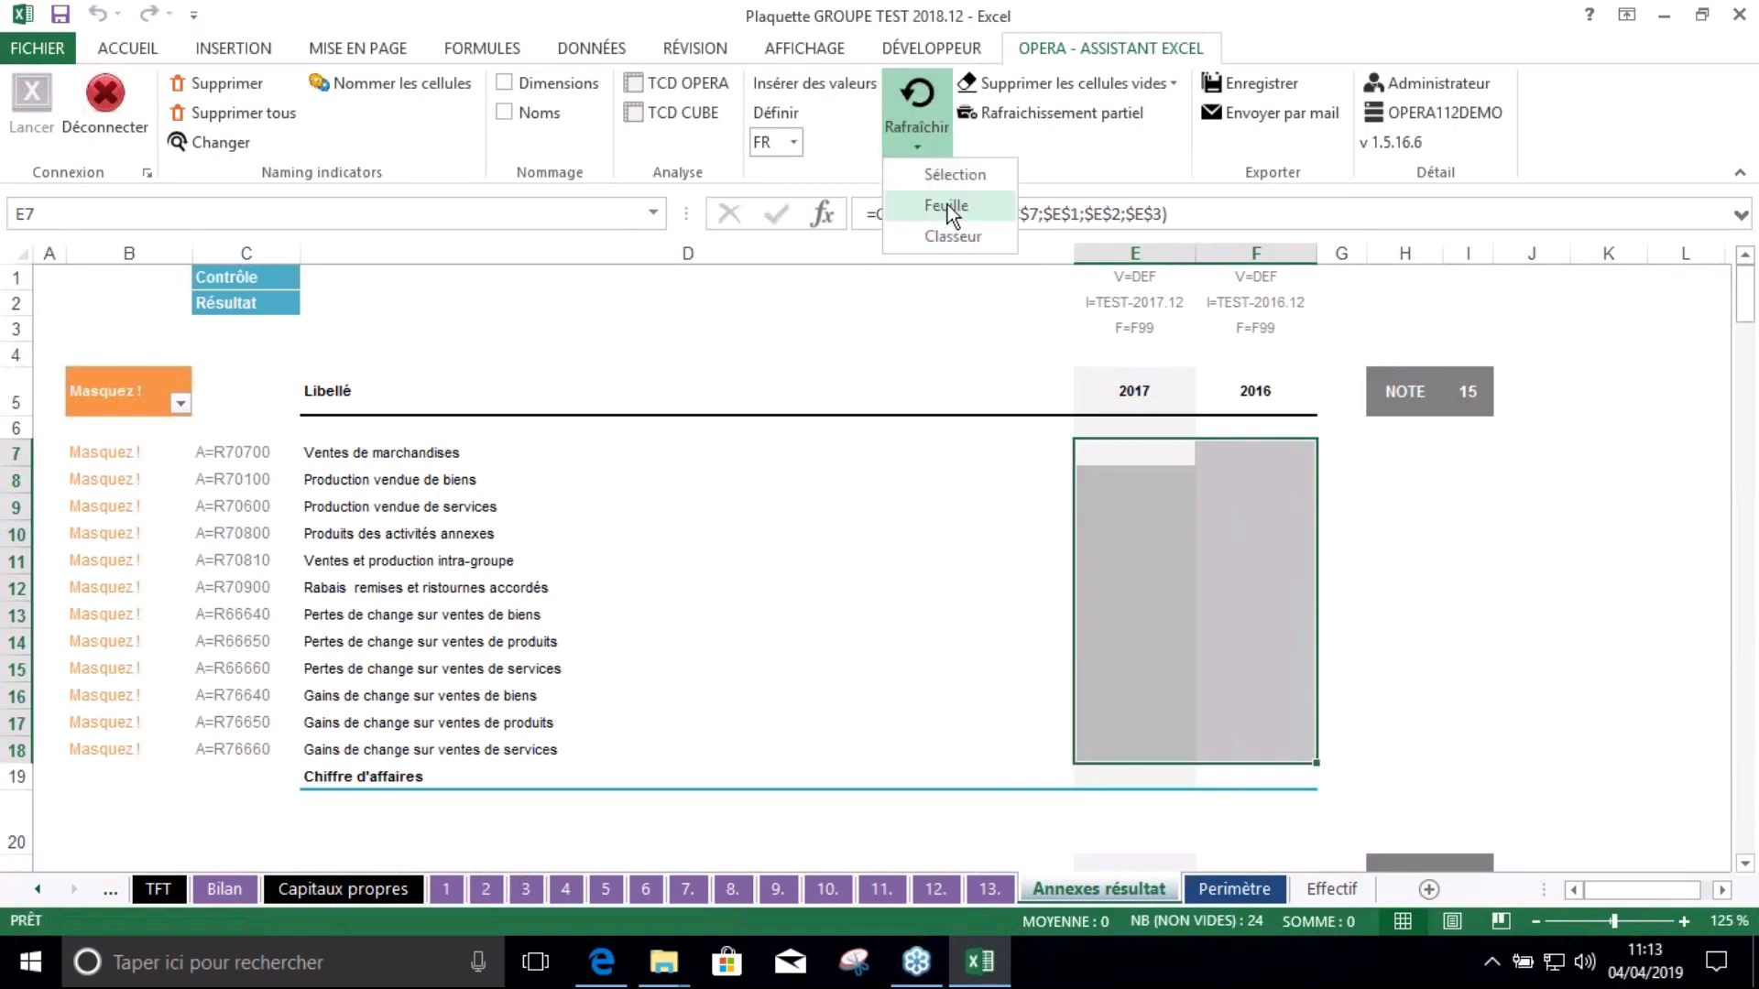
click(949, 205)
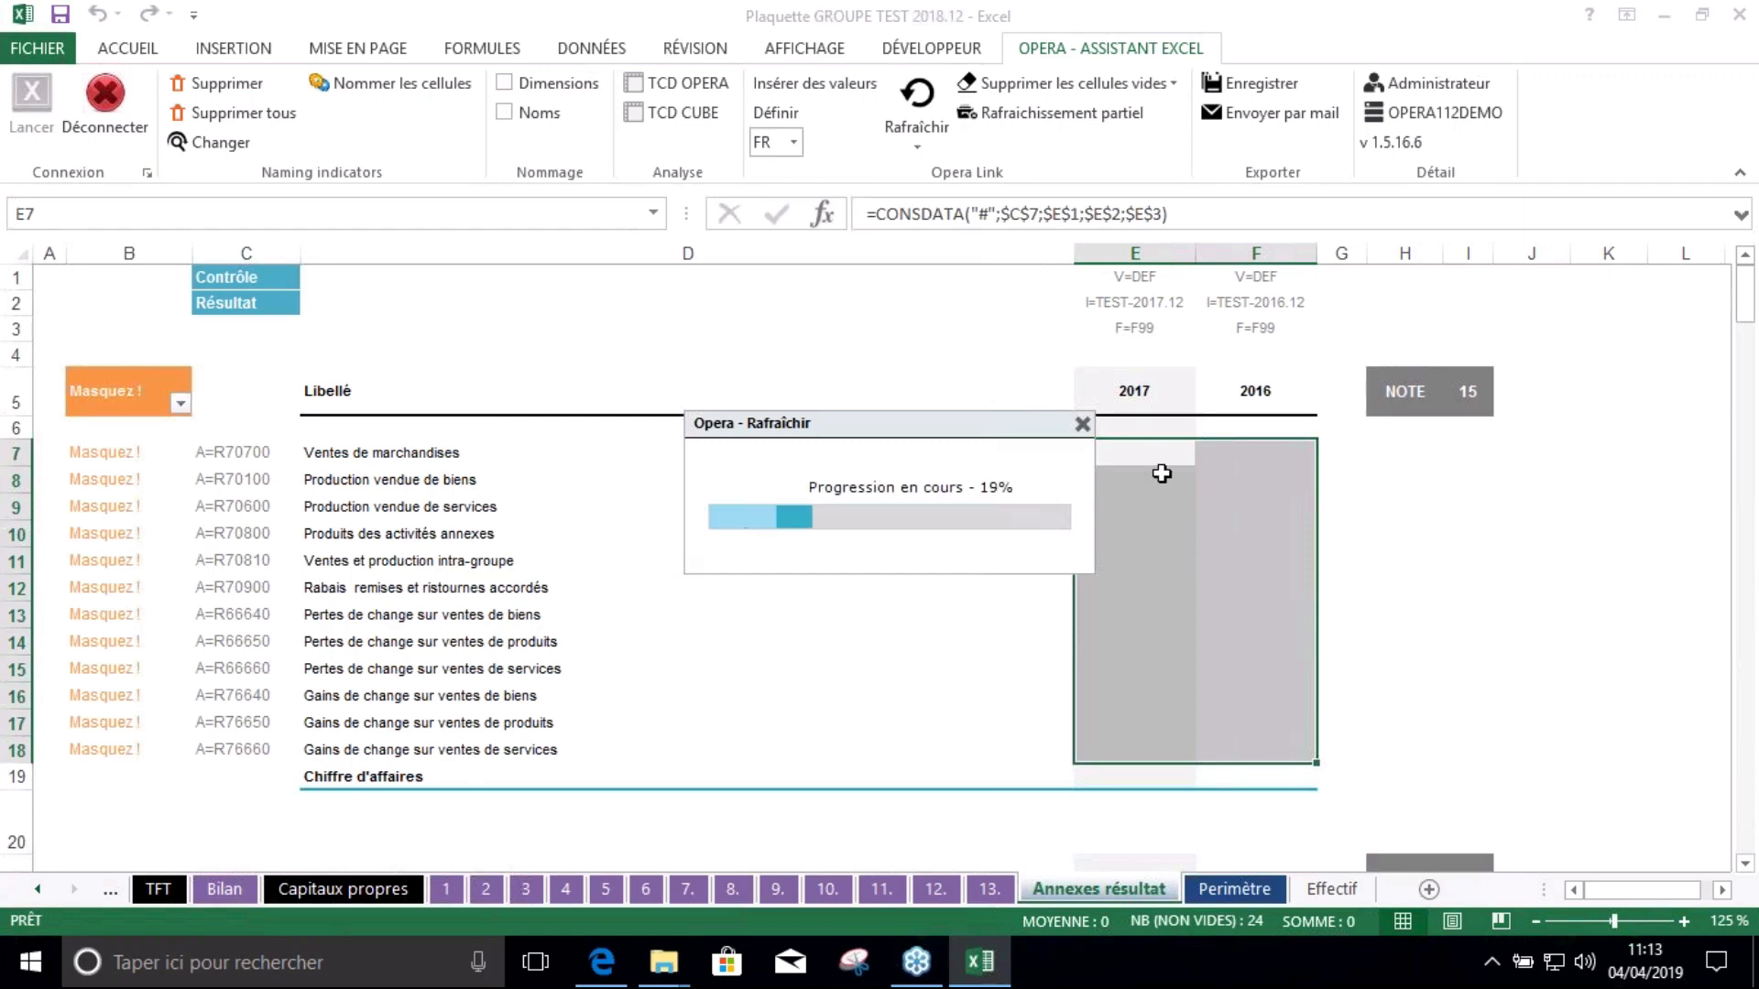
click(1002, 514)
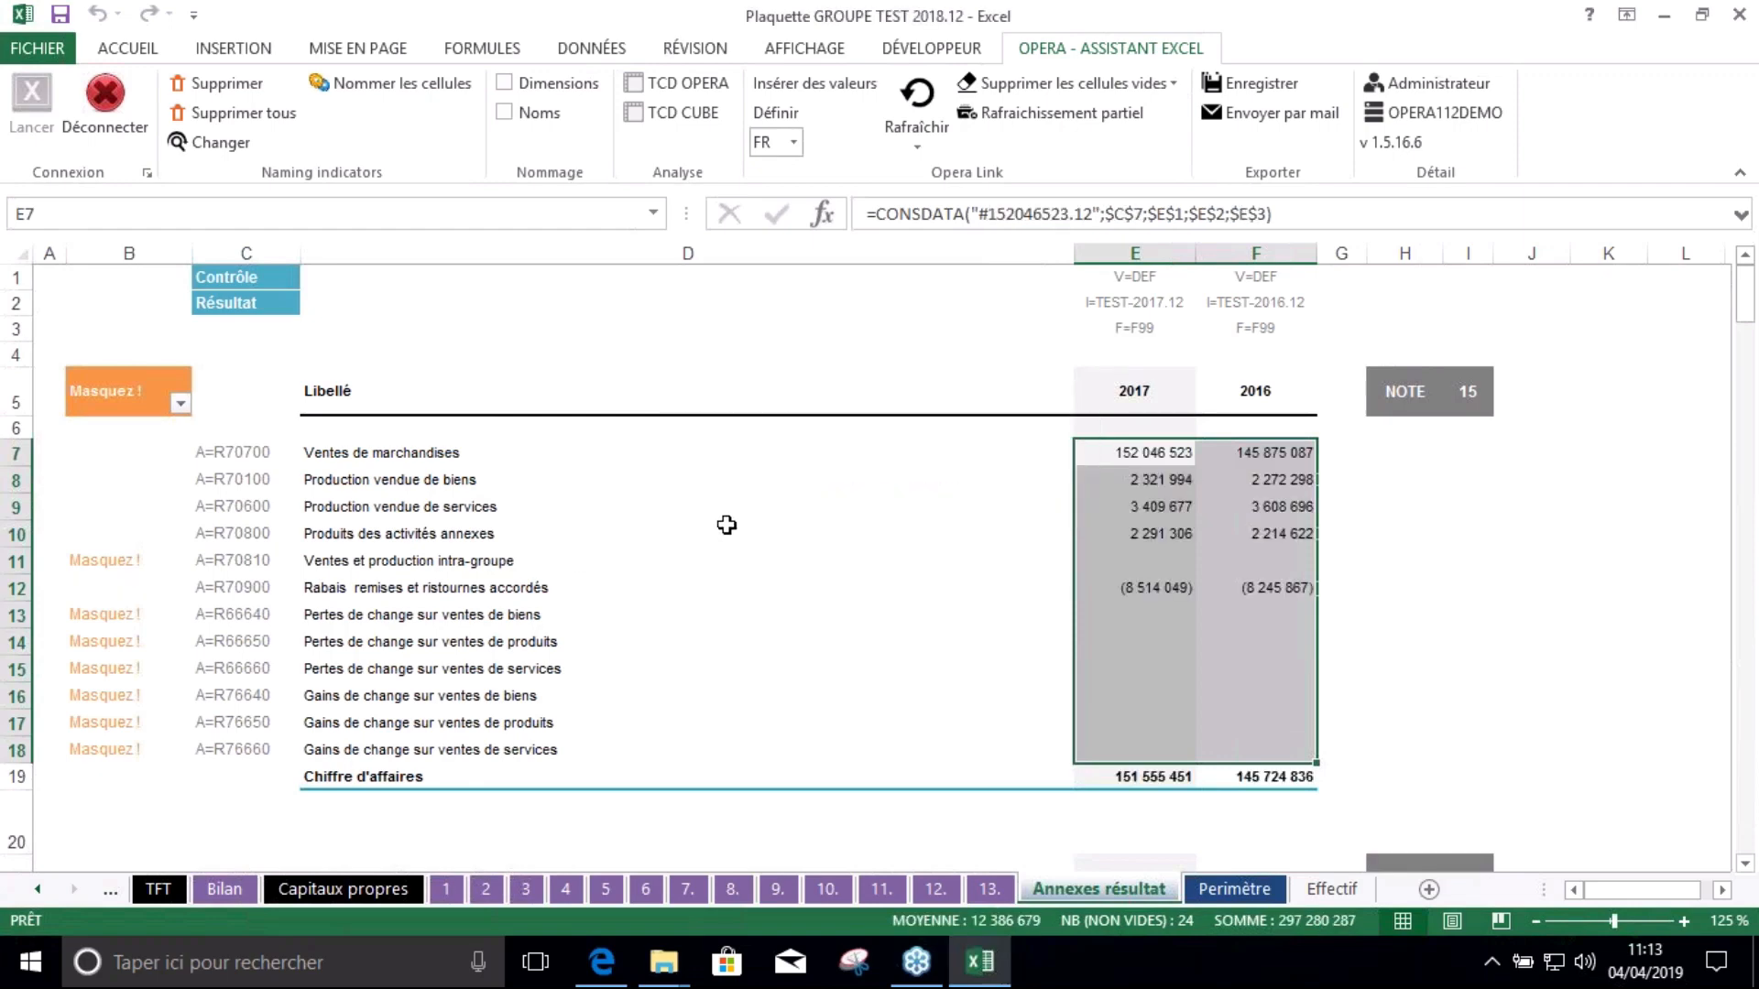
click(1127, 539)
click(579, 590)
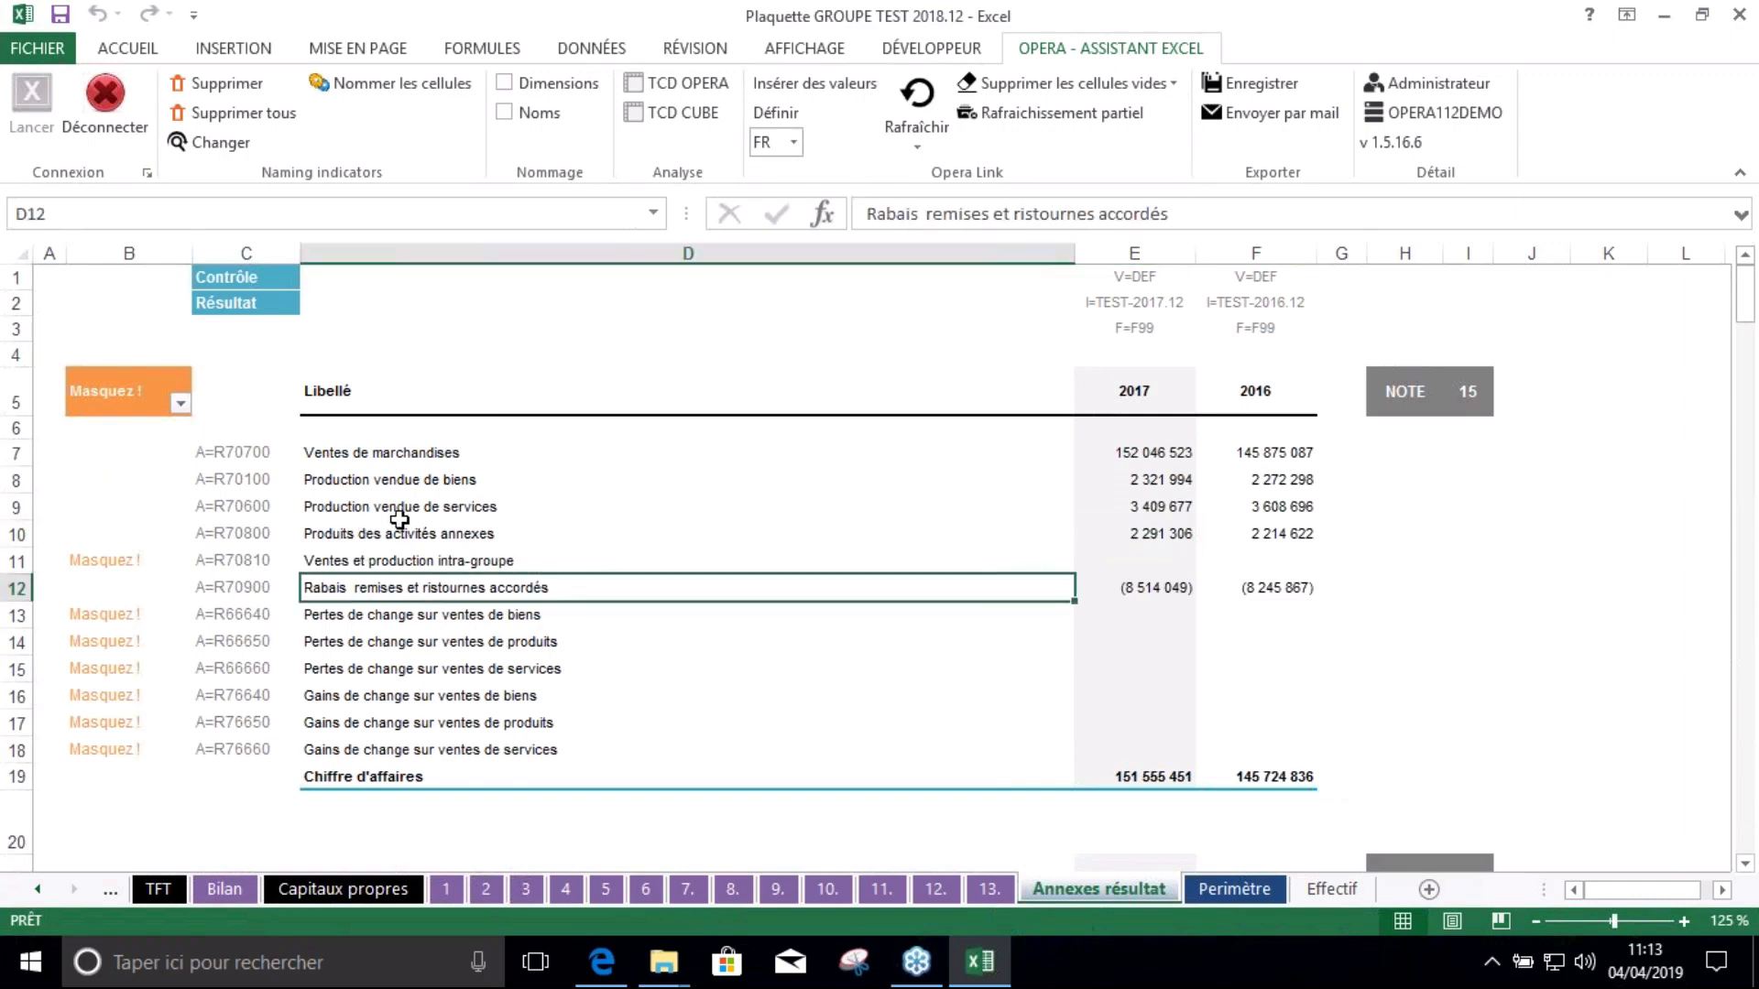
Uncheck Masquez ! in the column's AutoFilter, then scroll to verify the remaining amount lines
click(418, 672)
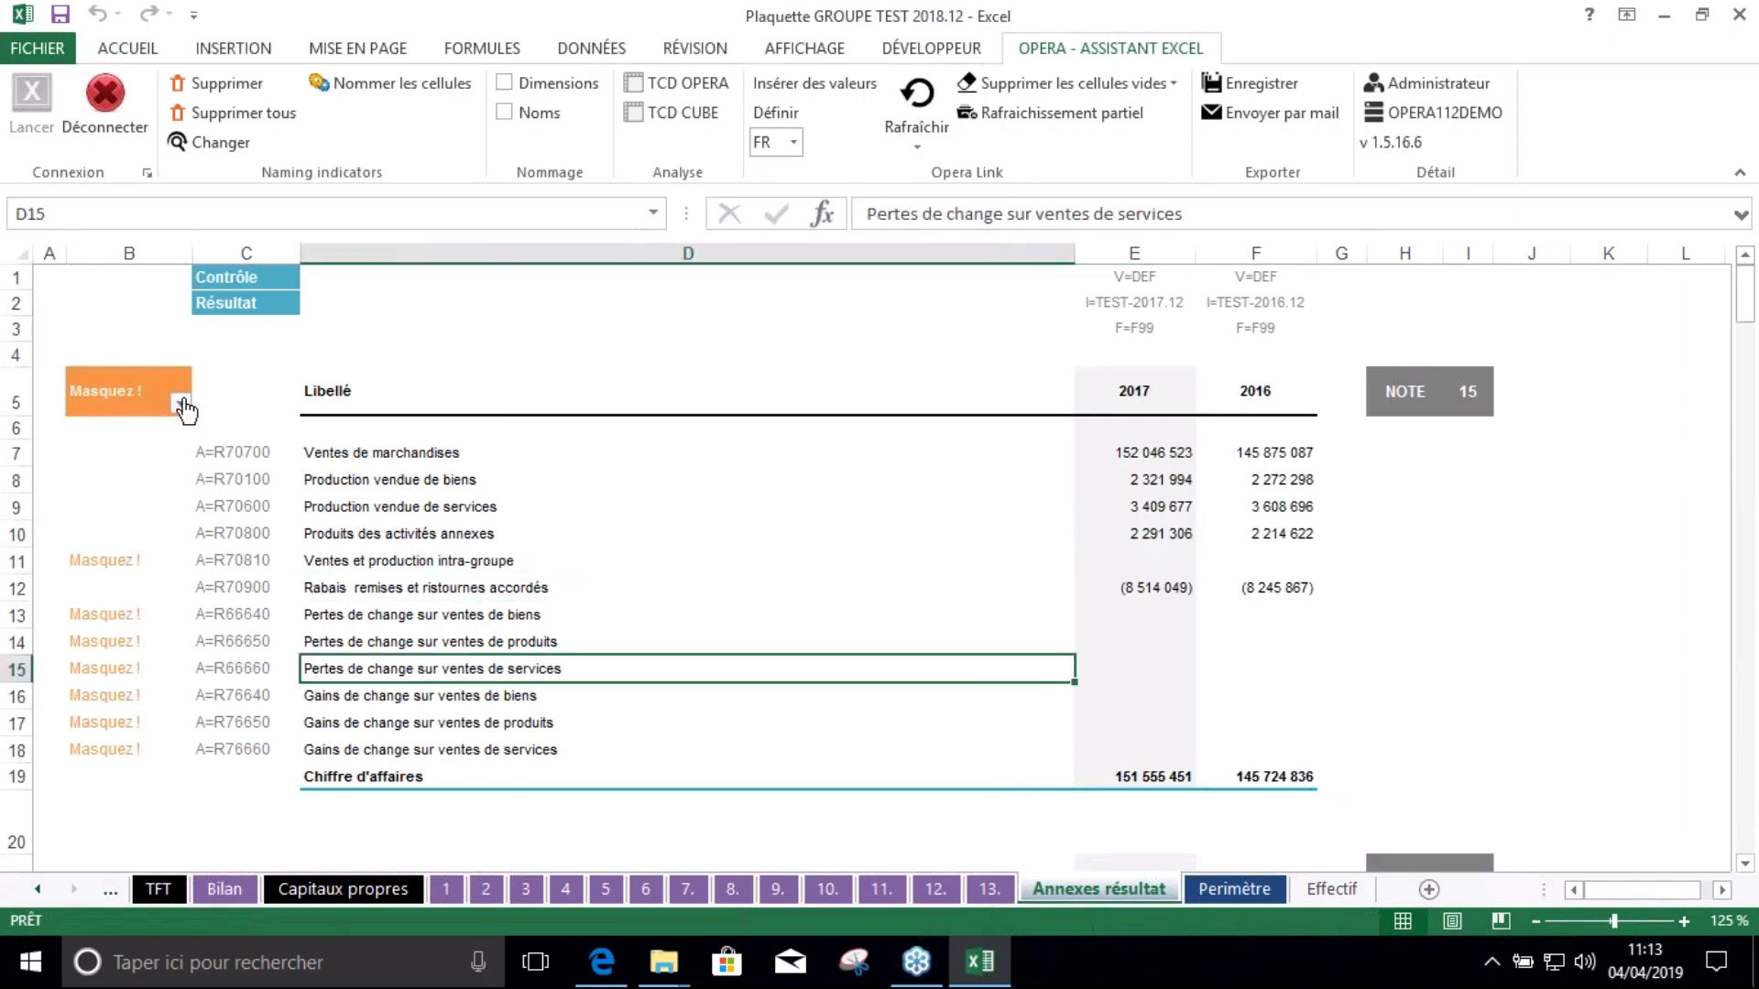
click(111, 489)
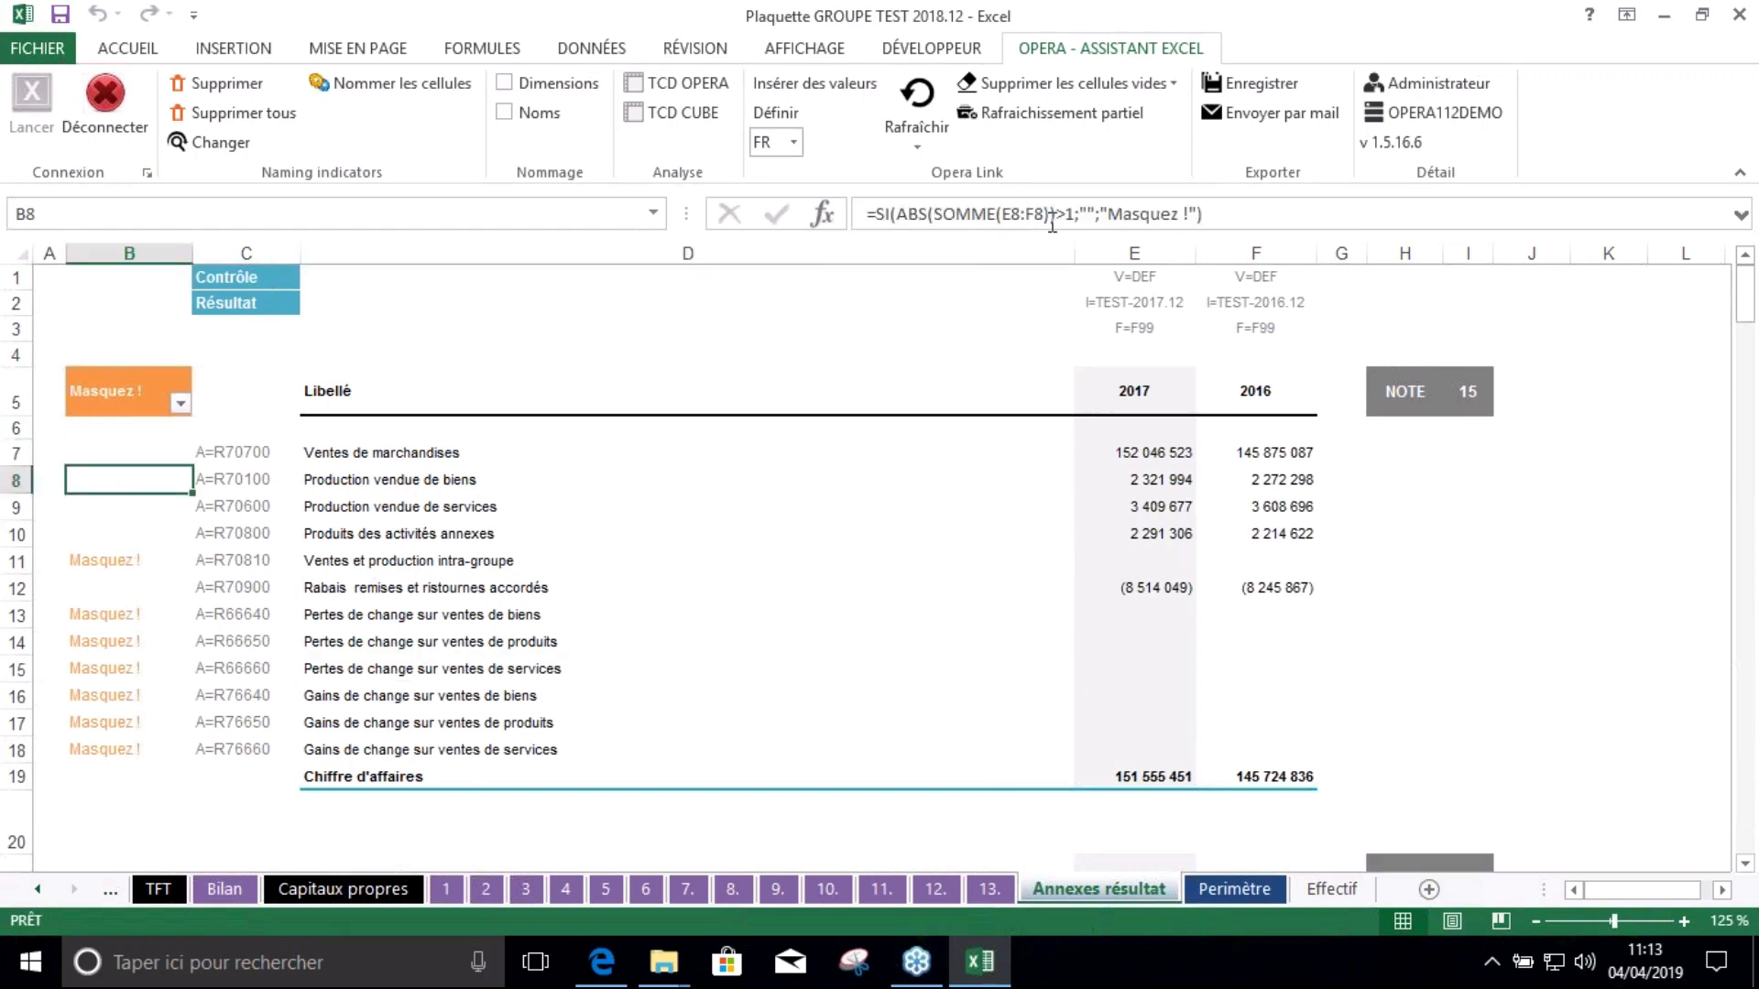
click(332, 640)
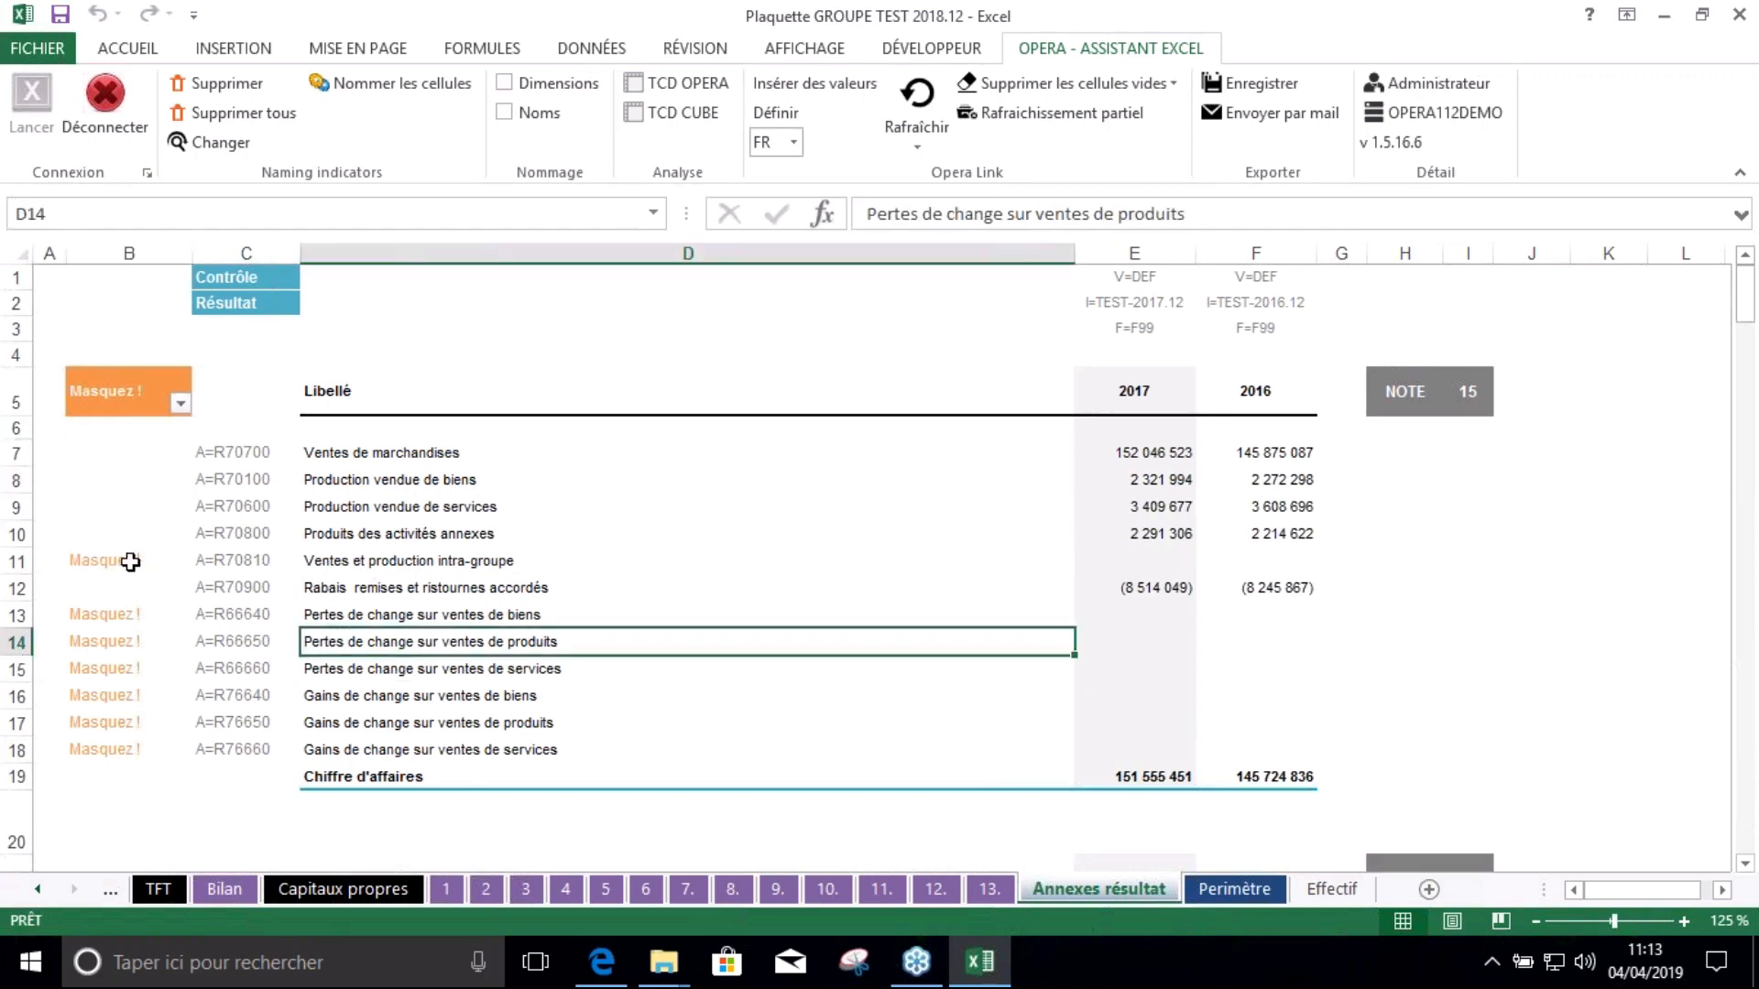
click(183, 406)
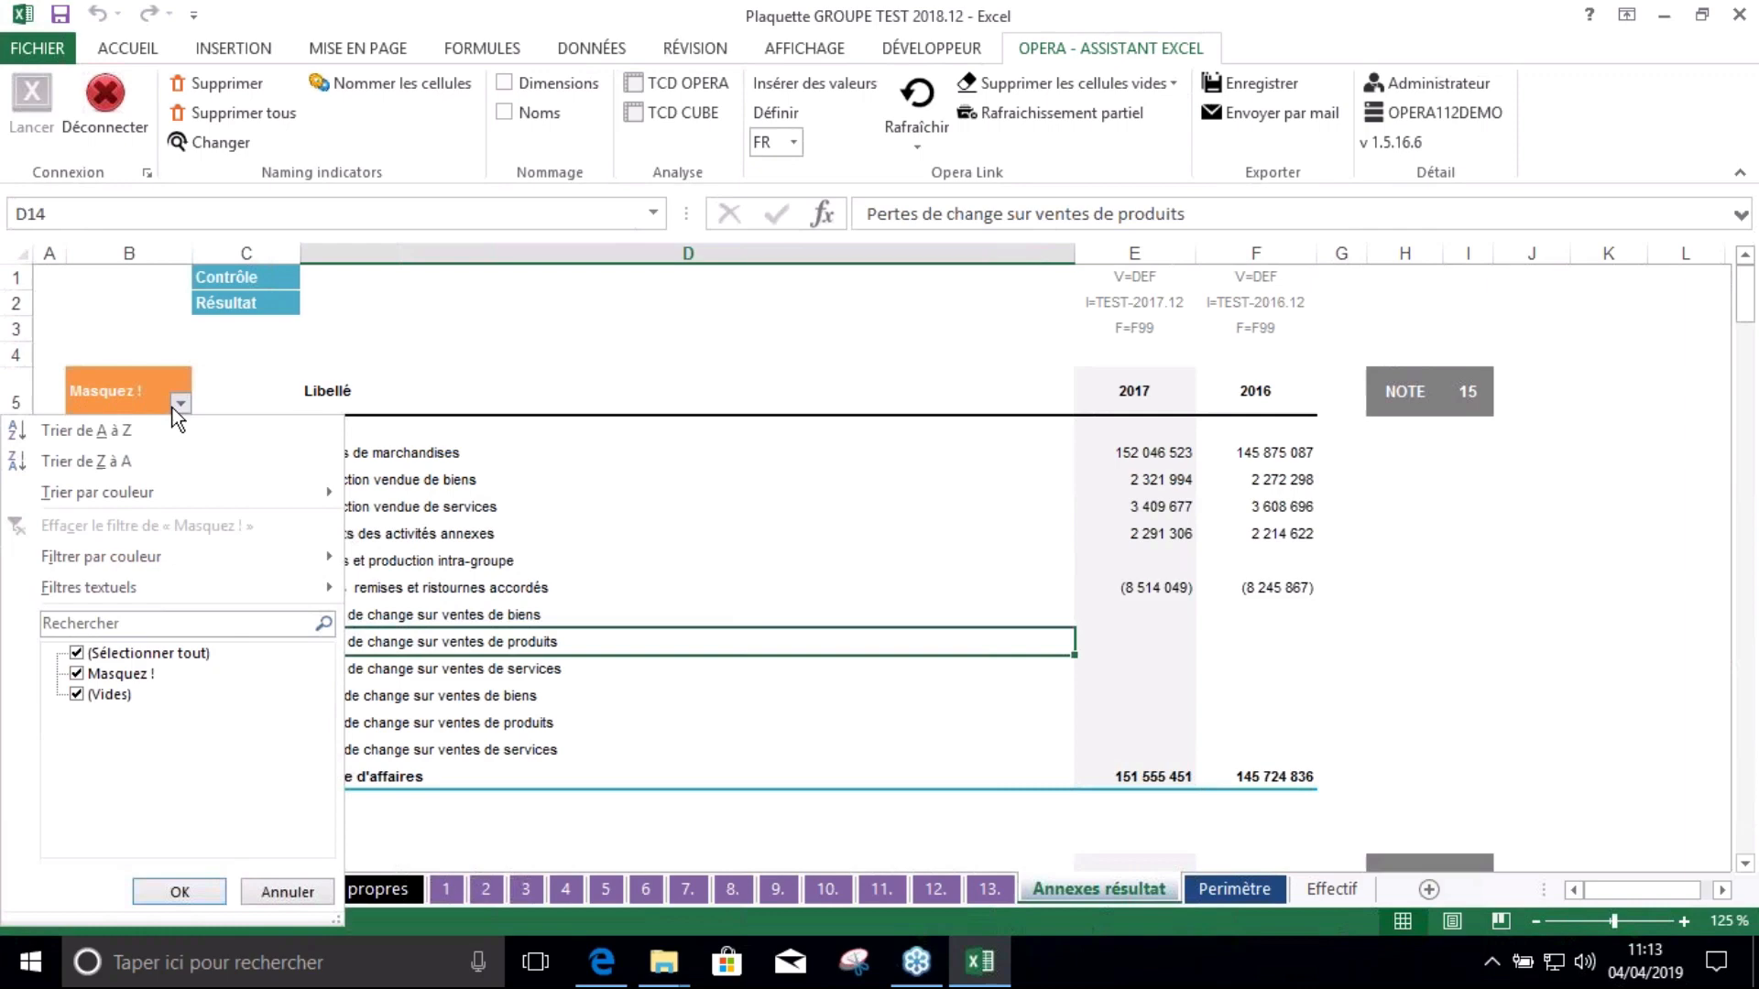
click(77, 676)
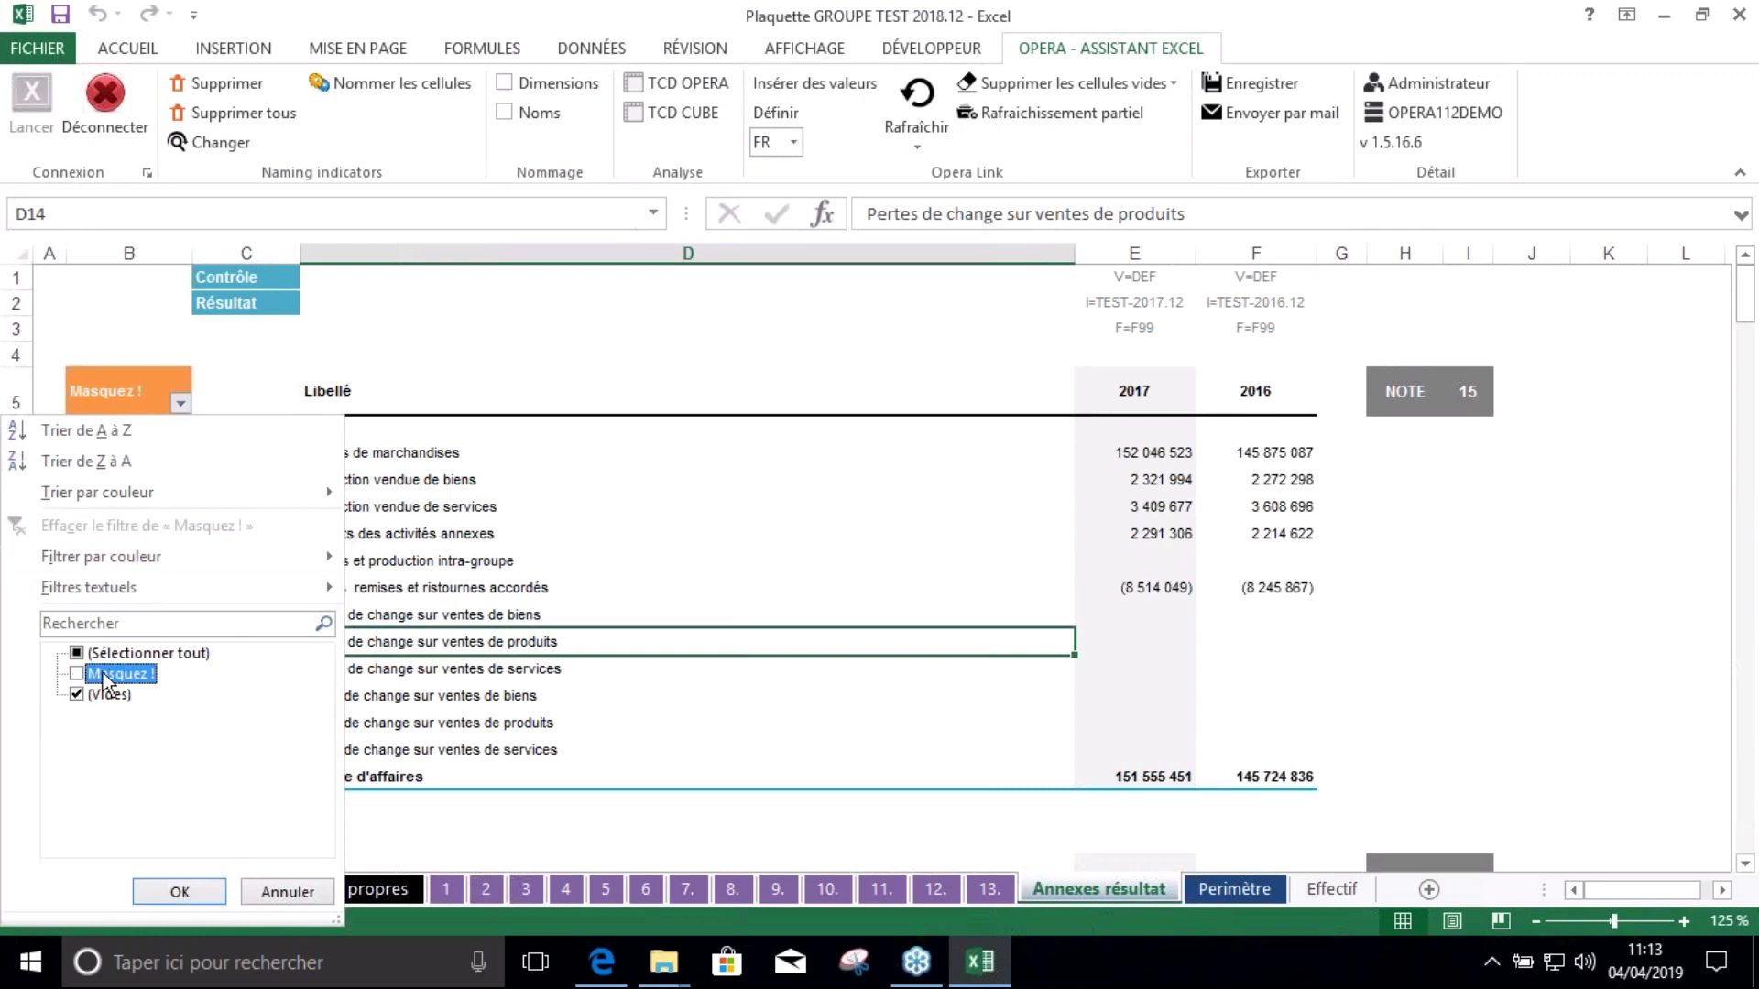
click(196, 890)
click(690, 609)
scroll(692, 615, down, 5)
scroll(692, 615, down, 20)
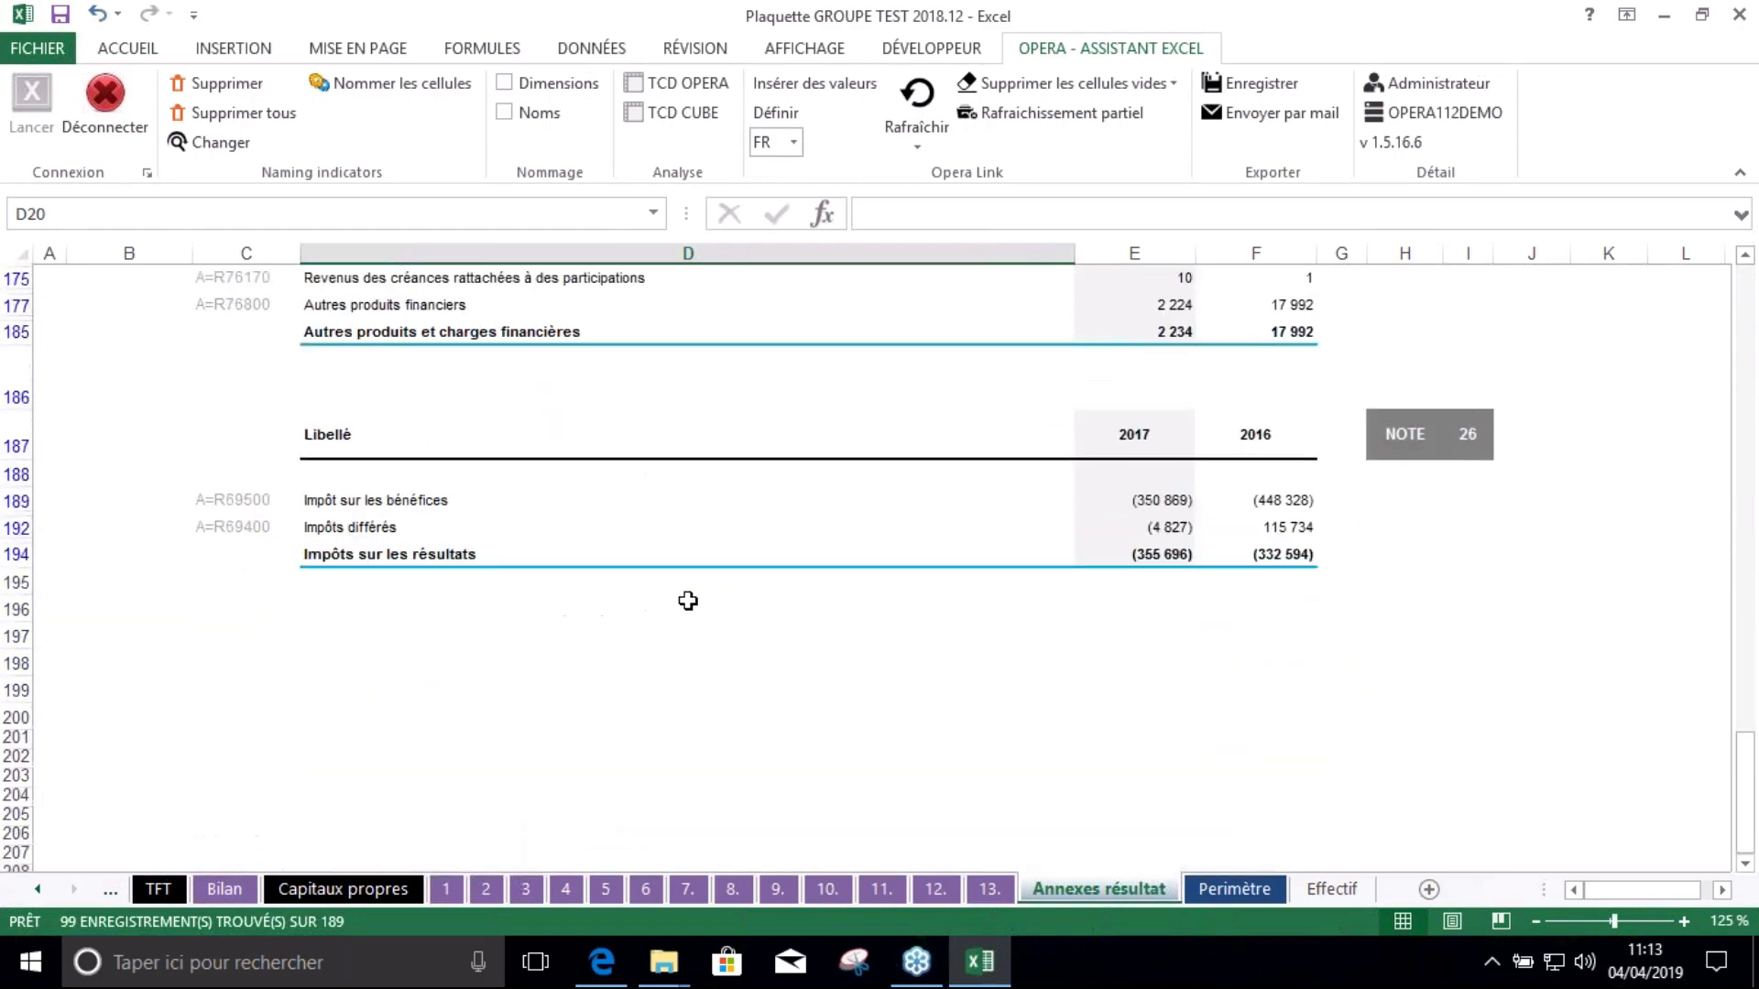
scroll(688, 601, up, 20)
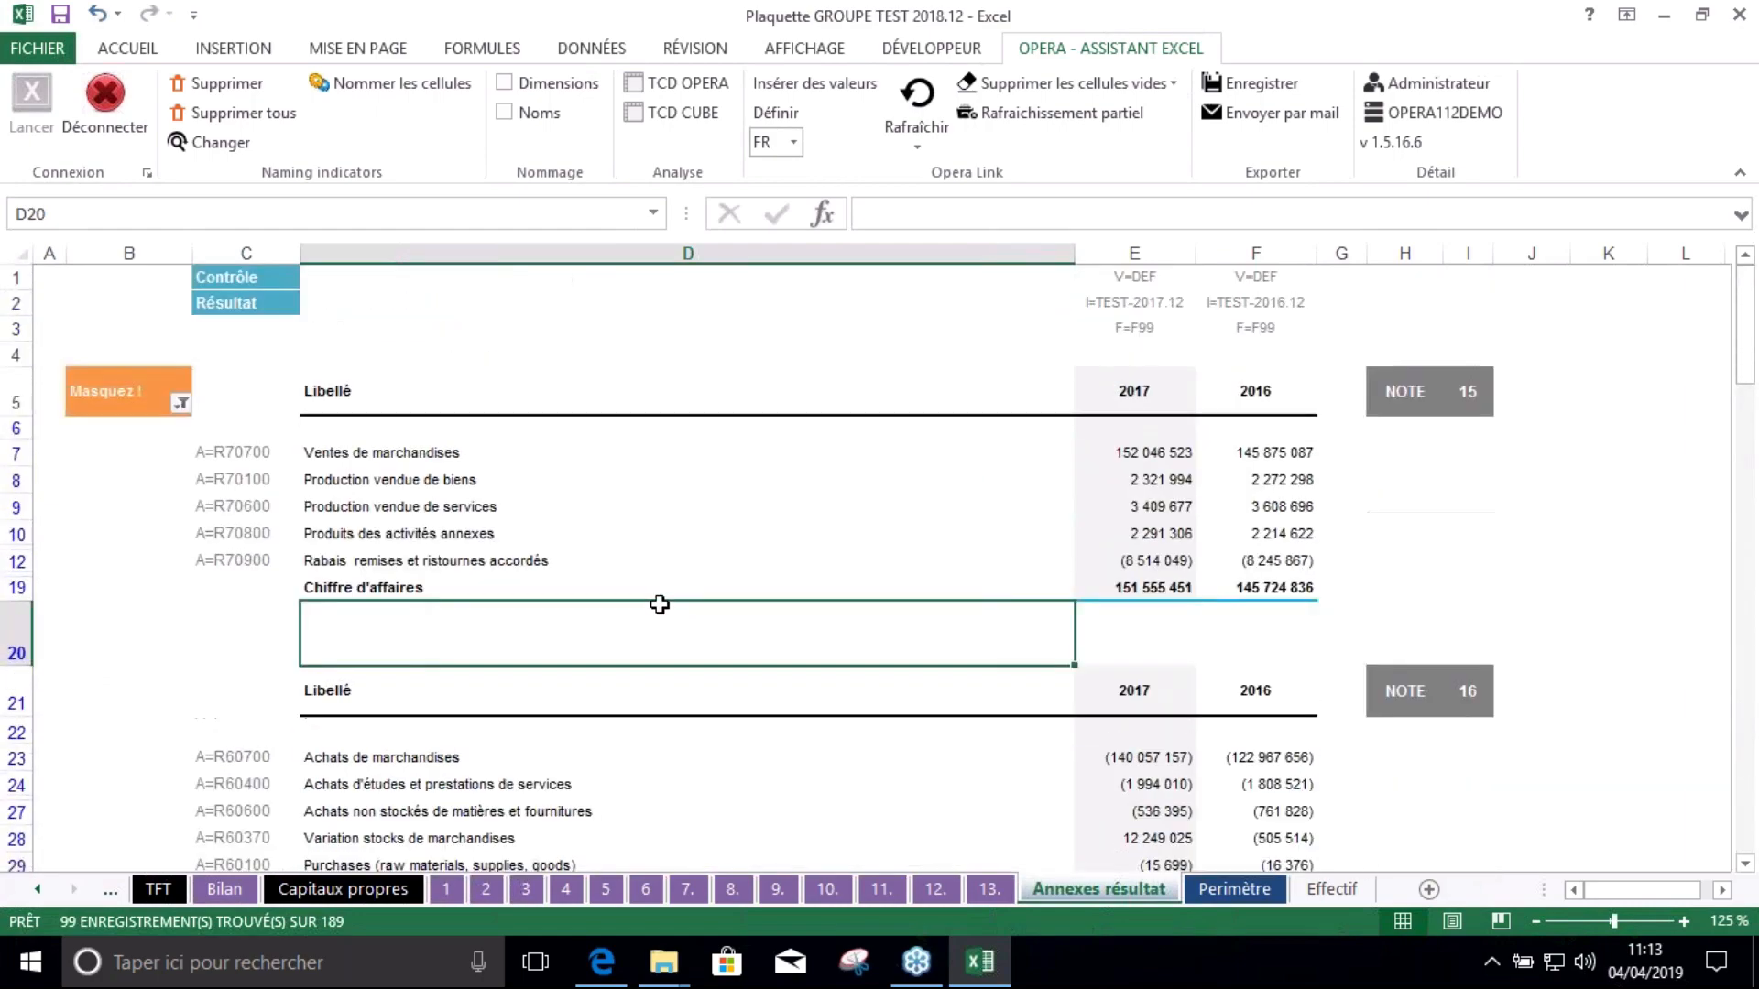
Go to the Control sheet and check the Annexes figure formula in E10
click(37, 888)
click(42, 888)
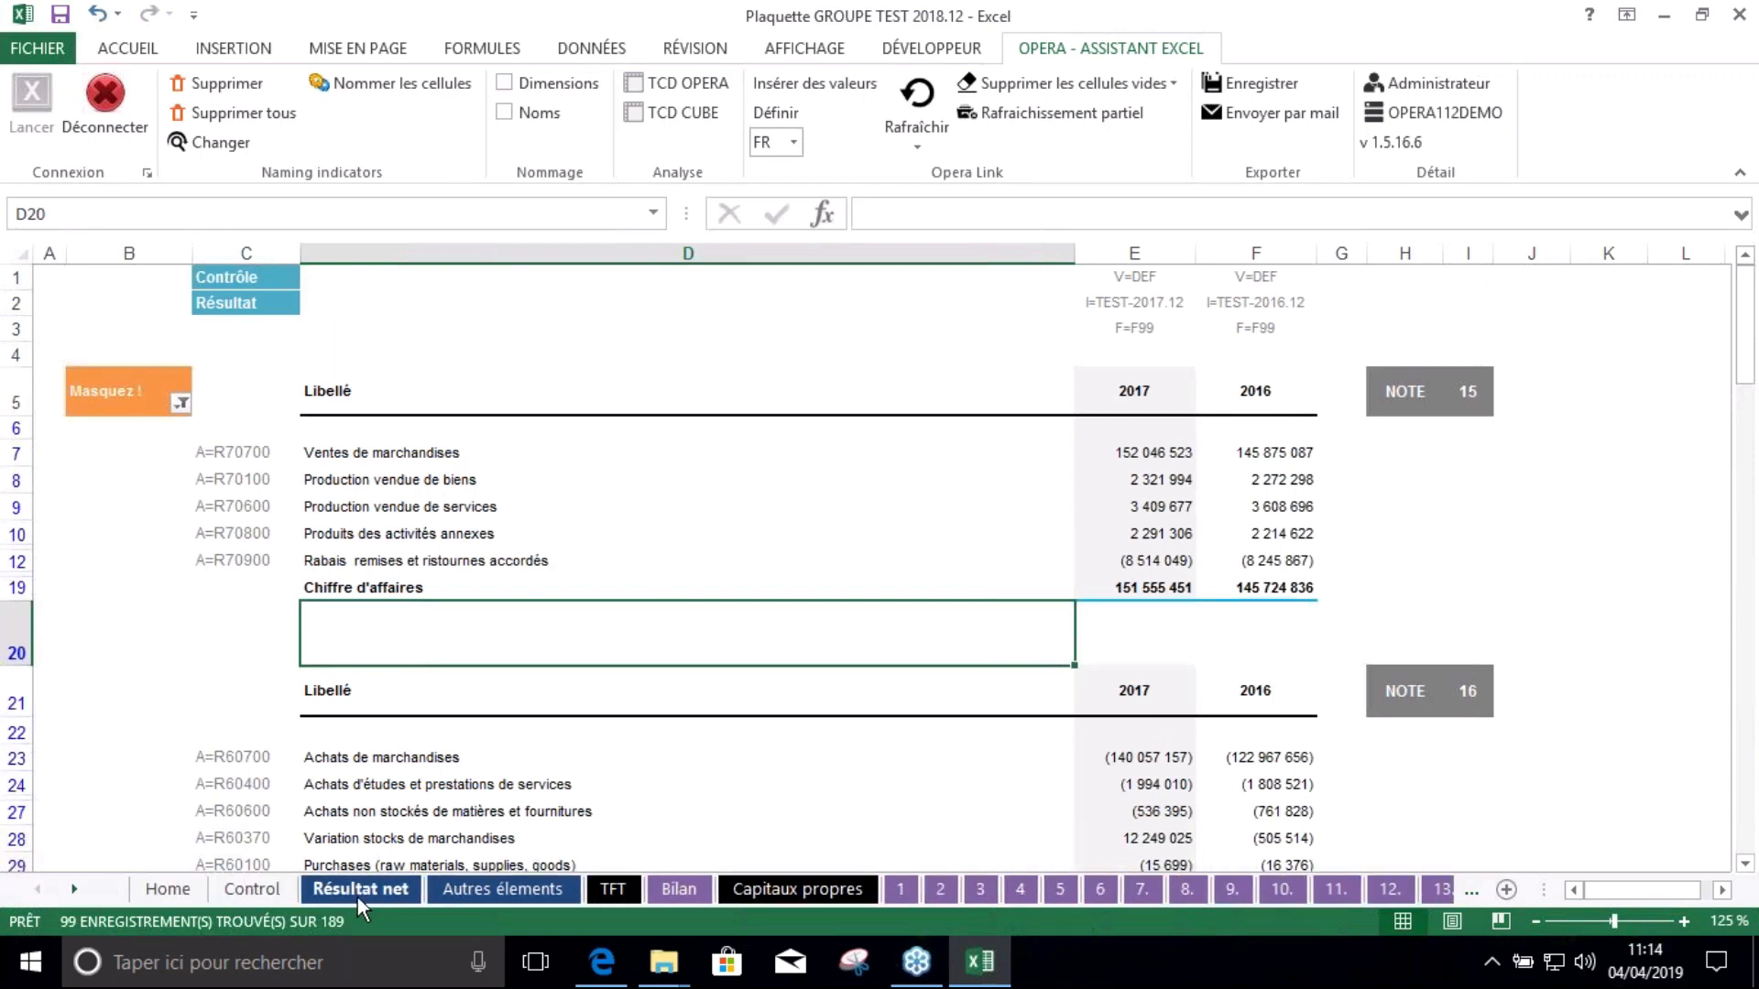
click(252, 888)
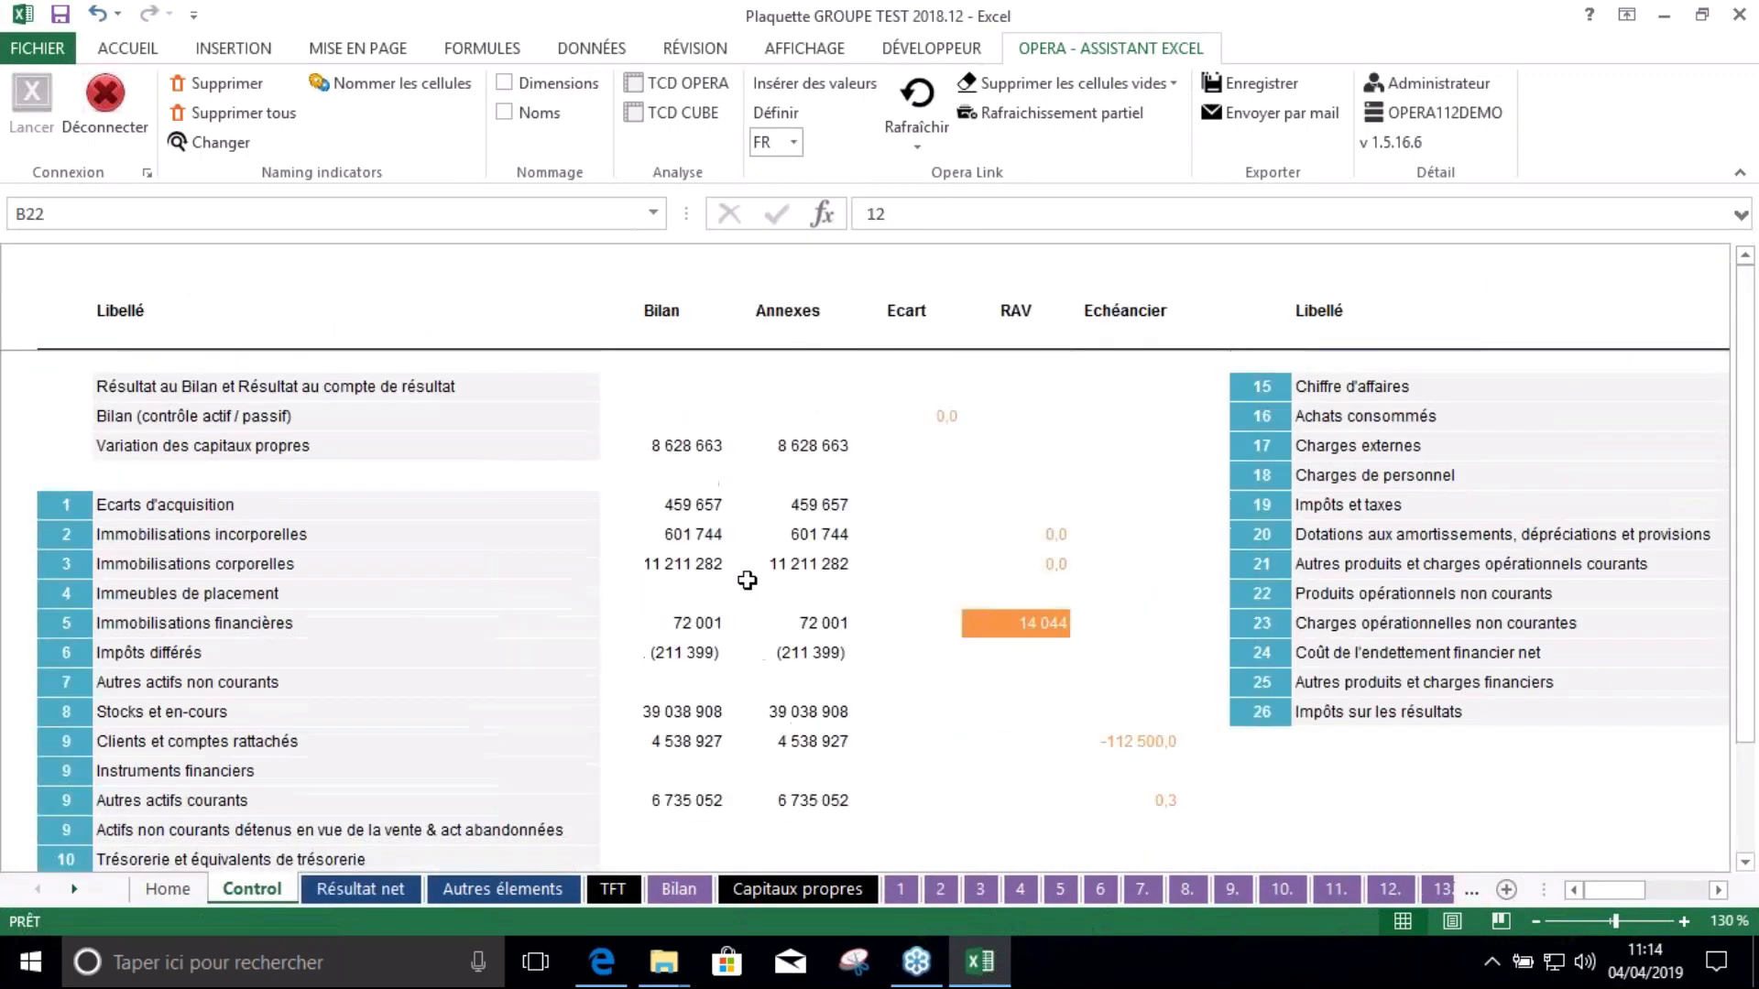
click(750, 570)
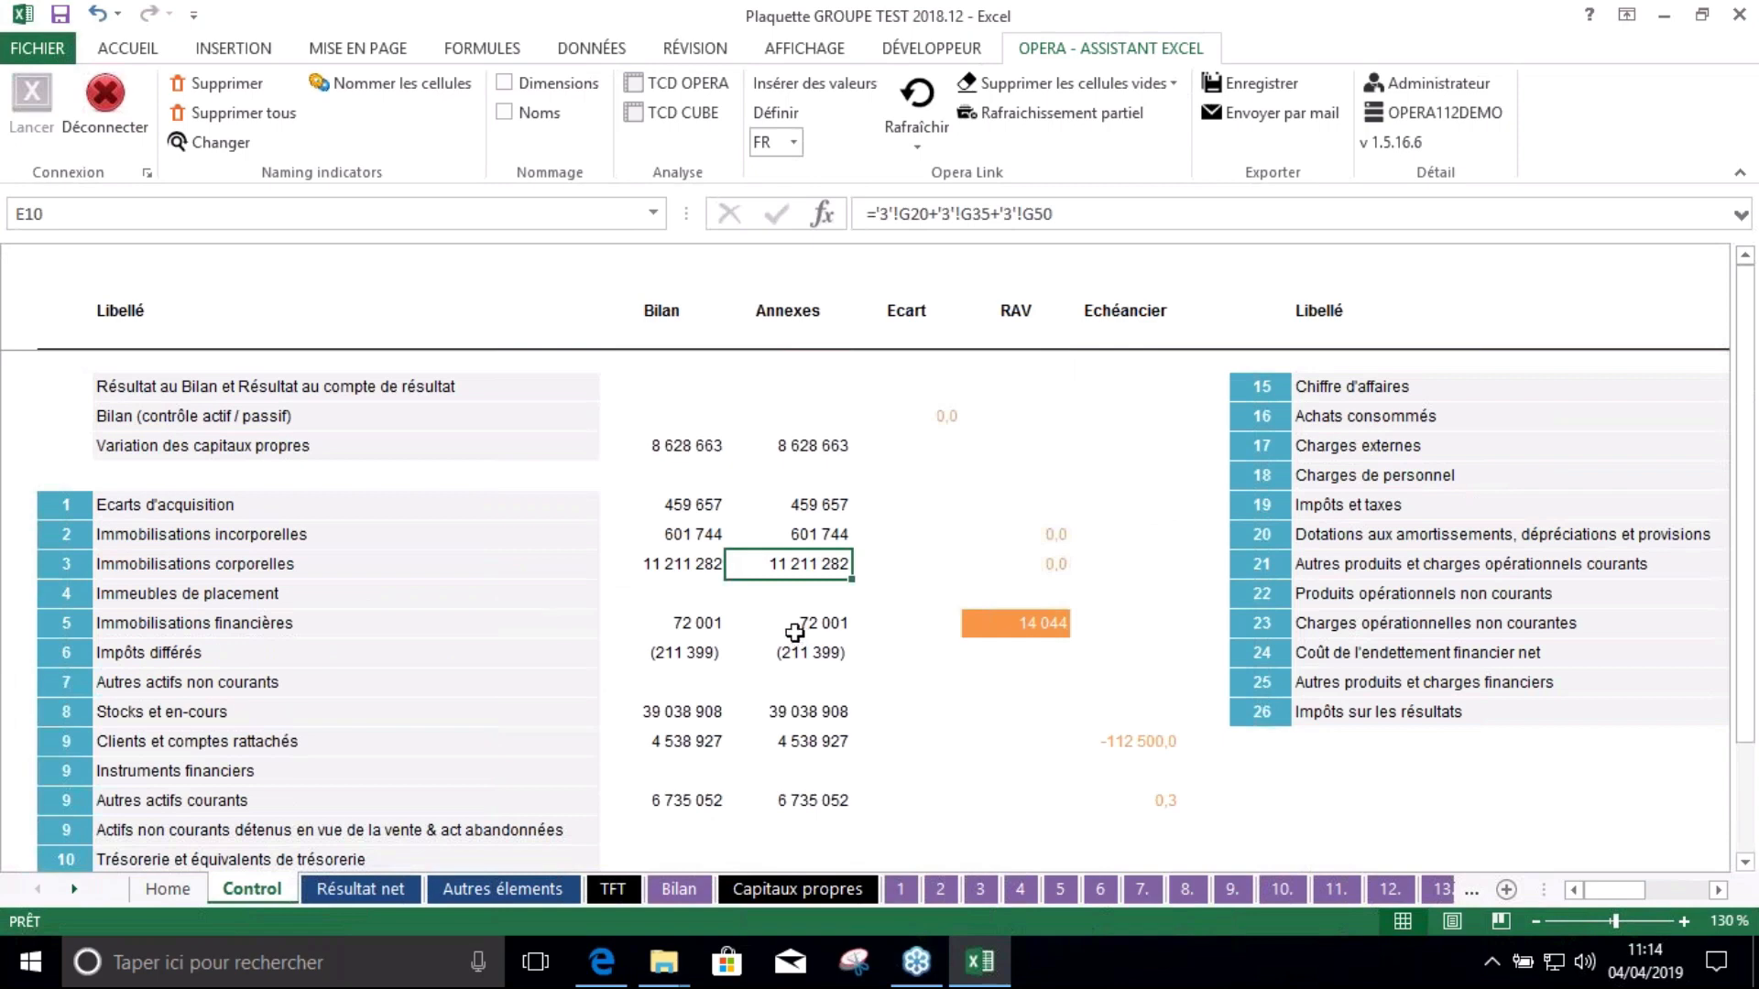
Move through the Résultat net, Autres éléments and TFT sheets to the Bilan sheet
click(381, 890)
click(504, 888)
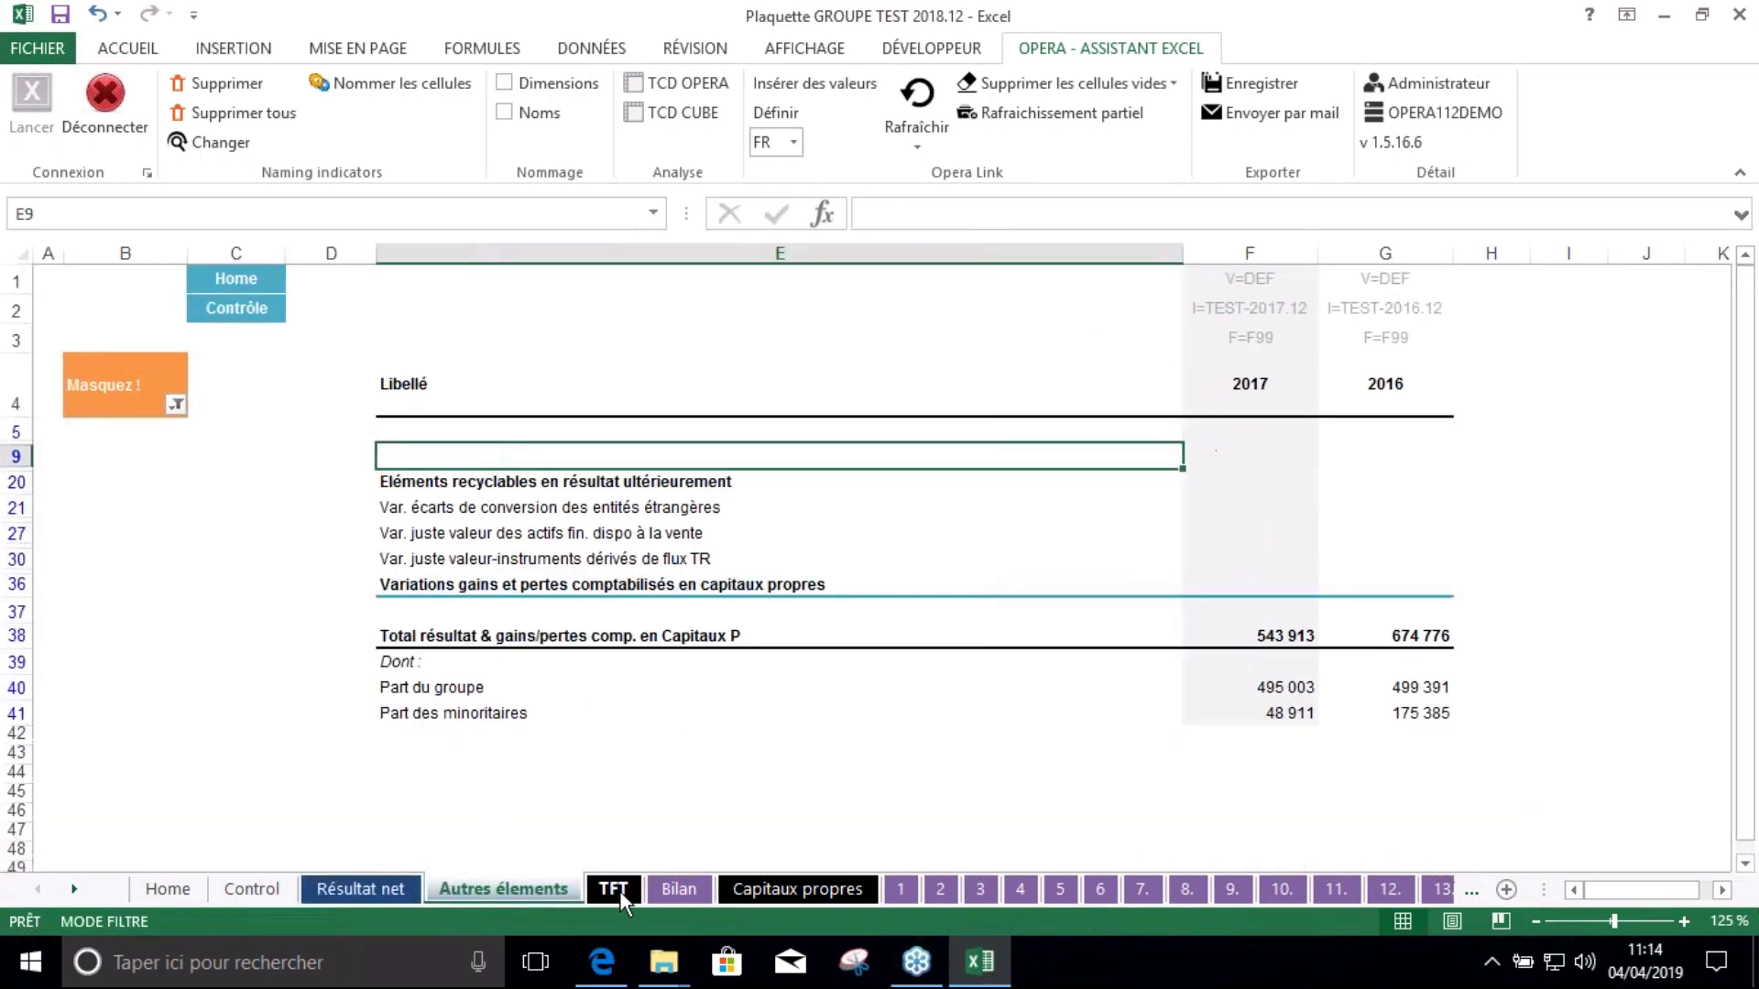
click(619, 893)
click(536, 891)
click(678, 890)
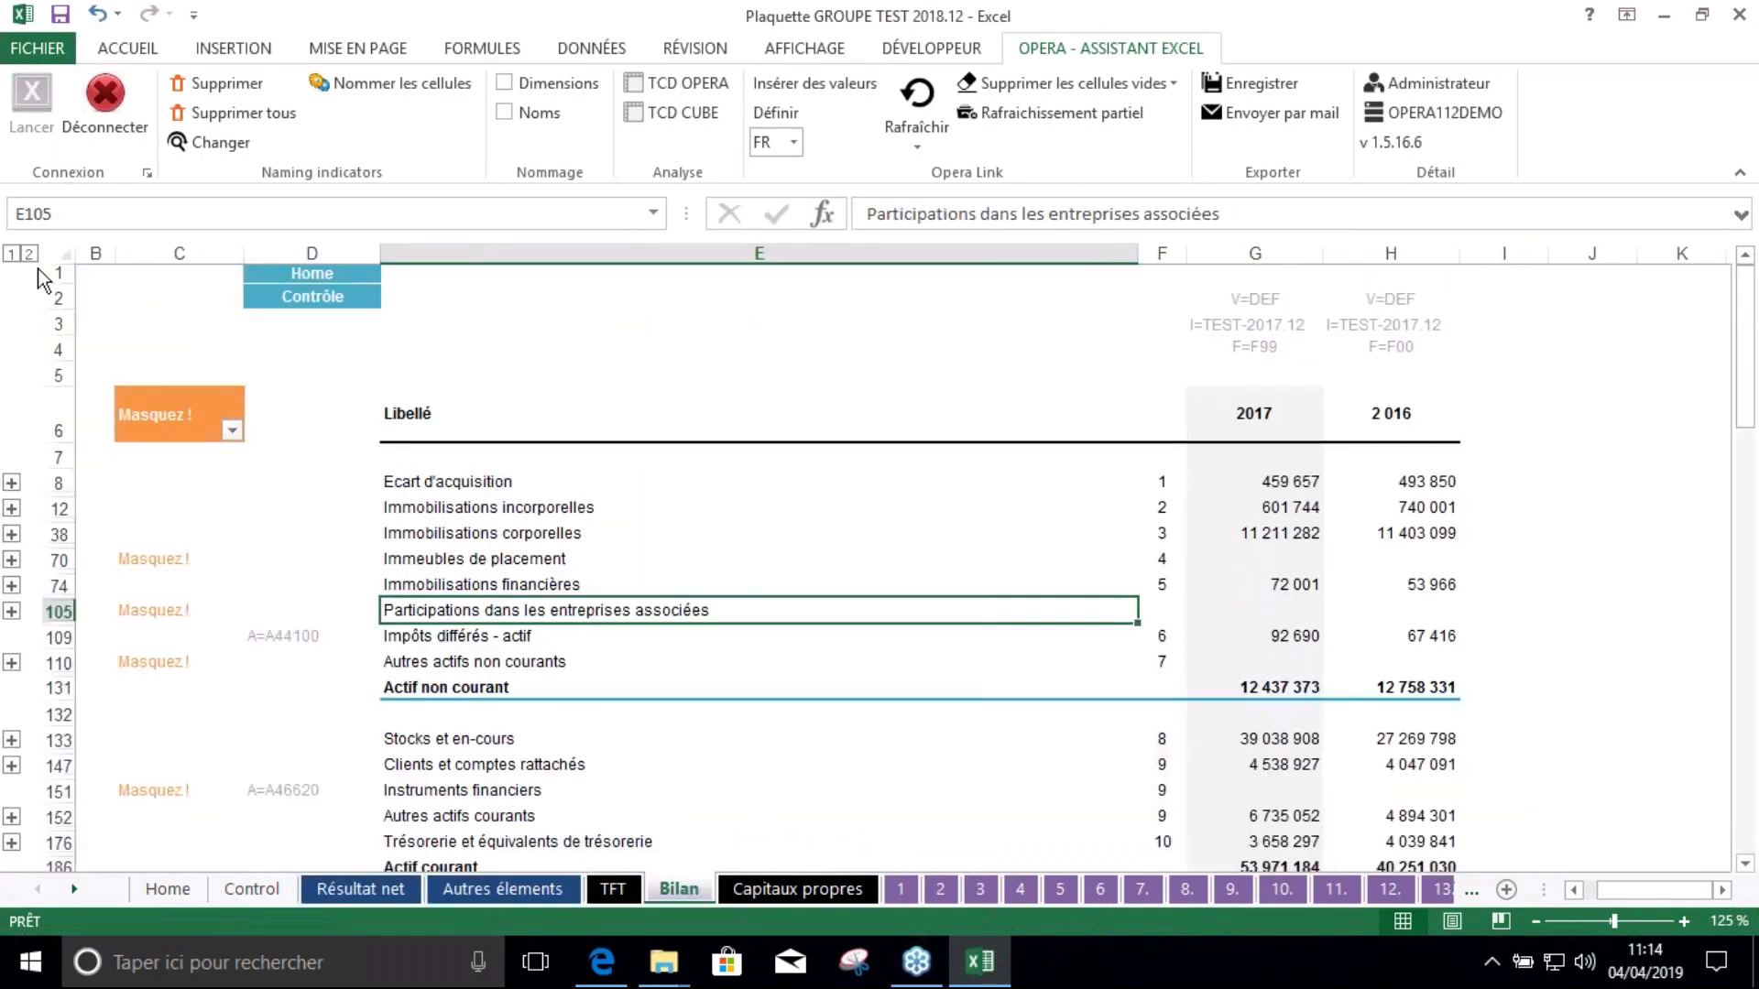
click(232, 431)
Hide the Masquez ! rows on the Bilan sheet and collapse the outline to summary lines
click(340, 682)
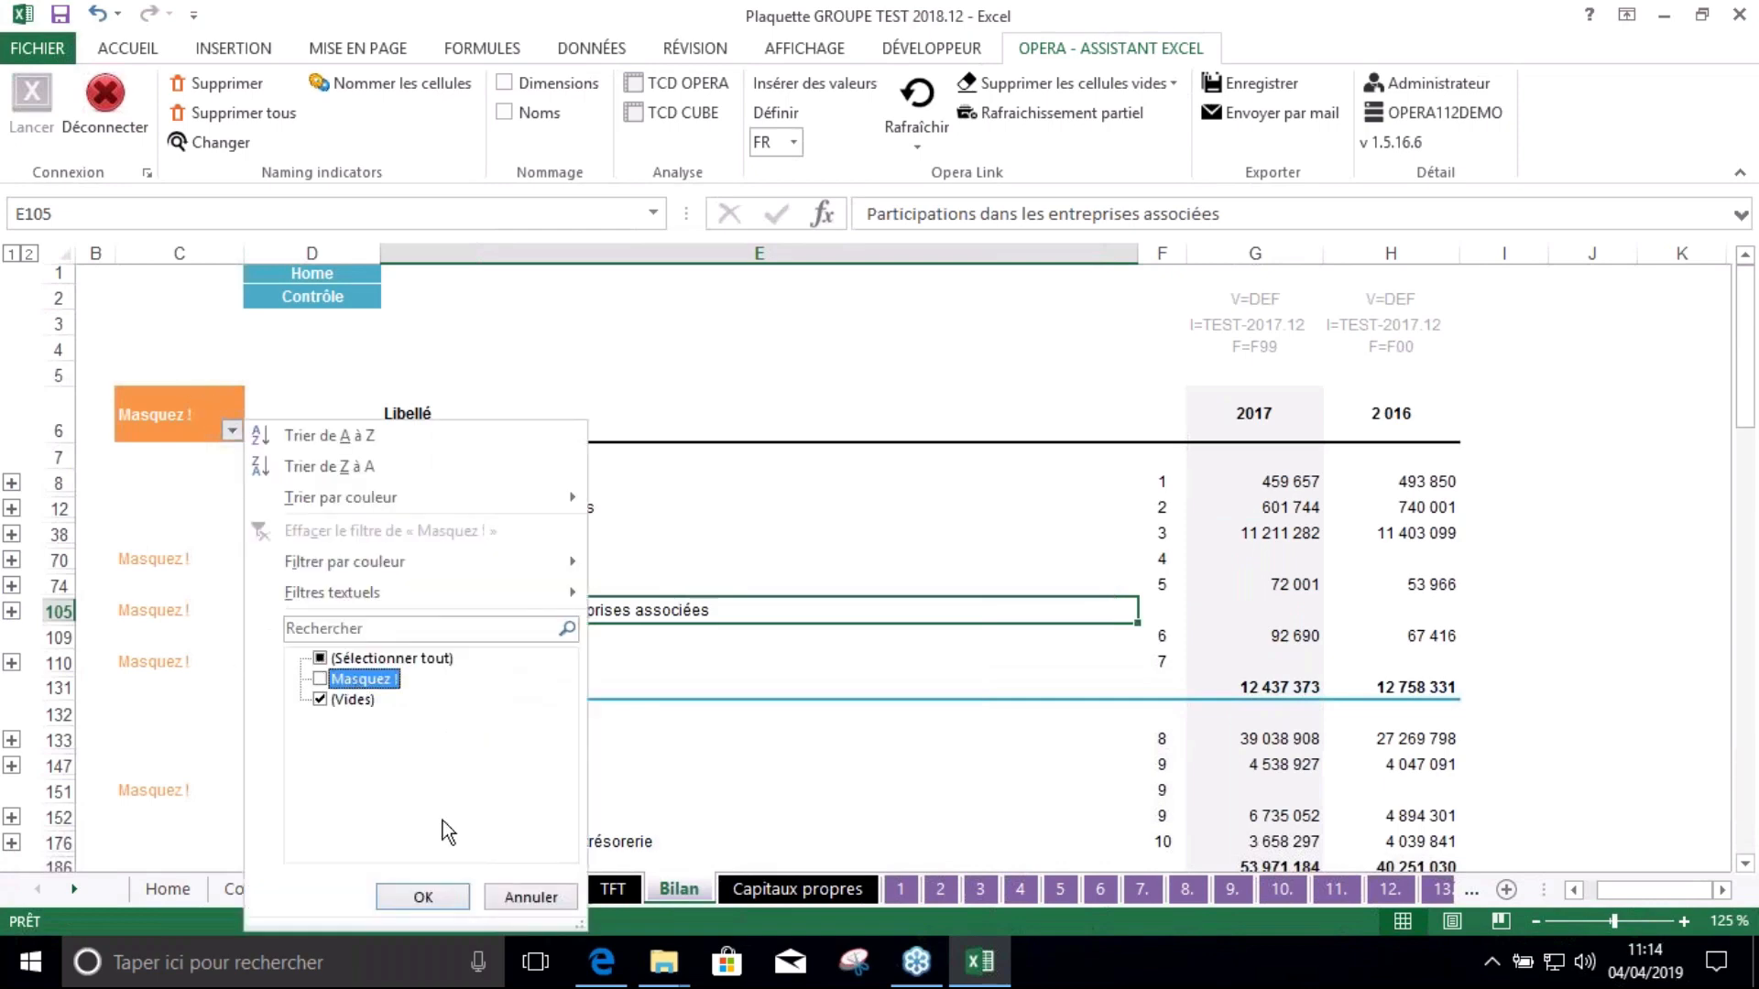
click(458, 901)
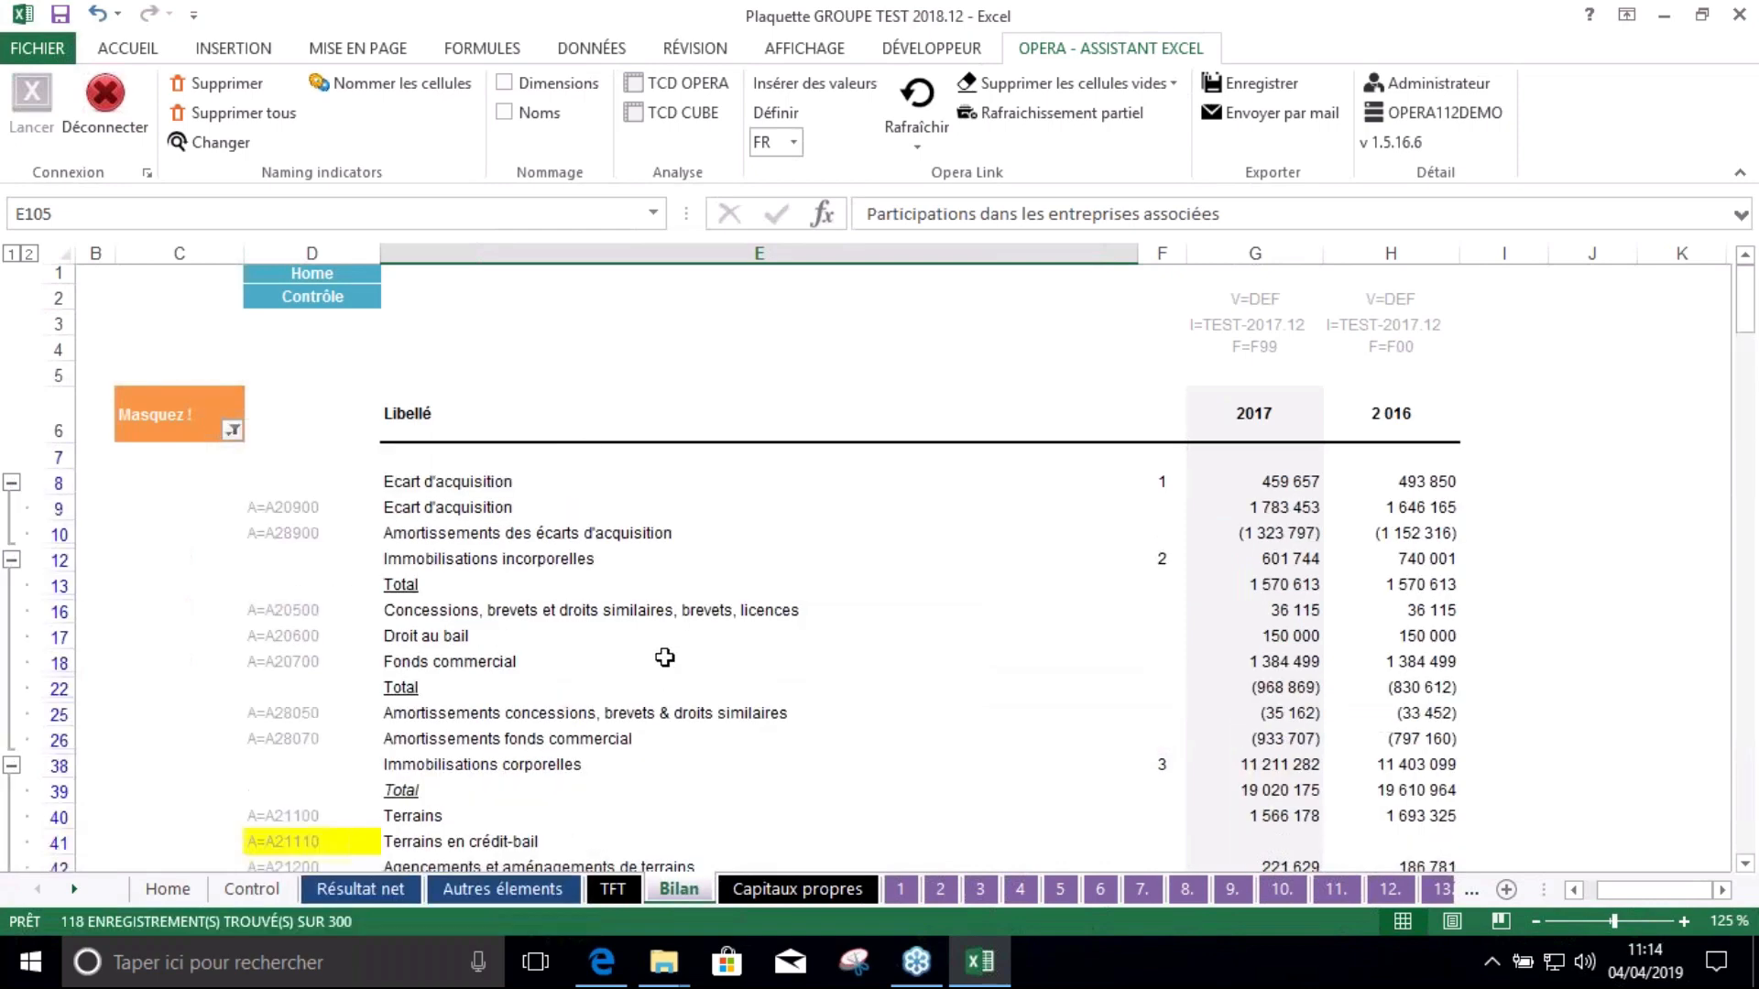
click(12, 256)
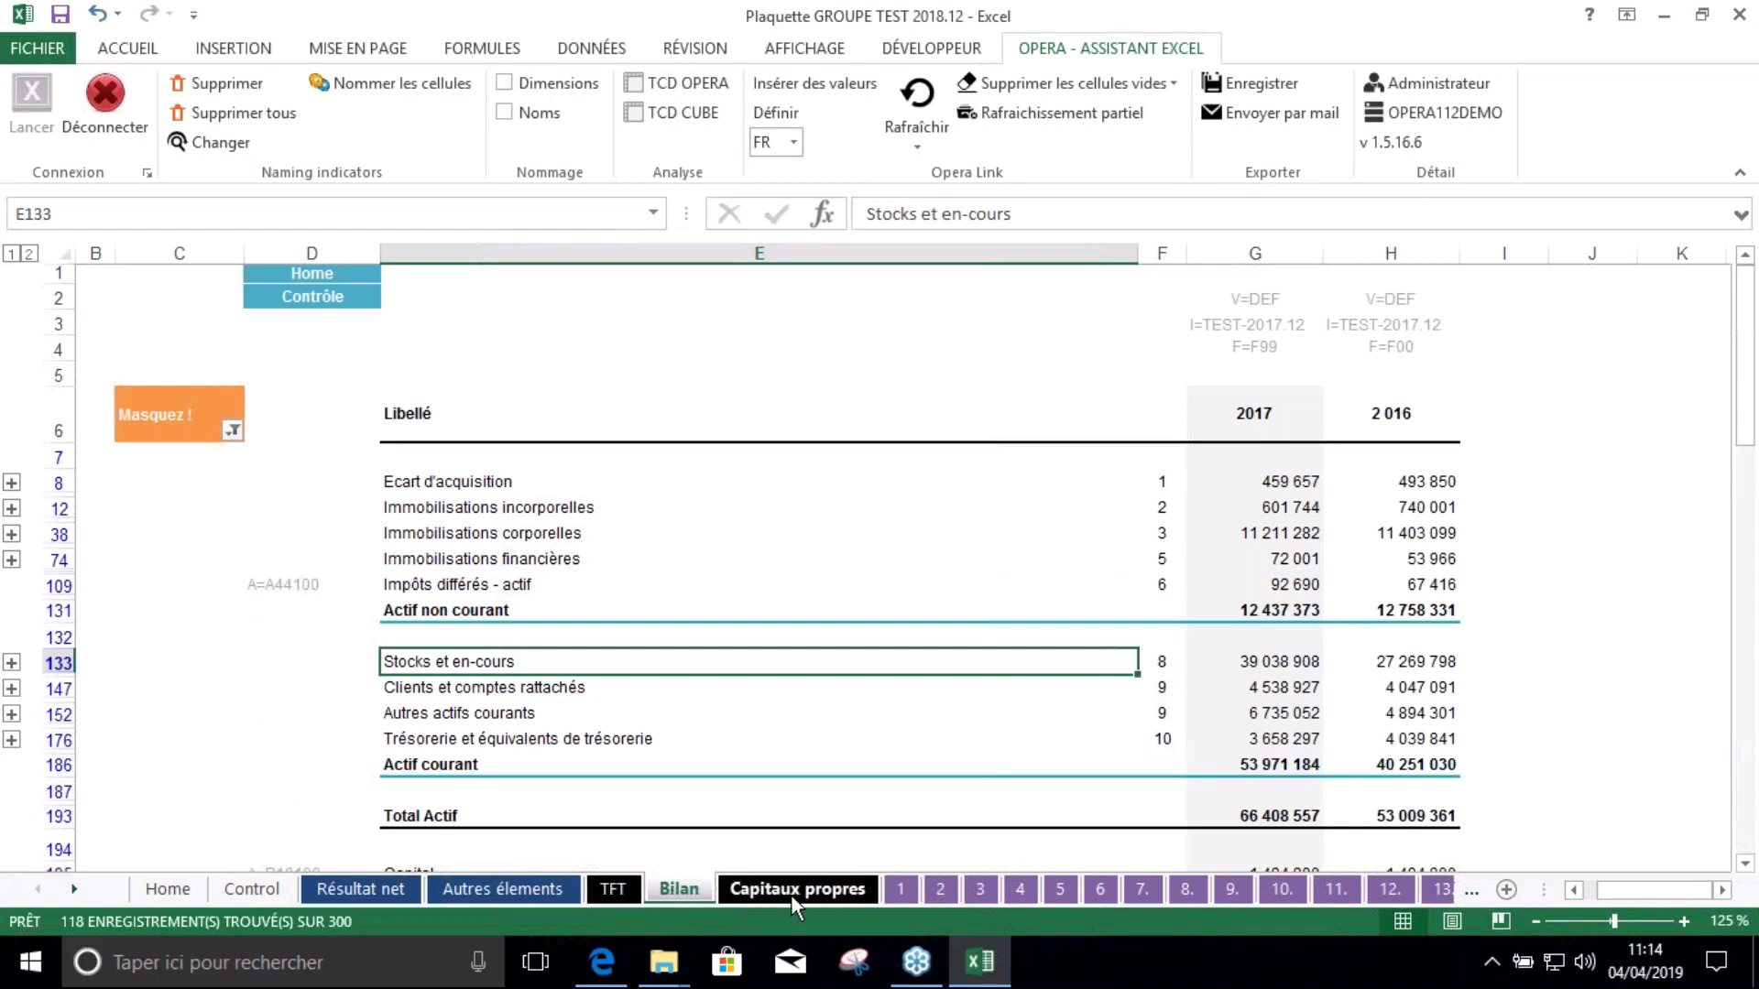
Filter the Masquez ! rows out of the Capitaux propres sheet
click(791, 890)
scroll(367, 476, up, 2)
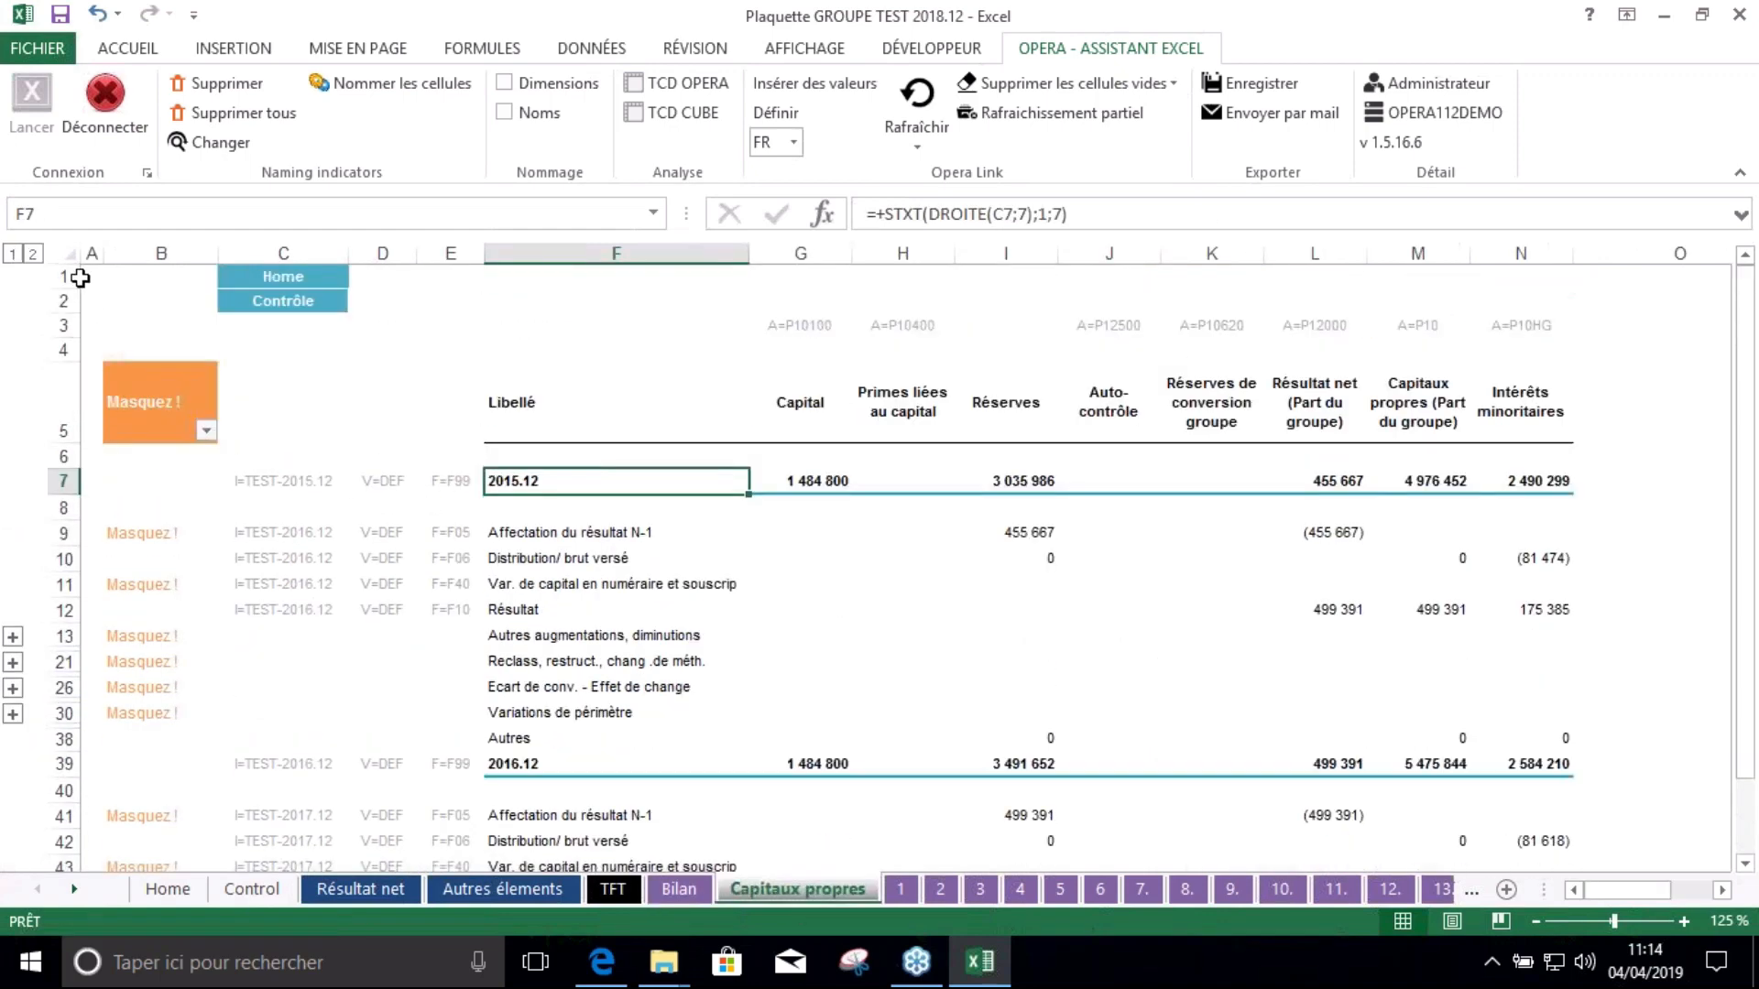
click(206, 431)
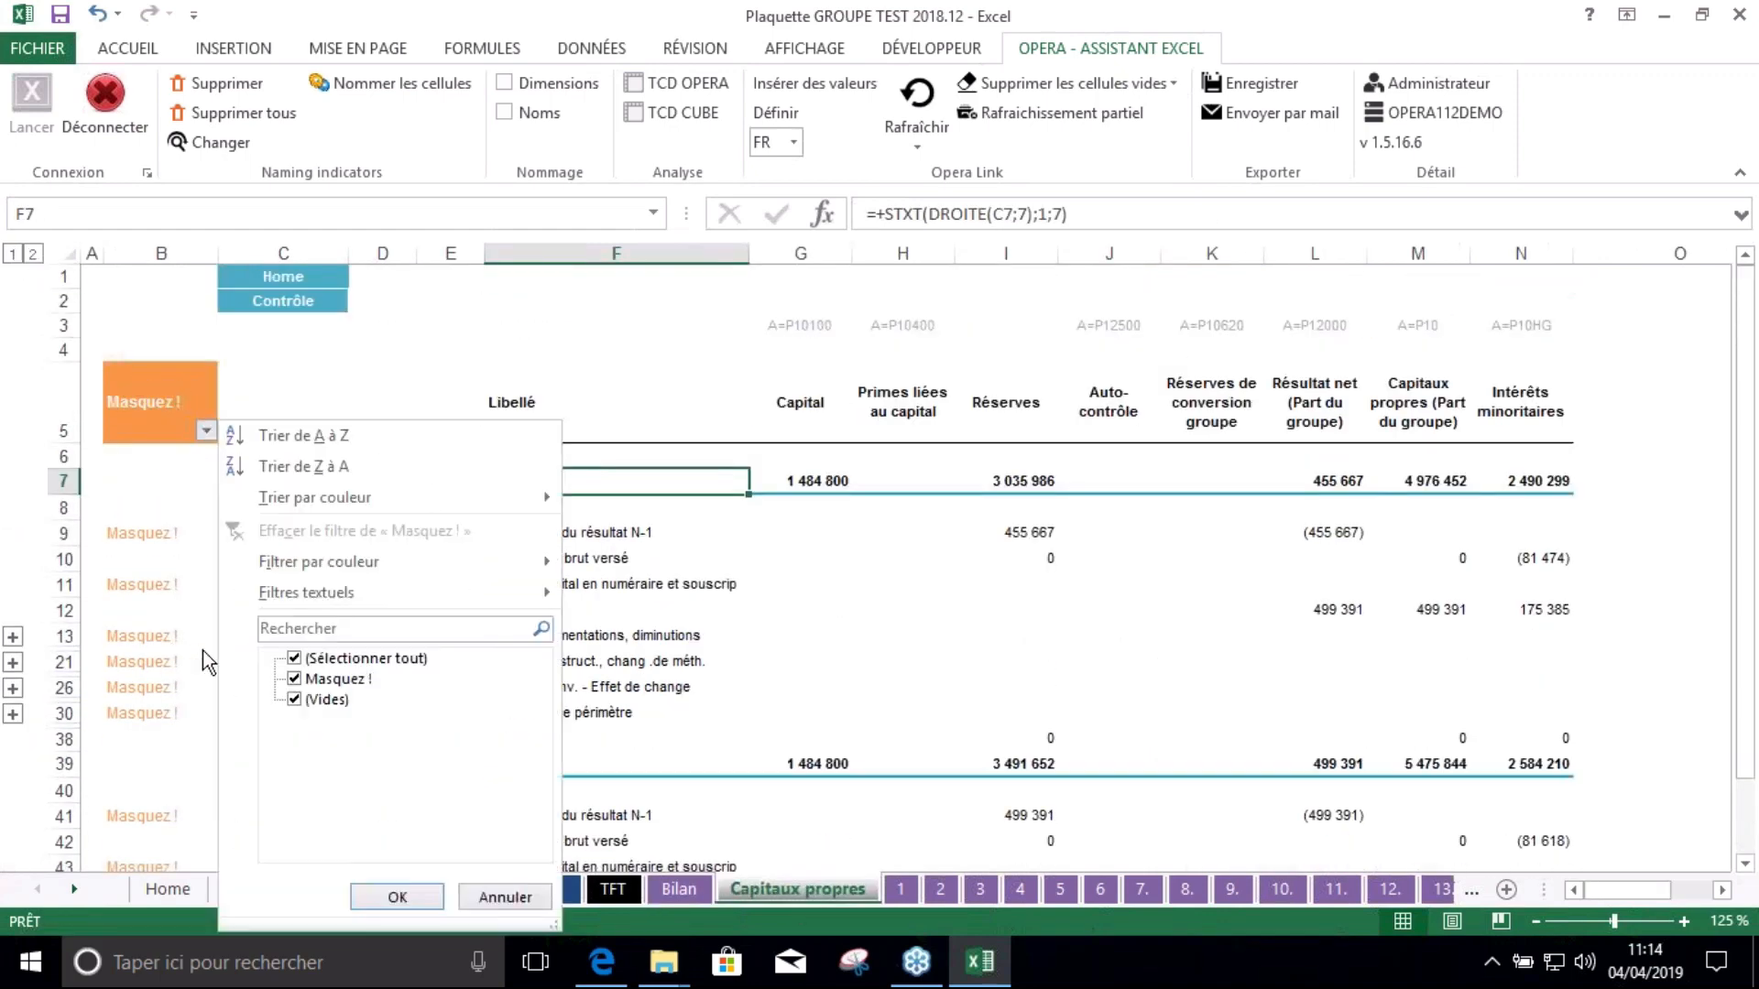
click(334, 680)
click(397, 897)
click(789, 614)
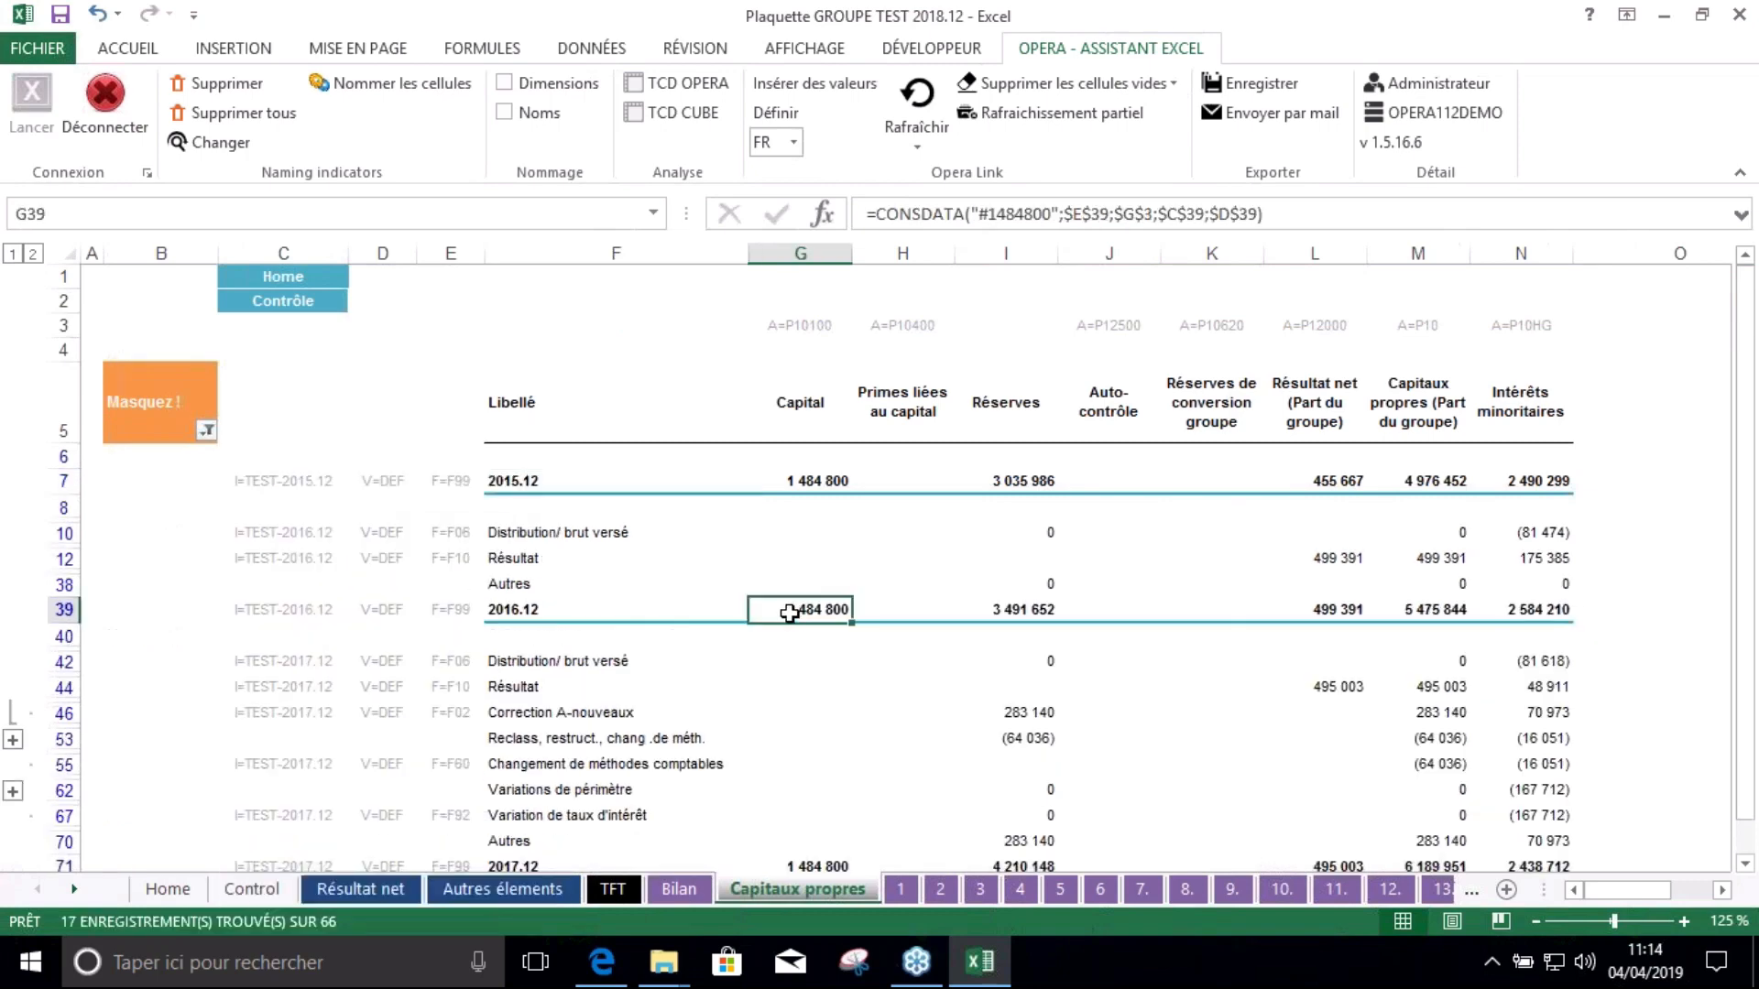
scroll(783, 614, down, 1)
scroll(778, 612, down, 1)
scroll(778, 612, up, 3)
Filter the Masquez ! rows out of note sheet 2
click(900, 889)
click(942, 890)
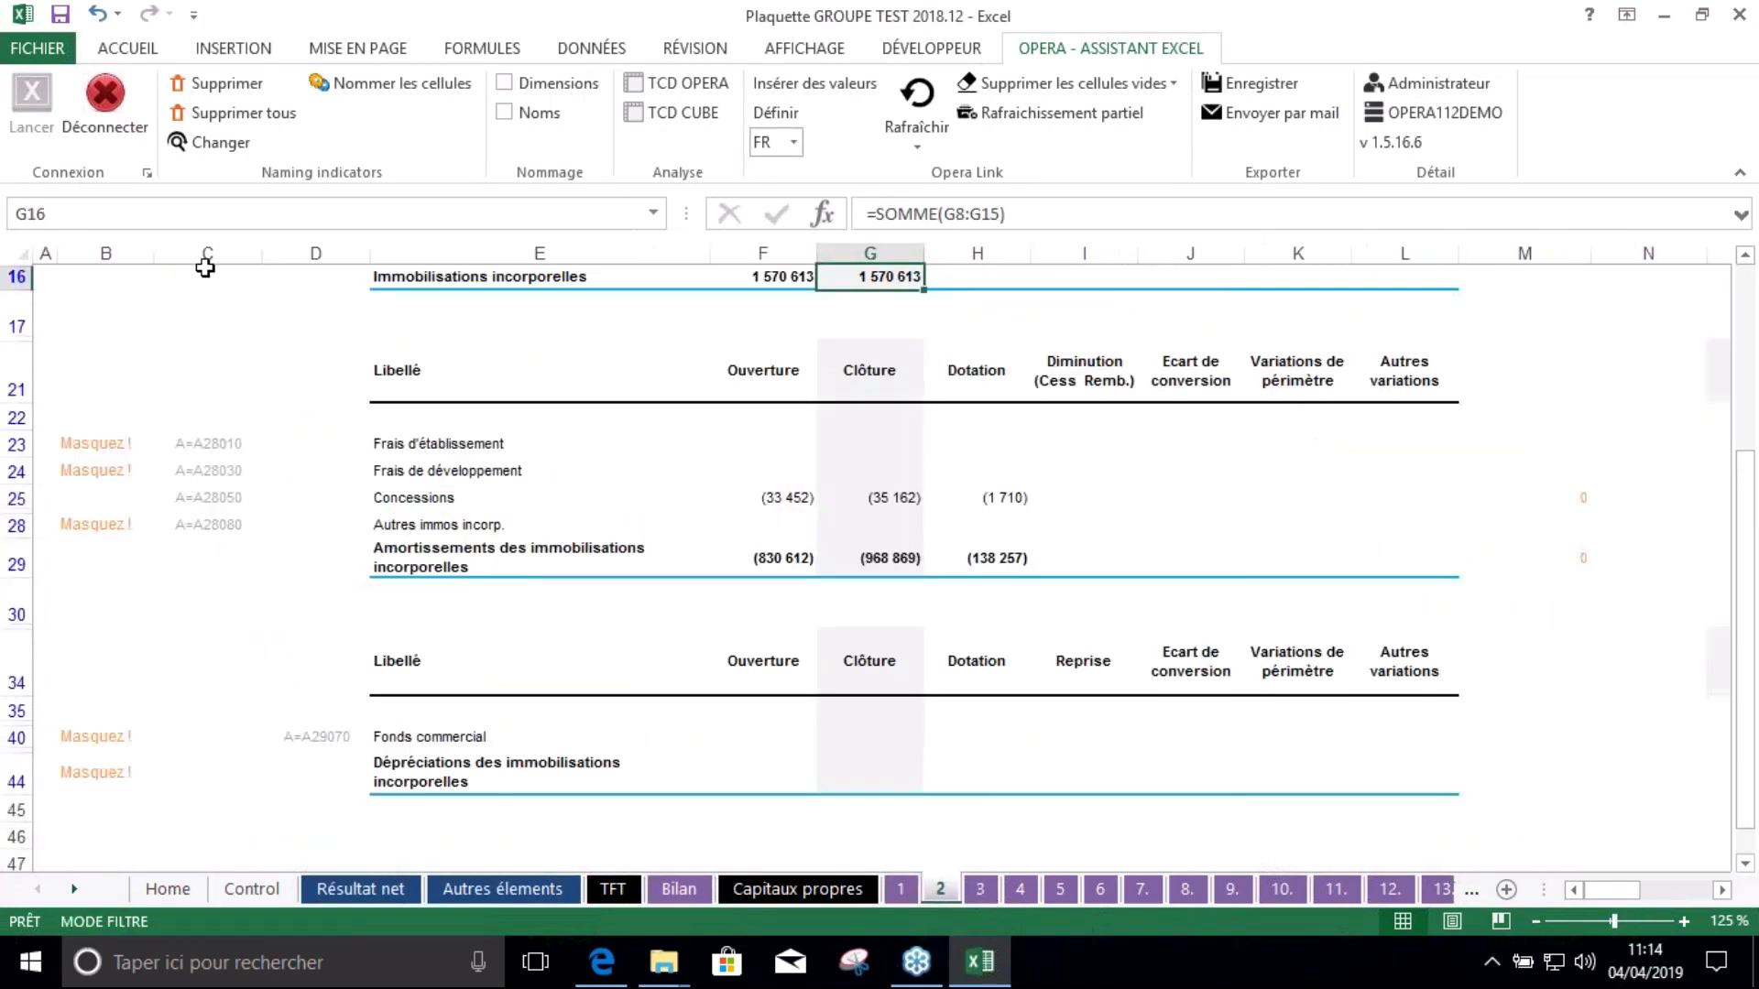
scroll(184, 385, up, 5)
click(142, 444)
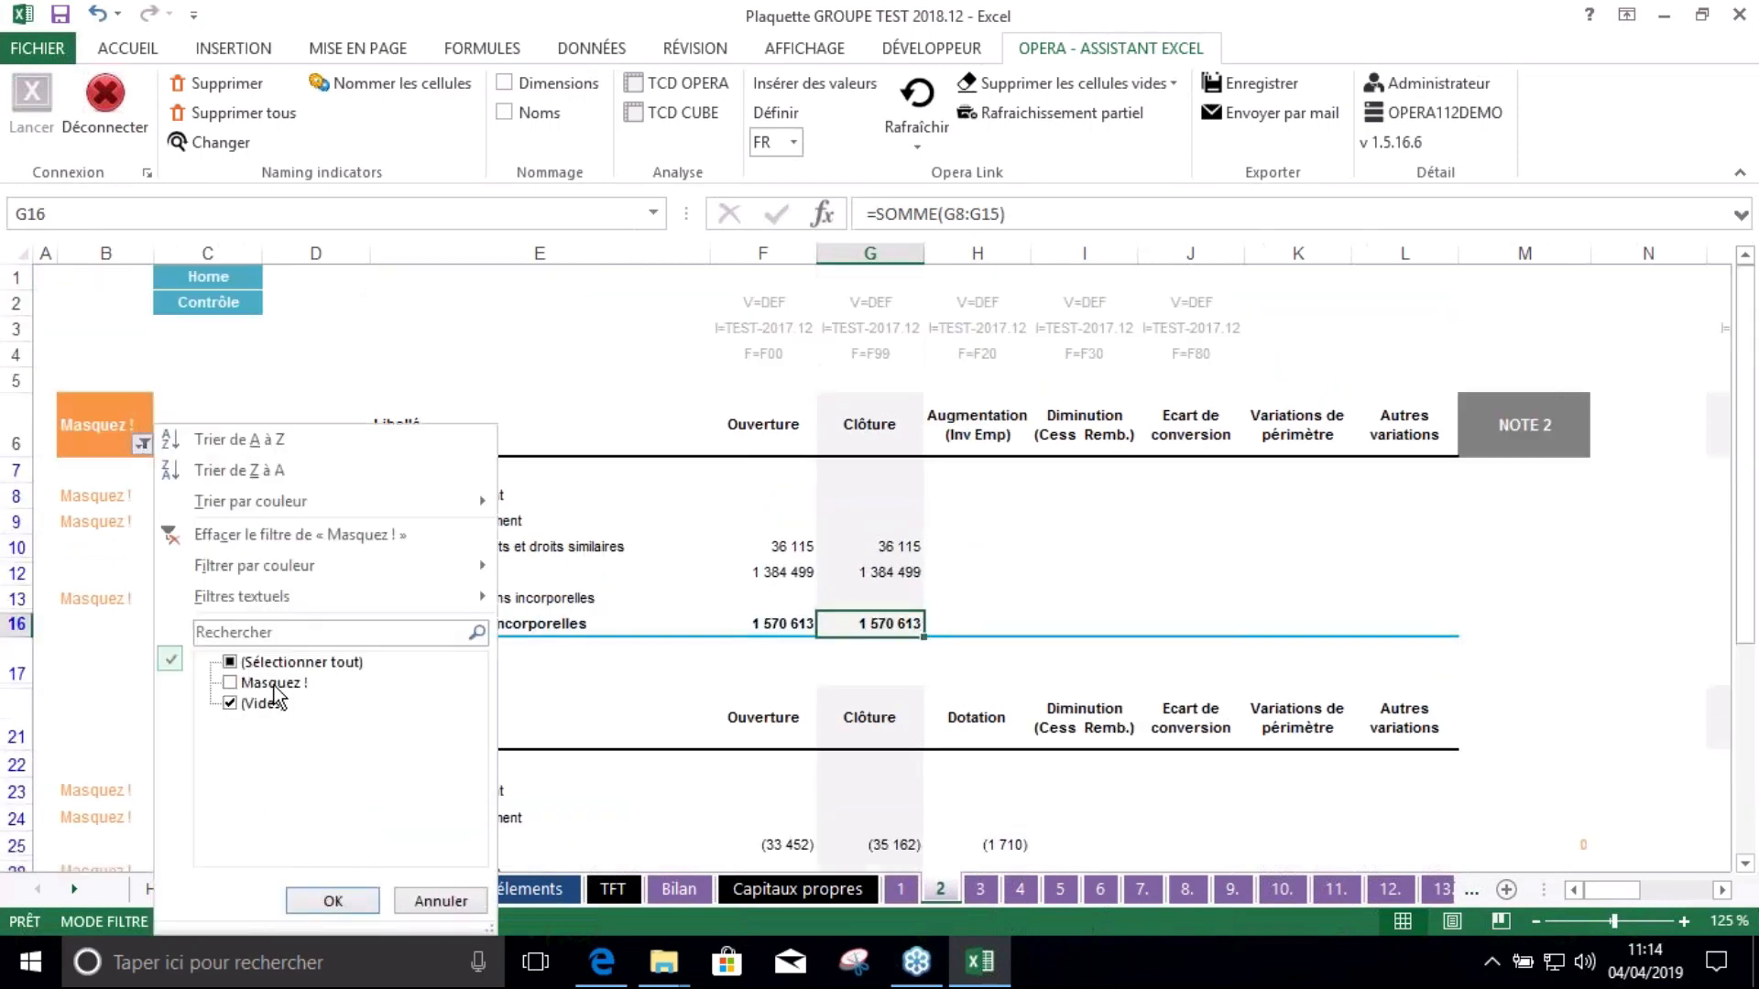
click(273, 684)
click(273, 685)
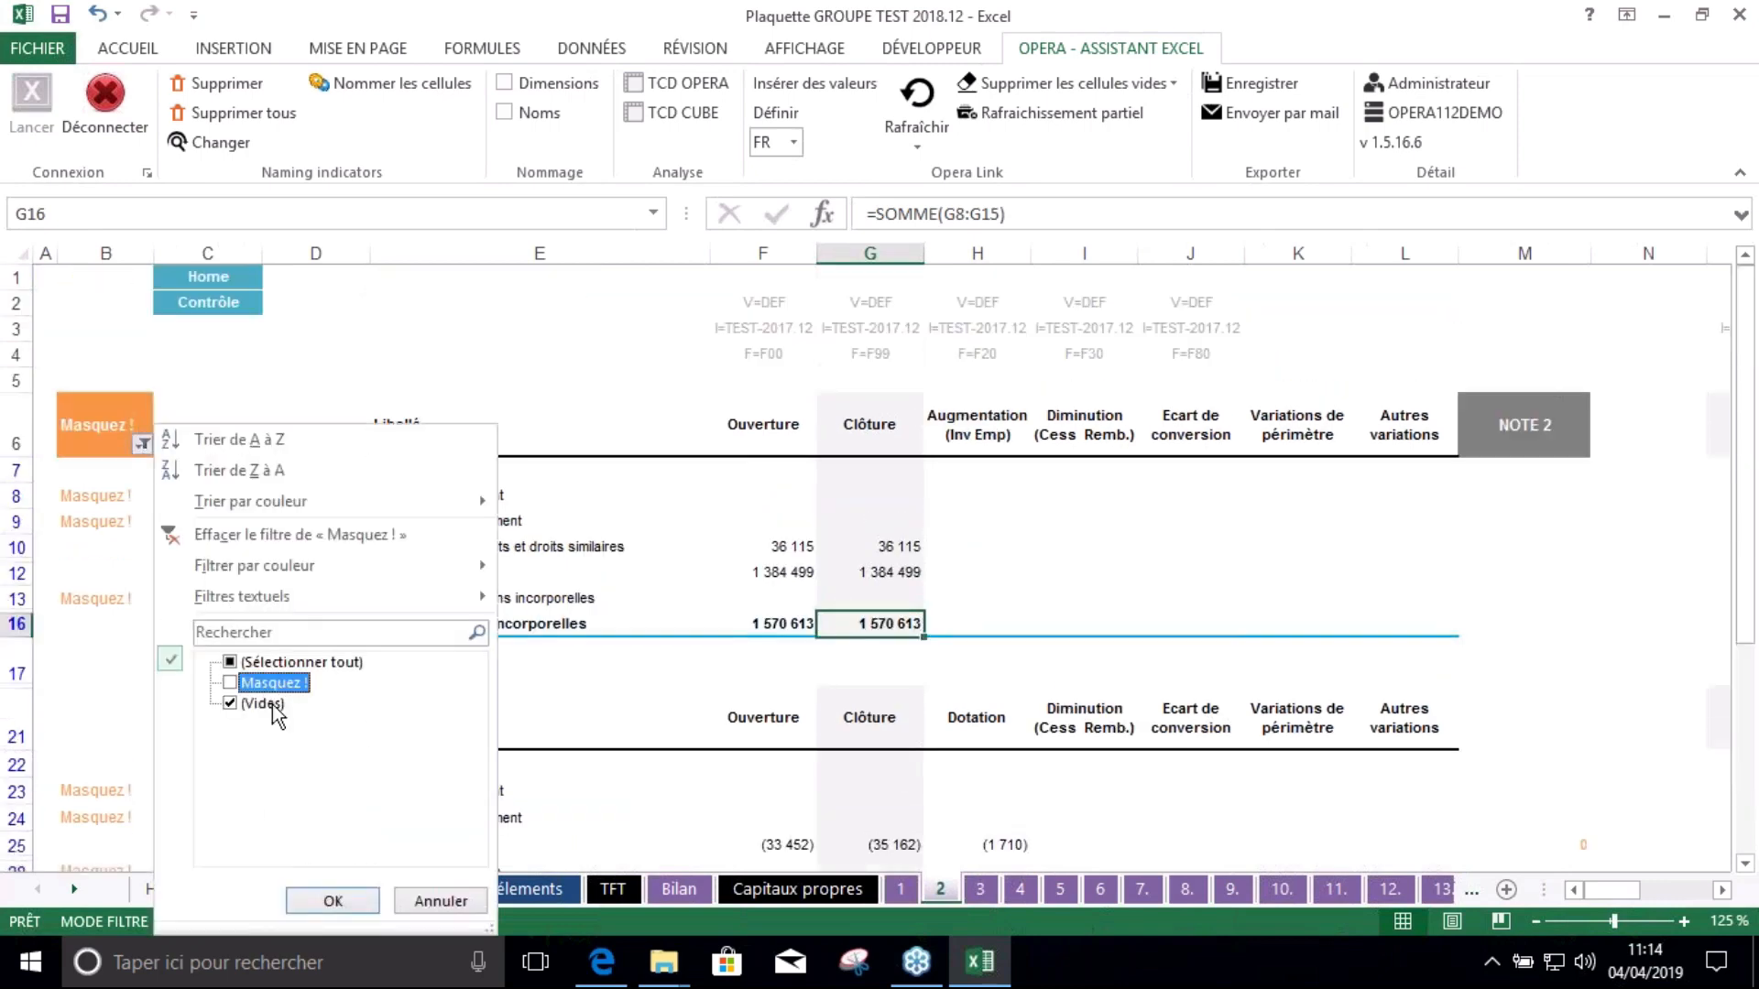
click(333, 901)
click(362, 667)
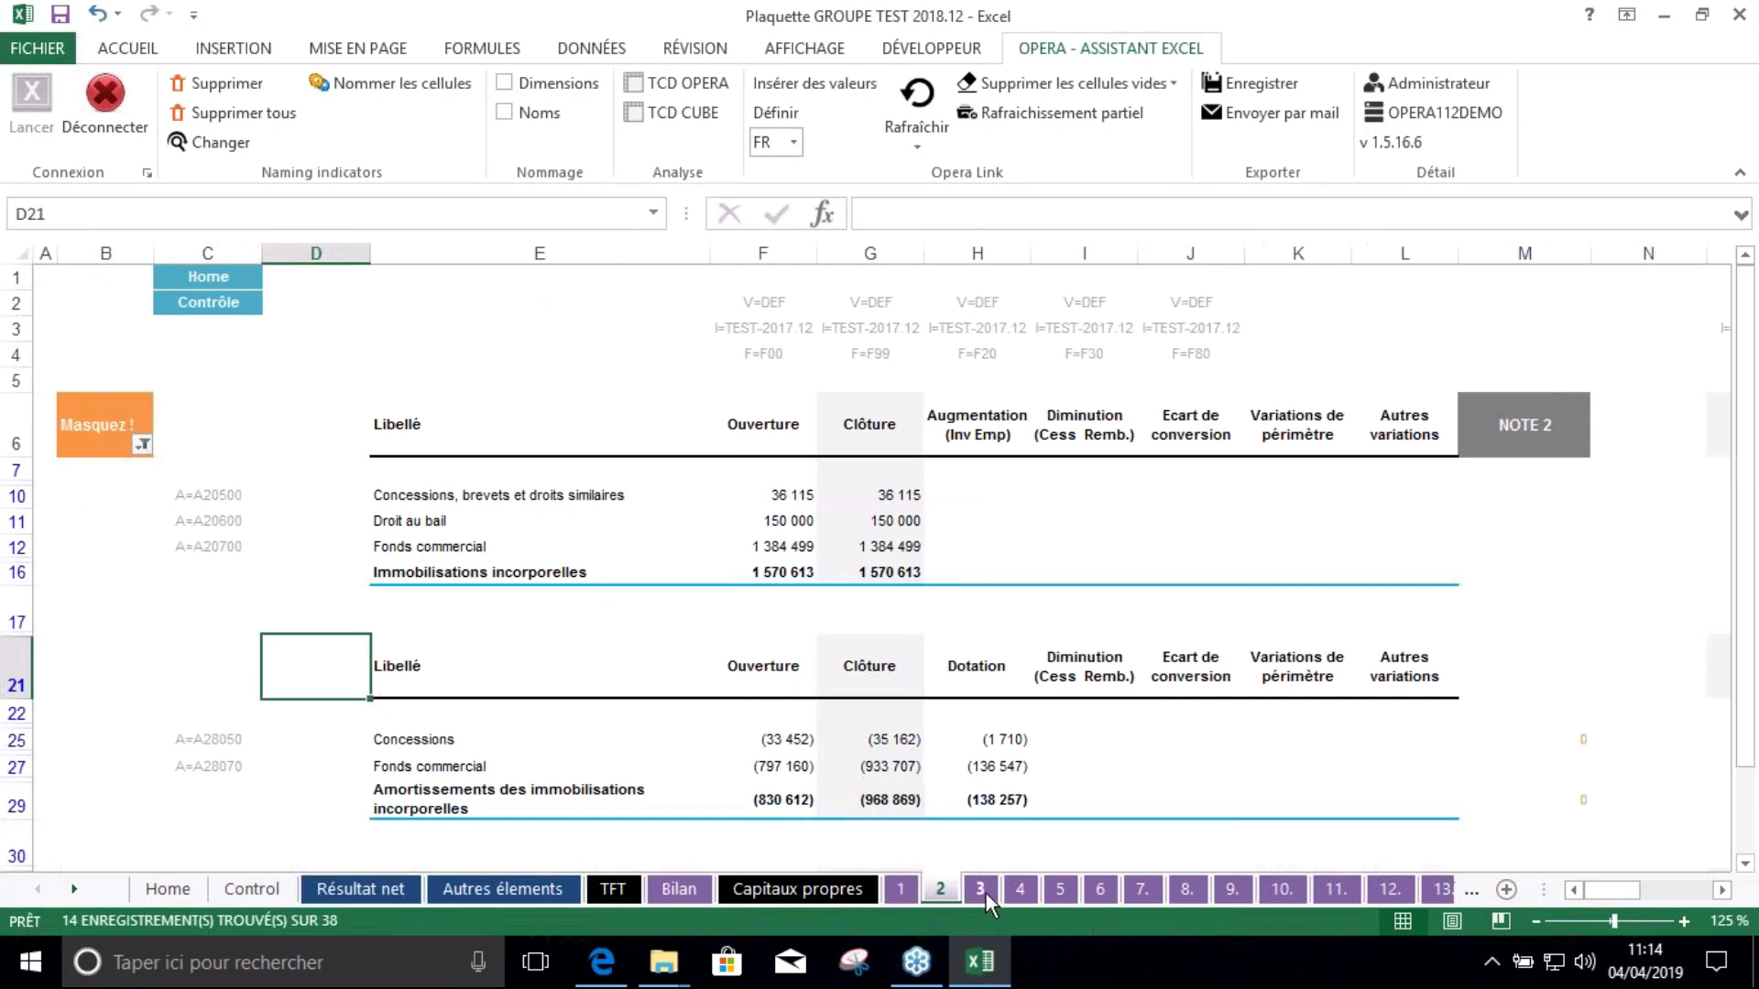
Filter the Masquez ! rows out of note sheet 3
click(980, 889)
scroll(481, 407, up, 5)
click(146, 444)
click(236, 684)
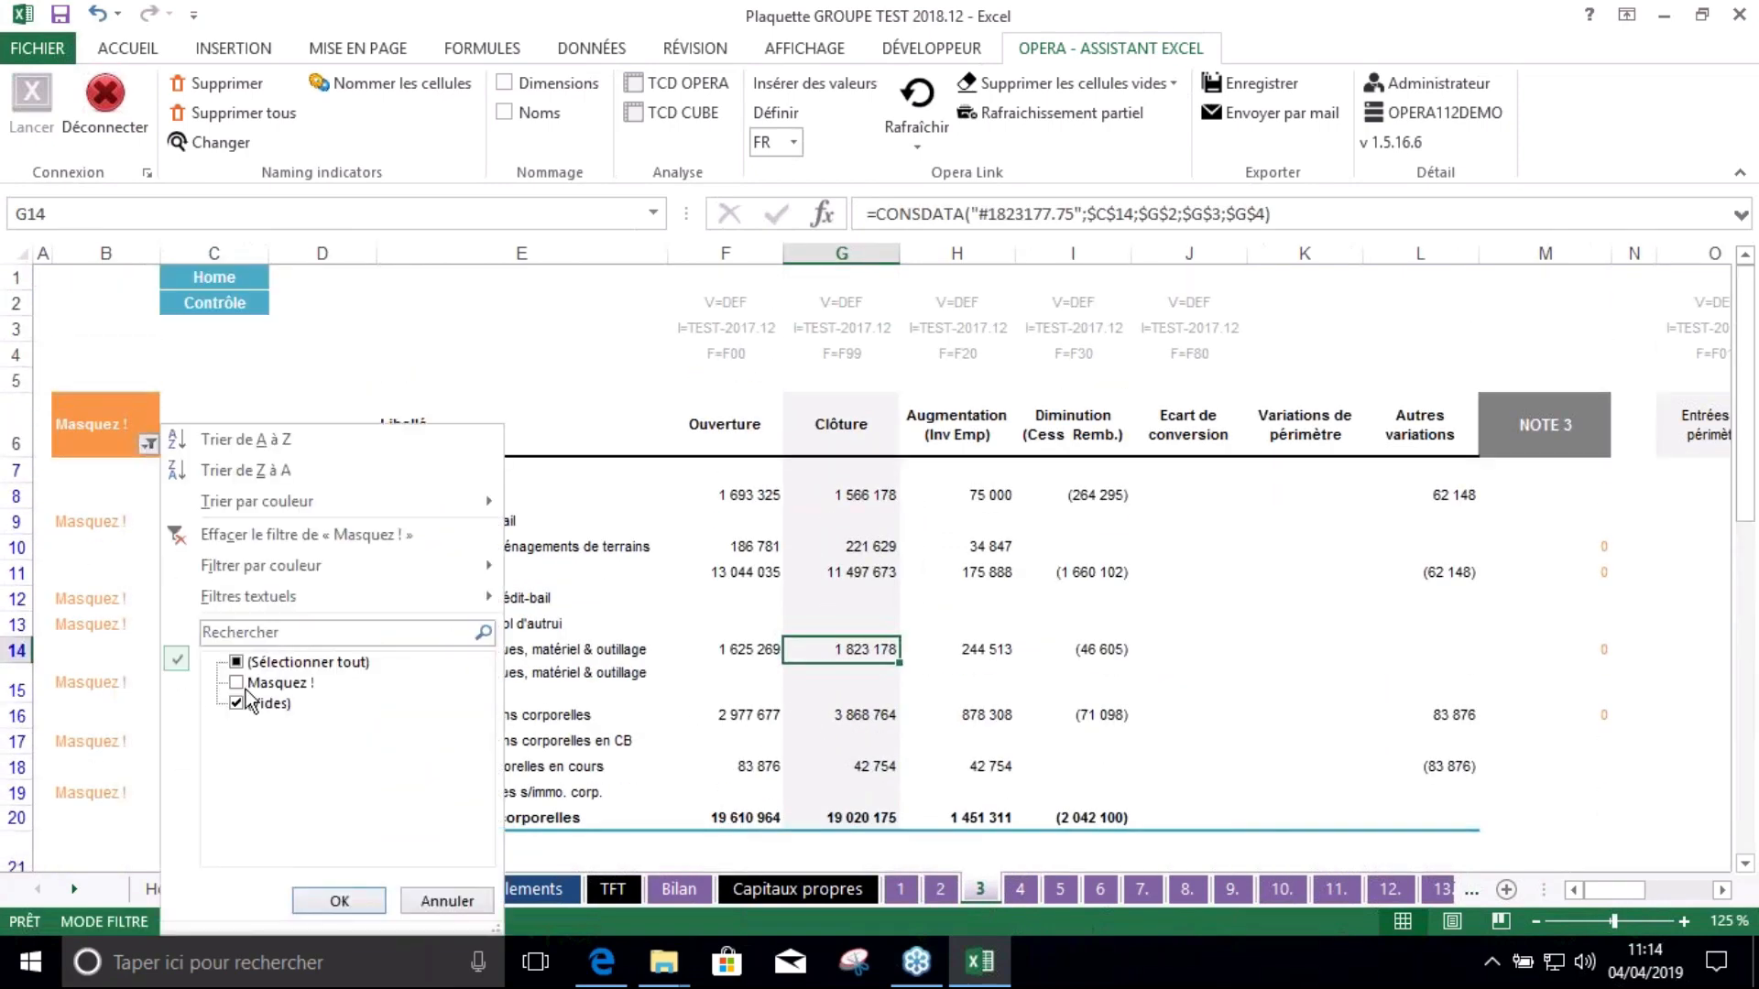
click(261, 685)
click(362, 900)
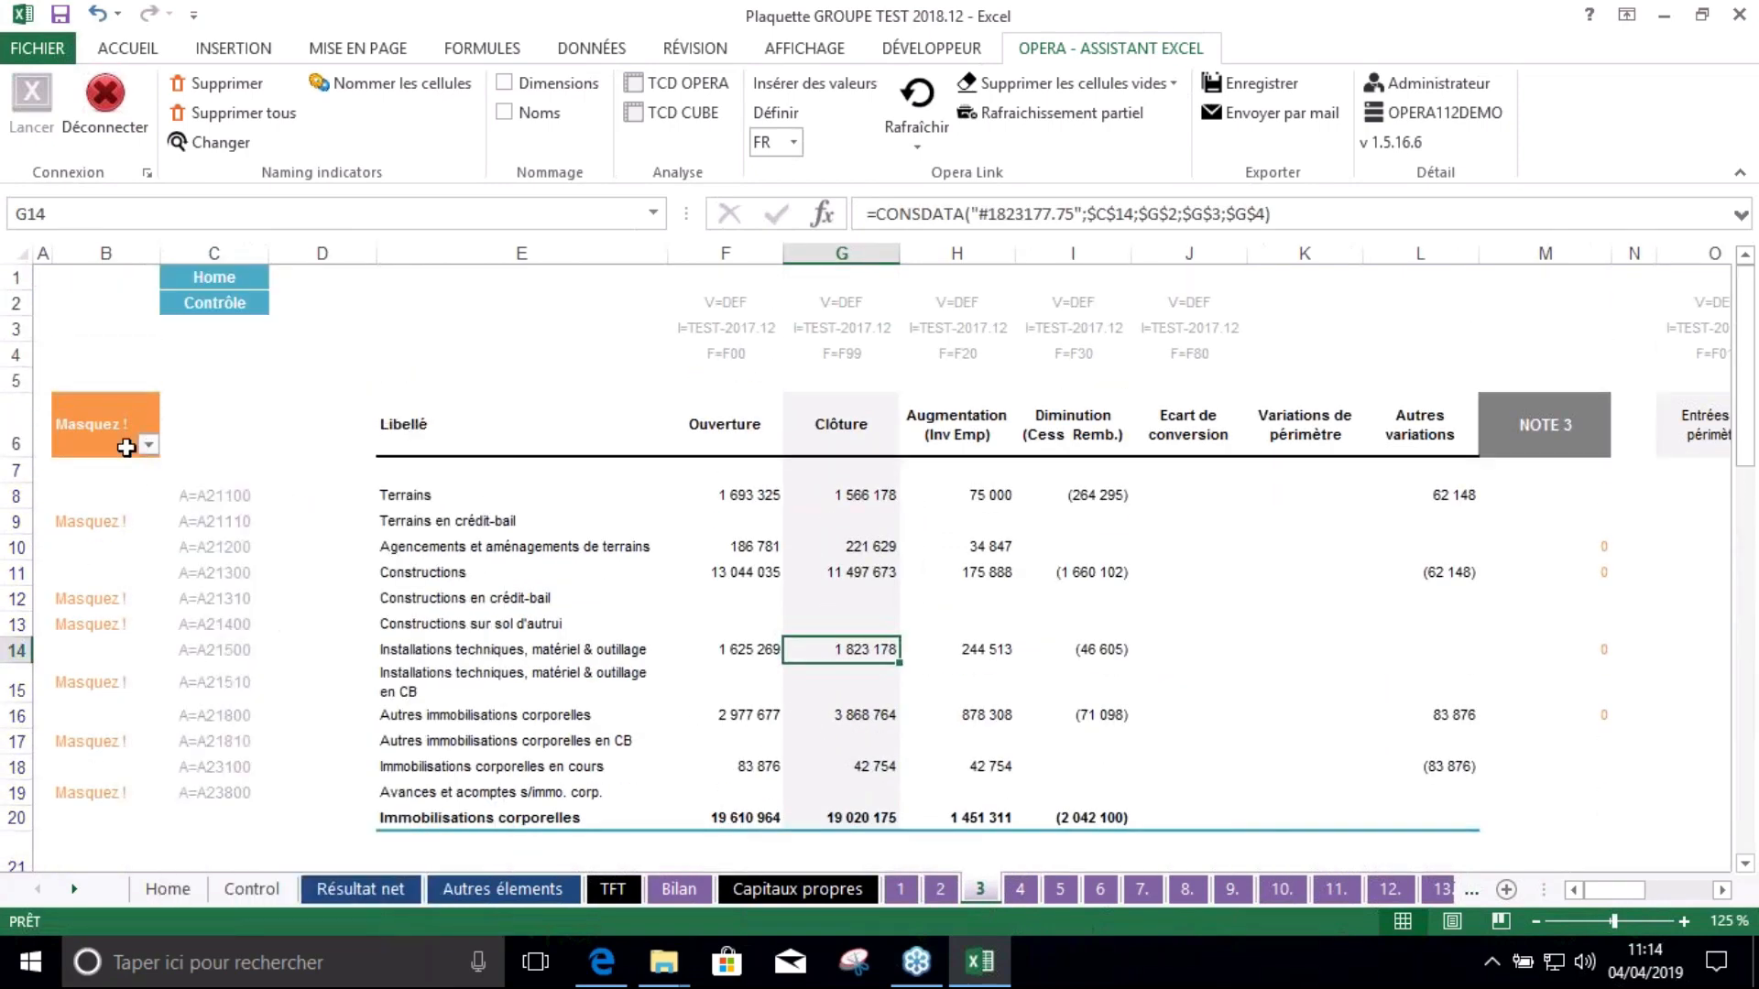
click(147, 445)
click(275, 683)
click(339, 900)
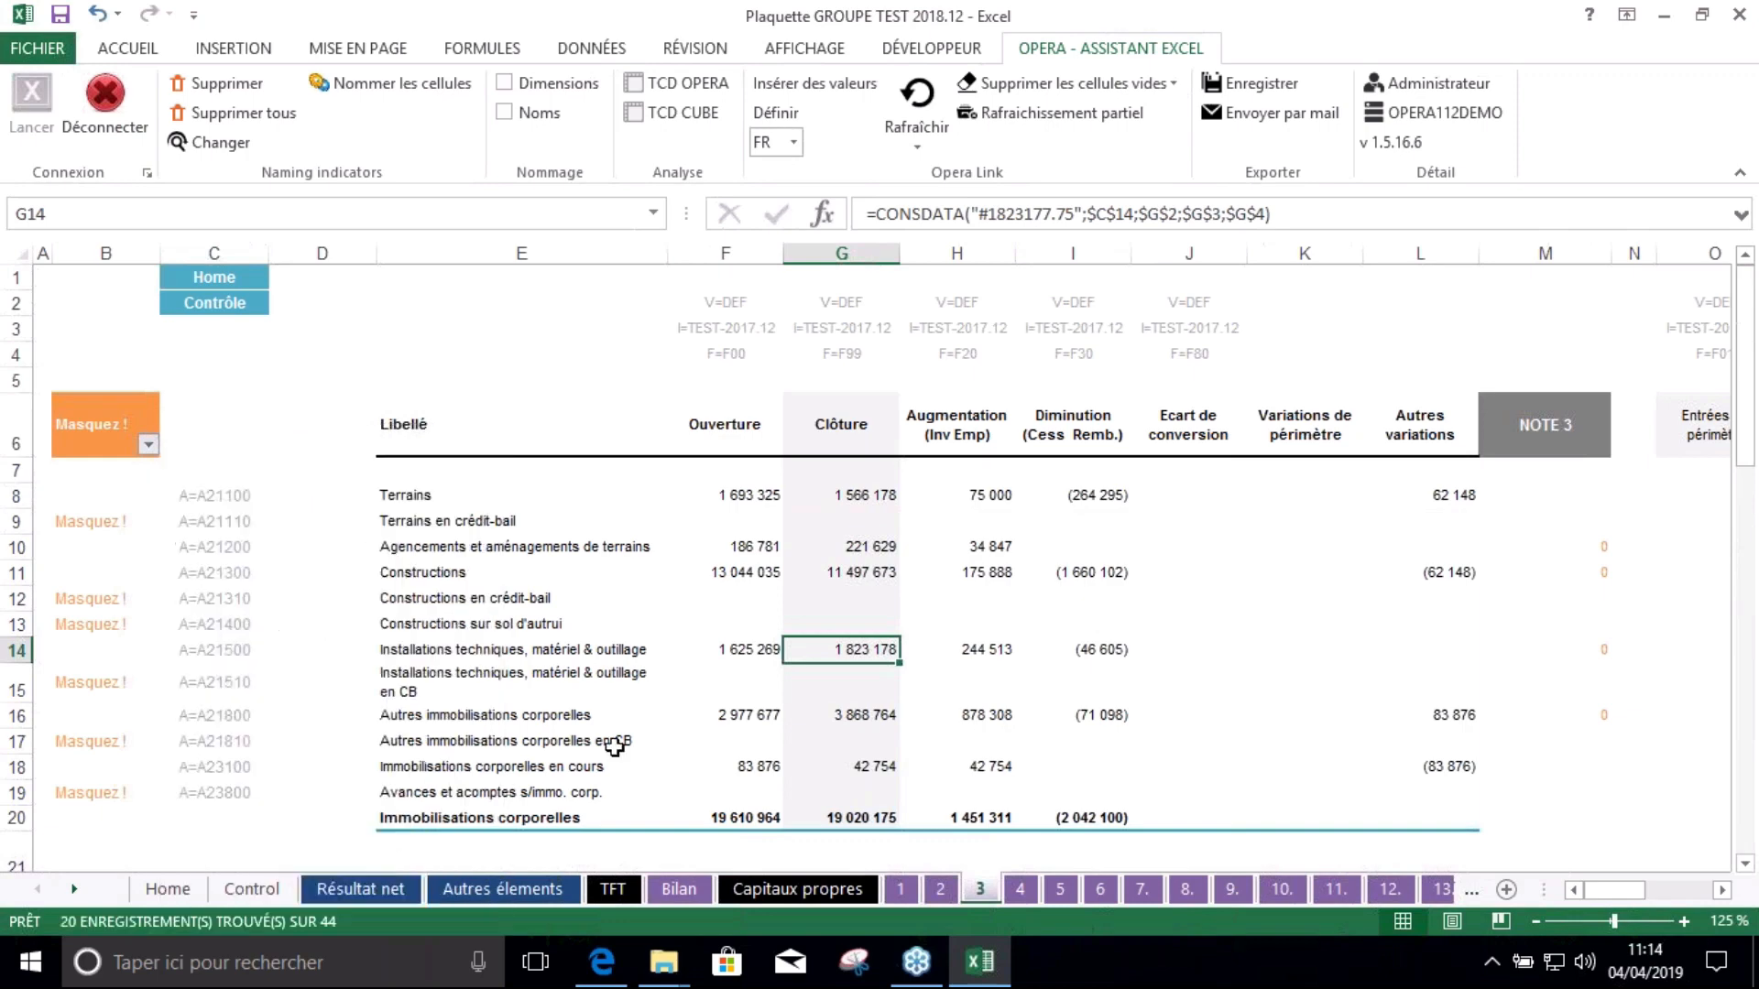
click(682, 691)
Filter the Masquez ! rows out of note sheet 5, leaving 12 of 51 records
click(1019, 889)
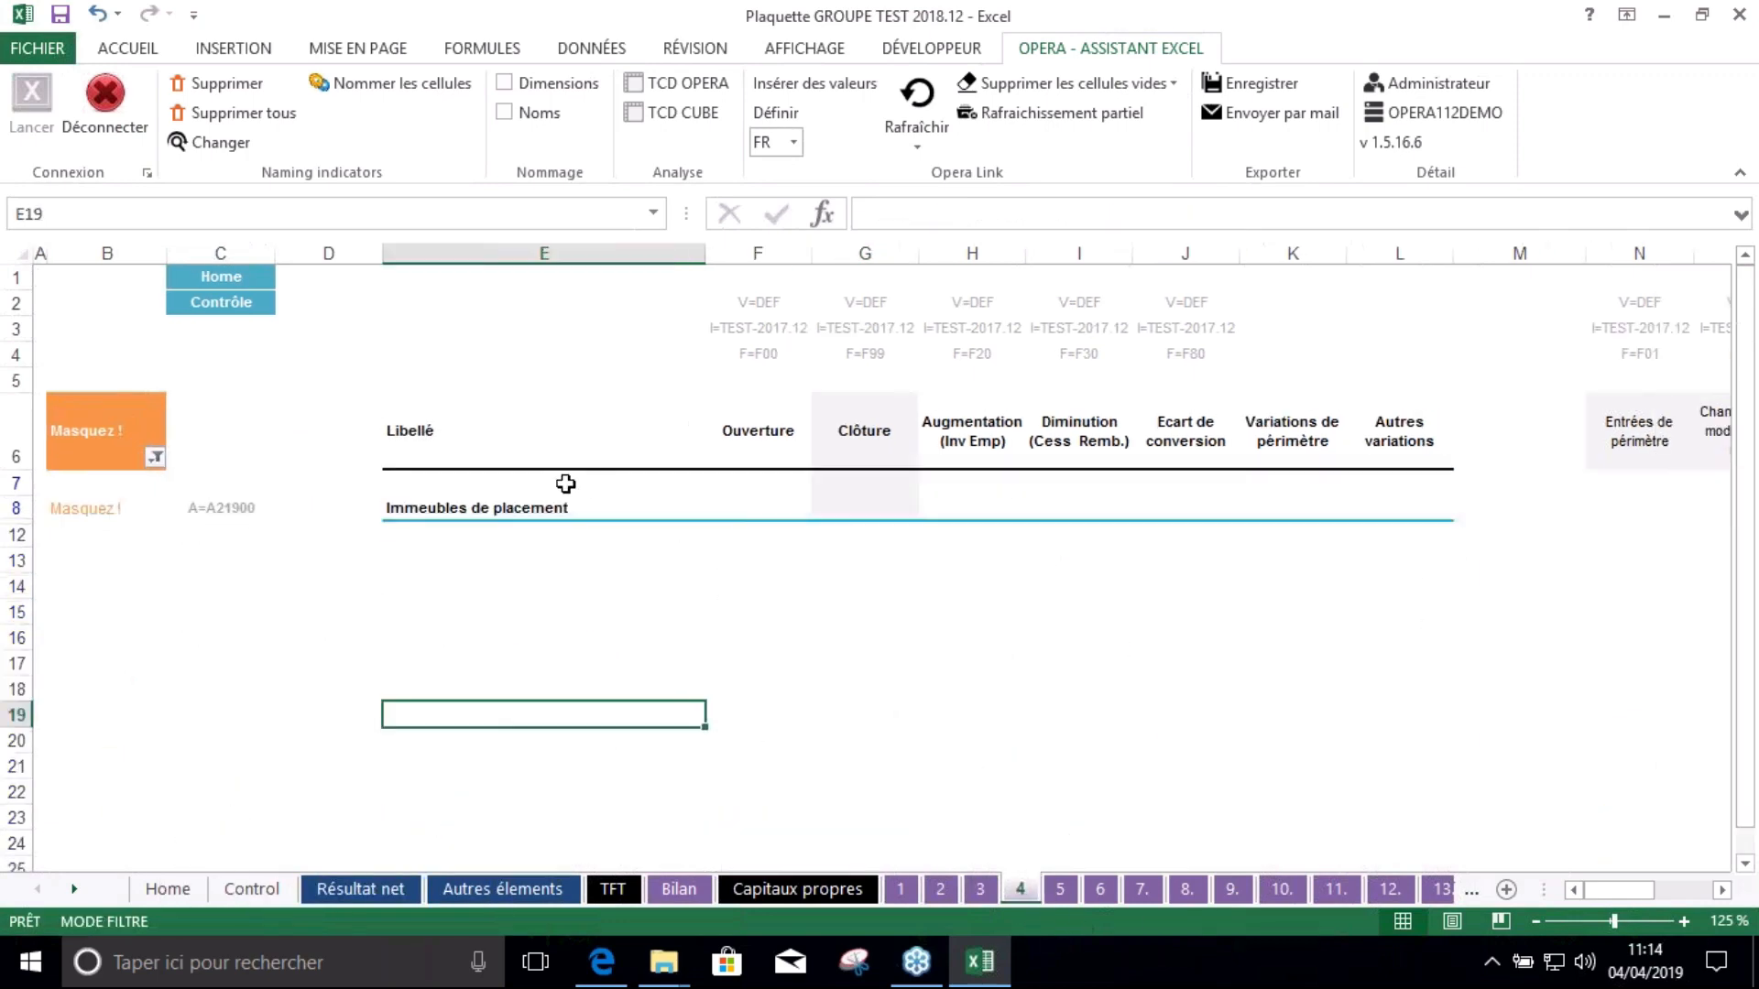
click(1060, 890)
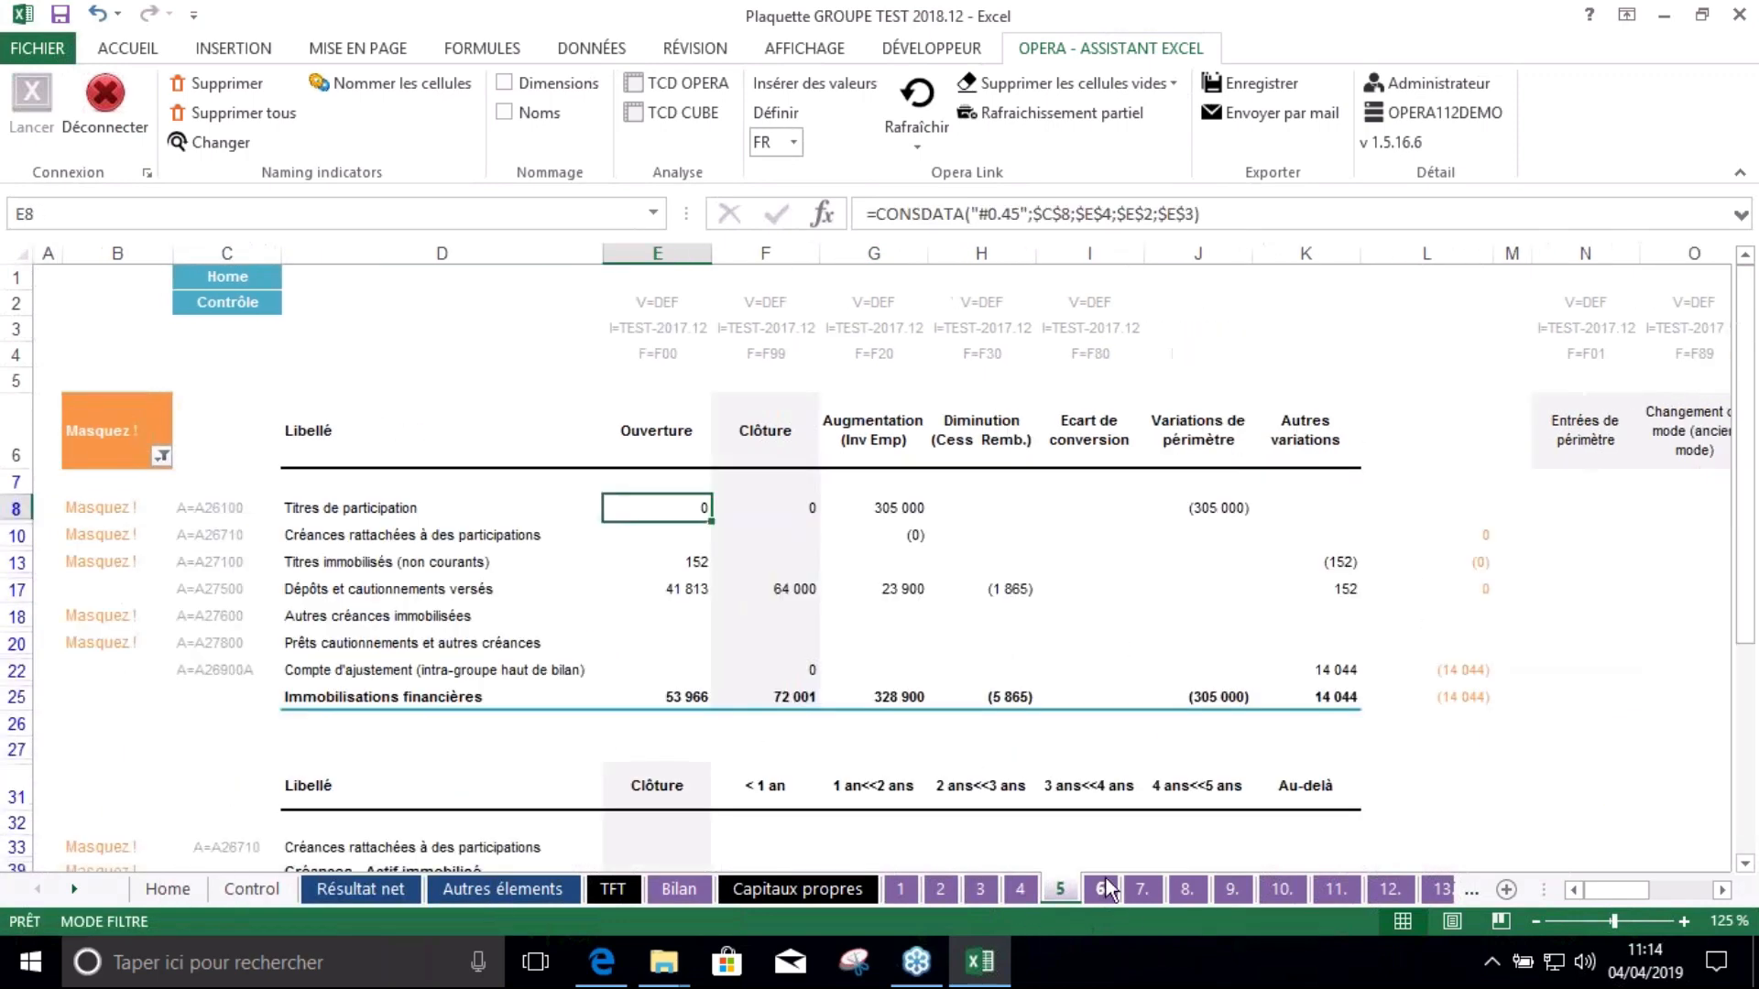
click(163, 453)
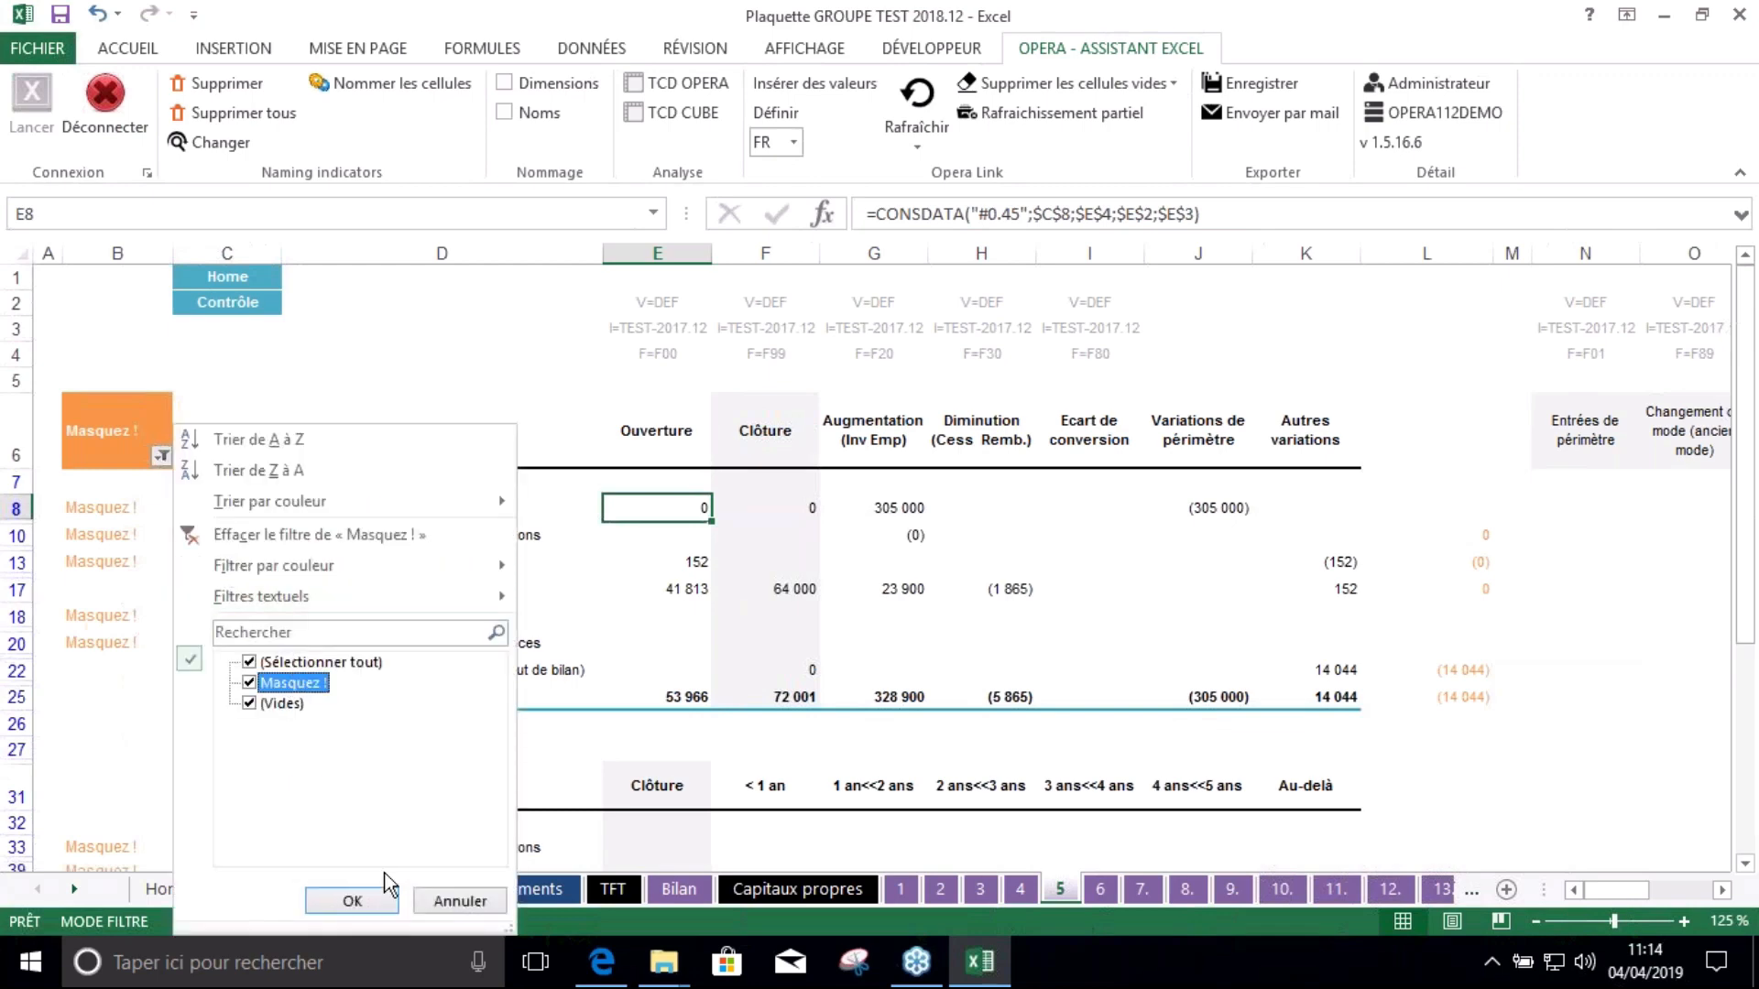
click(355, 900)
click(161, 455)
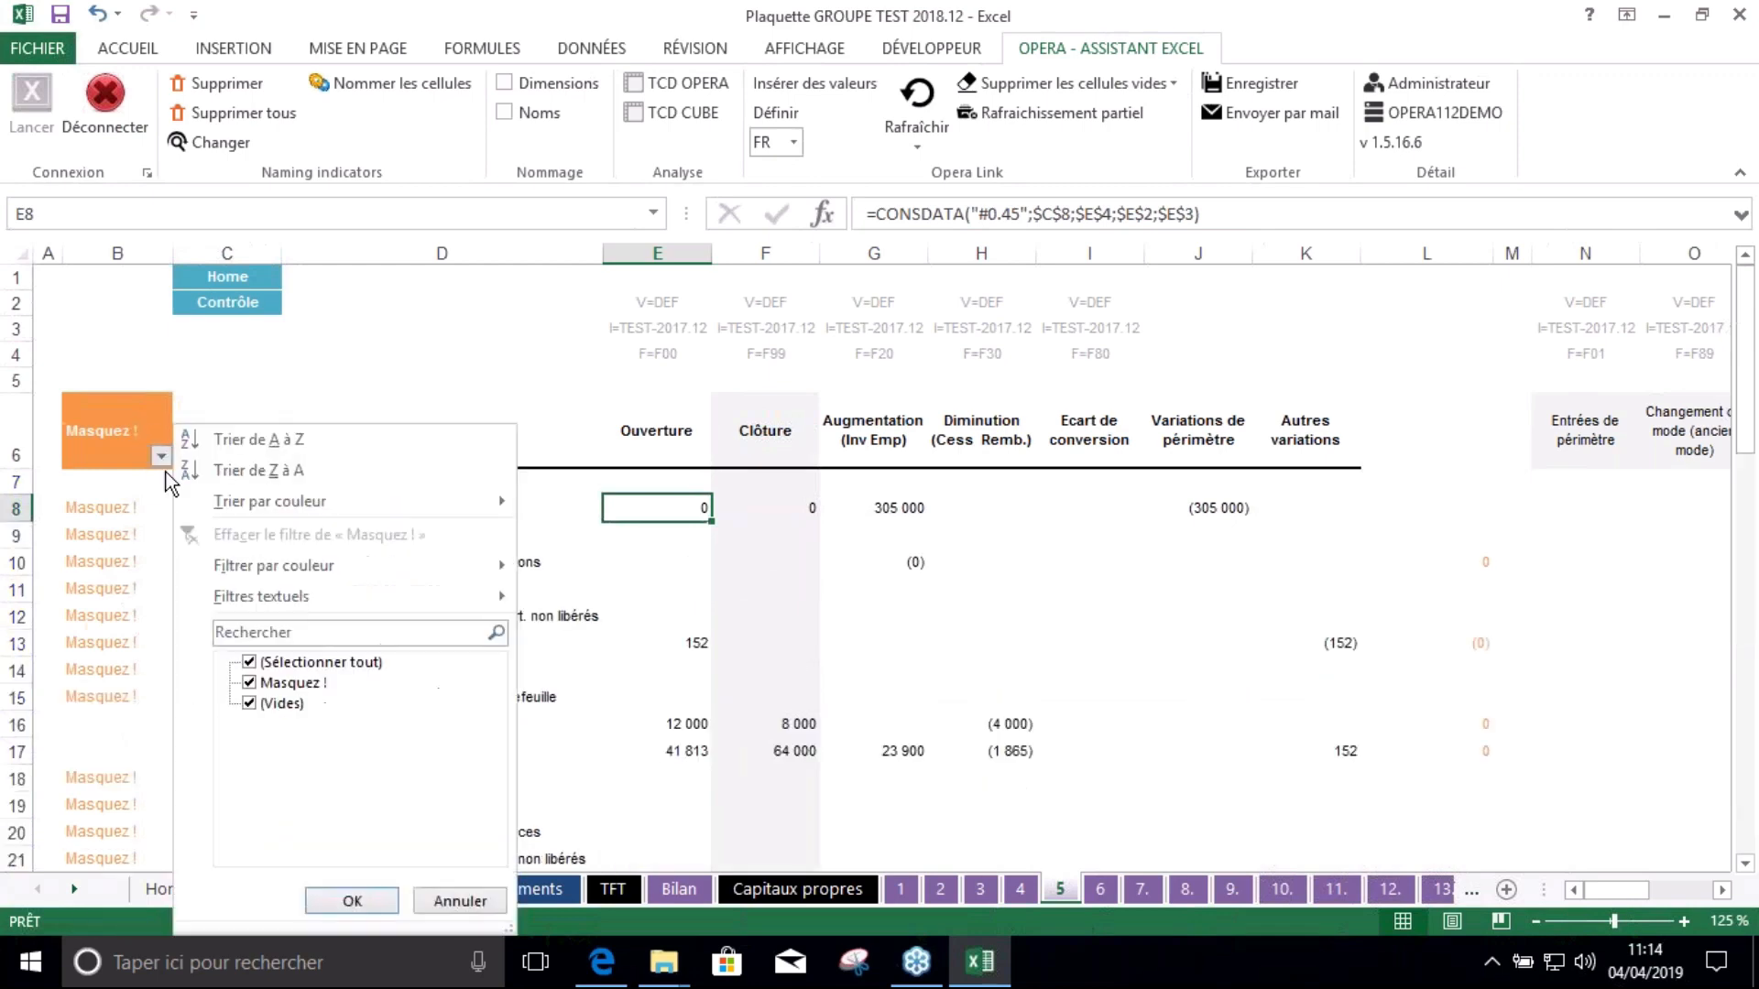
click(266, 686)
click(354, 900)
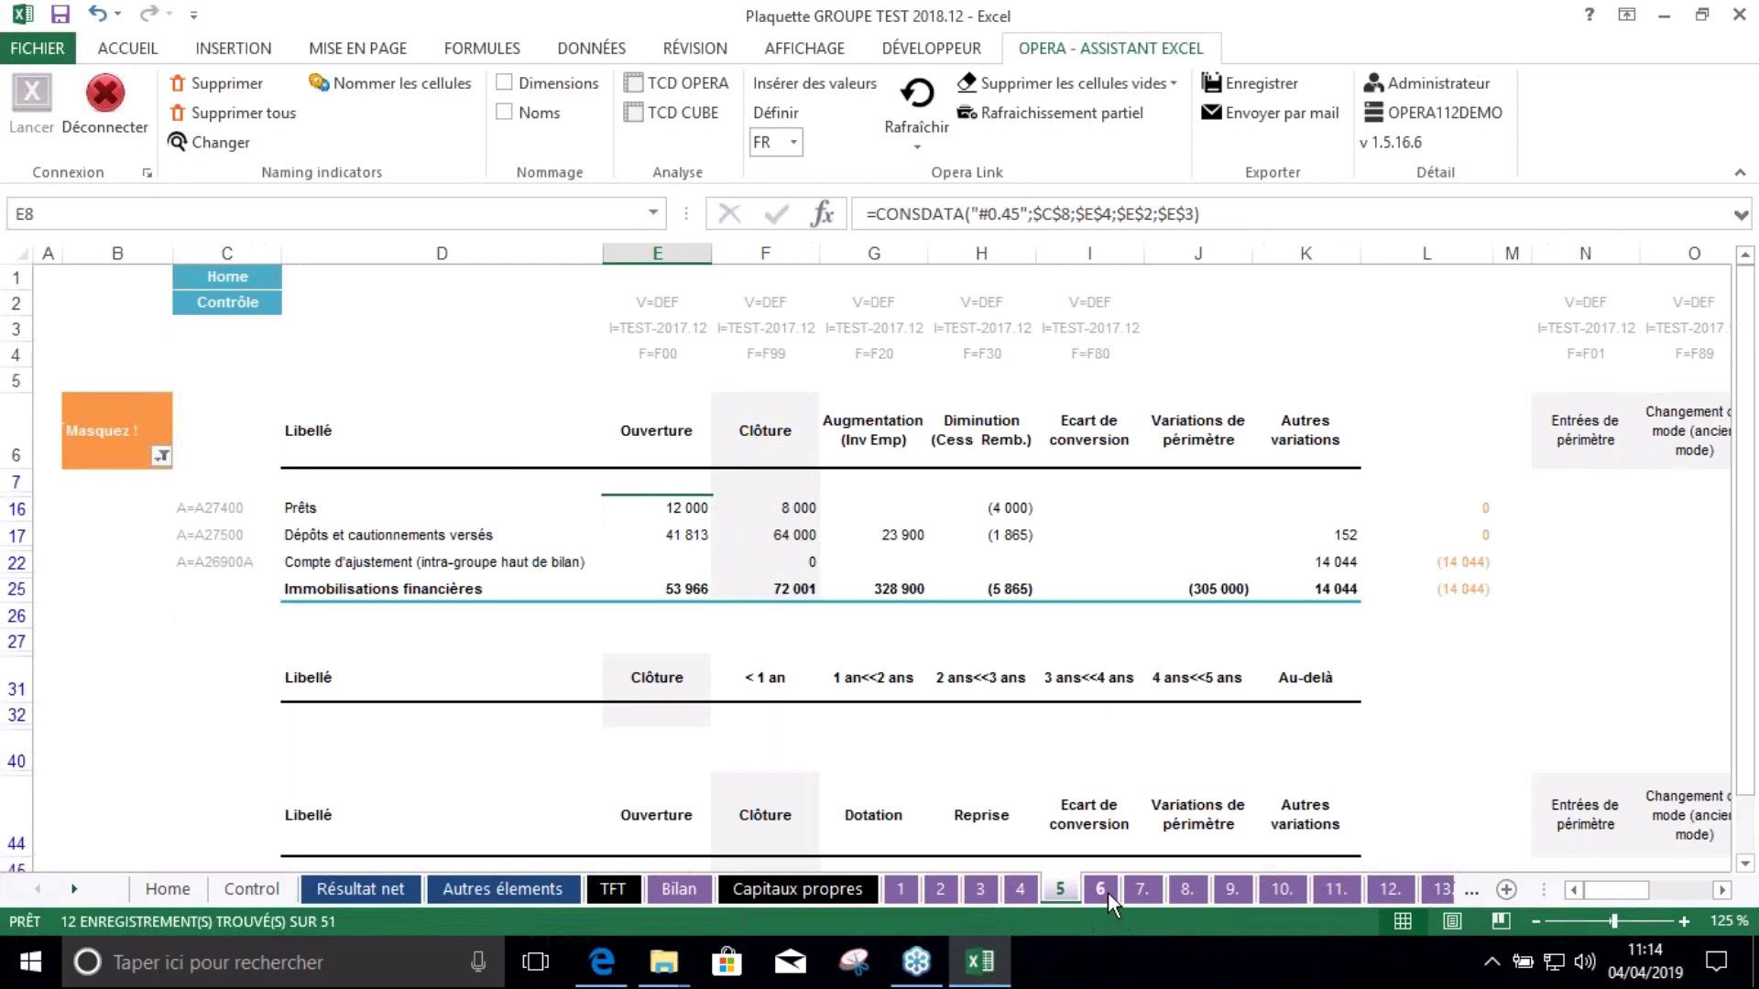
Save the workbook with deferred-tax note sheet 6 showing
click(1100, 889)
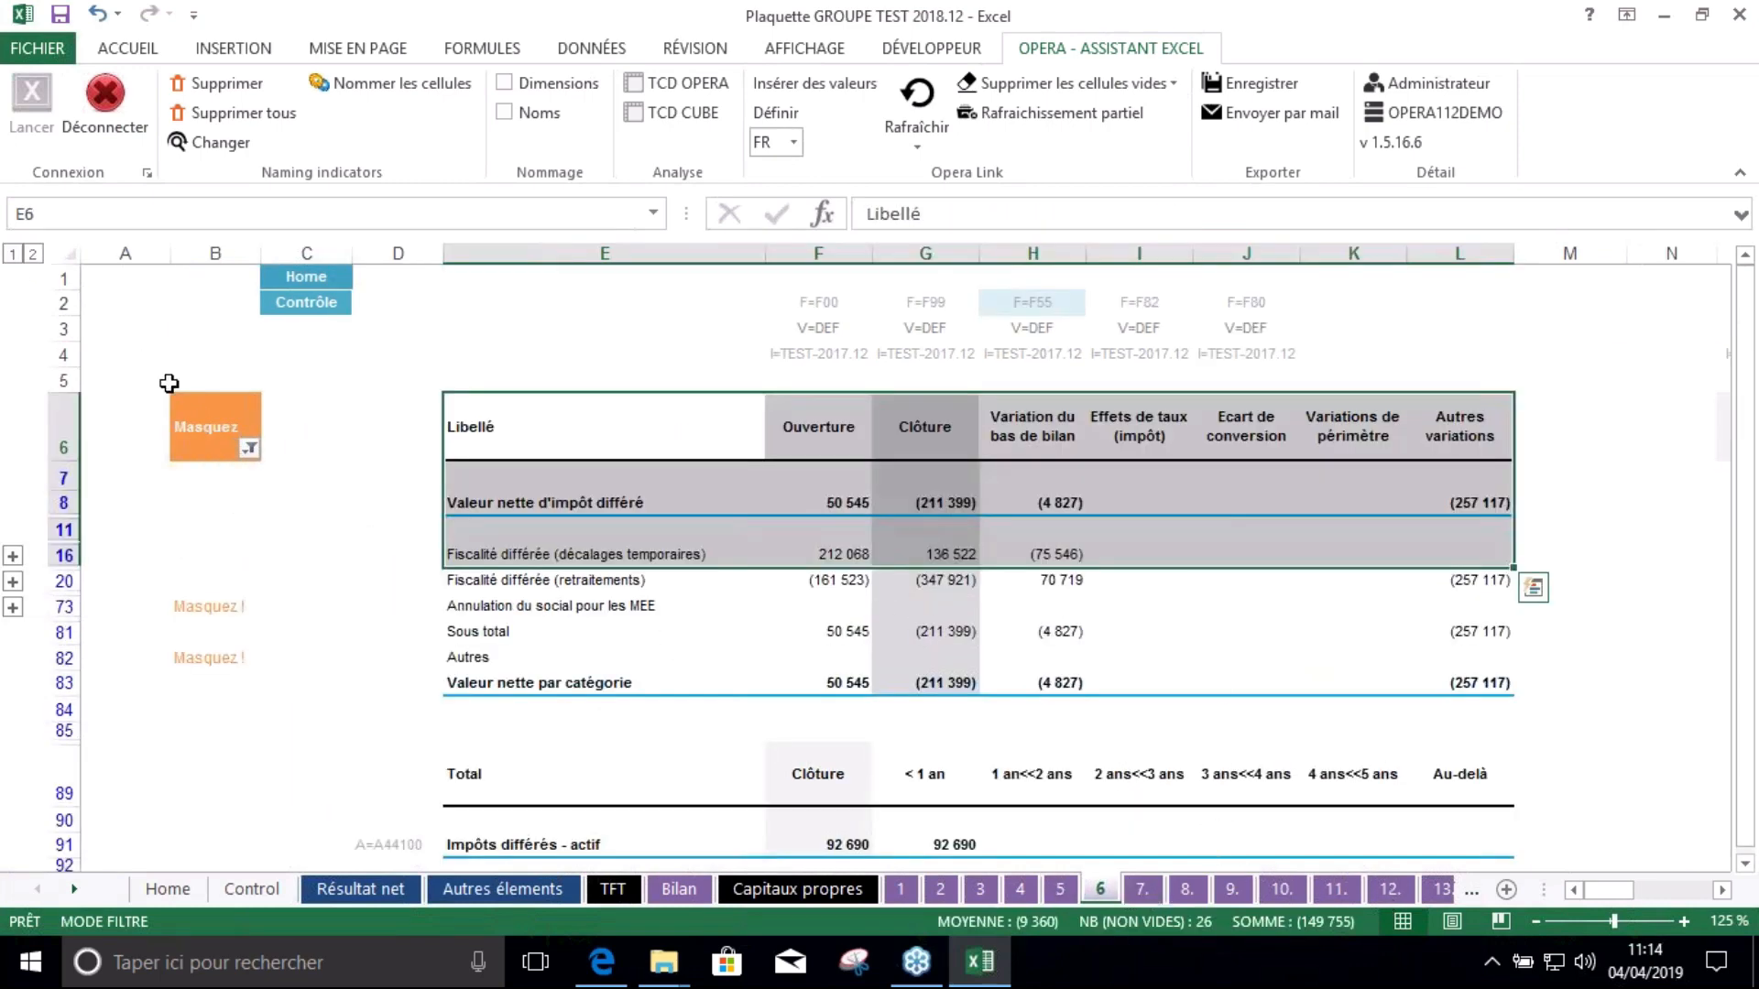
click(229, 335)
click(56, 14)
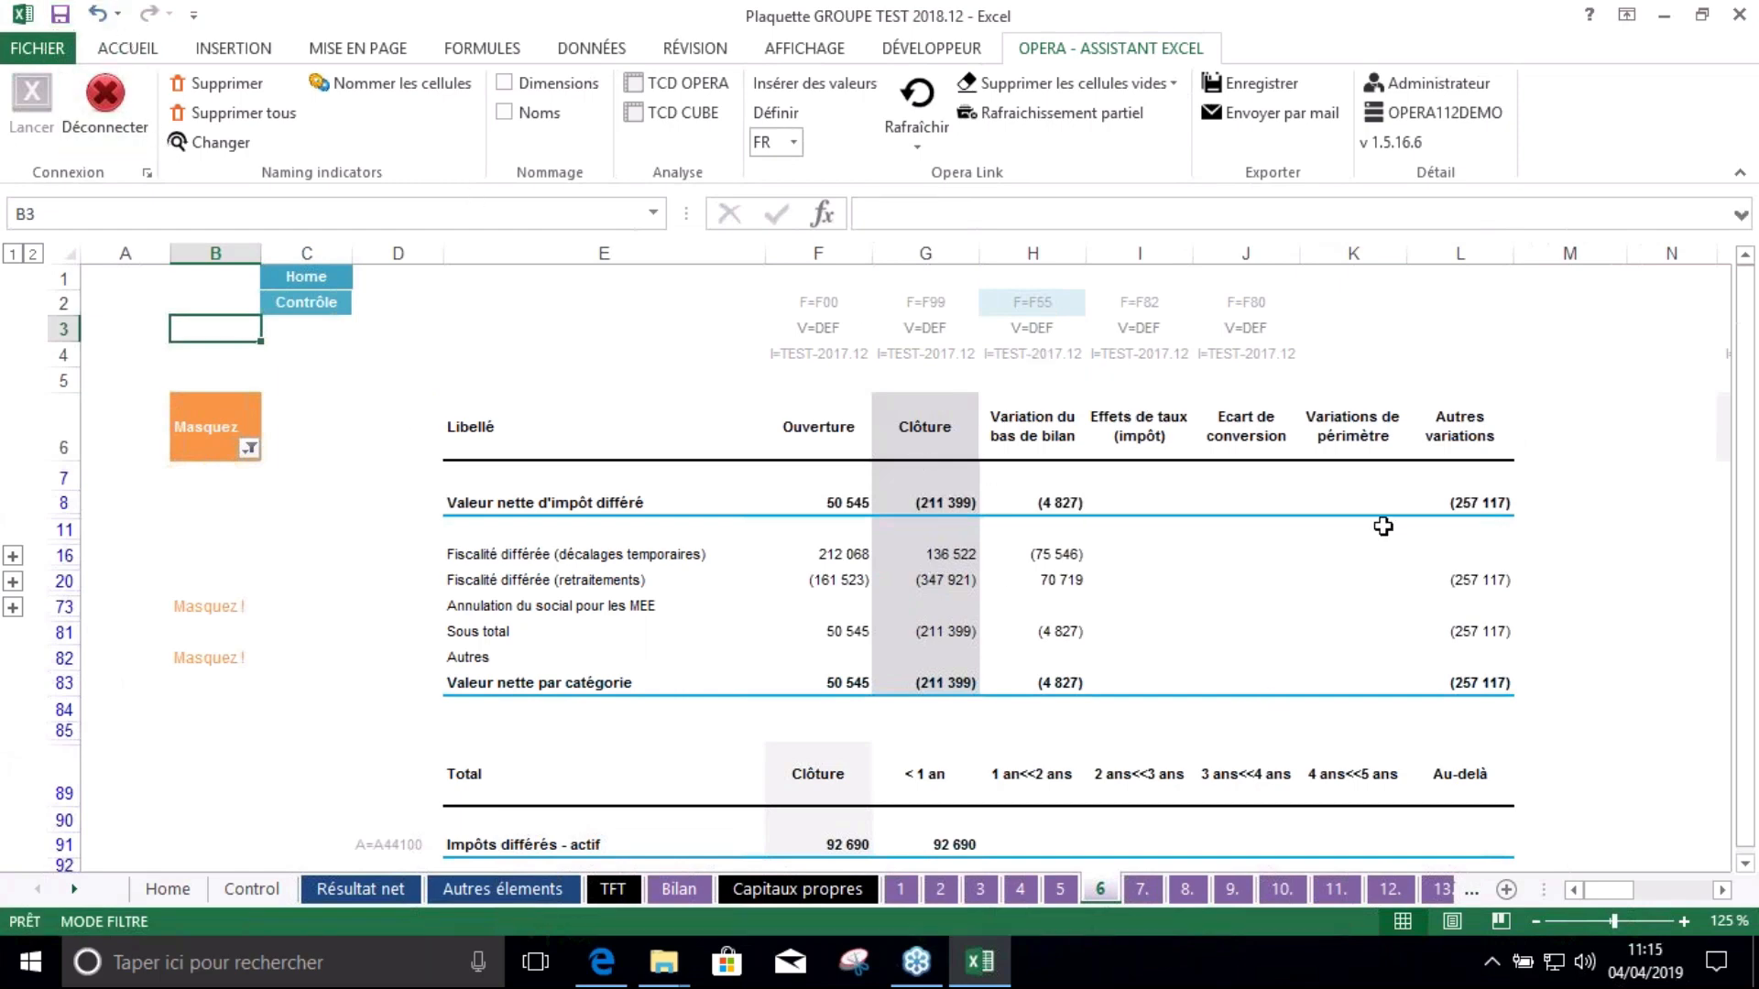
Close the remote Excel, then open the Plaquette GROUPE TEST 2018.12 spreadsheet from its desktop folder
click(1741, 15)
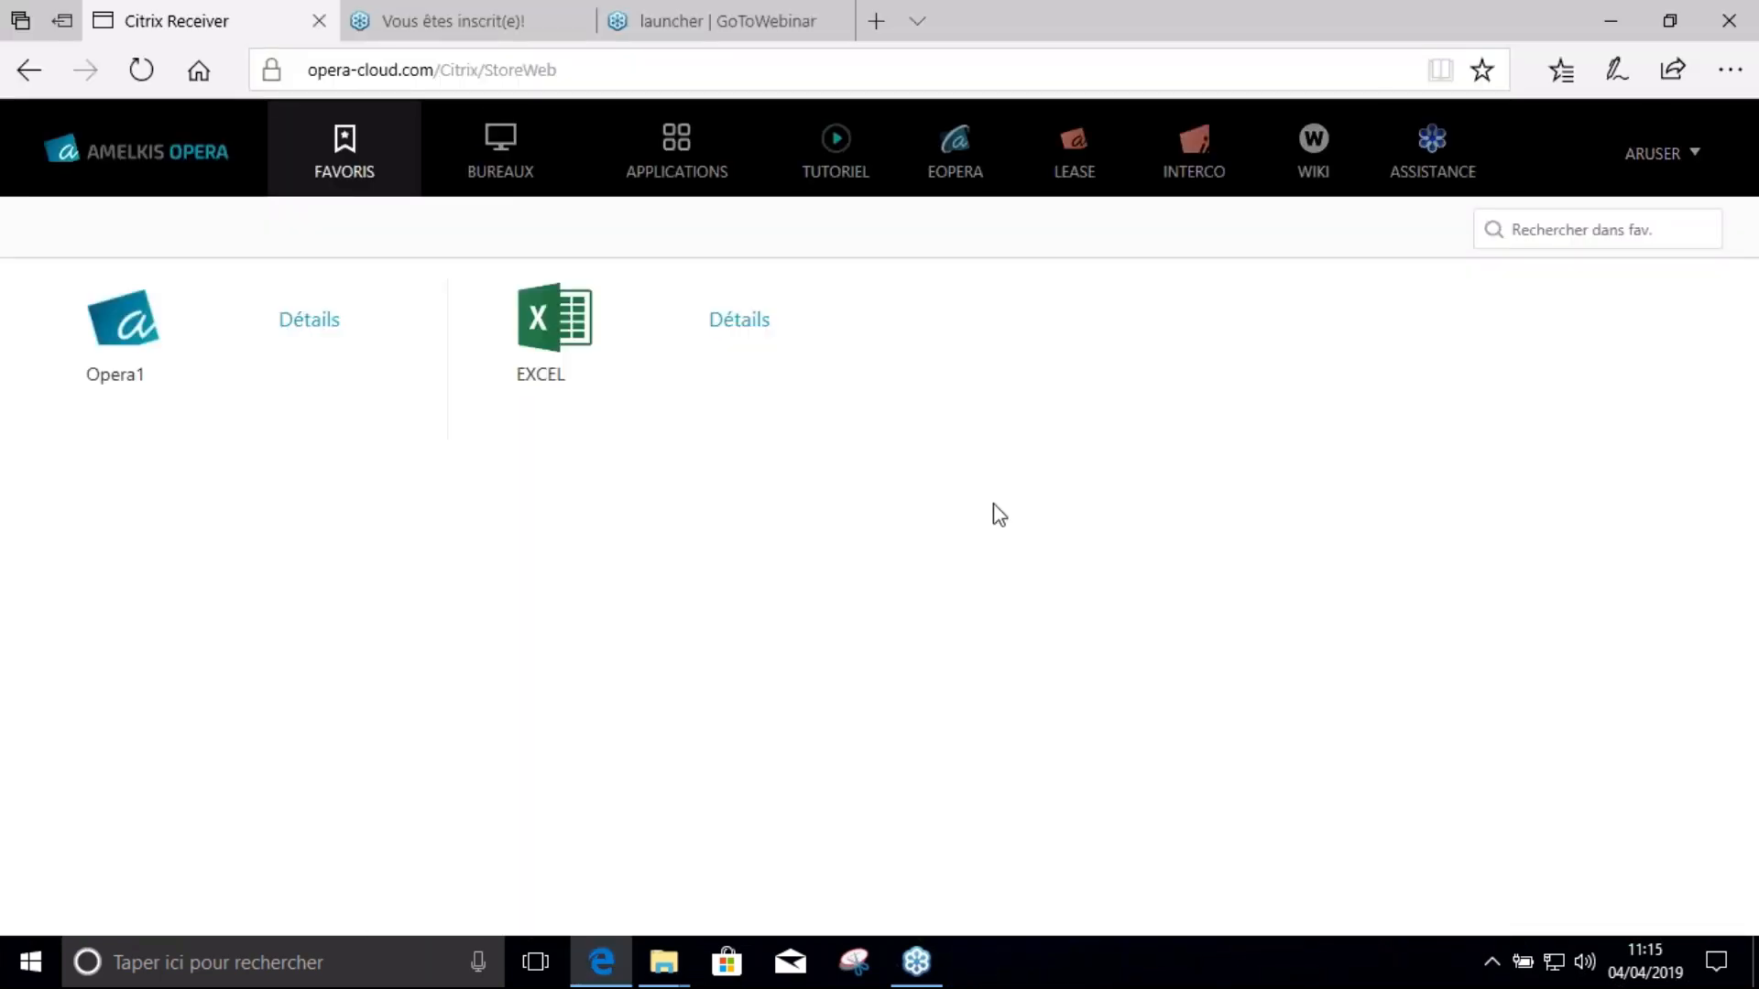
click(1756, 964)
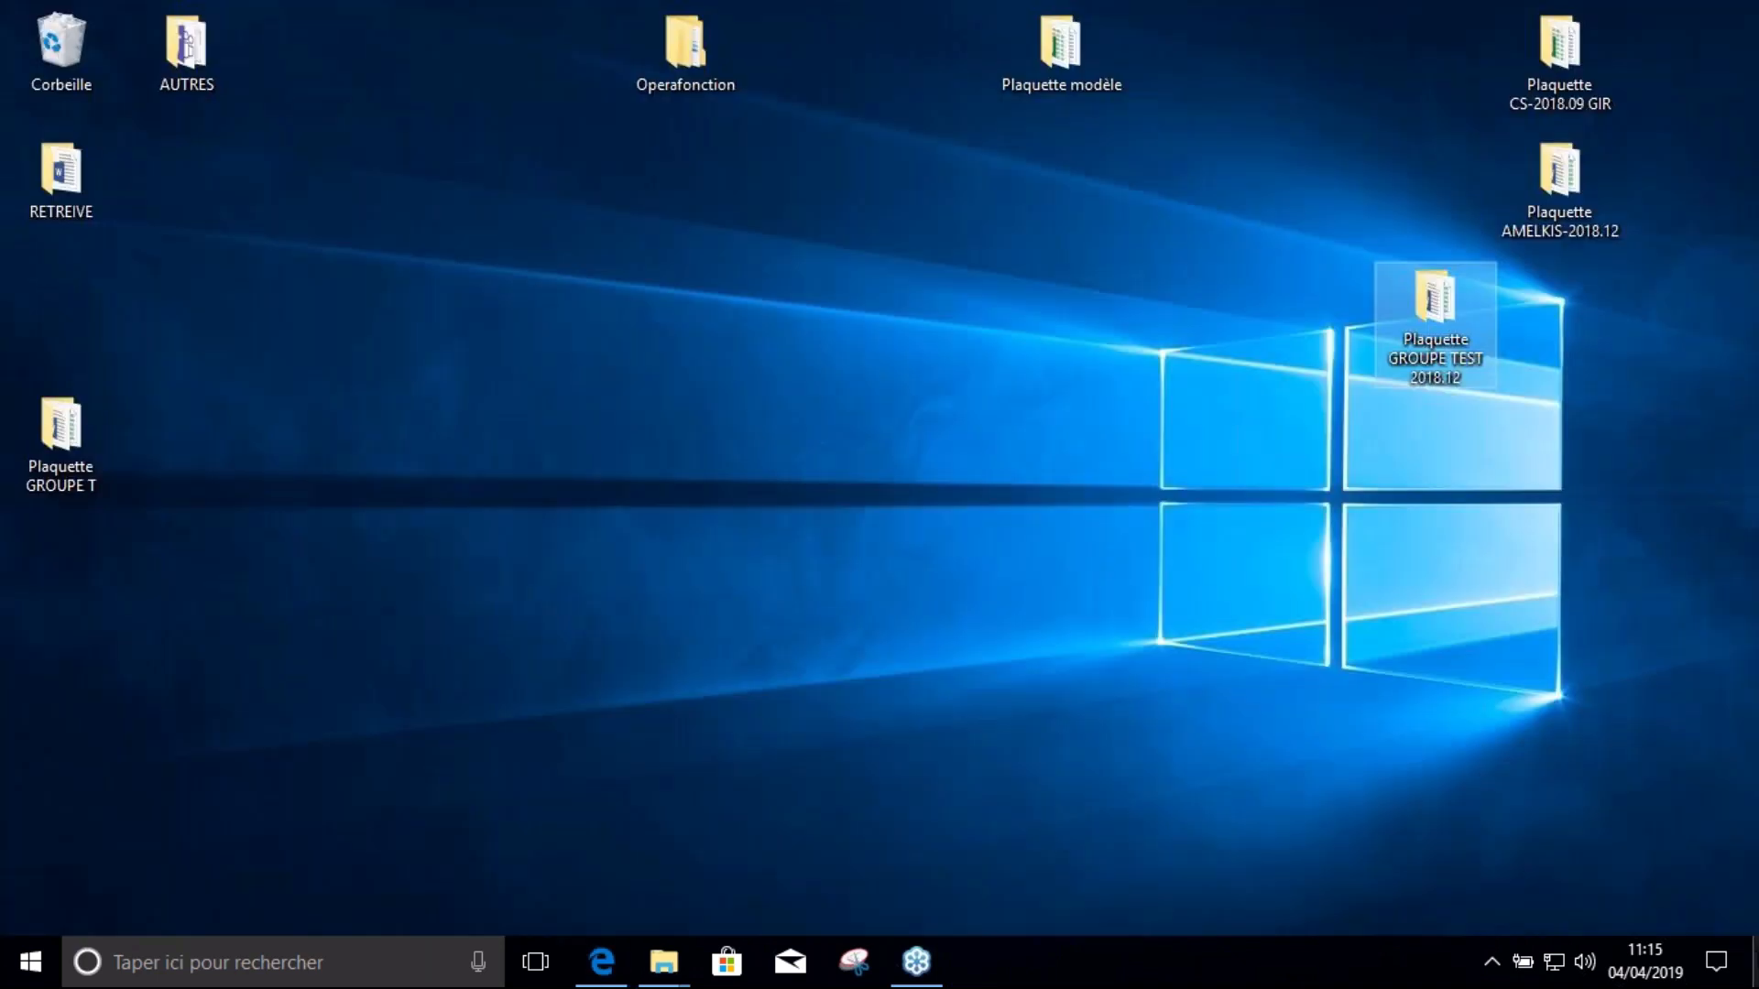
drag(1374, 338, 1488, 485)
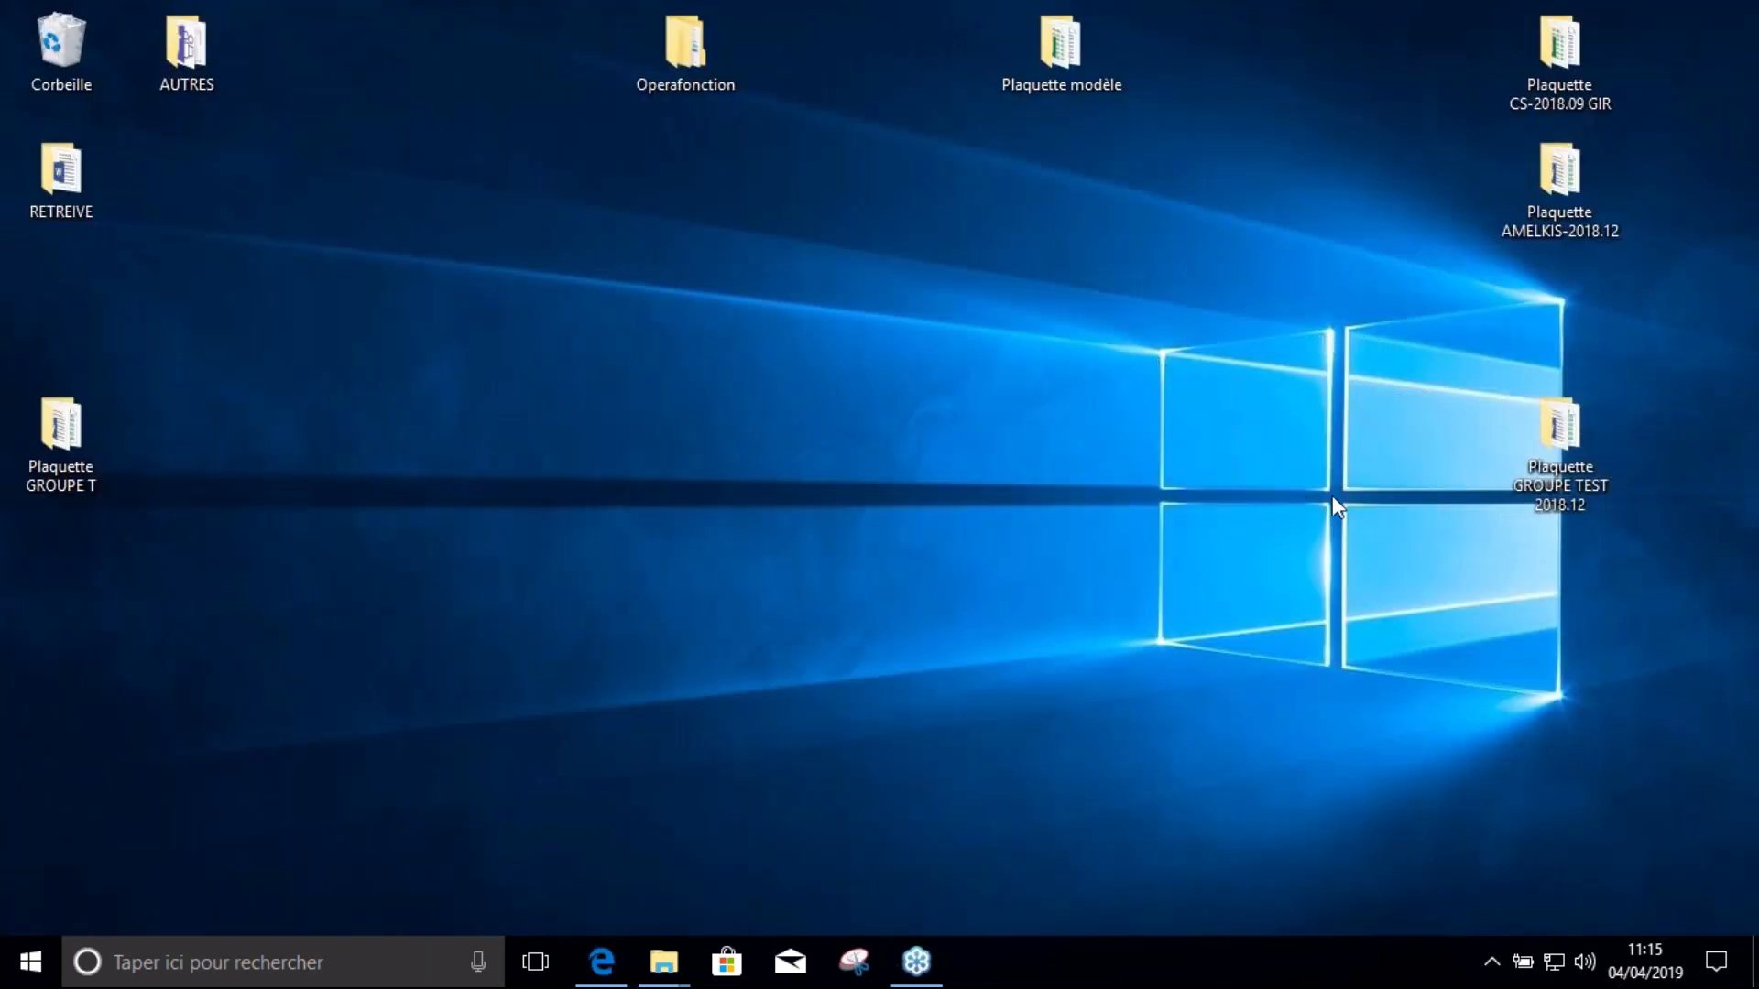
double_click(1569, 429)
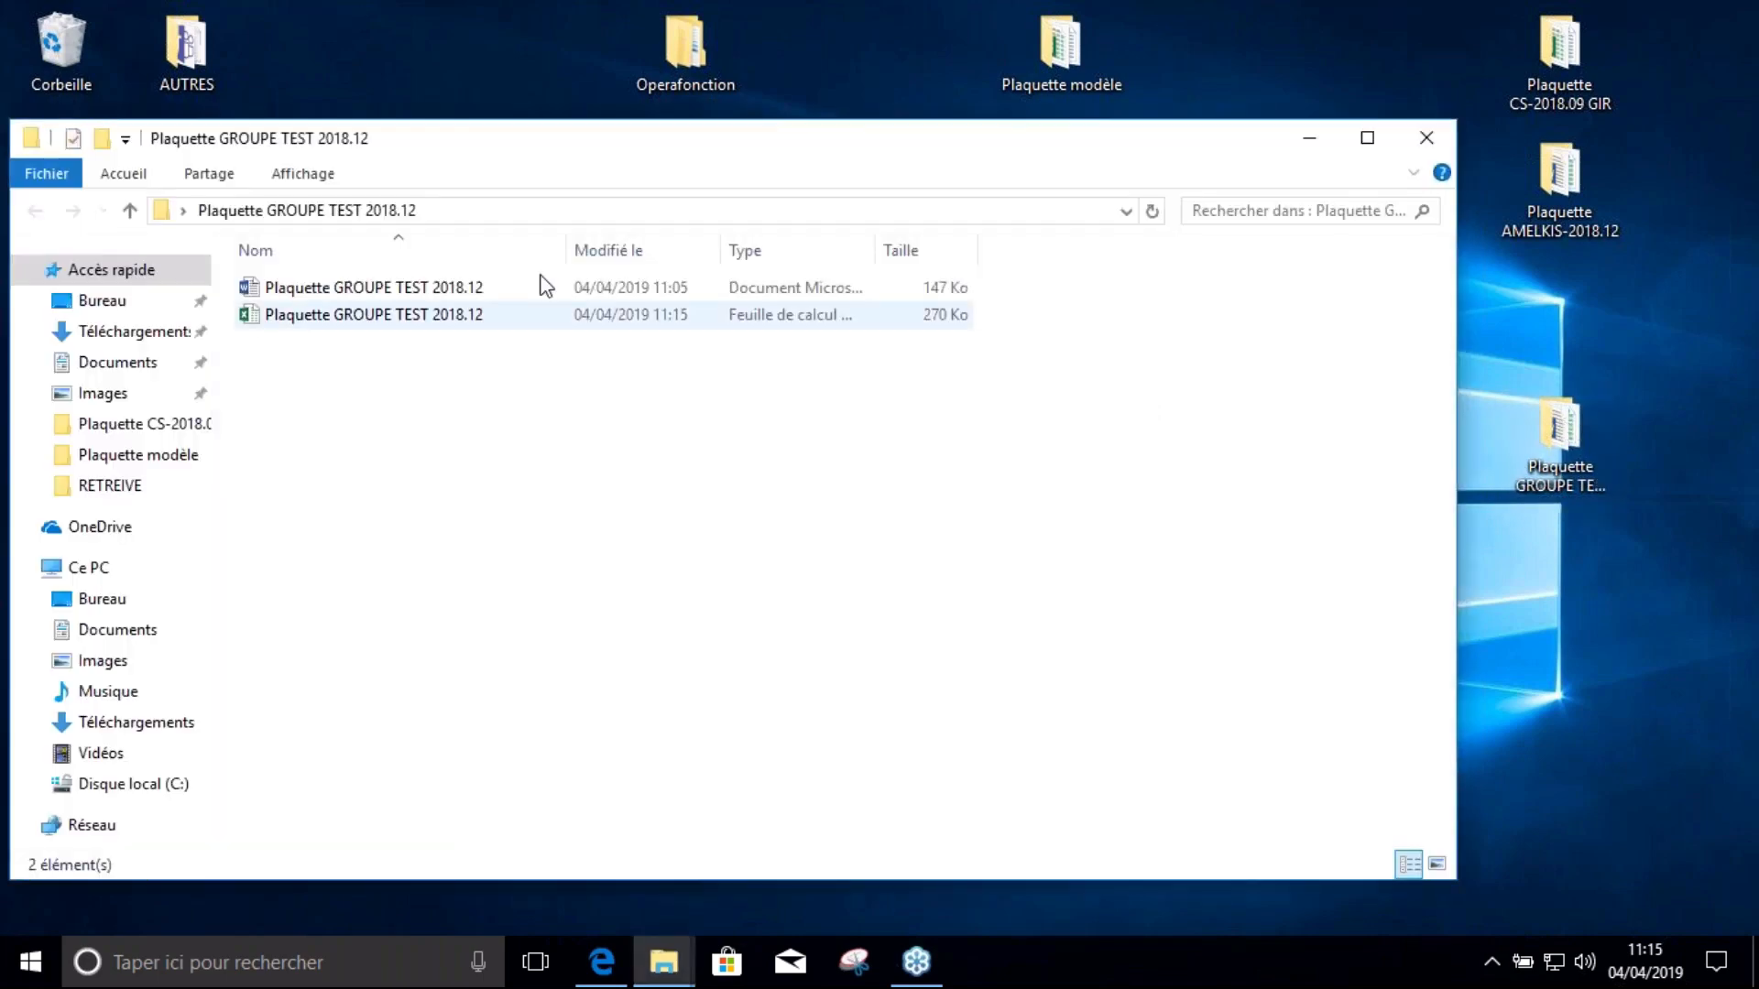
double_click(383, 317)
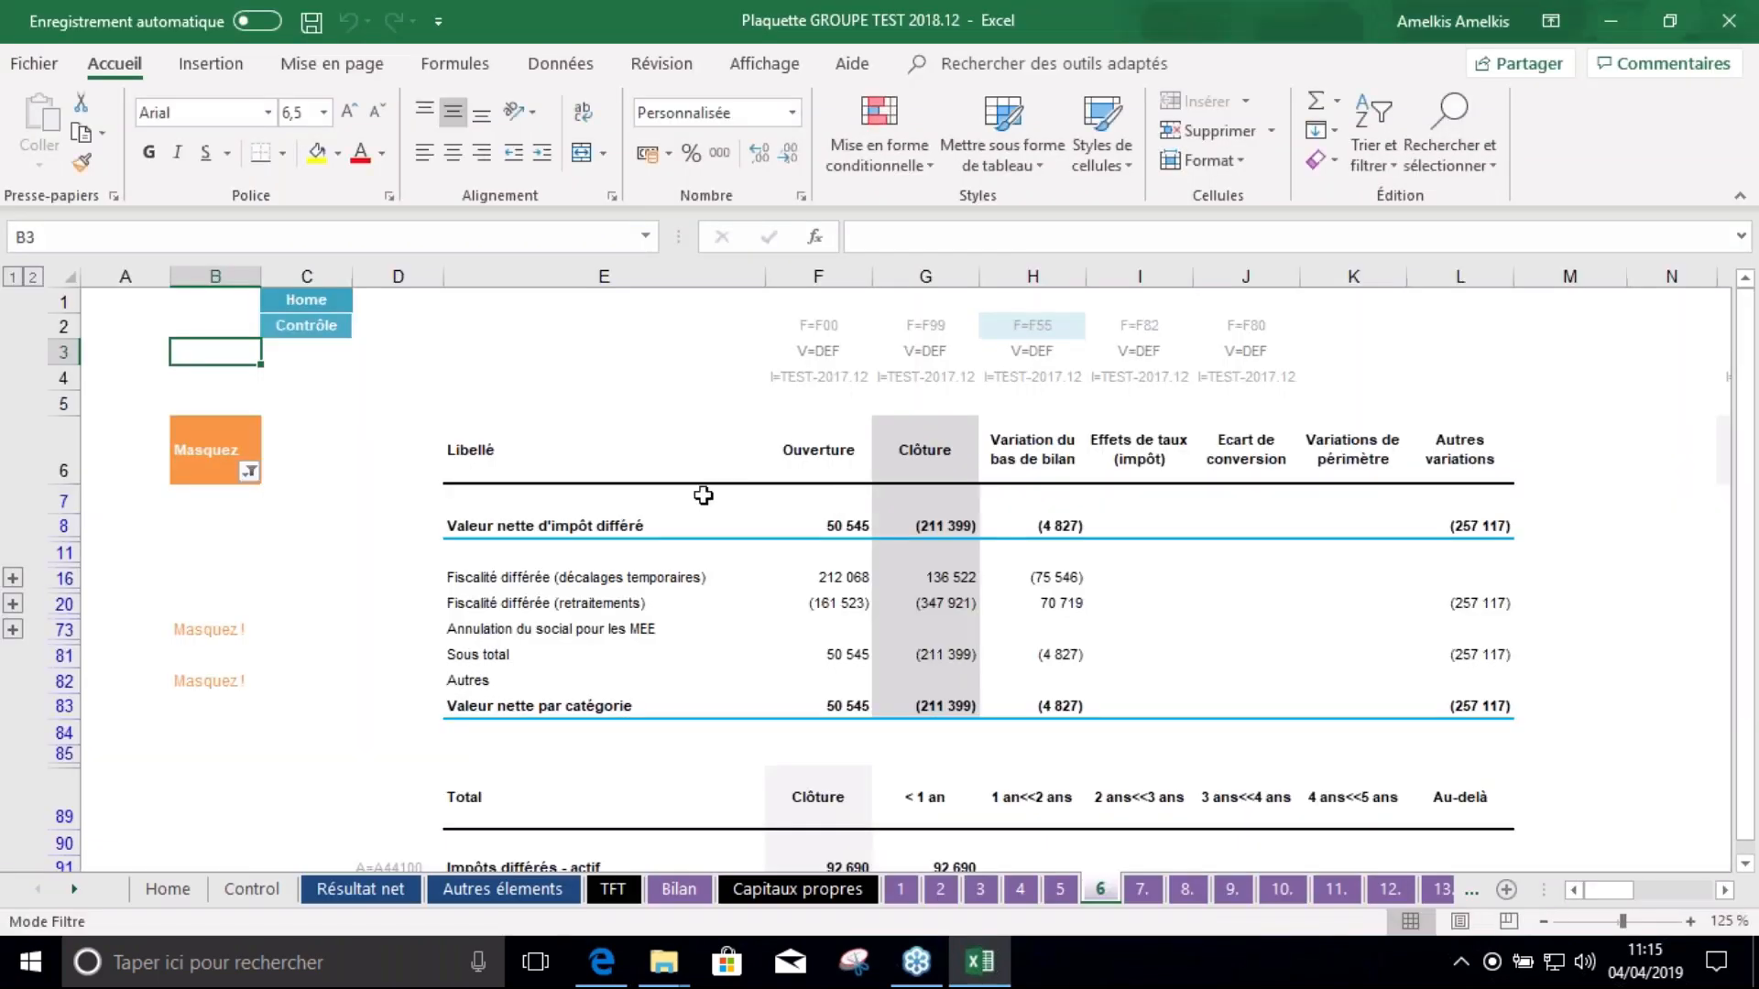
Review the Home sheet's criteria F5:F10 and the Control sheet's 72 001 annex total
click(168, 888)
click(634, 414)
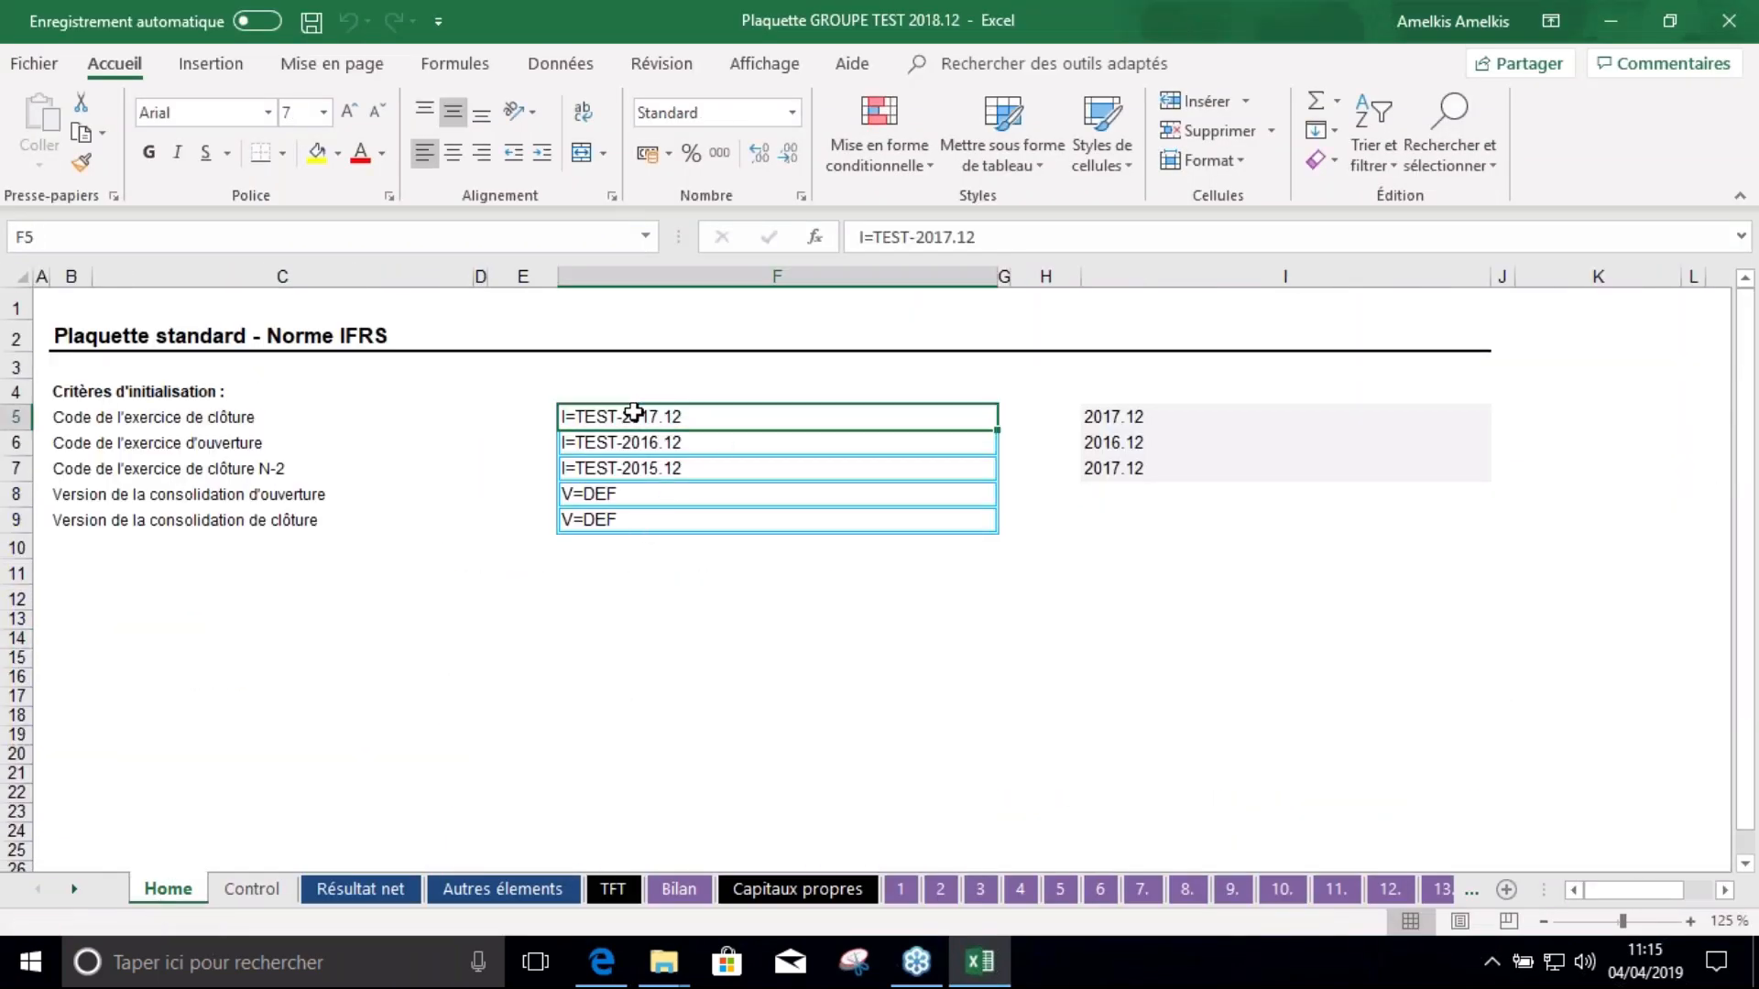
drag(634, 414, 675, 547)
click(685, 620)
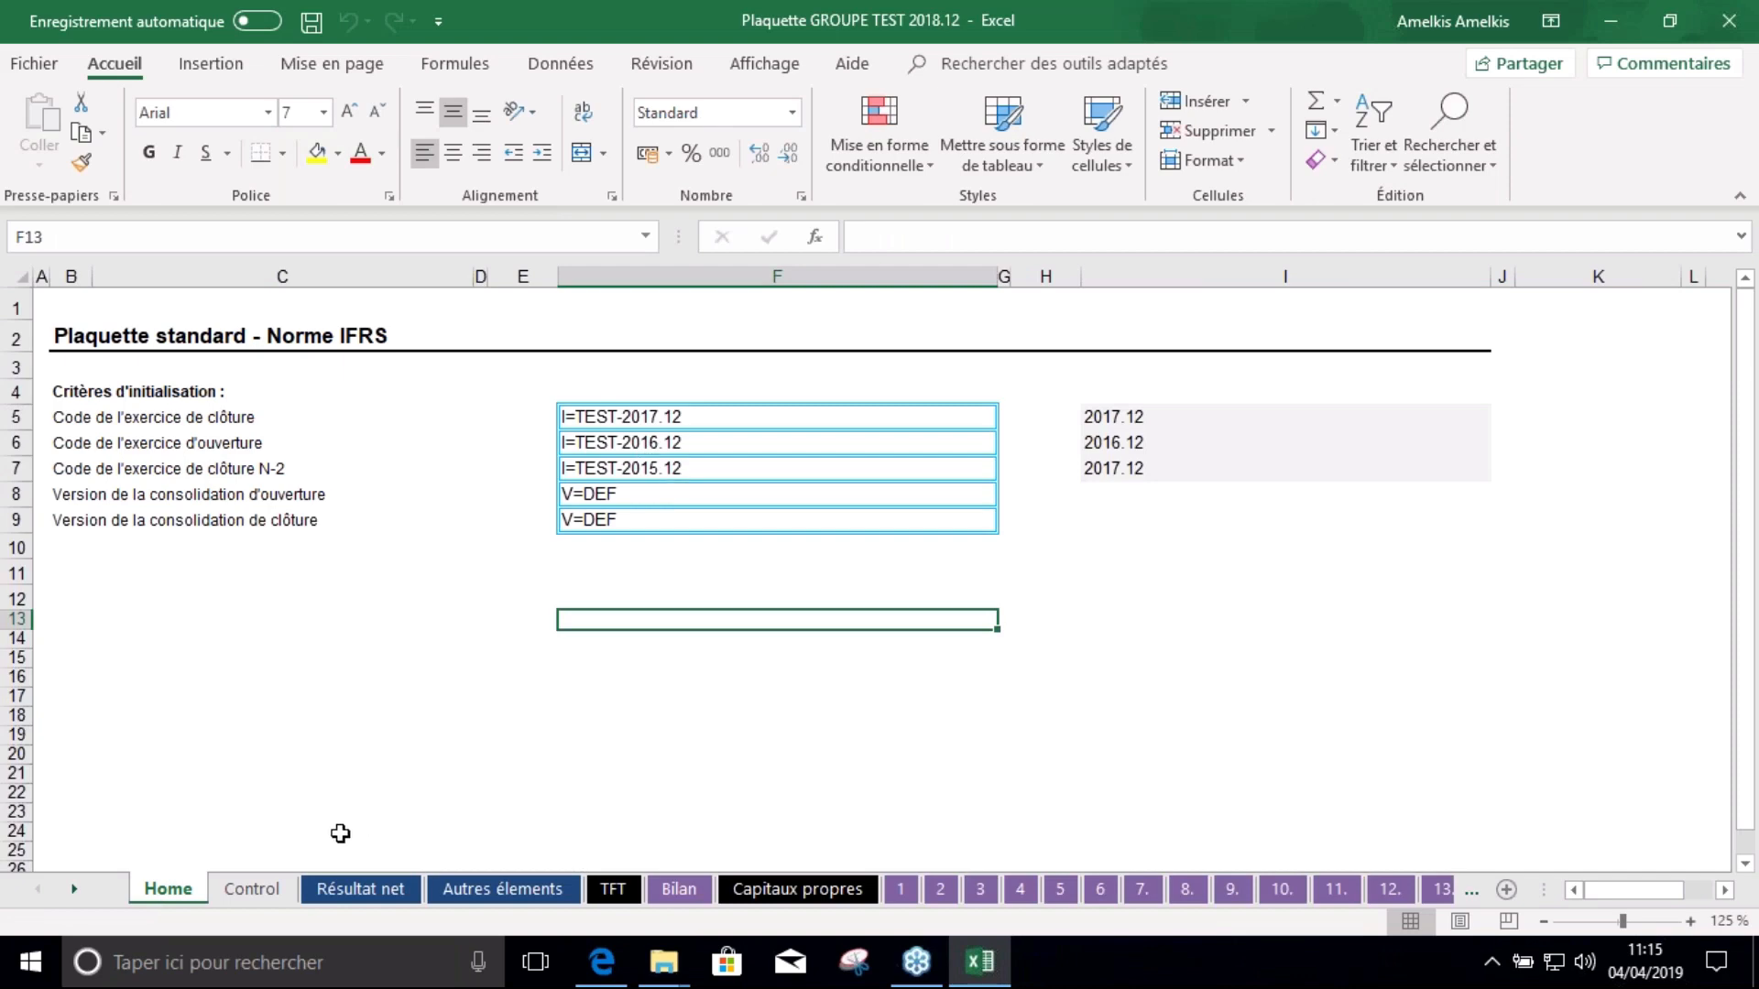
click(252, 888)
click(765, 638)
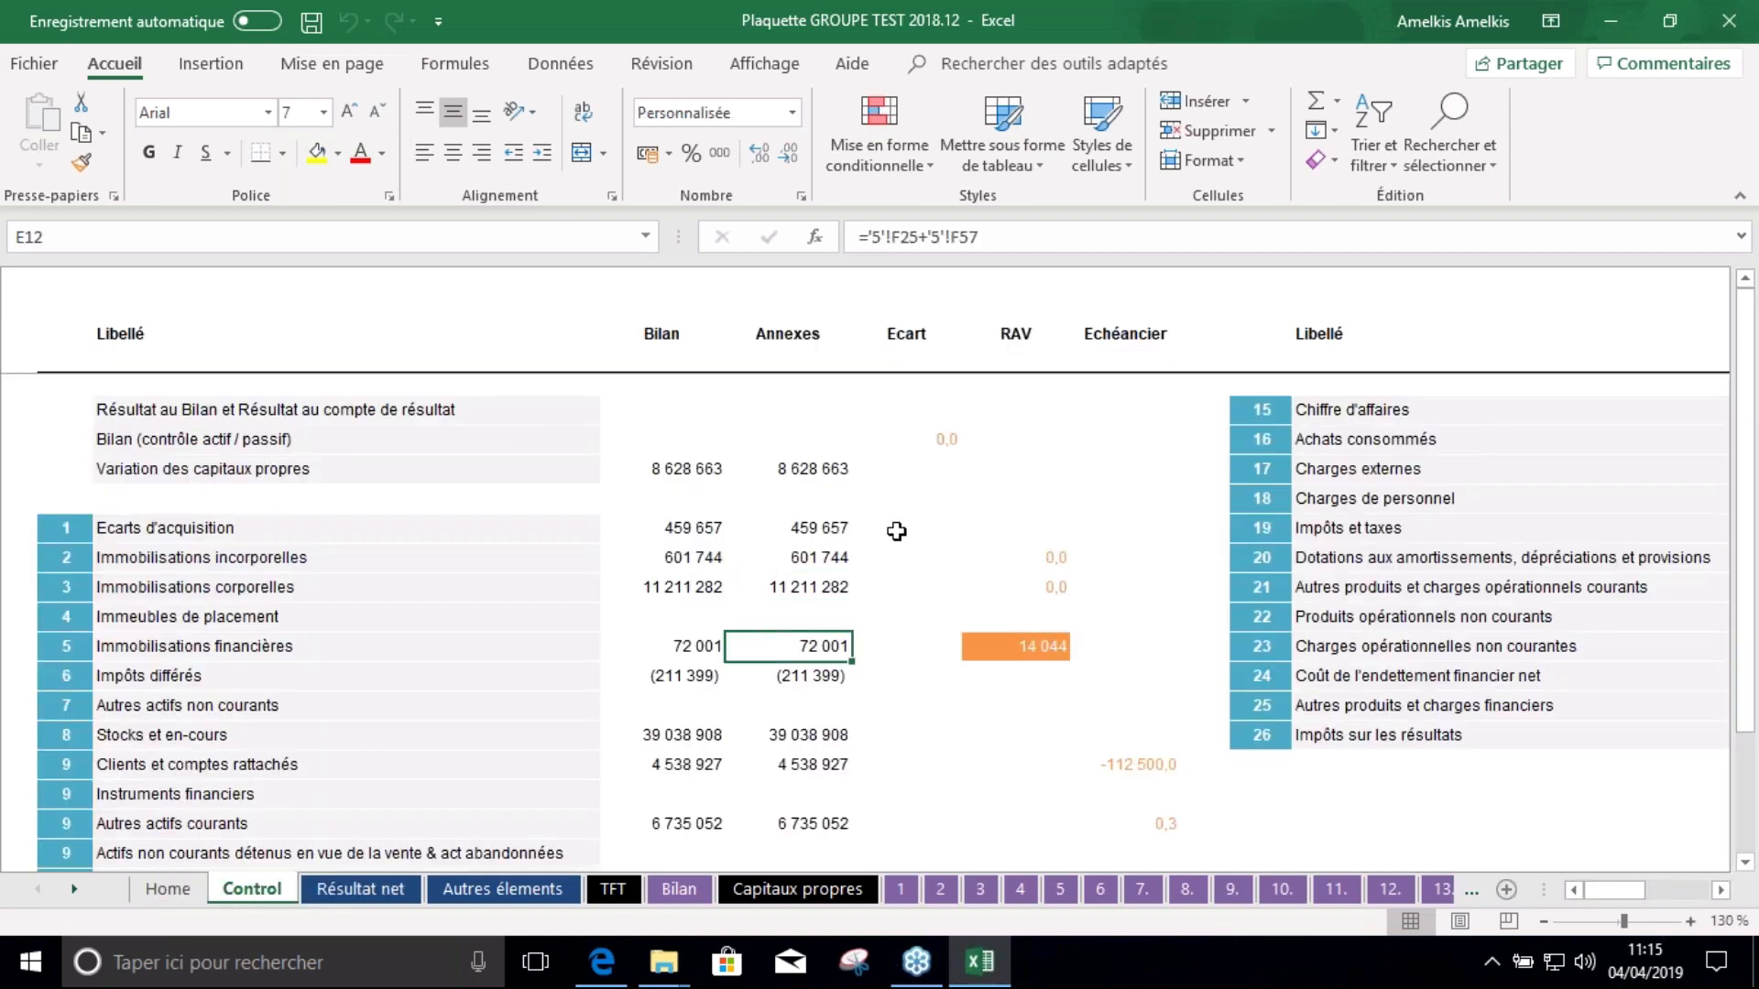
scroll(897, 531, down, 4)
scroll(931, 538, up, 4)
Check the Résultat net and Capitaux propres sheets and save the workbook
click(360, 889)
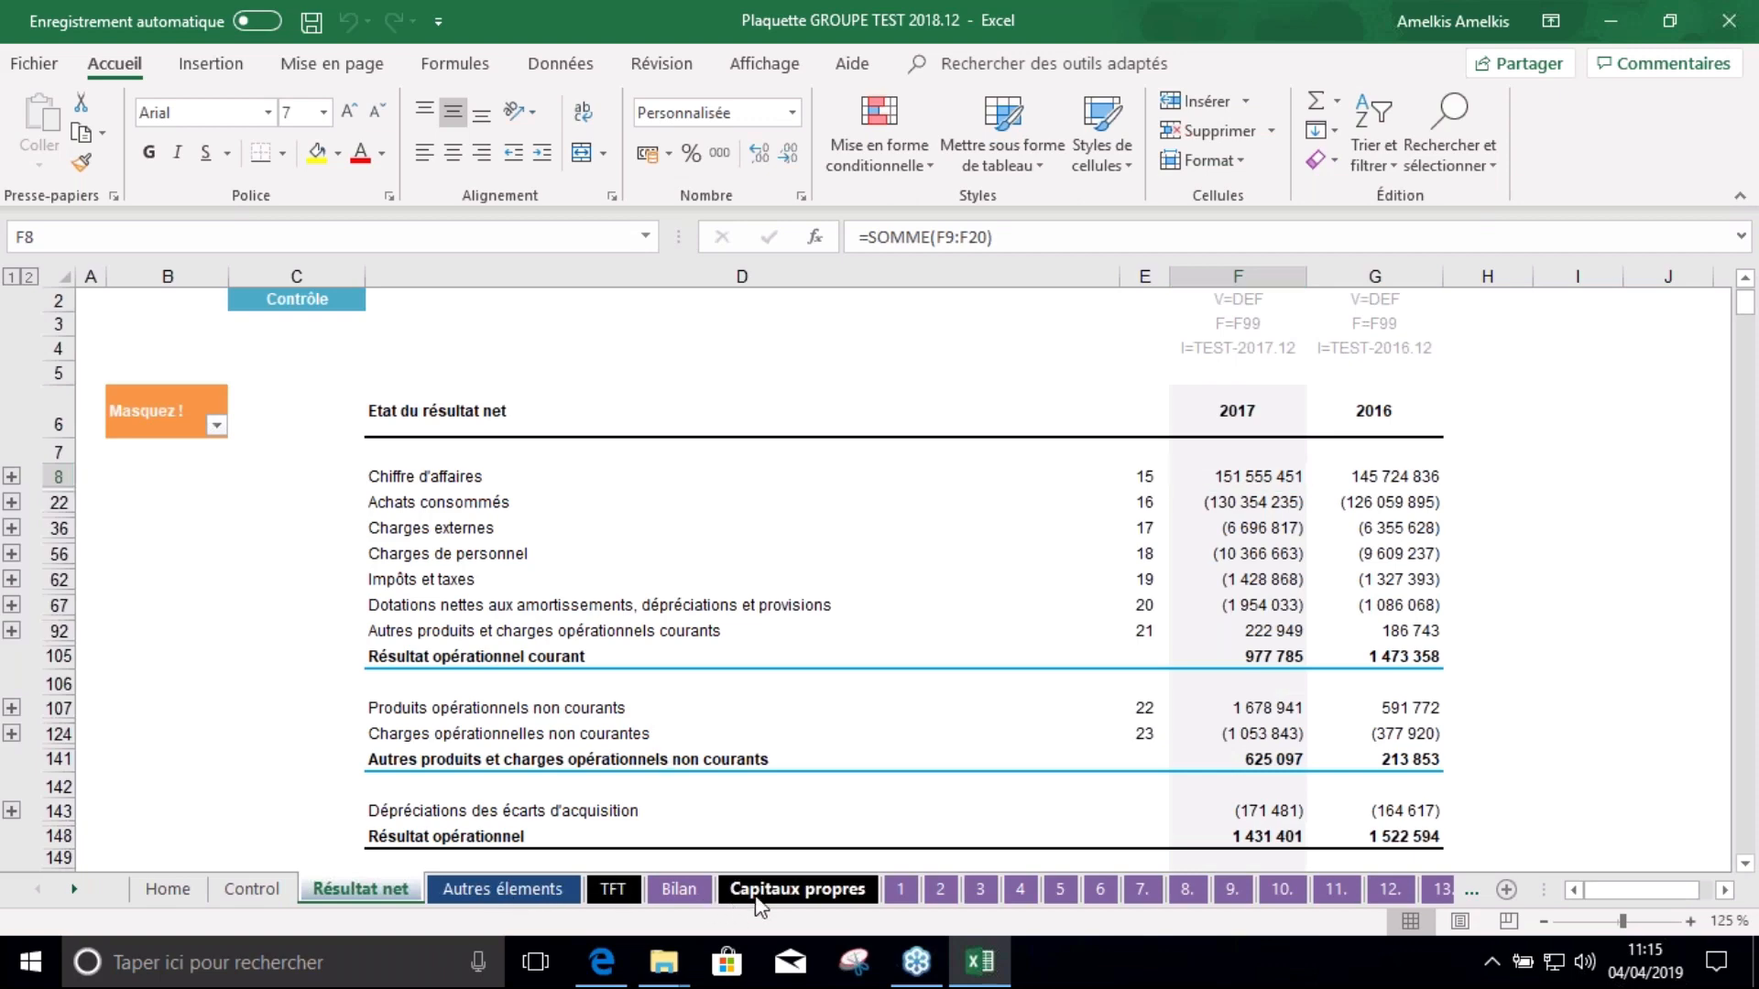
click(759, 893)
click(717, 591)
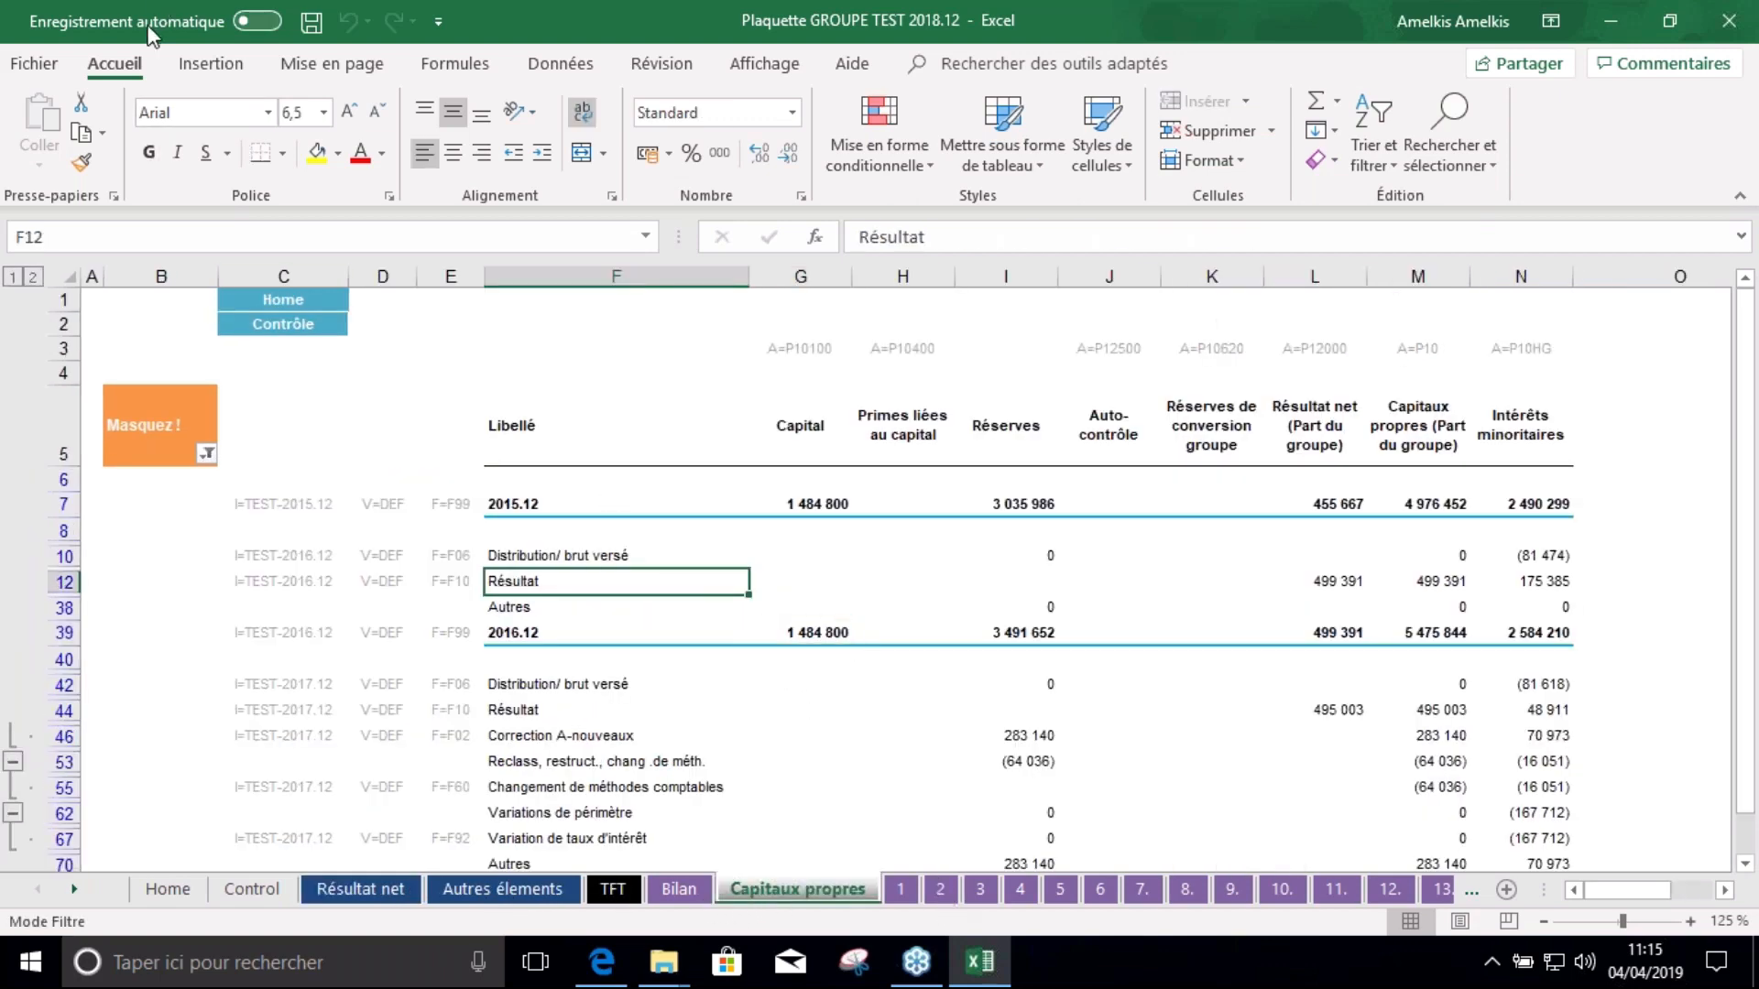
click(311, 20)
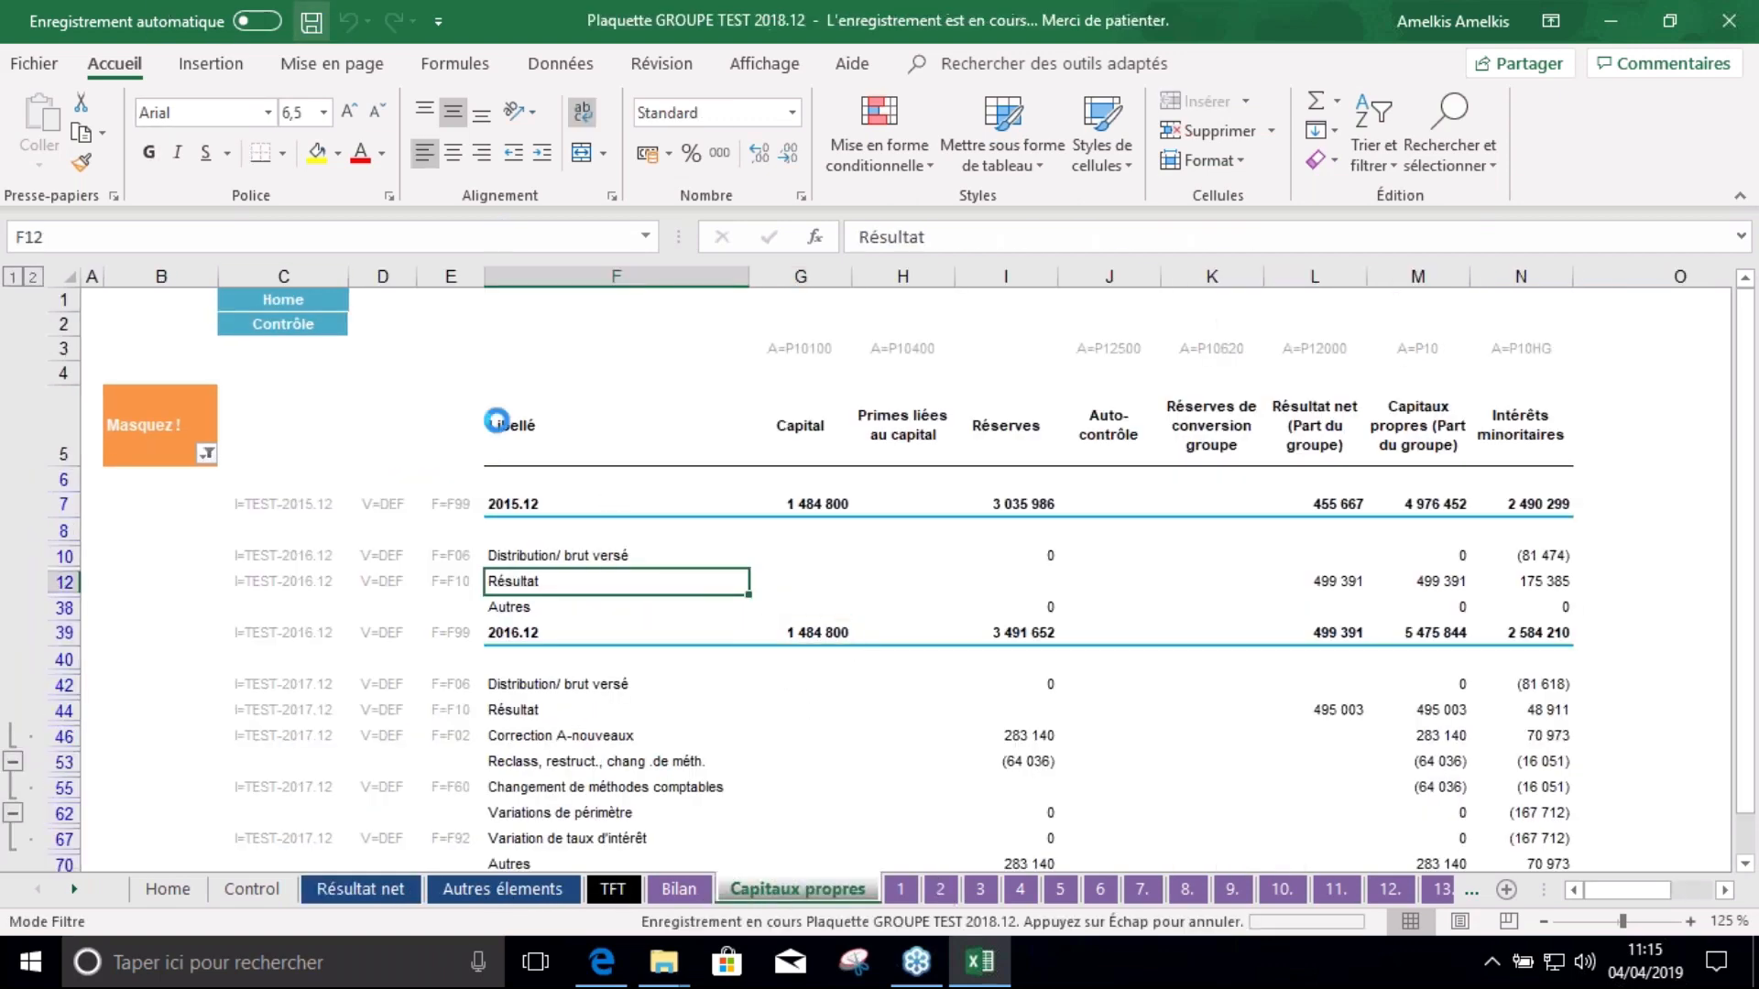
click(1017, 577)
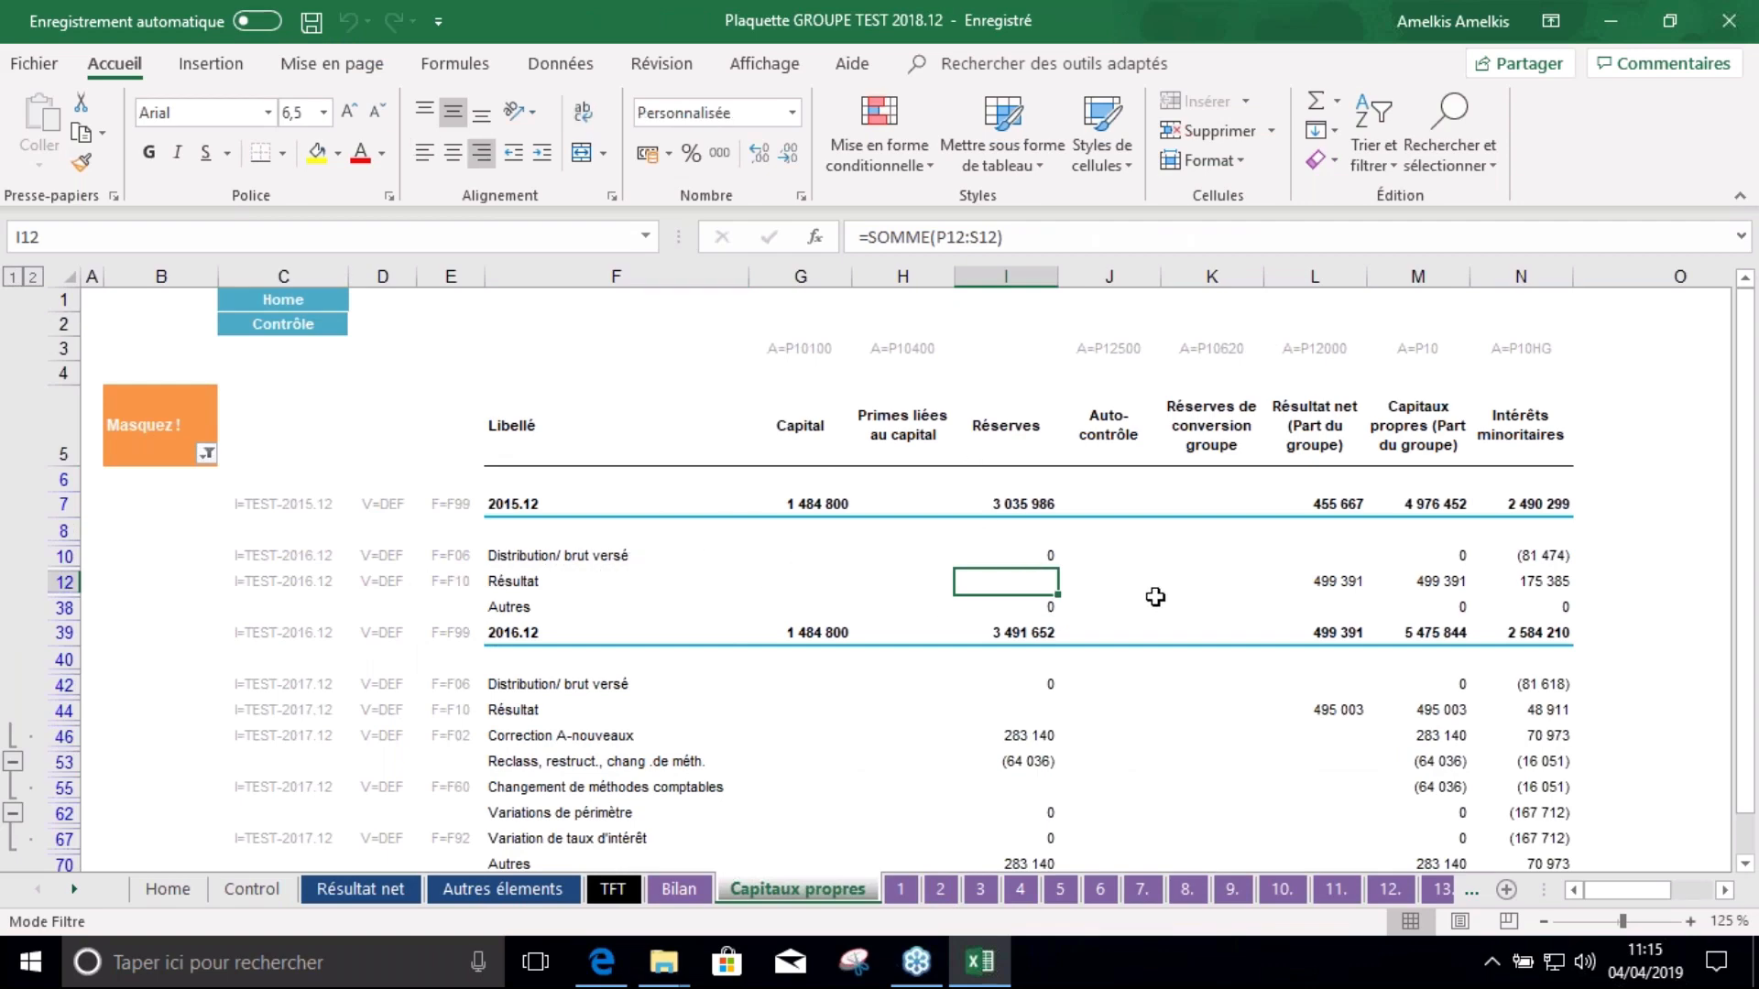
Check sheets 5, 7. and 10., where Trésorerie nette closes at 1 636 834, and save again
click(1062, 893)
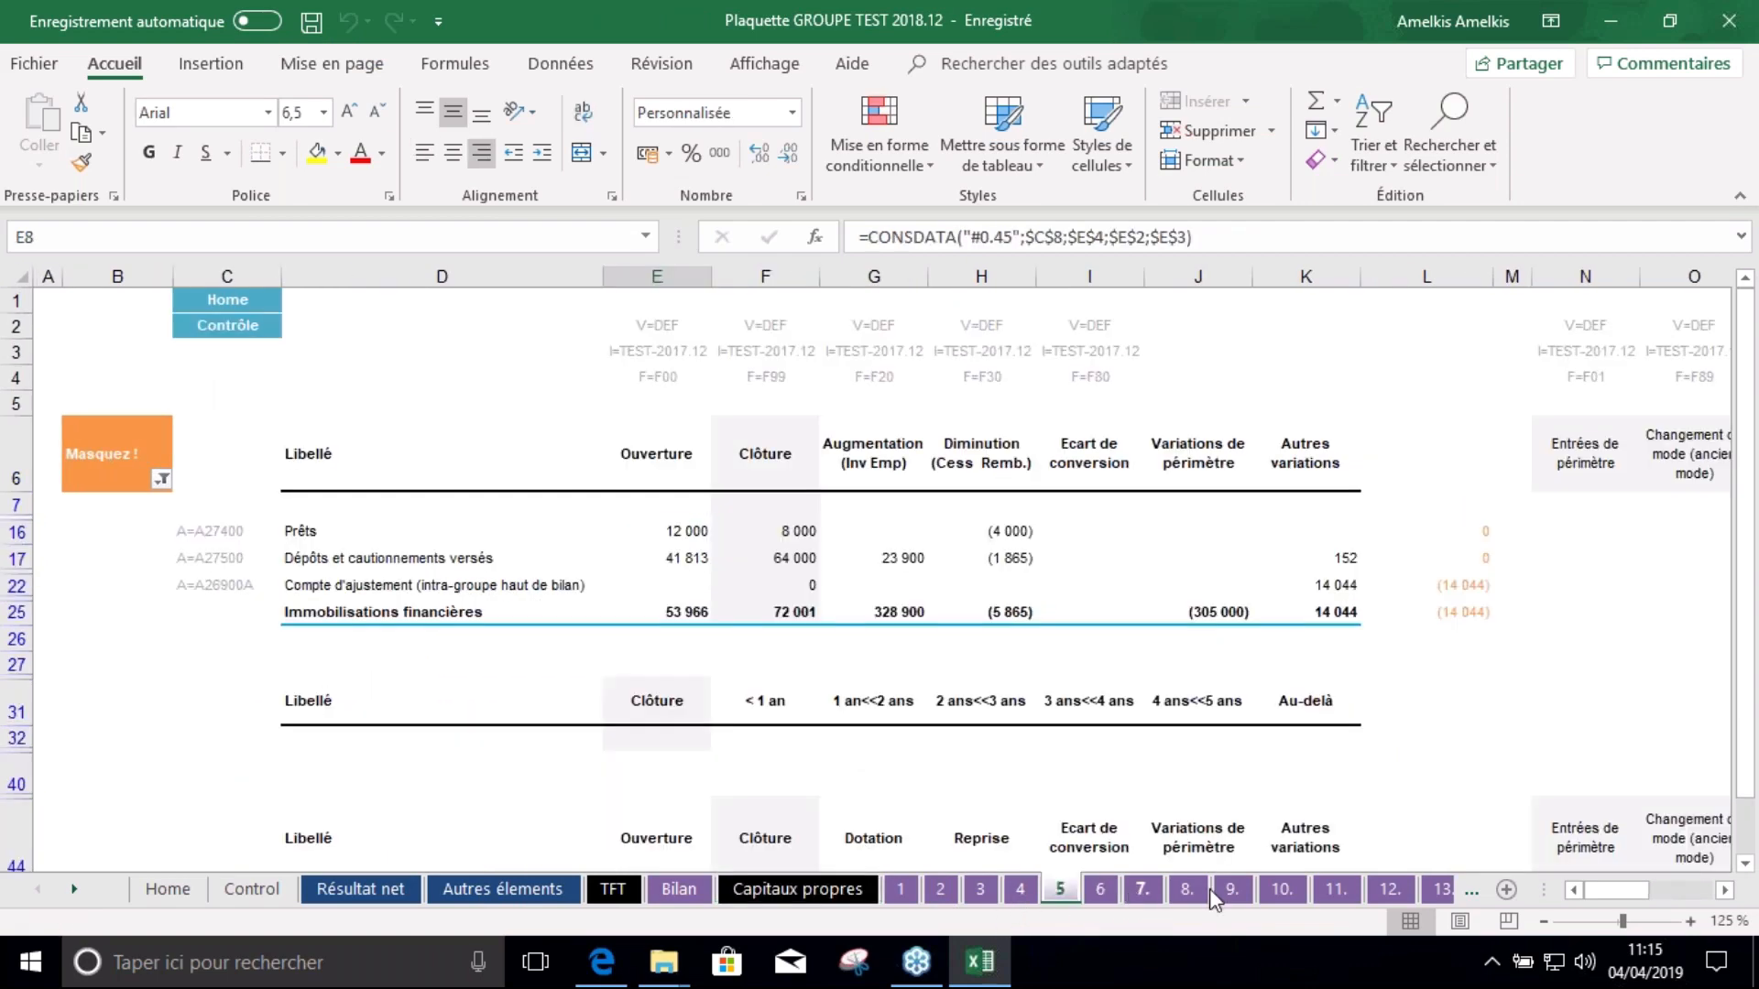
click(1142, 889)
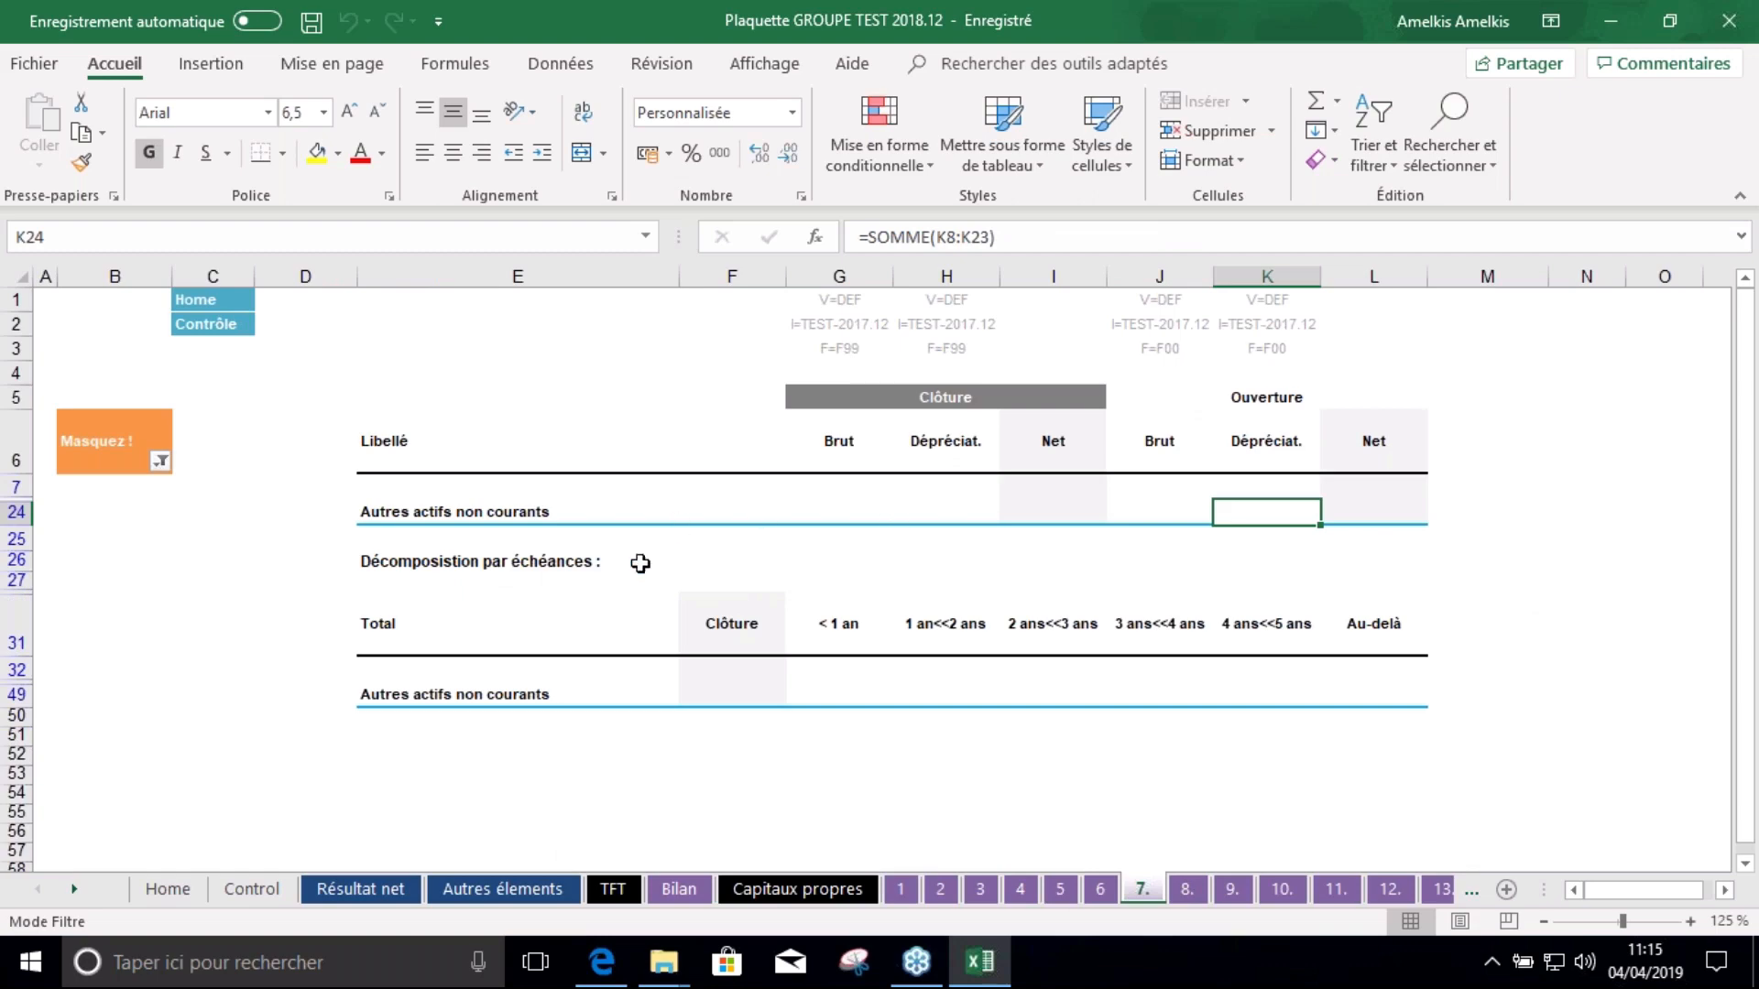
click(463, 886)
click(165, 889)
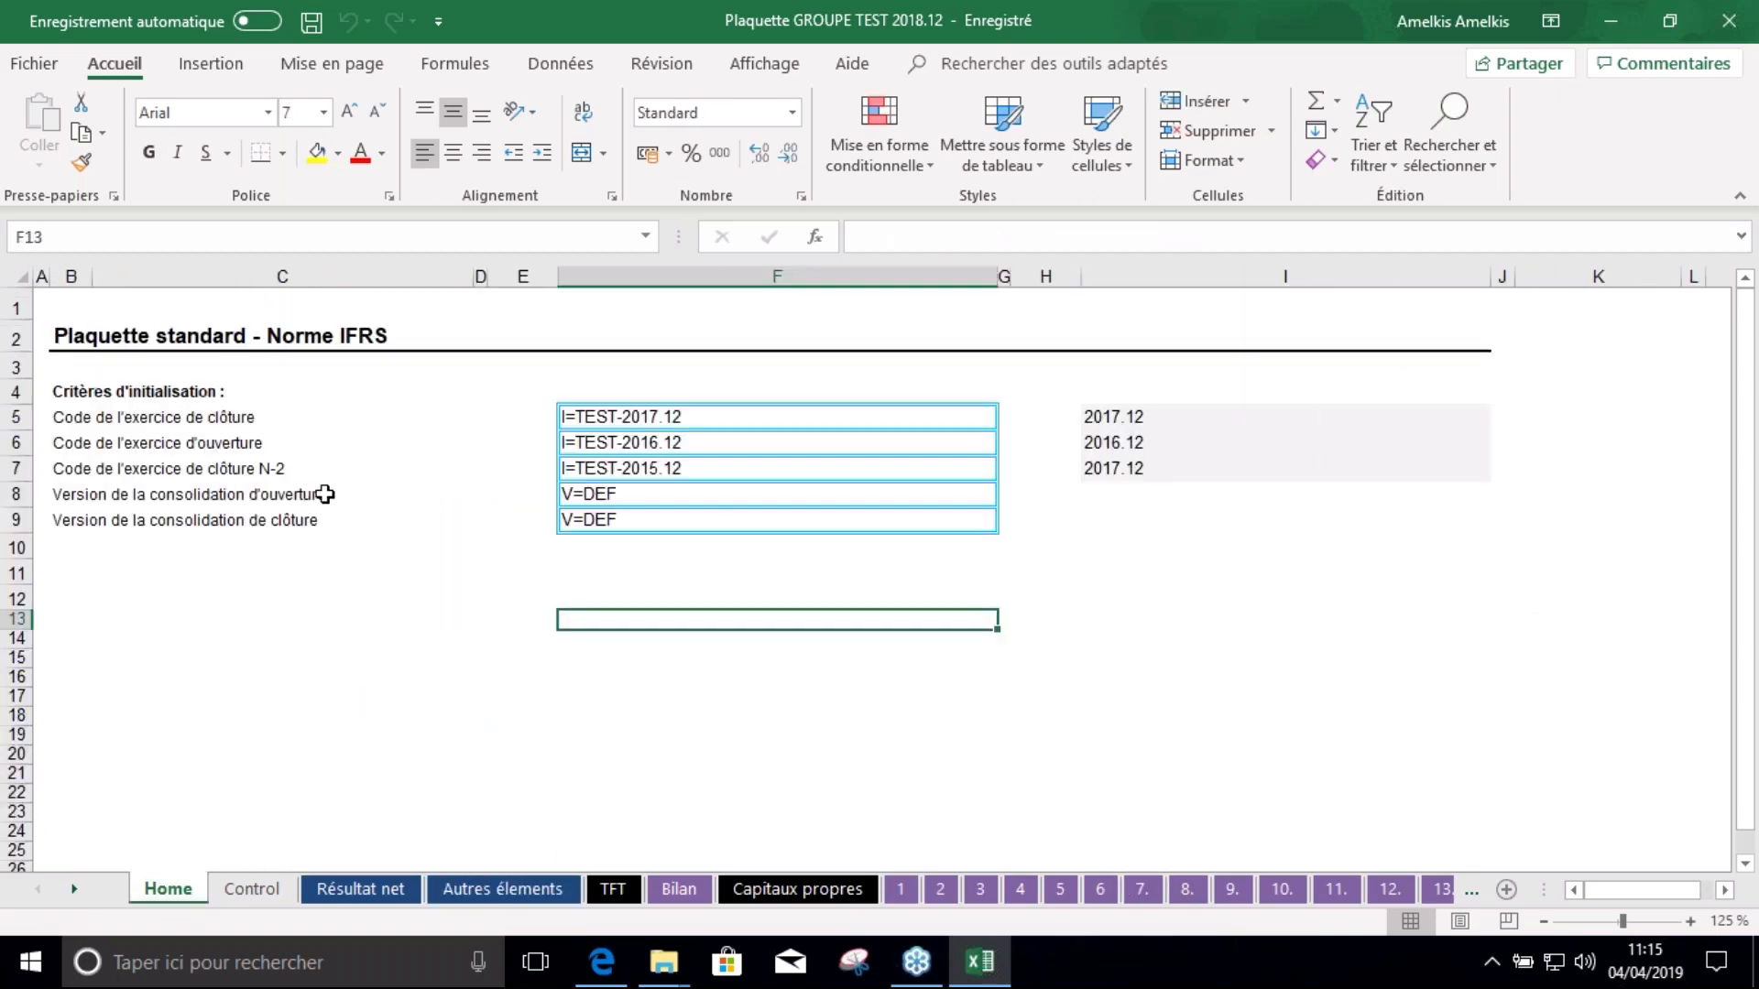
click(1296, 890)
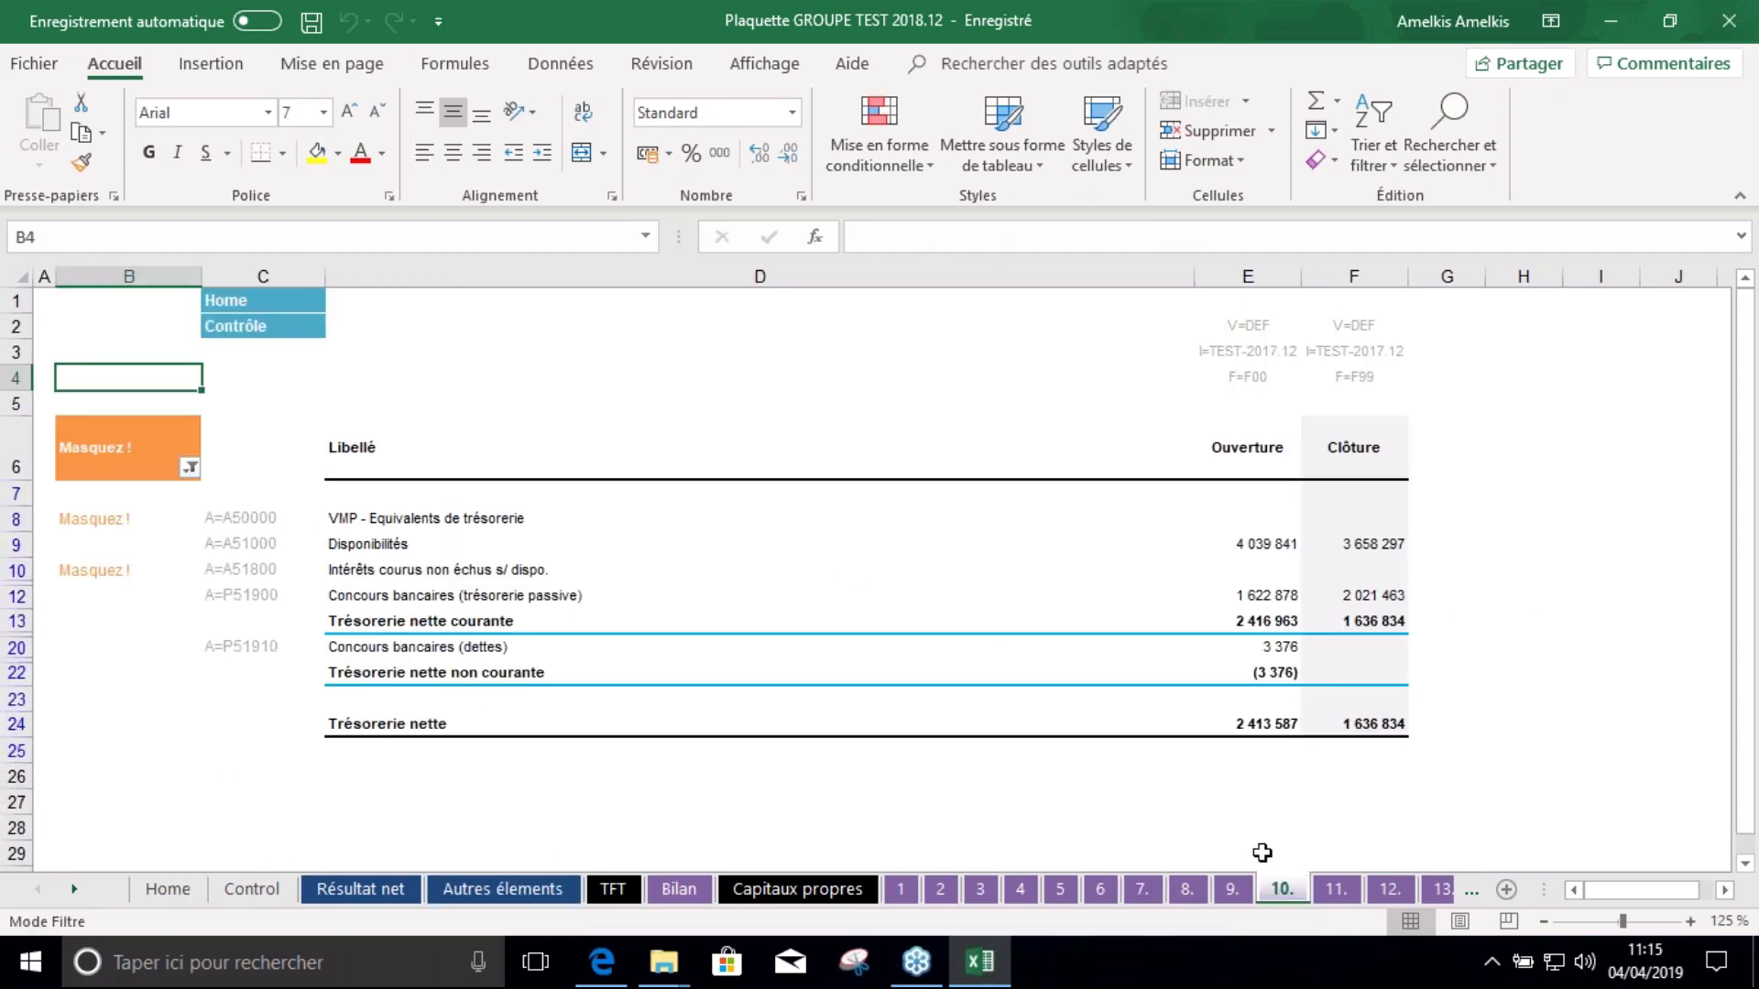
click(312, 22)
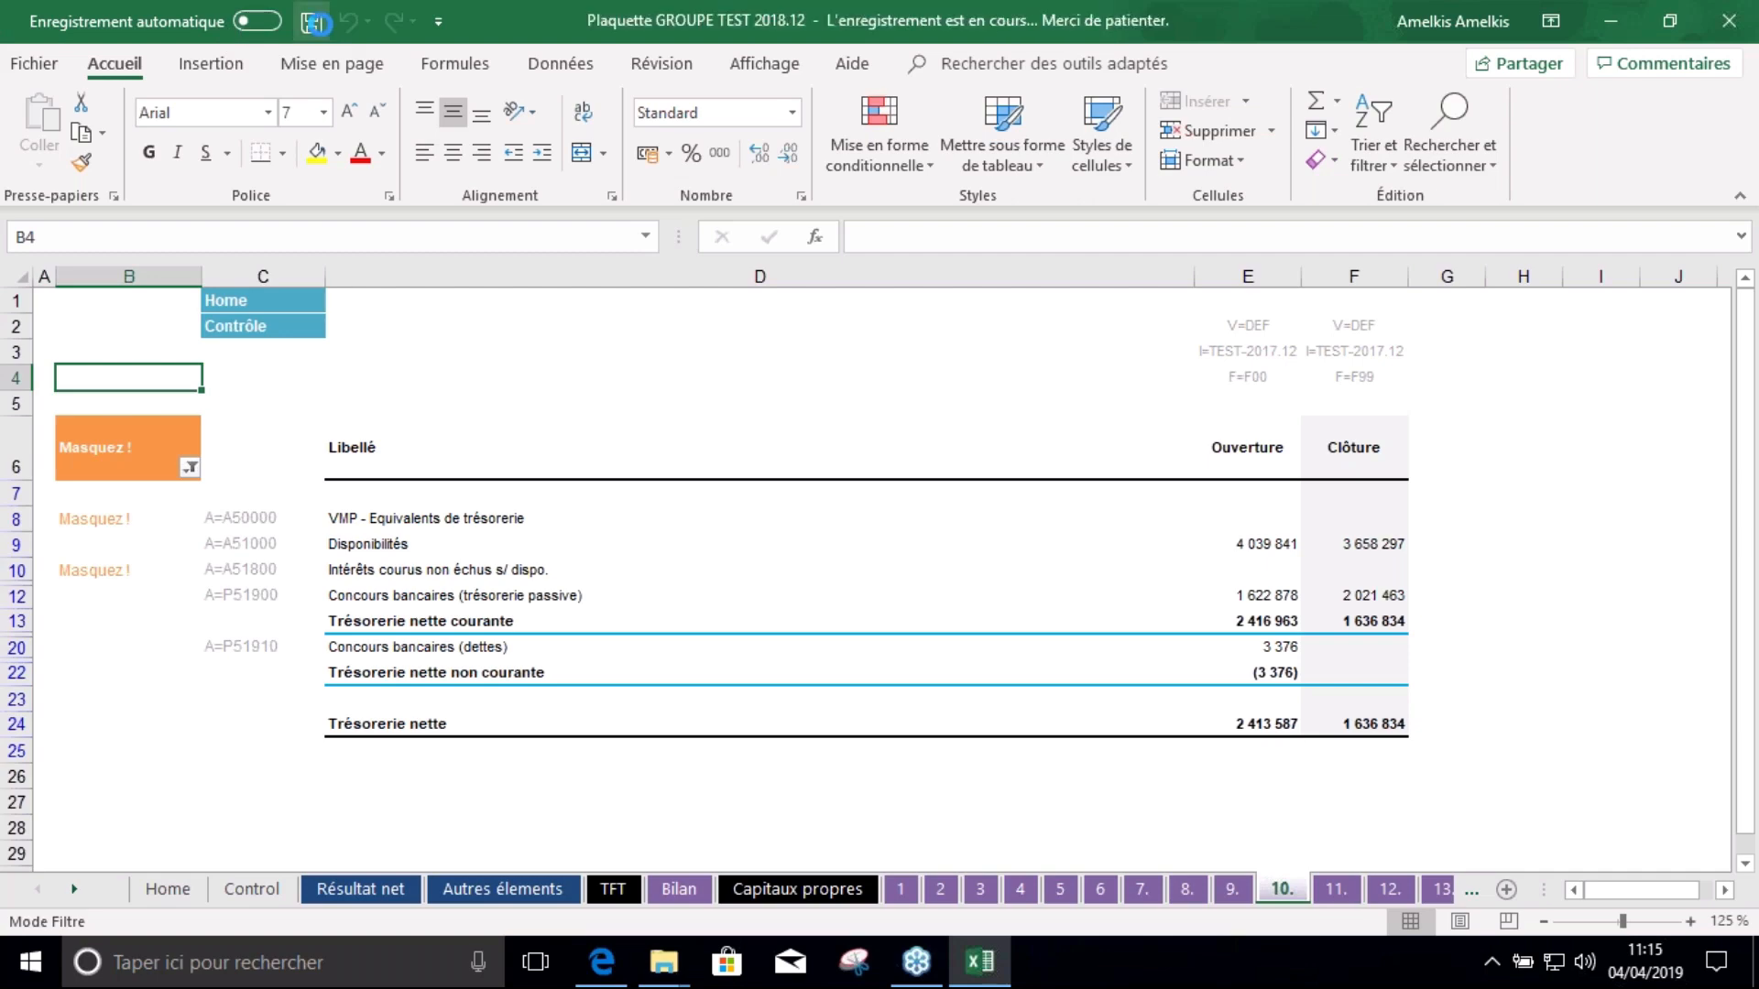
Close Excel, open the Rapport annuel IFRS Word document, and accept updating its linked data
click(1729, 20)
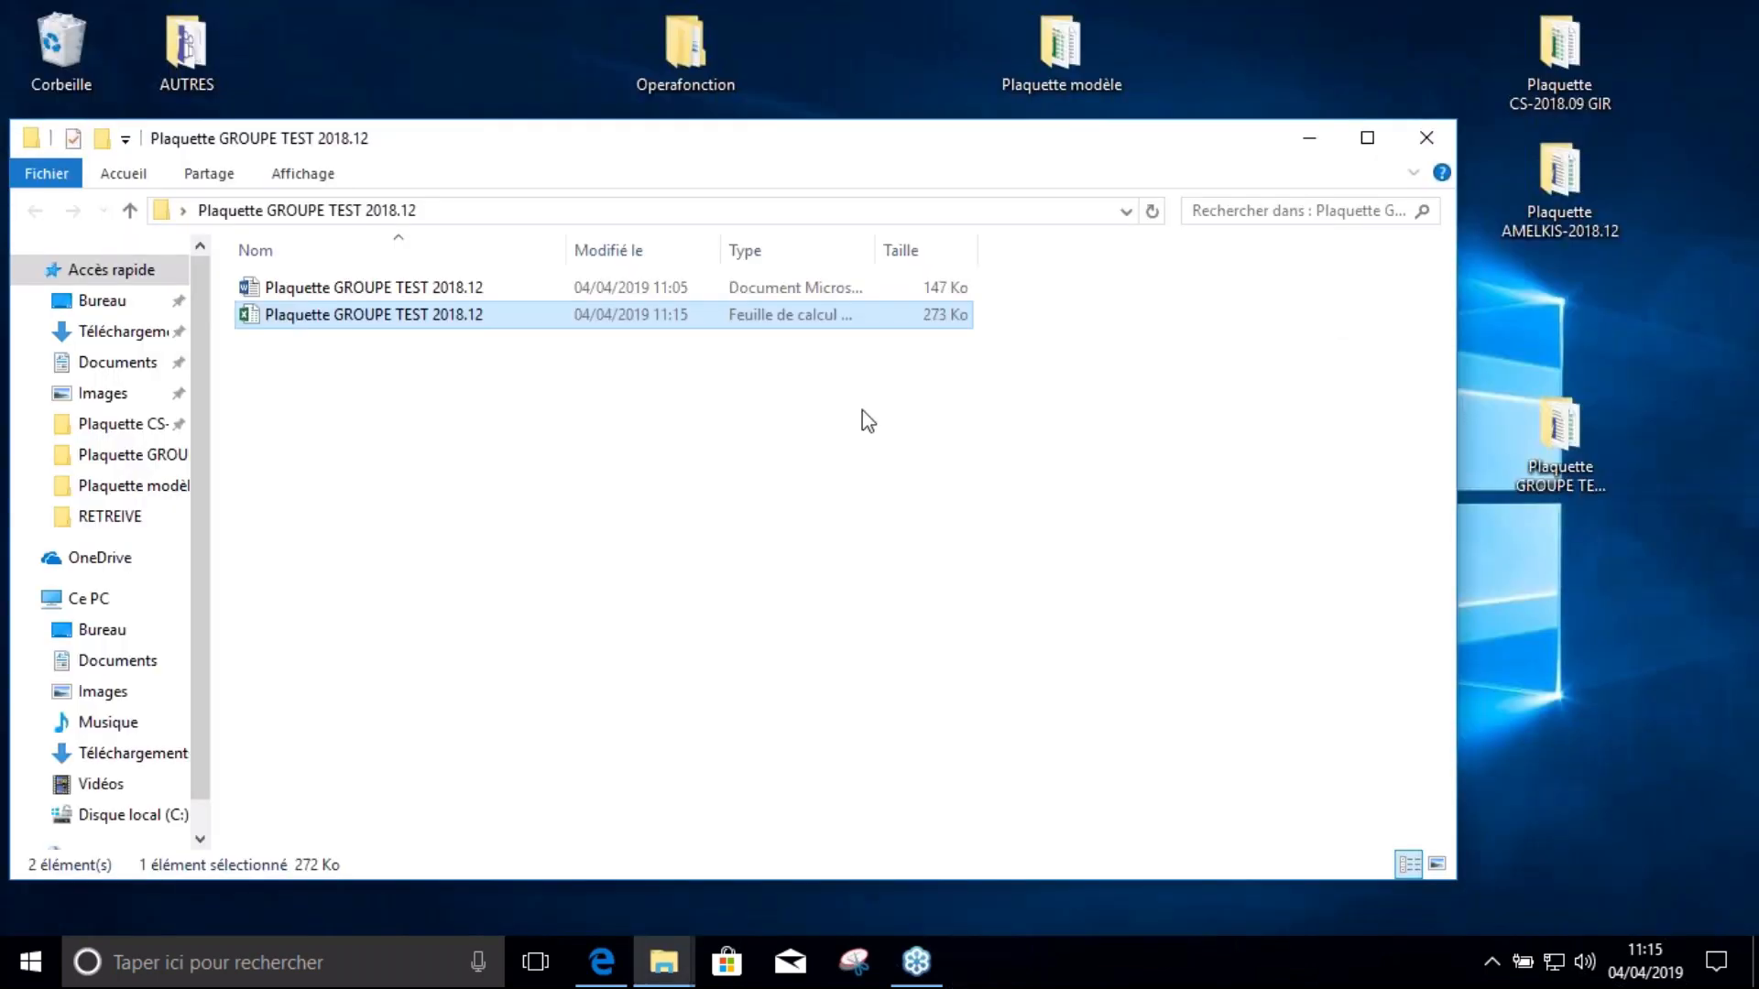
key(Up)
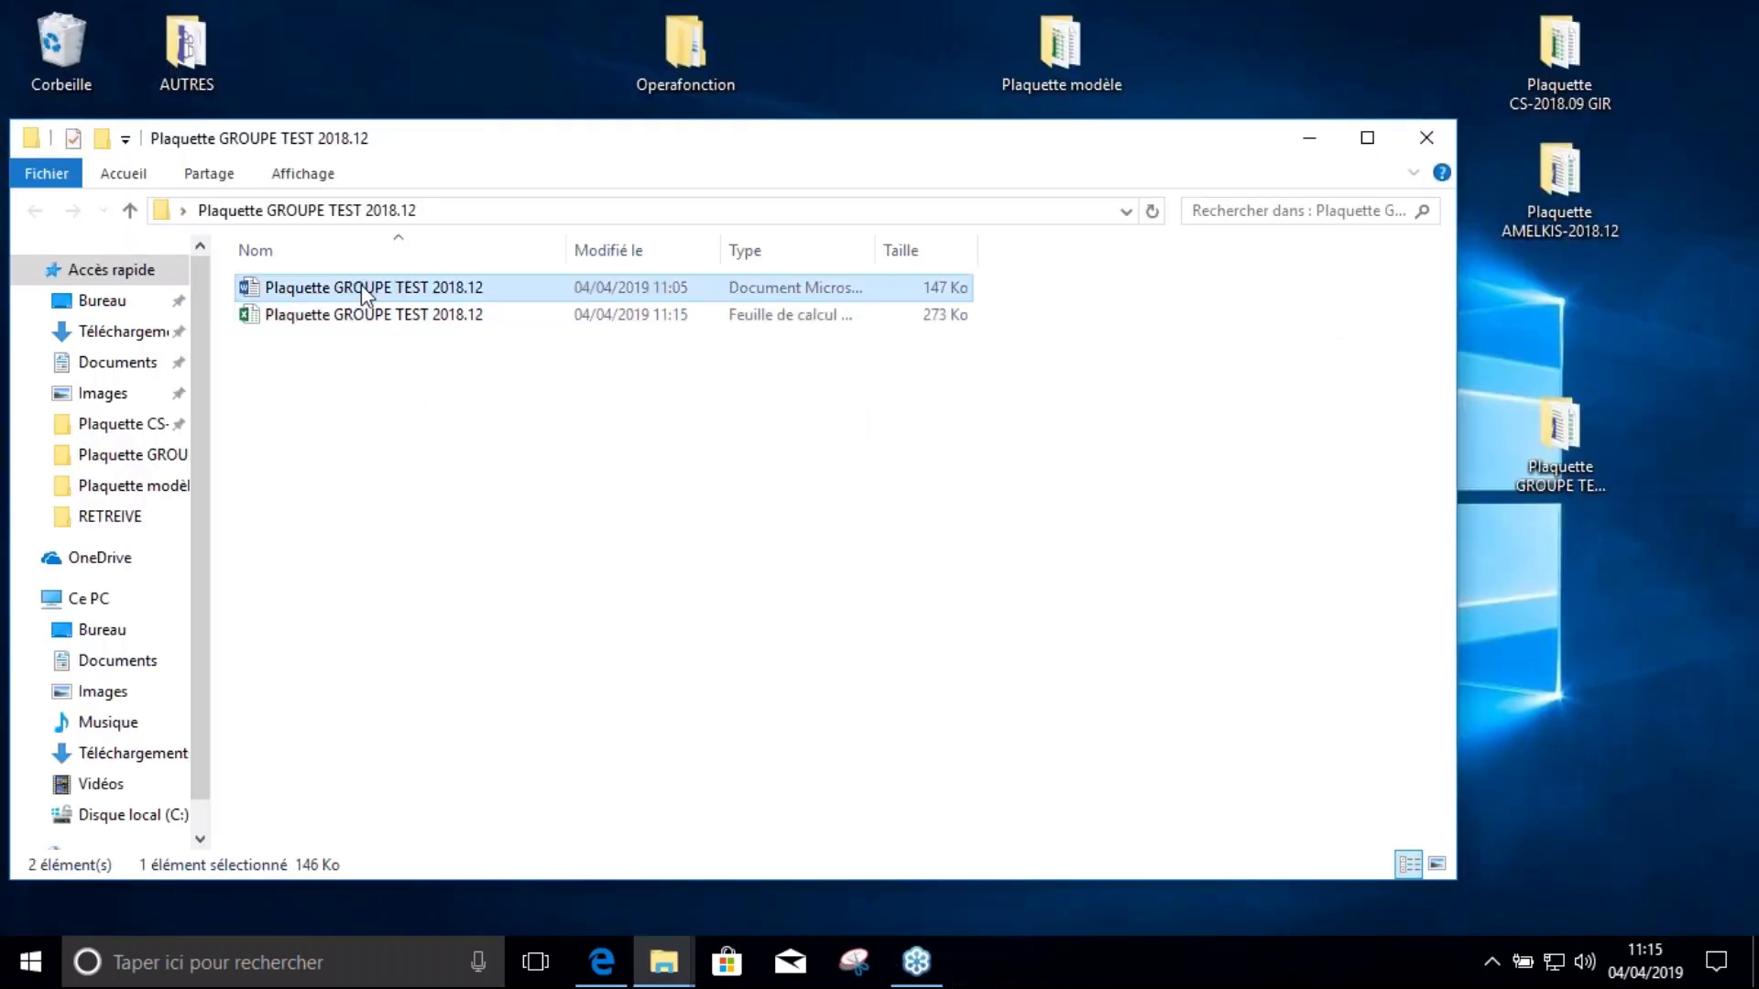
double_click(381, 292)
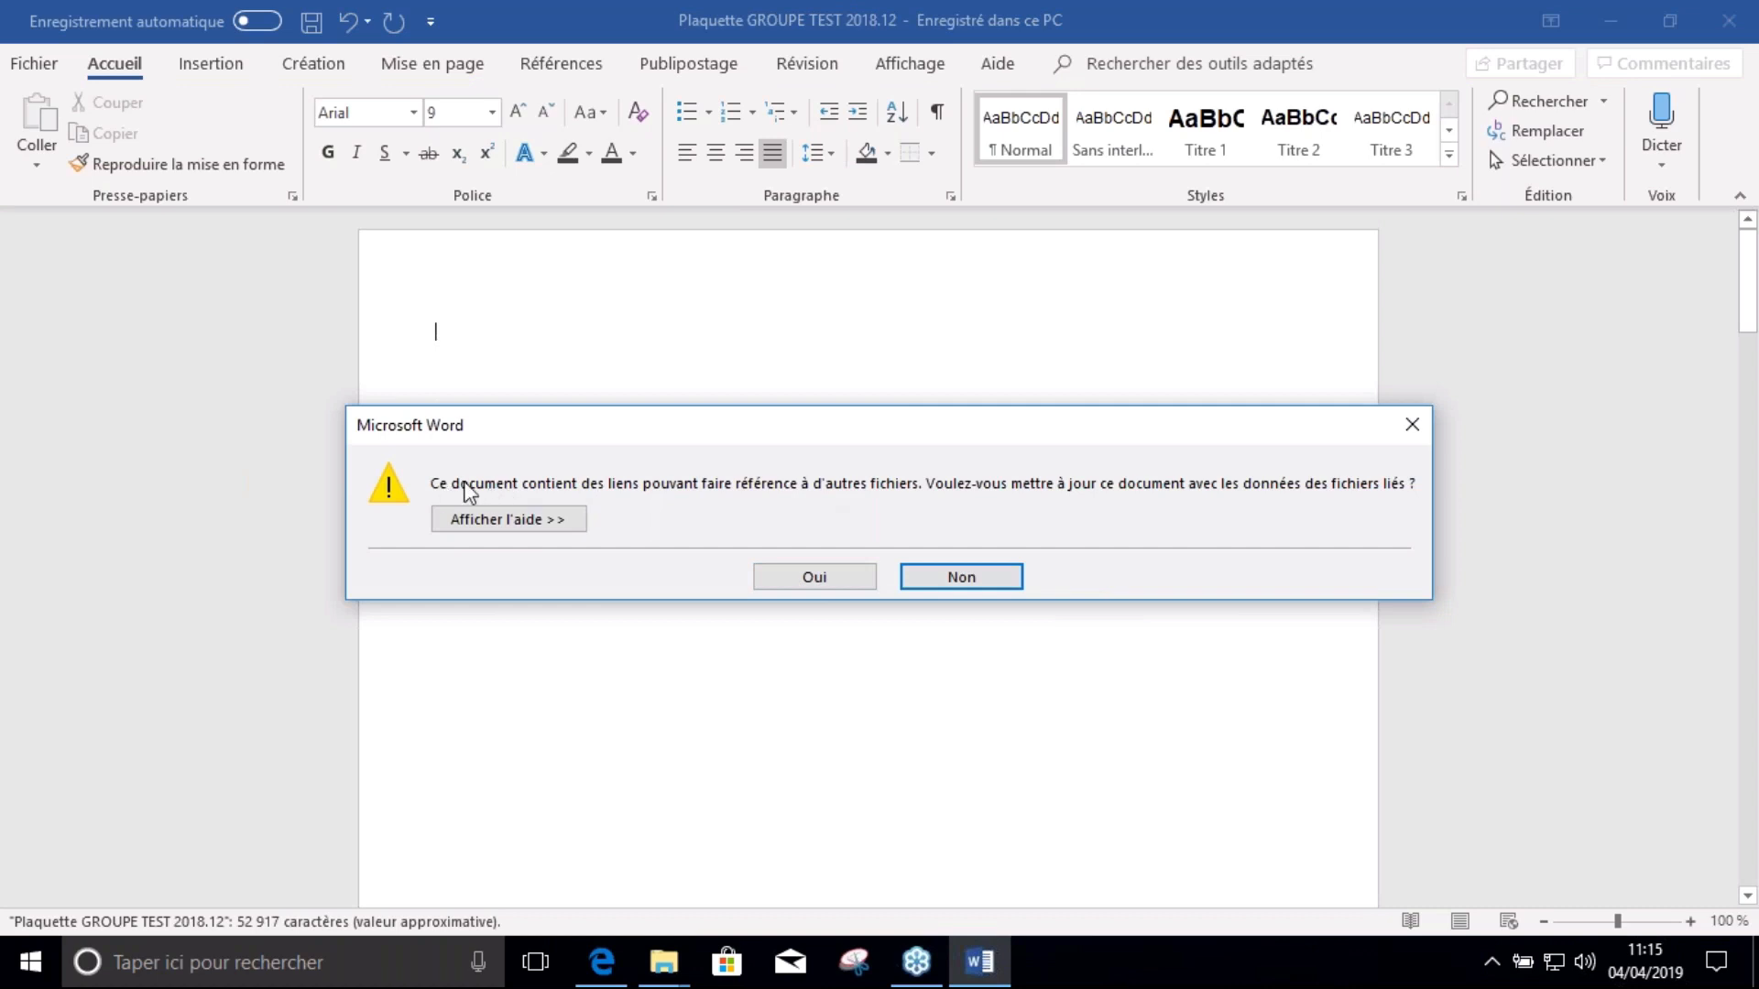
click(814, 577)
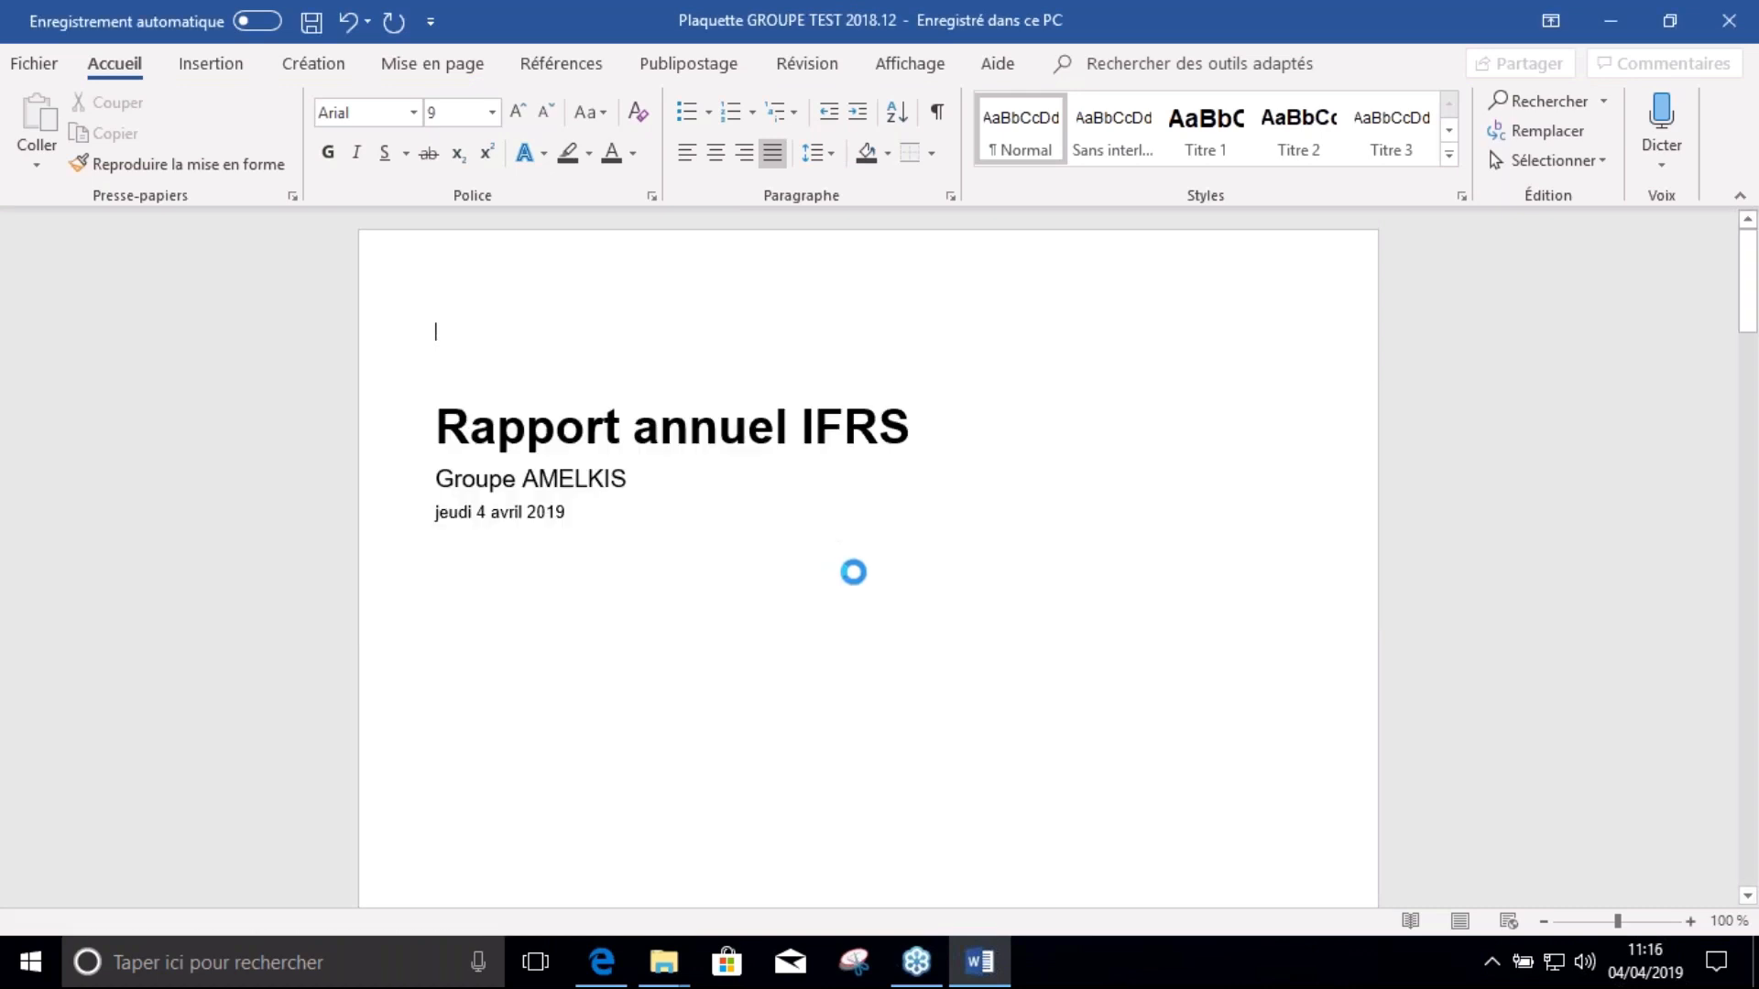
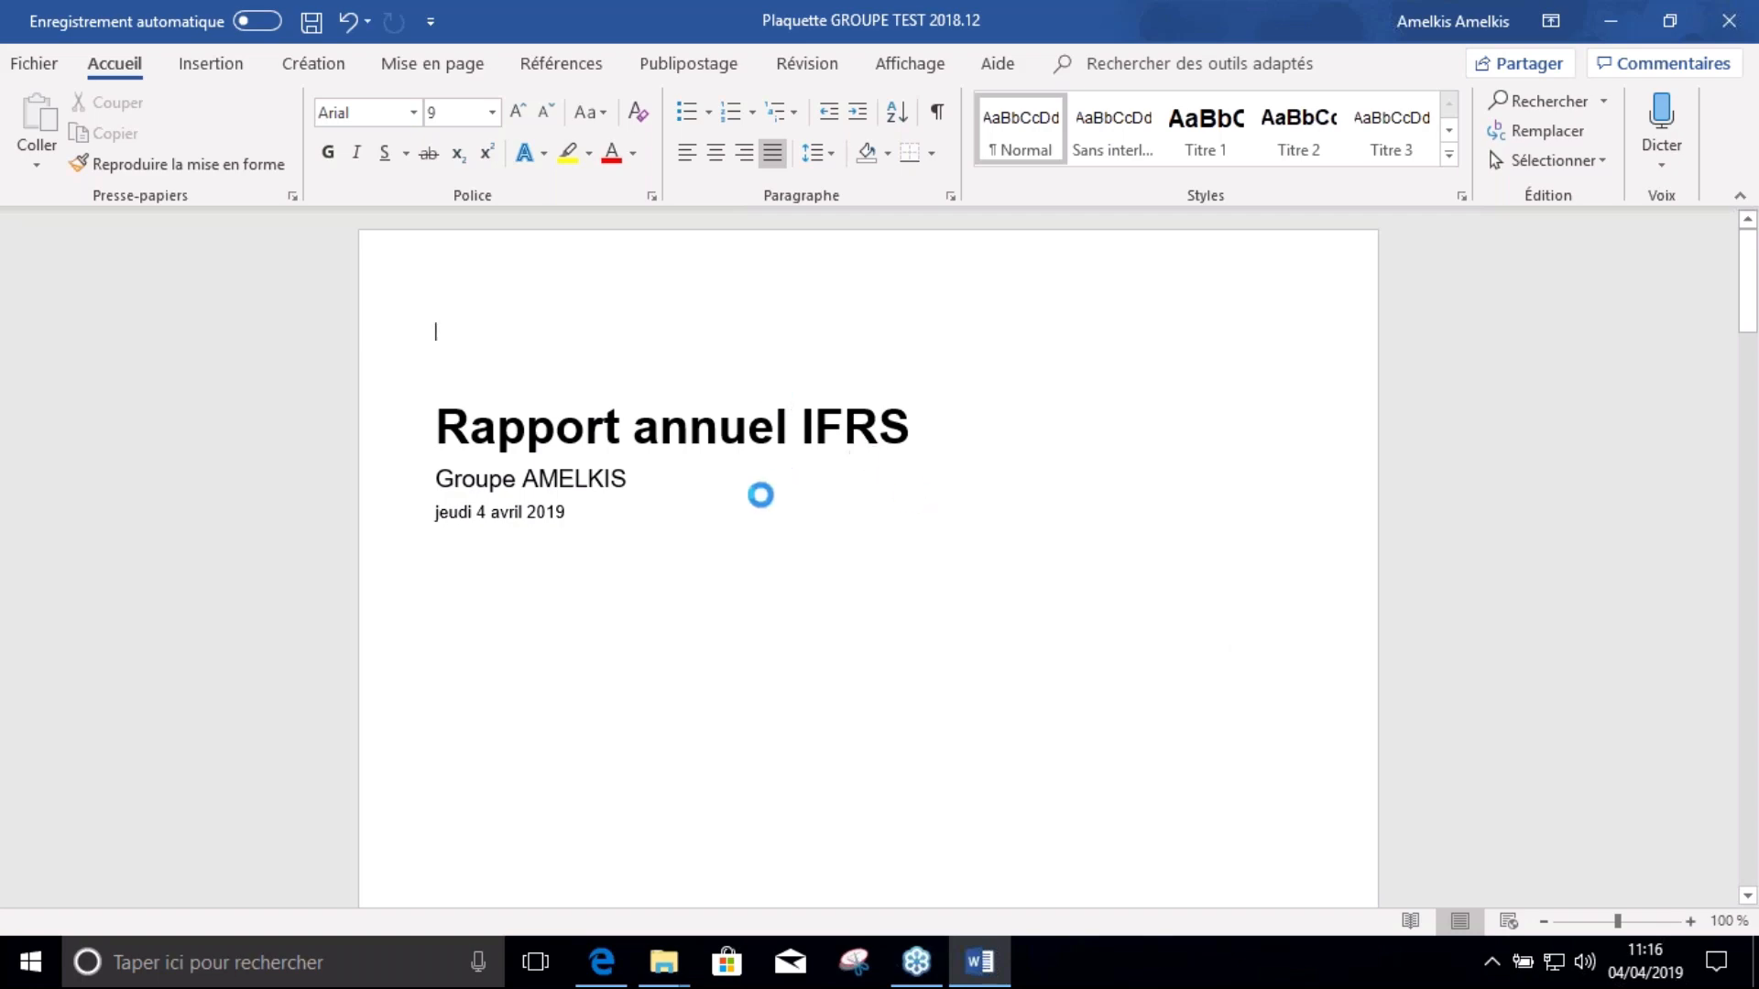
Scroll from the title page through the linked IFRS report down to the annexes
click(761, 495)
scroll(747, 494, down, 15)
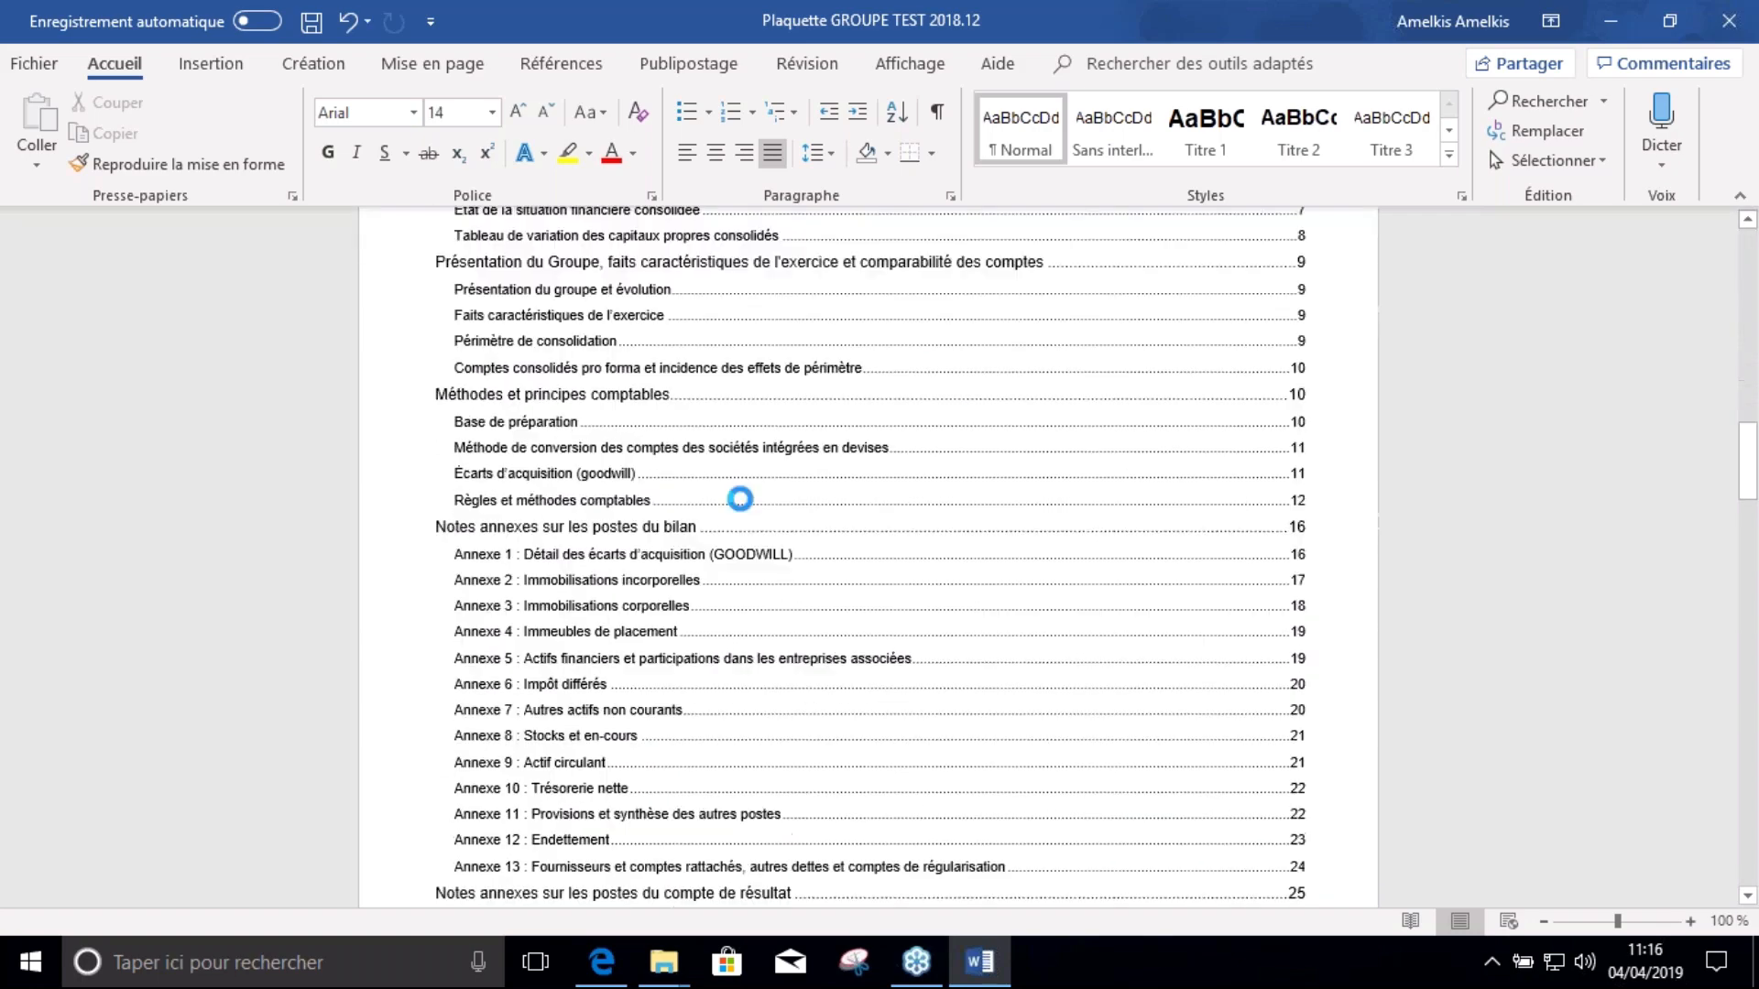
scroll(742, 497, down, 15)
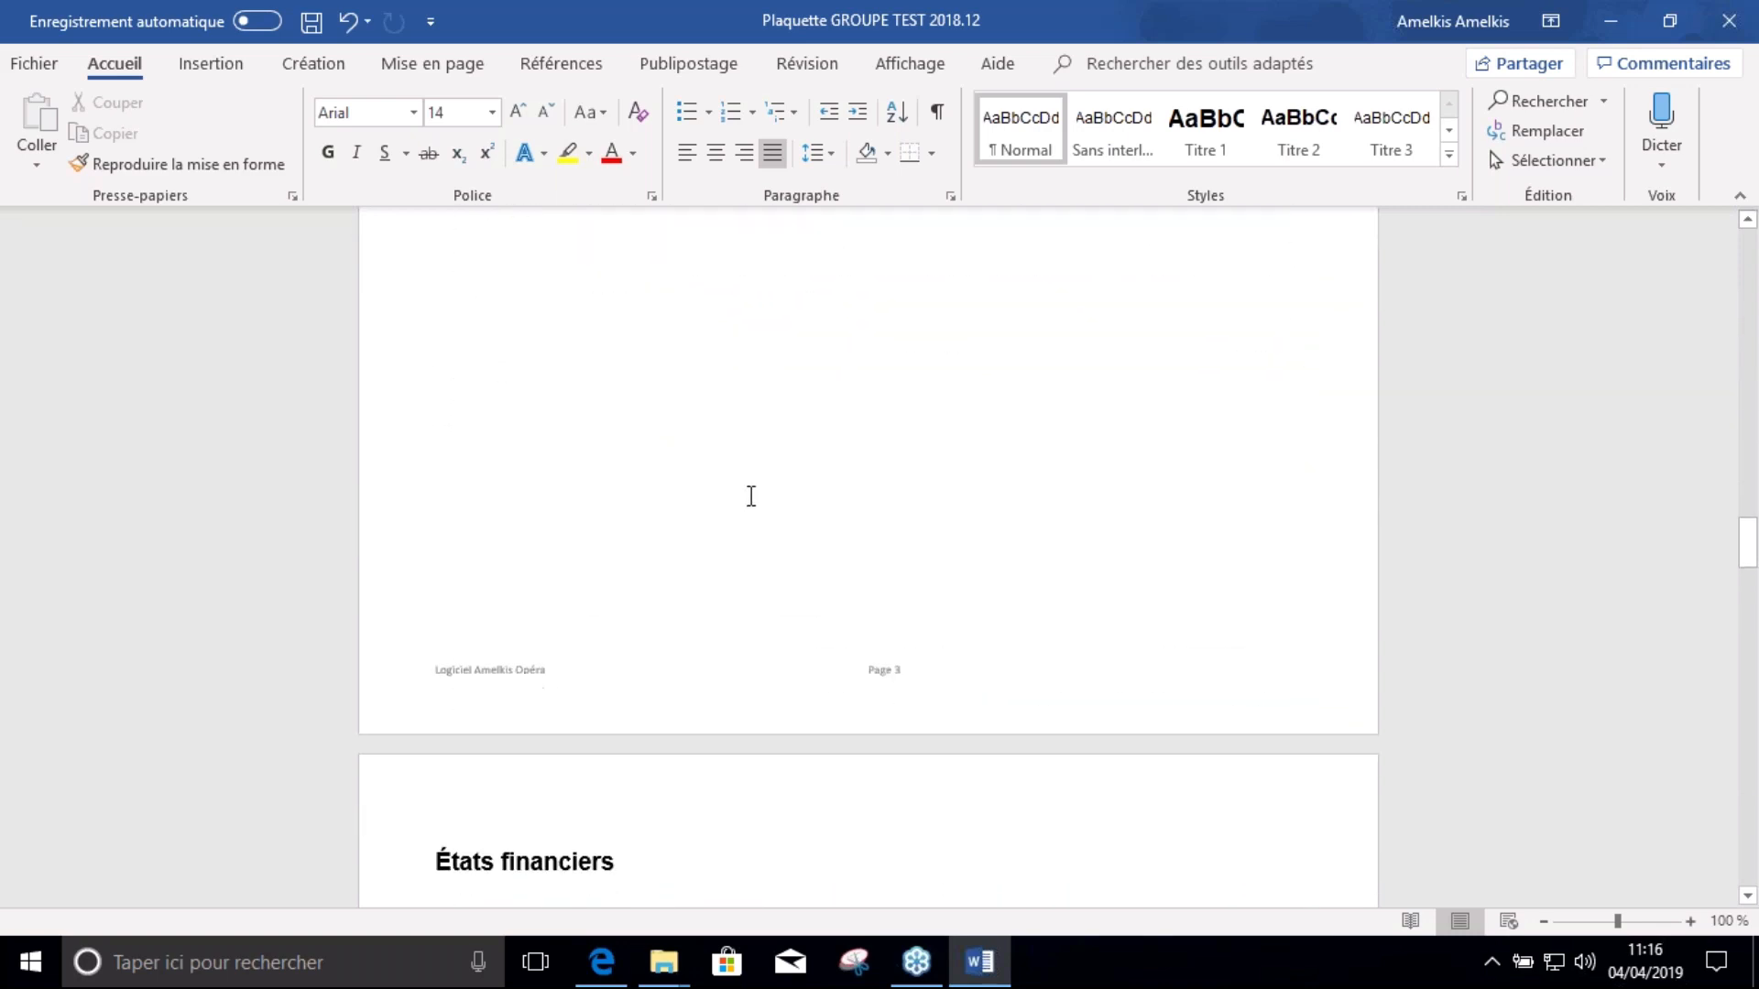
scroll(751, 495, down, 10)
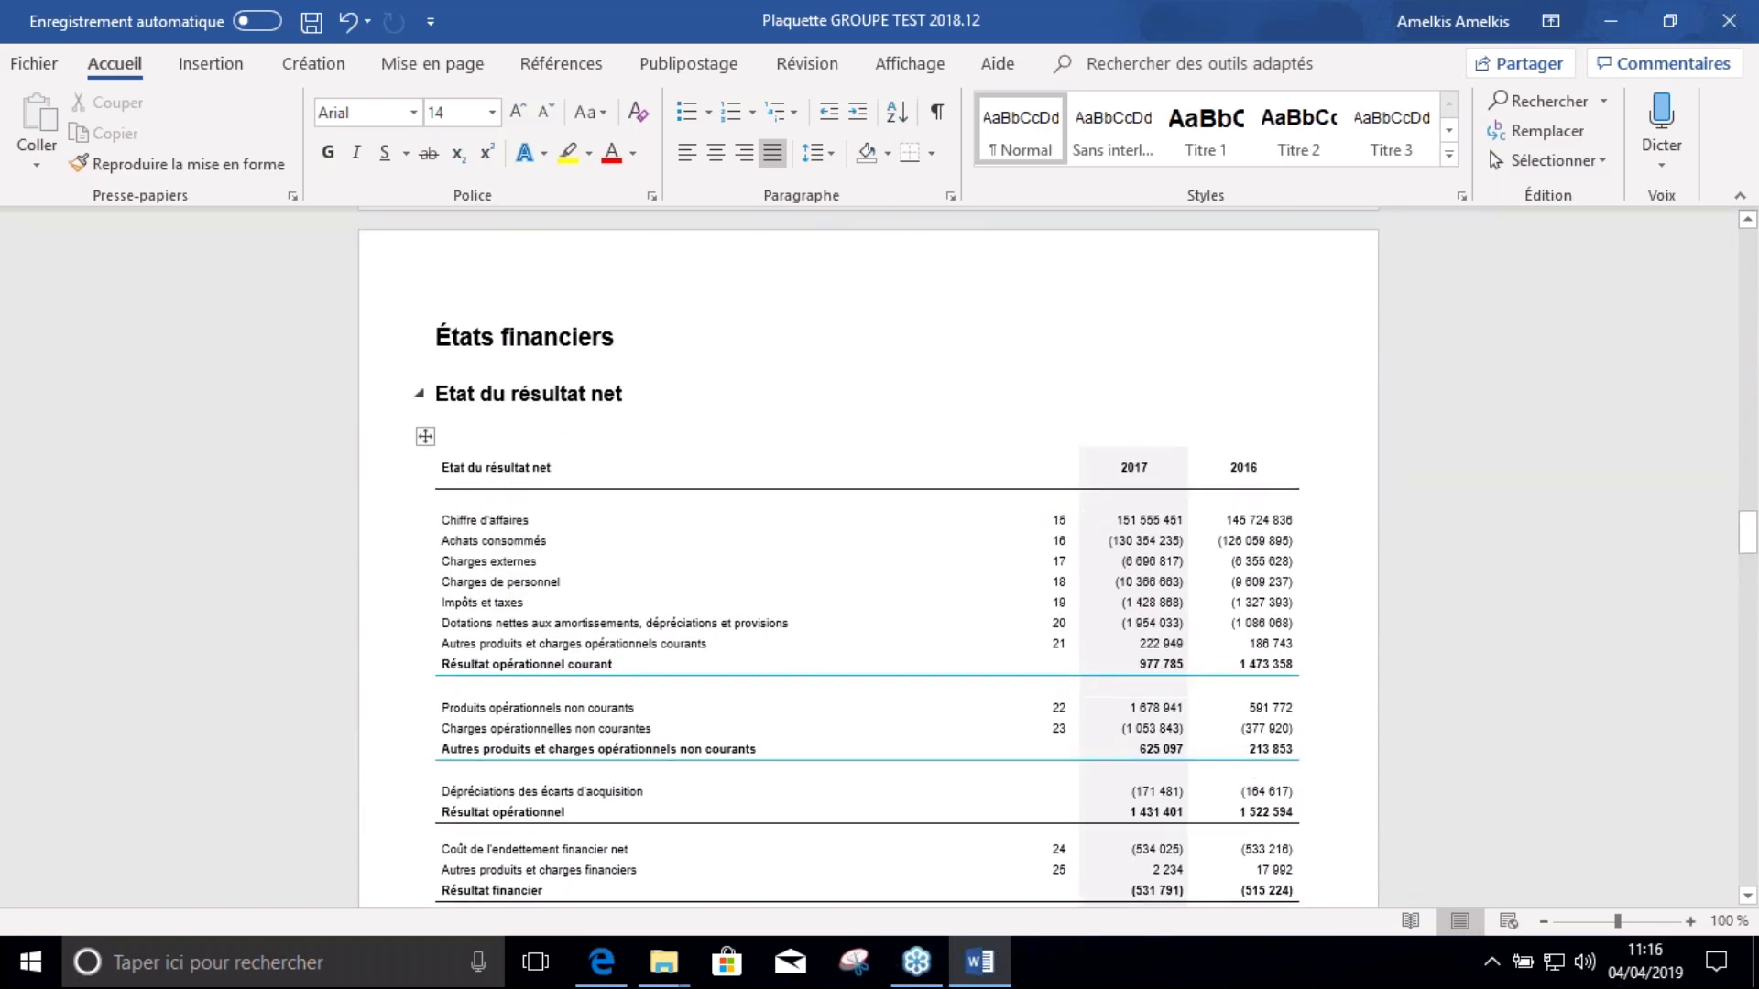
scroll(627, 492, down, 15)
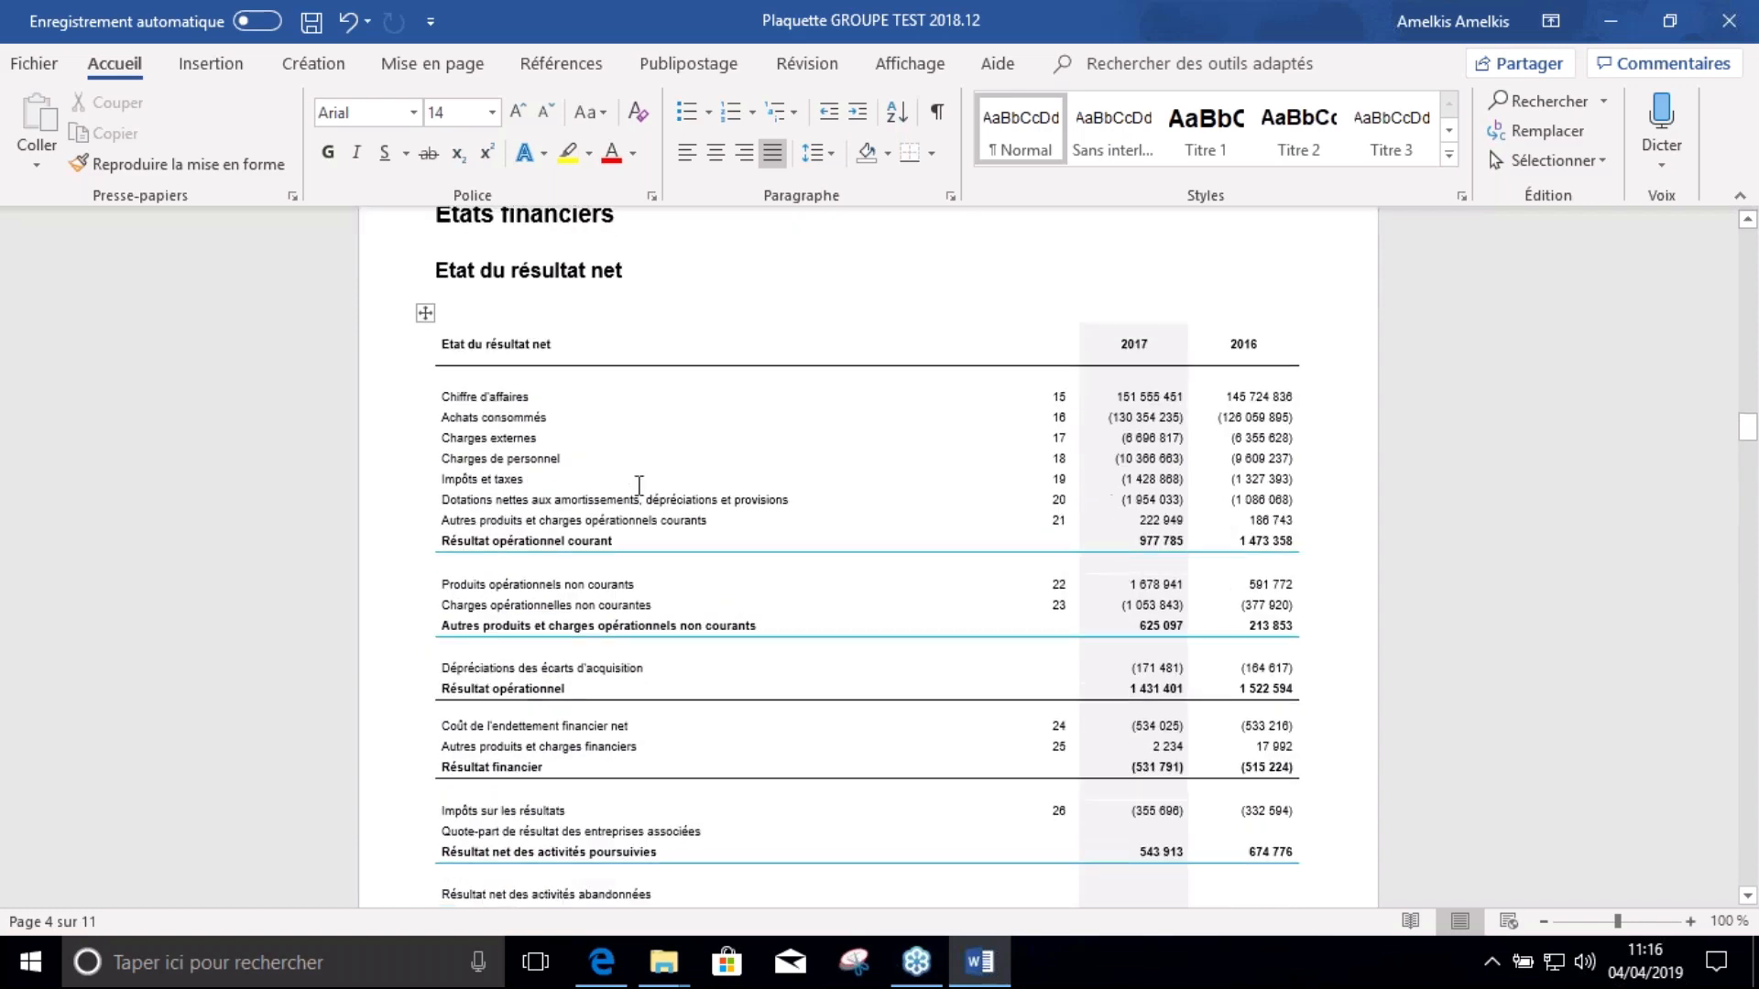
scroll(630, 486, down, 15)
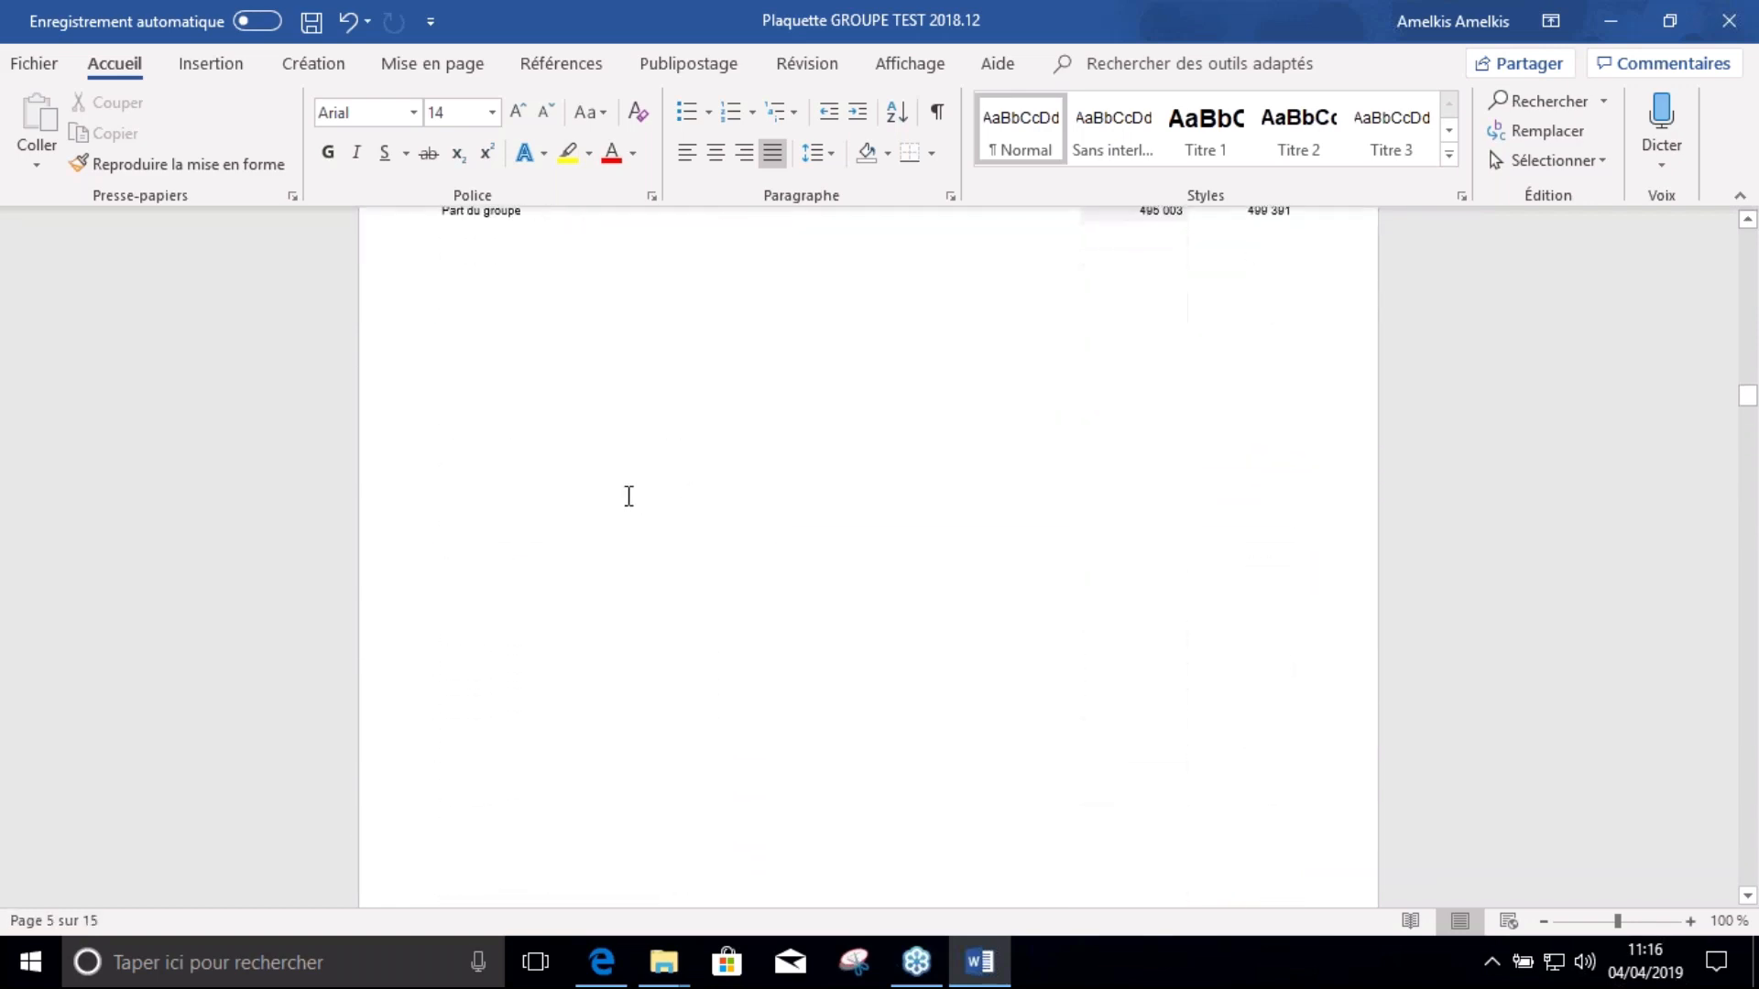
scroll(709, 518, down, 15)
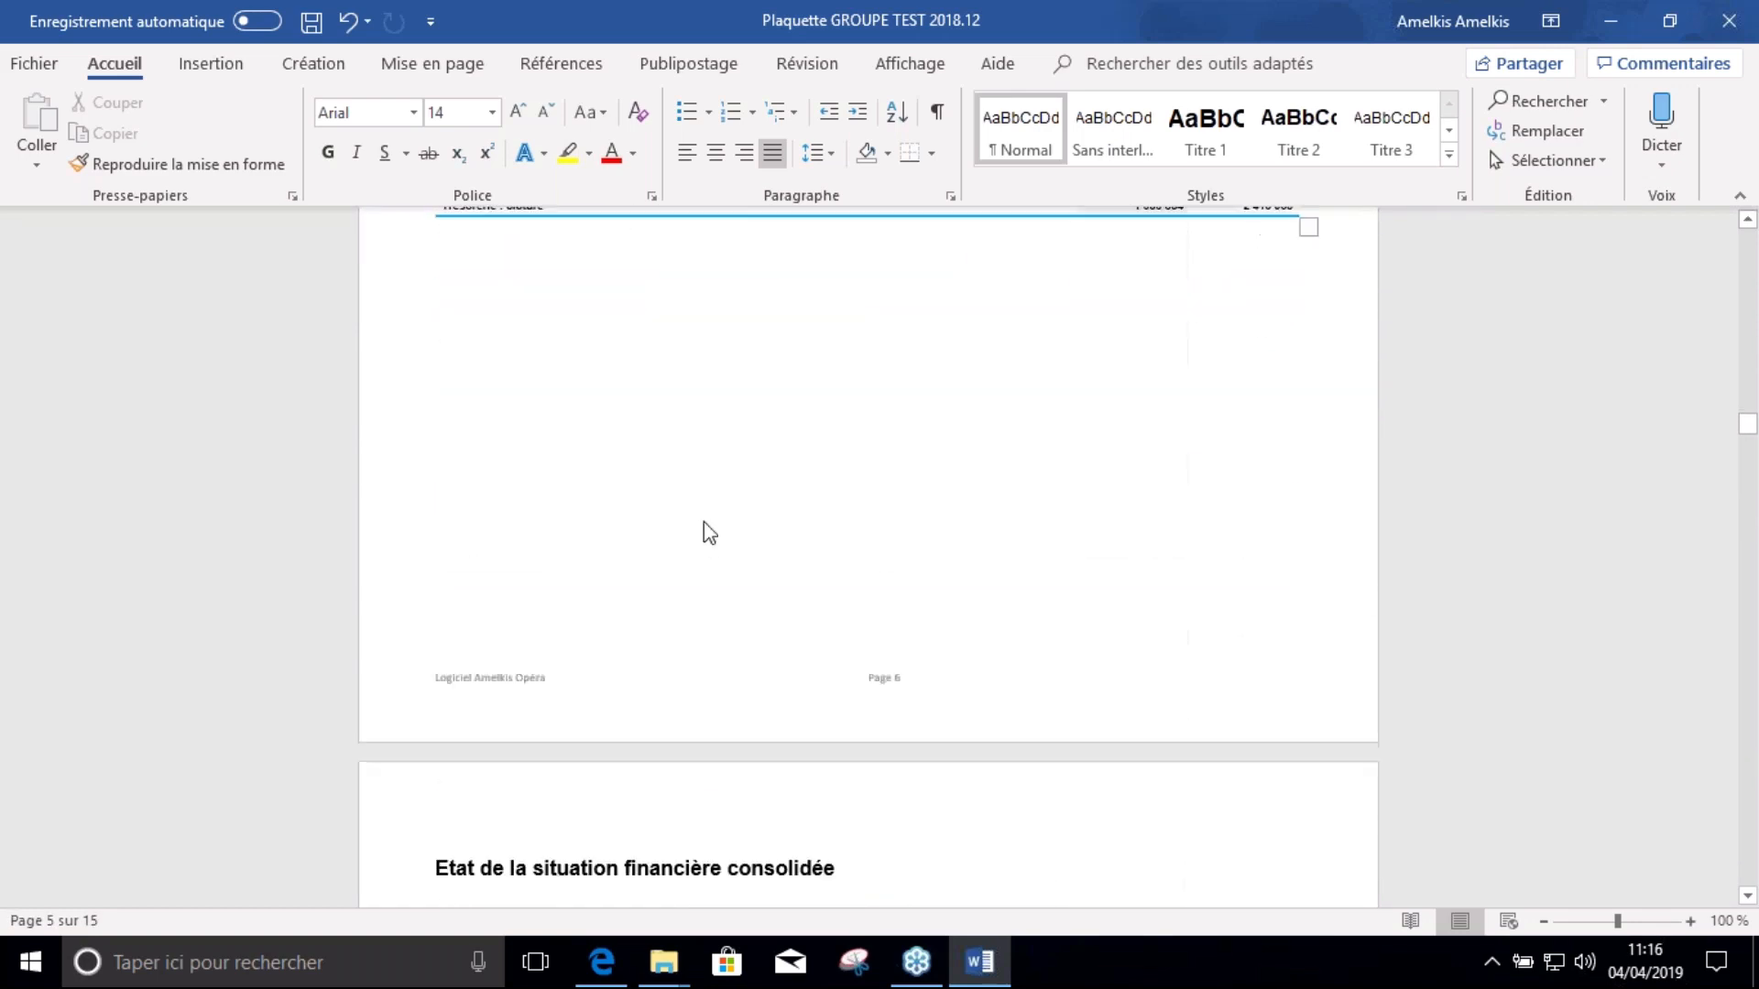
scroll(704, 532, down, 15)
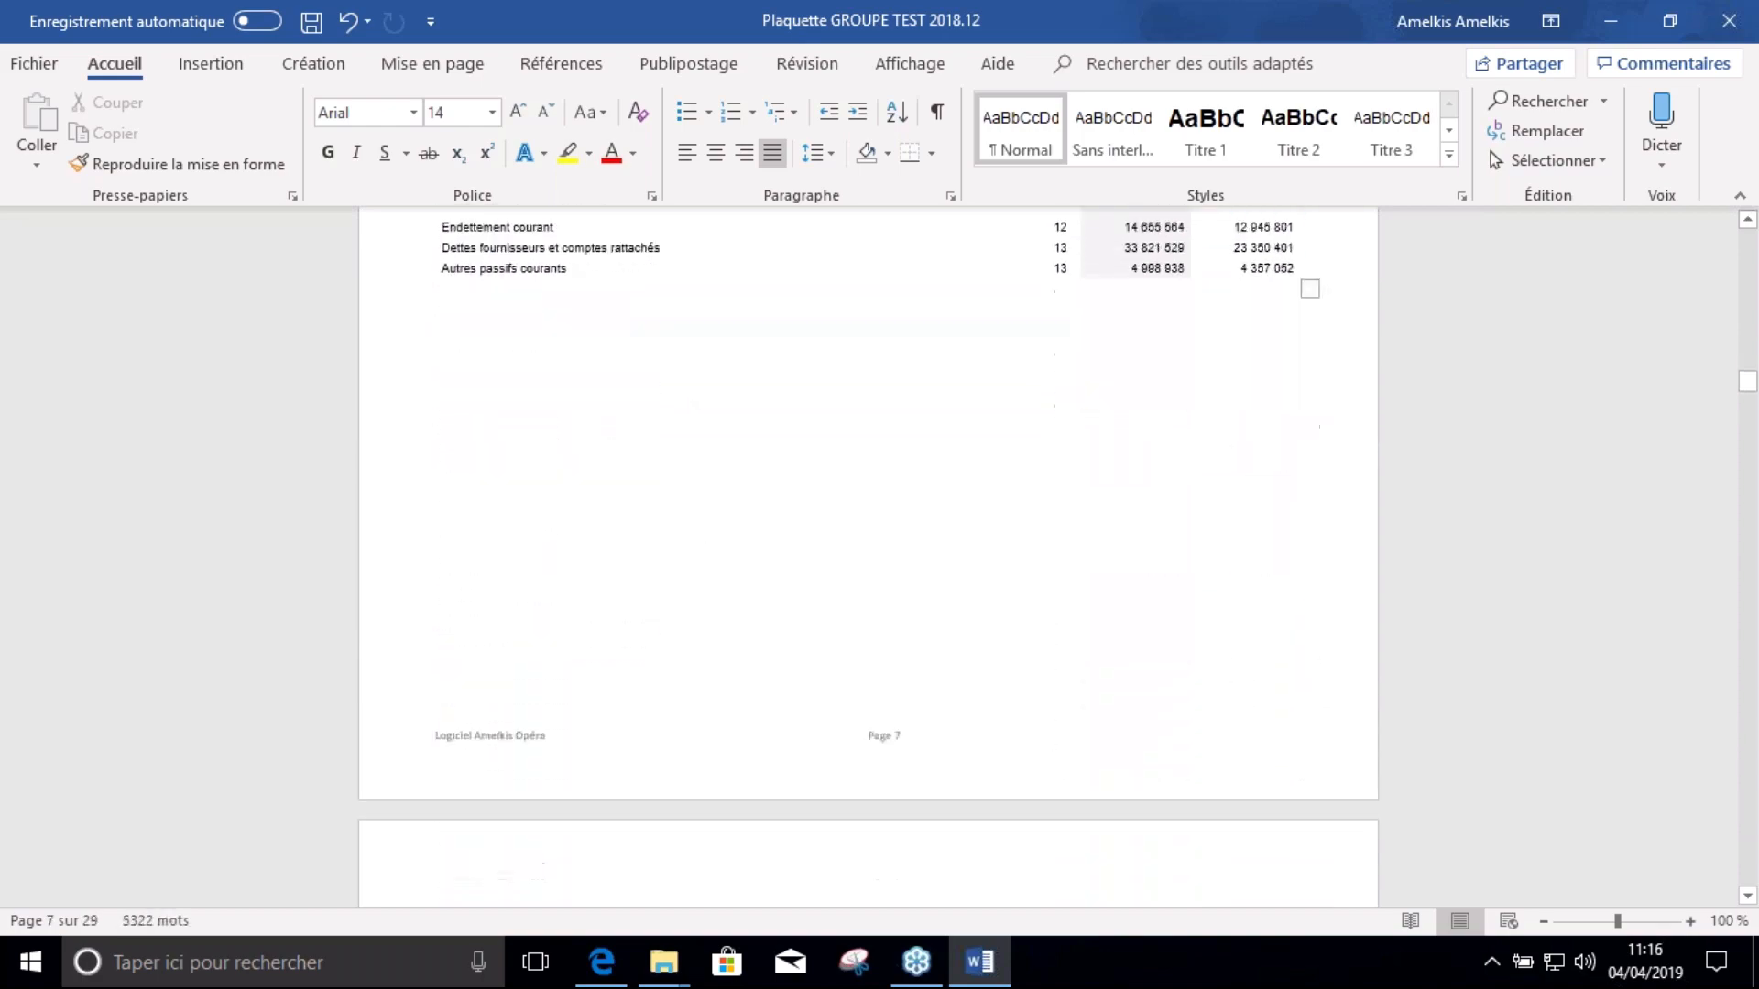
scroll(702, 545, down, 20)
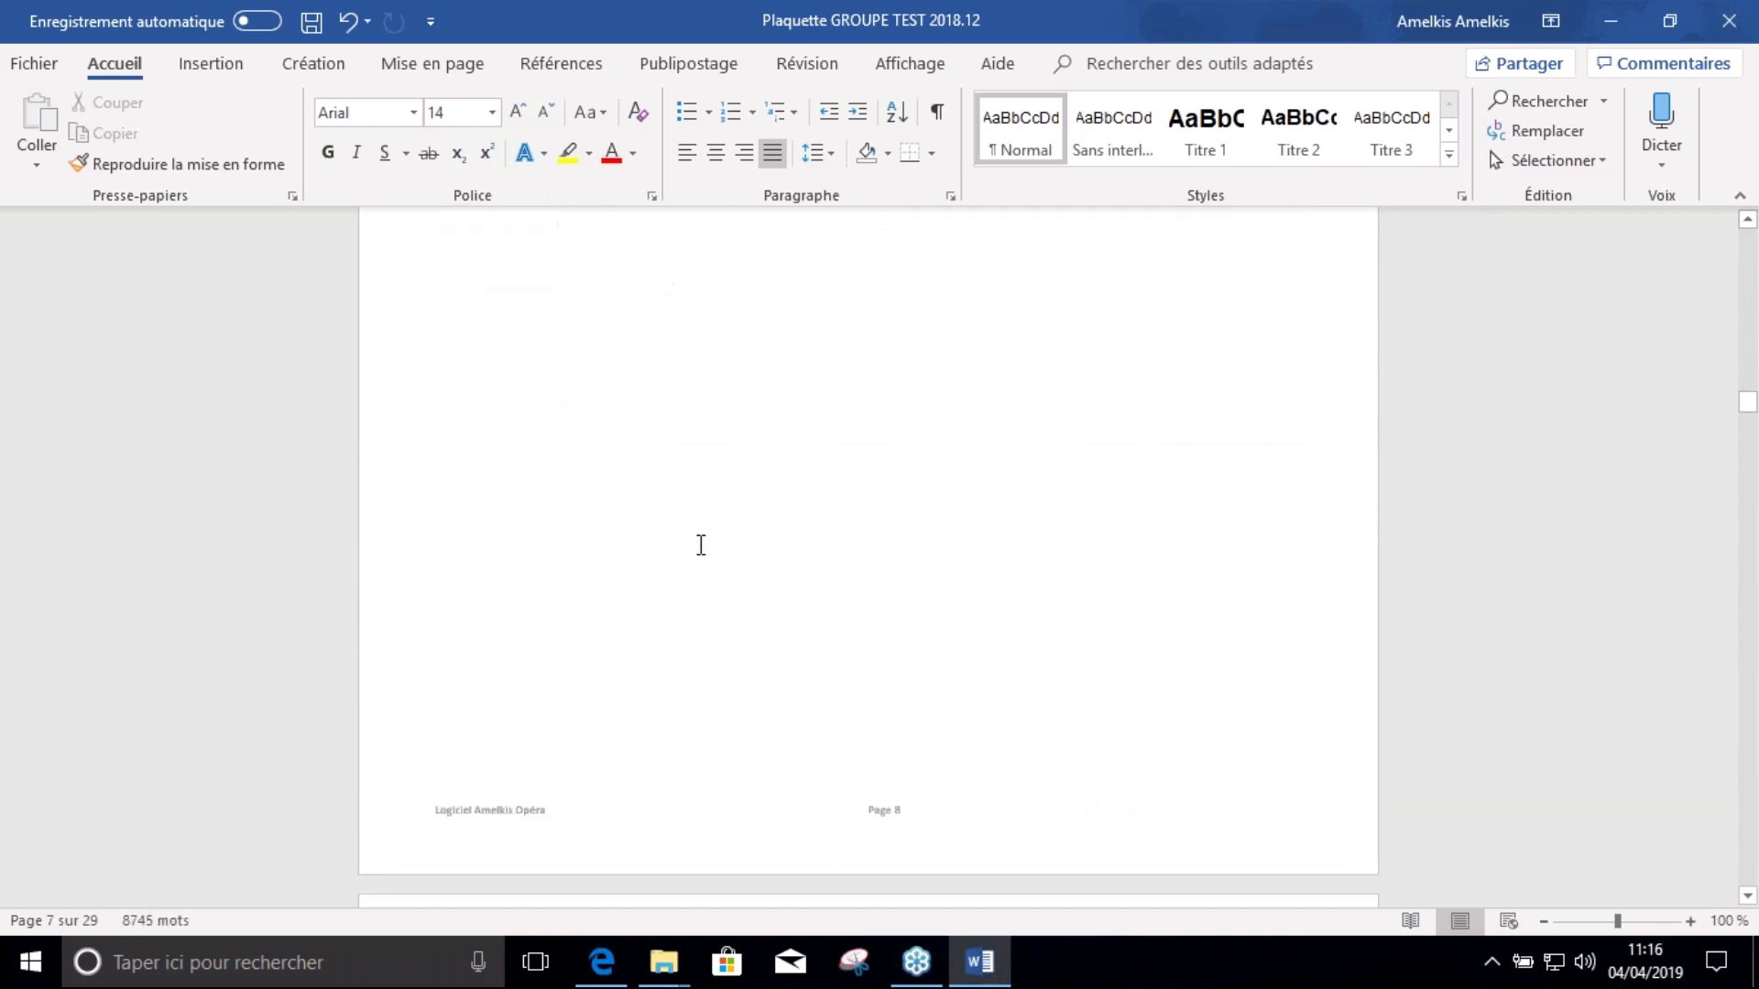
scroll(690, 551, down, 20)
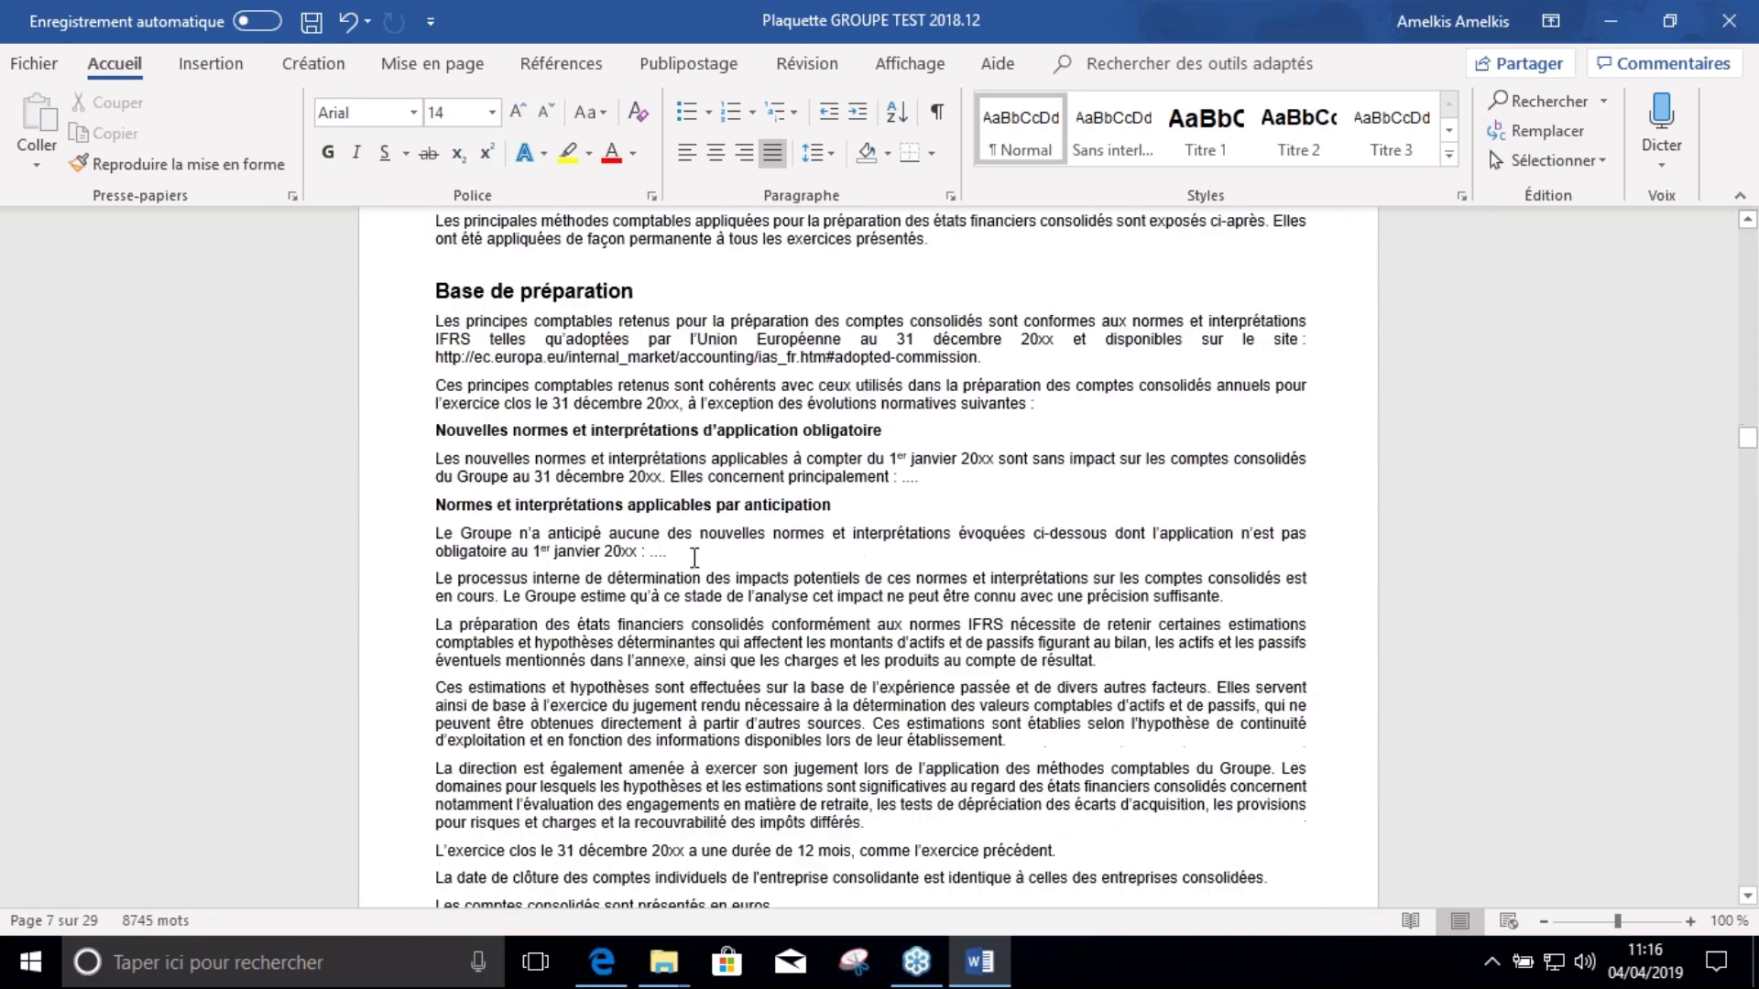
scroll(682, 560, down, 20)
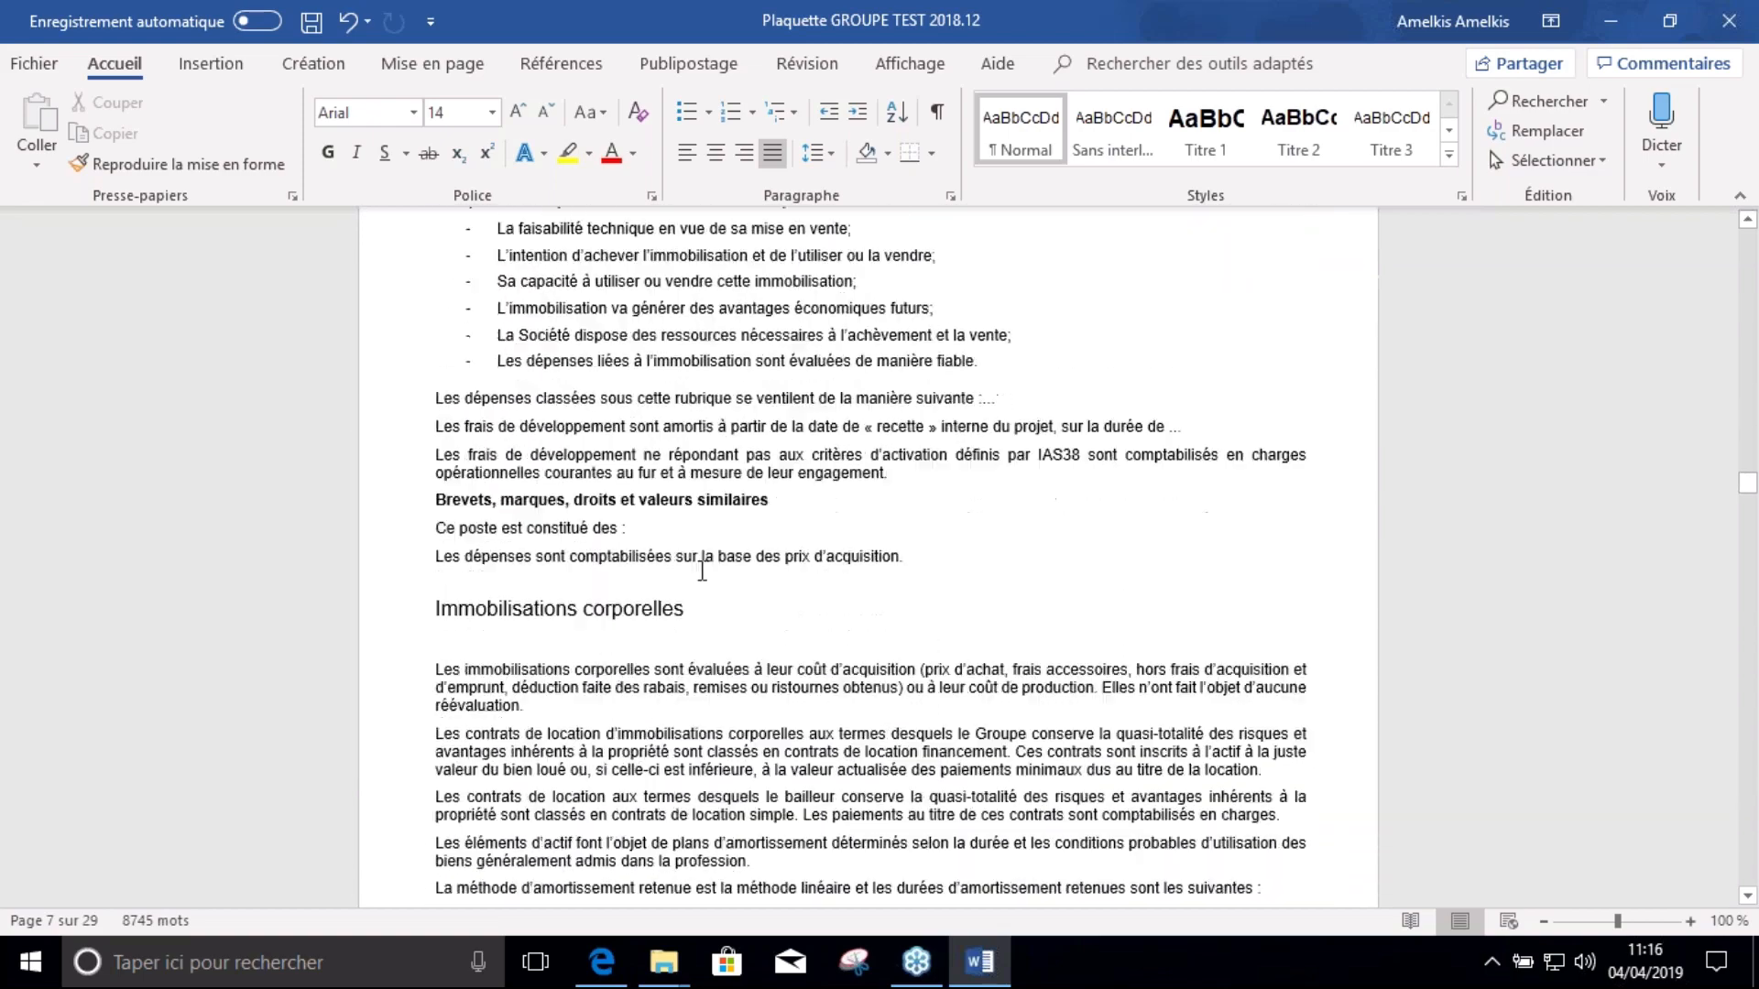
scroll(1751, 724, down, 20)
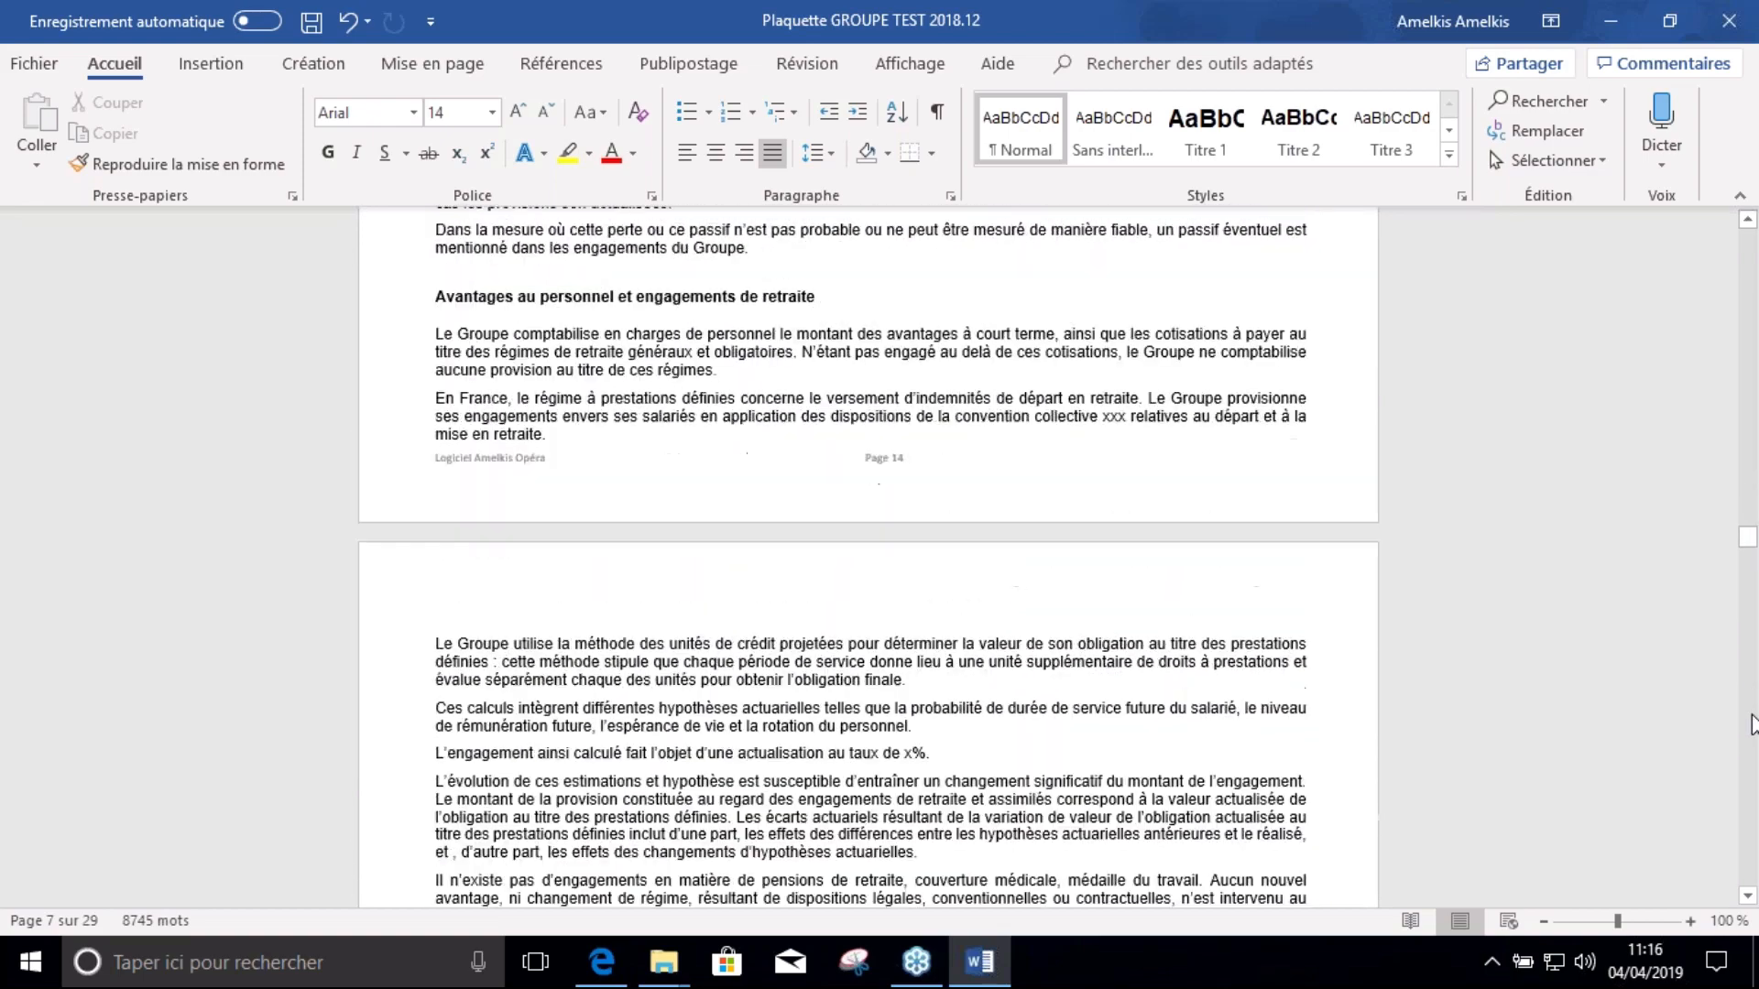
scroll(1066, 710, down, 12)
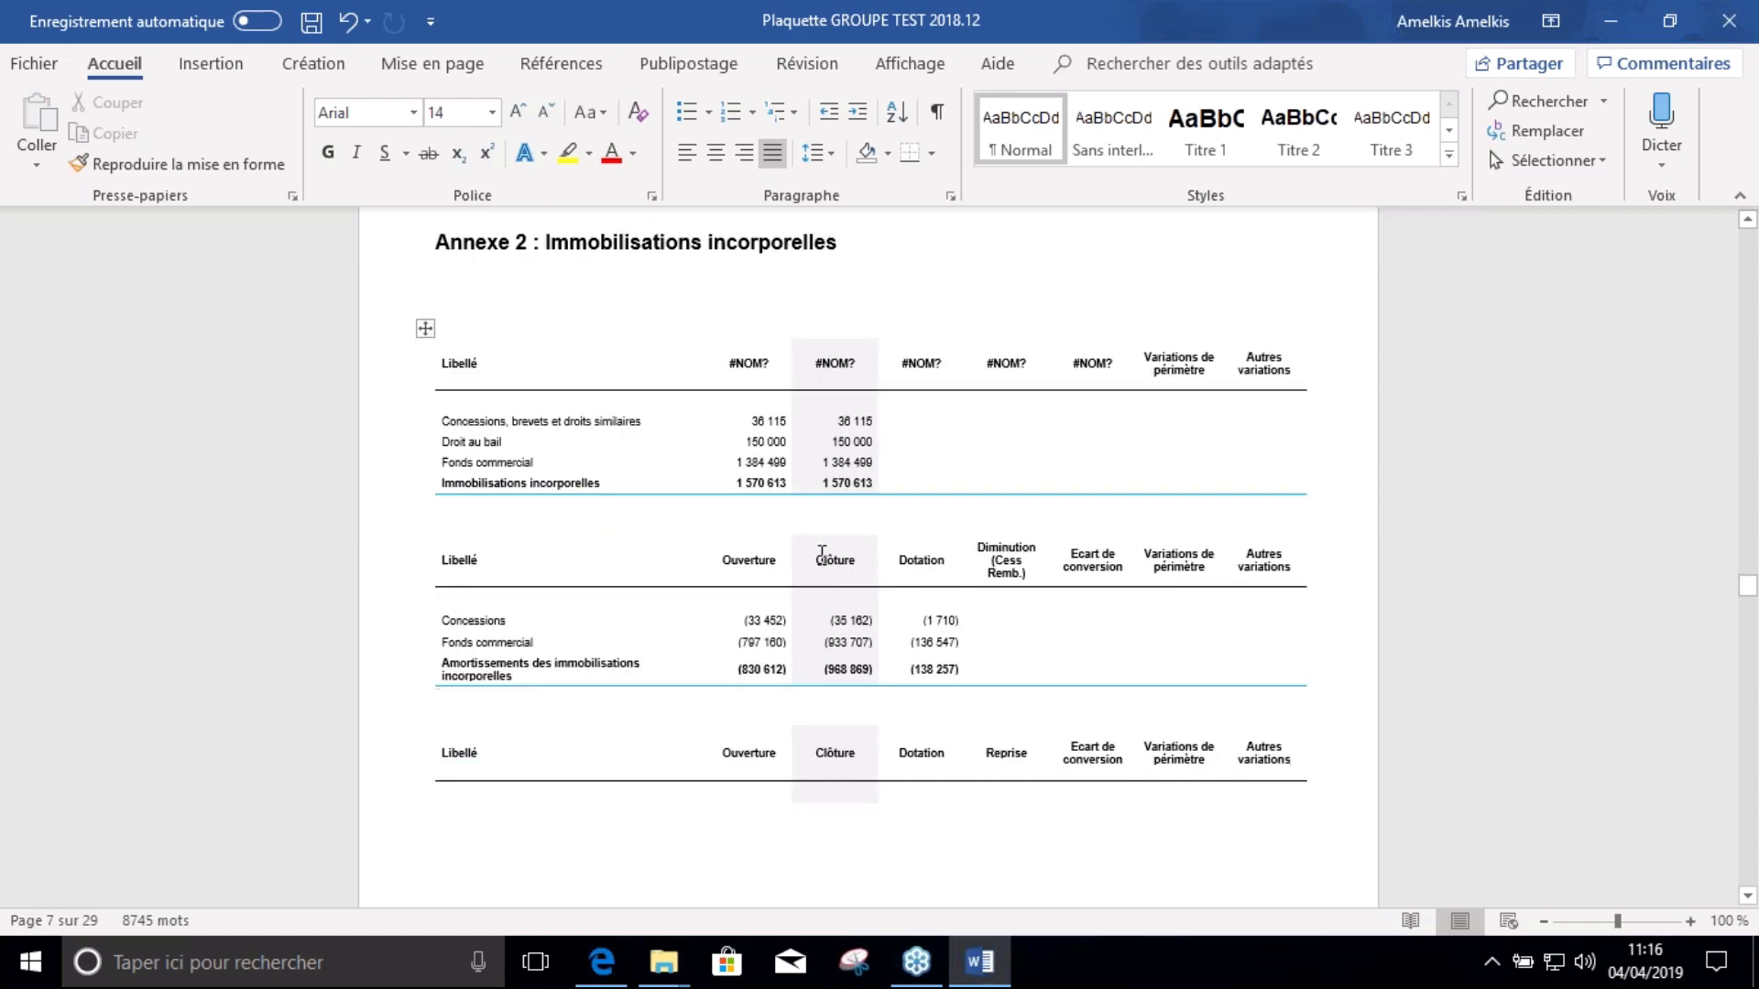
scroll(809, 482, down, 15)
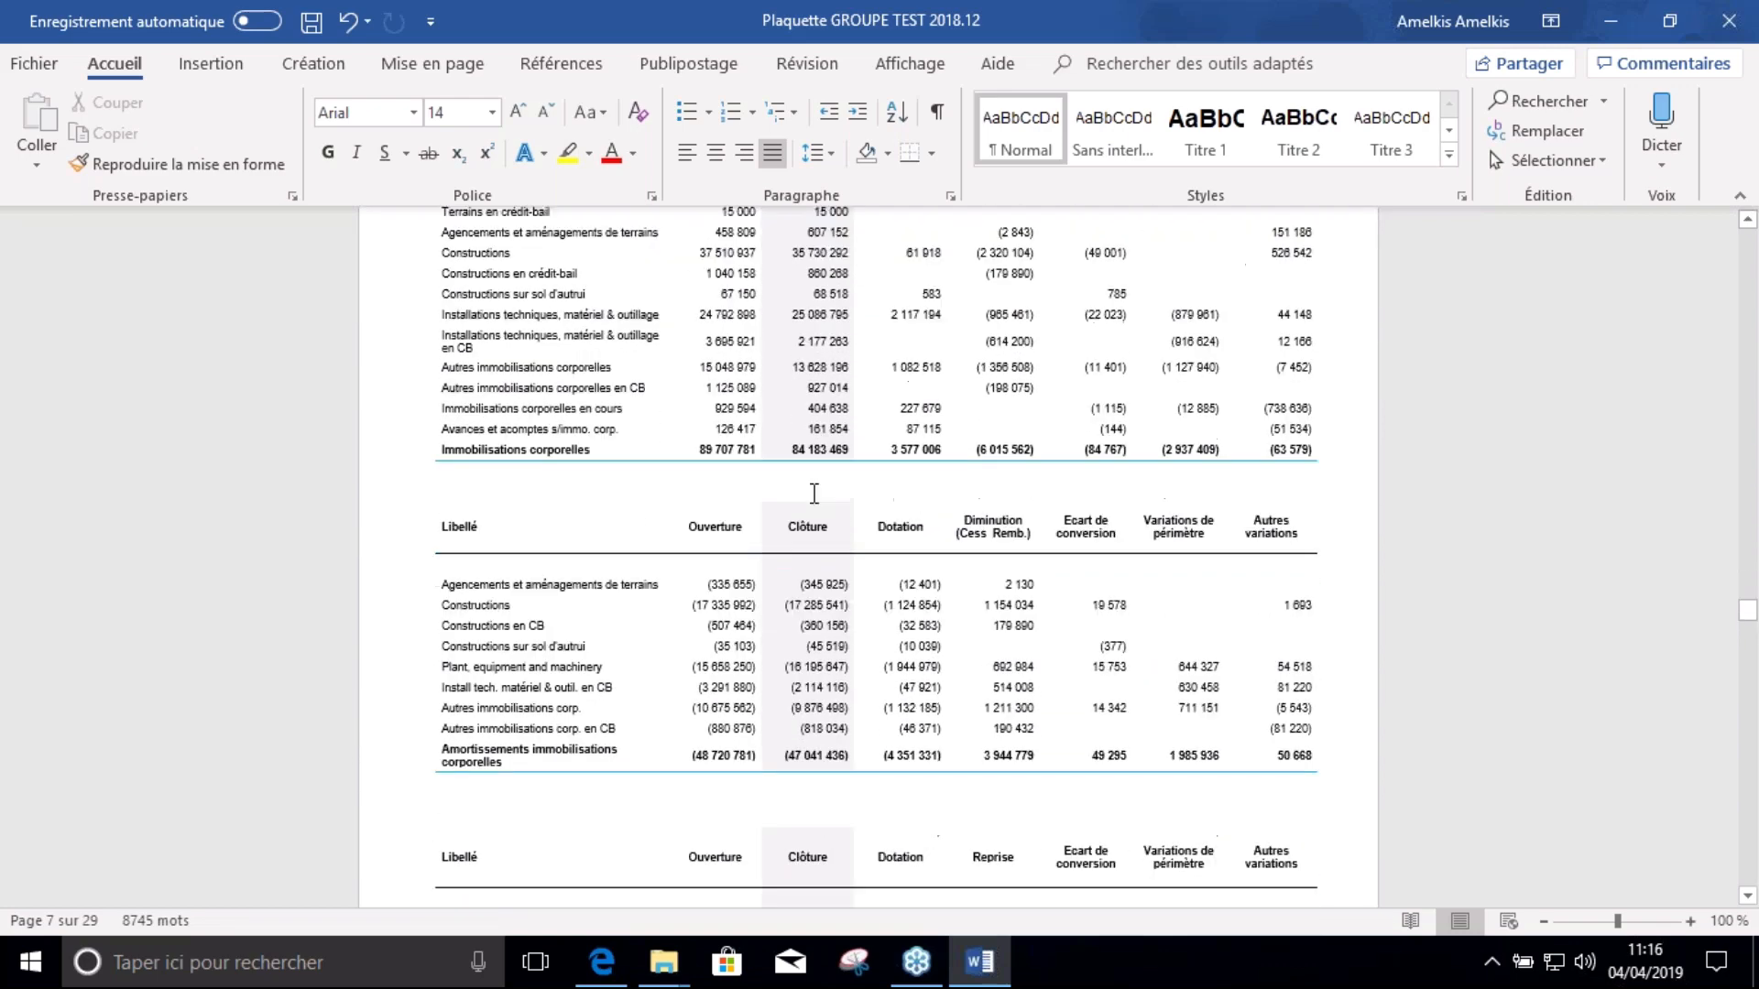
Return to the top of the report and bring the Etat du résultat net table into view
scroll(1750, 632, up, 6)
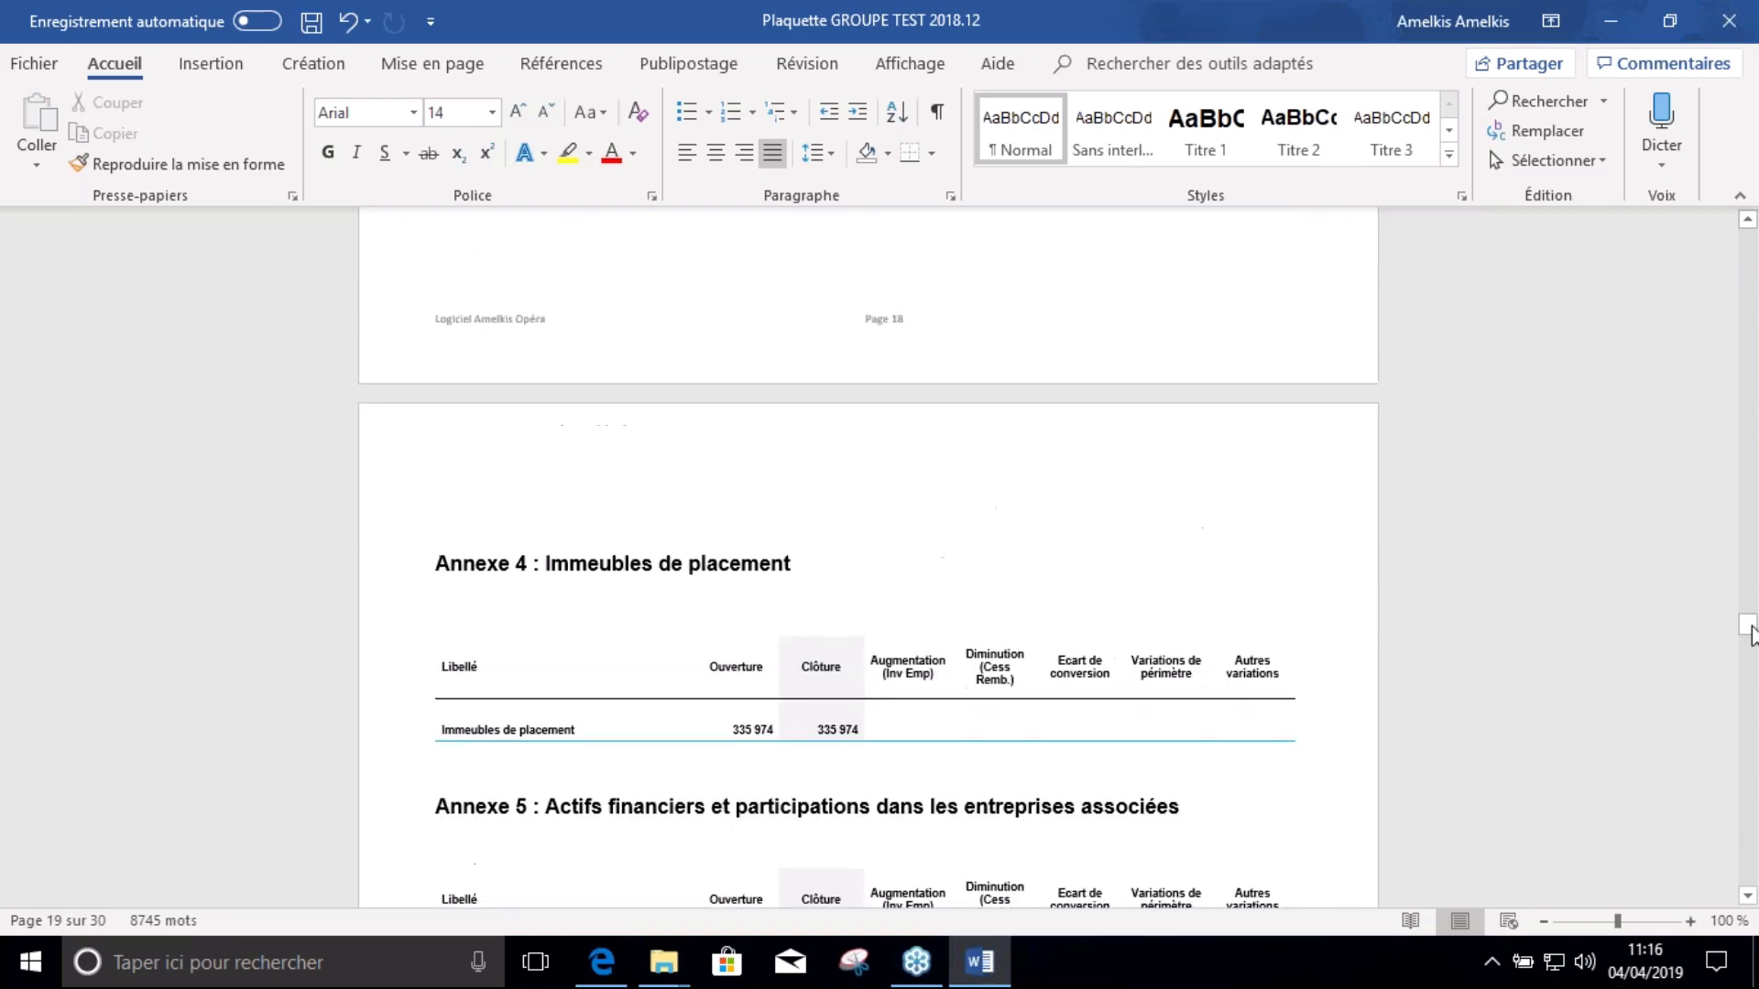
drag(1750, 632, 1756, 157)
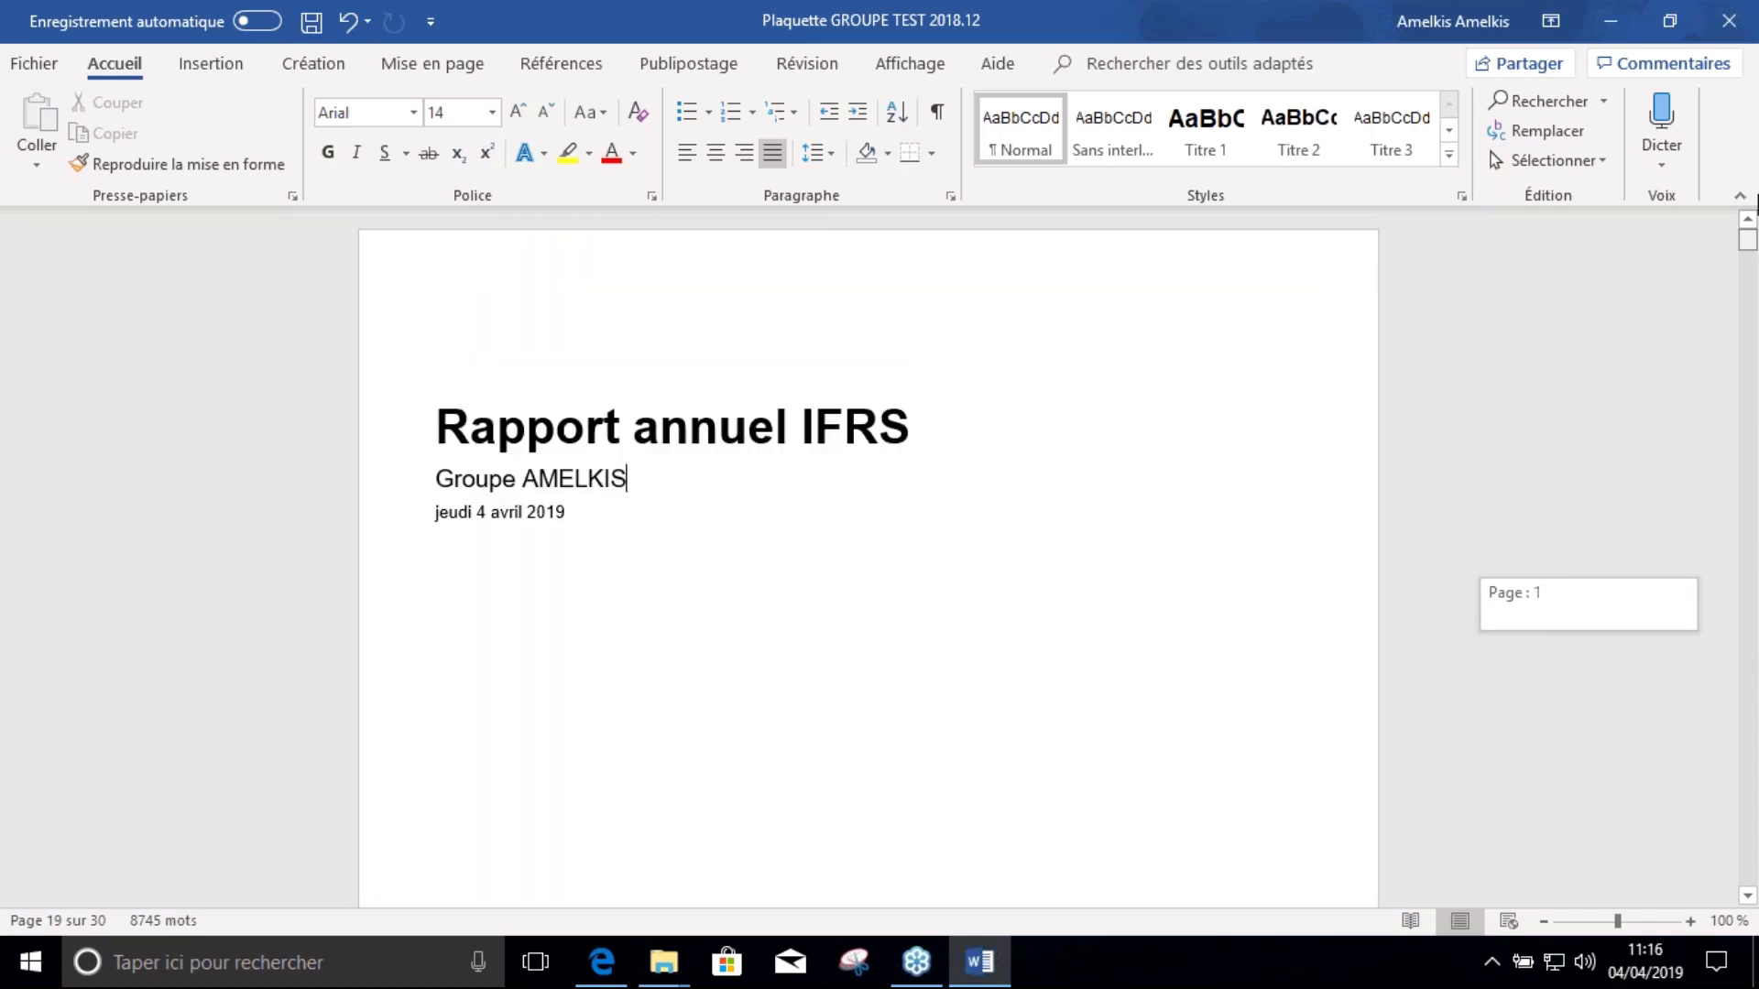
scroll(711, 597, down, 20)
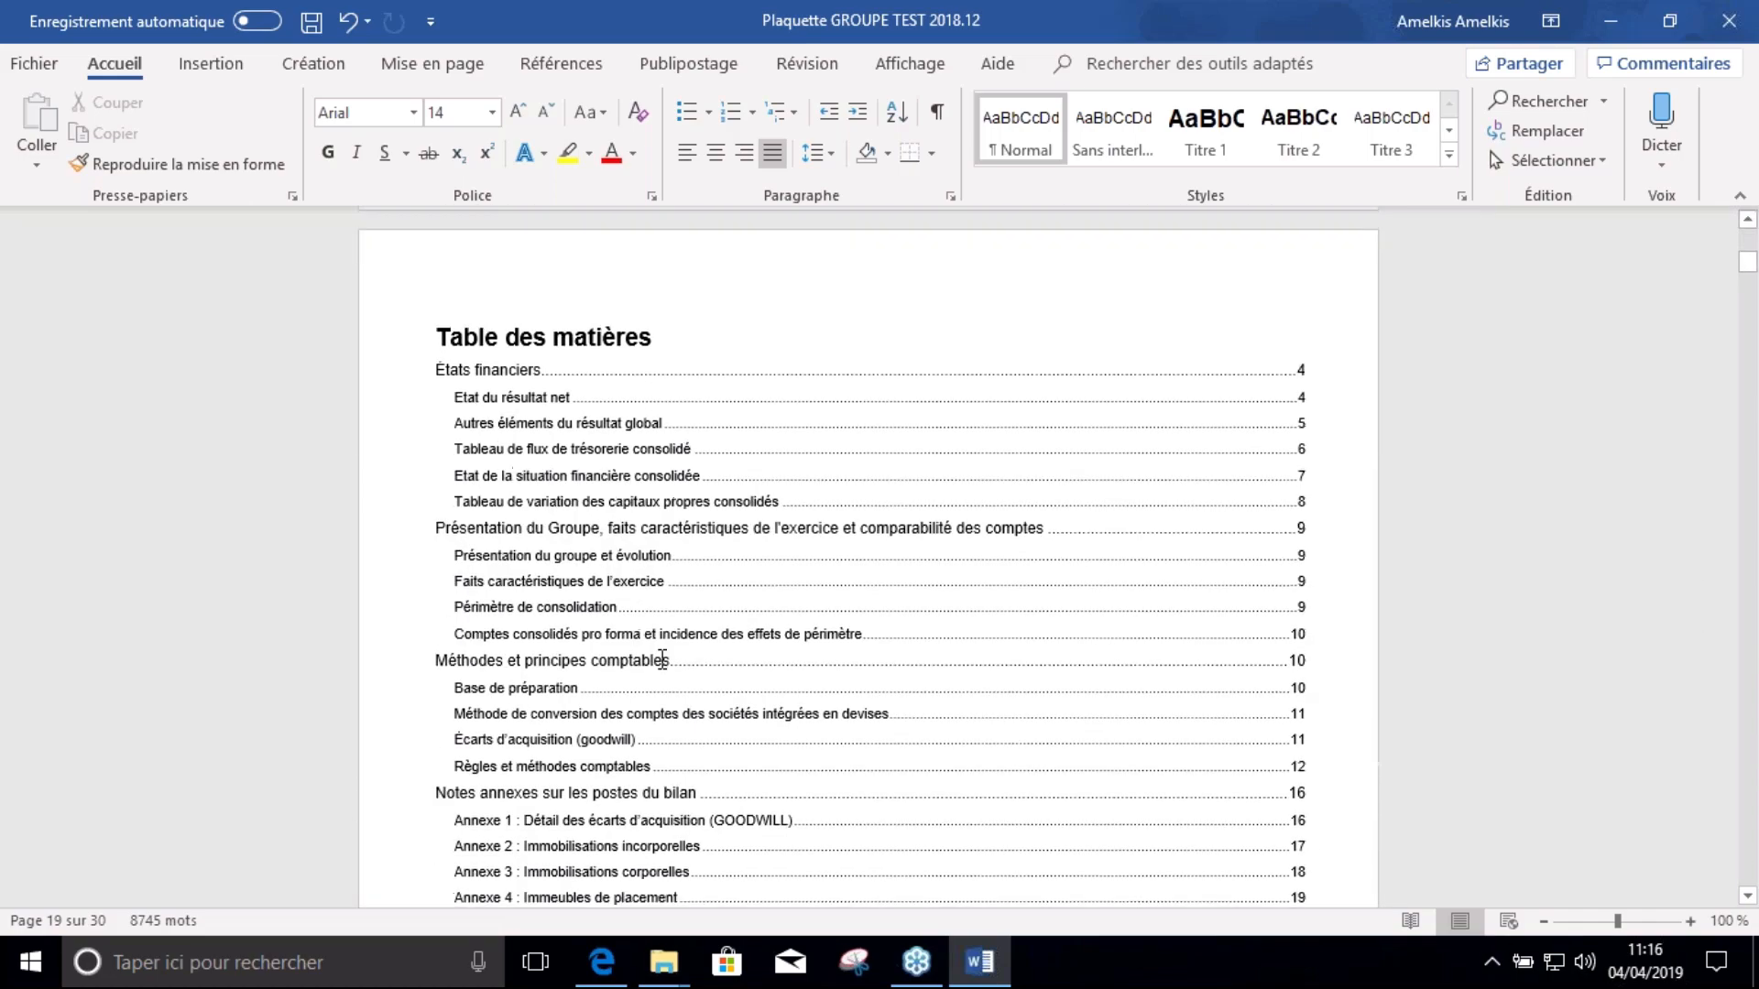
scroll(623, 595, down, 10)
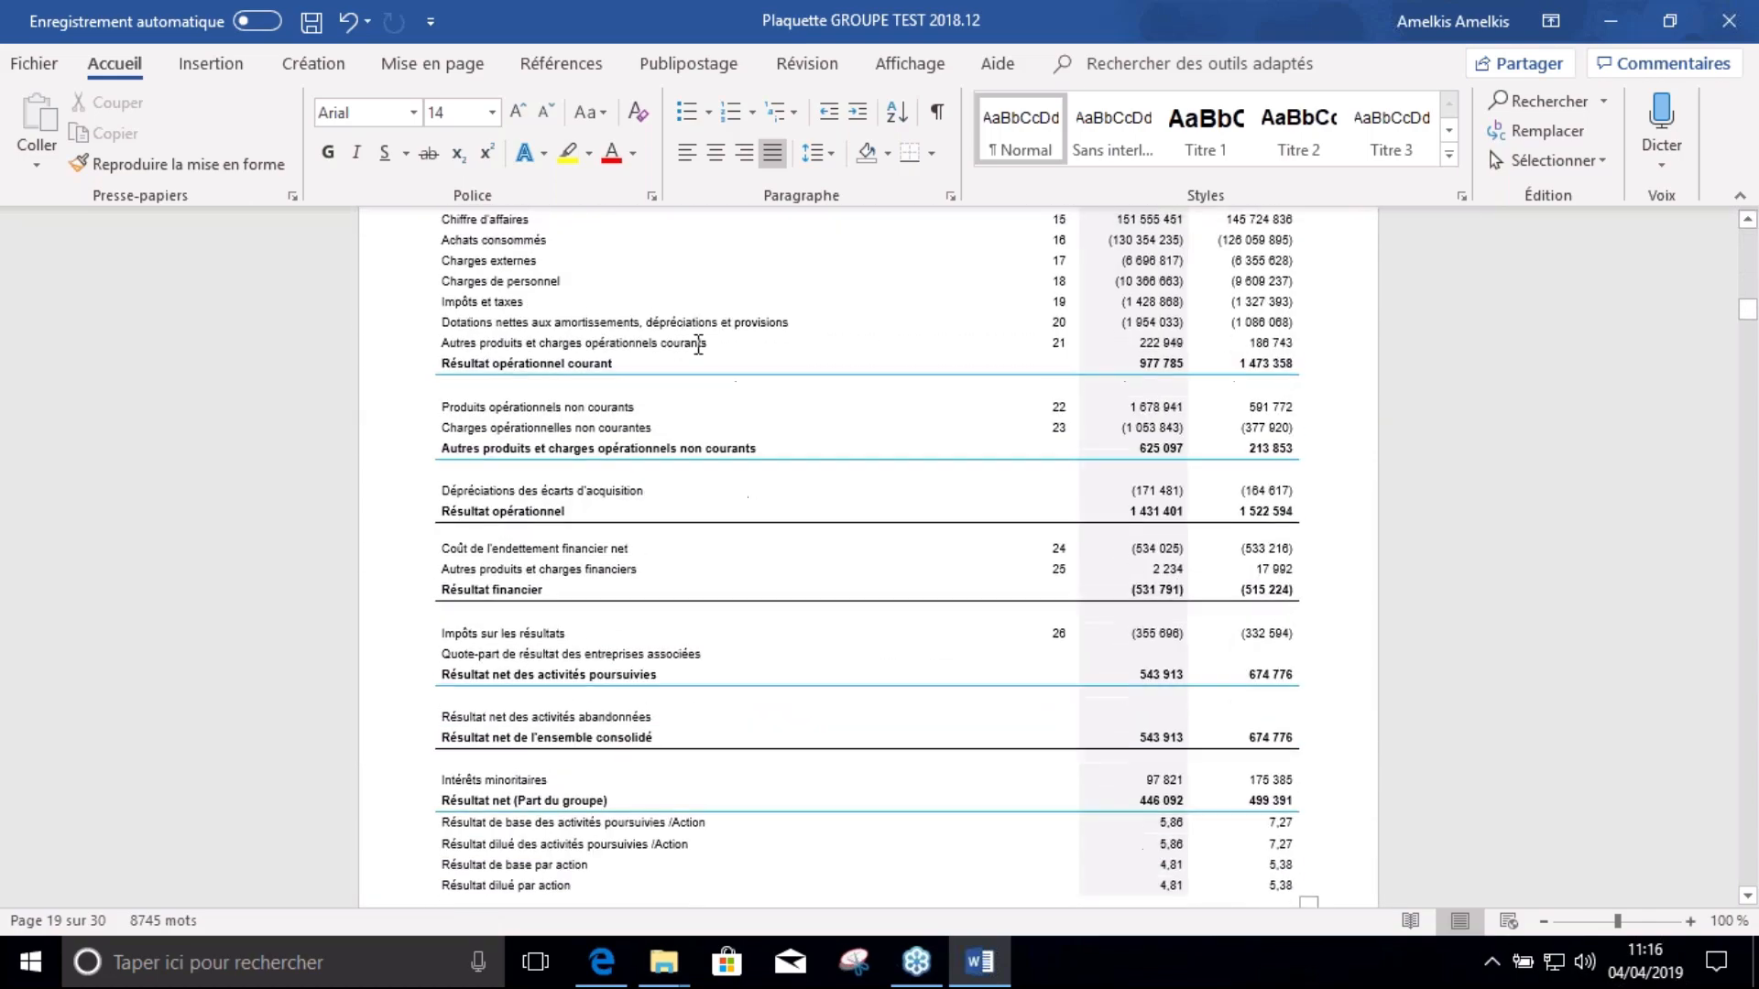
scroll(628, 434, up, 2)
Open the Etat du résultat net table's linked source workbook in Excel and enlarge its window
click(652, 500)
right_click(657, 499)
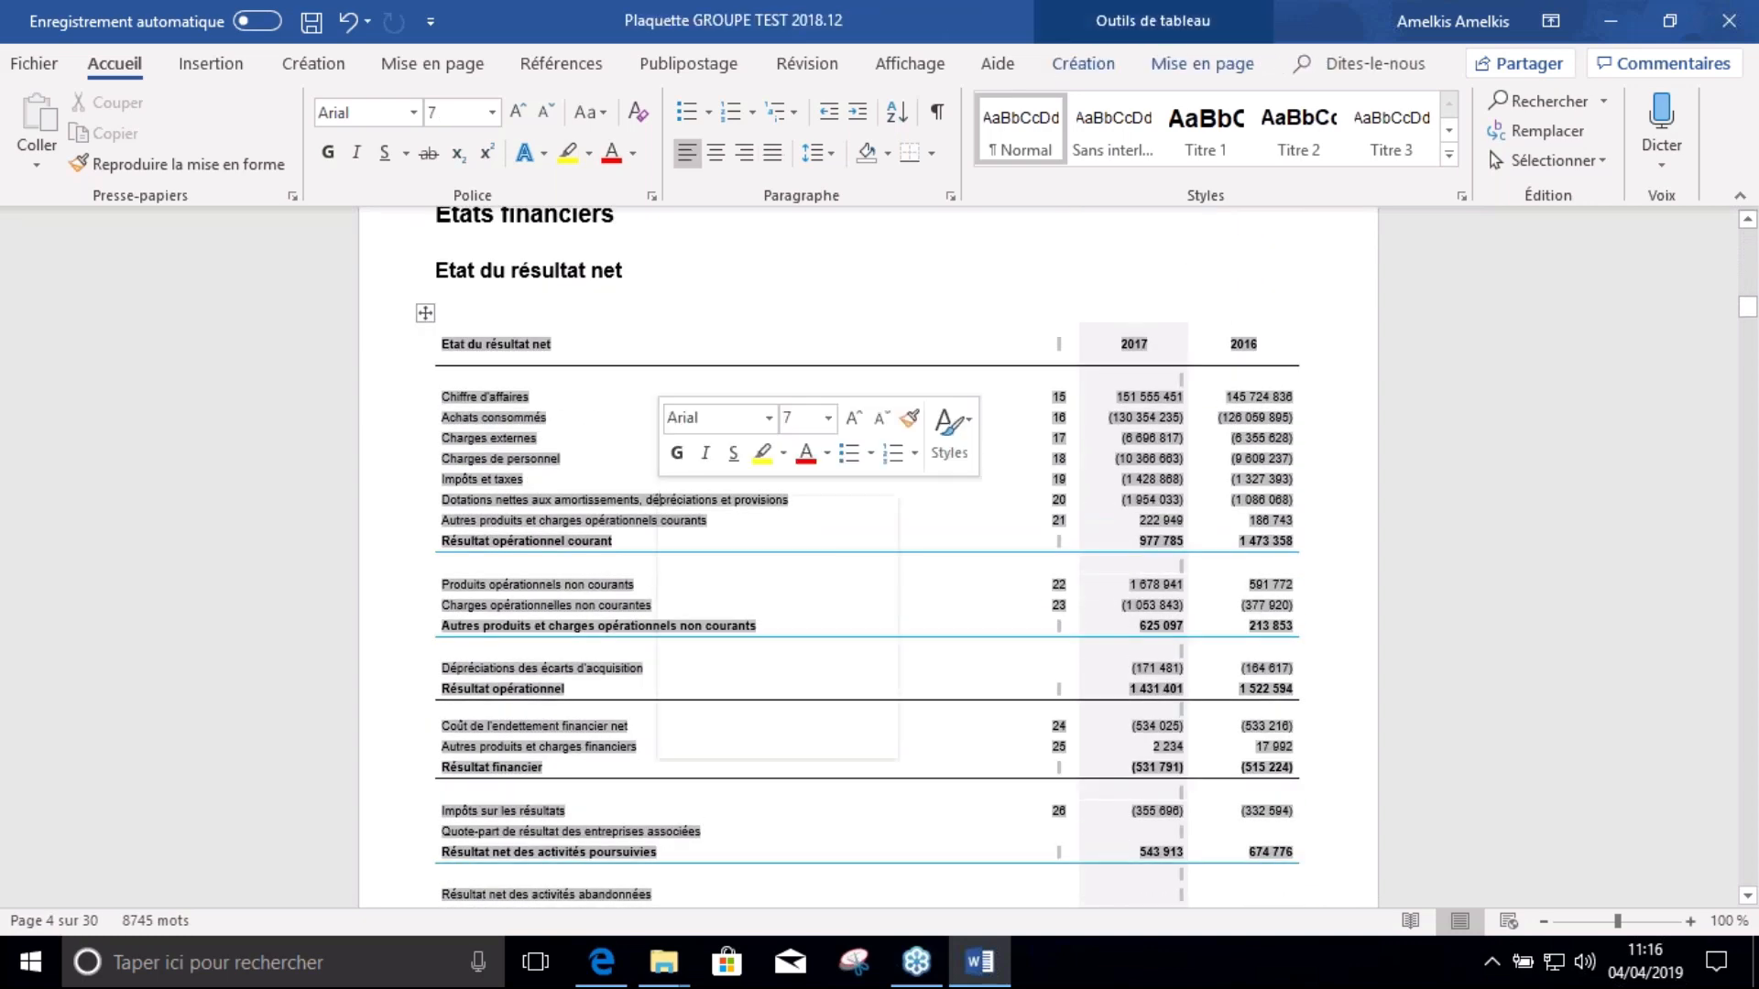
mouse_move(754, 680)
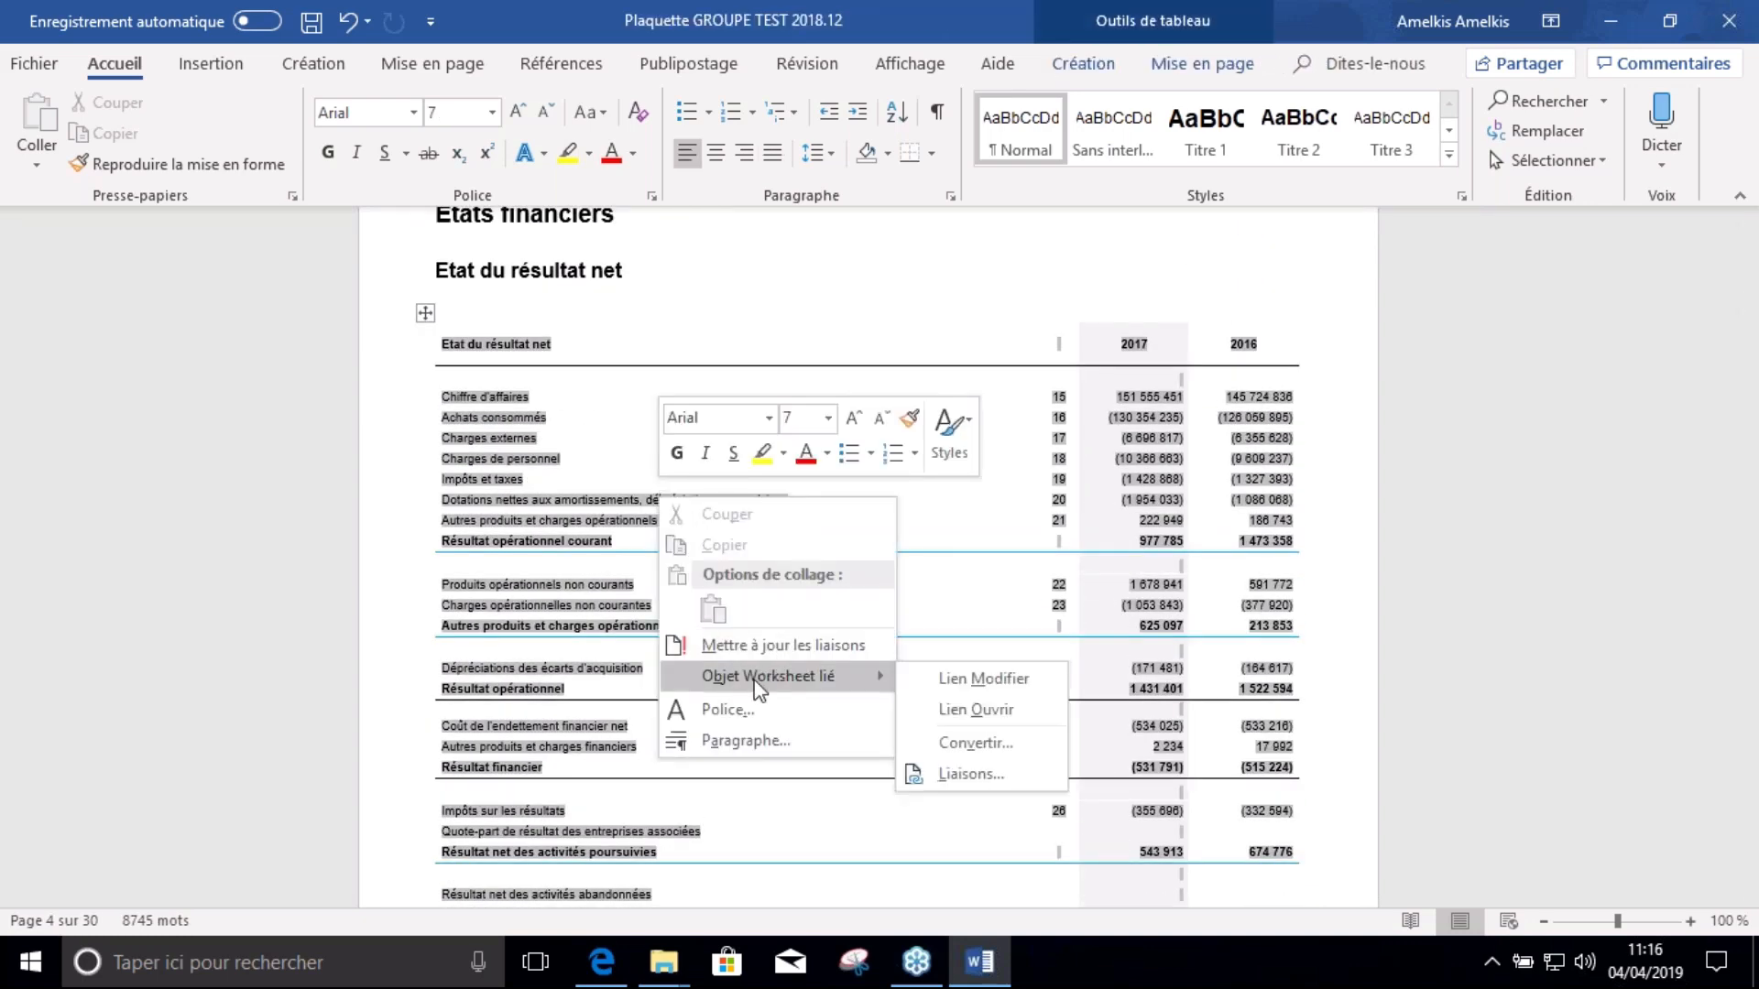
click(993, 714)
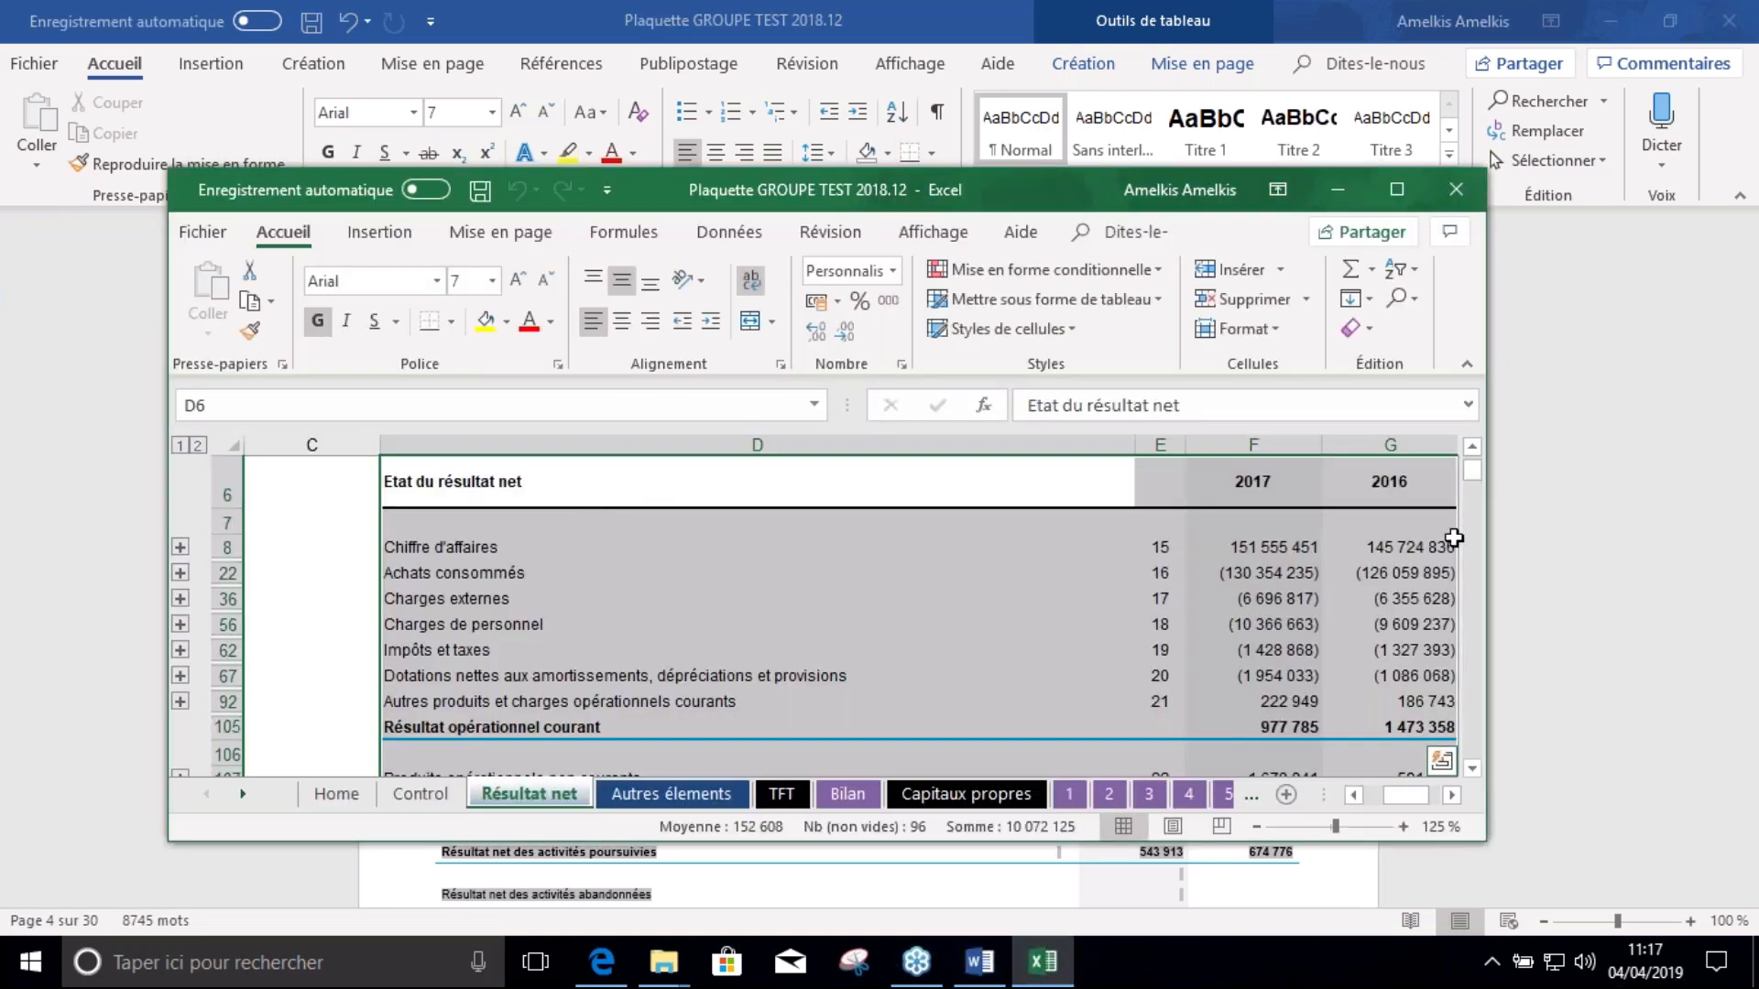
drag(1475, 834, 1754, 934)
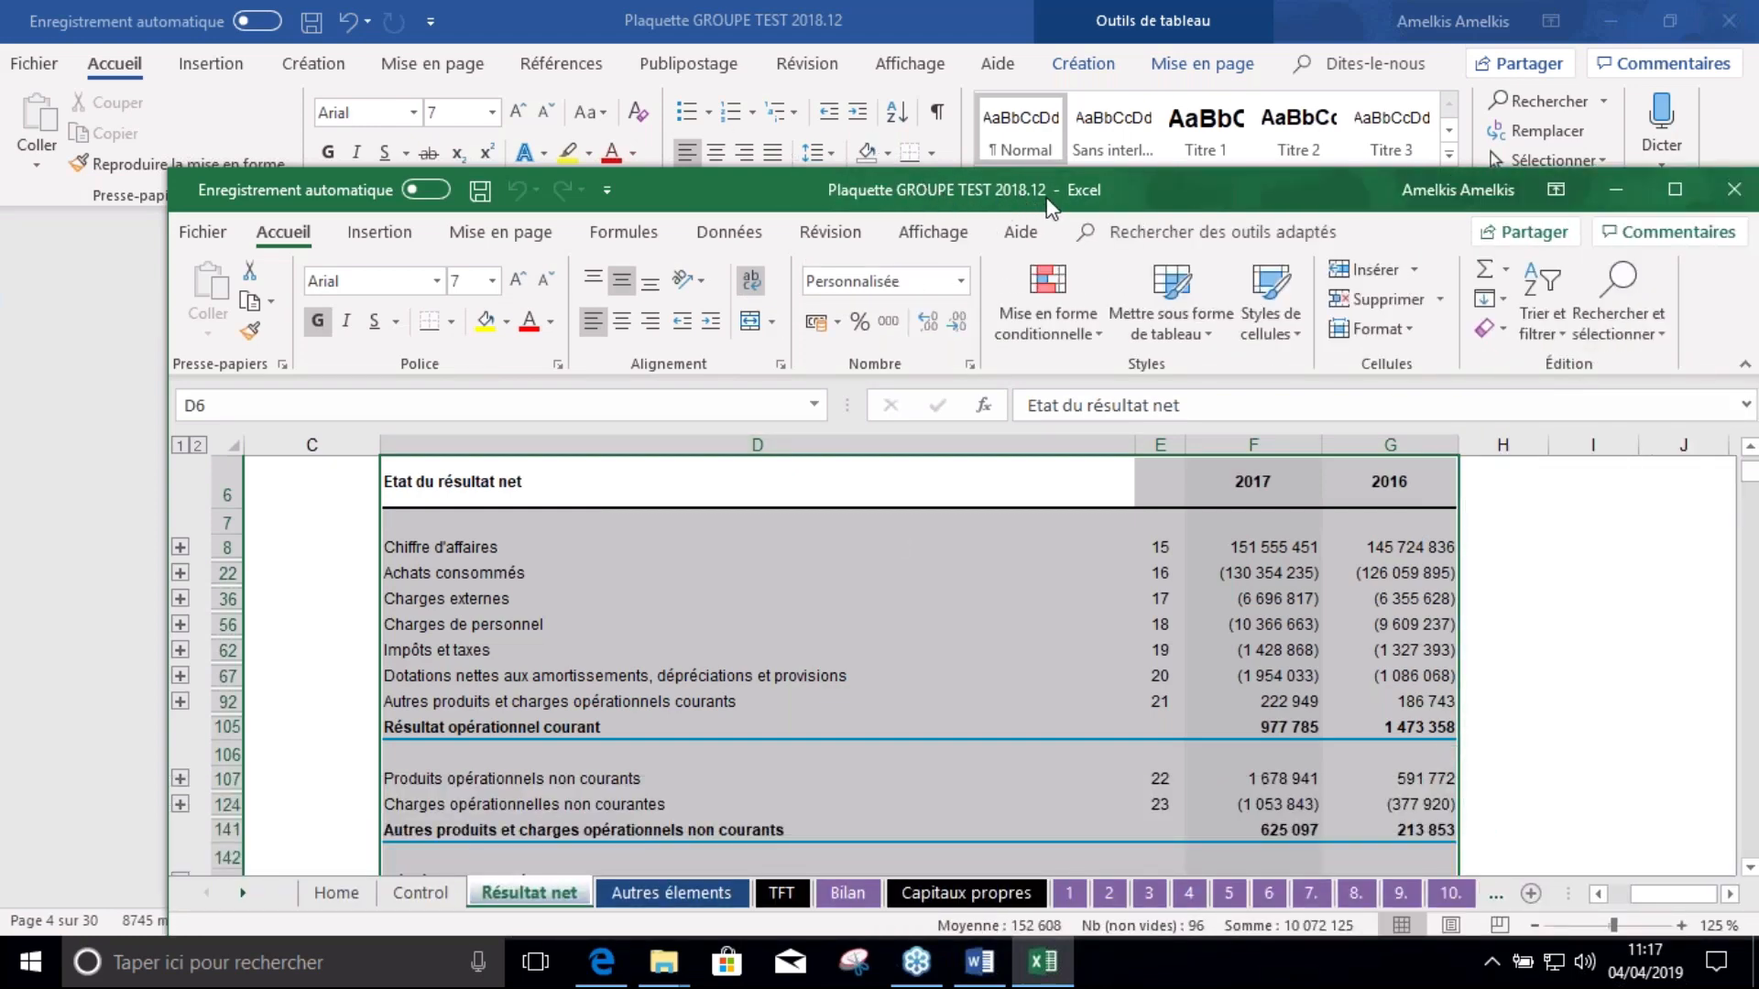
Check the formula behind the 2017 Achats consommés total, then close the workbook, saving all changes
click(613, 597)
click(1269, 573)
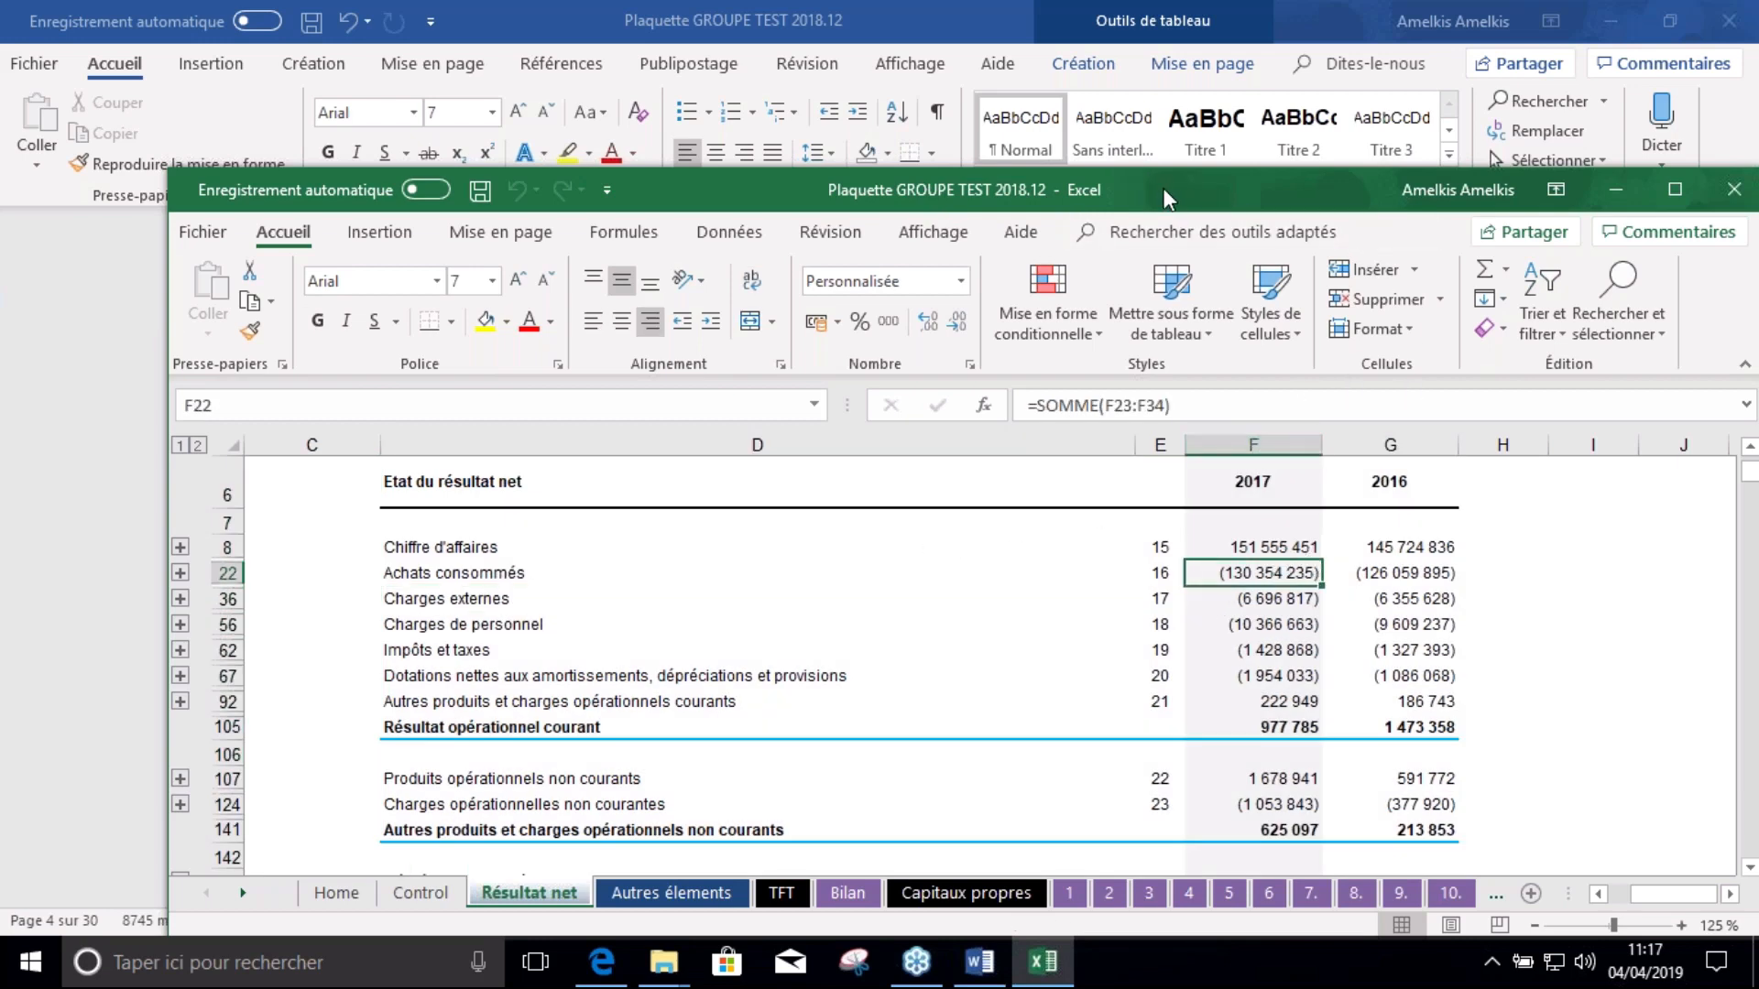
drag(1164, 189, 954, 123)
click(1525, 124)
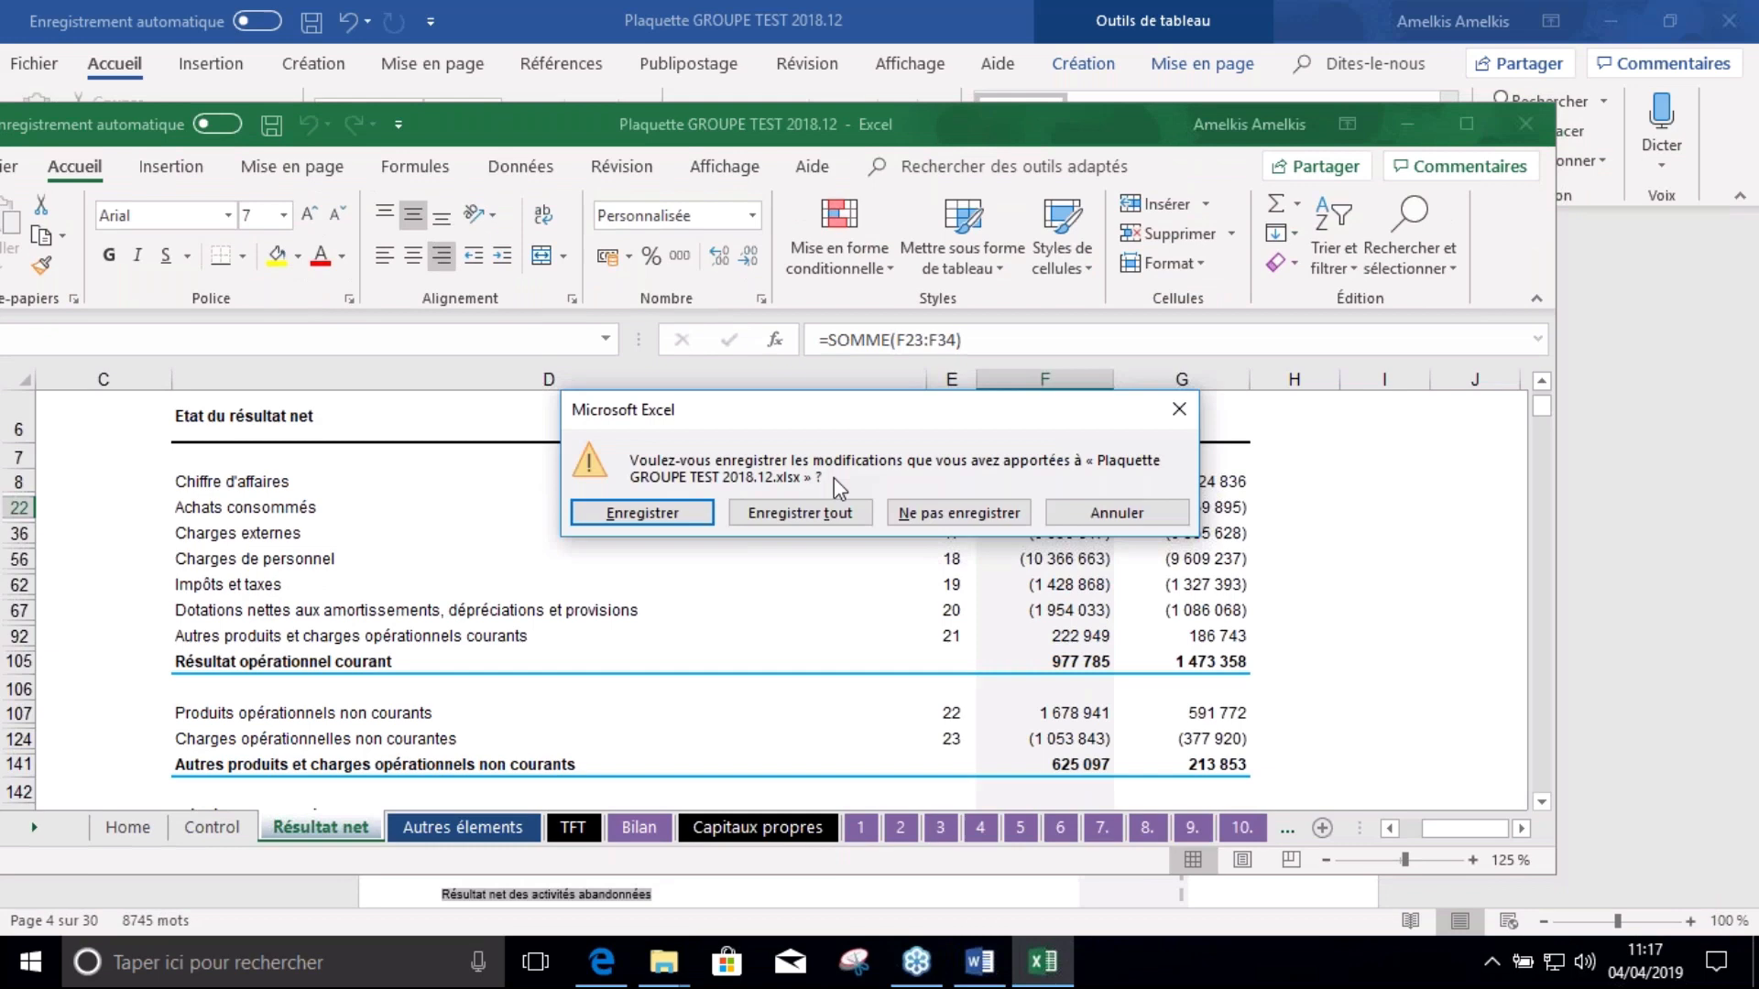
click(862, 515)
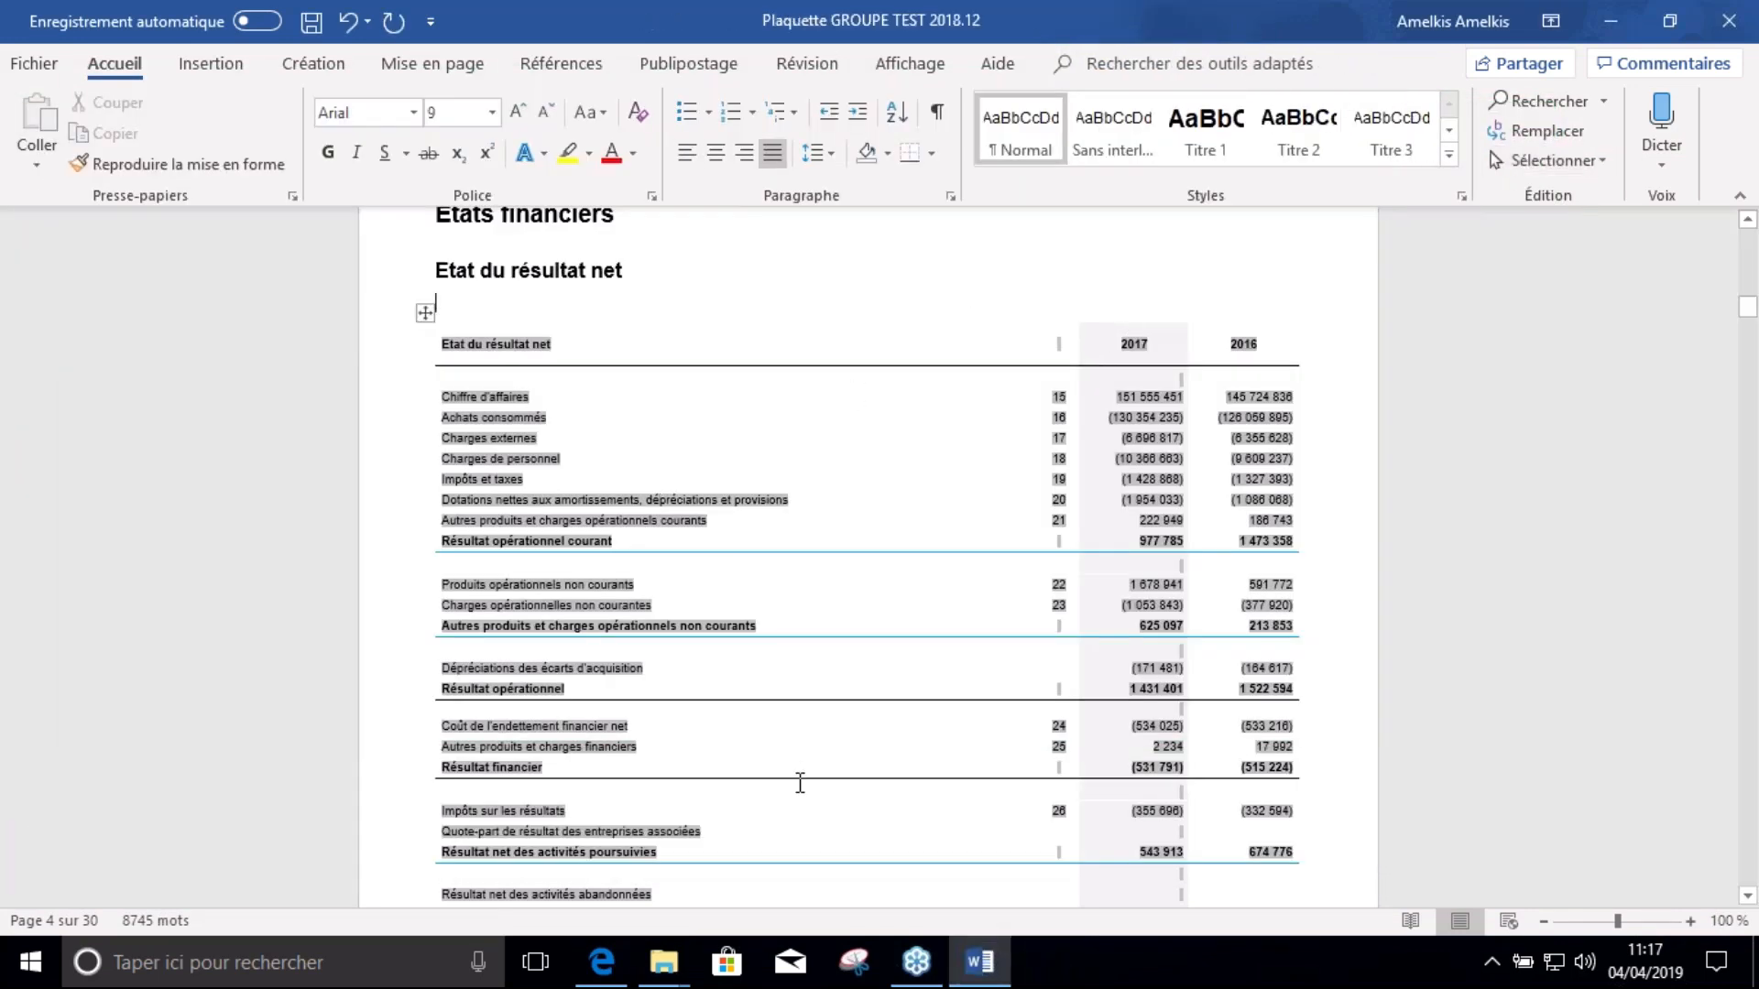
Select and deselect the whole income statement table, then minimize Word to the desktop
click(522, 277)
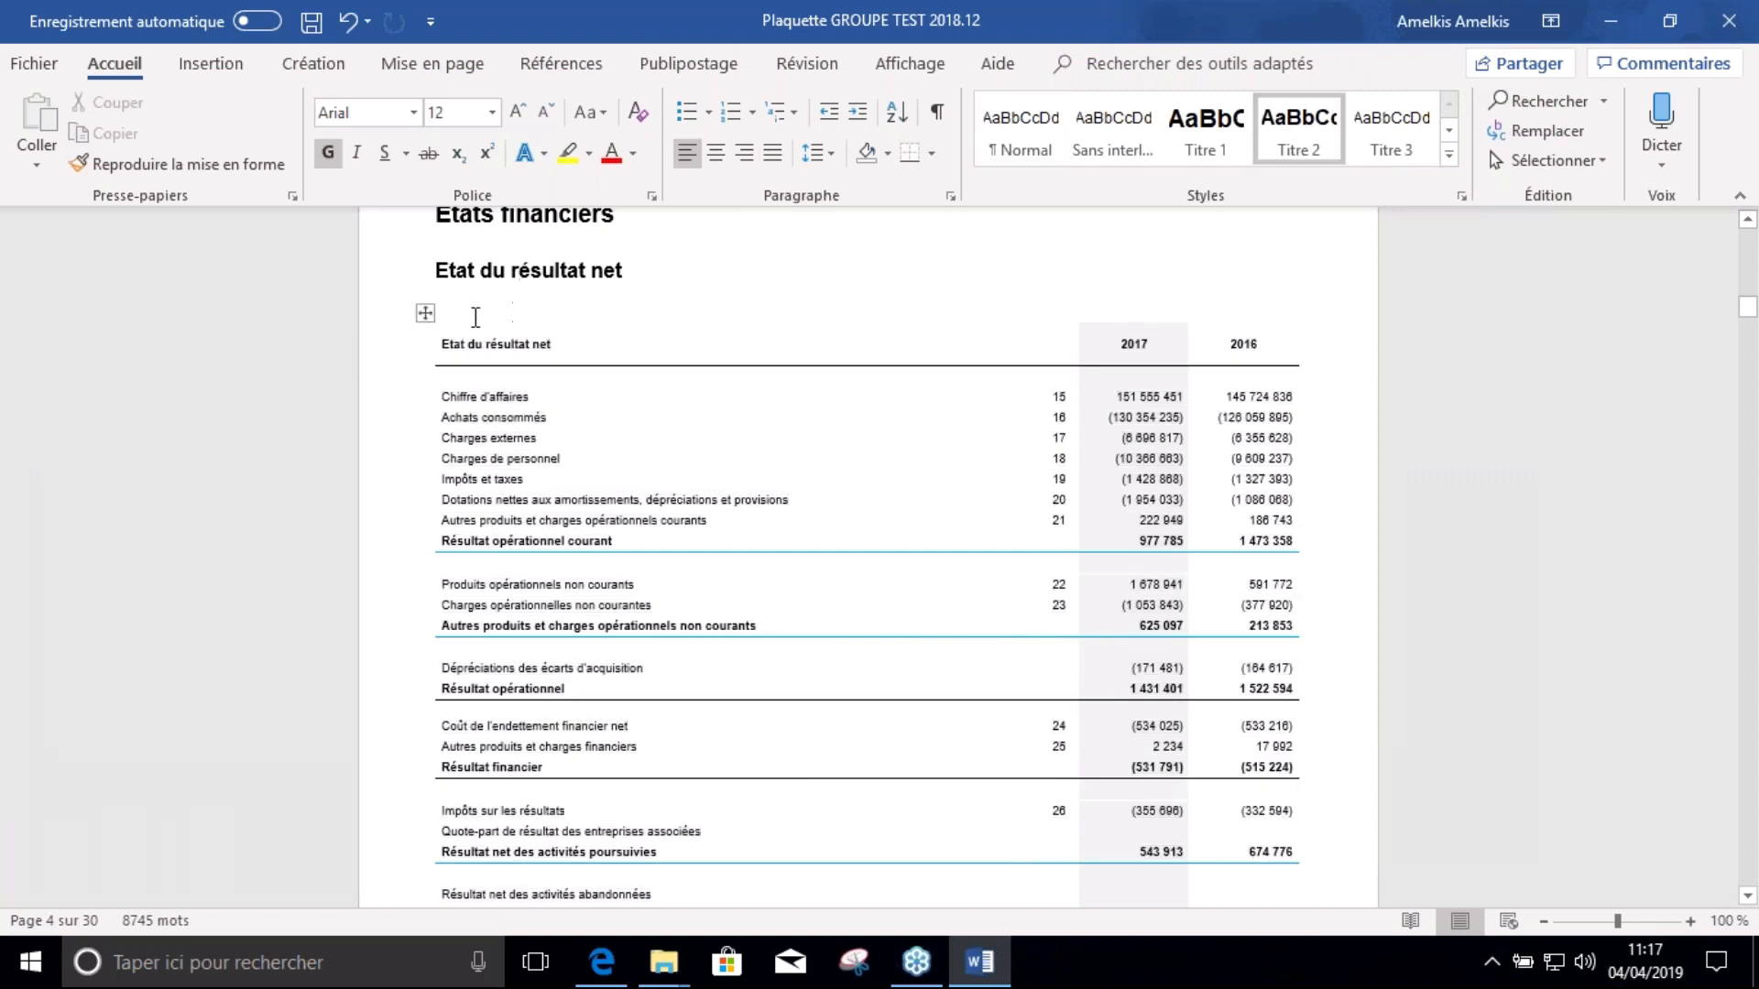
click(425, 313)
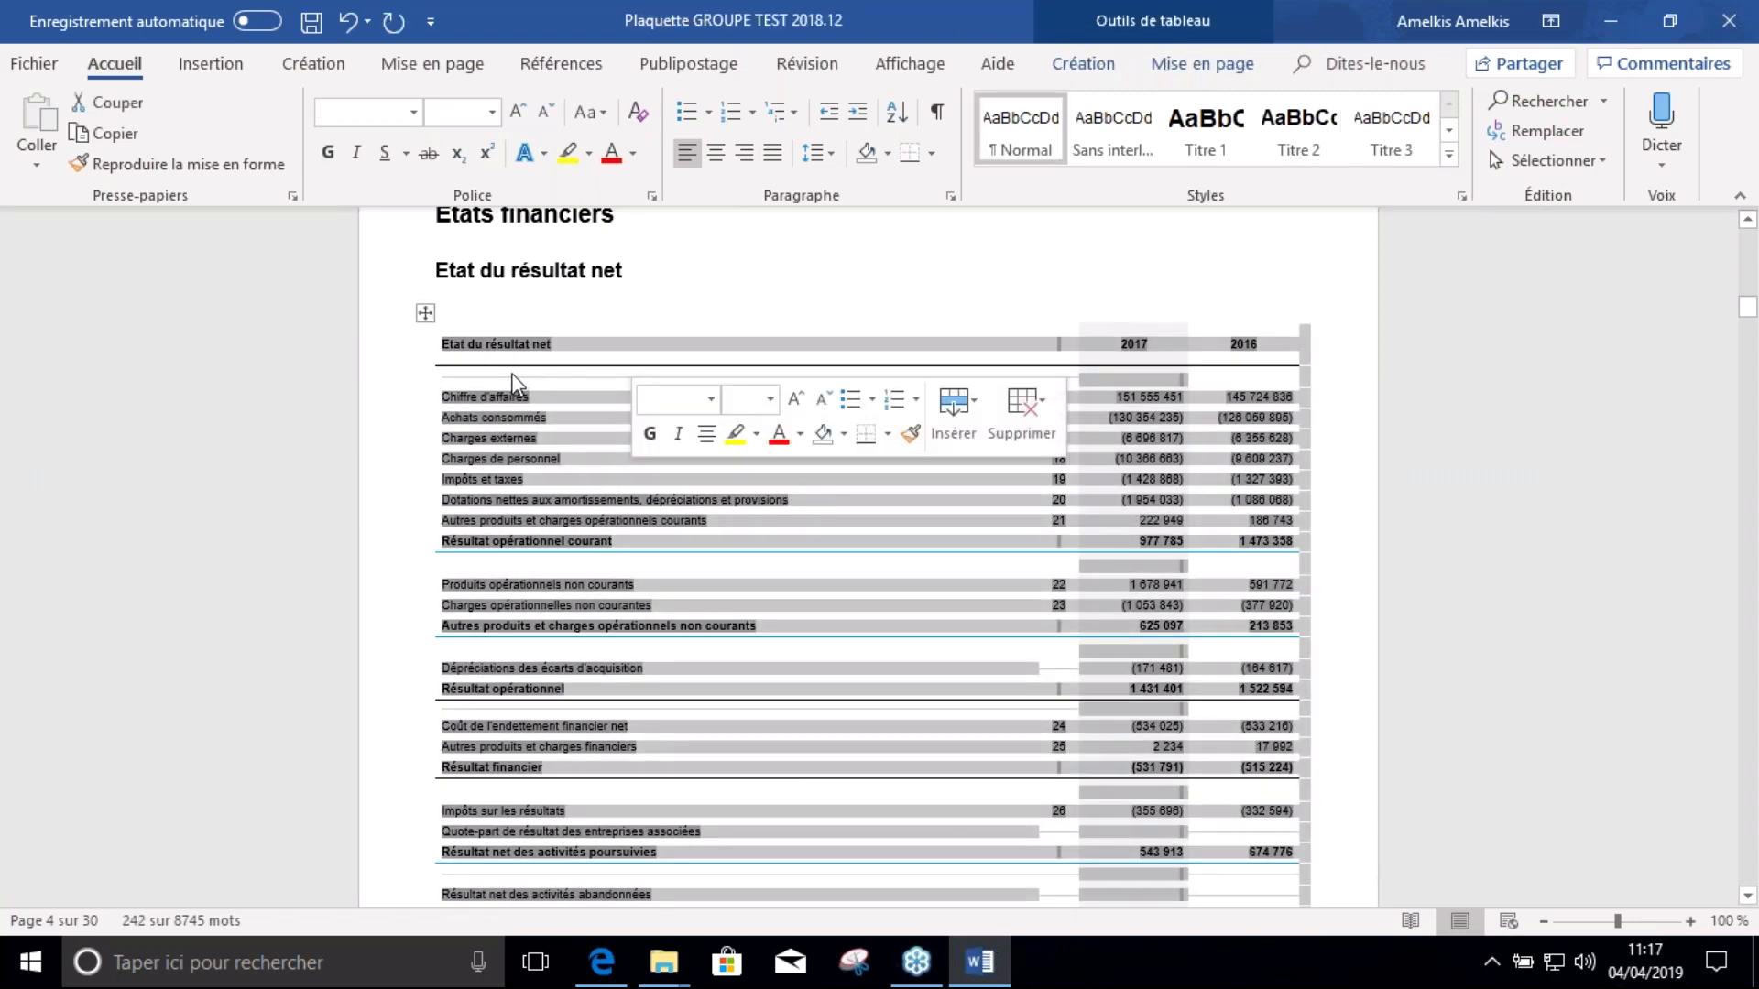
click(638, 251)
scroll(696, 339, down, 2)
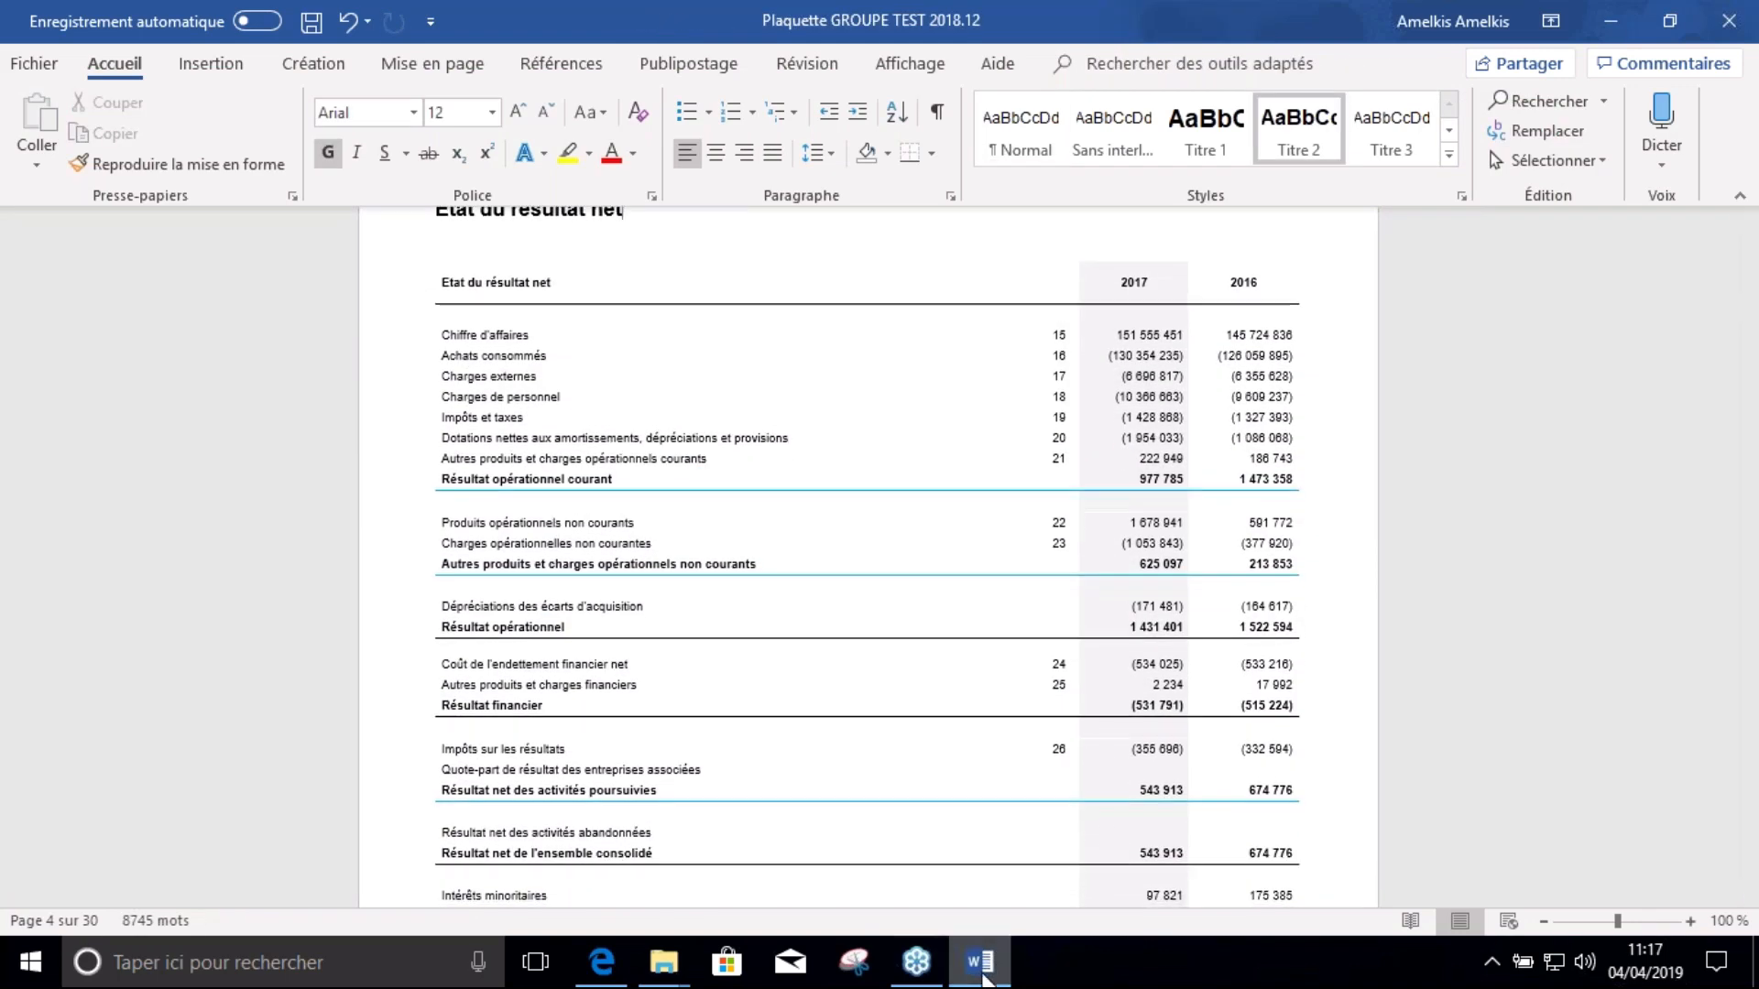
click(1755, 961)
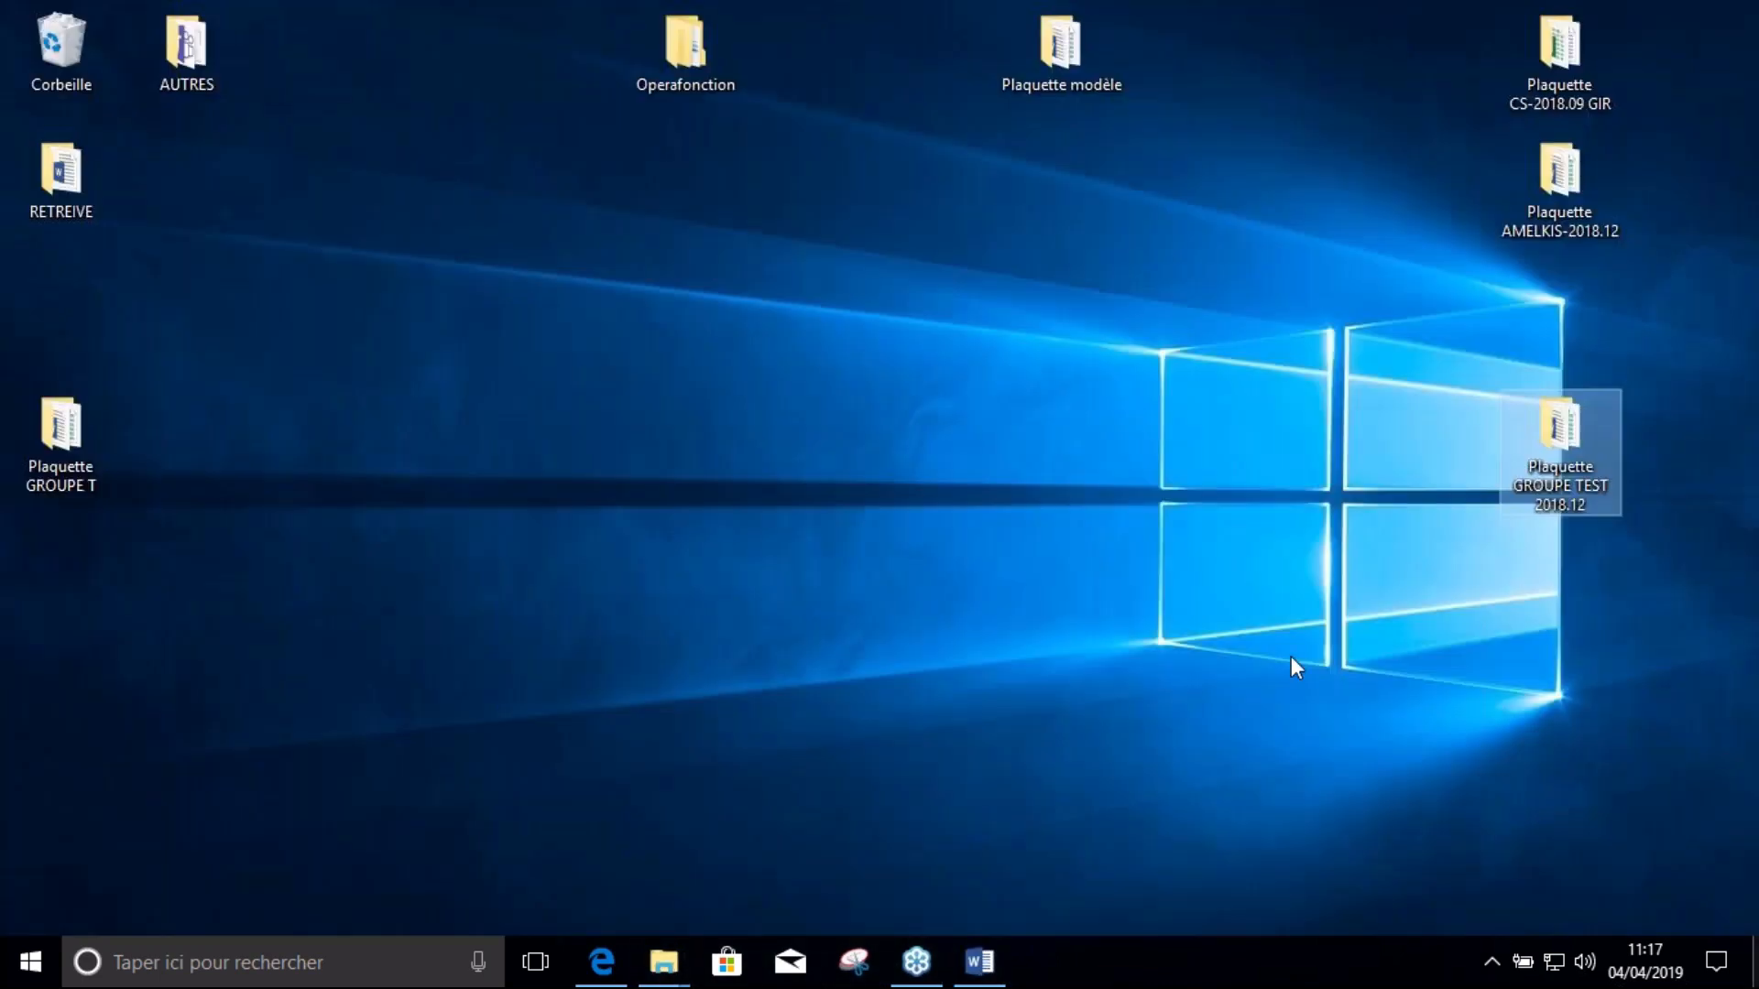
Open the Plaquette GROUPE TEST 2018.12 folder and its Excel workbook, then go to sheet 2
double_click(1559, 436)
double_click(304, 311)
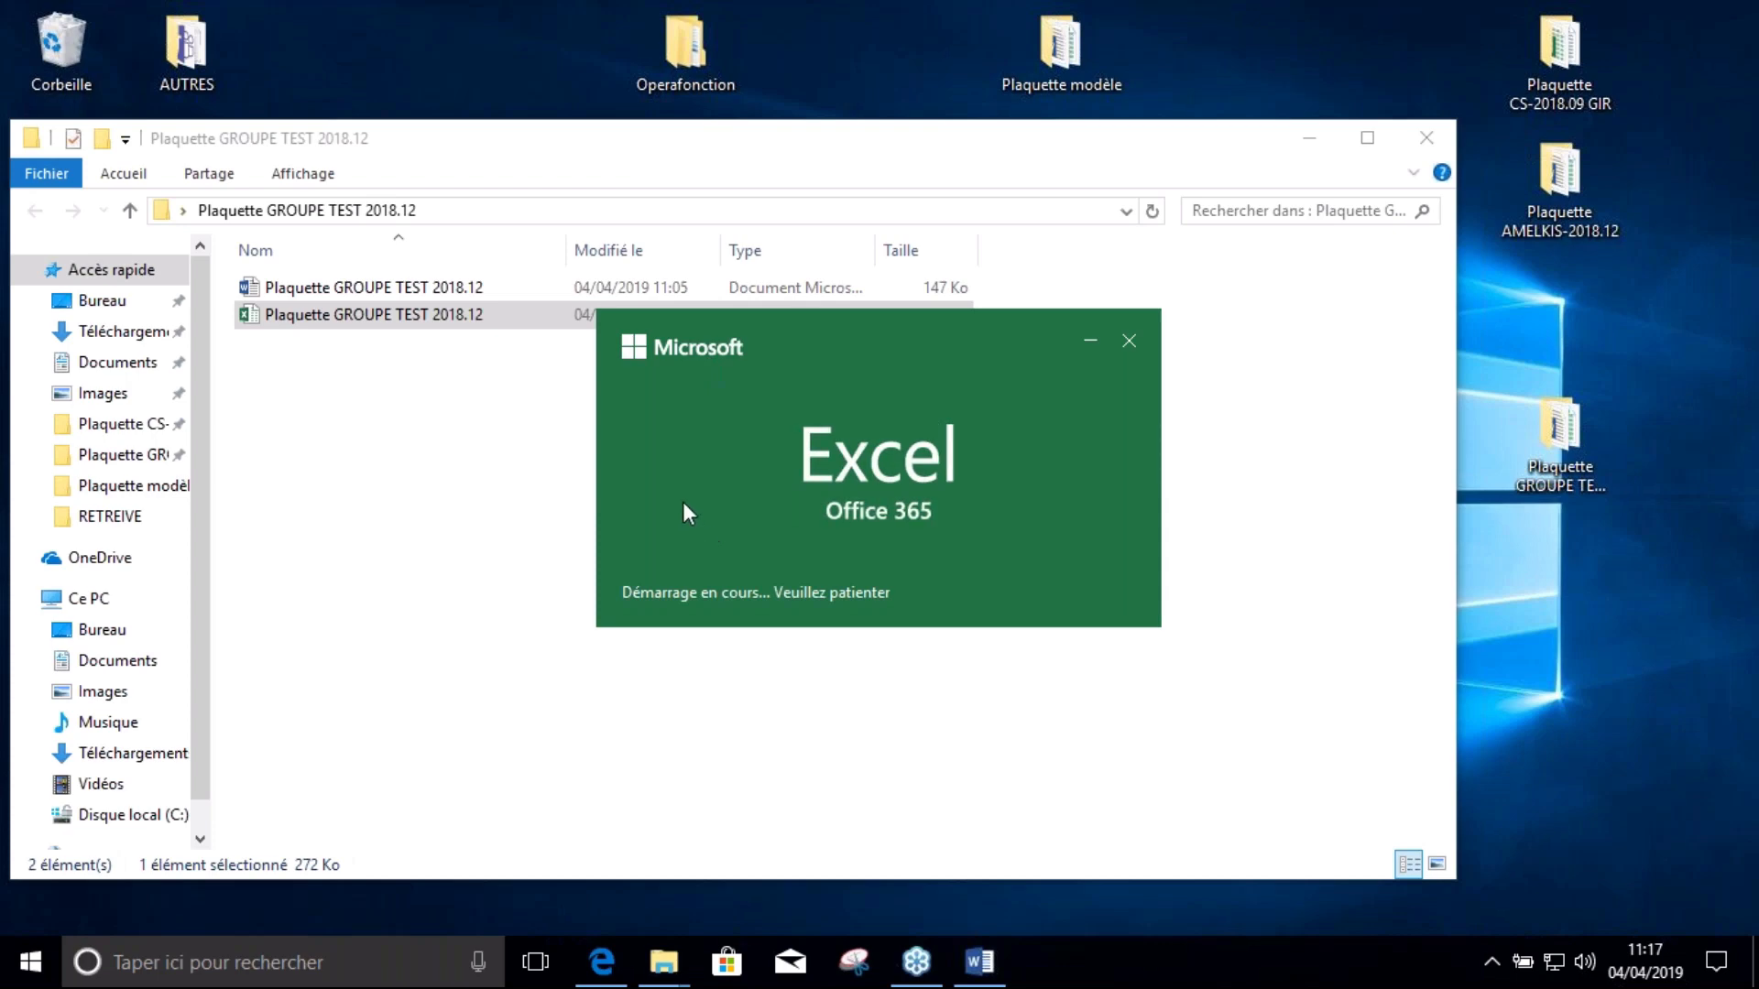
scroll(744, 507, up, 2)
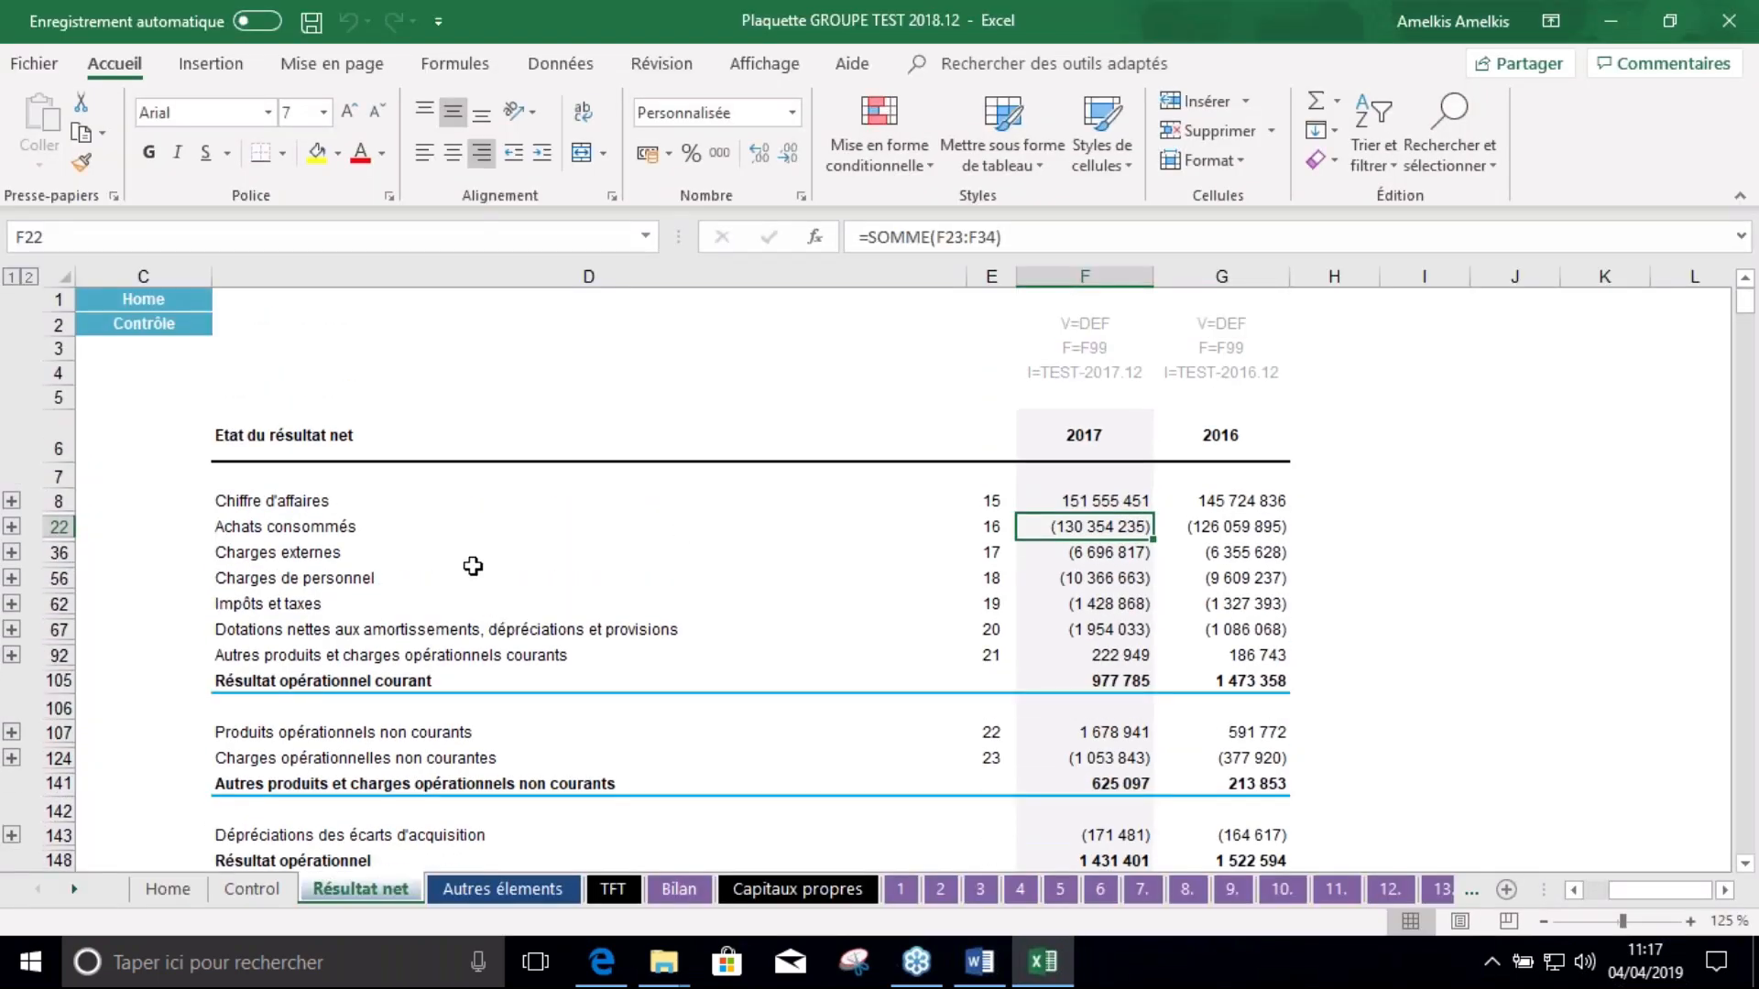
click(942, 890)
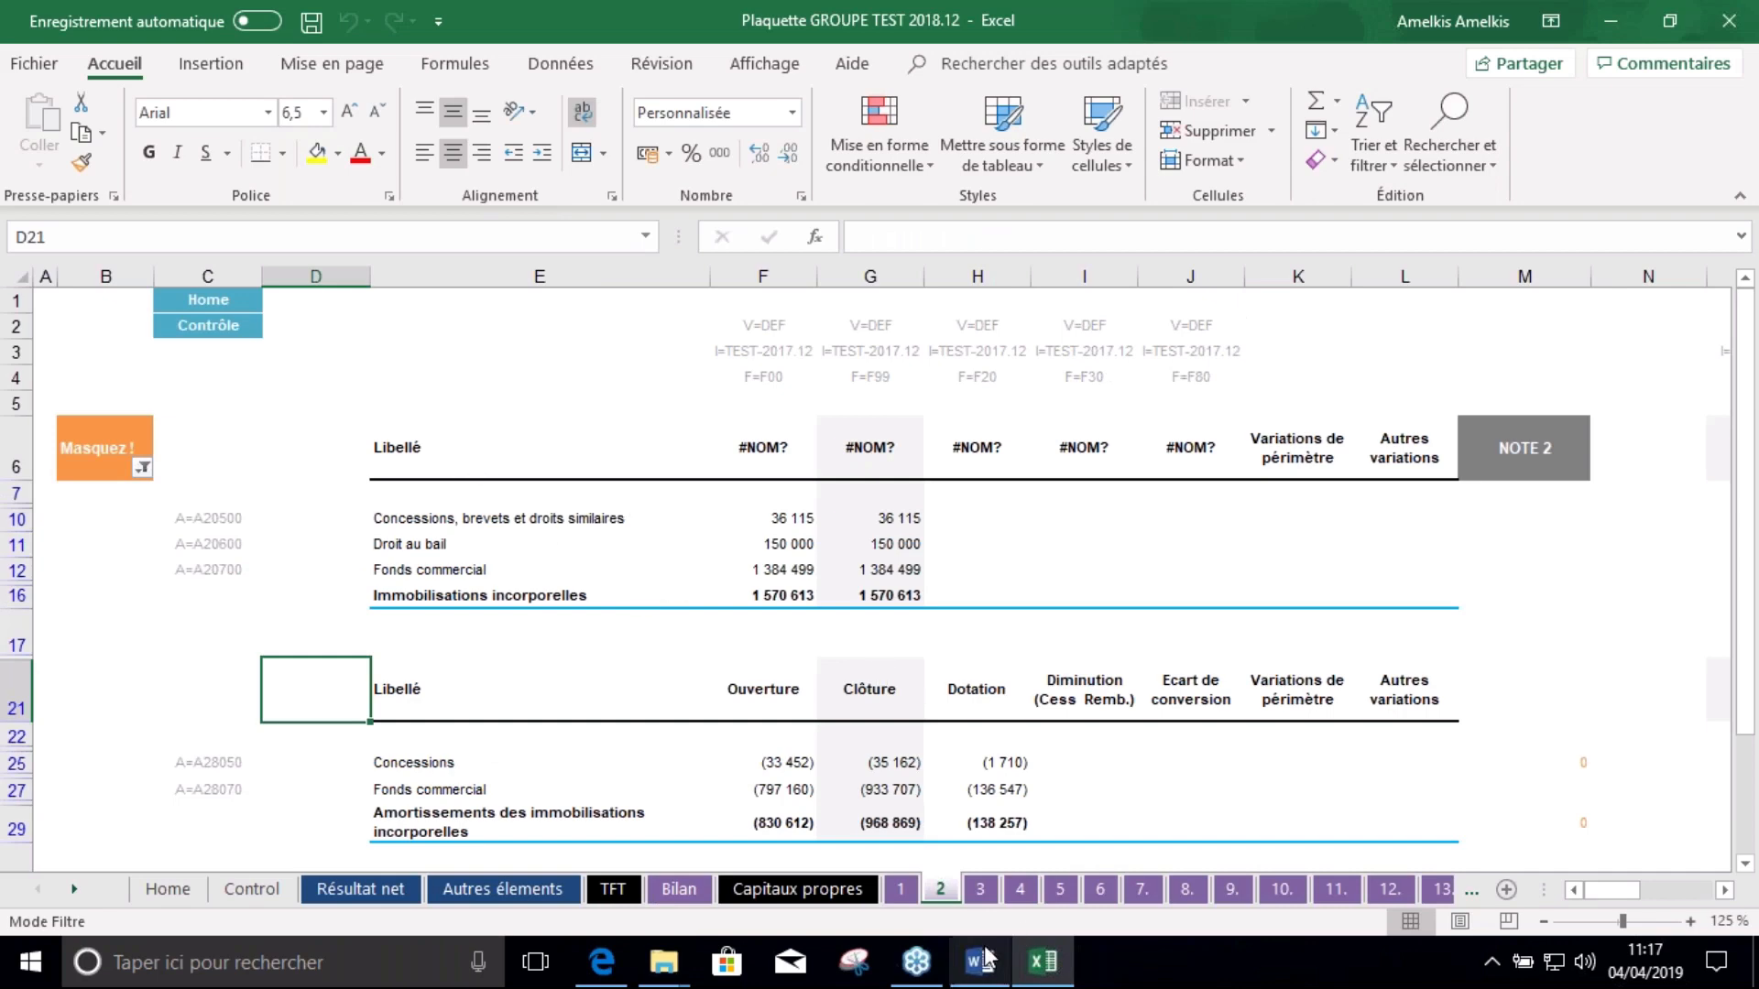
Copy the Note 3 tangible fixed assets table E6:L20 from sheet 3 and return to the États financiers heading in Word
click(980, 890)
drag(552, 449, 1420, 675)
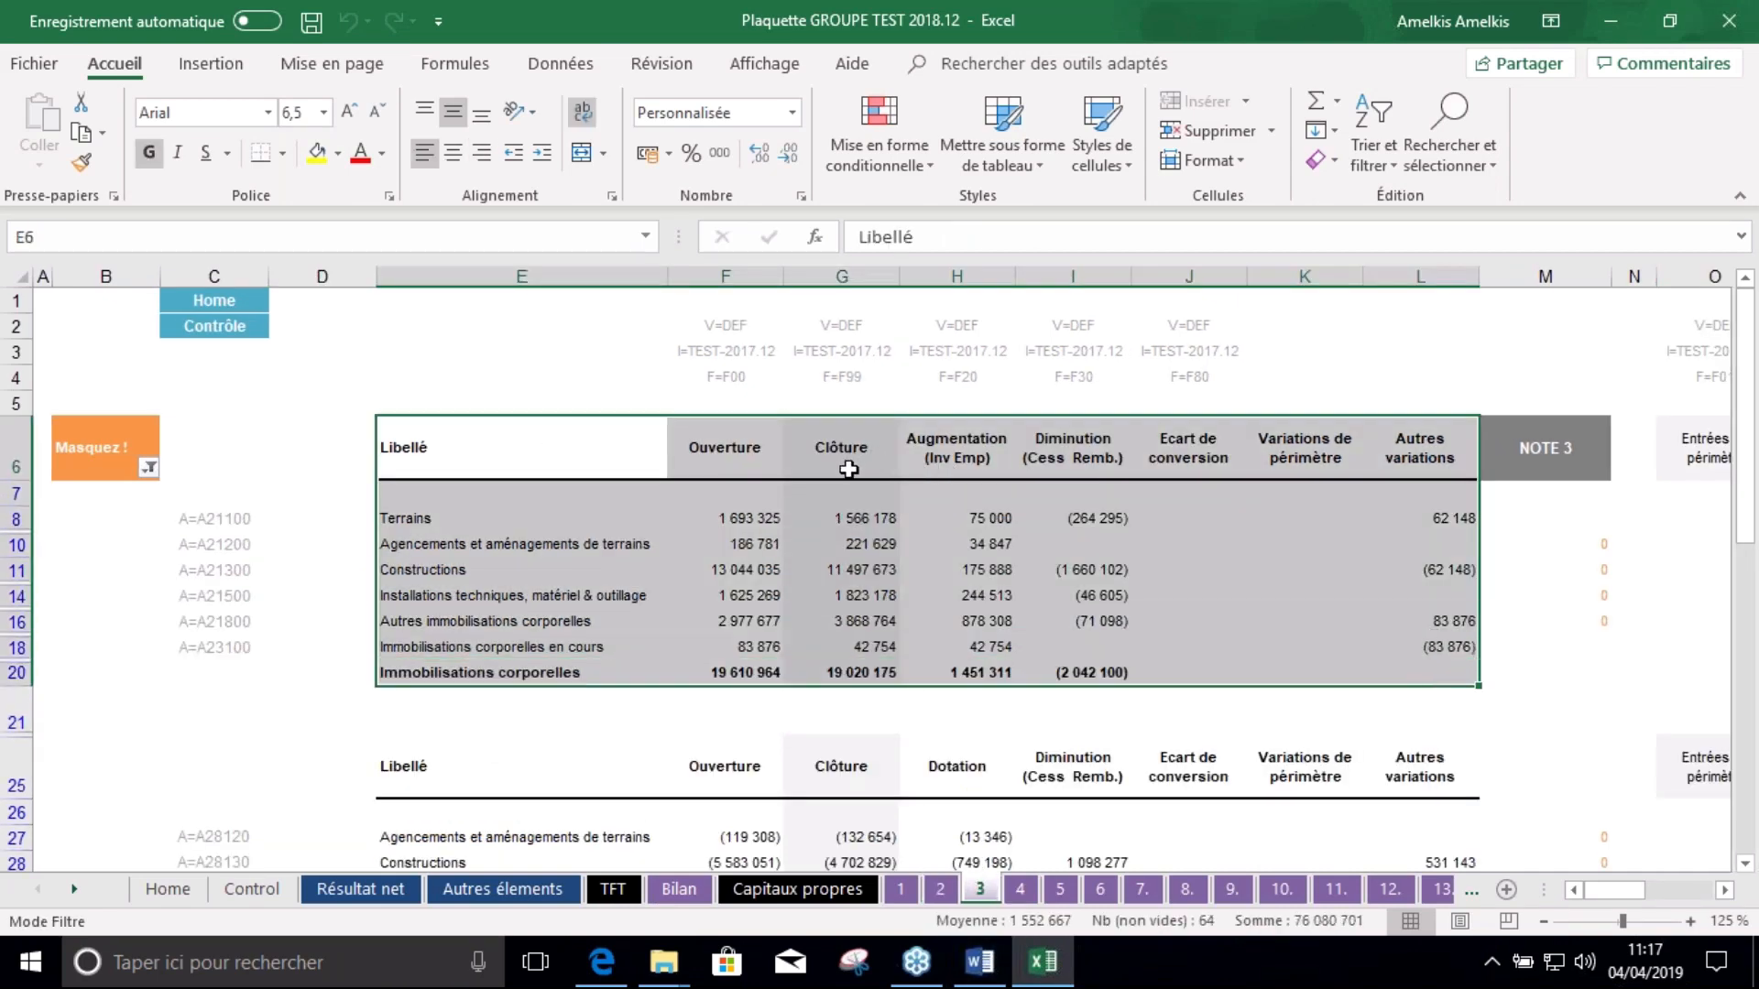
key(ctrl+c)
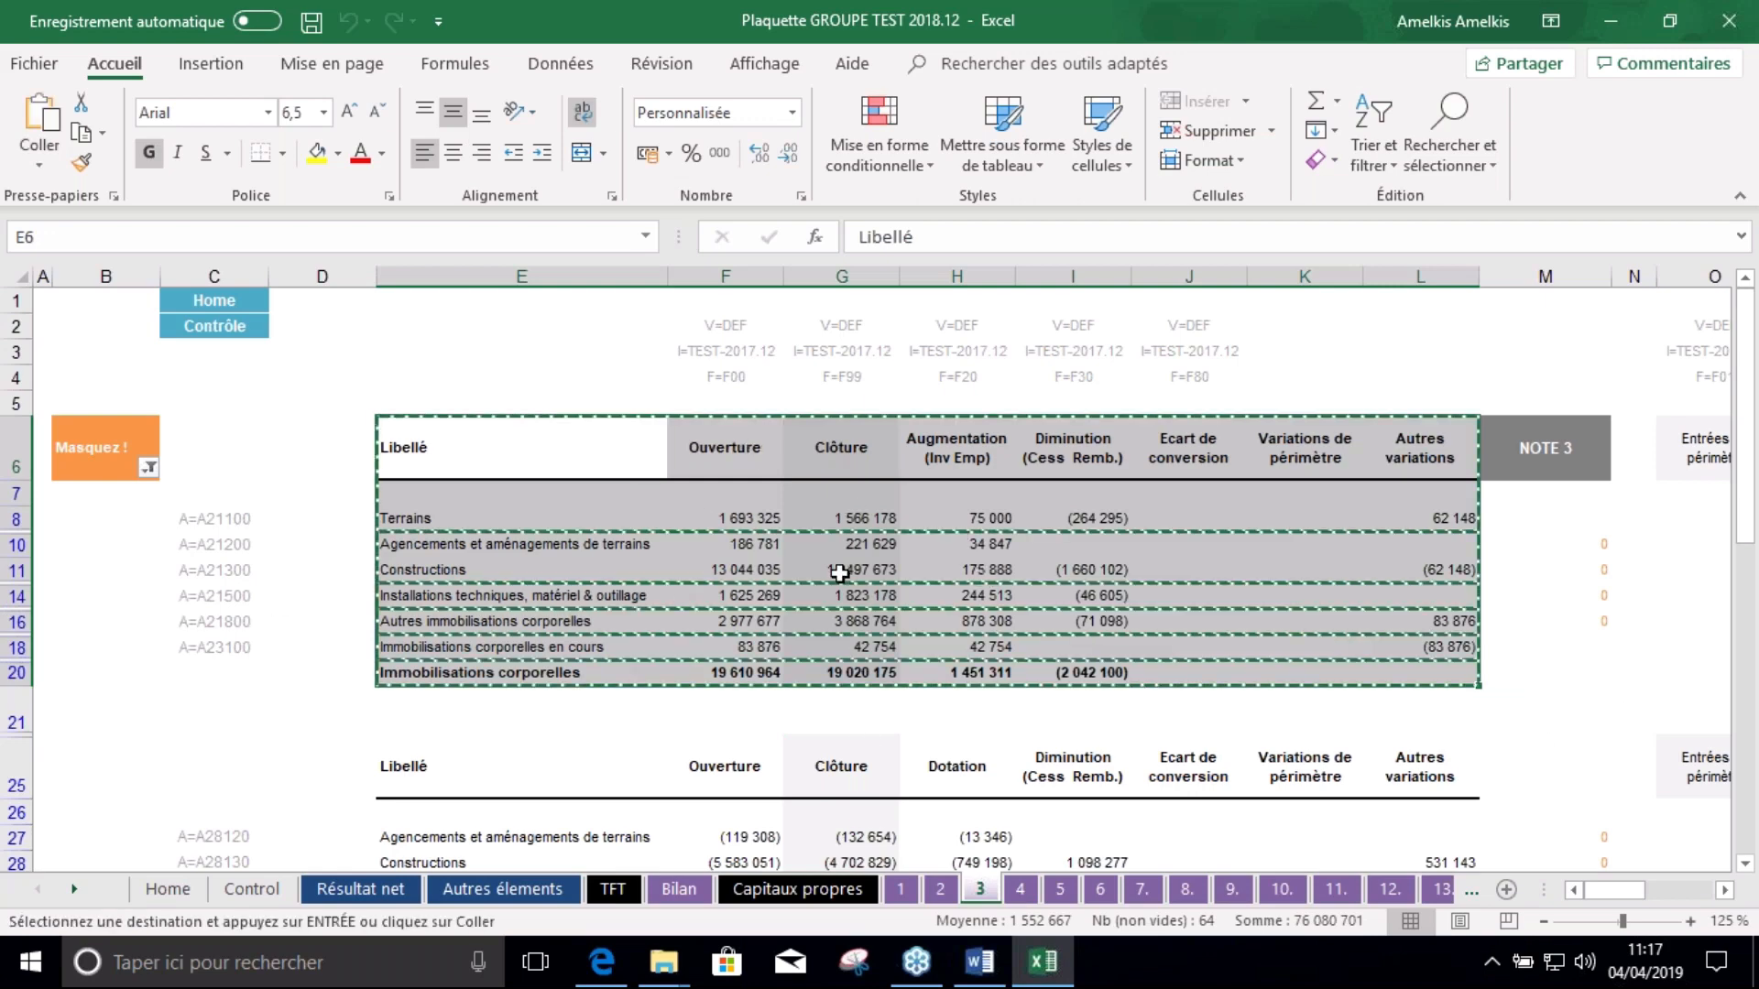
click(980, 962)
scroll(568, 421, up, 3)
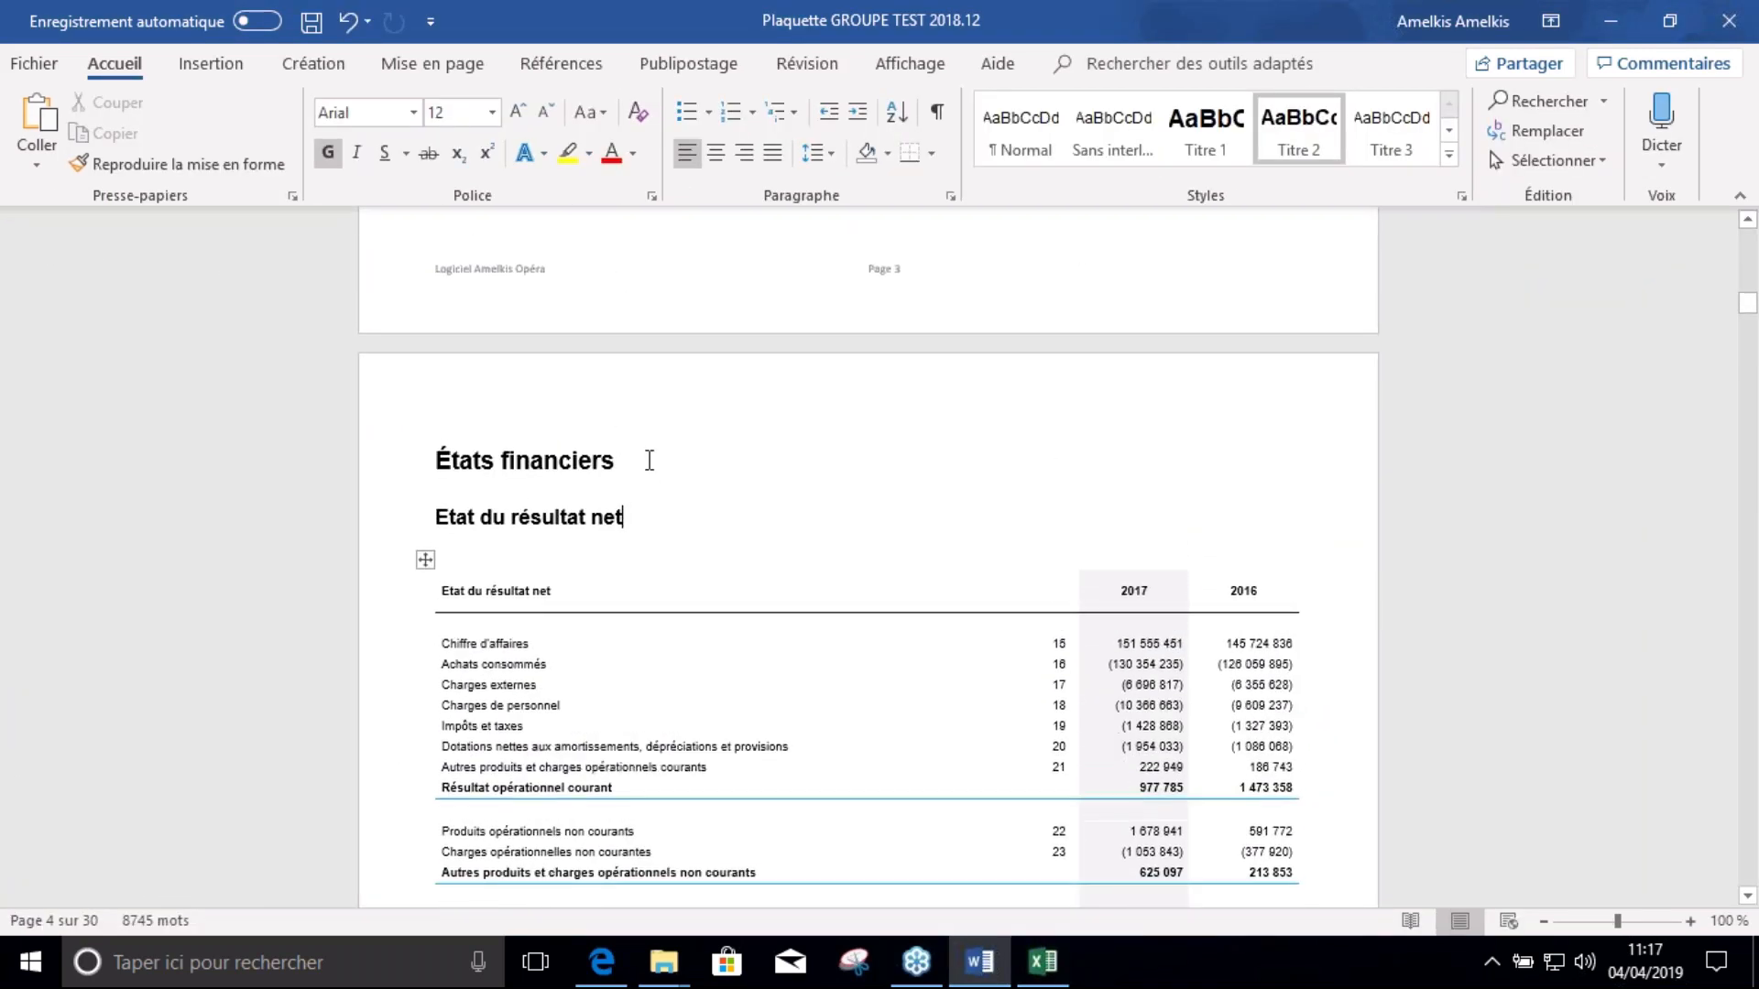
click(649, 460)
Paste the Note 3 table on a new line under the heading, linked and keeping source formatting
key(Return)
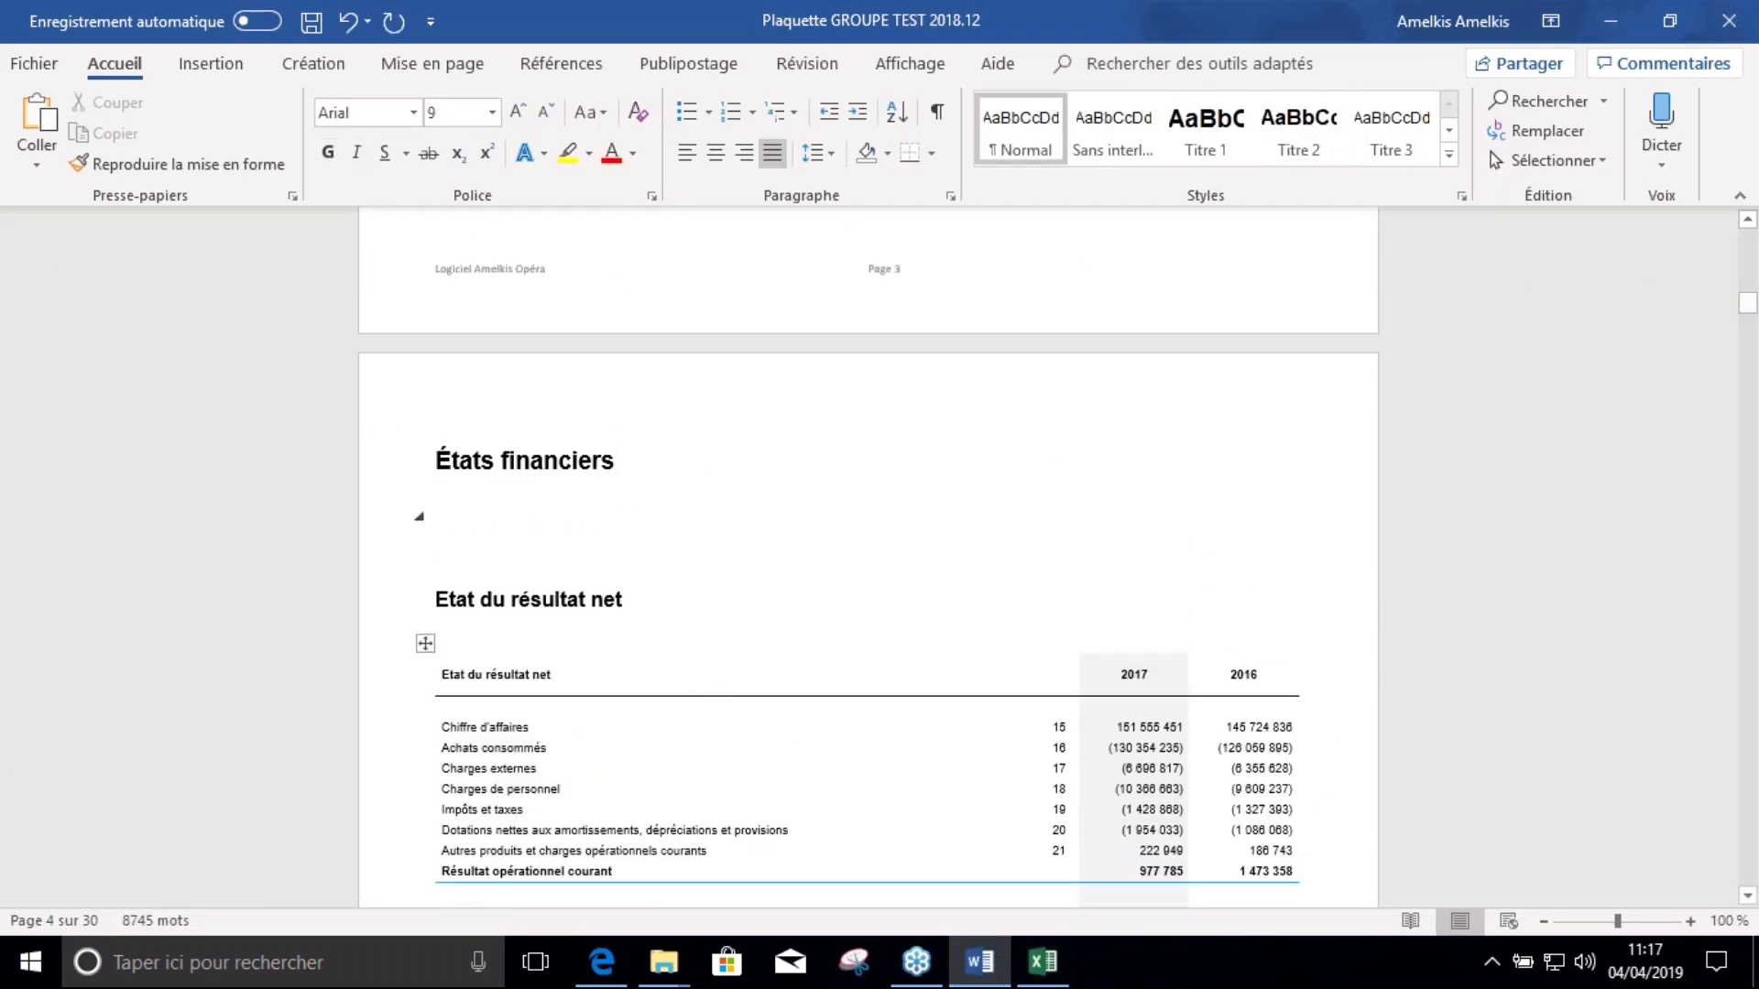
click(487, 519)
right_click(444, 513)
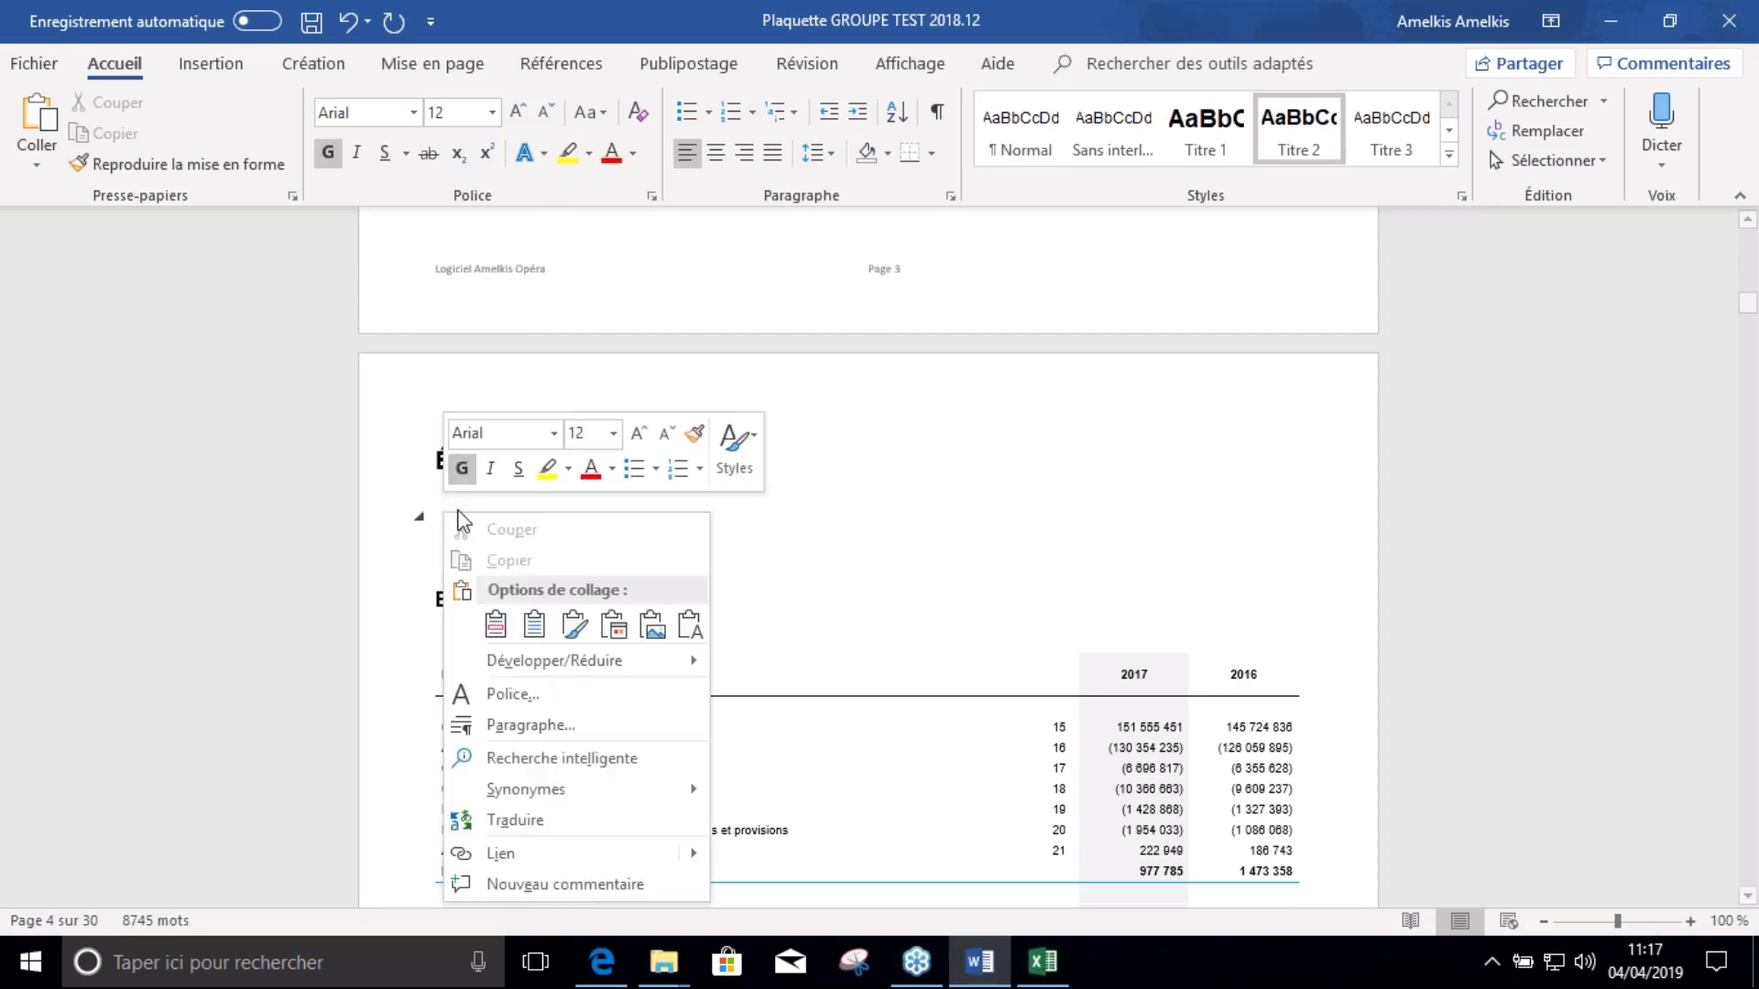
click(574, 625)
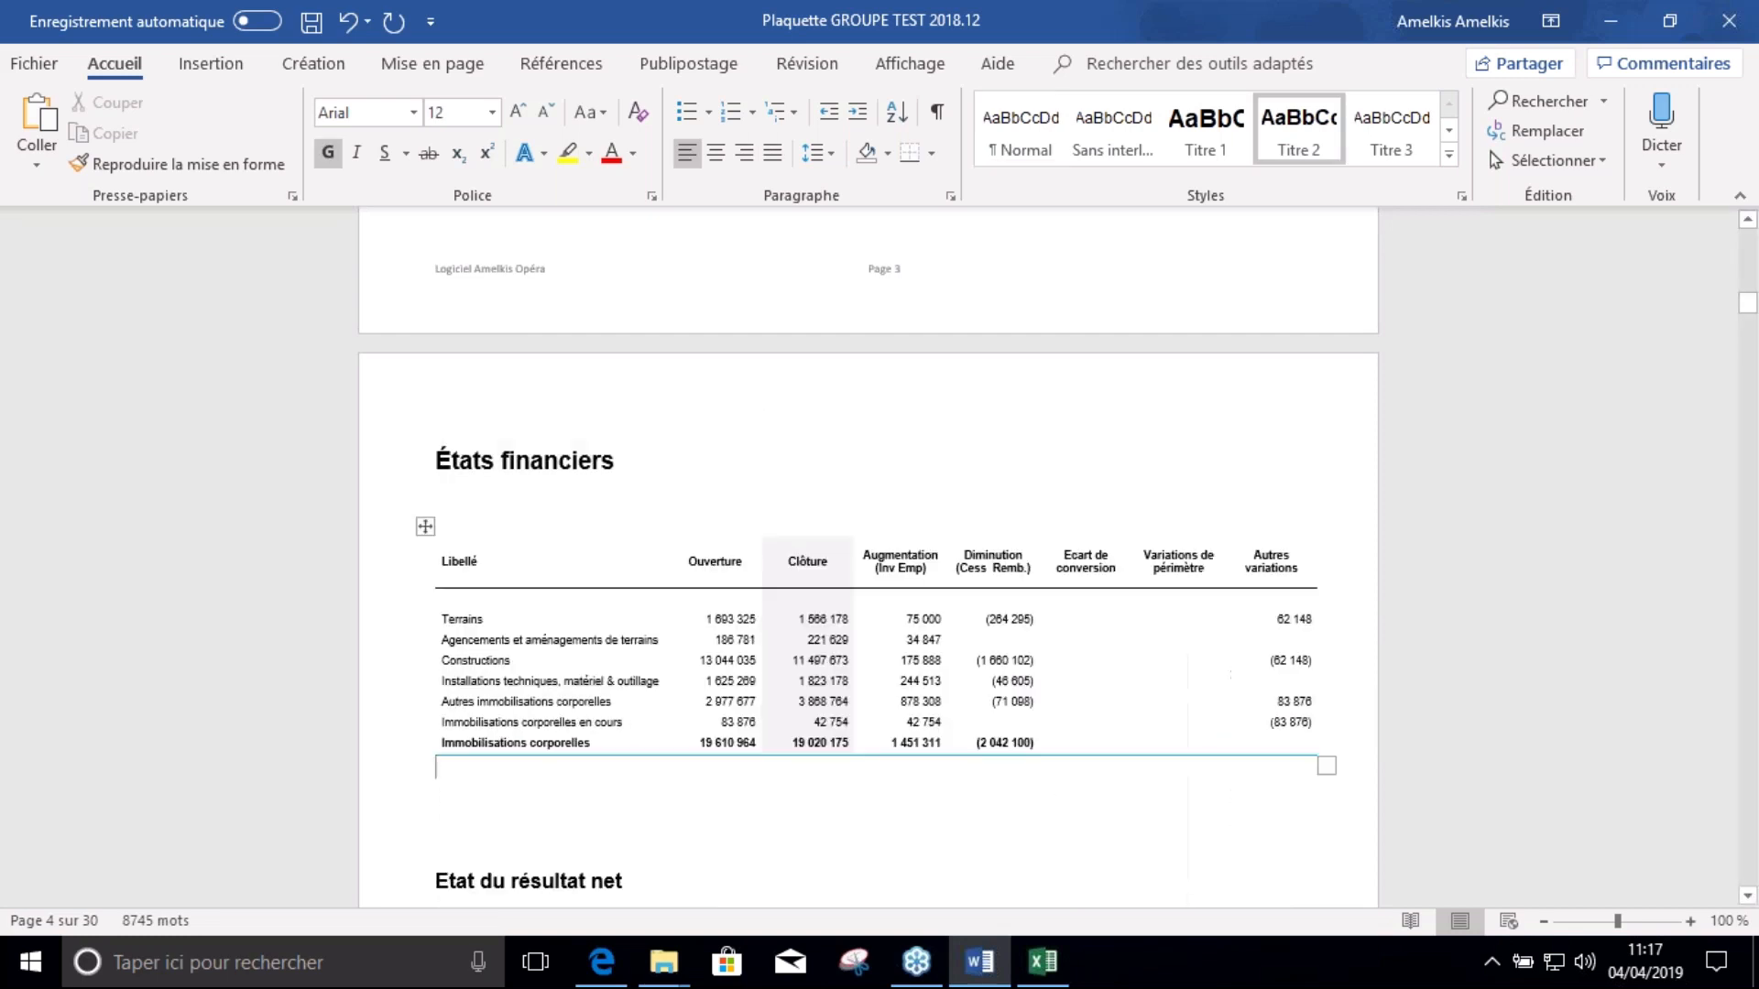
click(833, 463)
scroll(716, 515, down, 2)
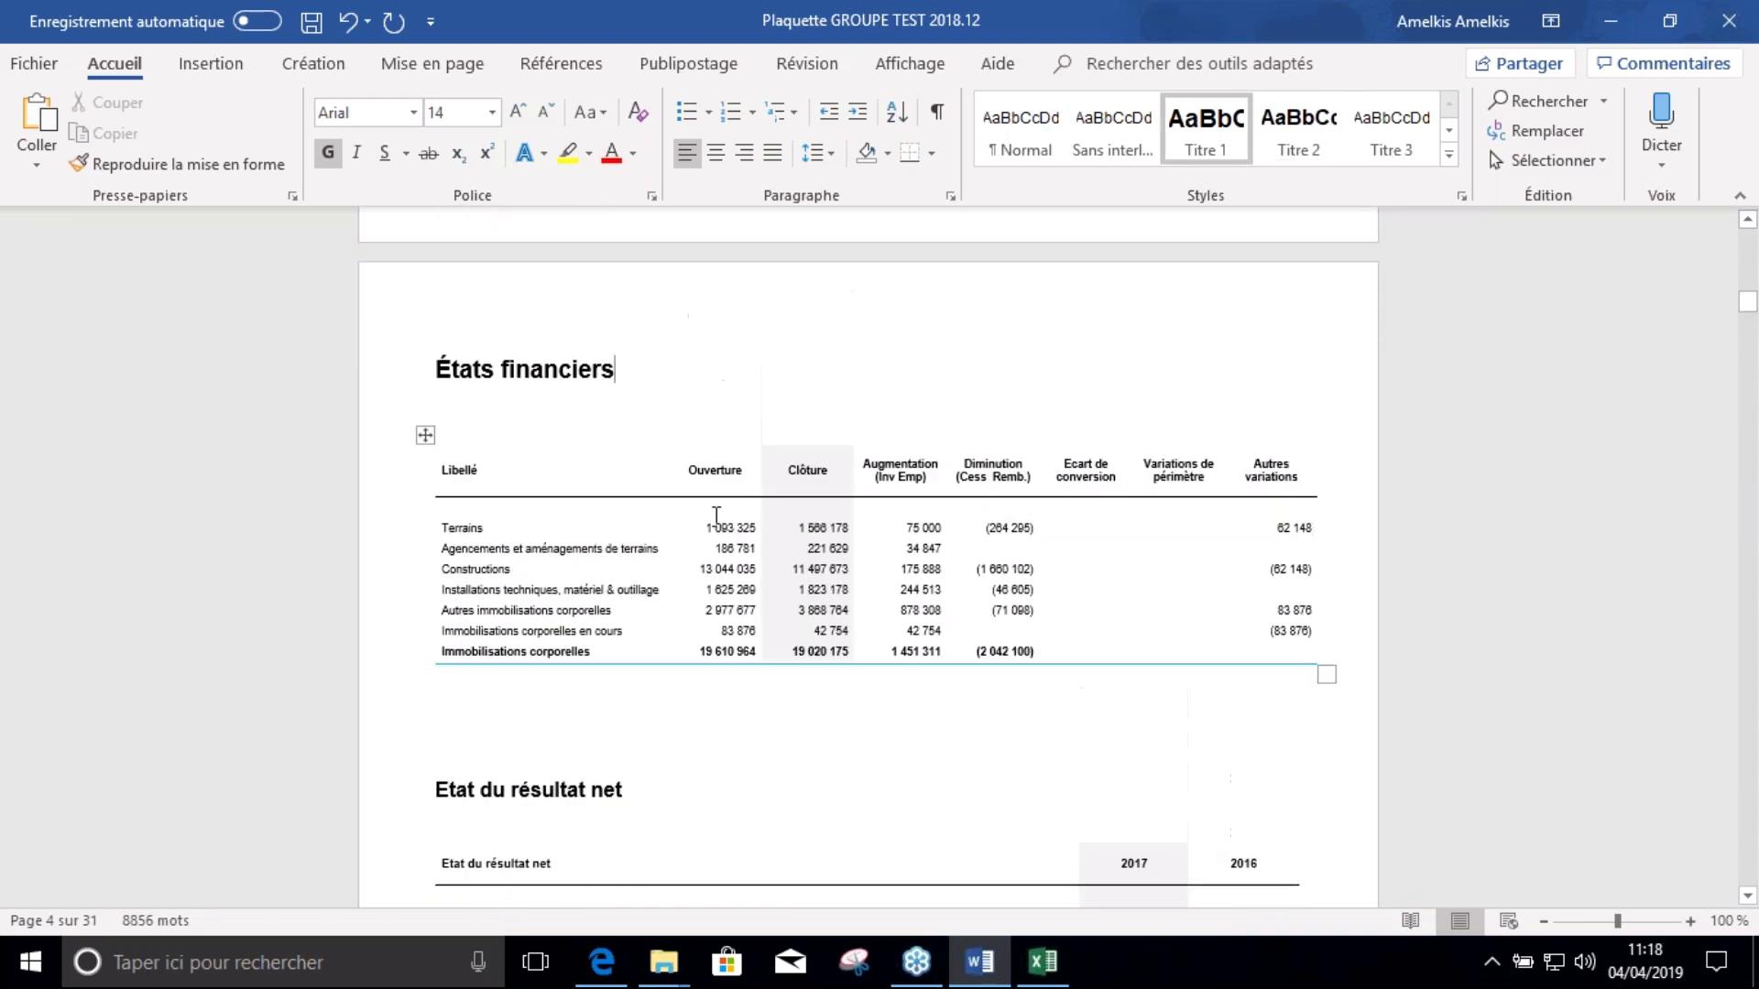
scroll(717, 514, up, 1)
Check the new table in the document's Excel links list, then close it and deselect the table
click(683, 582)
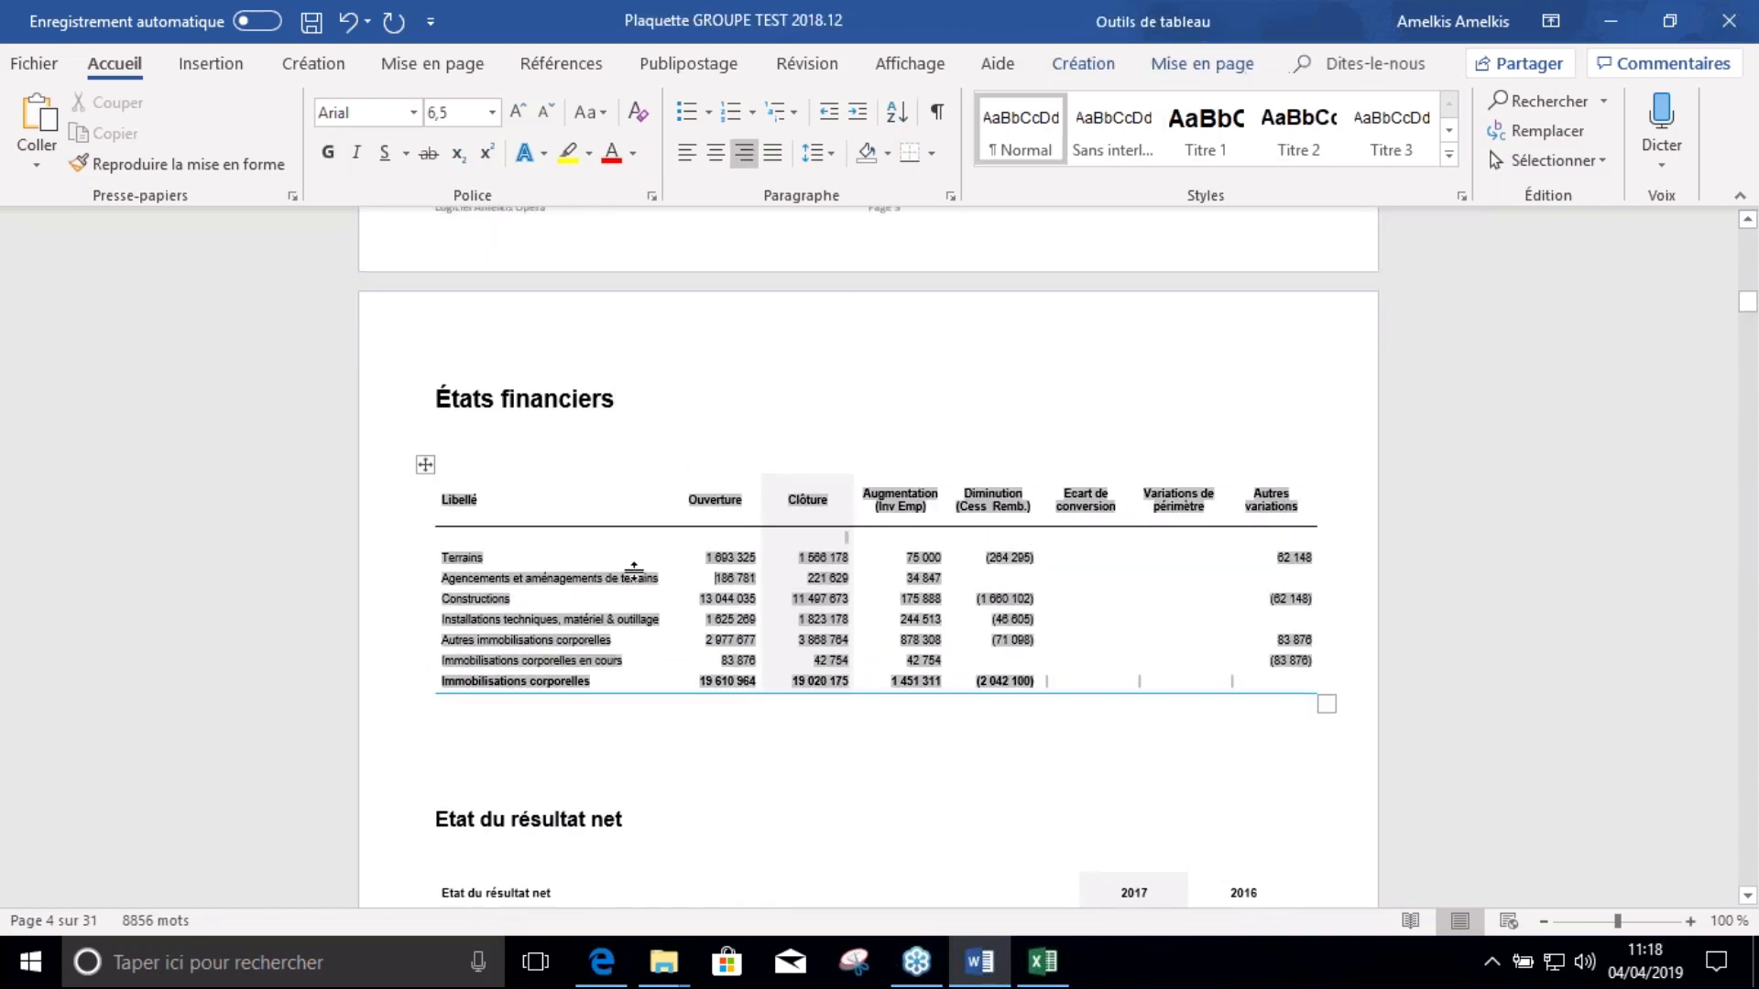
right_click(639, 577)
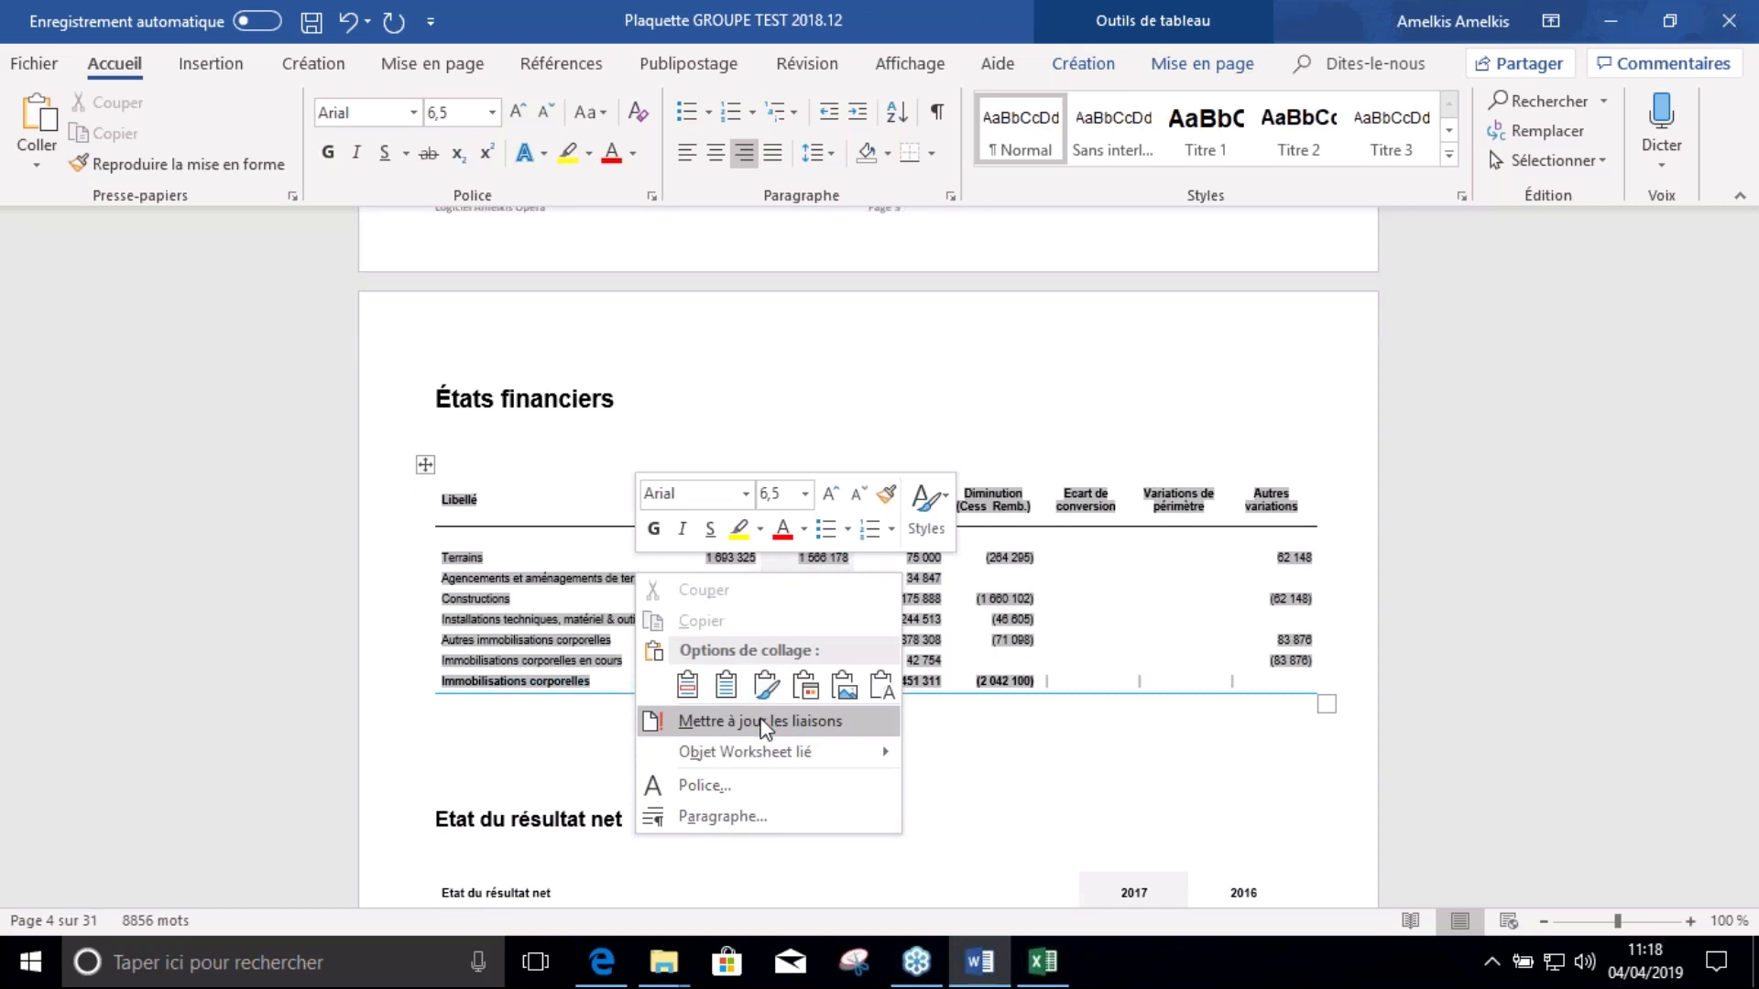
mouse_move(806, 752)
click(1002, 846)
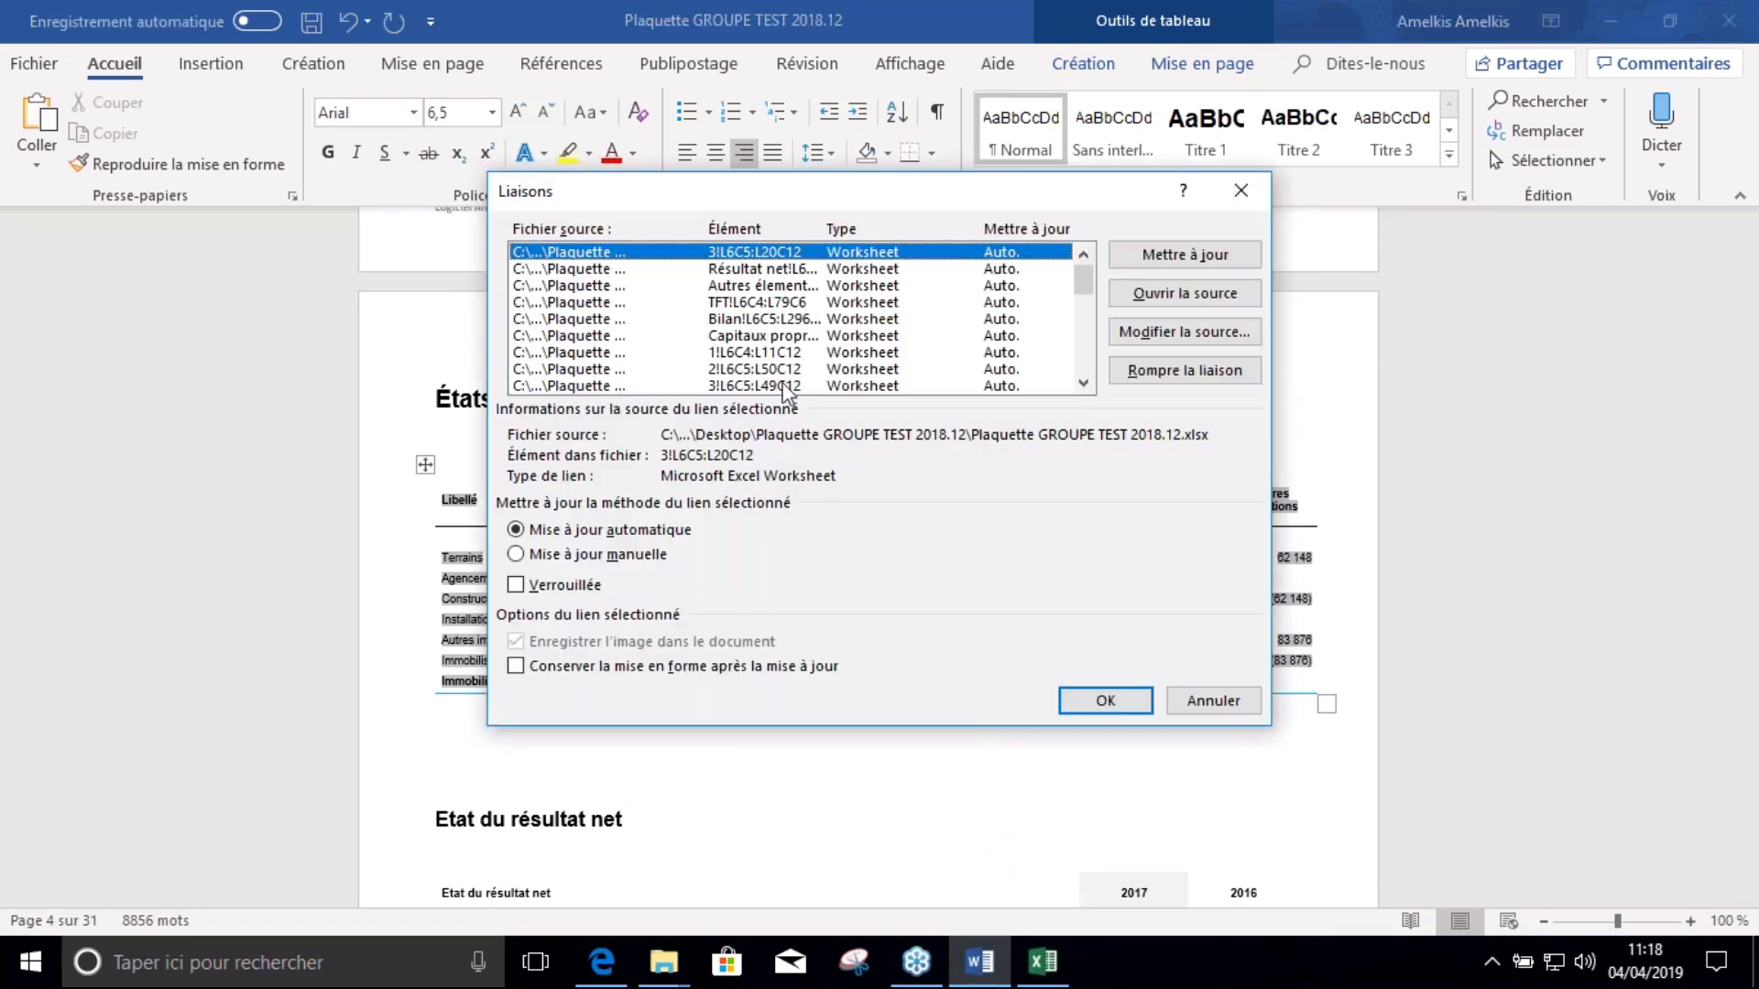
click(1107, 702)
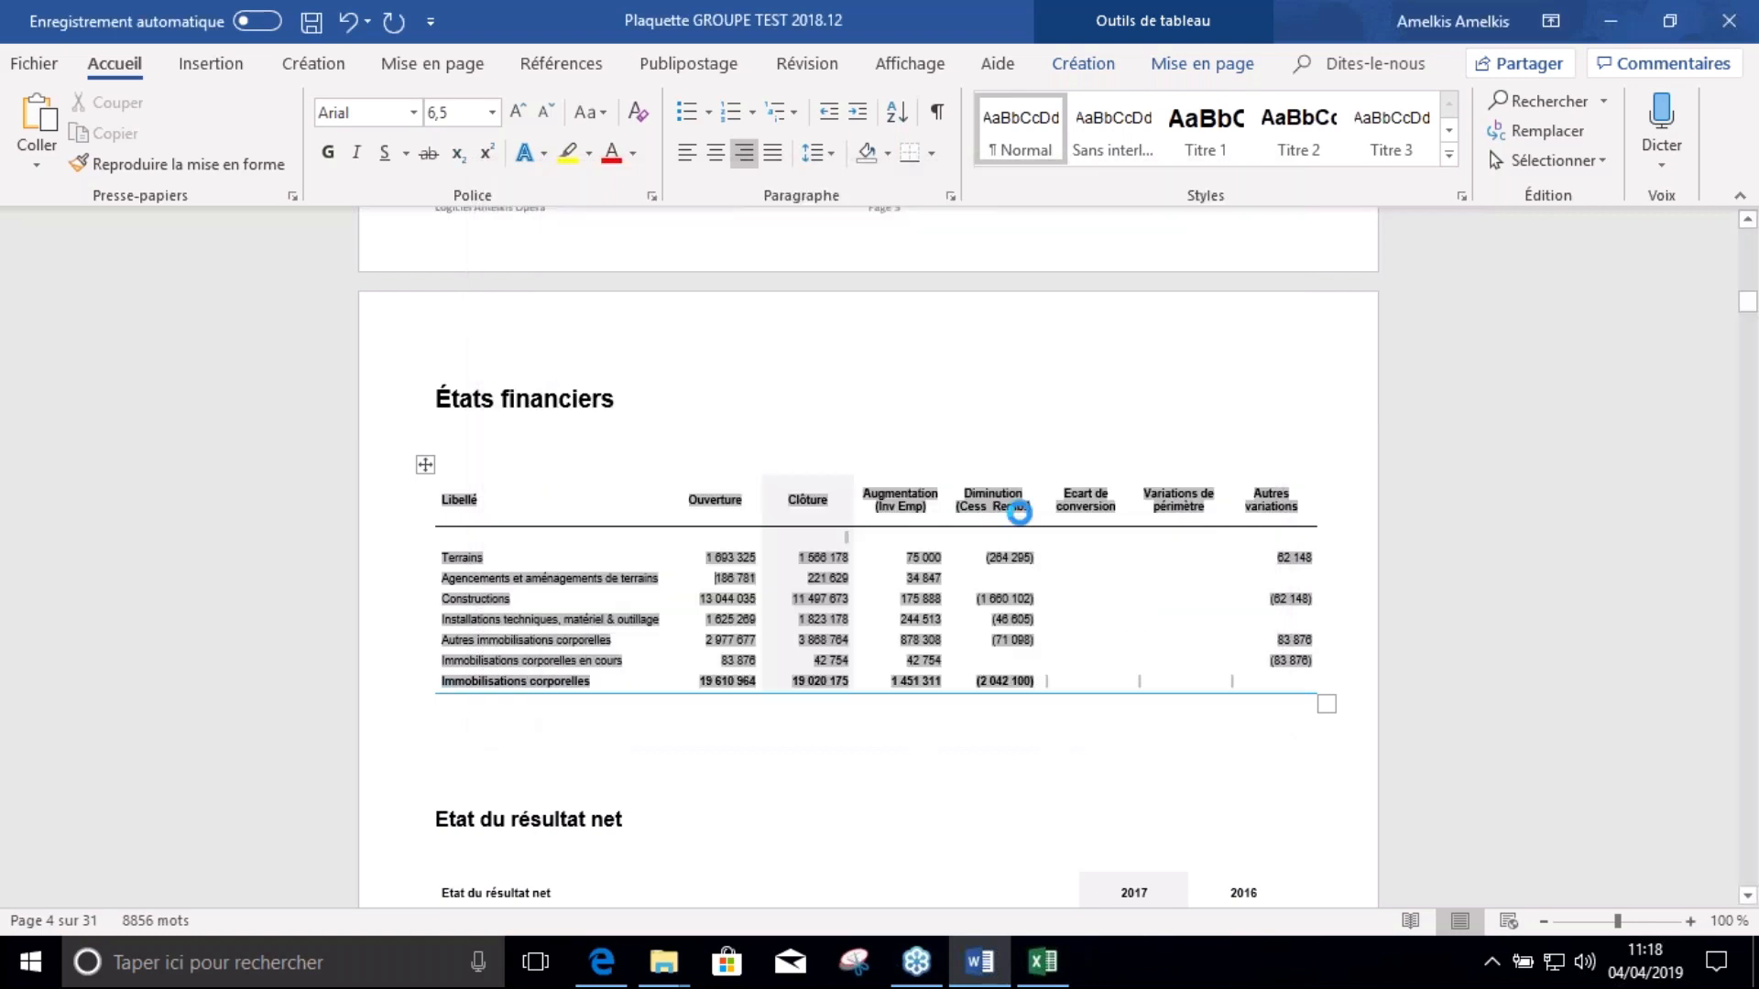
click(653, 399)
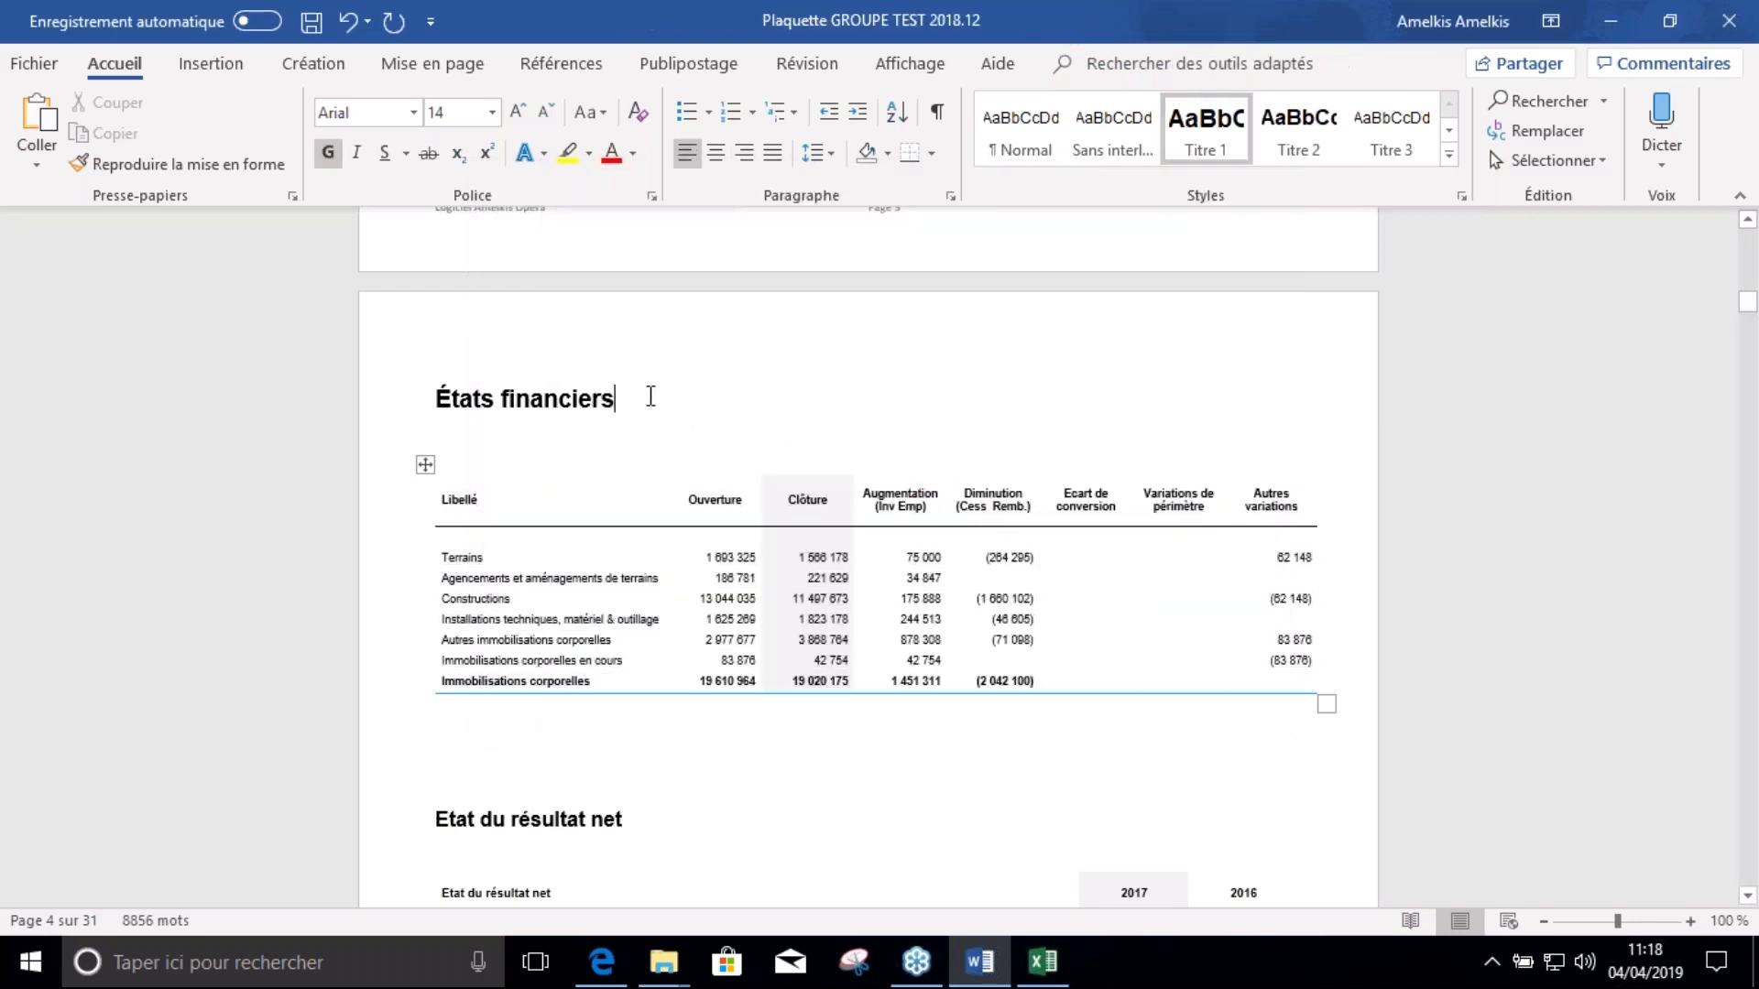
scroll(660, 465, up, 3)
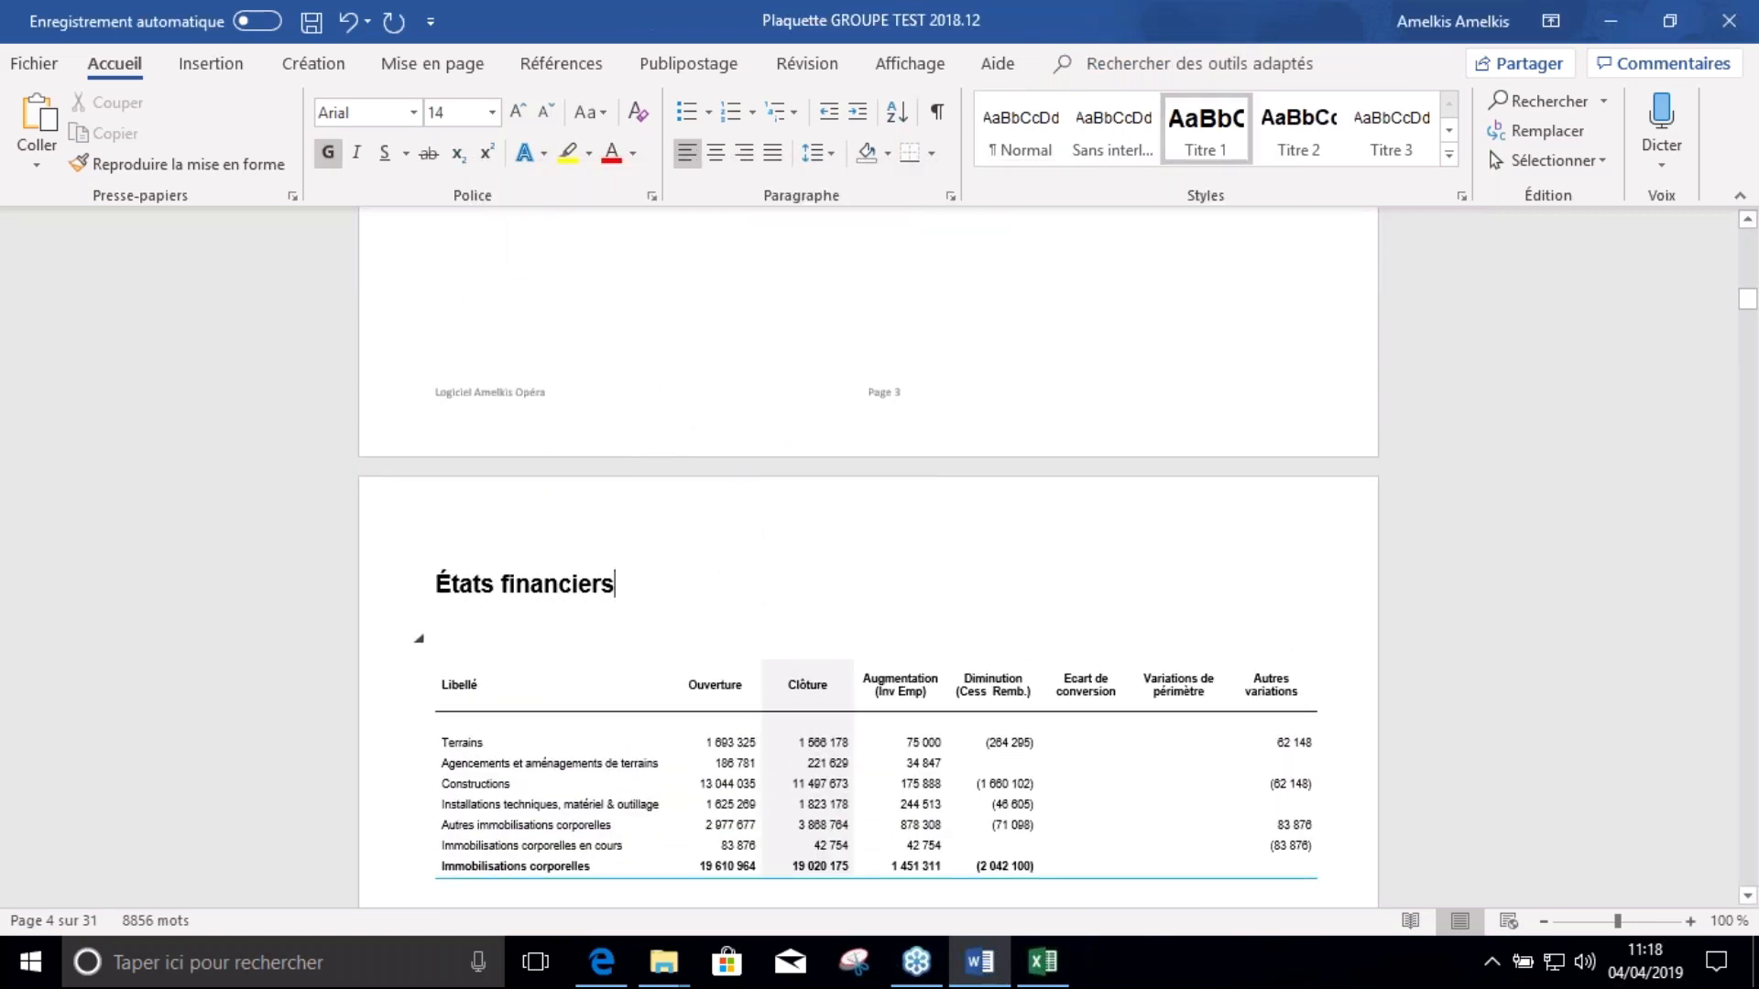
scroll(608, 463, up, 6)
Save the Word report and close Word
scroll(604, 469, up, 7)
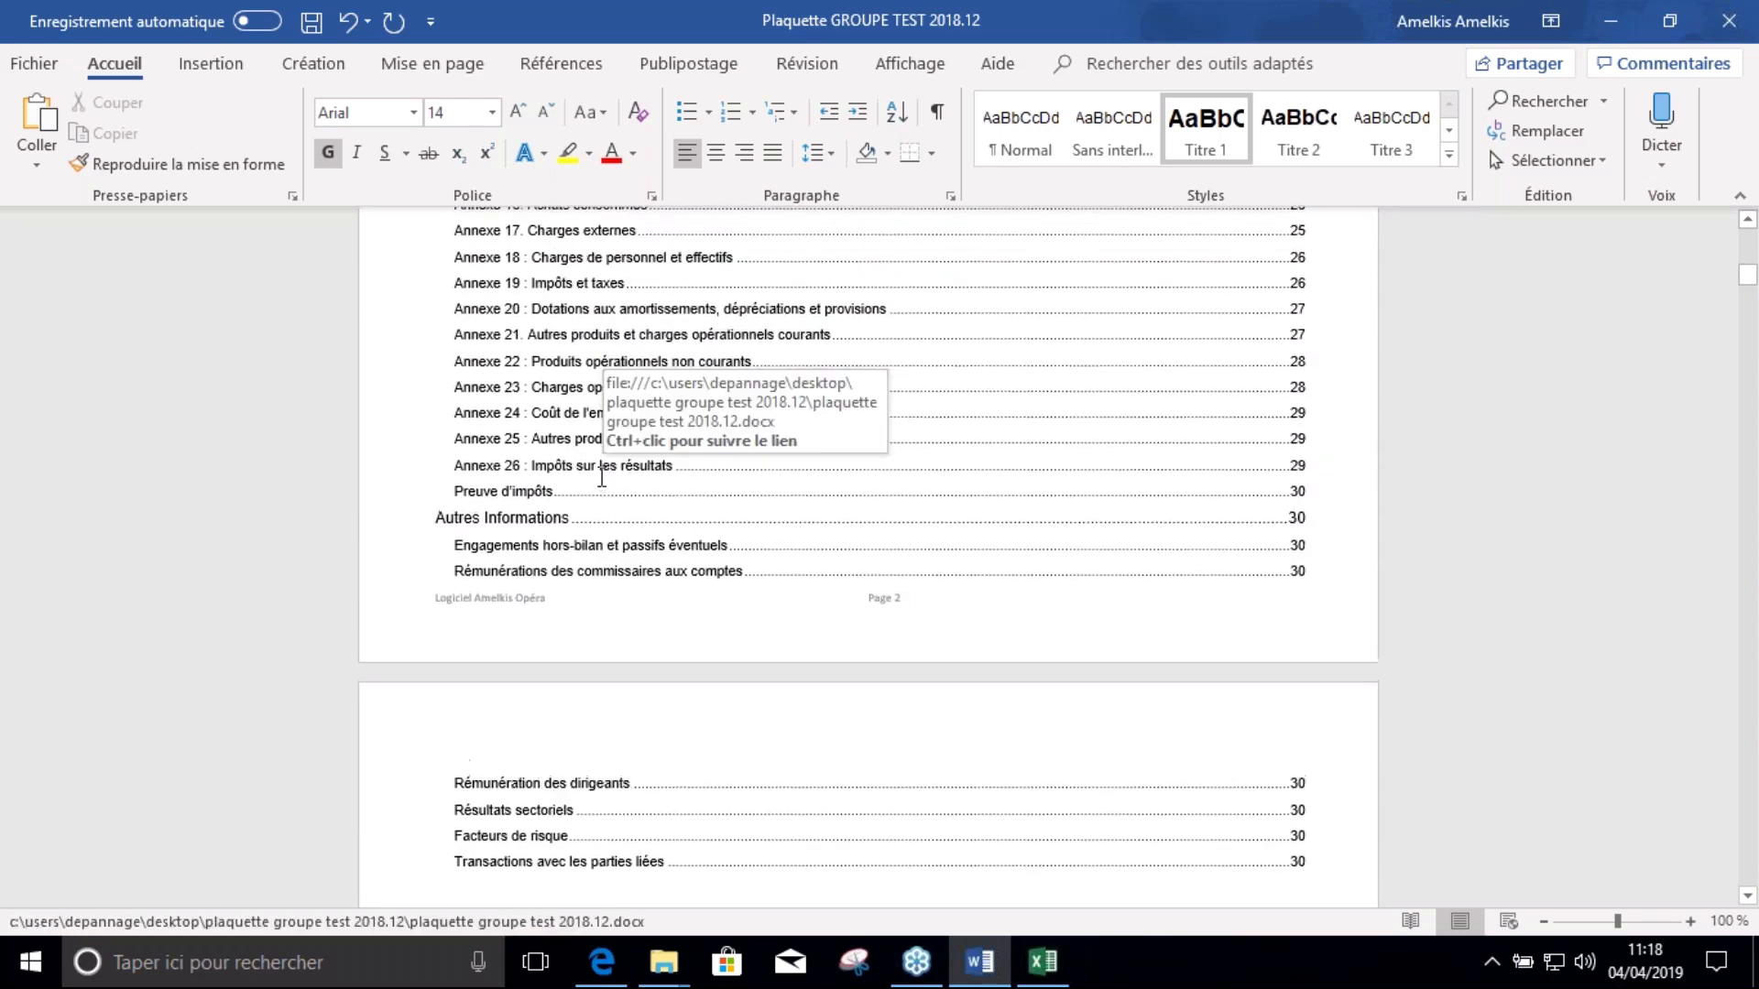
click(312, 26)
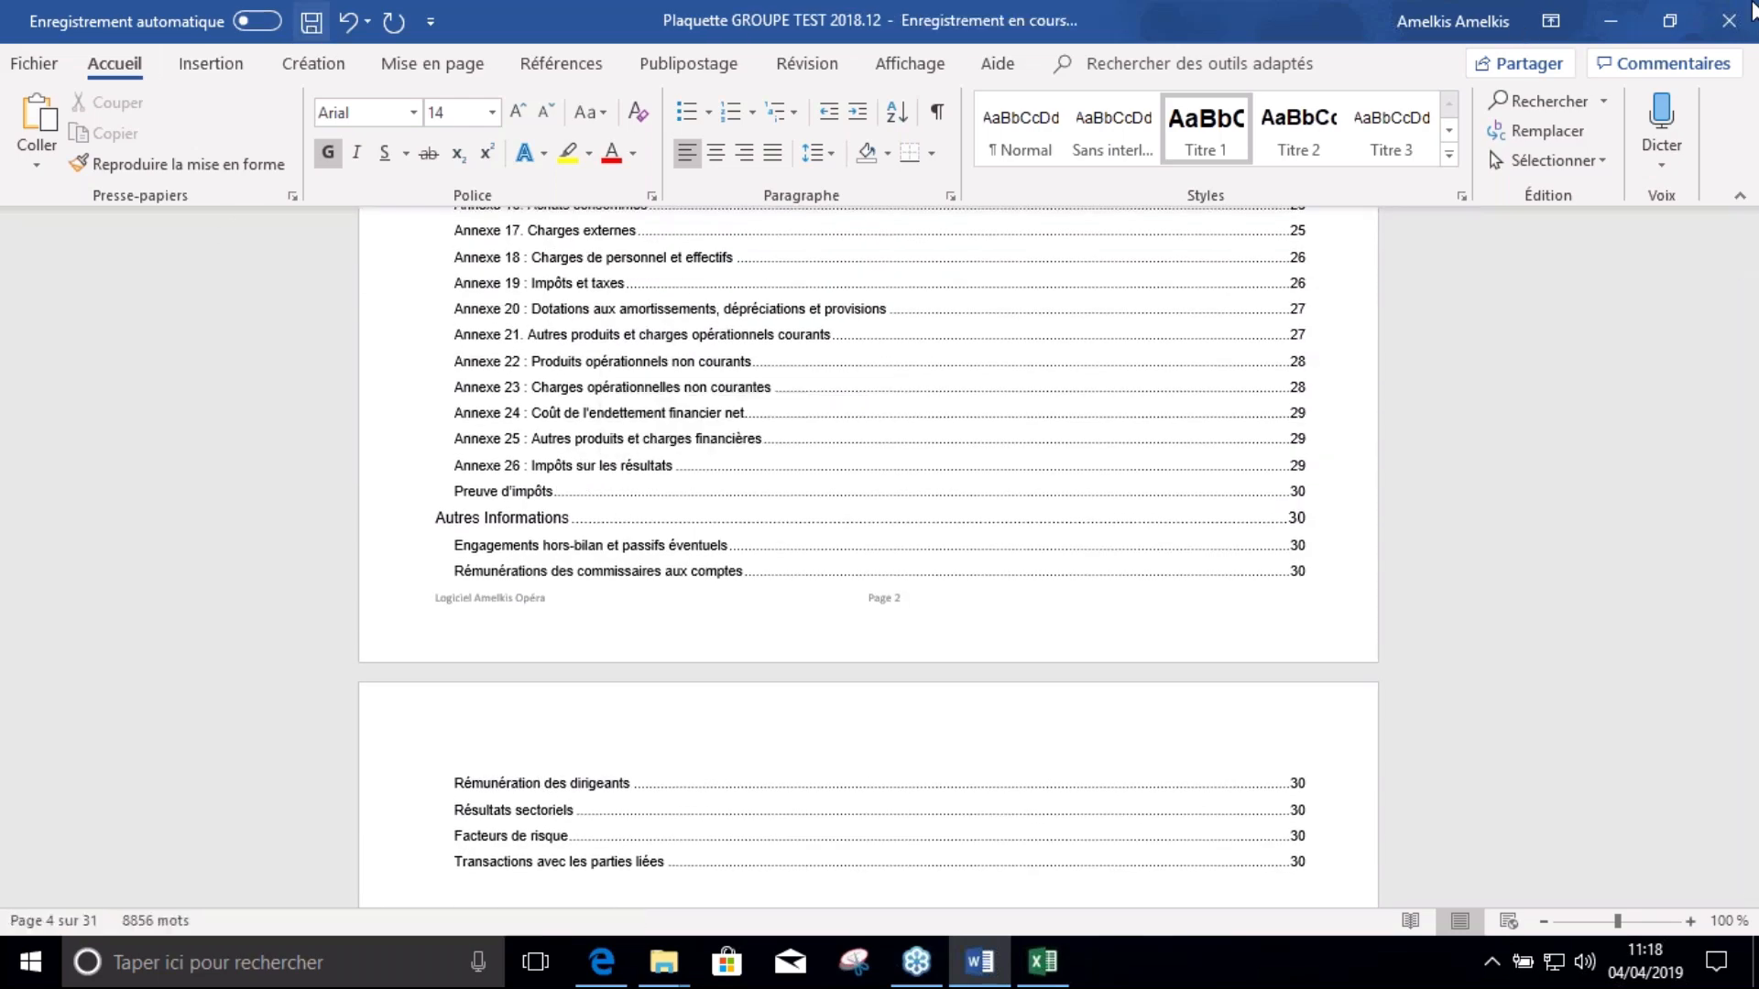
click(1731, 23)
click(1729, 25)
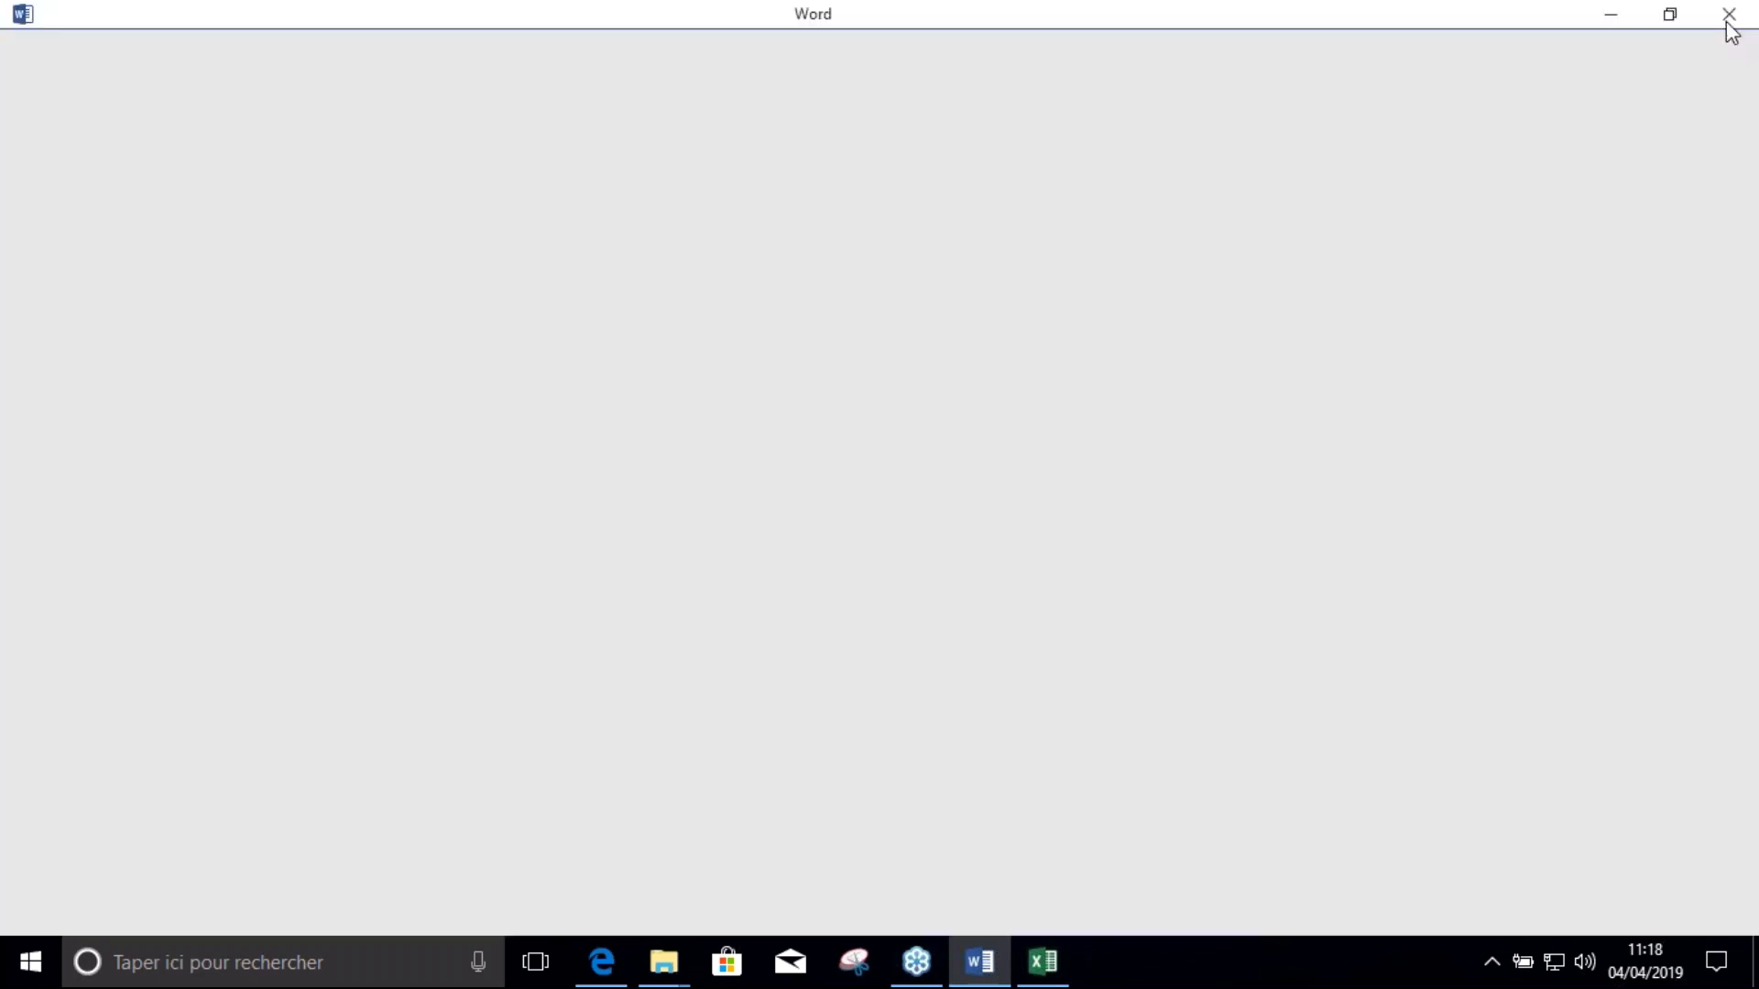
Close the Excel workbook saving its changes, discard the clipboard contents, and close File Explorer
click(1751, 13)
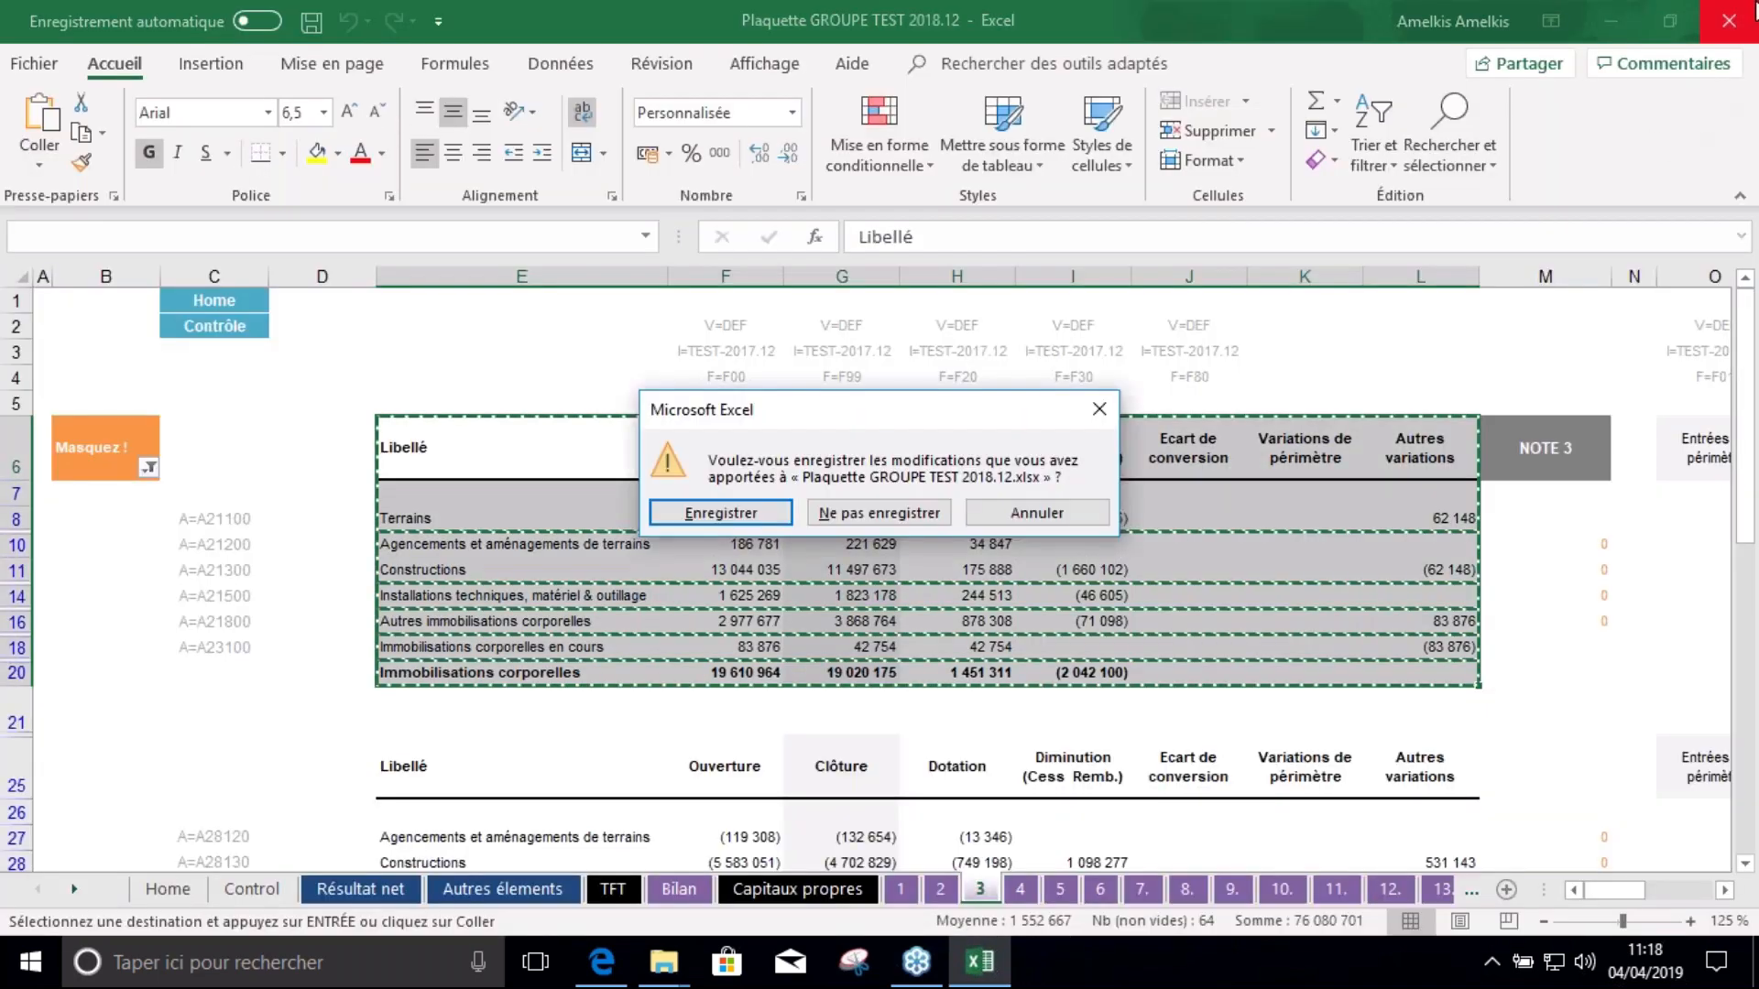
click(760, 511)
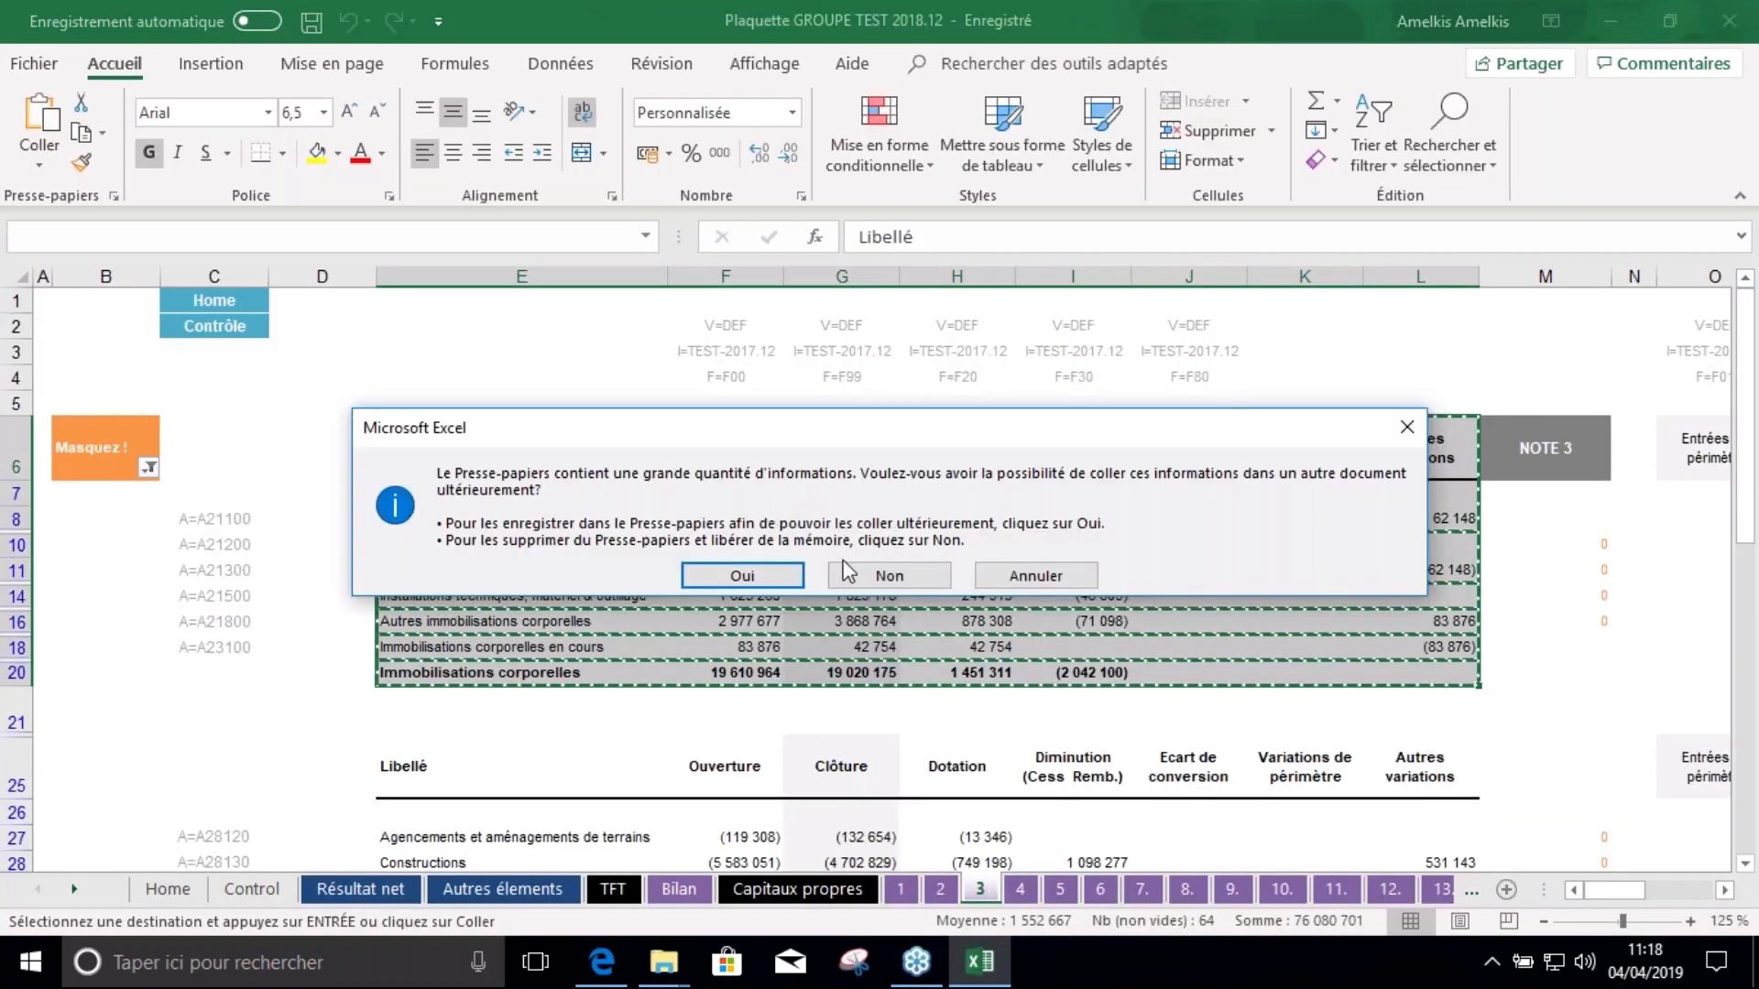
click(870, 572)
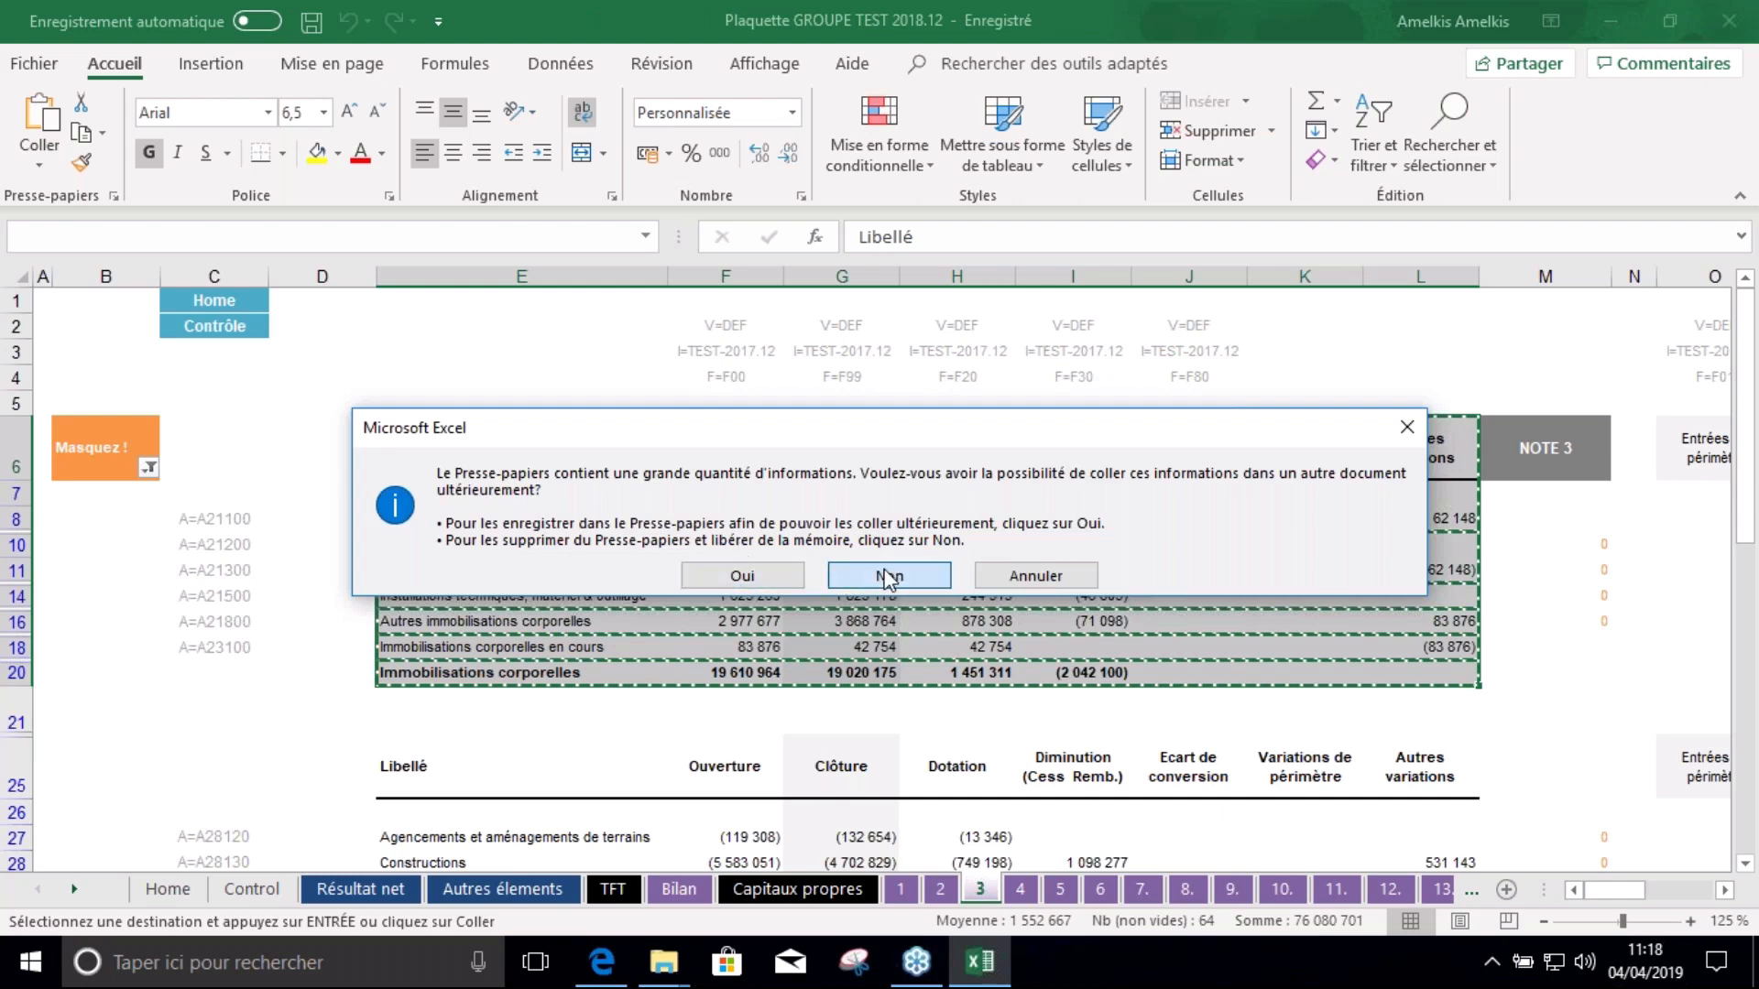
click(1427, 140)
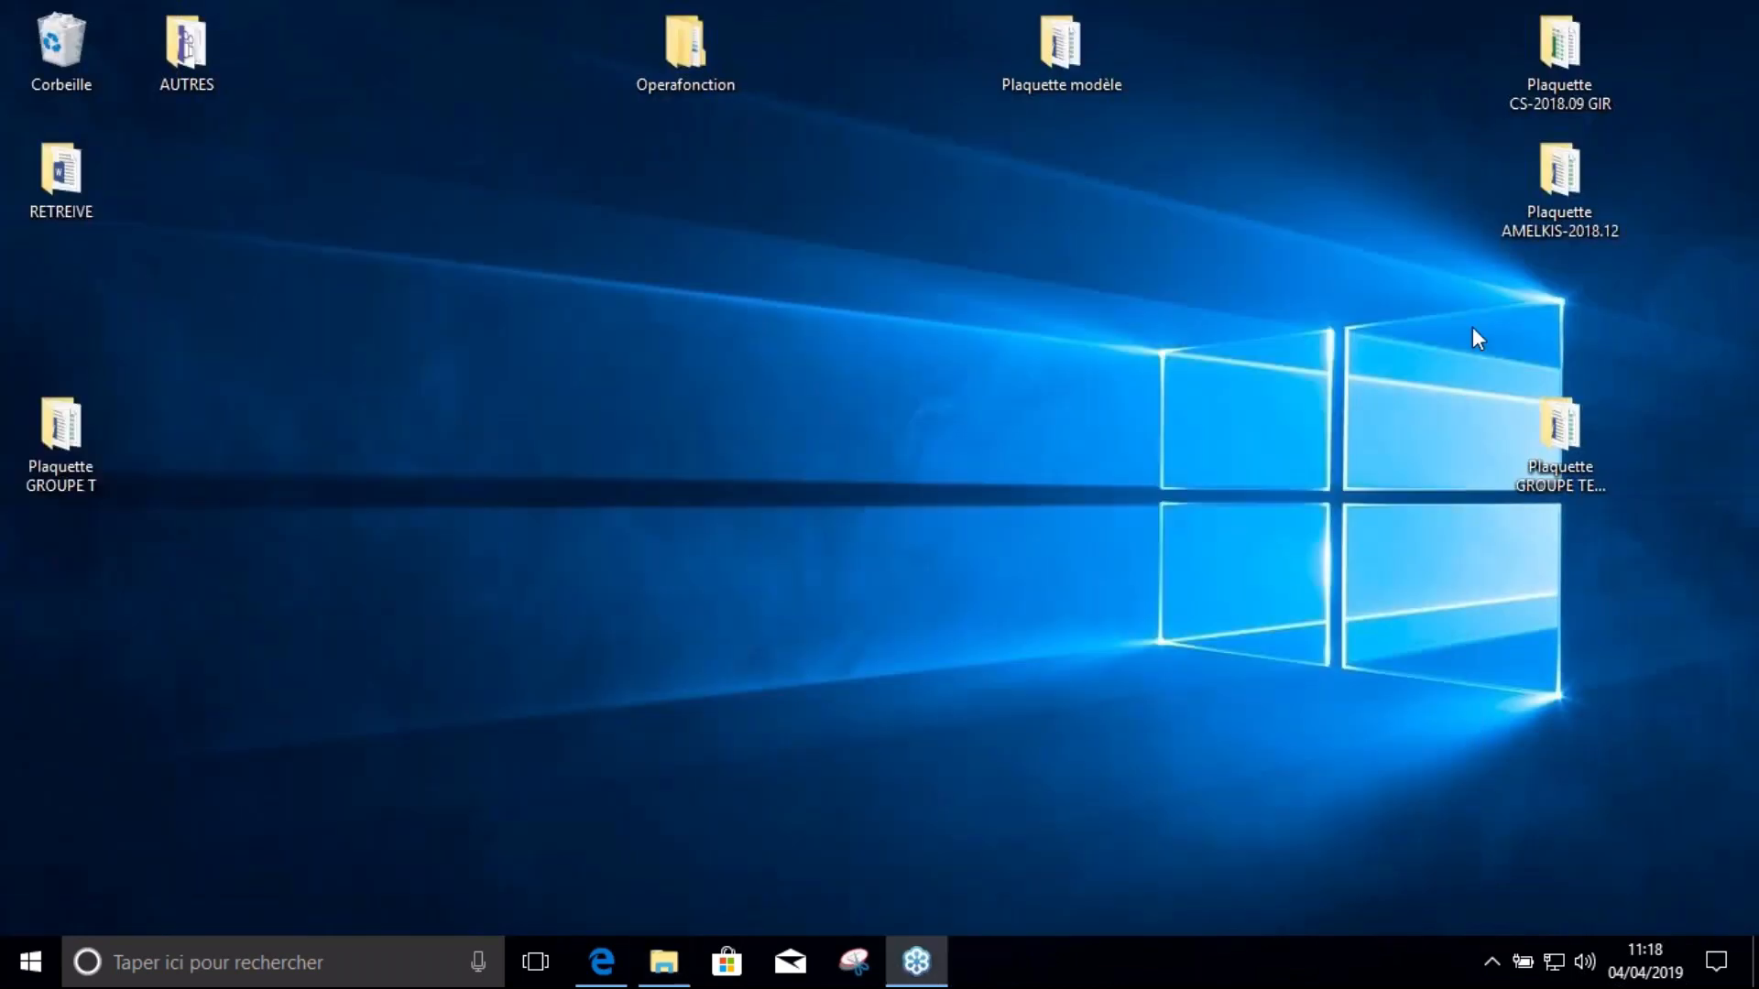
Duplicate the 2018.12 report folder on the desktop and rename the copy Plaquette GROUPE TEST 2019.12
drag(1579, 443, 1548, 302)
click(1488, 344)
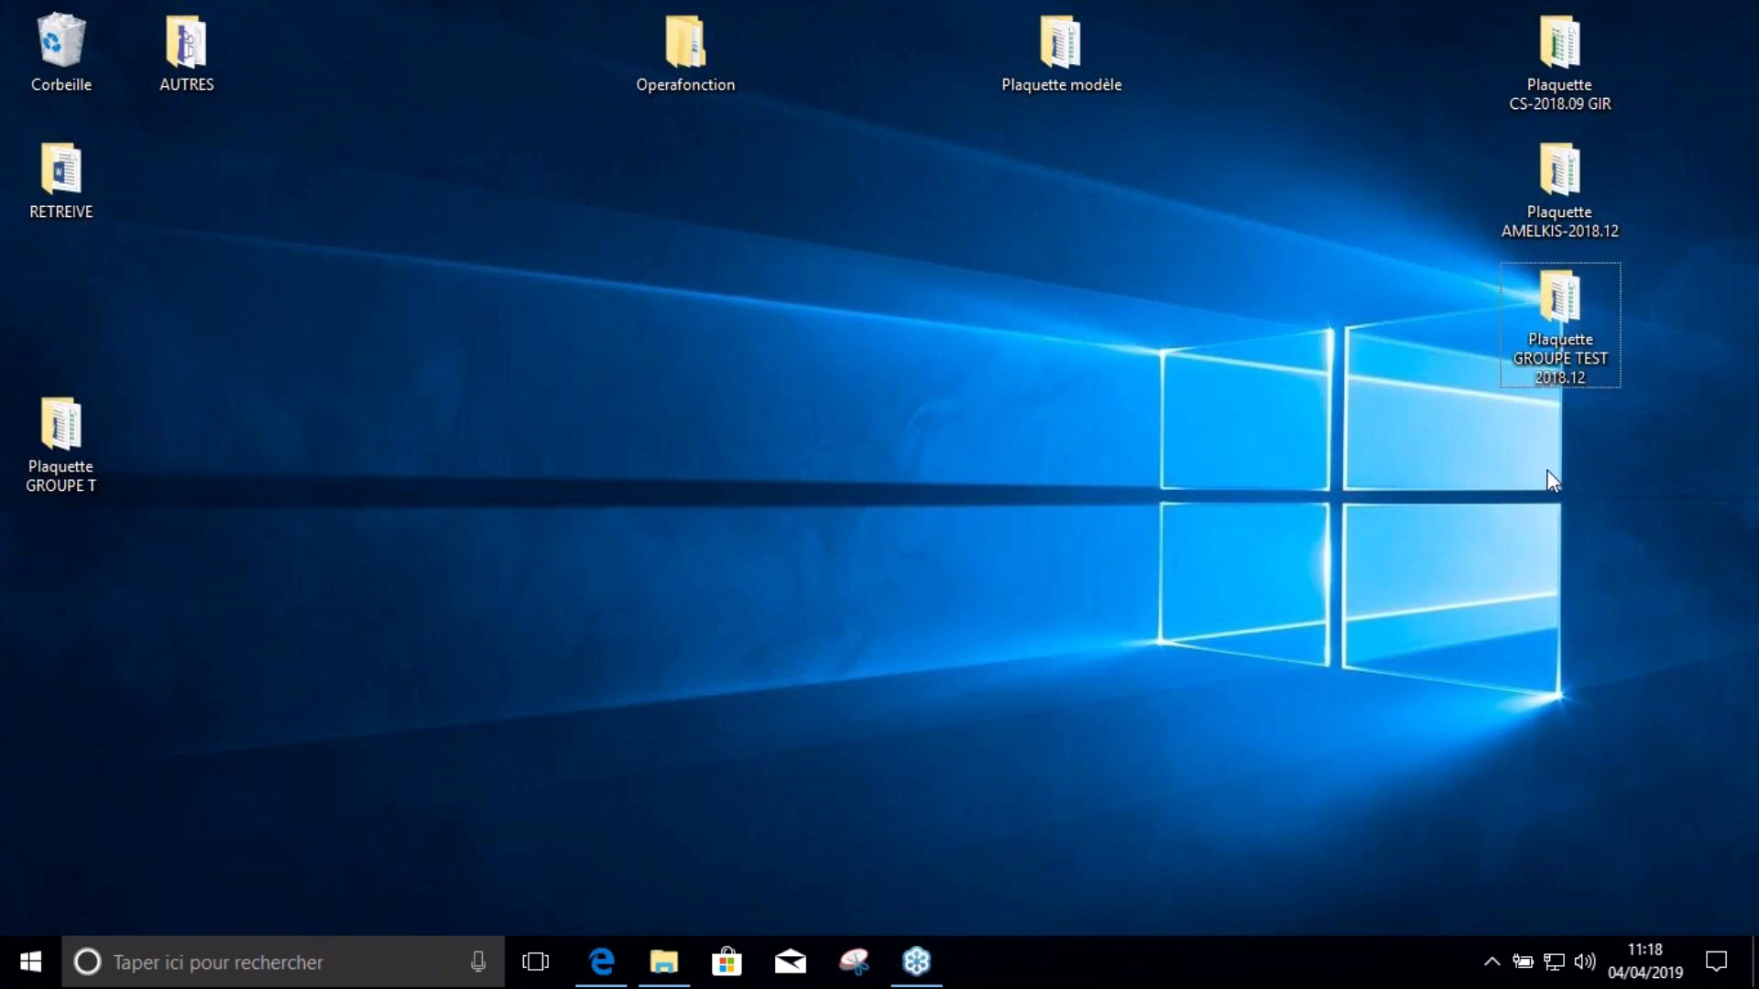
key(ctrl+v)
drag(16, 303, 1408, 500)
click(1411, 503)
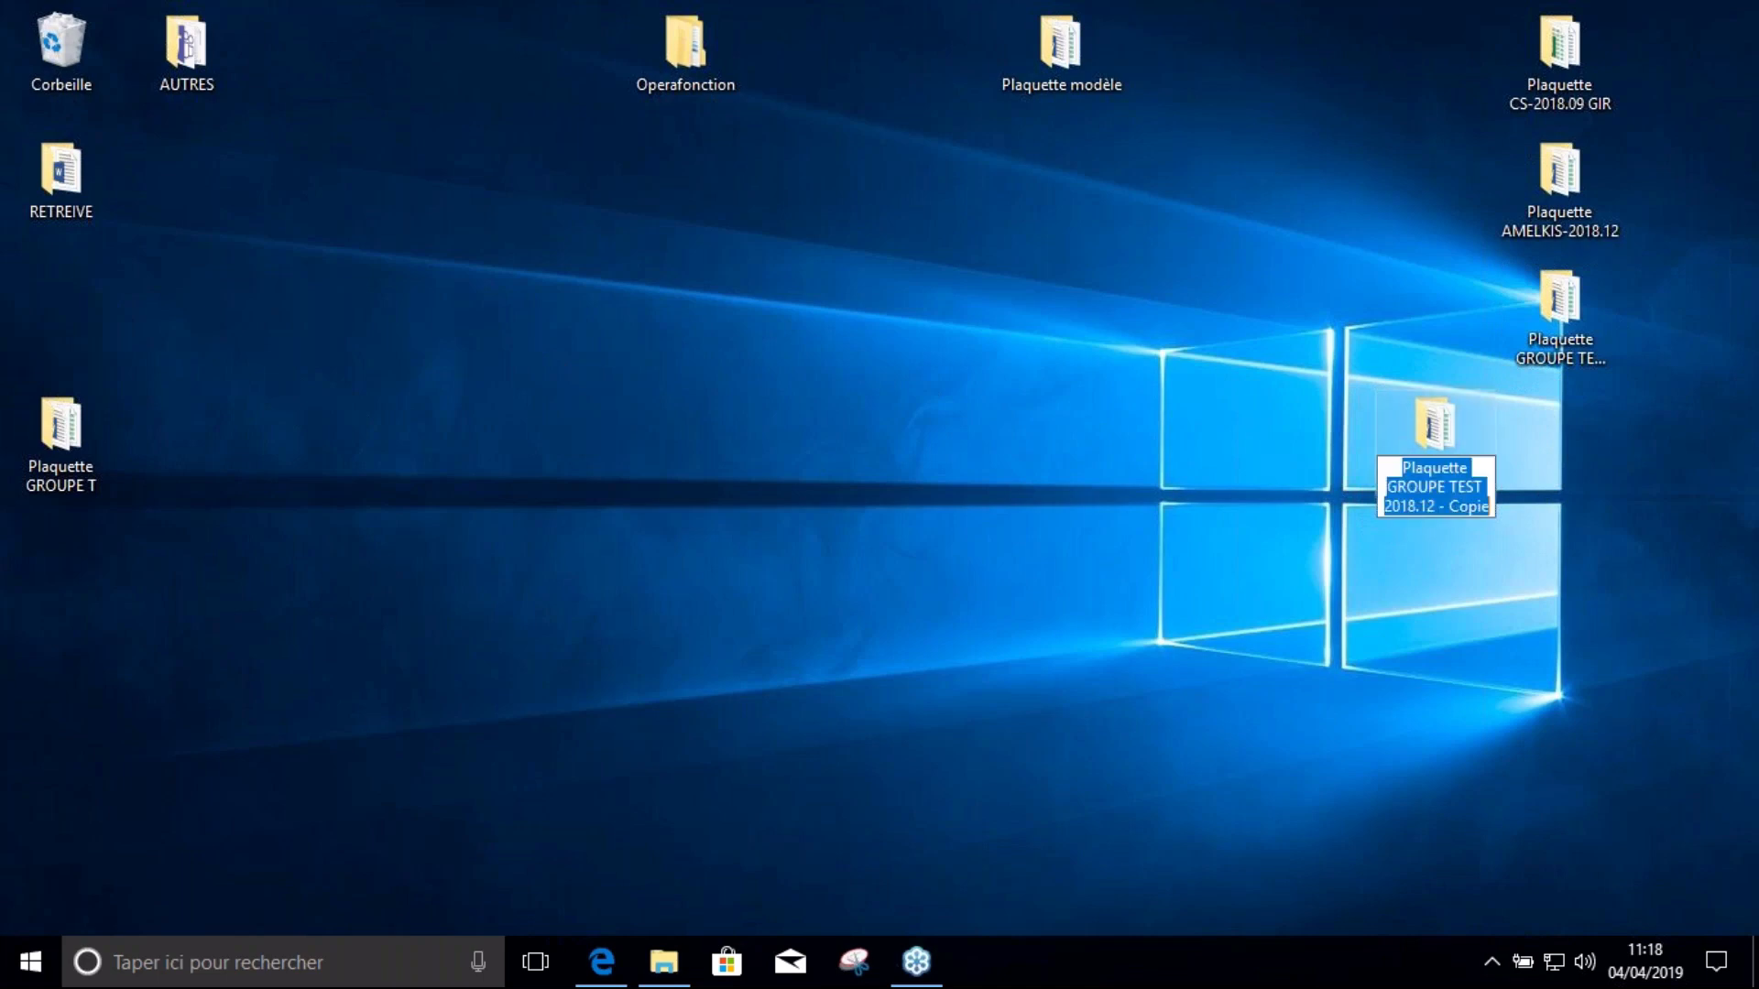
click(1411, 503)
drag(1399, 508, 1669, 506)
key(BackSpace)
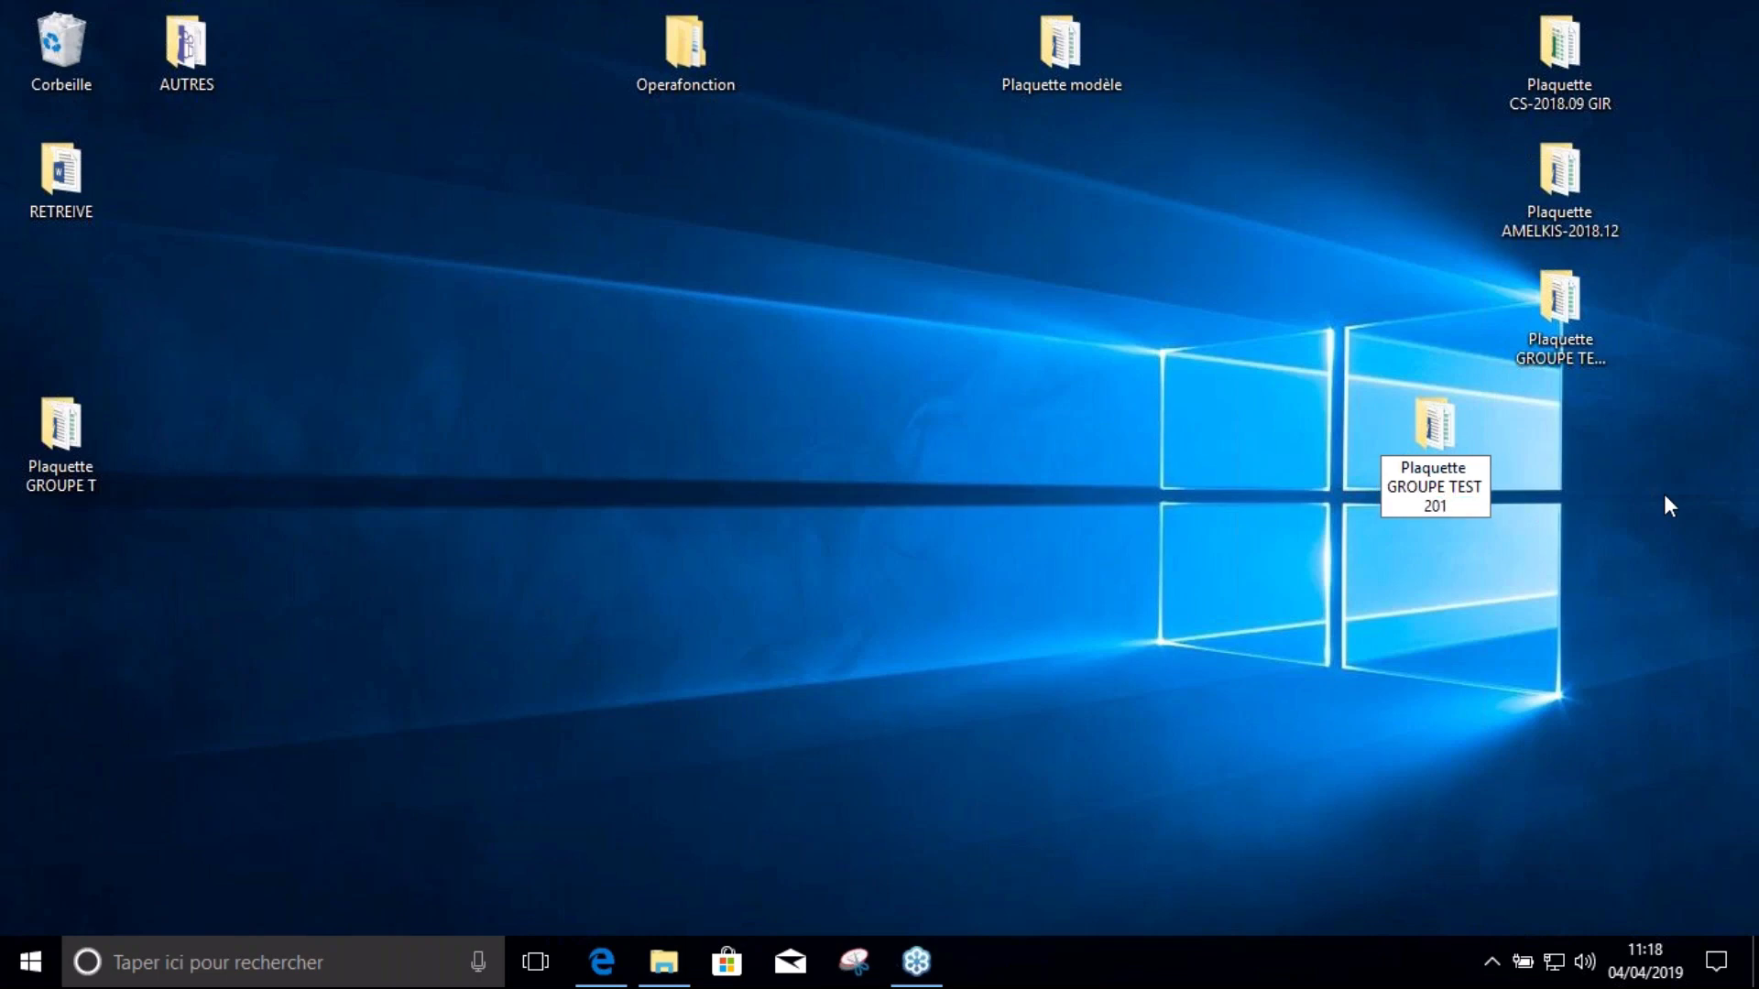
key(BackSpace)
text(19.12)
key(Return)
Rename the Word report file inside to Plaquette GROUPE TEST 2019.12
click(422, 288)
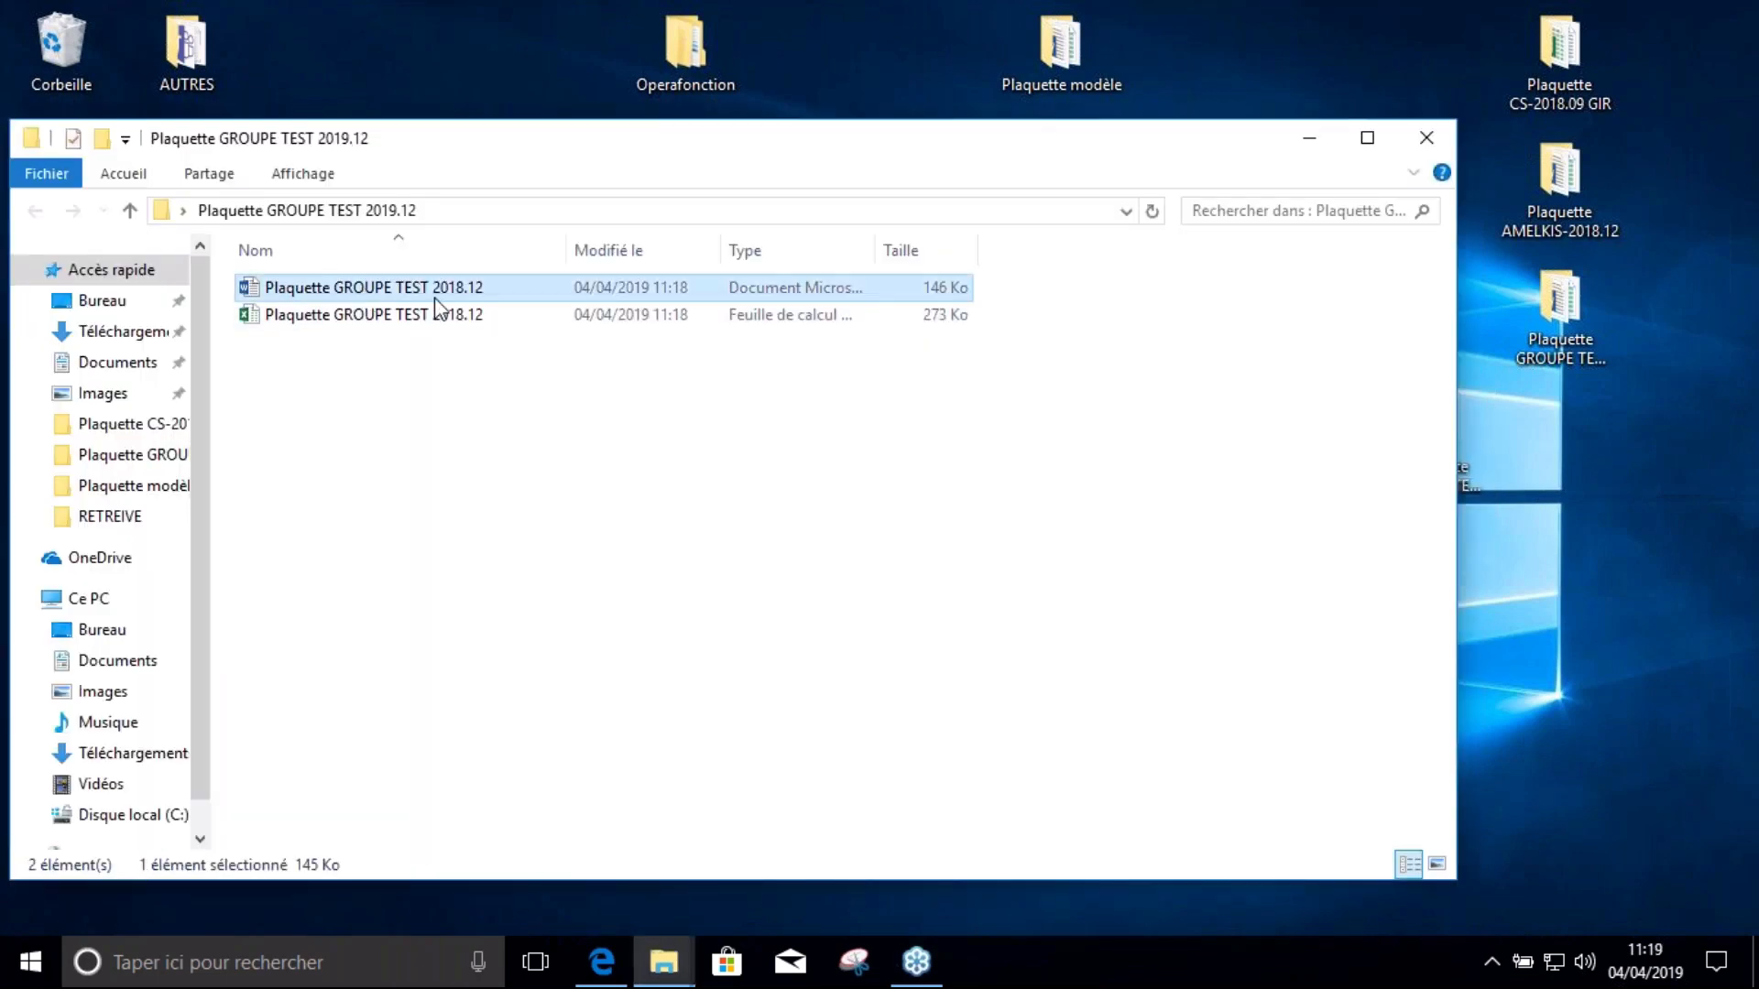
click(463, 288)
drag(463, 288, 504, 287)
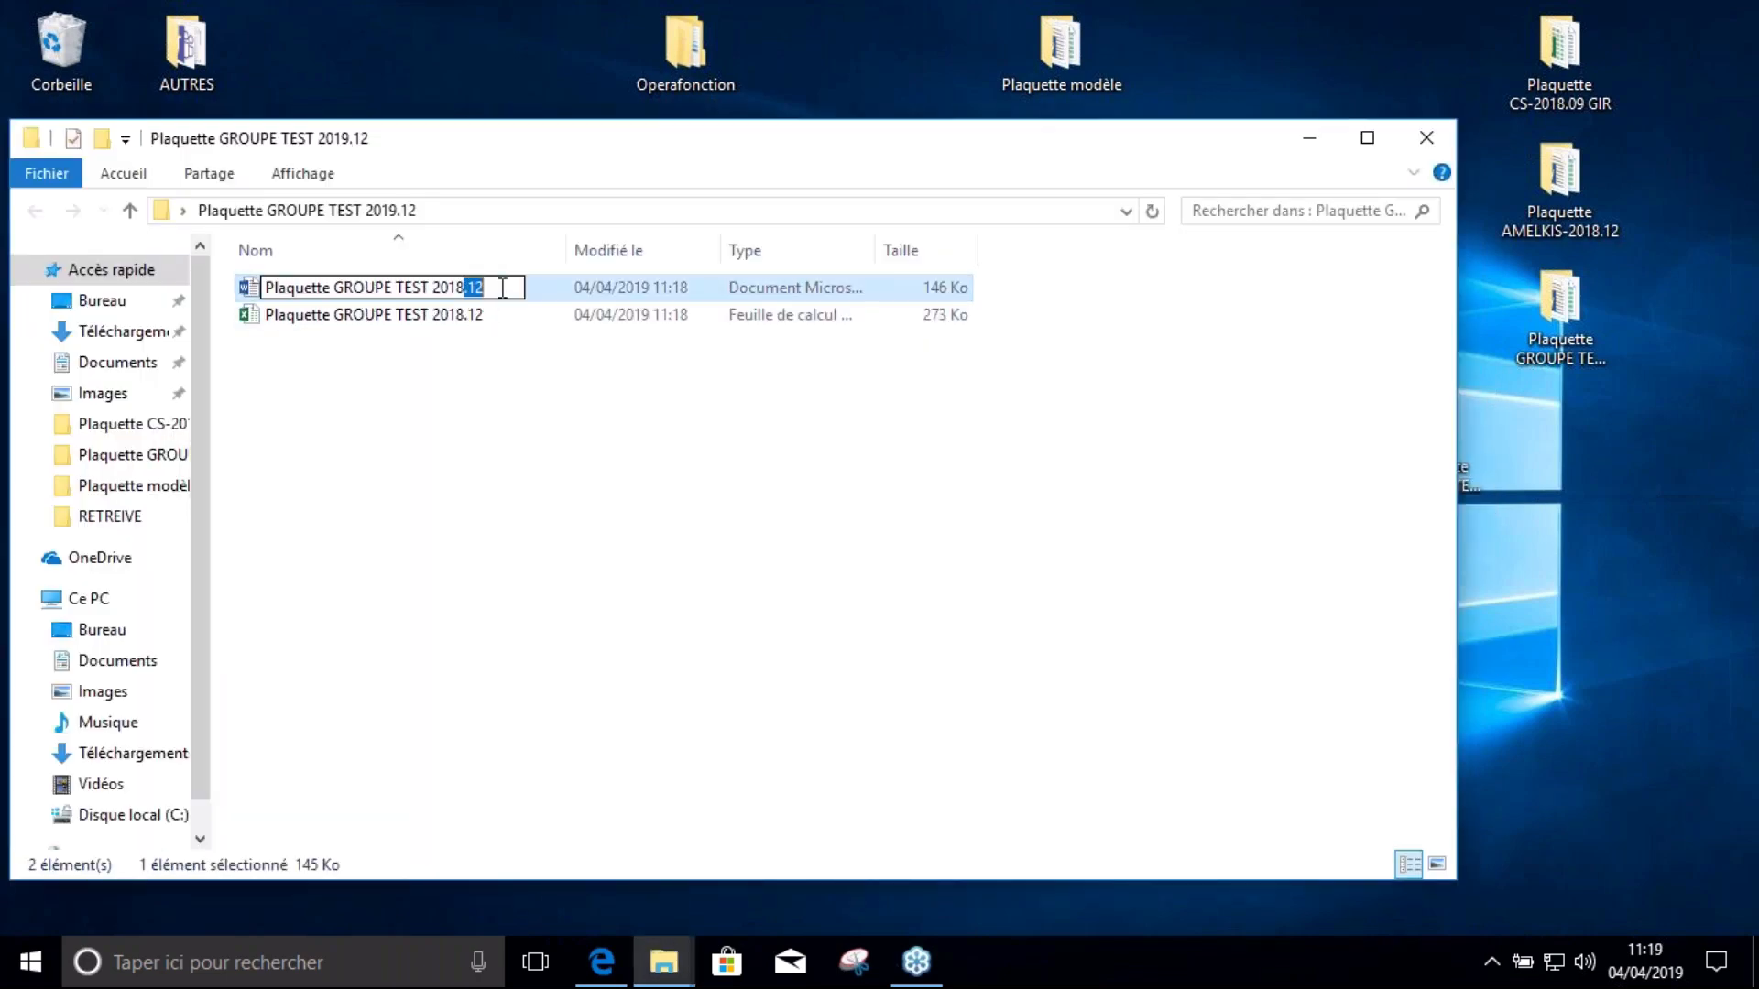
key(BackSpace)
key(BackSpace)
text(9.12)
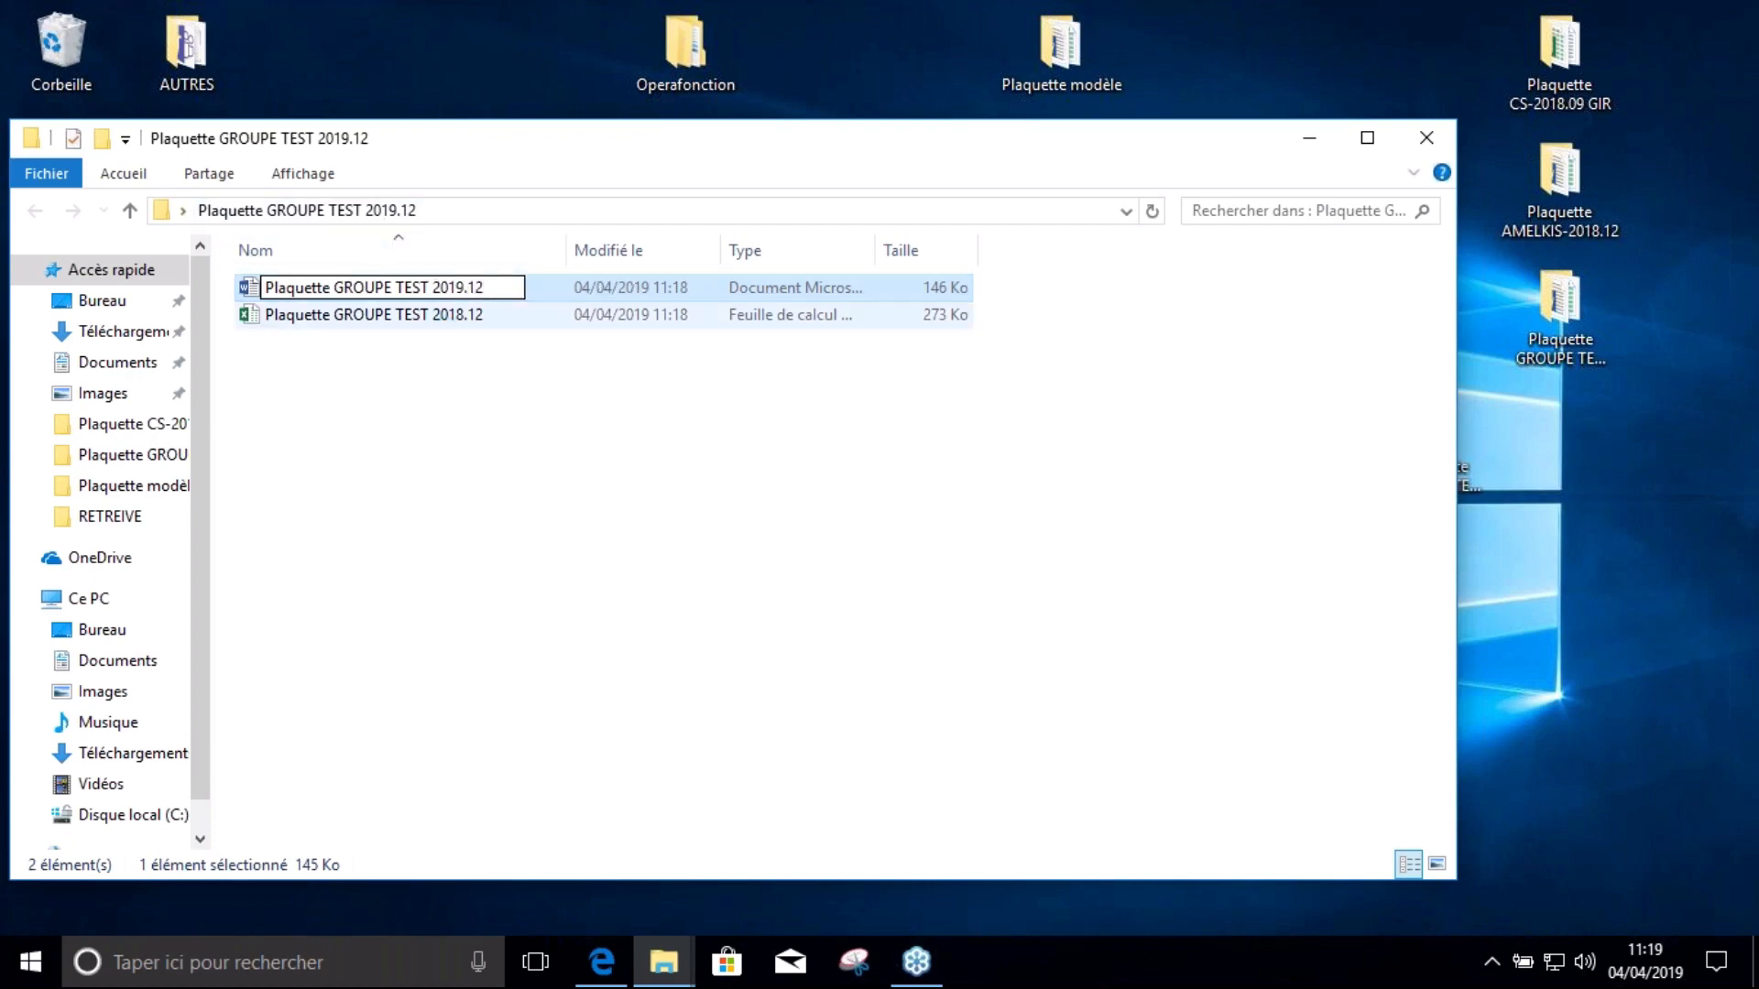
click(454, 316)
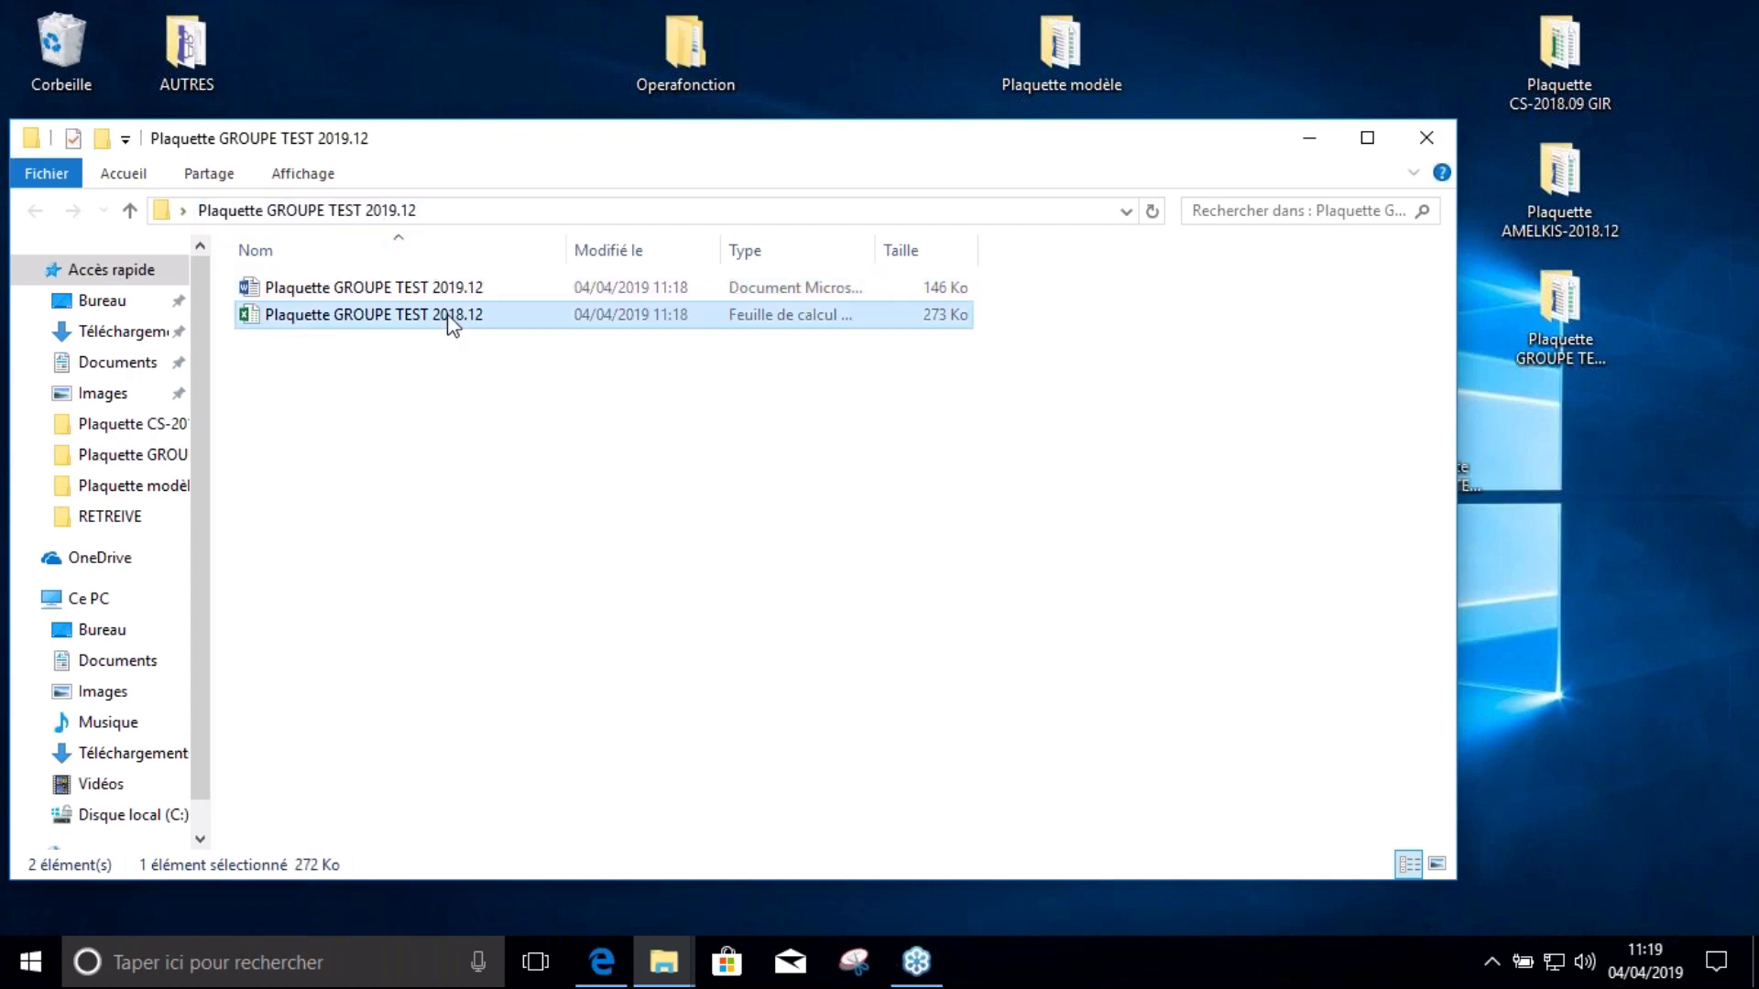
Rename the Excel workbook to Plaquette GROUPE TEST 2019.12 and open the 2019.12 Word report
click(458, 316)
click(460, 315)
double_click(460, 316)
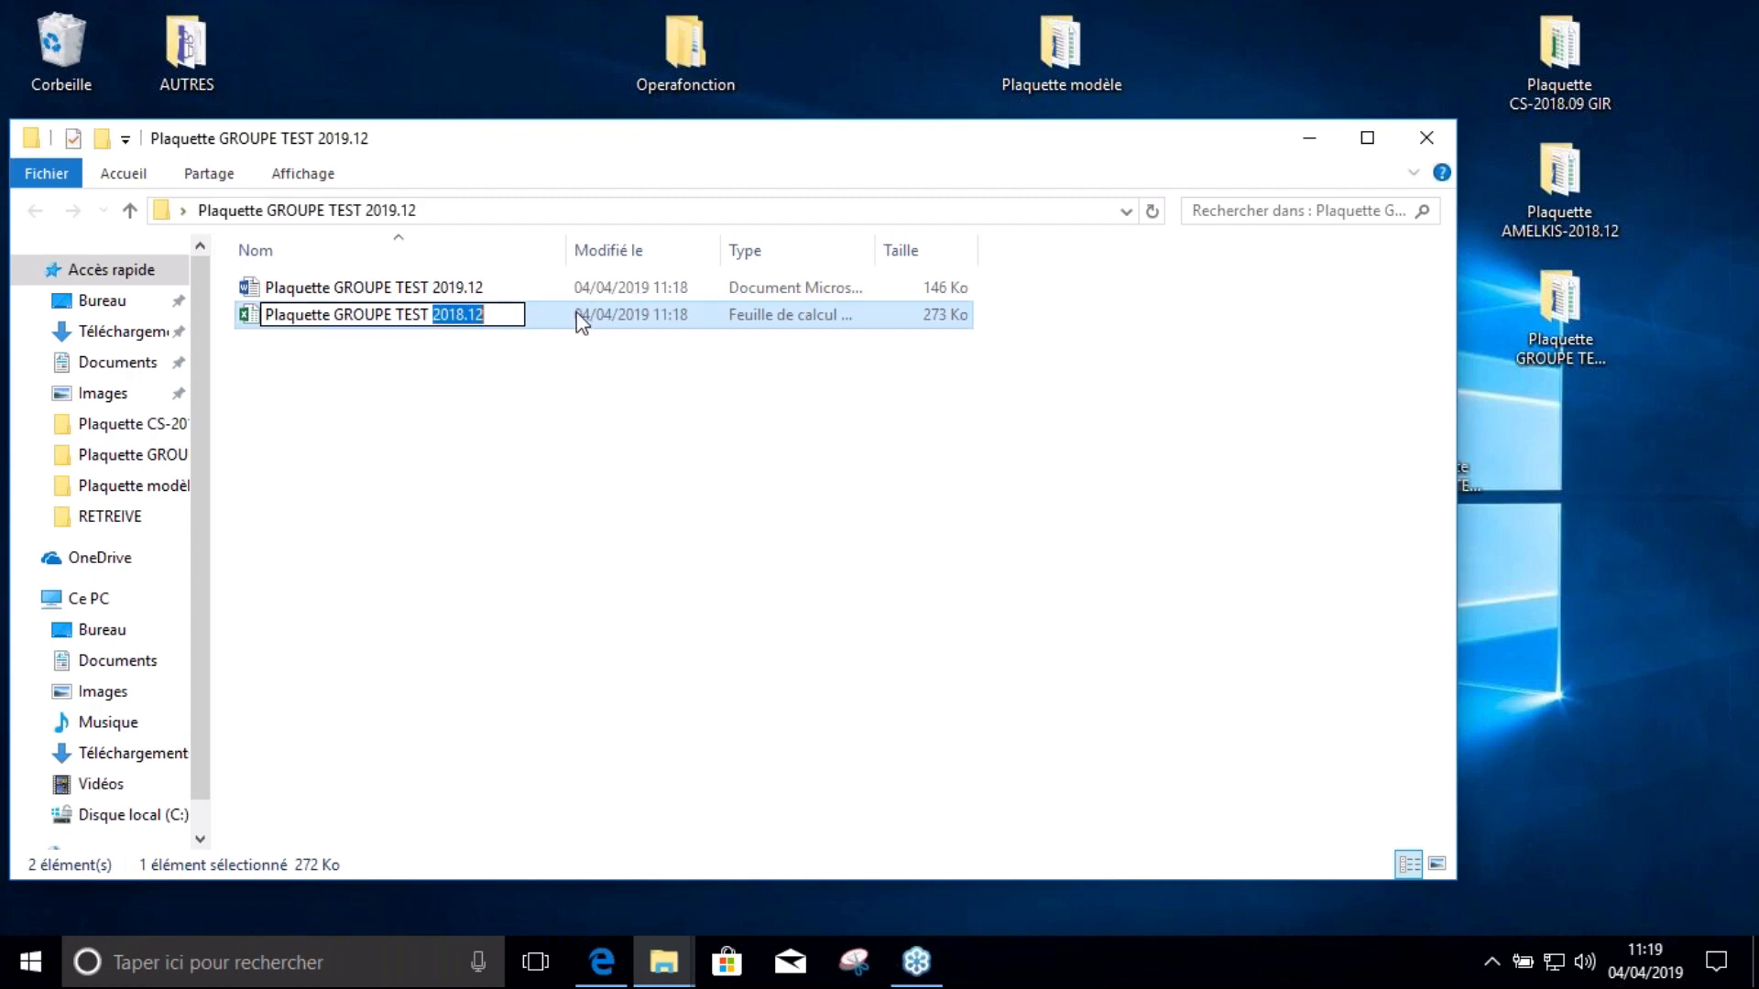
text(2019.12)
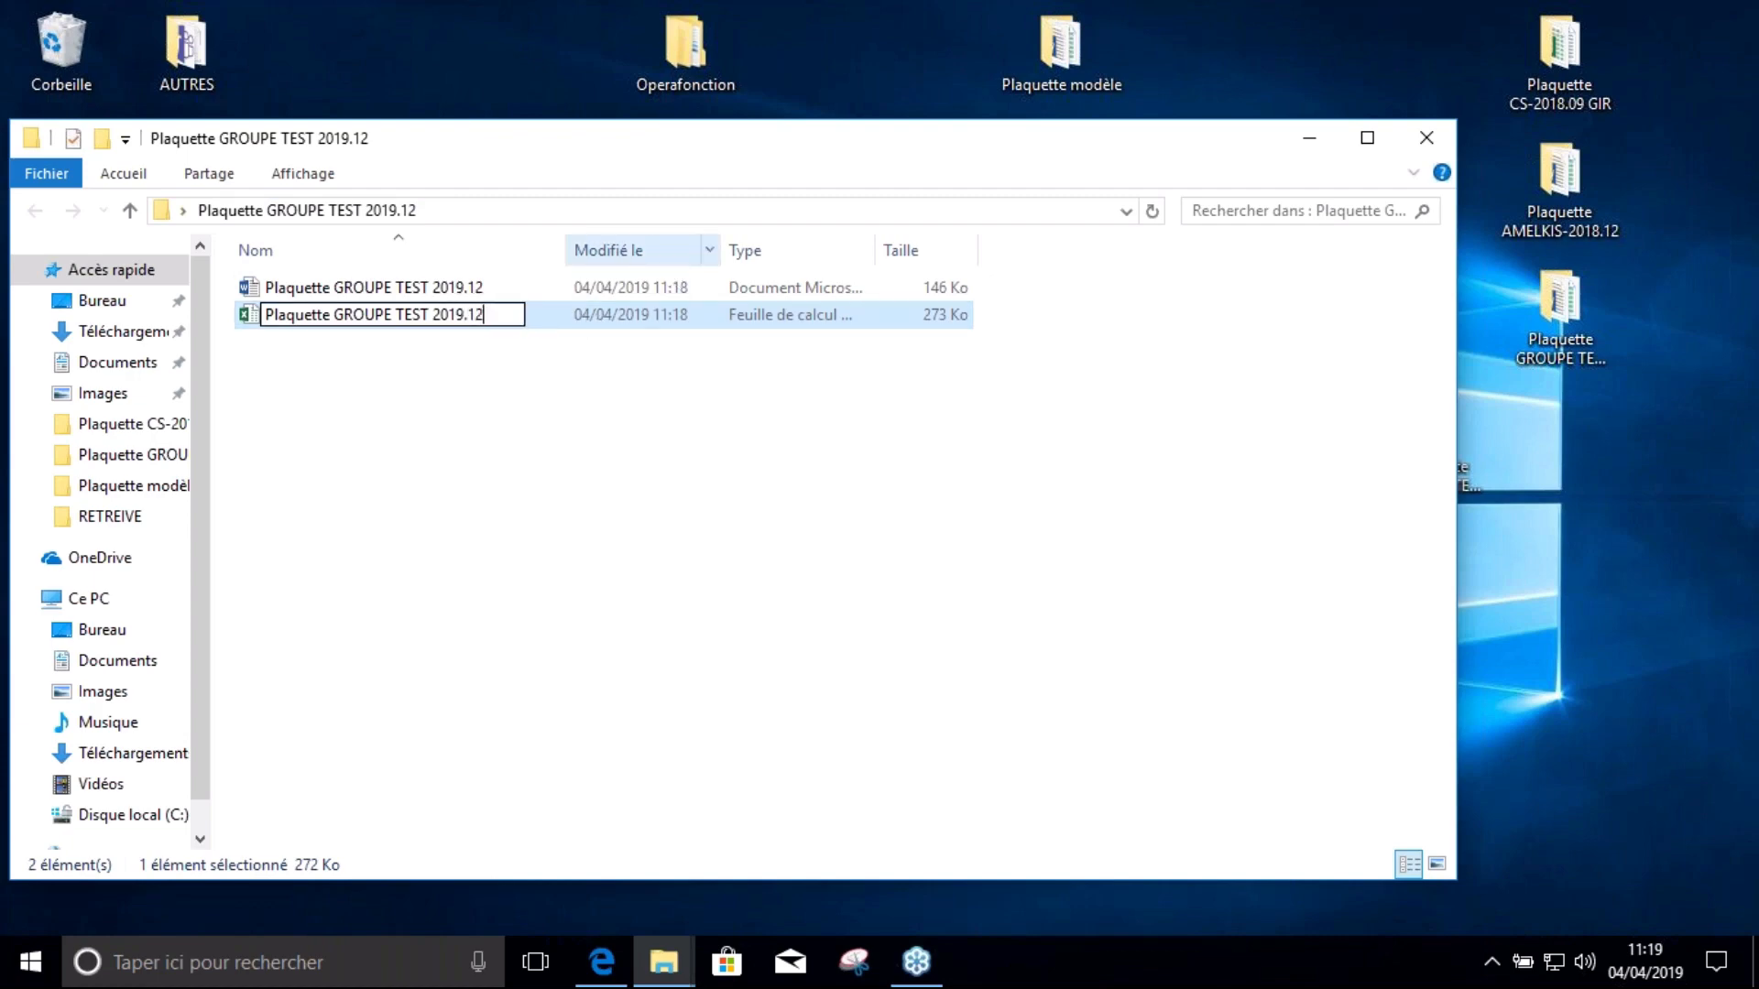
key(Return)
click(668, 479)
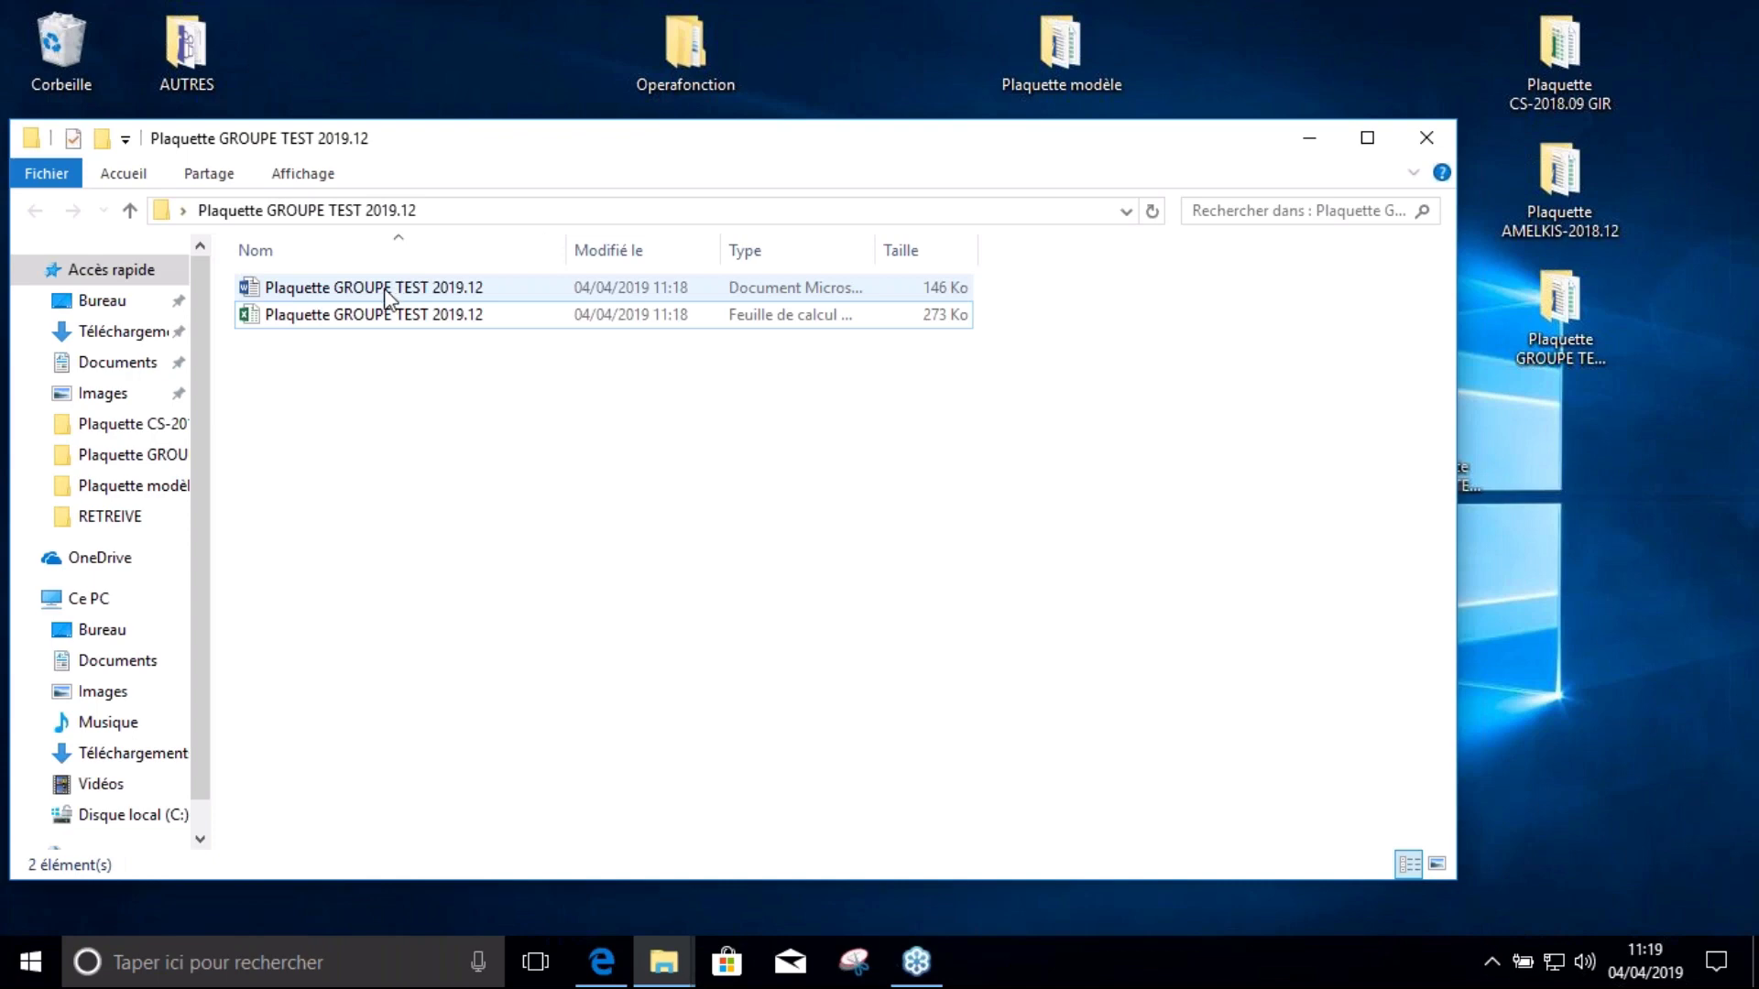
double_click(419, 284)
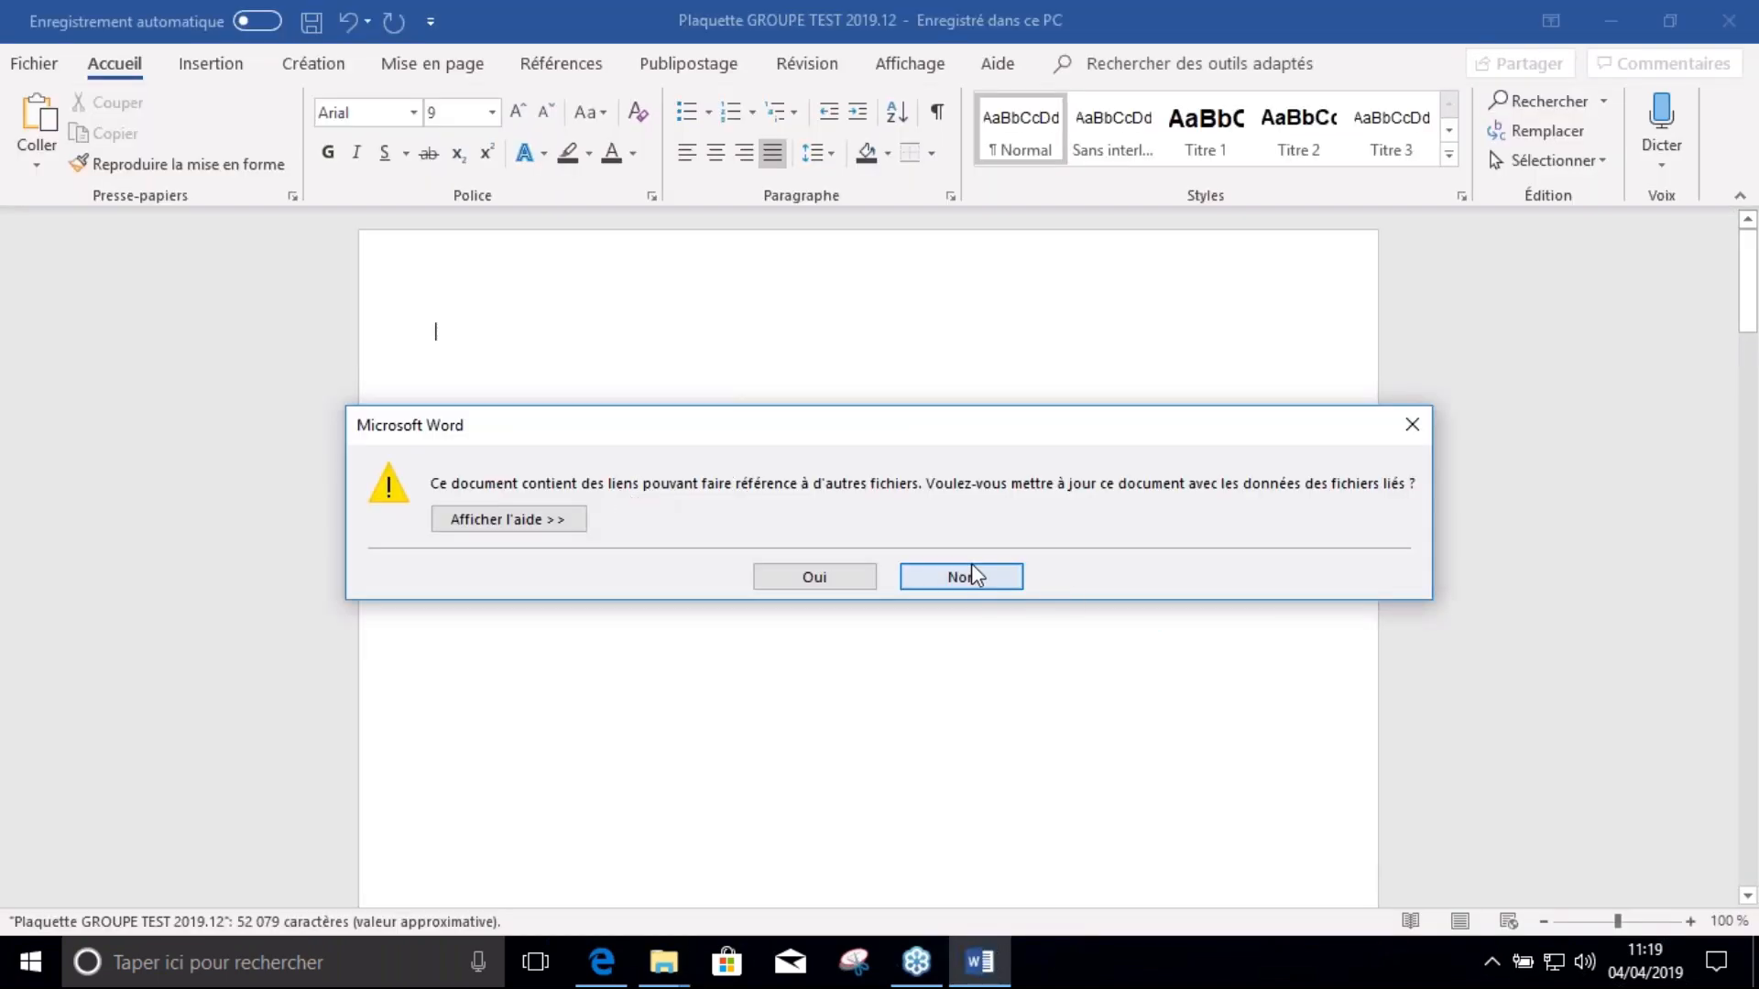
Decline the link update on opening and open the document's list of file links from Informations
click(963, 571)
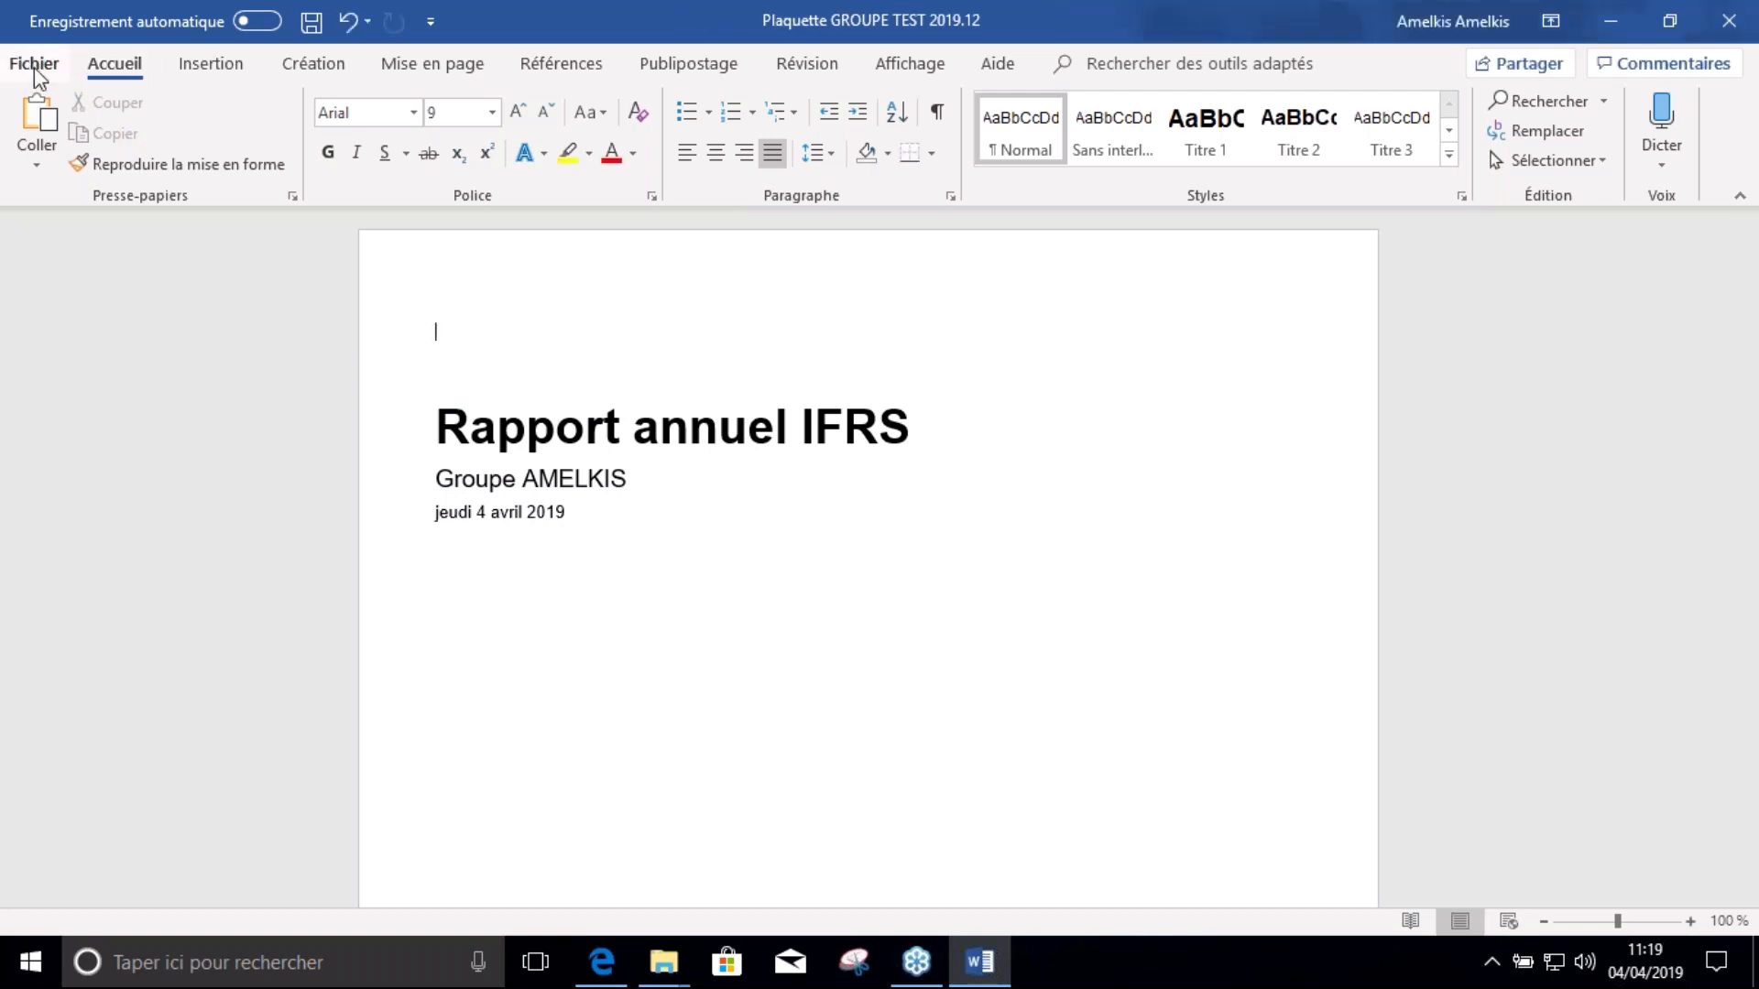
click(37, 71)
scroll(1403, 764, down, 3)
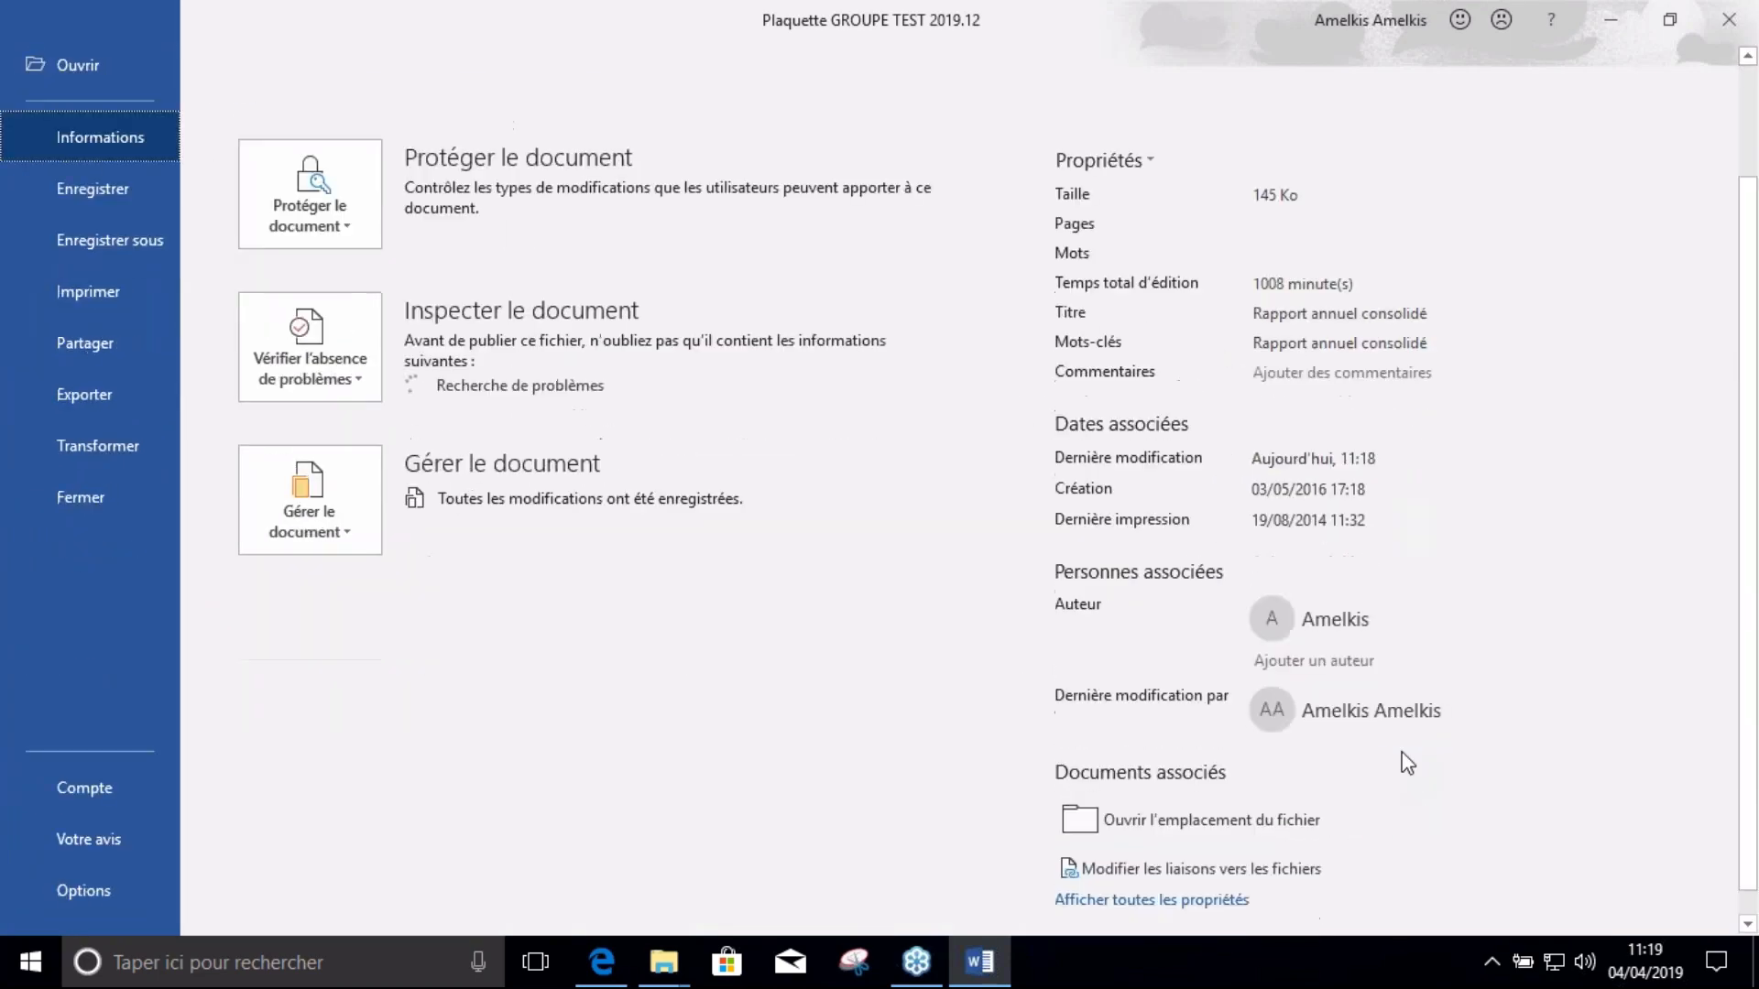
click(1150, 870)
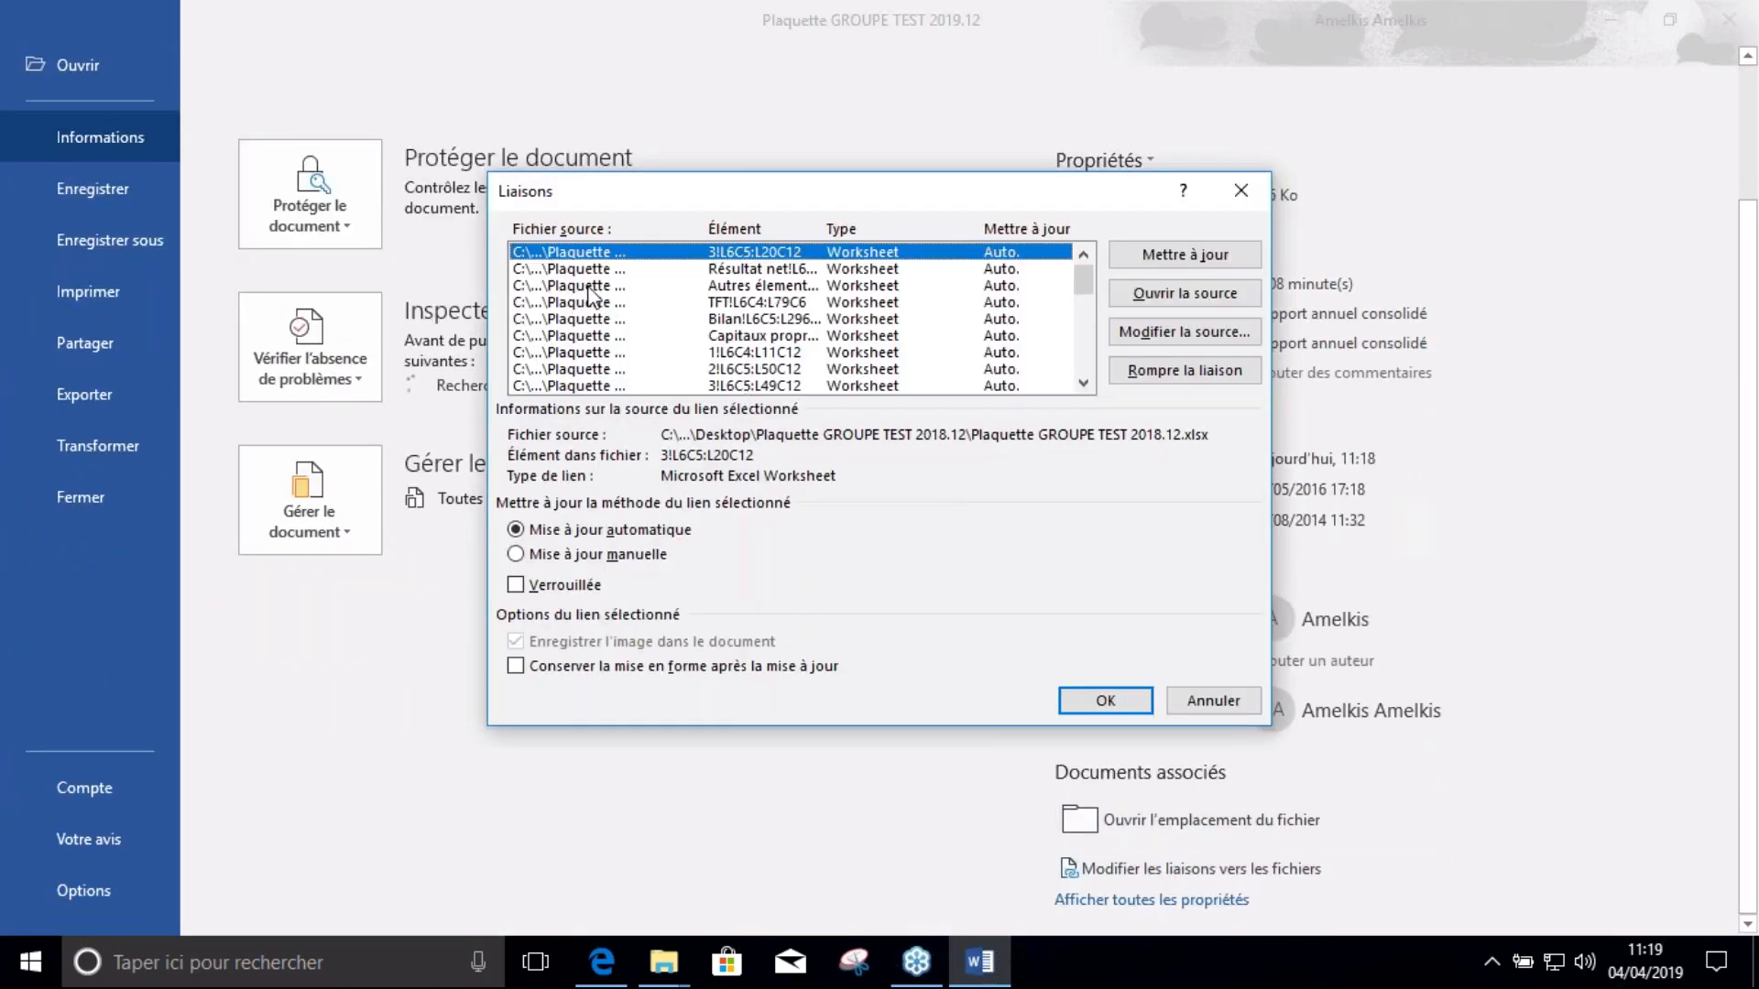
Change the source of the first five Excel links to the Plaquette GROUPE TEST 2019.12 workbook
shift+click(600, 320)
click(1186, 334)
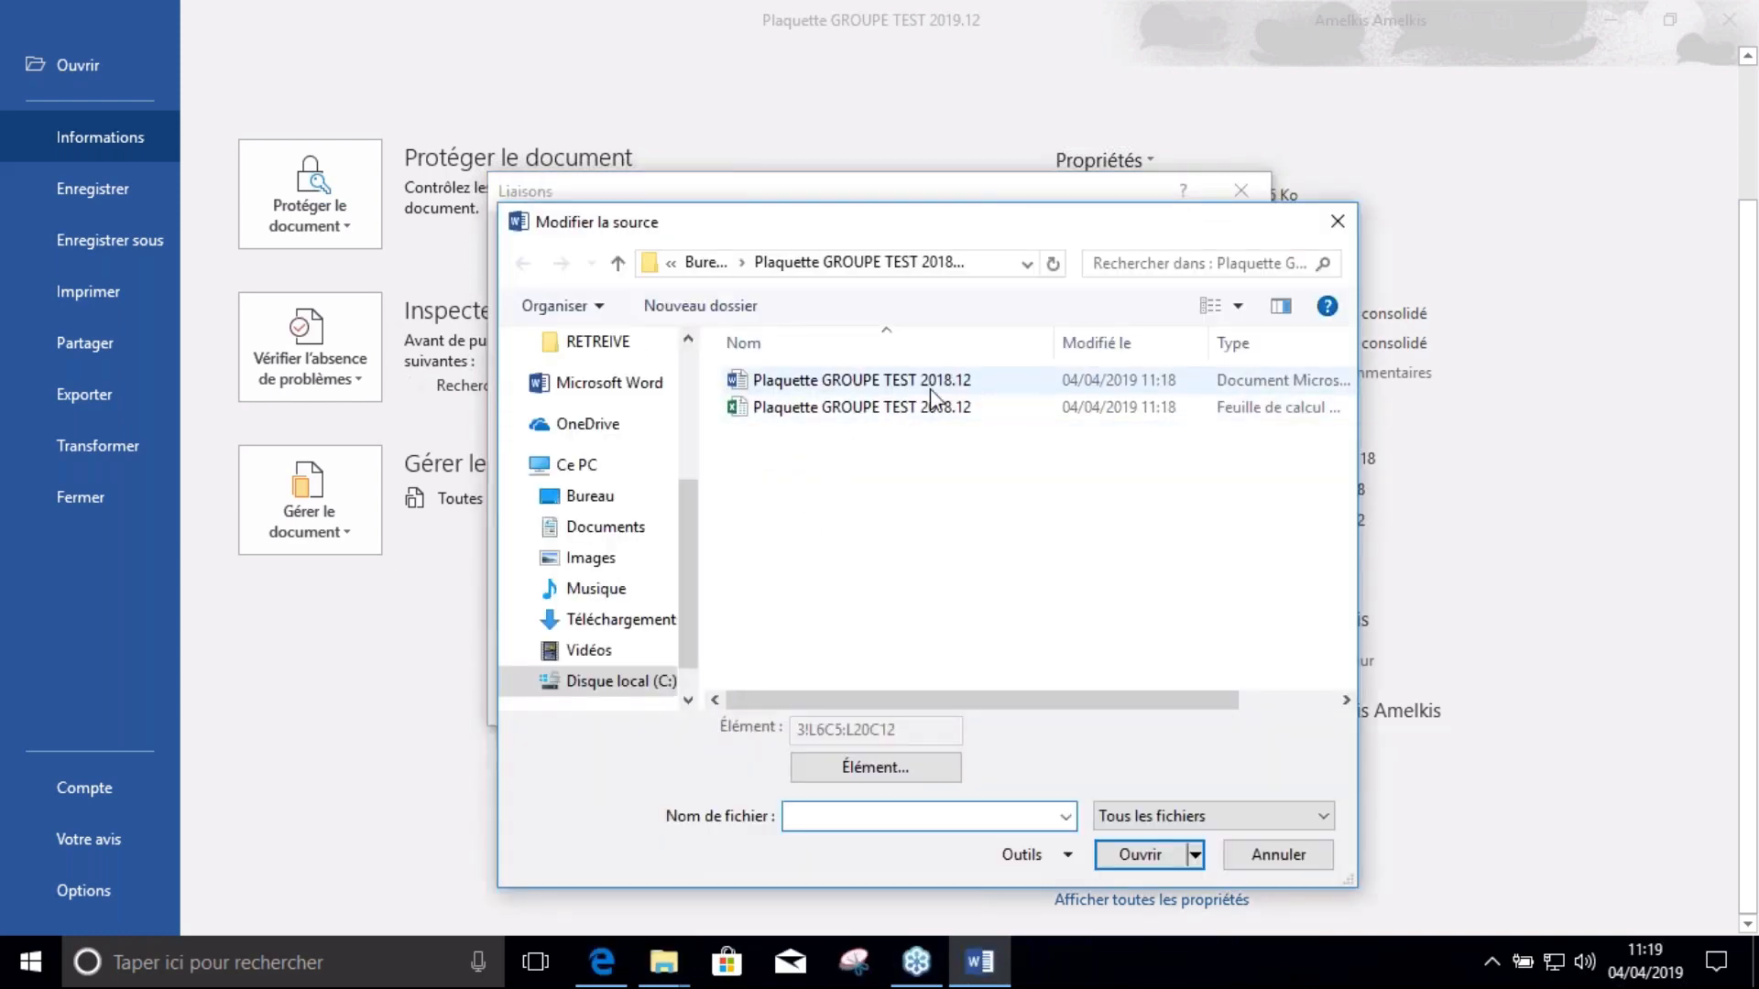
click(621, 265)
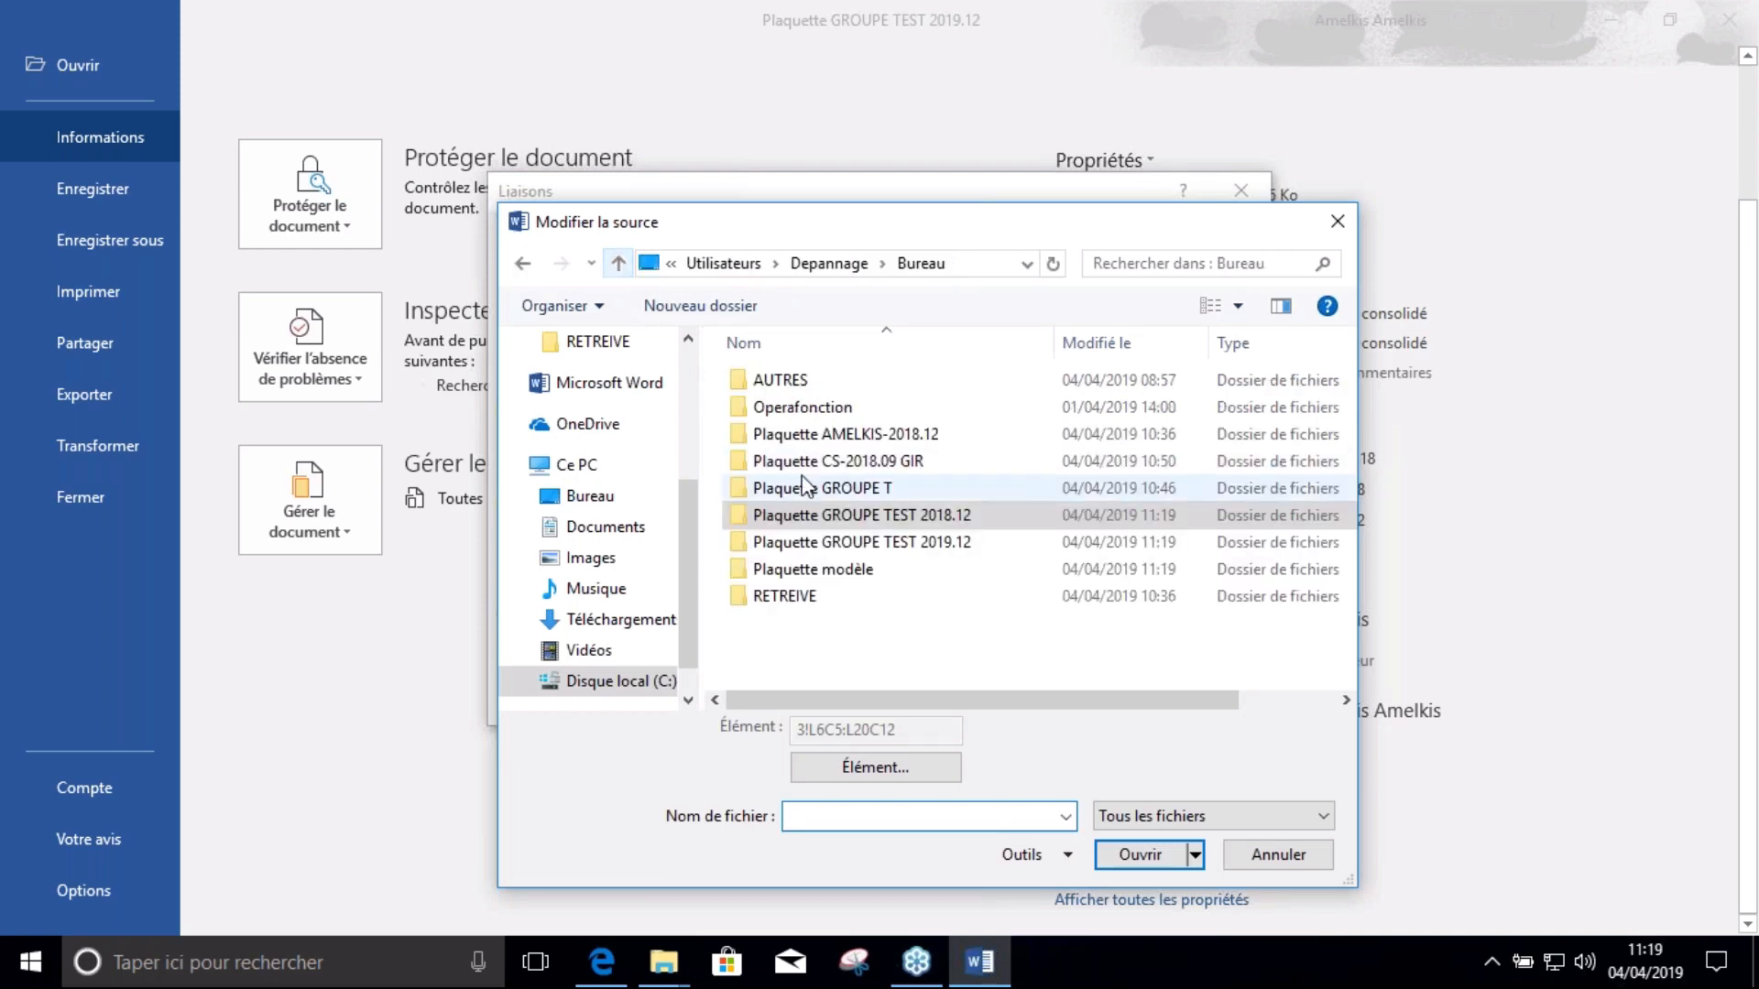
double_click(876, 551)
double_click(827, 408)
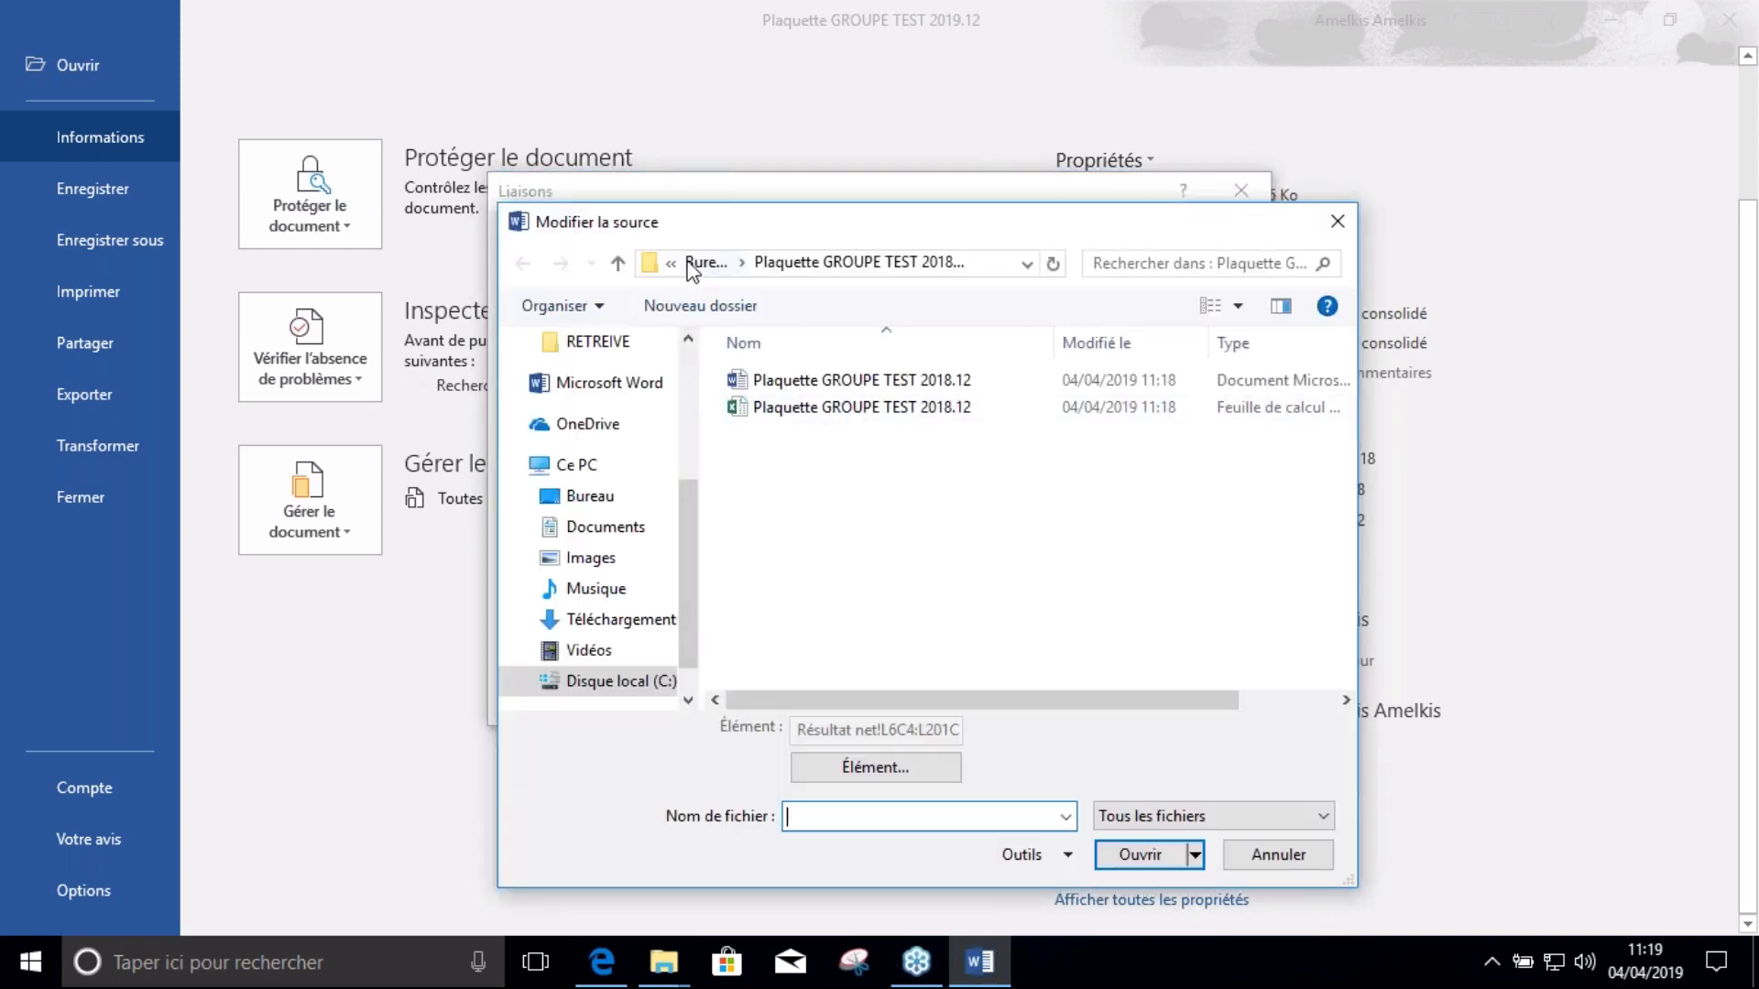
click(619, 264)
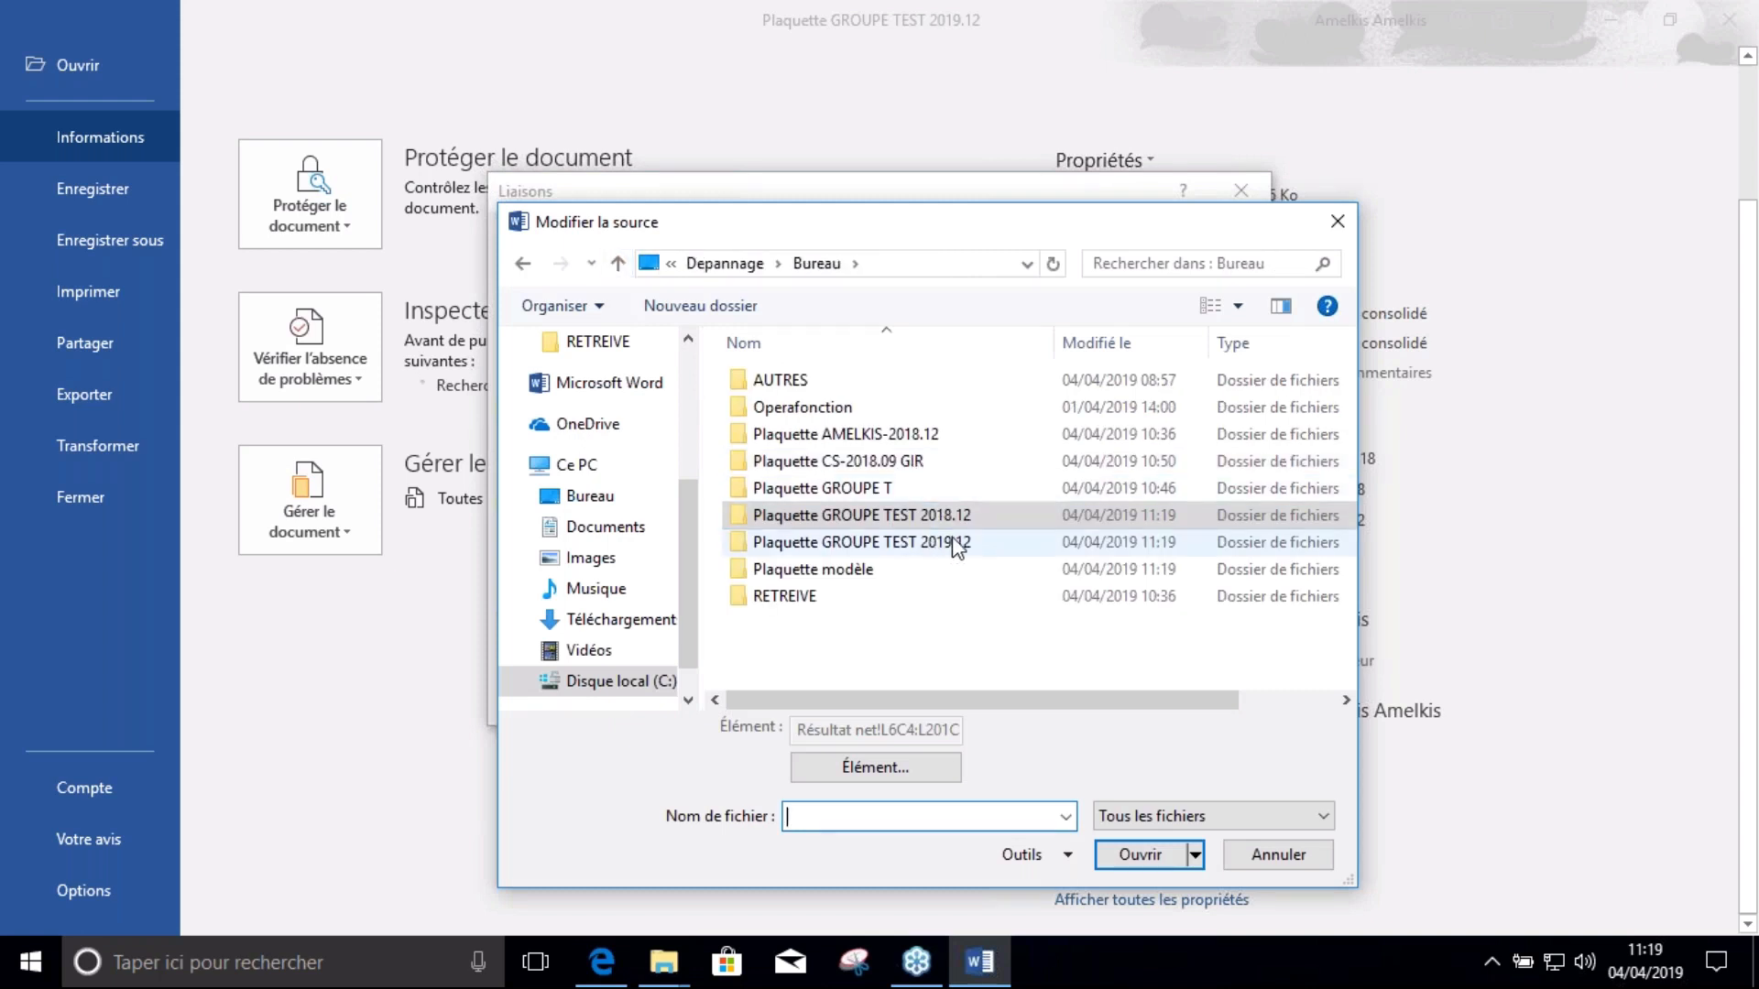